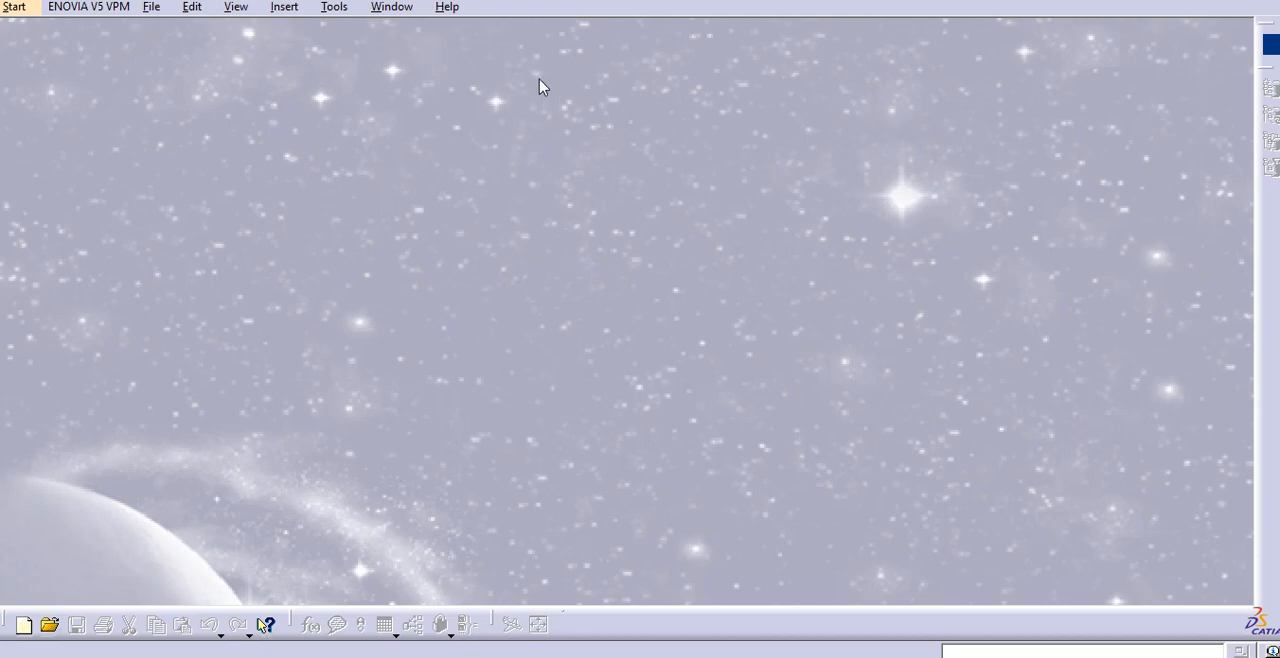
# Create a new Generative Shape Design part named "CFL Bulb_Lamp" with hybrid design and a geometrical set enabled
pyautogui.click(15, 8)
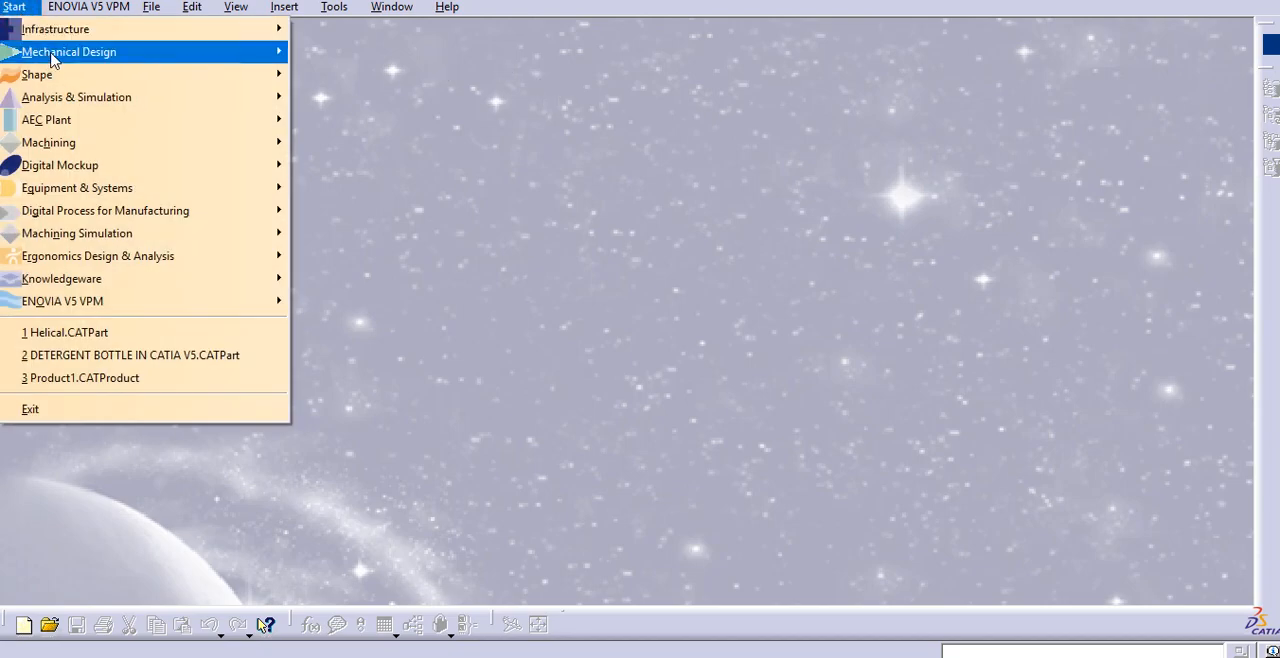
pyautogui.moveTo(55, 75)
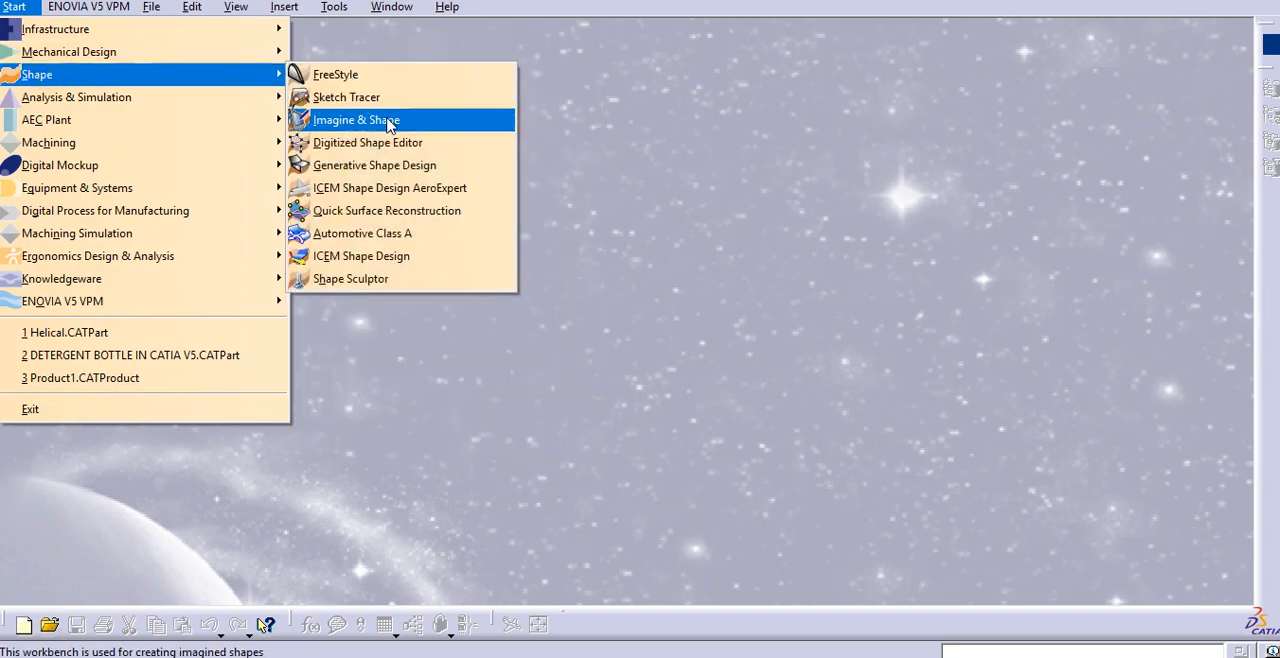
pyautogui.click(392, 164)
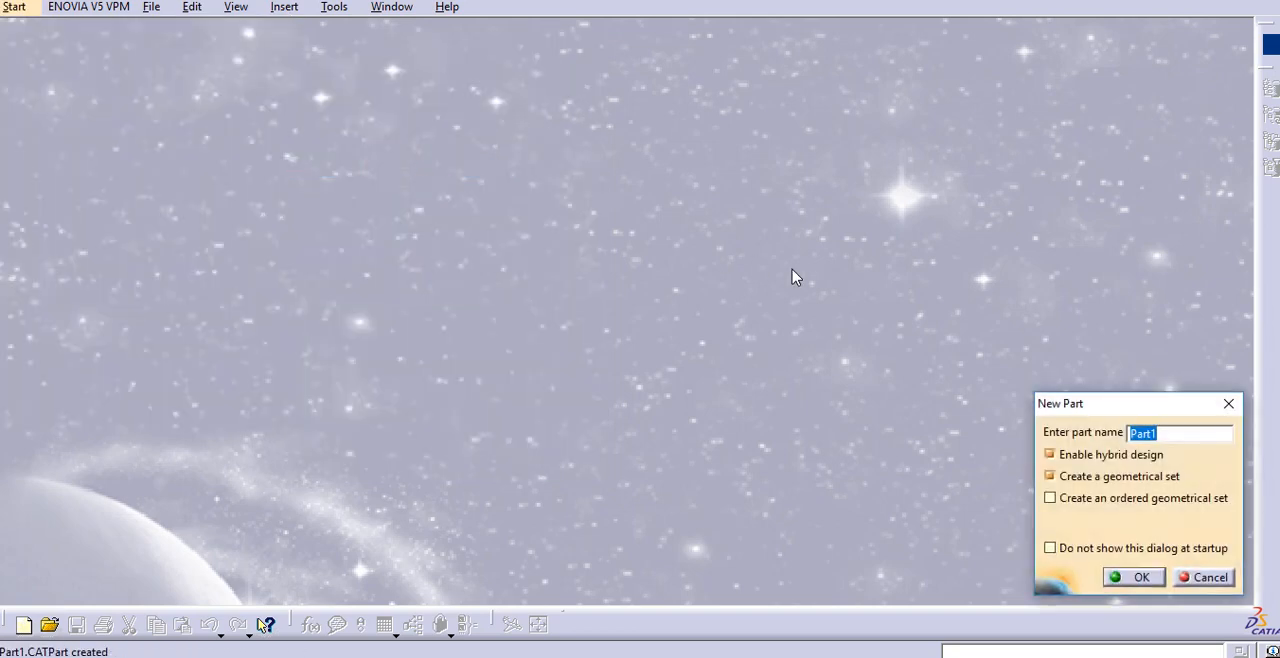
pyautogui.write('CFL Bulb_Lamp')
pyautogui.click(1135, 578)
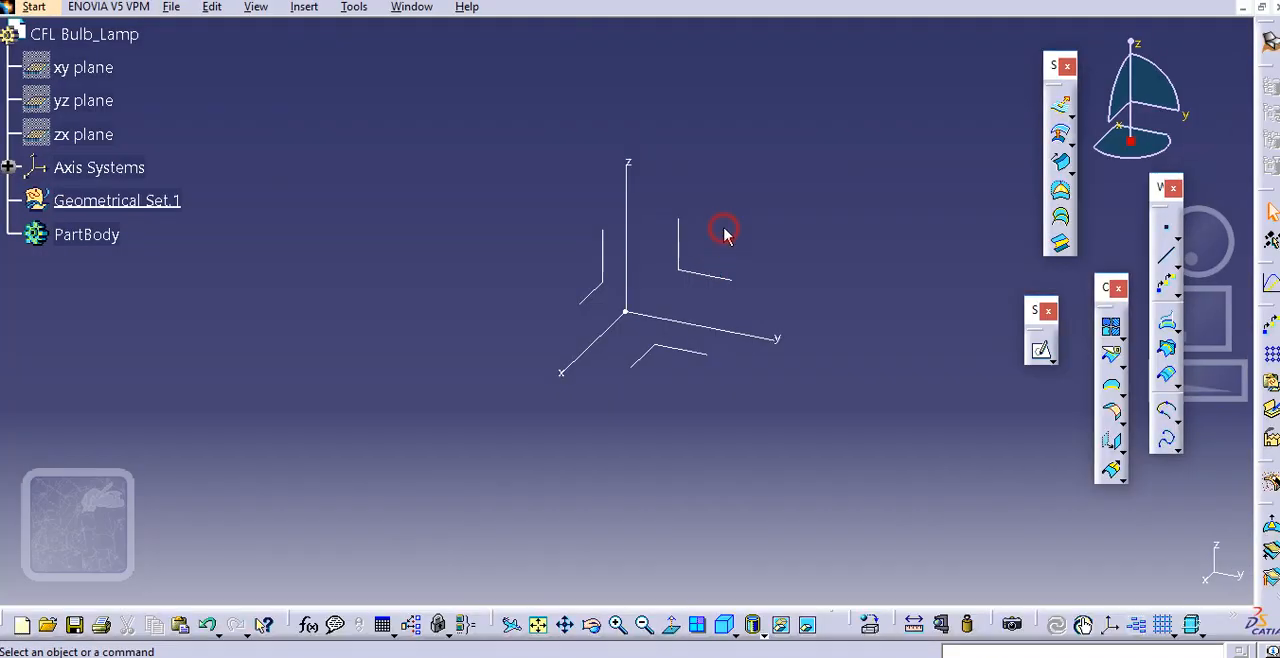
# Rename the existing geometrical set as "Sketches" through its feature properties
pyautogui.moveTo(724, 233); pyautogui.dragTo(719, 235, button='middle')
pyautogui.rightClick(137, 200)
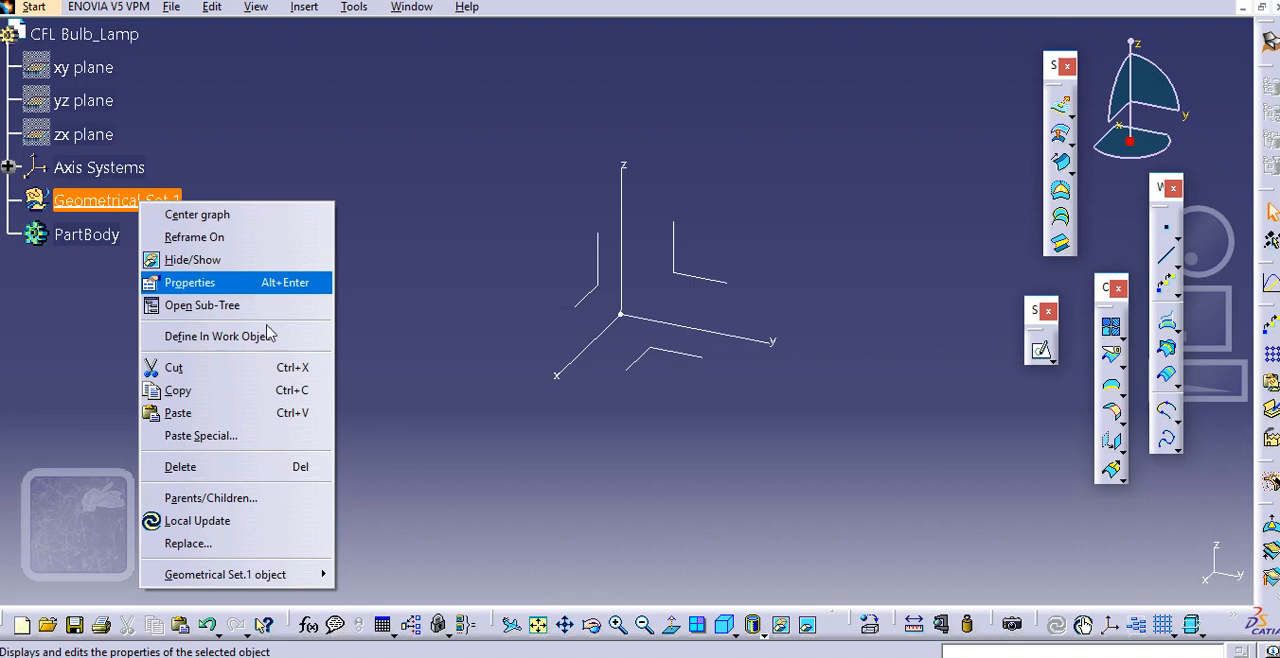
pyautogui.click(232, 283)
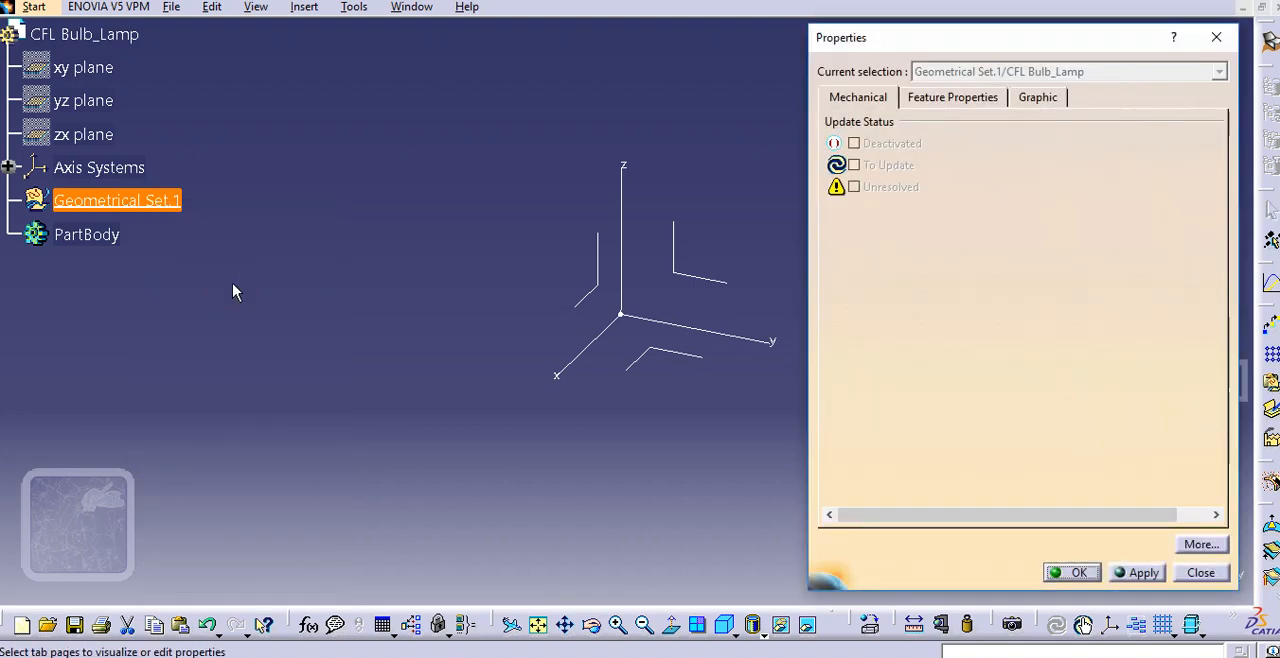
pyautogui.click(960, 100)
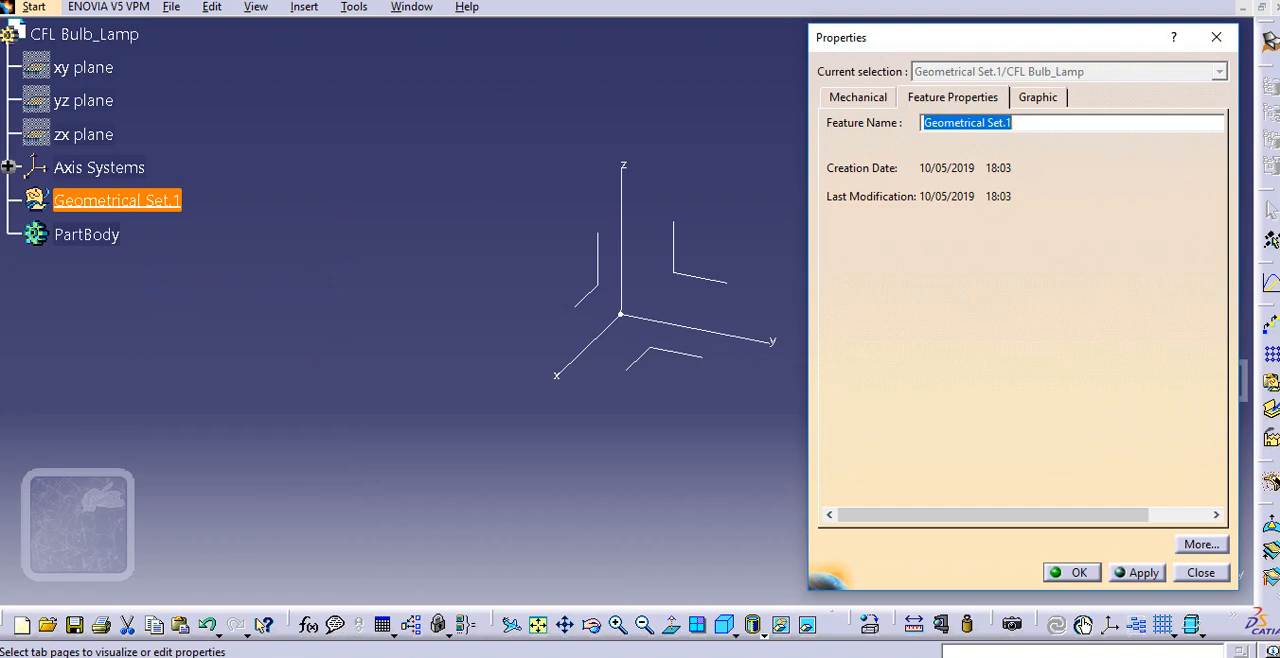
pyautogui.write('Sketches')
pyautogui.press('Return')
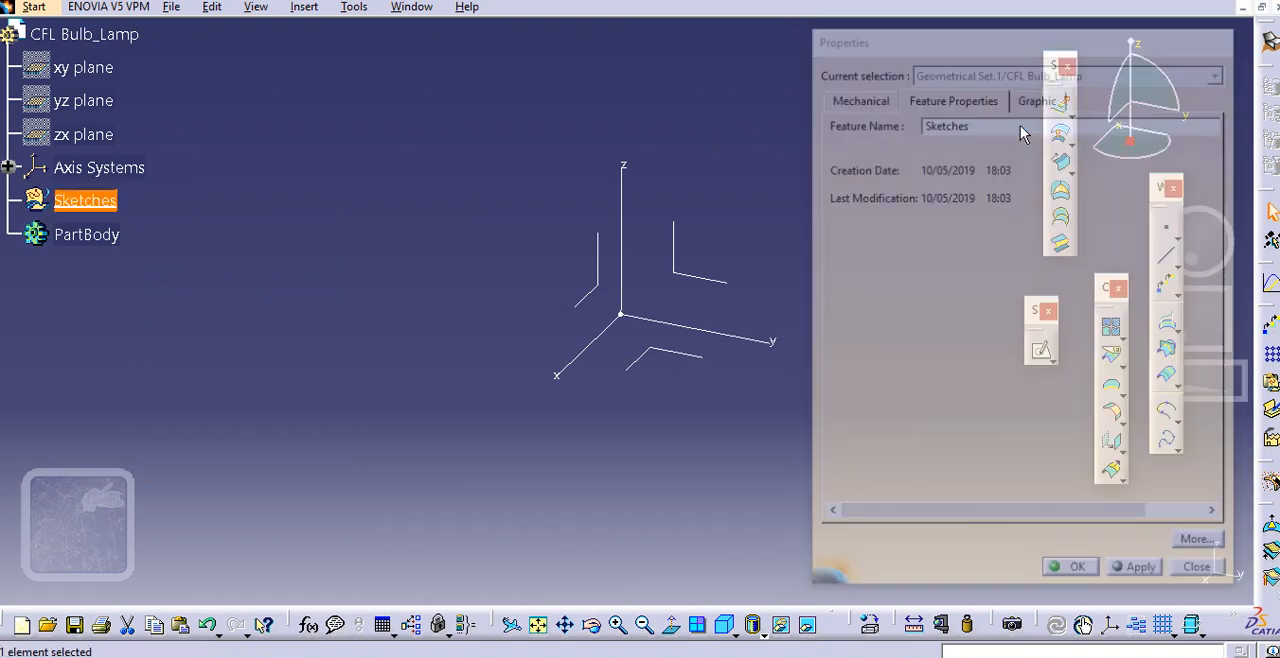
pyautogui.click(355, 155)
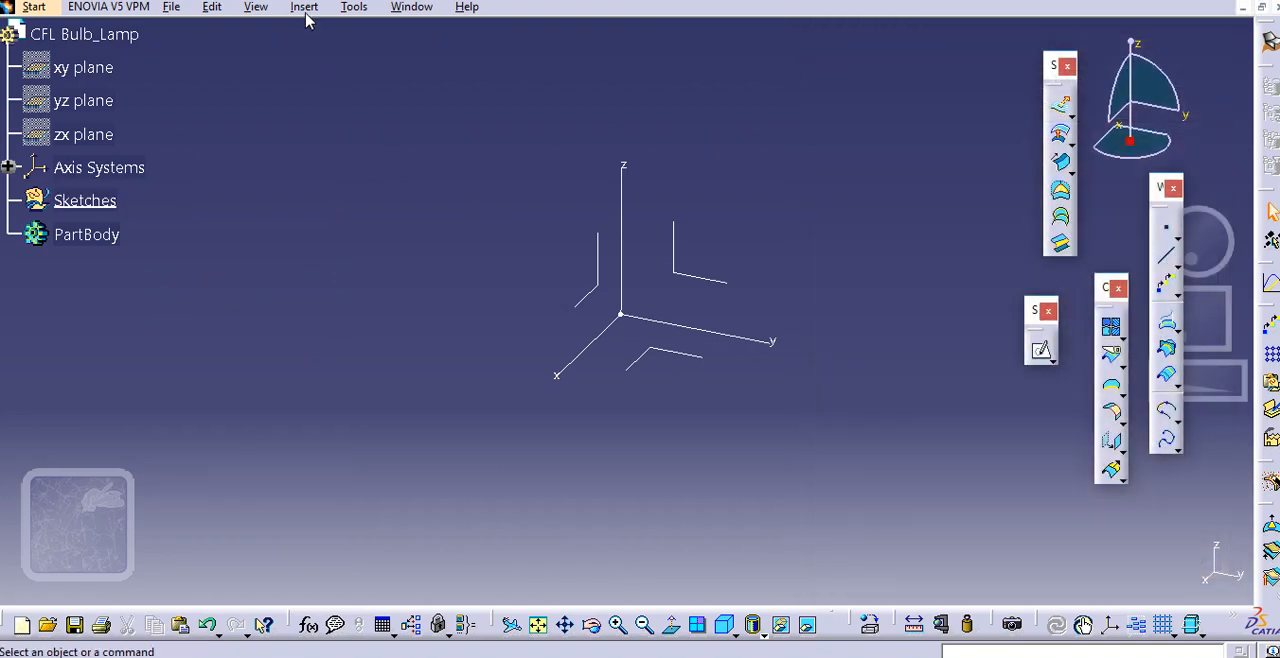
# Insert two more geometrical sets named "Curves" and "Surfaces" under the CFL Bulb_Lamp part
pyautogui.click(304, 7)
pyautogui.click(340, 93)
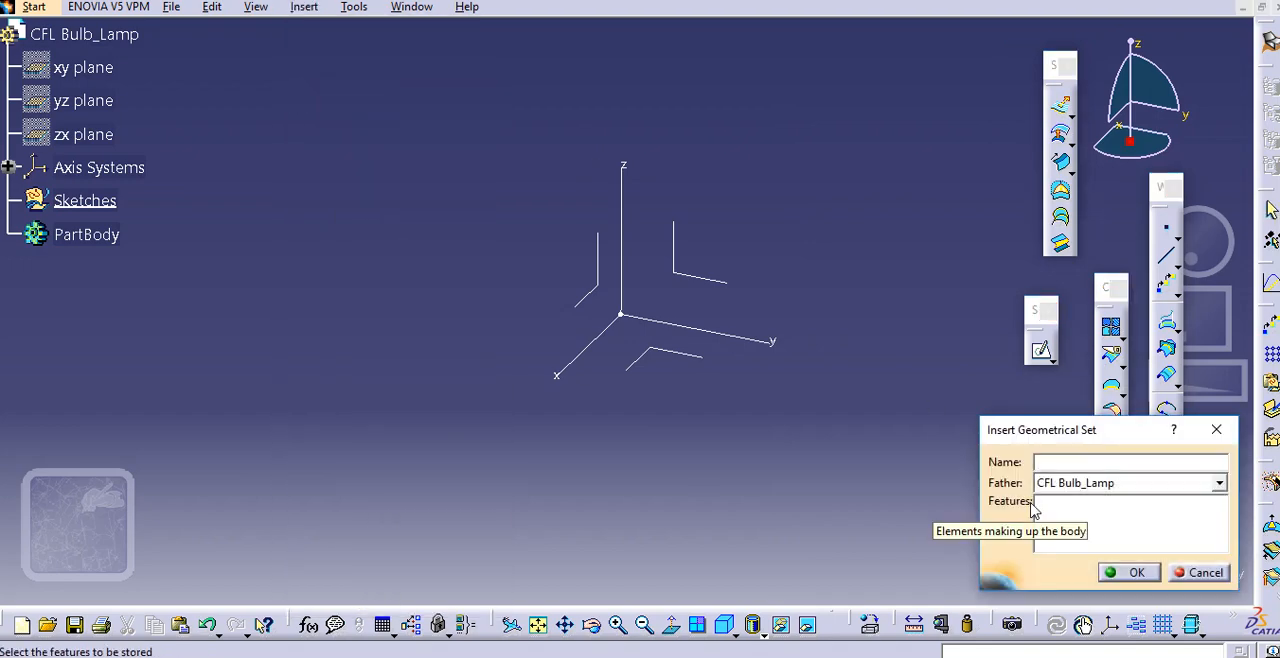
pyautogui.write('Curves')
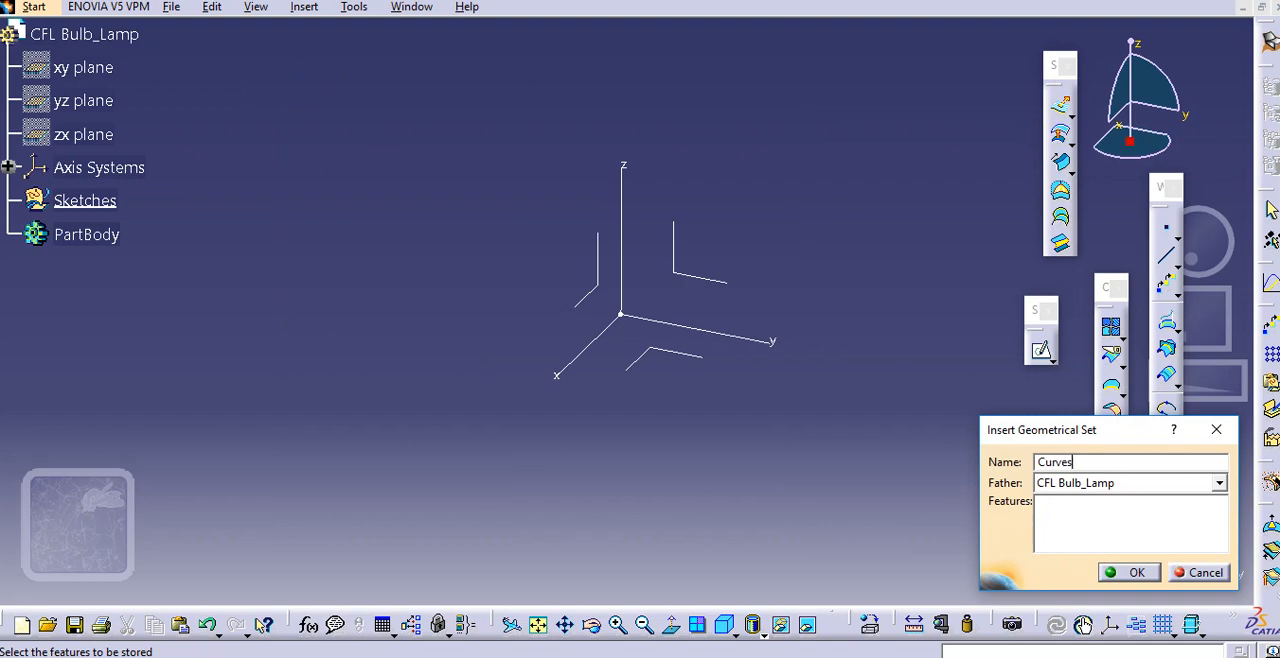
pyautogui.press('Return')
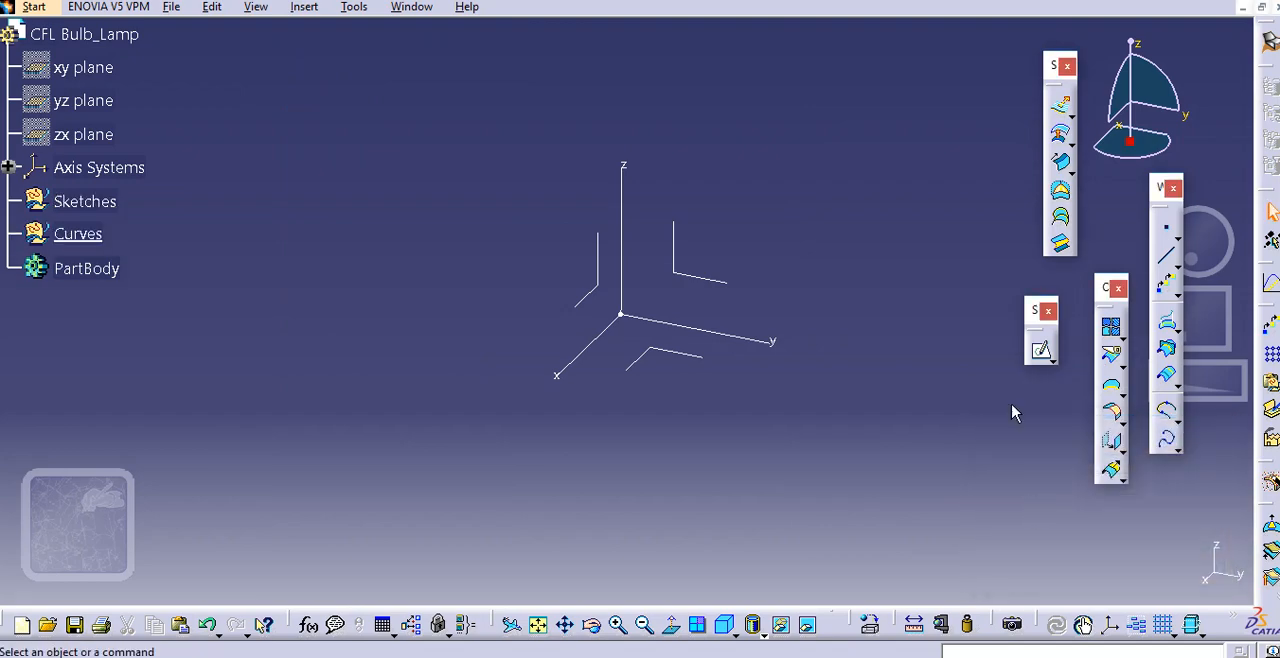
pyautogui.click(304, 7)
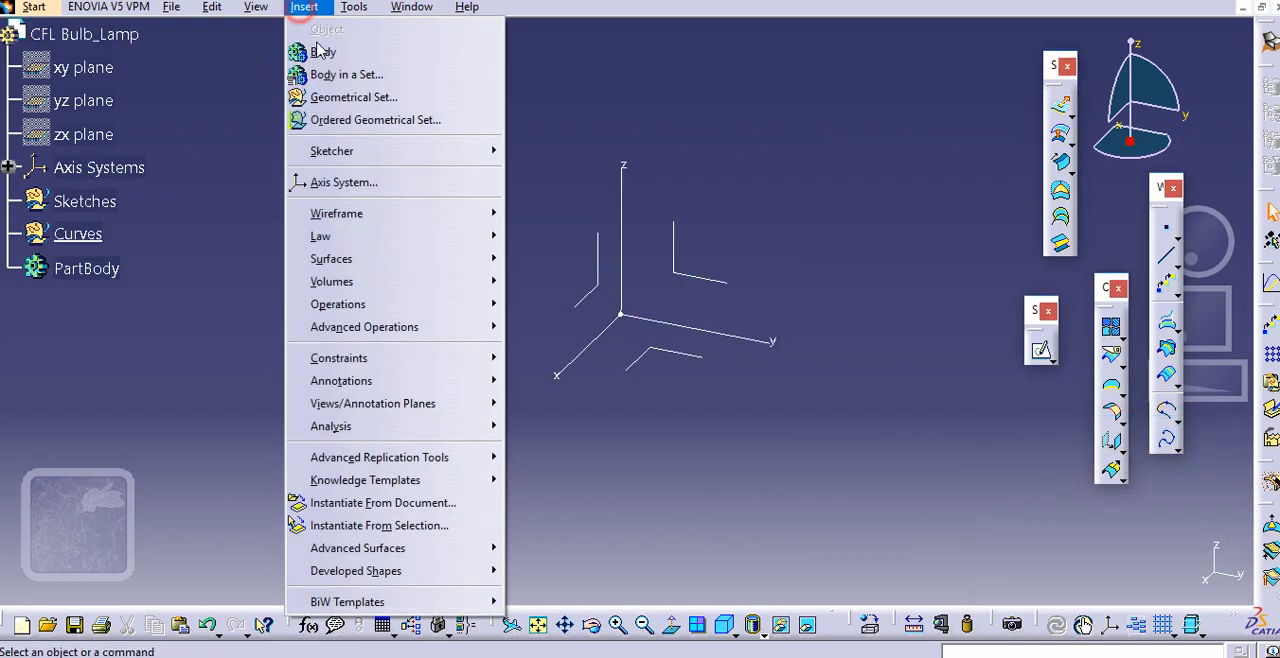
pyautogui.click(340, 94)
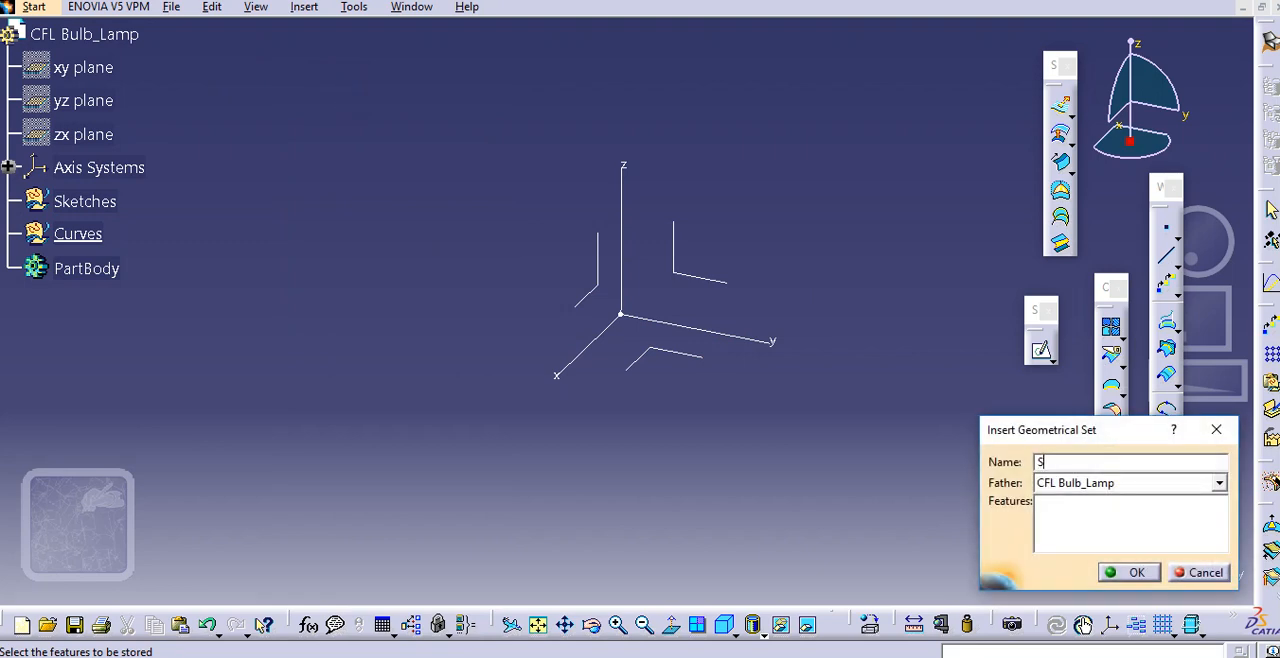
pyautogui.write('Surfaces')
pyautogui.press('Return')
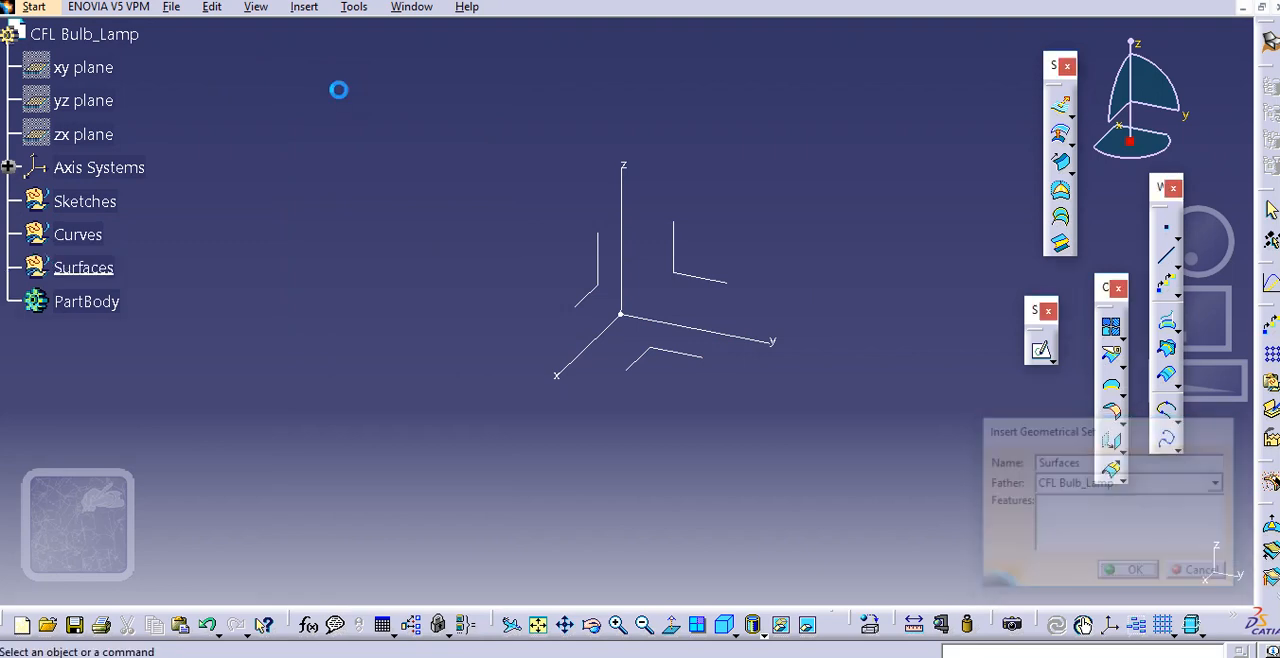
# Define the Sketches geometrical set as the in-work object
pyautogui.moveTo(431, 163); pyautogui.dragTo(437, 179, button='middle')
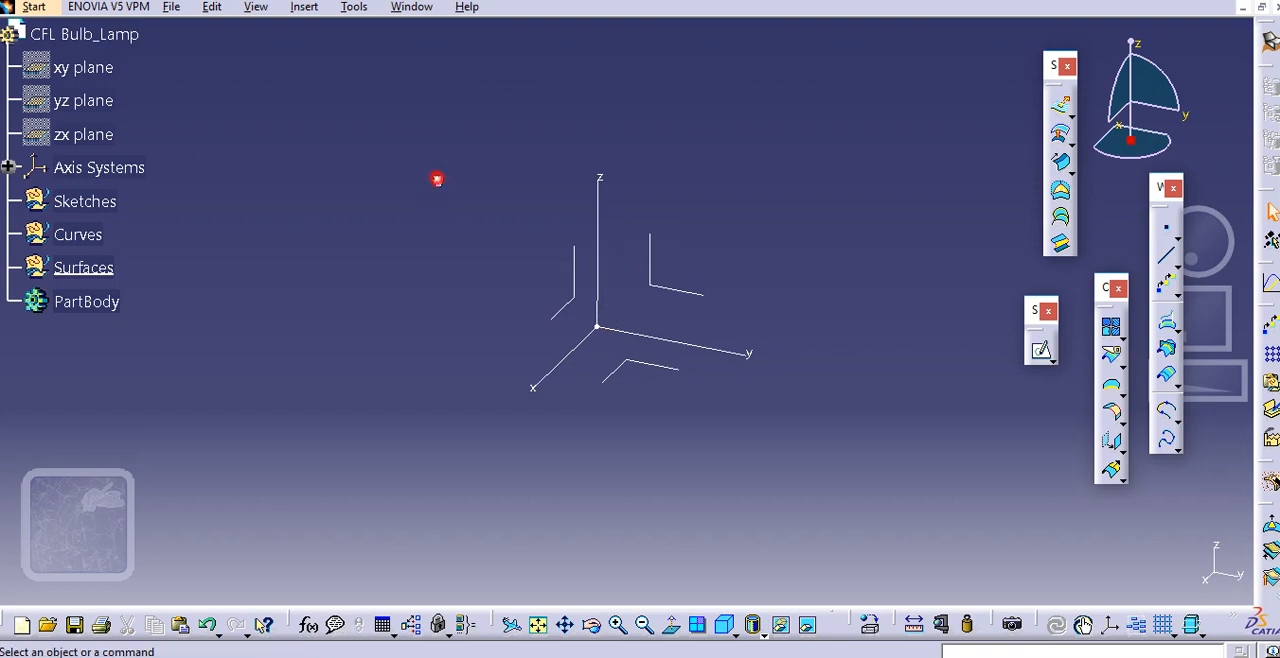
pyautogui.rightClick(80, 203)
pyautogui.click(160, 337)
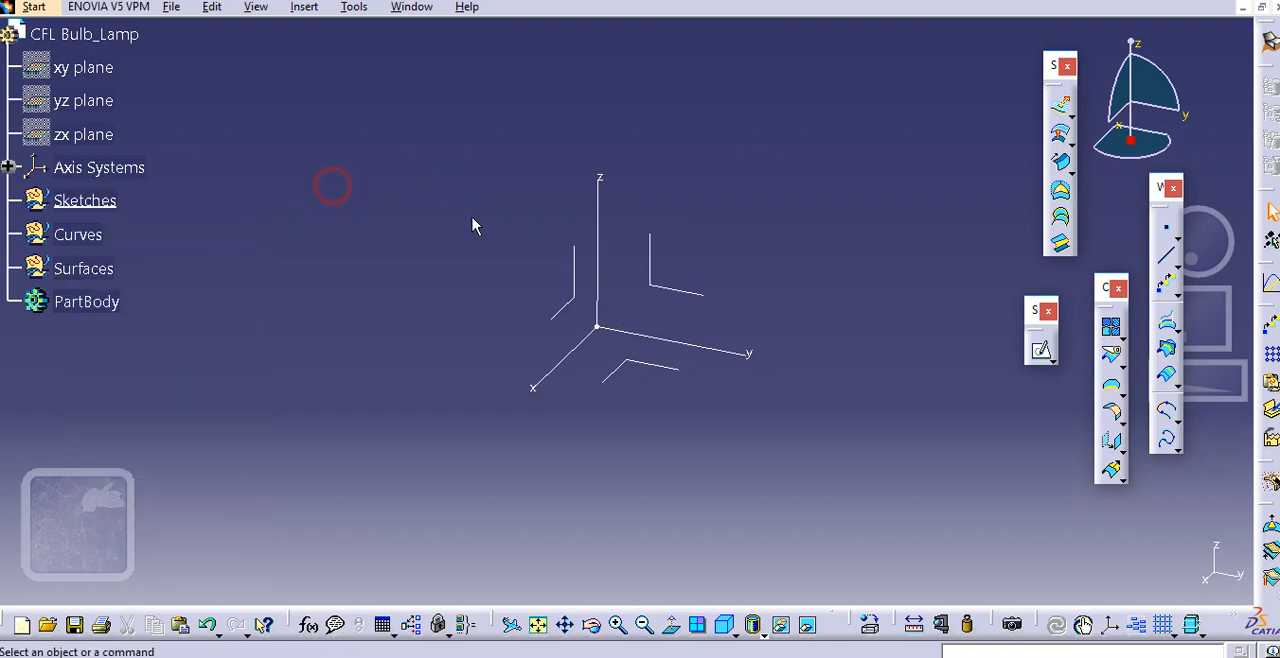
# Begin a center-and-radius circle centred on the absolute axis system's origin, with its XY plane as support
pyautogui.moveTo(474, 223); pyautogui.dragTo(445, 221, button='middle')
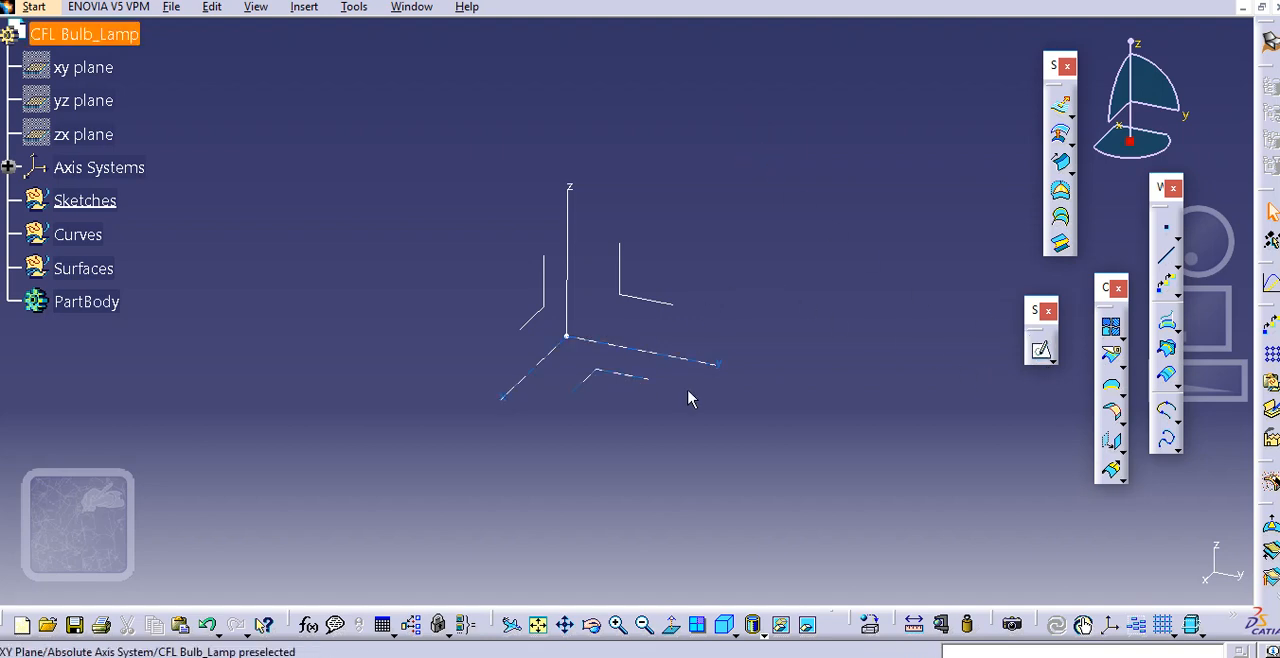
pyautogui.moveTo(648, 371); pyautogui.dragTo(700, 386, button='middle')
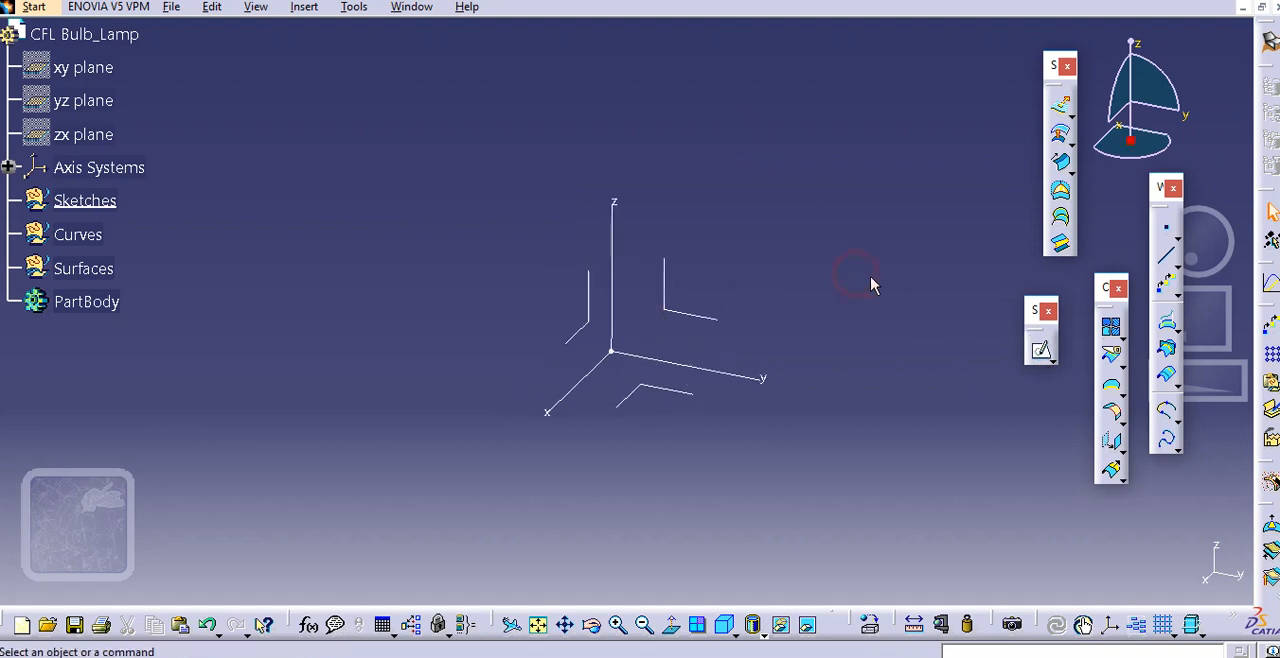
pyautogui.click(1172, 447)
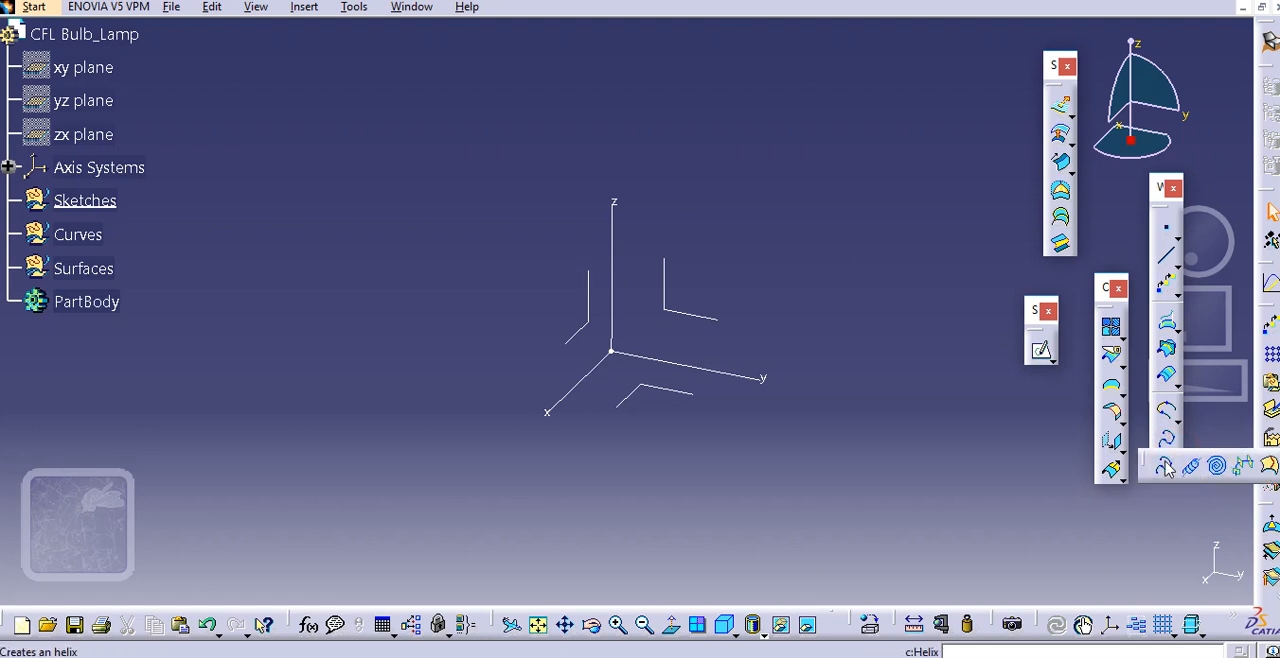
pyautogui.click(1177, 264)
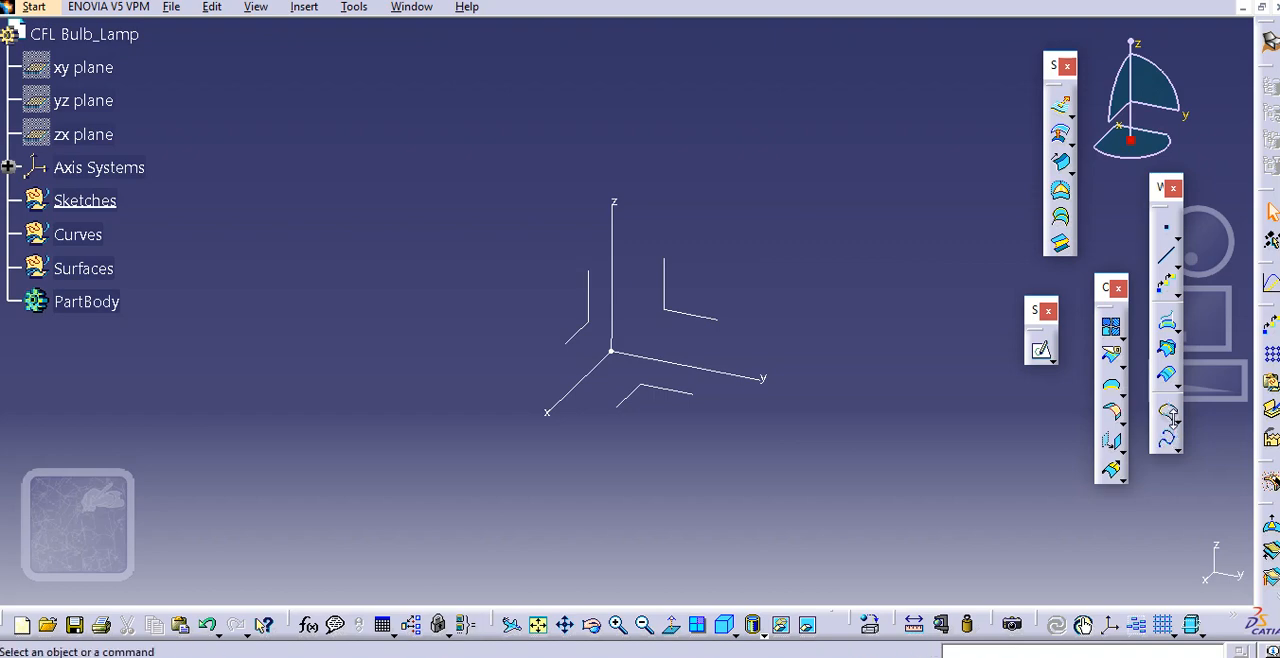
pyautogui.click(1170, 414)
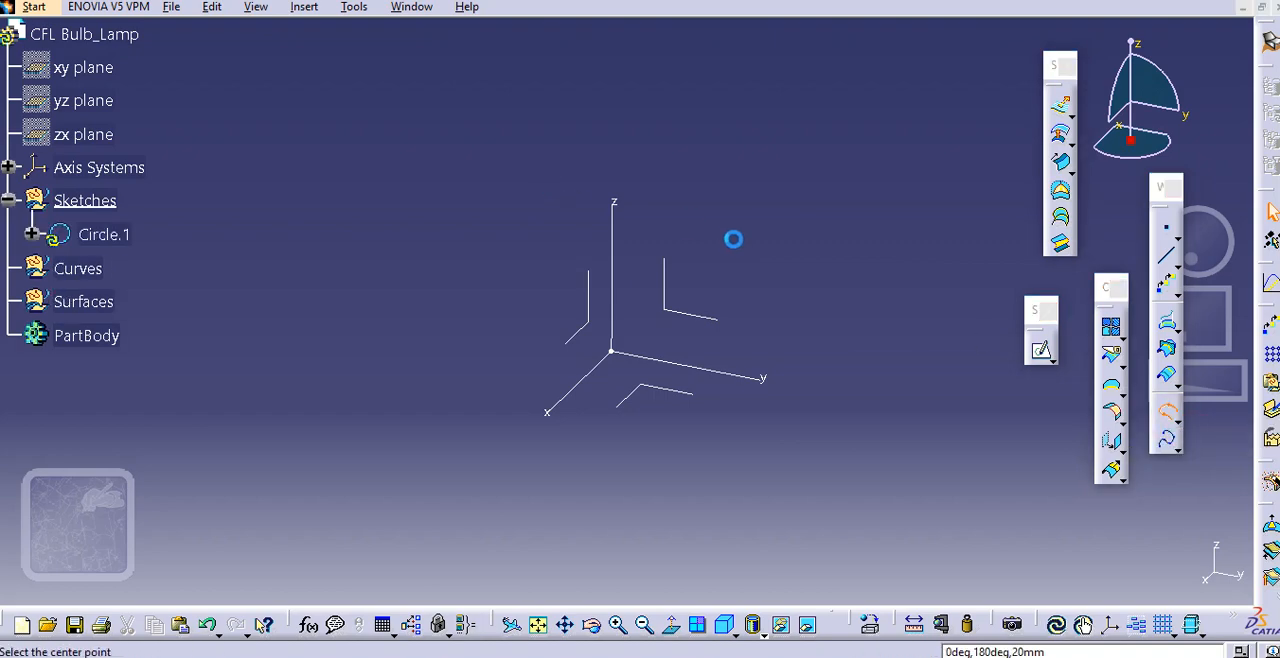
pyautogui.moveTo(733, 239); pyautogui.dragTo(693, 226, button='middle')
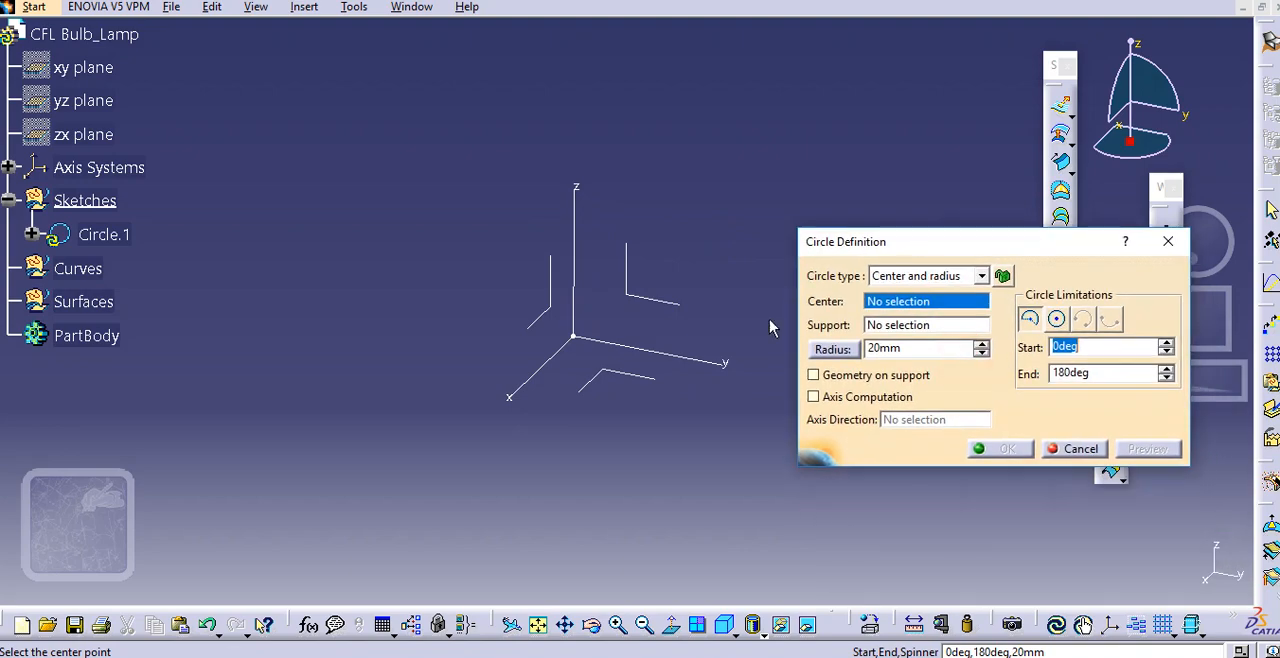
pyautogui.scroll(1, 706, 328)
pyautogui.moveTo(703, 326); pyautogui.dragTo(672, 315, button='middle')
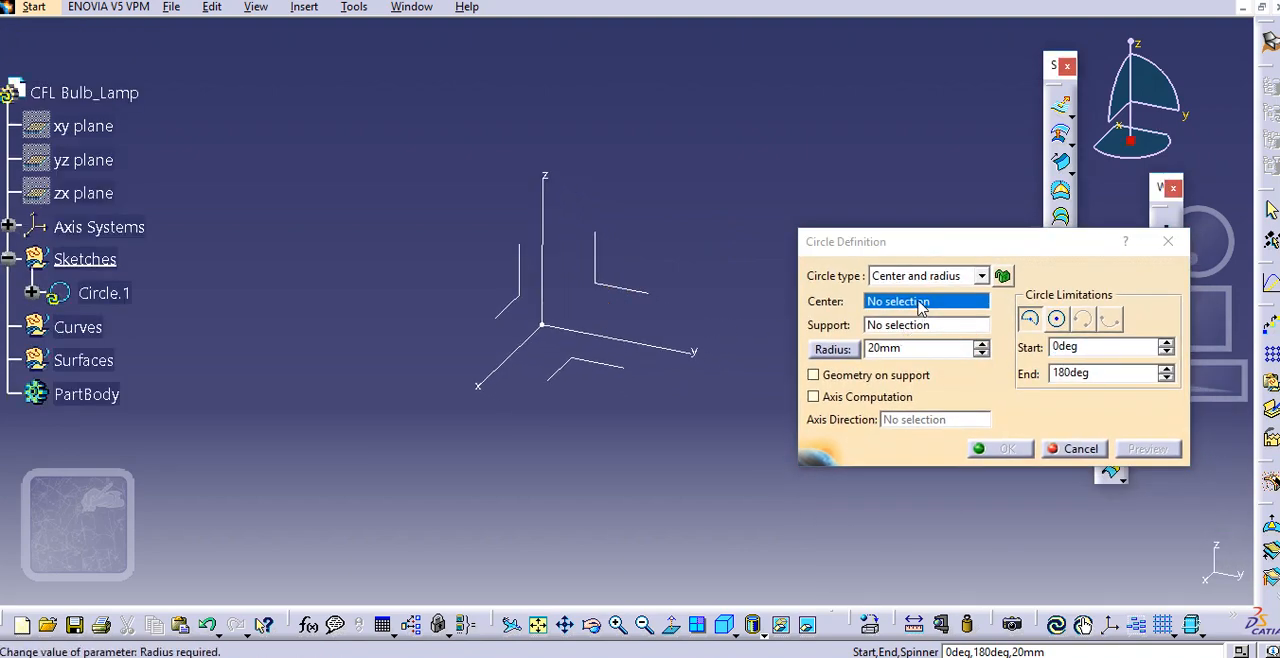
pyautogui.click(546, 328)
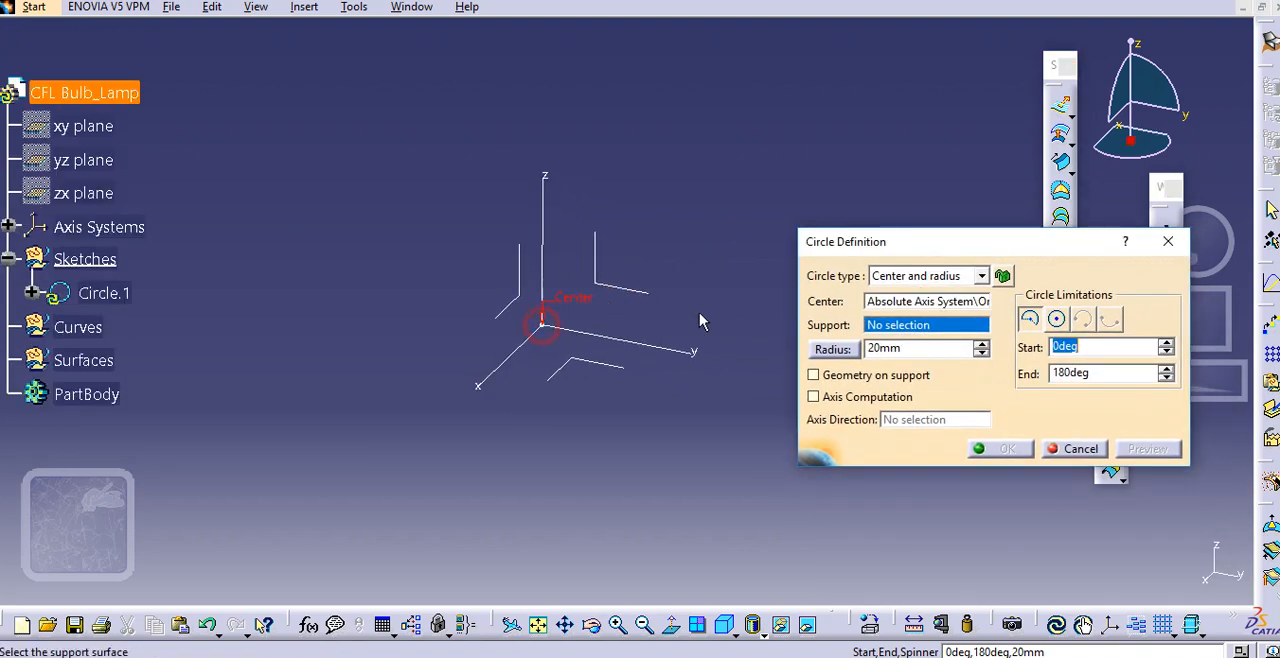
pyautogui.click(602, 362)
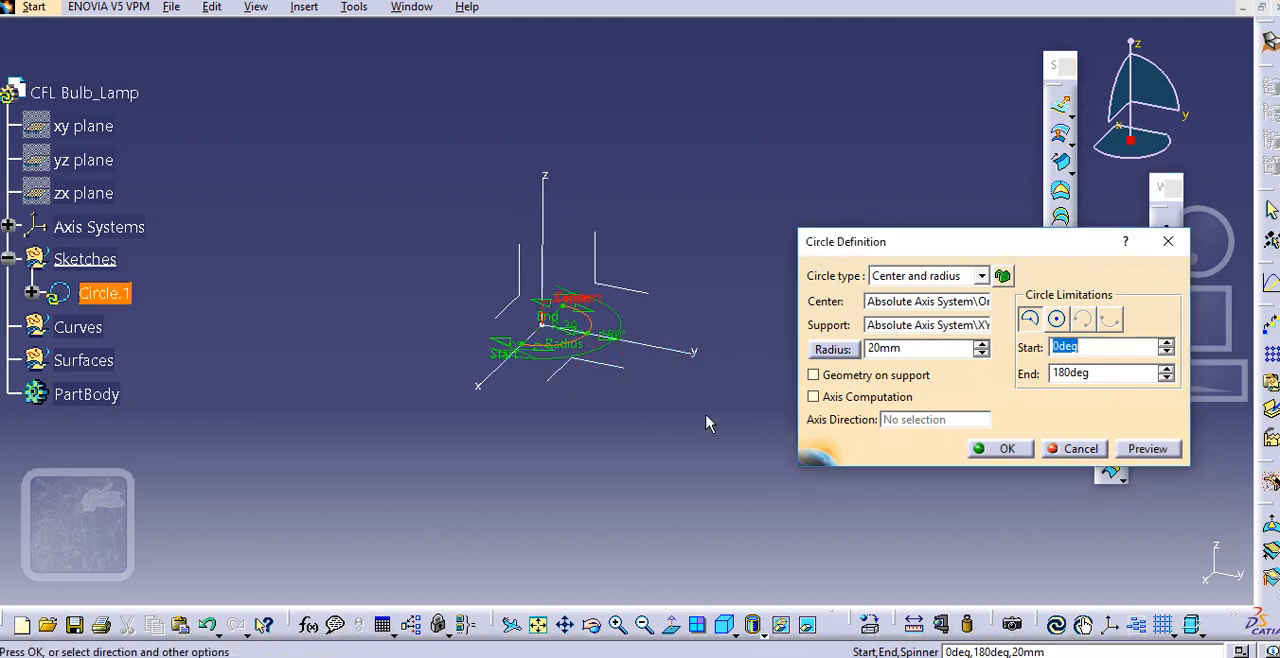
# Set the circle's radius to 60 mm and create it as a whole circle
pyautogui.doubleClick(925, 348)
pyautogui.write('60')
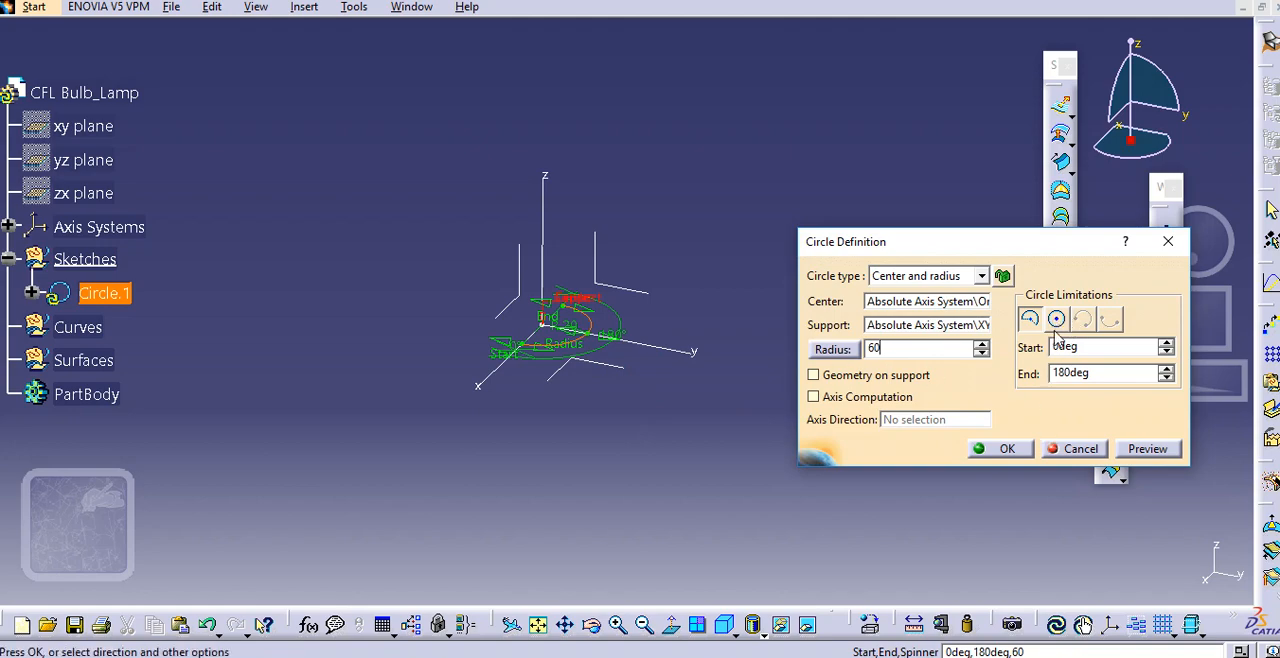
pyautogui.click(1145, 450)
pyautogui.click(1056, 318)
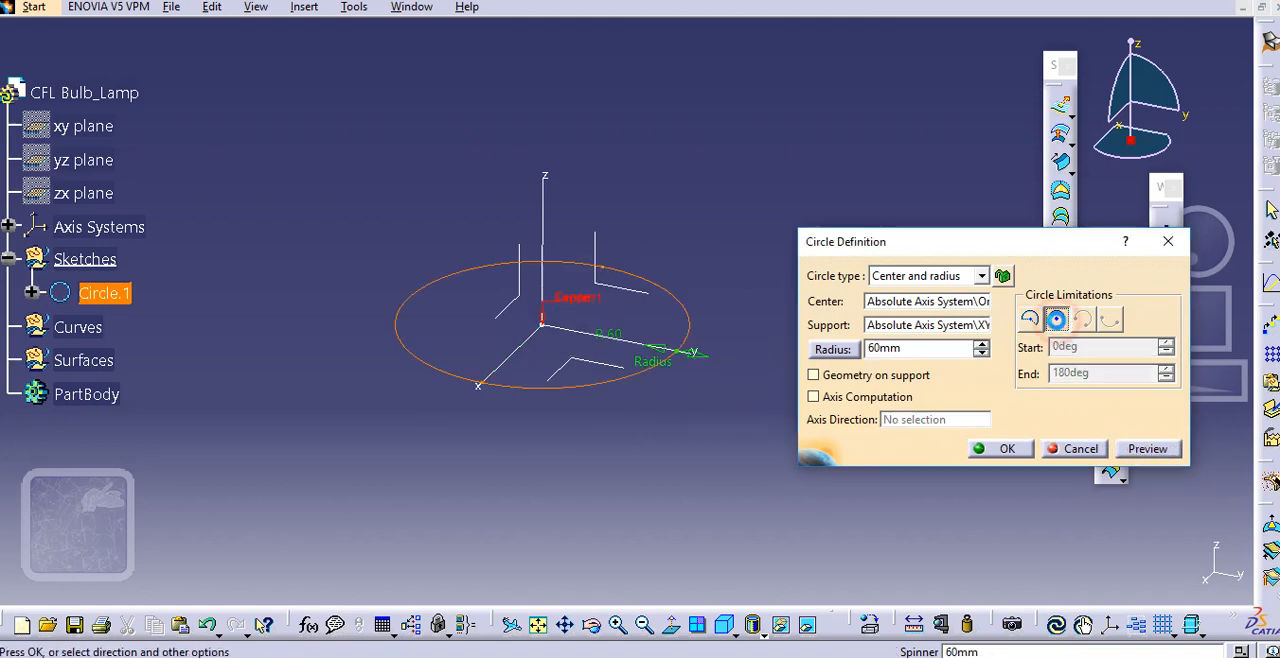
pyautogui.click(1003, 448)
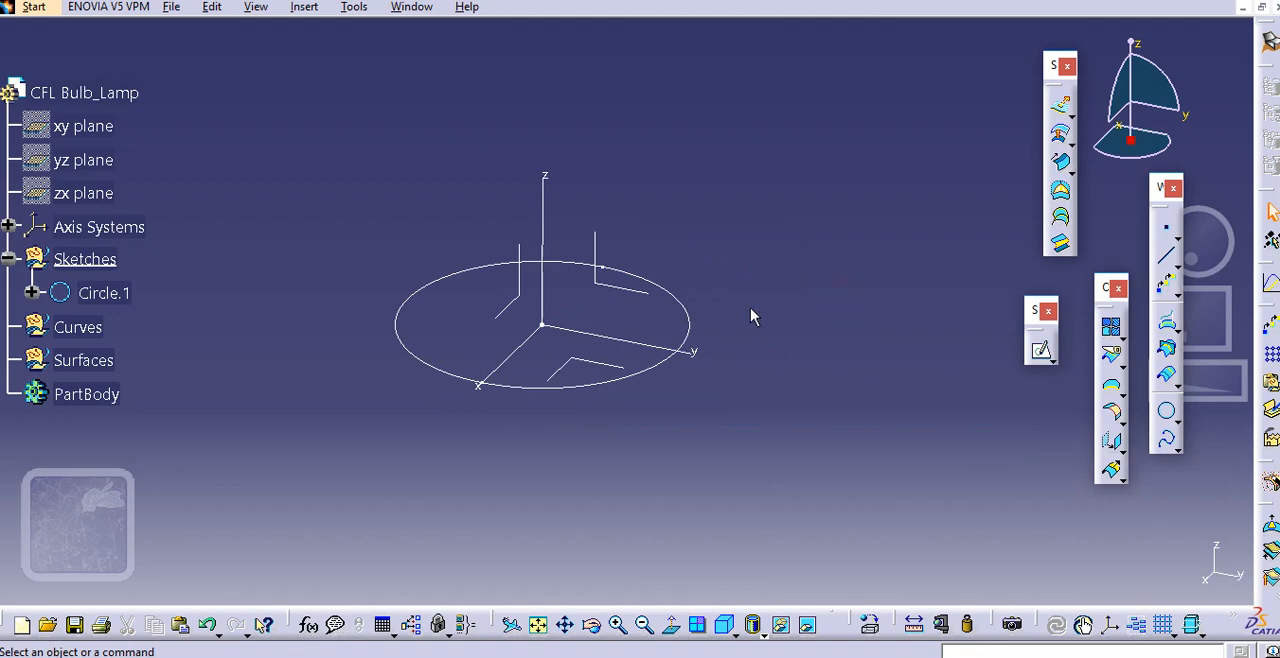
pyautogui.moveTo(523, 466); pyautogui.dragTo(640, 416, button='middle')
pyautogui.moveTo(505, 310); pyautogui.dragTo(503, 355, button='middle')
pyautogui.moveTo(372, 314); pyautogui.dragTo(418, 306, button='middle')
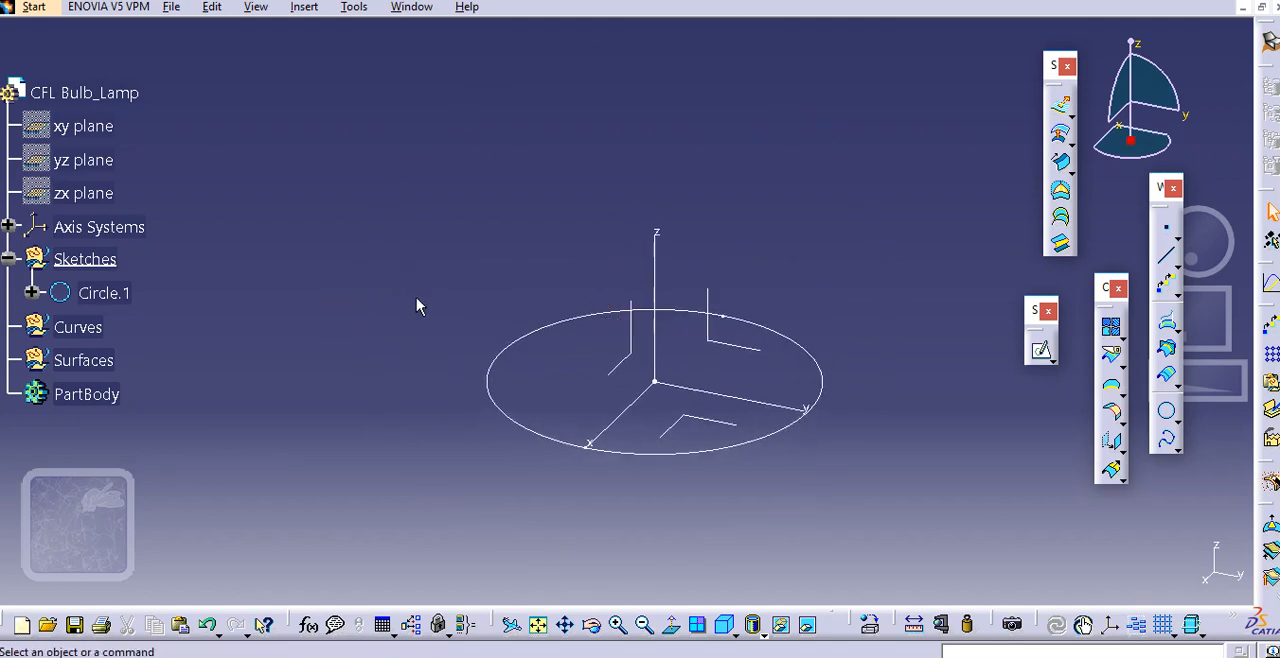
pyautogui.moveTo(486, 266); pyautogui.dragTo(432, 332, button='middle')
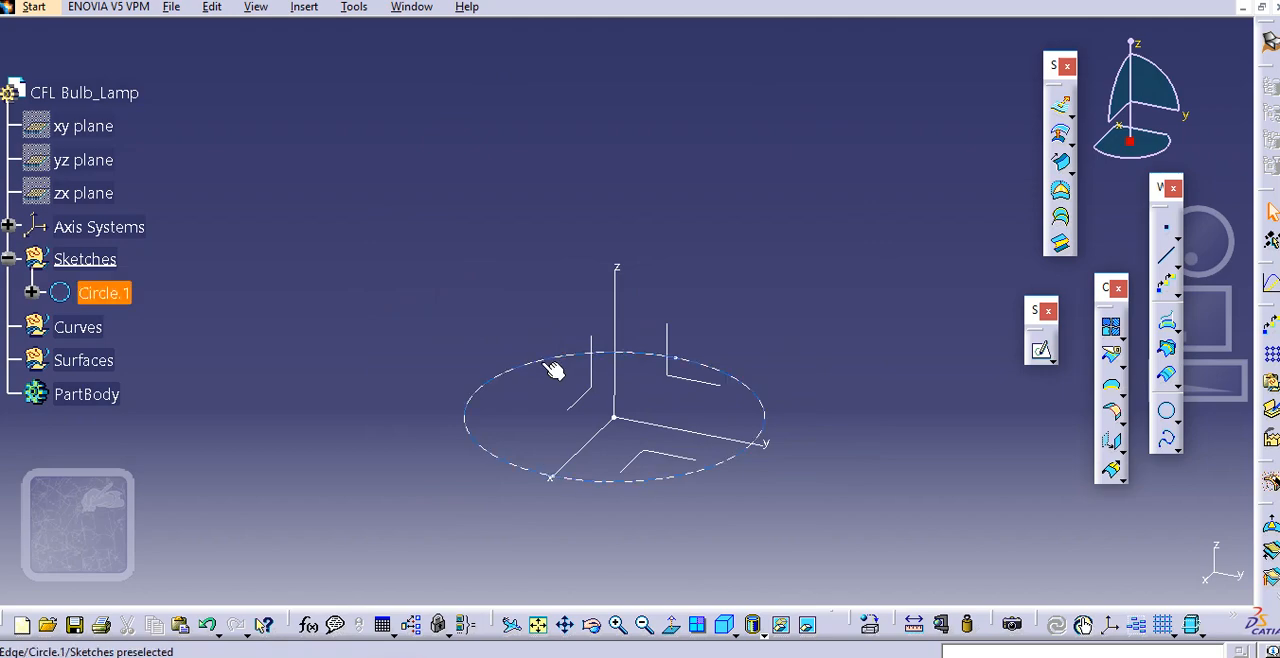
pyautogui.scroll(1, 505, 313)
pyautogui.click(505, 314)
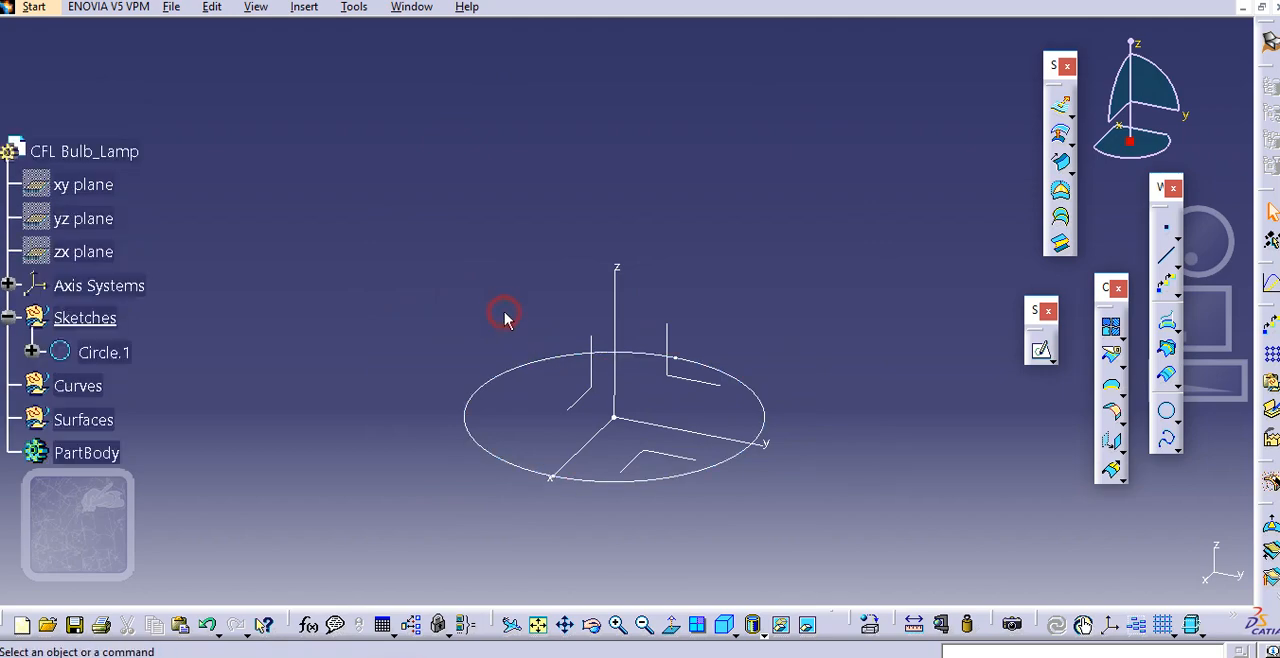
pyautogui.moveTo(514, 323); pyautogui.dragTo(504, 320, button='middle')
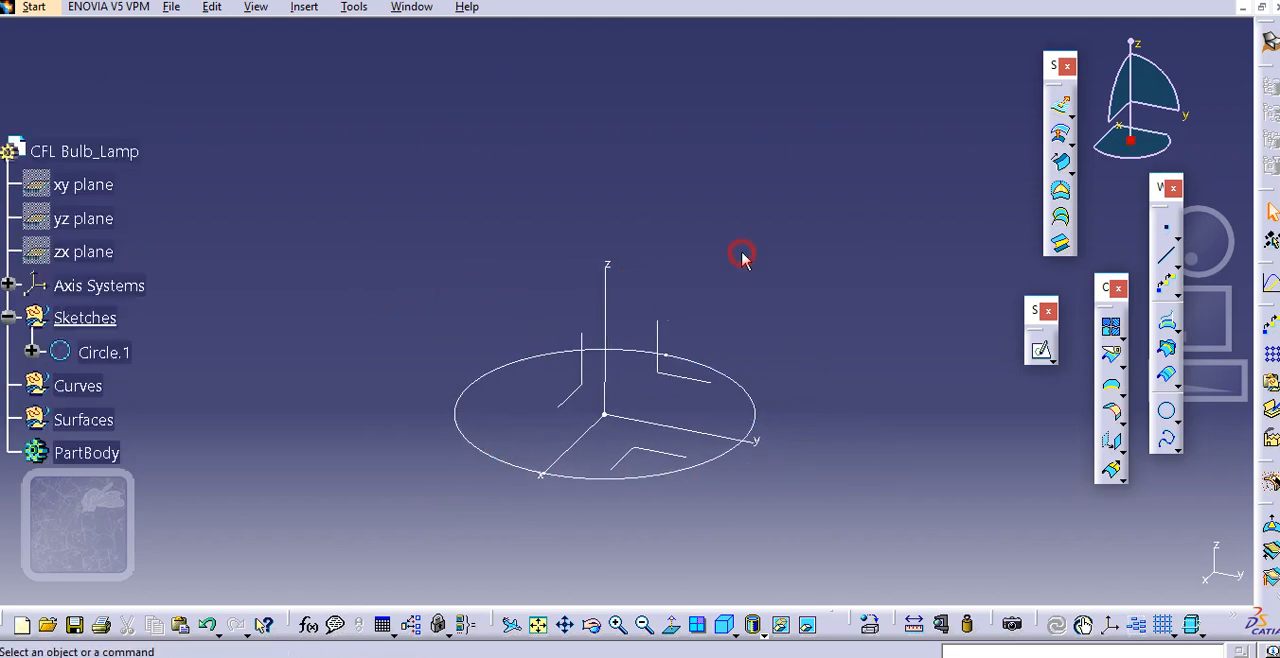
pyautogui.click(1166, 231)
pyautogui.moveTo(764, 348); pyautogui.dragTo(754, 345, button='middle')
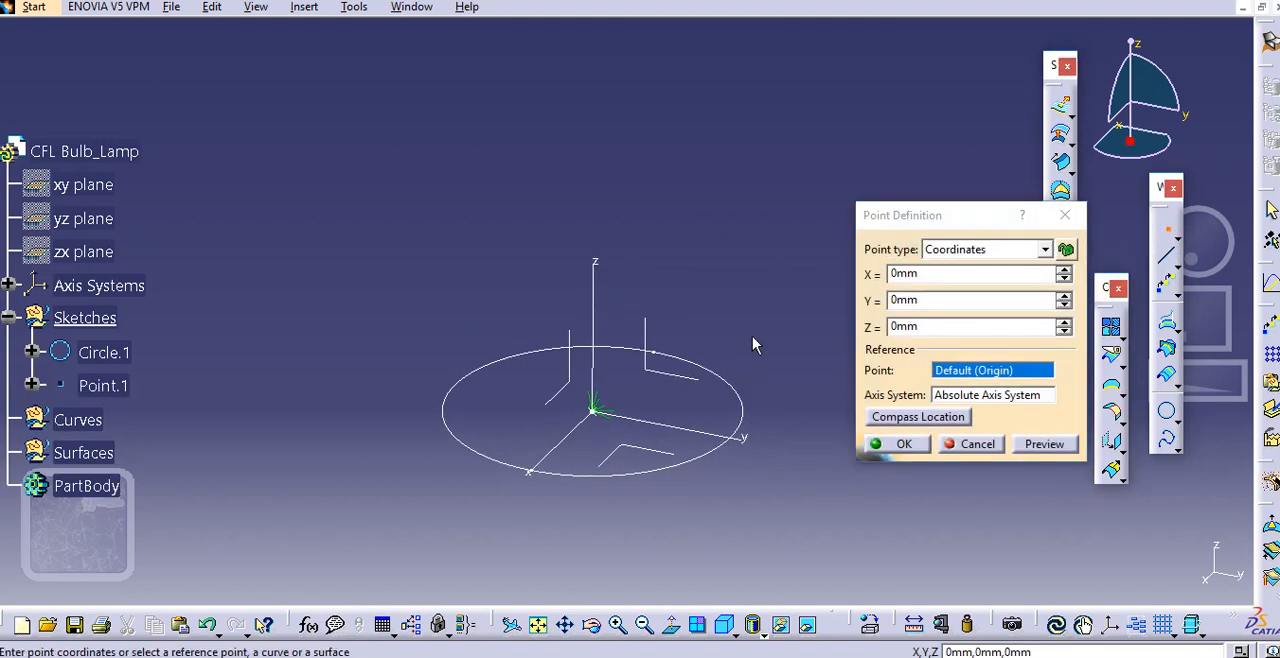
pyautogui.click(957, 249)
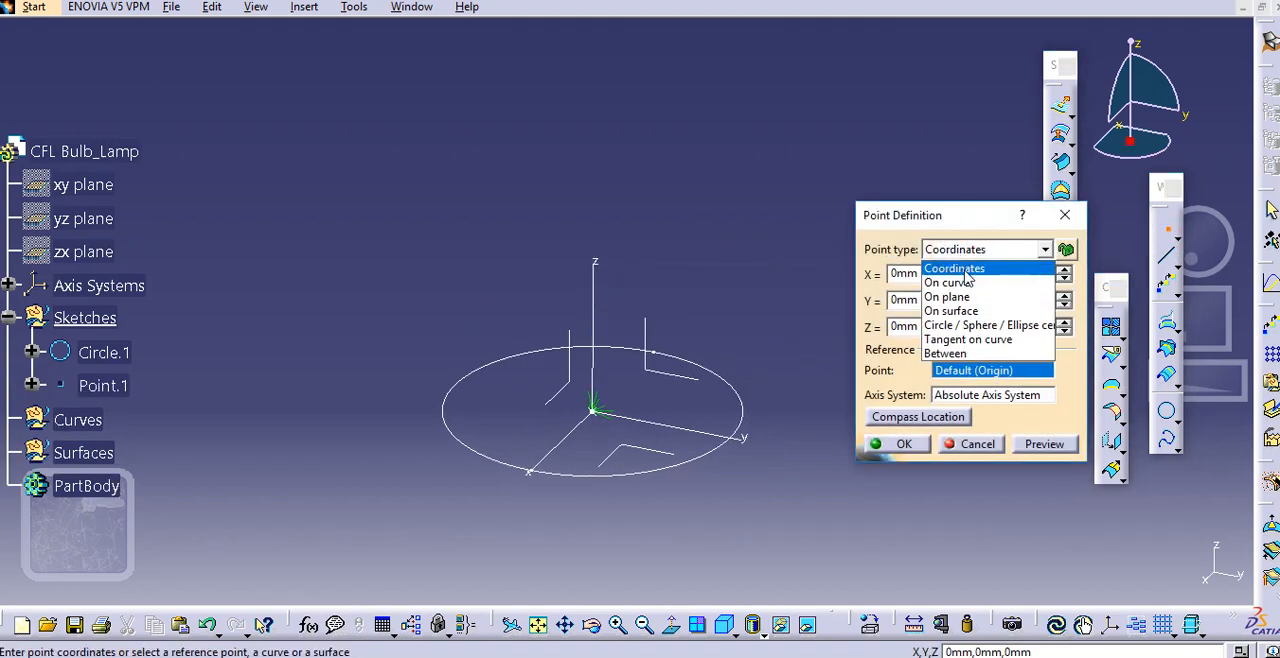
pyautogui.click(980, 282)
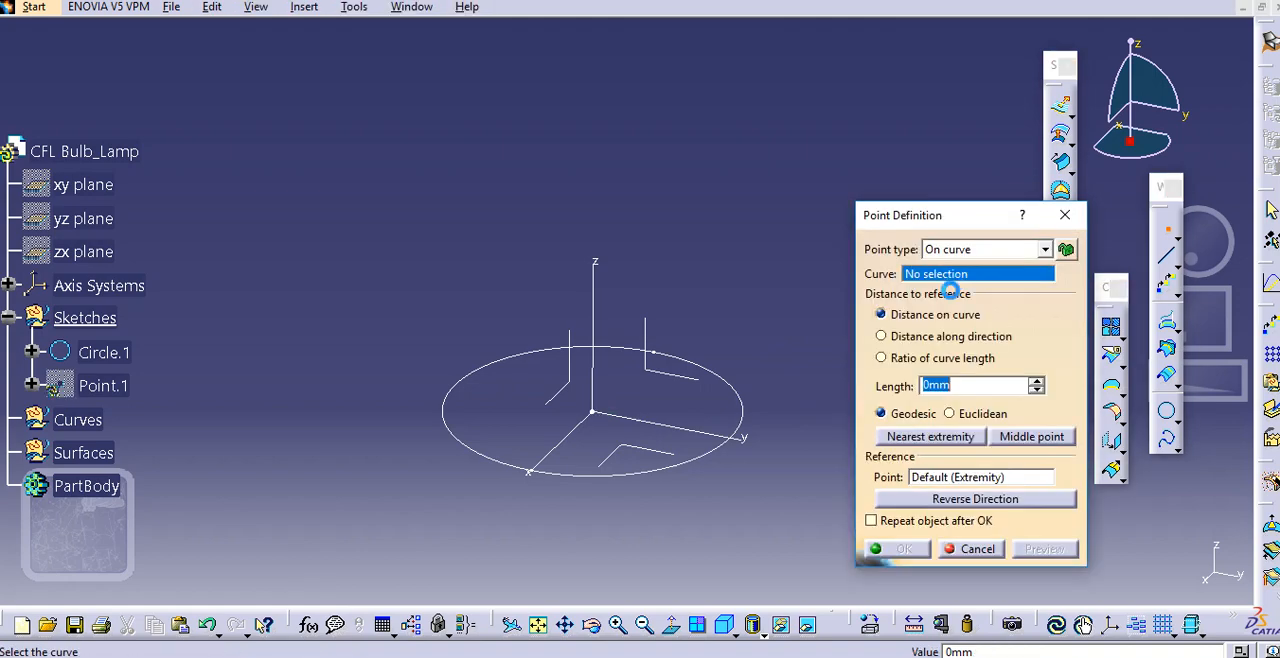
pyautogui.click(742, 396)
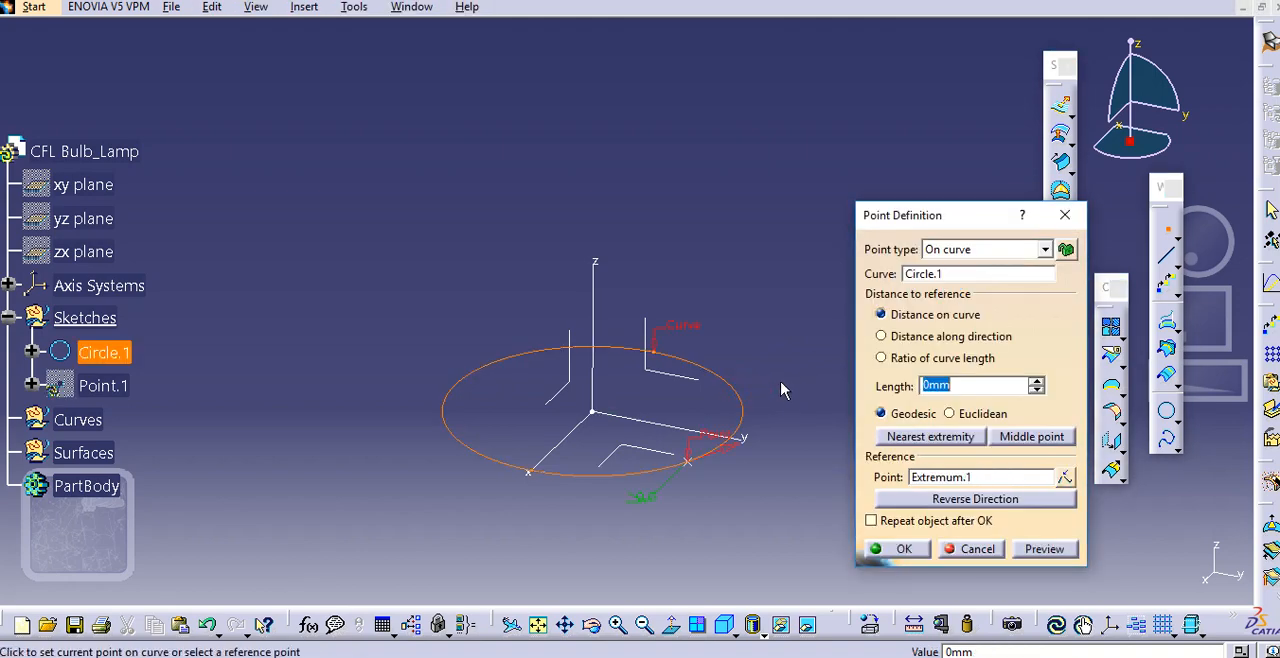
pyautogui.moveTo(764, 371)
pyautogui.mouseDown(button='middle')
pyautogui.moveTo(776, 367)
pyautogui.moveTo(769, 378)
pyautogui.mouseUp(button='middle')
pyautogui.click(1043, 548)
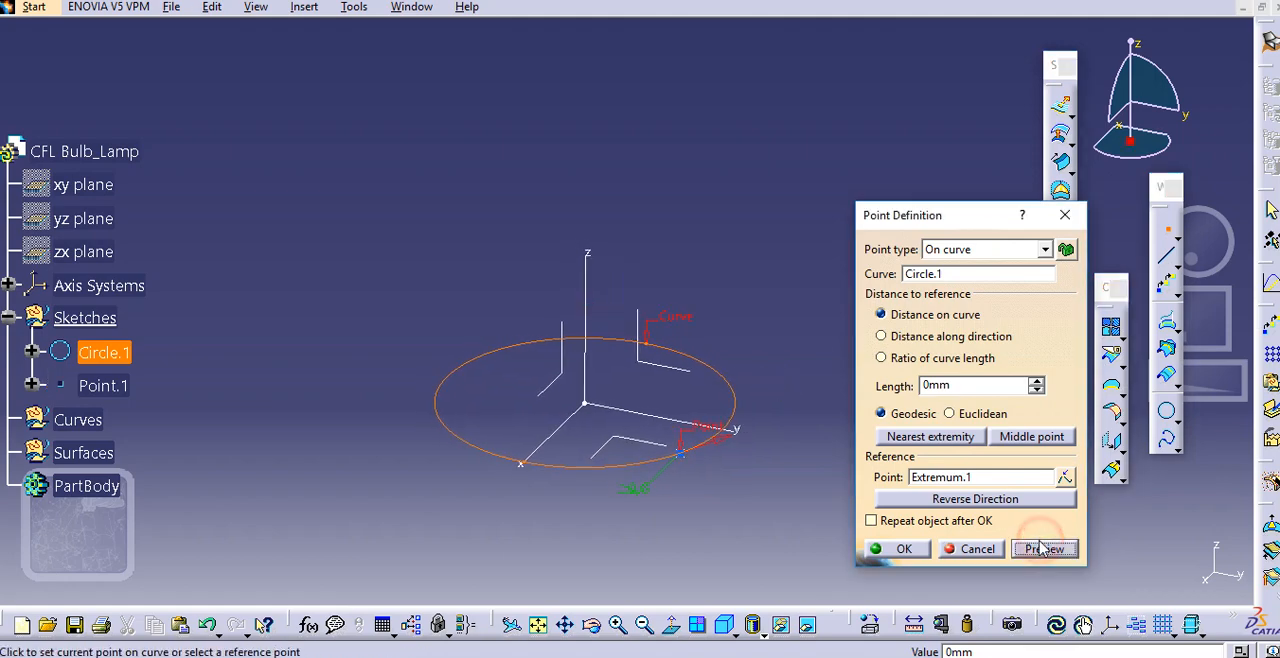
pyautogui.click(973, 549)
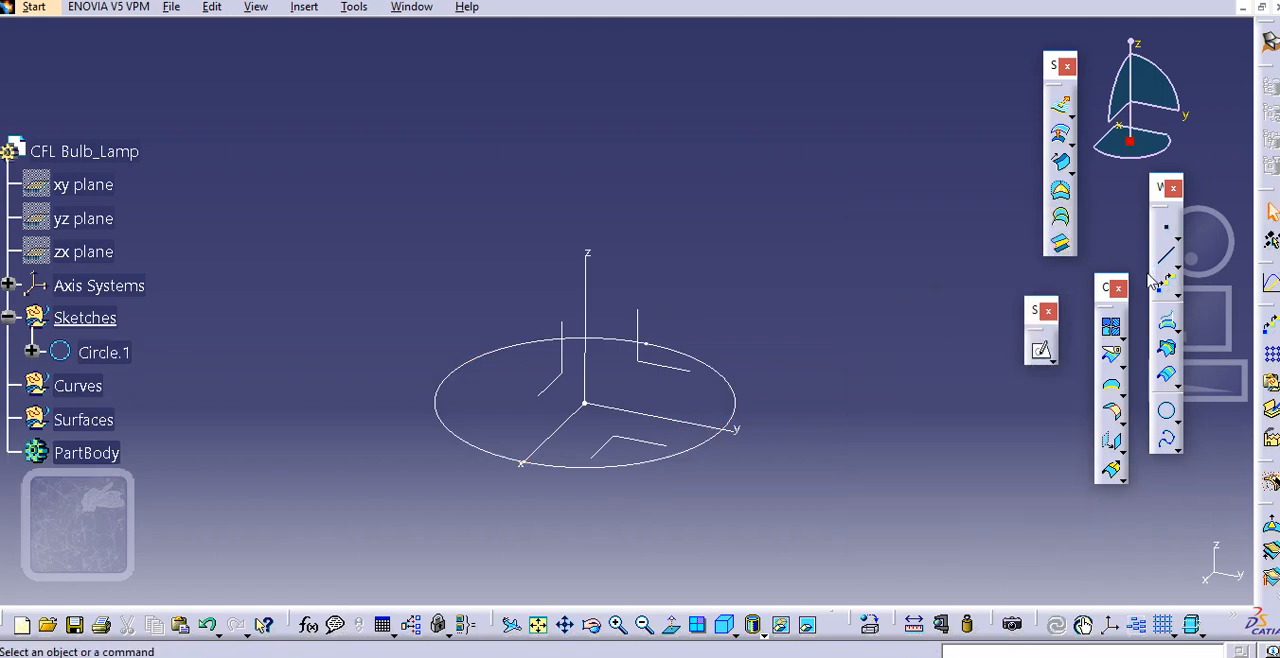
# Create two repeated points along the whole base circle with Points & Planes Repetition, placing them in a new body
pyautogui.moveTo(931, 384); pyautogui.dragTo(972, 364, button='middle')
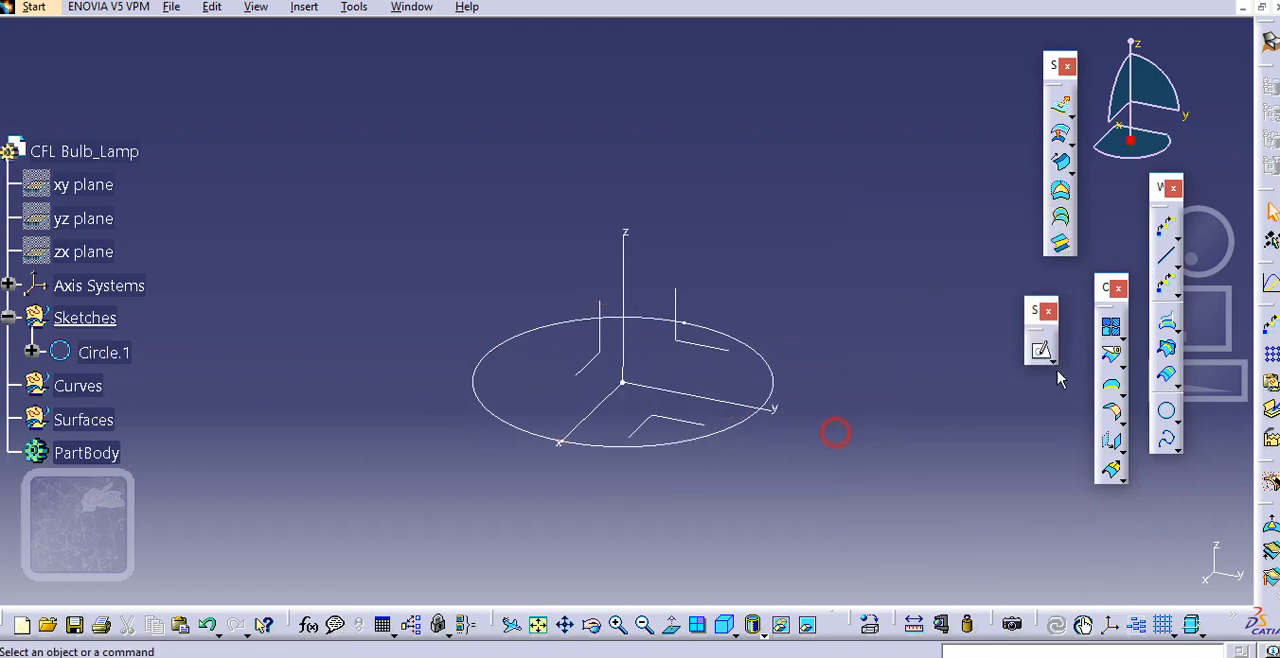
pyautogui.click(1177, 238)
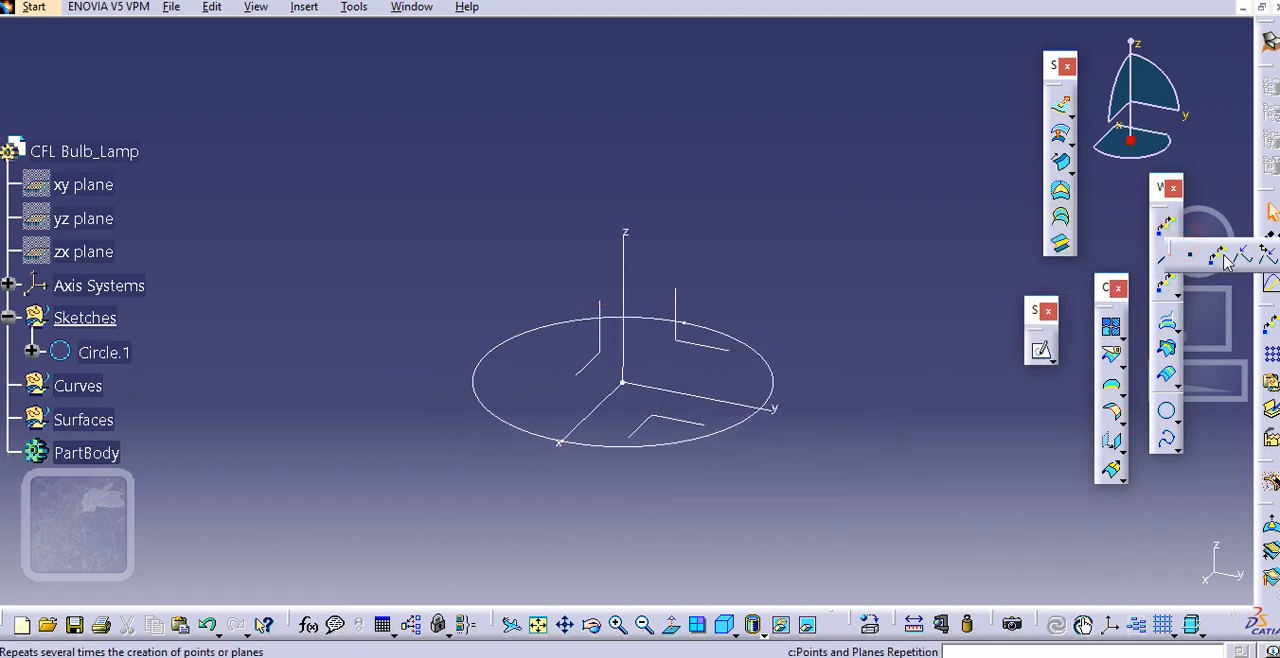
pyautogui.click(1226, 258)
pyautogui.click(771, 367)
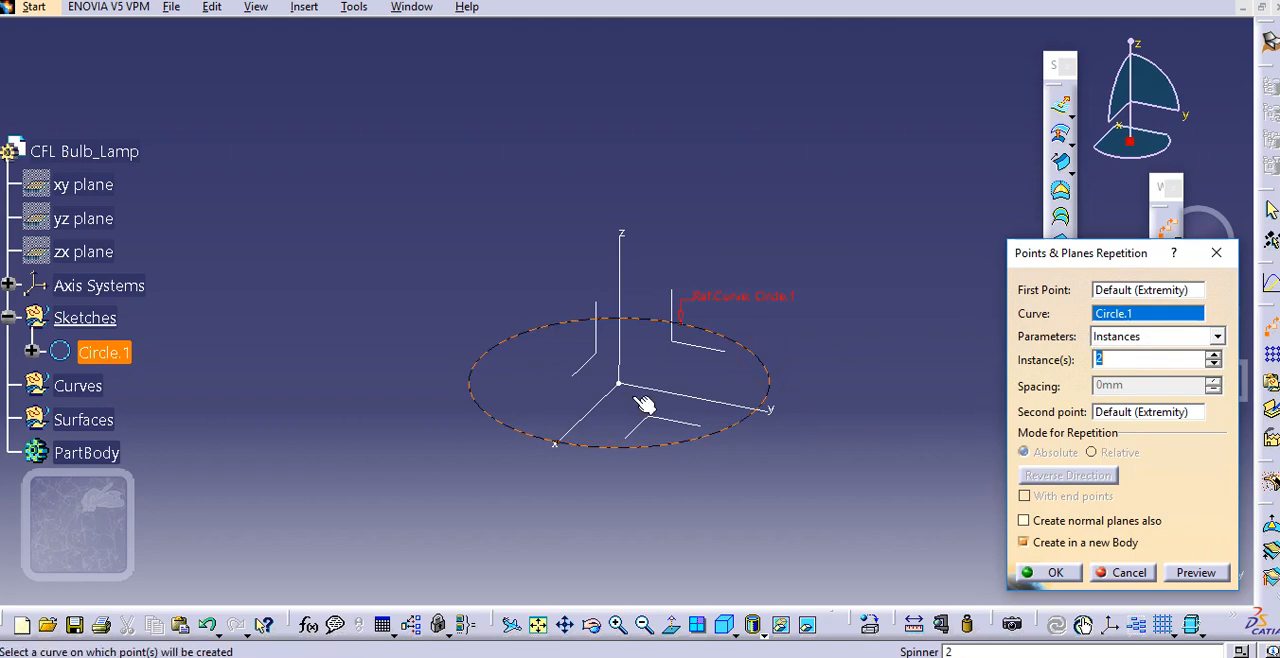
pyautogui.click(1119, 360)
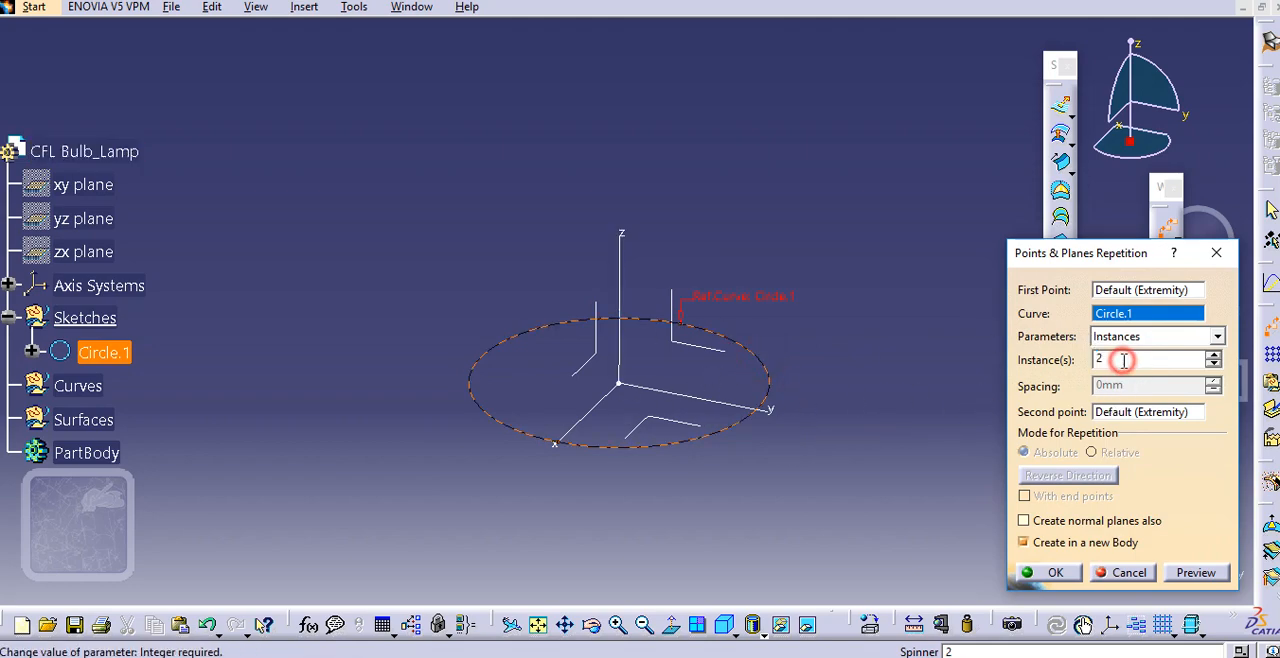
pyautogui.click(1056, 573)
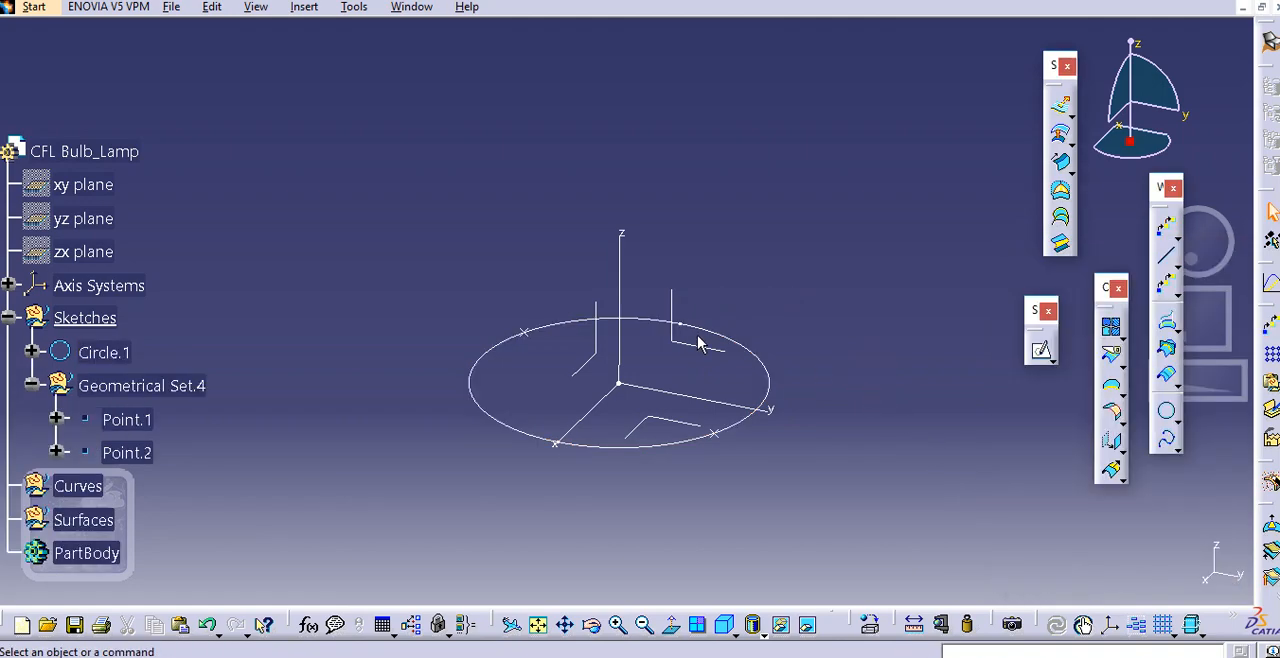
# Examine the two points on the base circle and the nested geometrical set that holds them in the tree
pyautogui.moveTo(705, 338); pyautogui.dragTo(718, 334, button='middle')
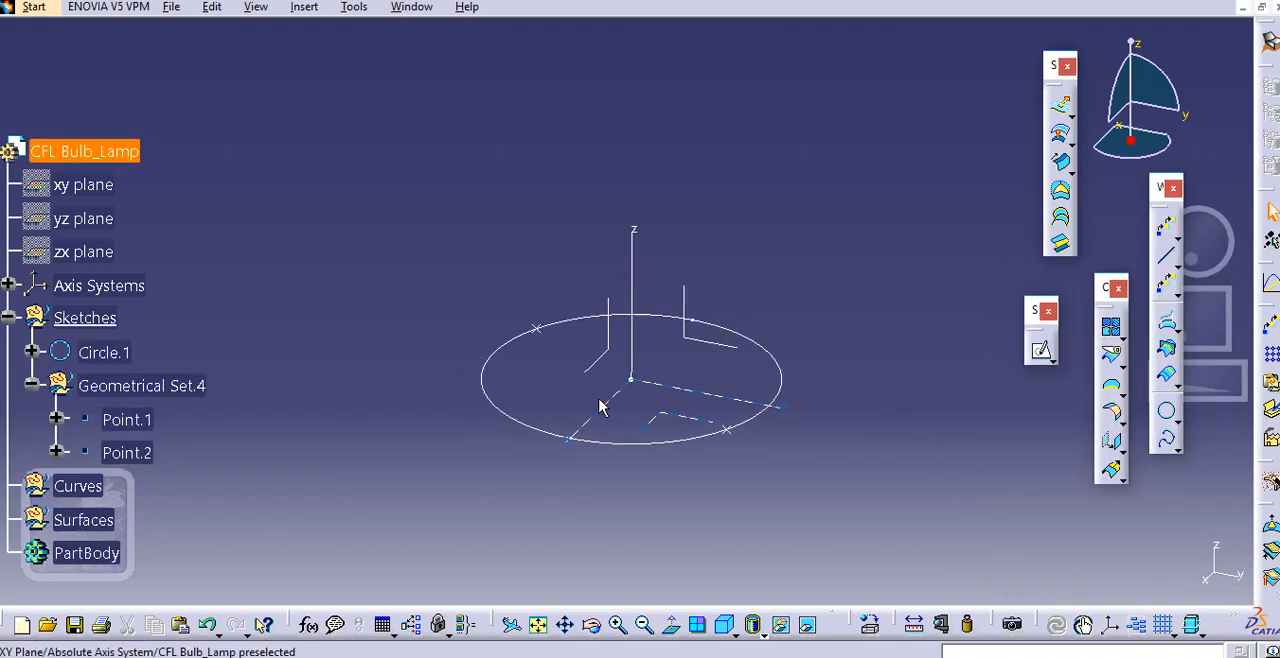
pyautogui.click(536, 327)
pyautogui.click(726, 432)
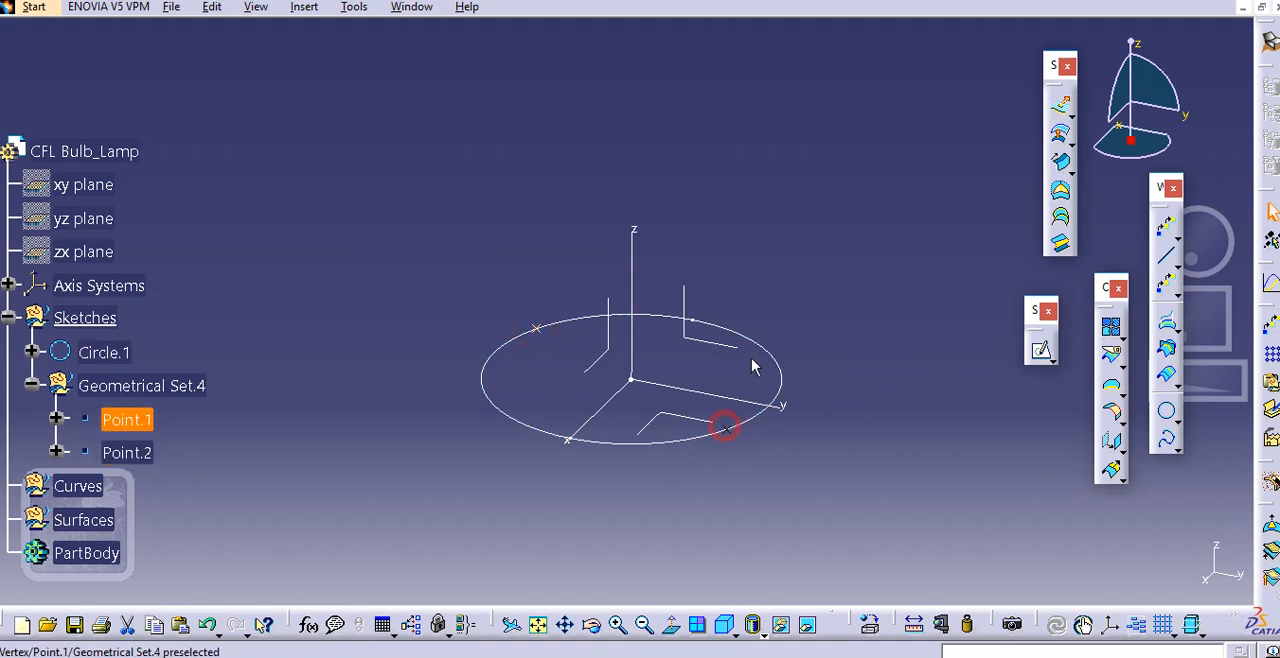
pyautogui.click(779, 255)
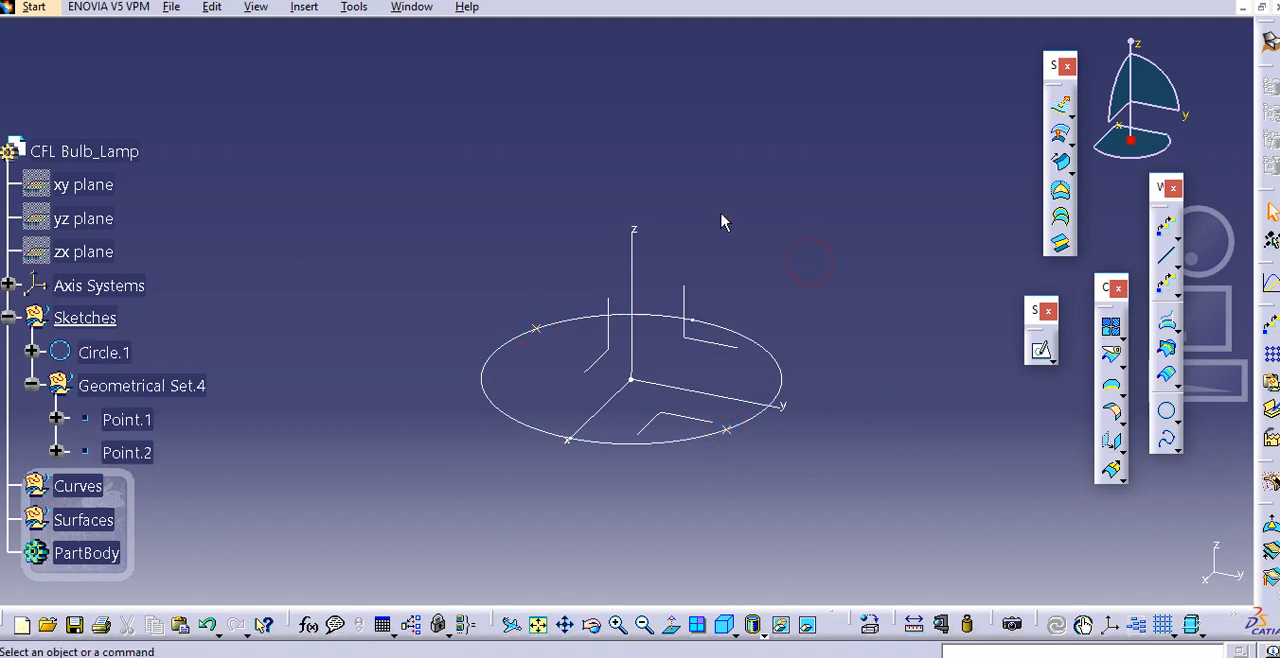
pyautogui.click(31, 385)
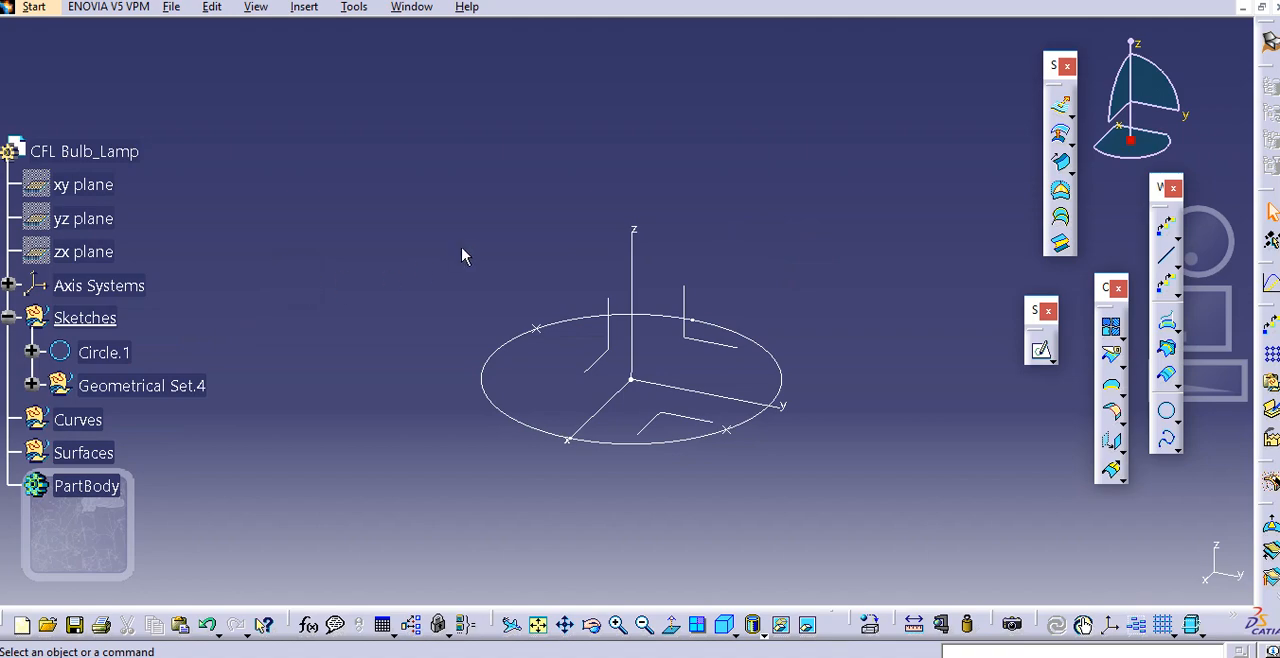
pyautogui.moveTo(462, 256); pyautogui.dragTo(488, 257, button='middle')
pyautogui.scroll(-2, 187, 285)
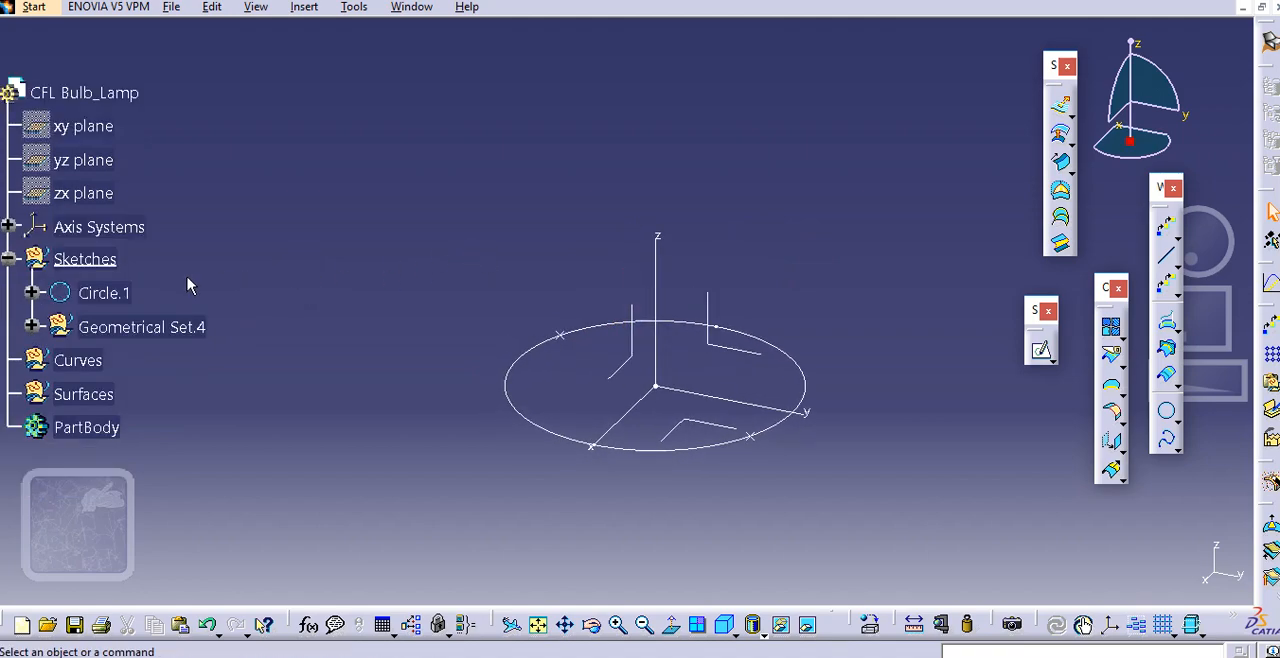
pyautogui.click(104, 293)
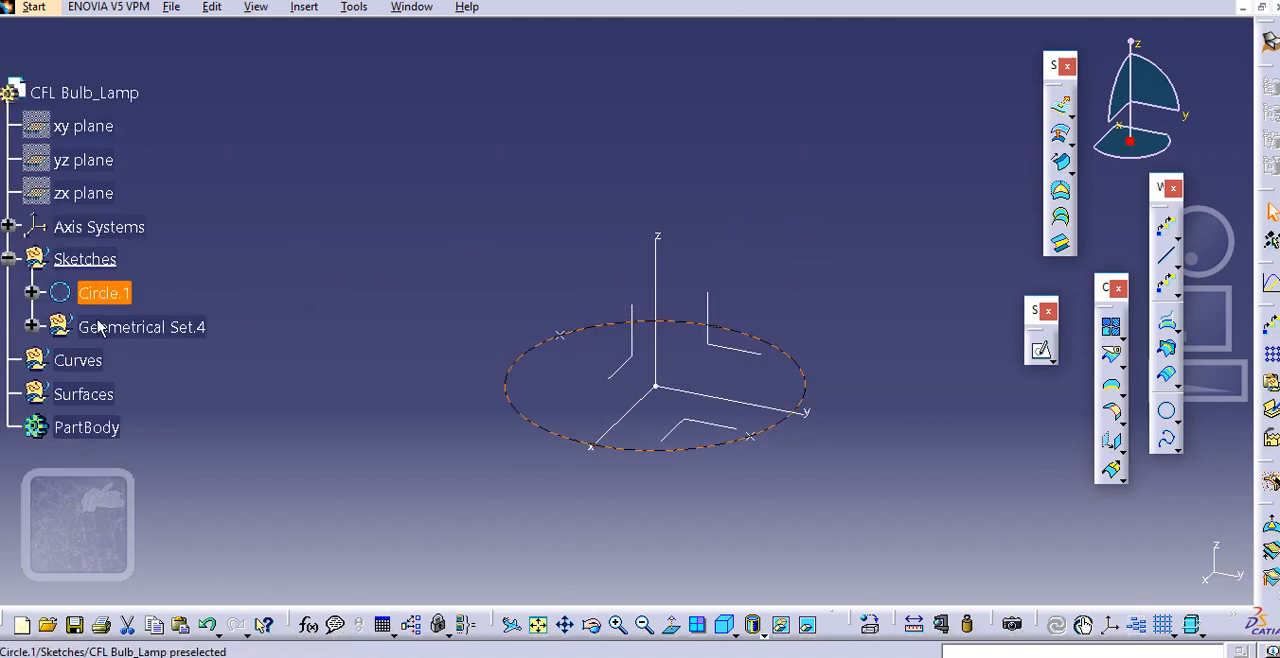
pyautogui.click(80, 360)
pyautogui.click(88, 335)
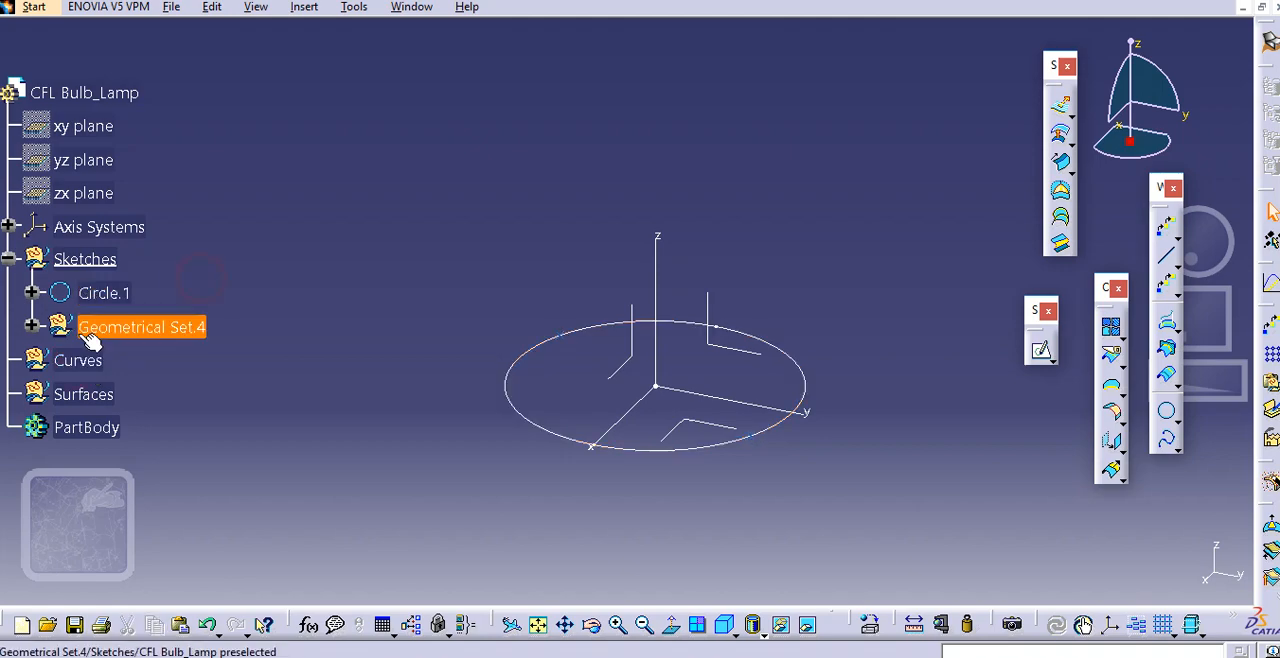
pyautogui.click(229, 249)
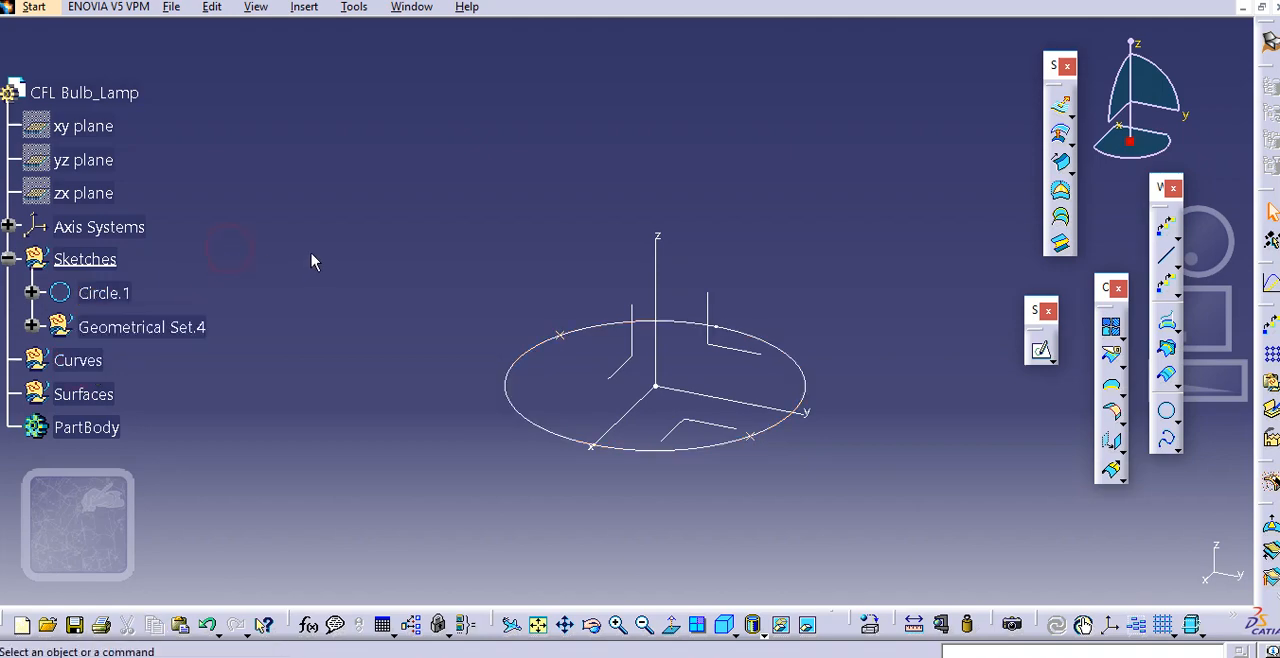
# Move Point.1 out of Geometrical Set.4 into the last position of the Sketches geometrical set
pyautogui.click(122, 327)
pyautogui.rightClick(130, 327)
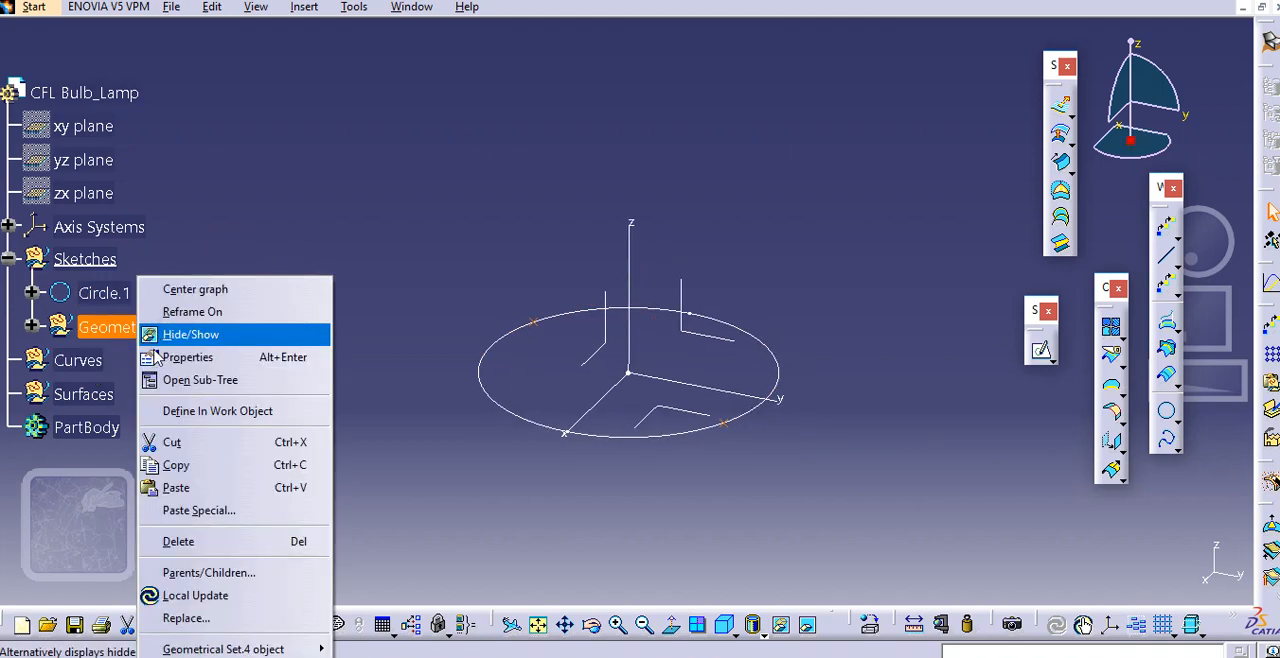
pyautogui.click(24, 338)
pyautogui.click(31, 326)
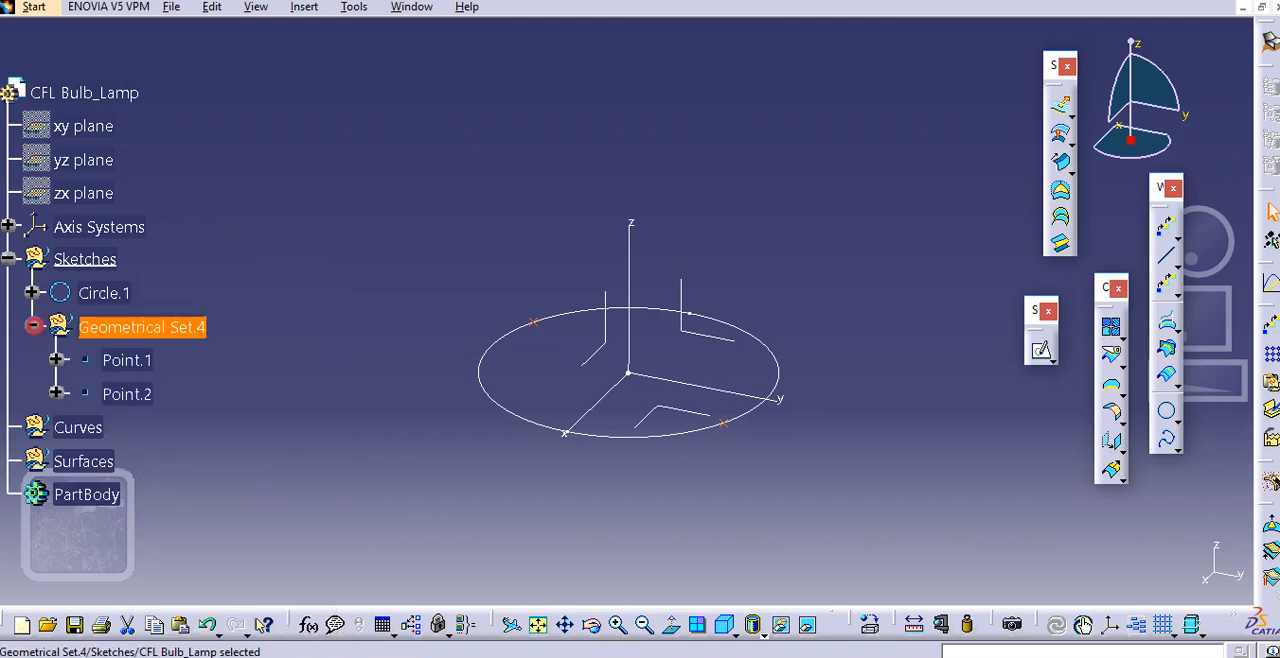
pyautogui.click(145, 364)
pyautogui.rightClick(145, 364)
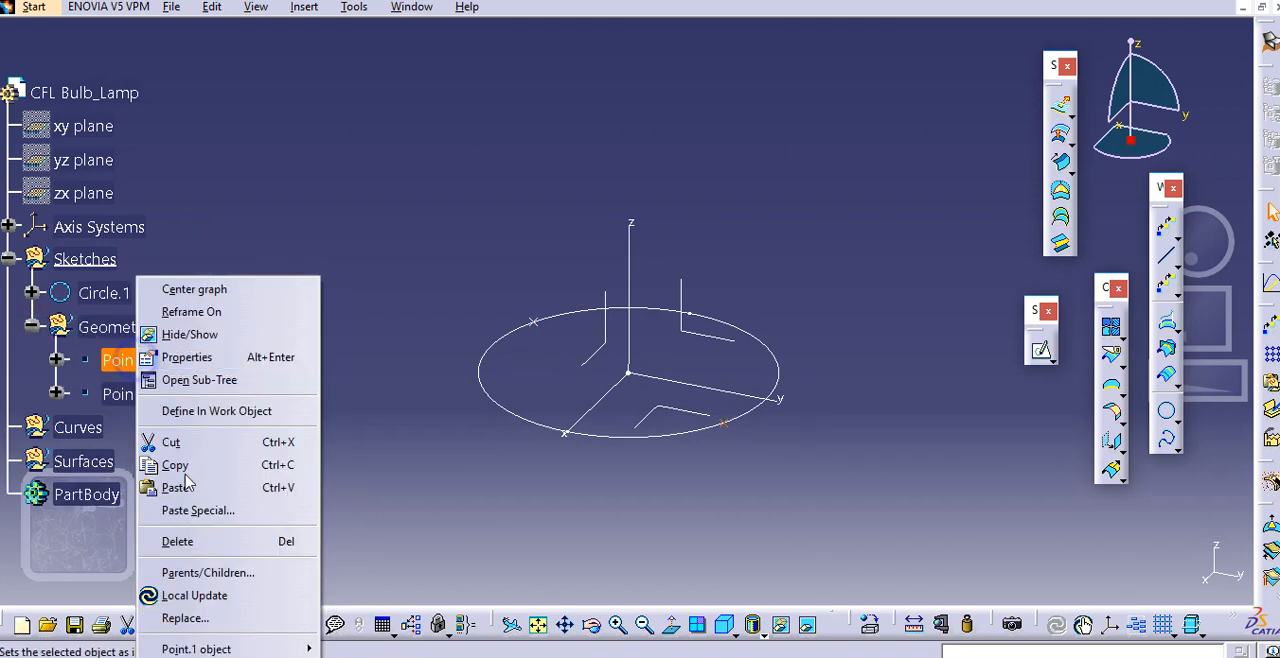
pyautogui.moveTo(260, 649)
pyautogui.click(405, 581)
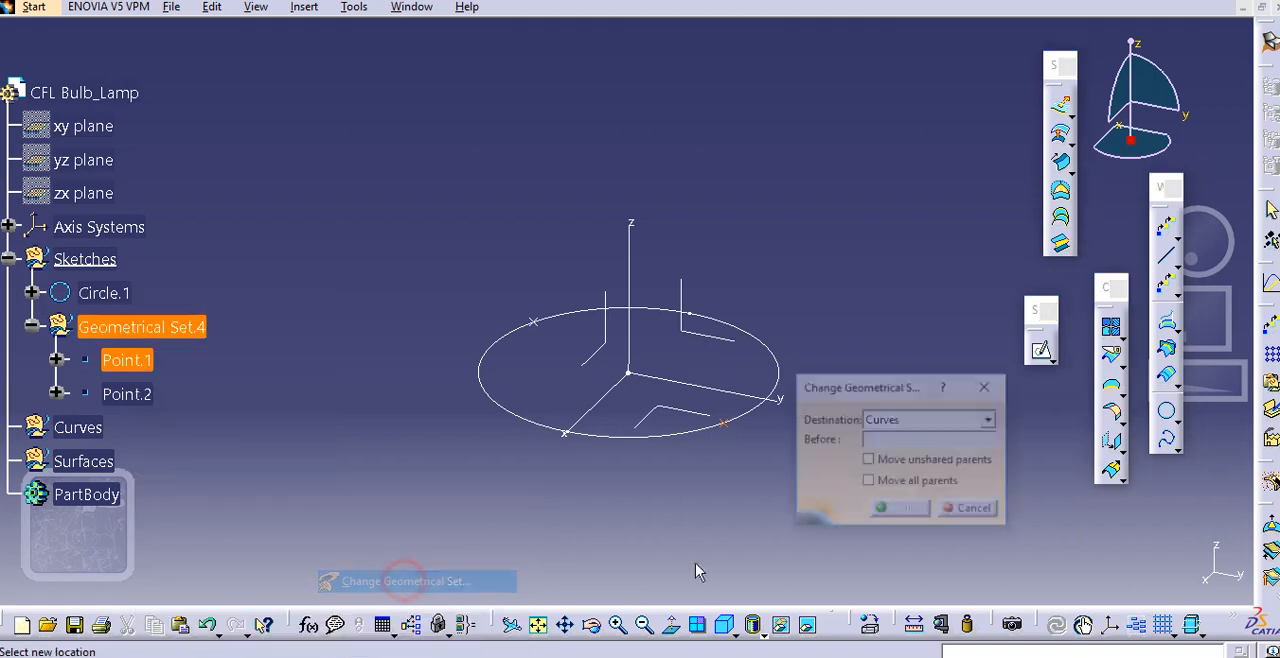
pyautogui.click(931, 420)
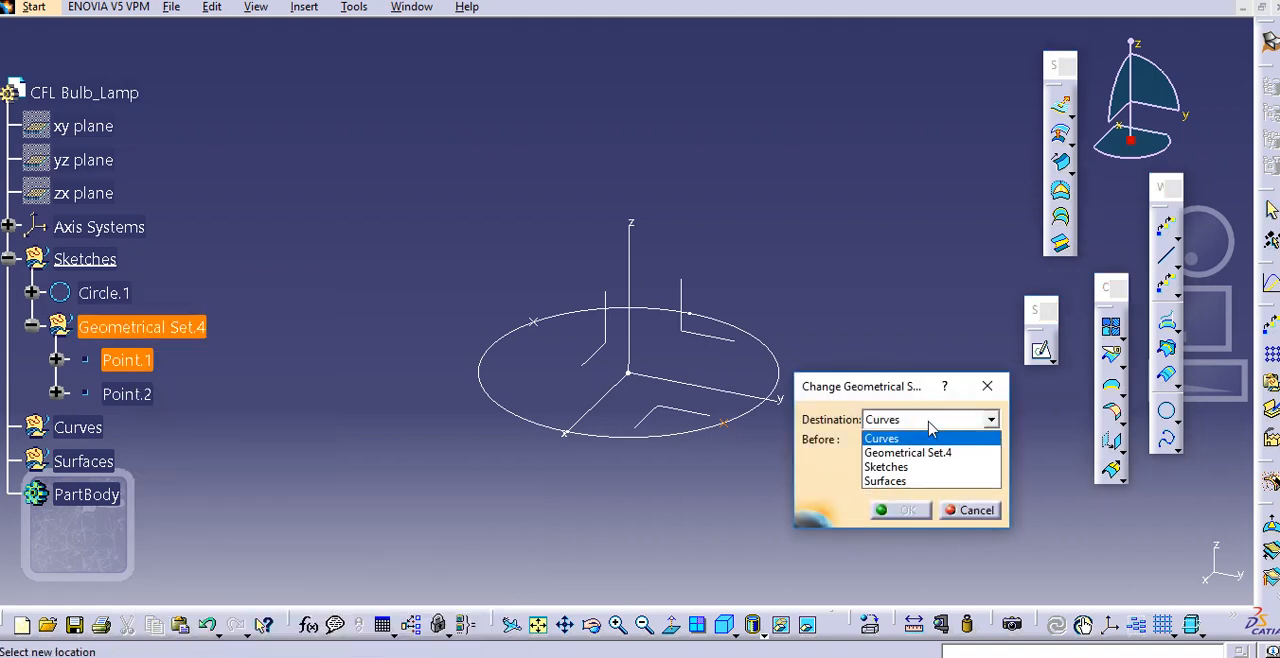
pyautogui.click(905, 467)
pyautogui.click(903, 511)
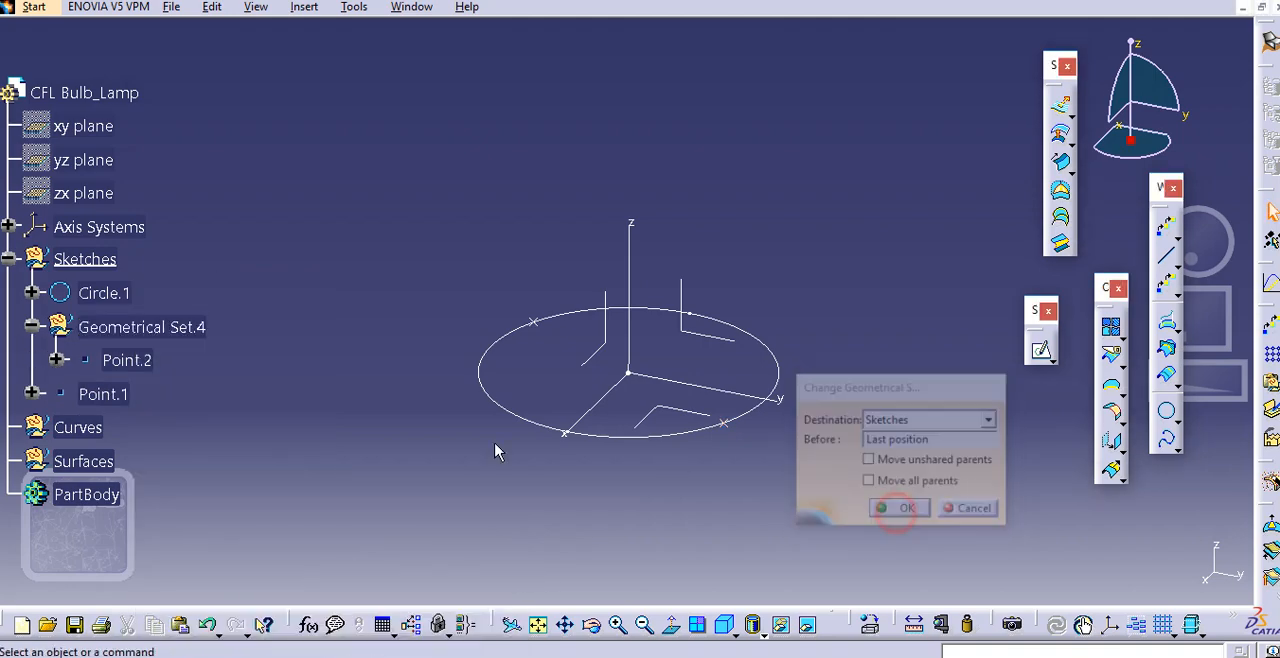
# Change the geometrical set of Point.2 from Geometrical Set.4 to Sketches
pyautogui.click(126, 360)
pyautogui.rightClick(120, 362)
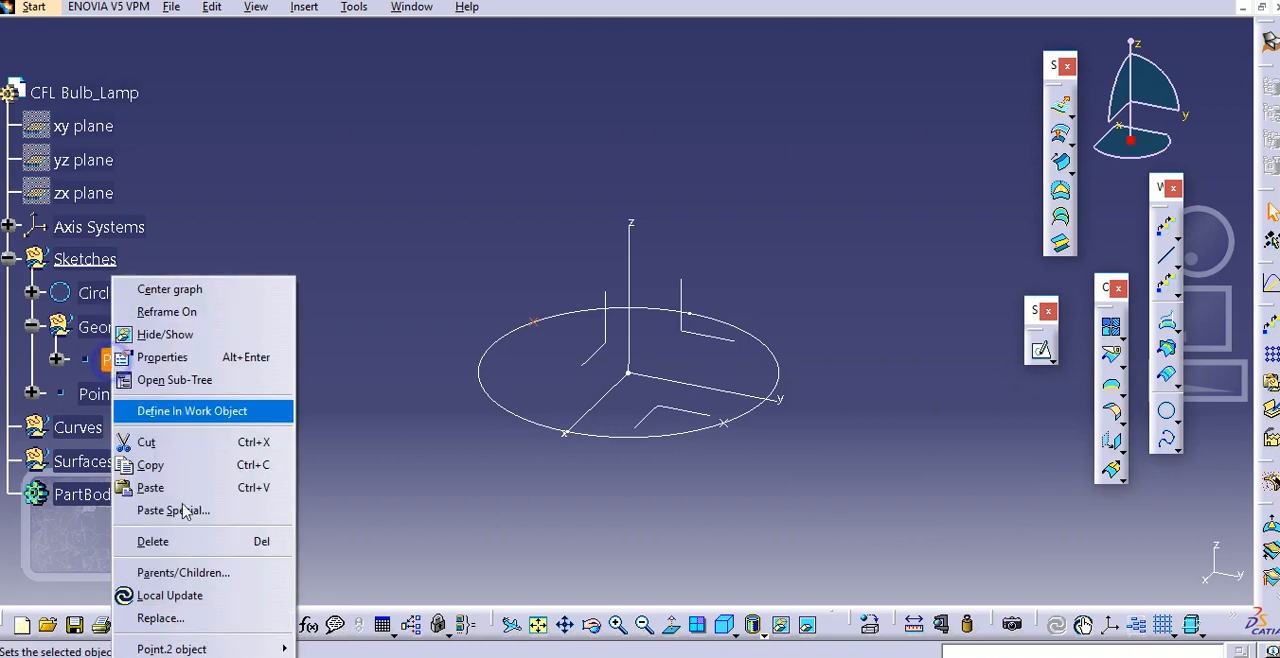
pyautogui.moveTo(220, 649)
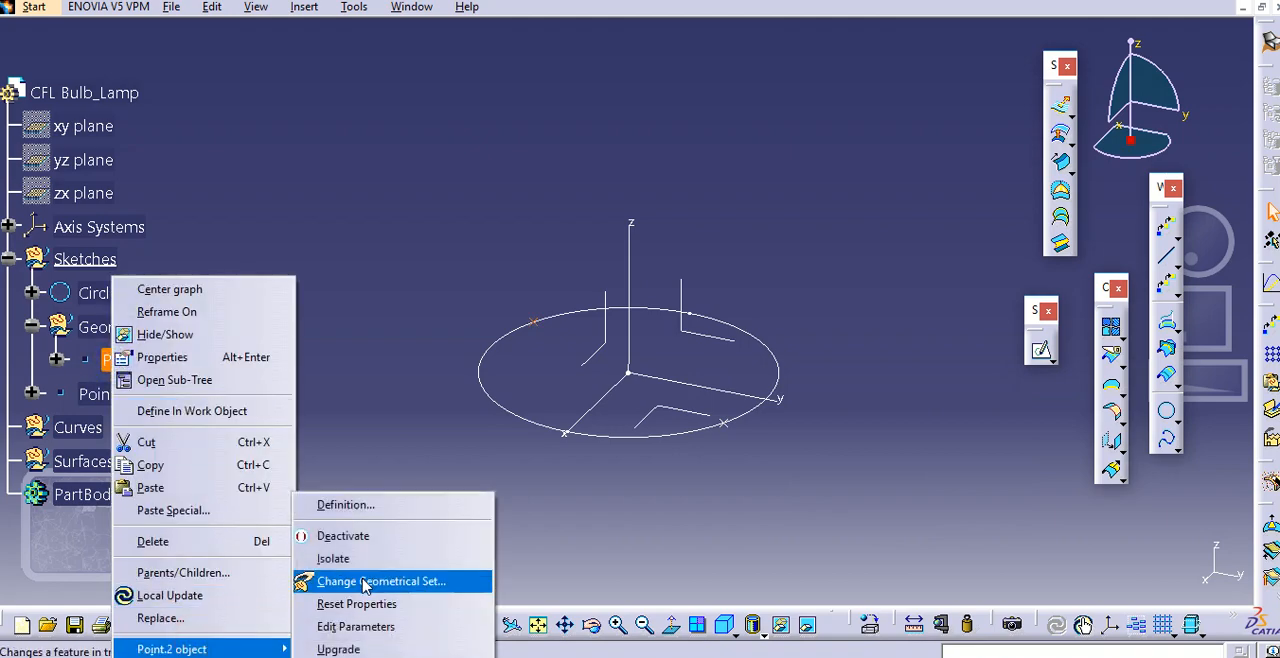
pyautogui.click(330, 581)
pyautogui.click(884, 421)
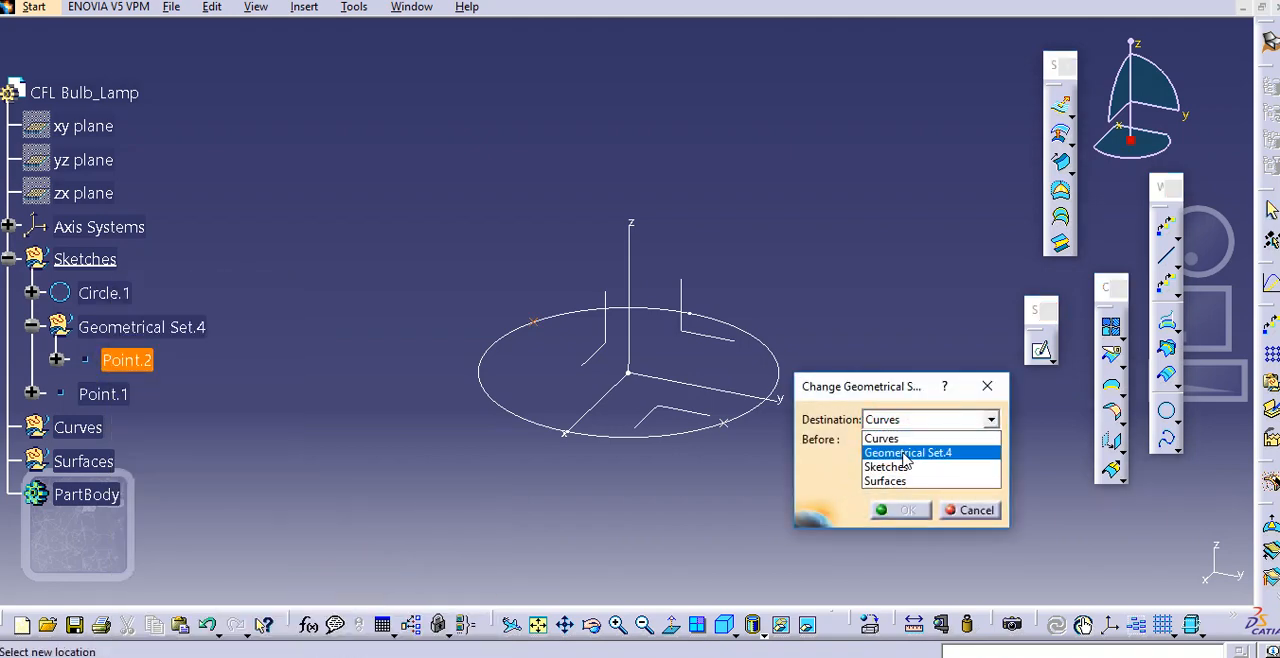
pyautogui.click(905, 455)
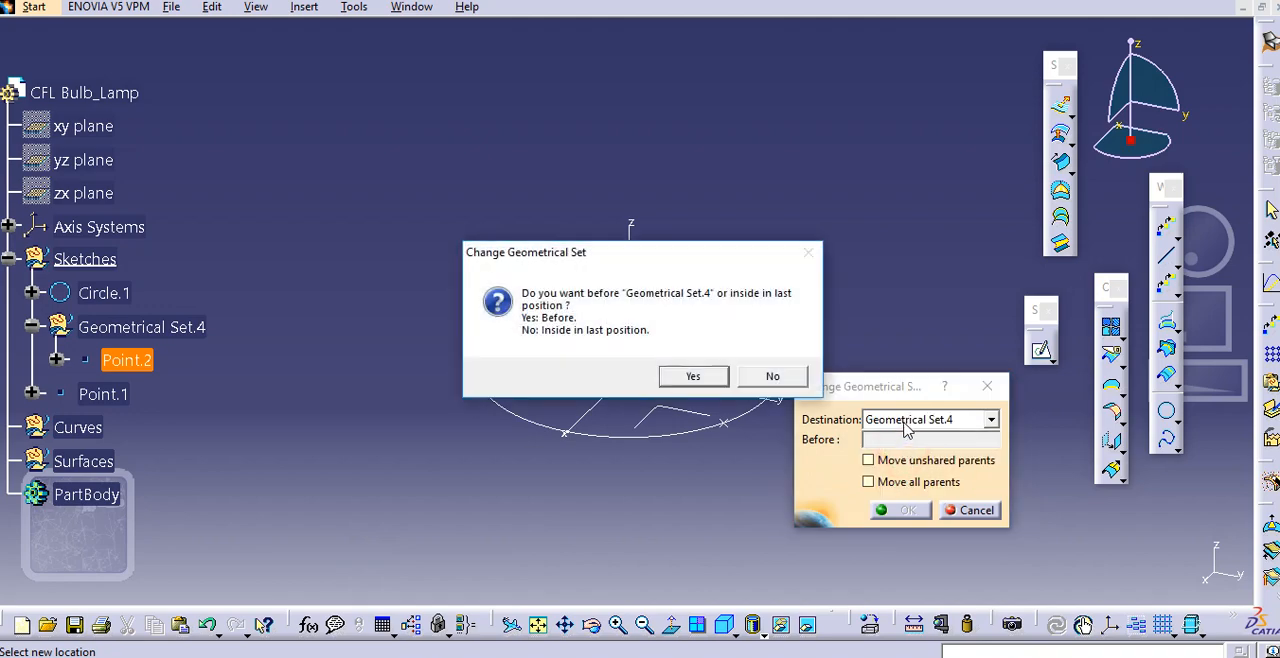
pyautogui.click(802, 382)
pyautogui.click(888, 419)
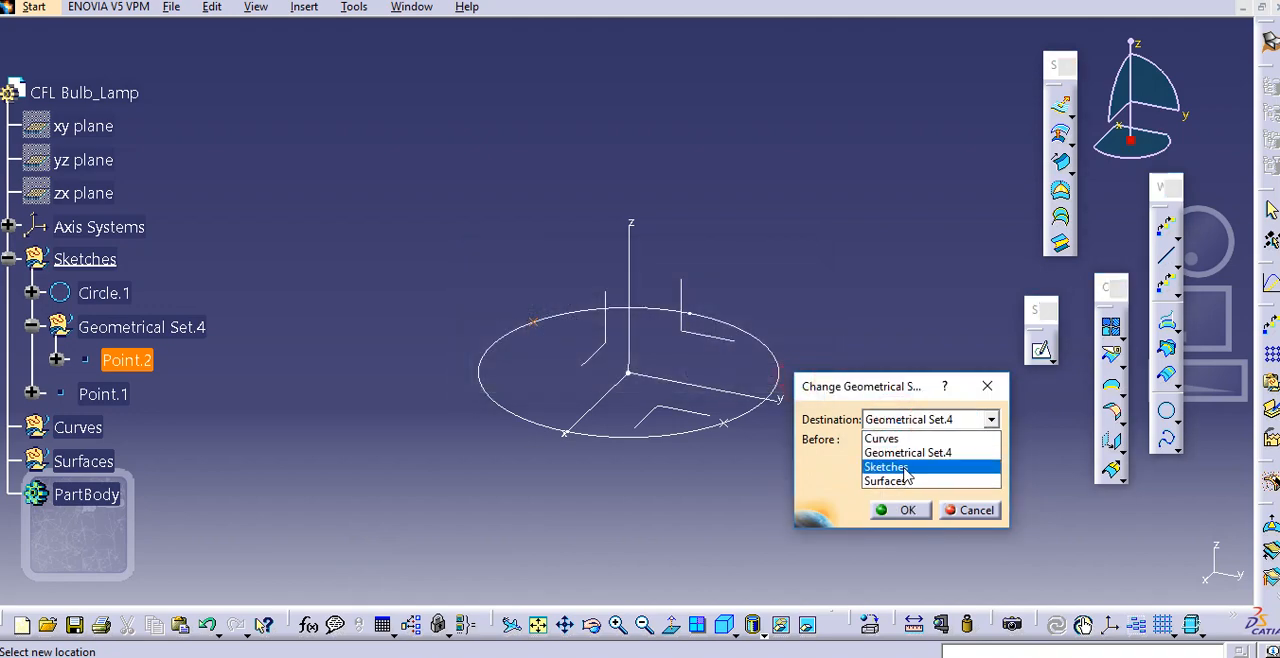
pyautogui.click(898, 464)
pyautogui.click(902, 508)
# Delete the emptied Geometrical Set.4 from under Sketches
pyautogui.click(157, 329)
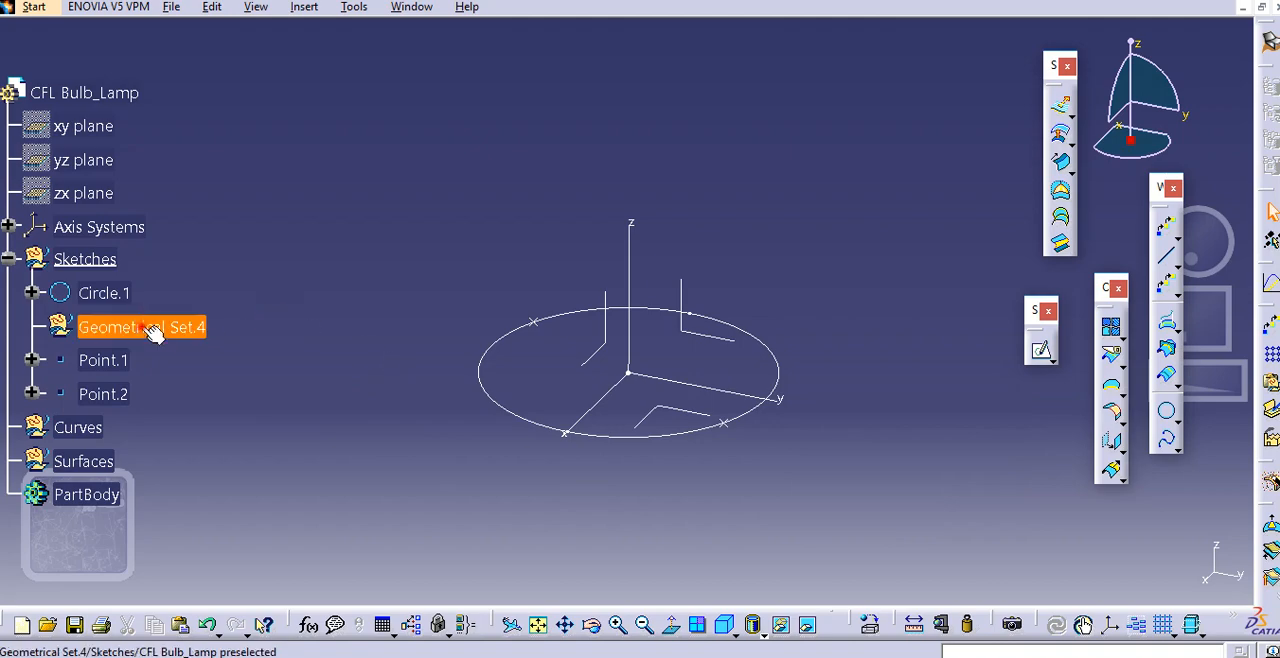
pyautogui.rightClick(146, 328)
pyautogui.click(228, 542)
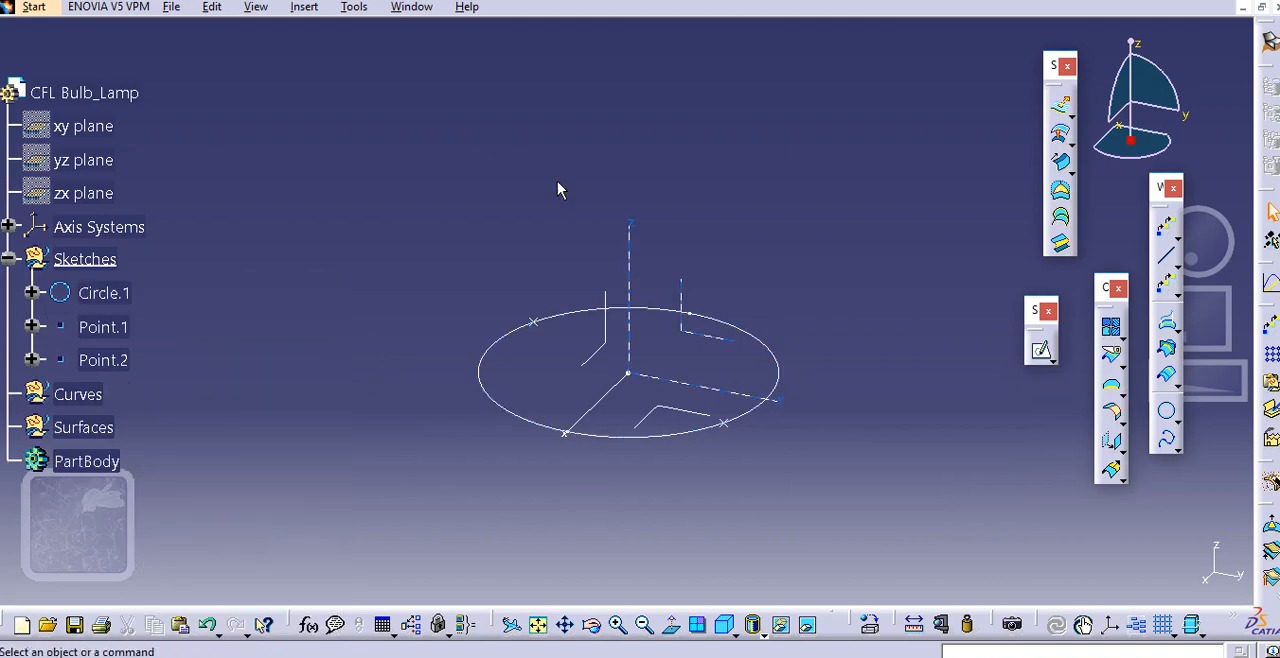
pyautogui.moveTo(636, 177); pyautogui.dragTo(605, 164, button='middle')
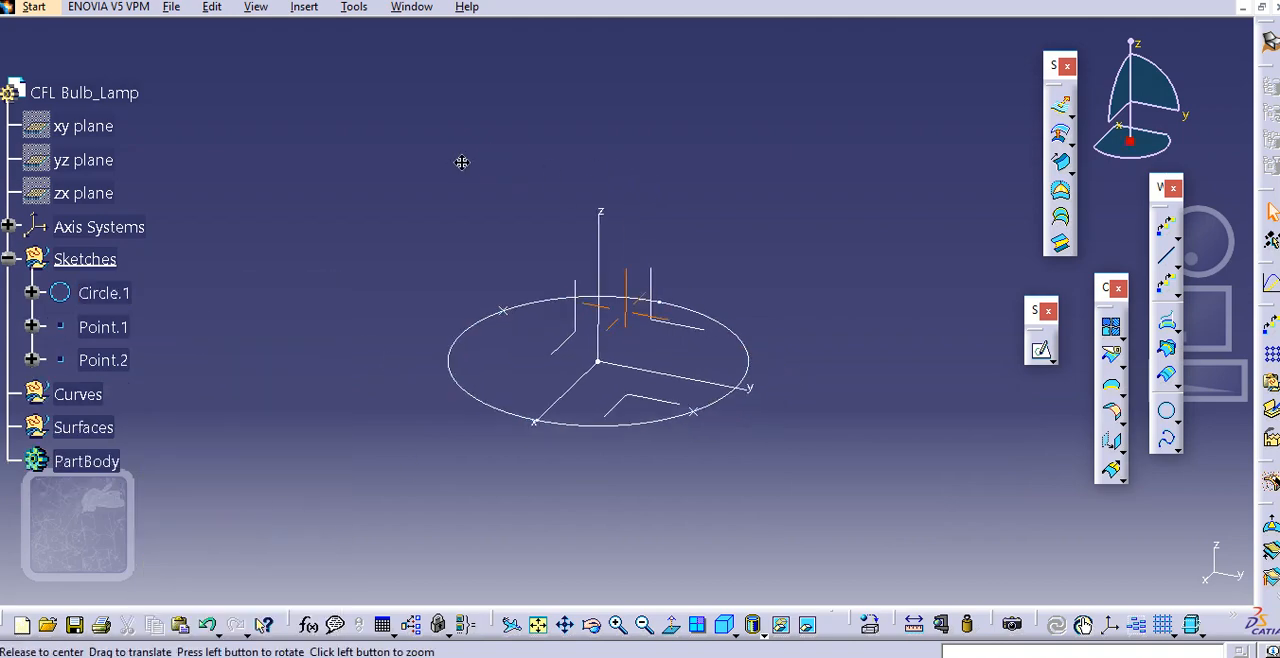
pyautogui.moveTo(463, 163); pyautogui.dragTo(477, 167, button='middle')
pyautogui.moveTo(389, 217); pyautogui.dragTo(424, 230, button='middle')
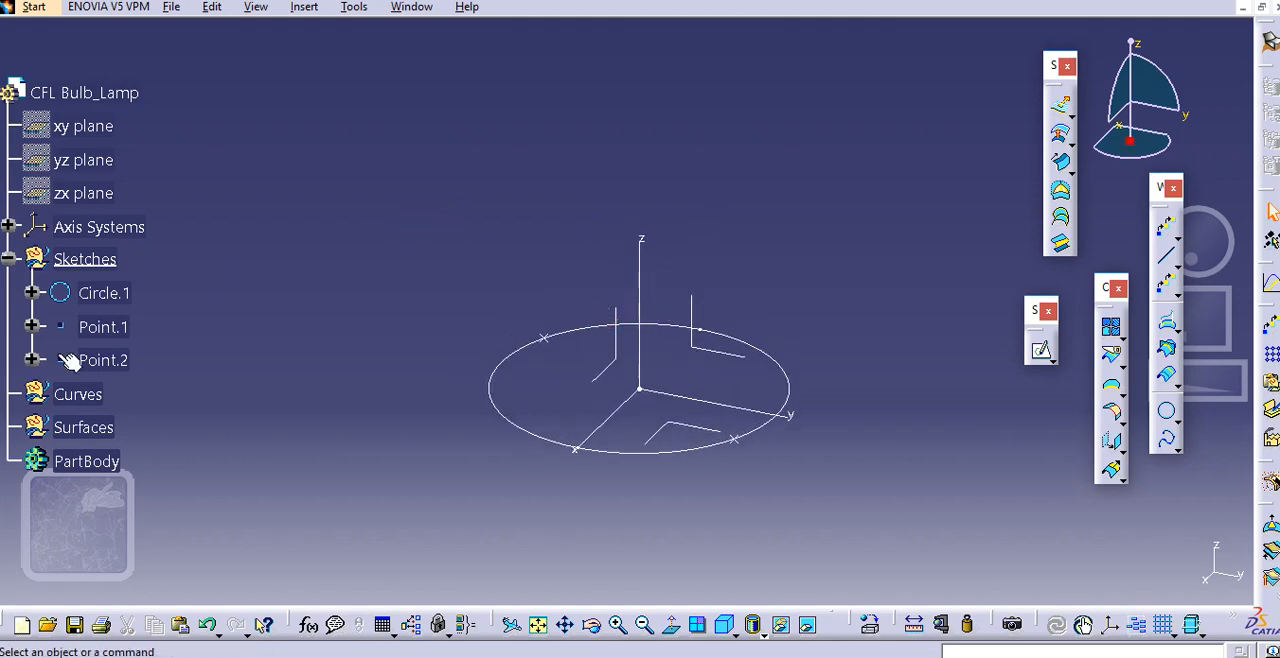
# Define the Curves geometrical set as the in-work object
pyautogui.click(78, 394)
pyautogui.rightClick(80, 394)
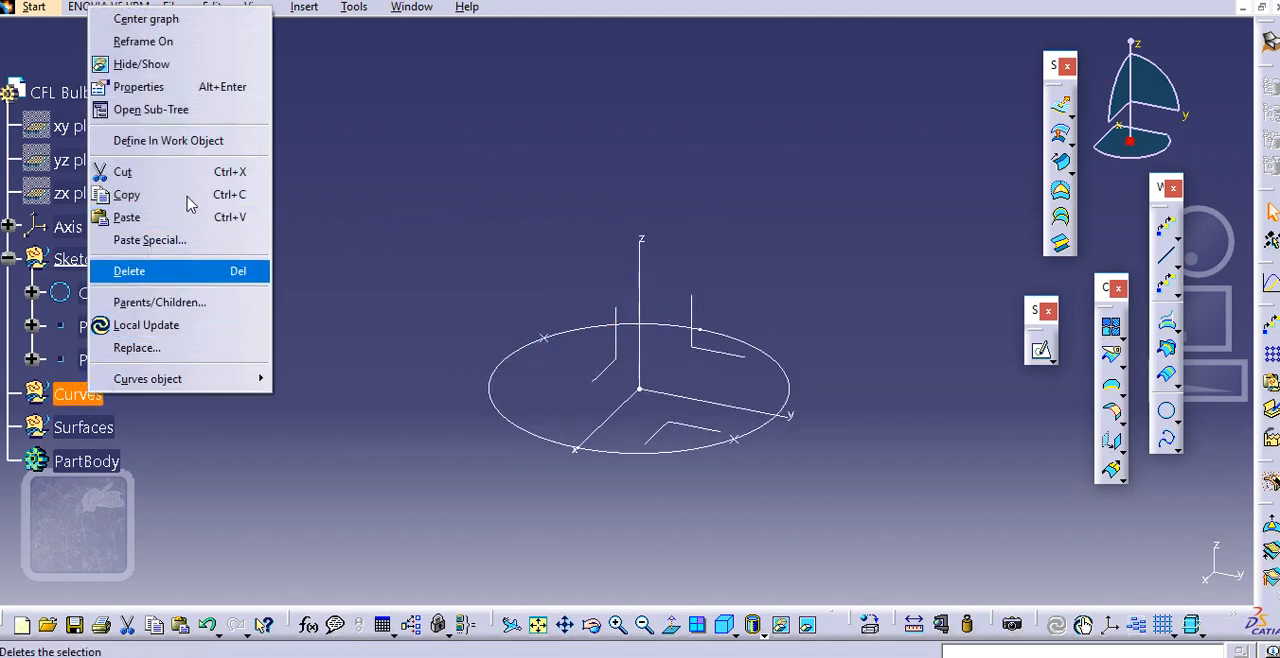
pyautogui.click(195, 141)
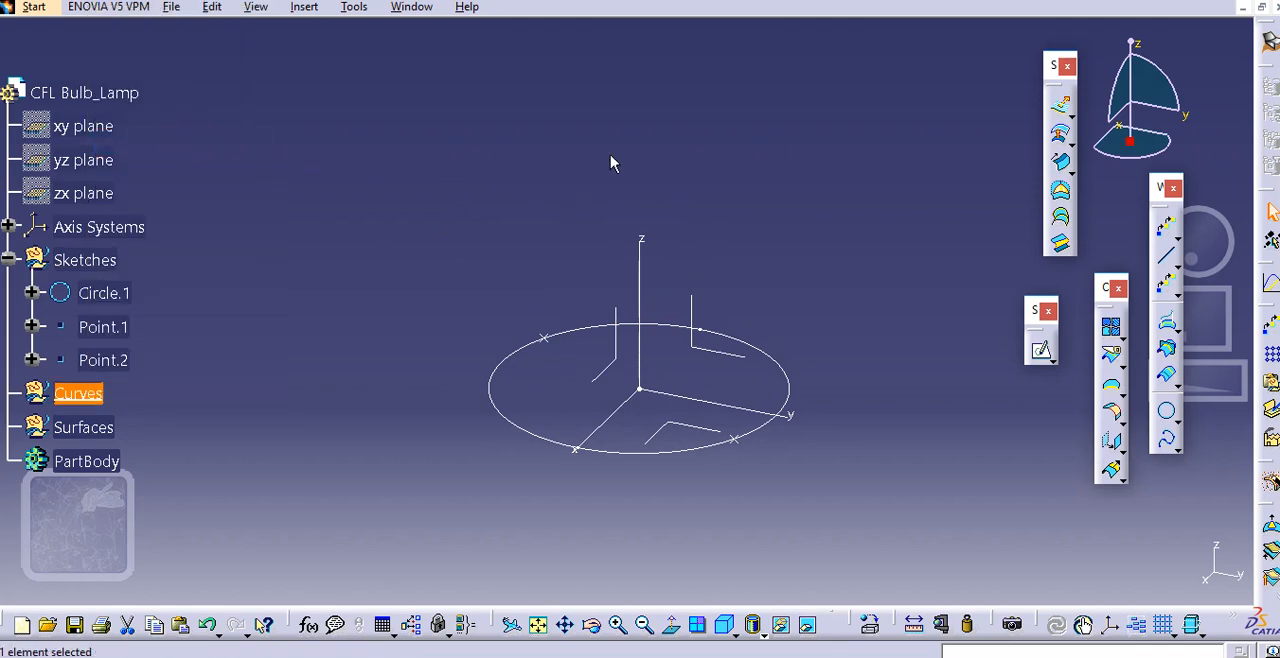
# Start a helix from Point.2 on the base circle with the Z axis as its axis
pyautogui.moveTo(611, 163); pyautogui.dragTo(612, 230, button='middle')
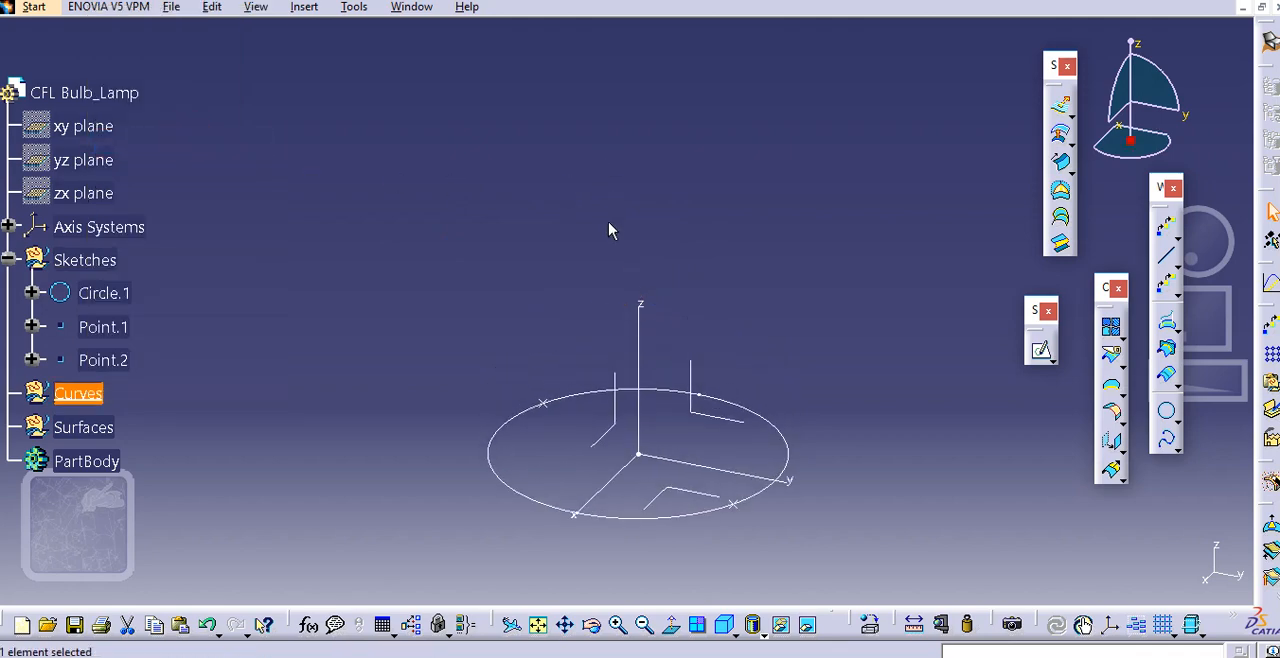
pyautogui.click(1176, 446)
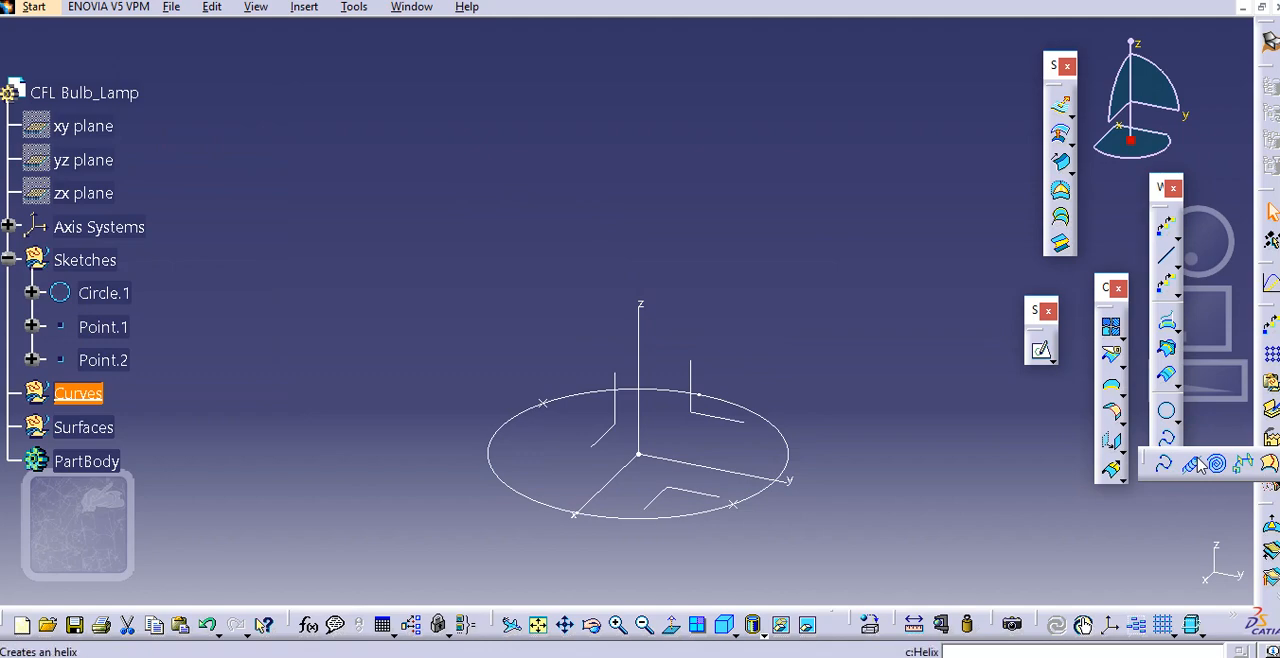
pyautogui.click(1197, 464)
pyautogui.moveTo(651, 306); pyautogui.dragTo(597, 294, button='middle')
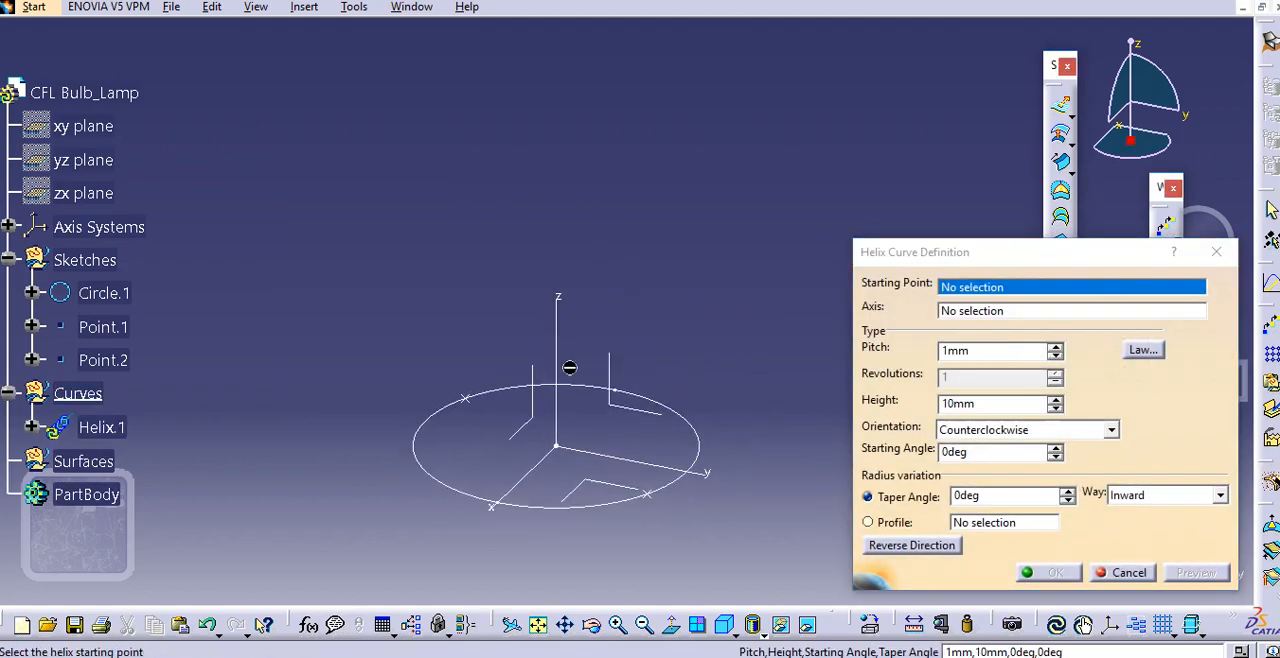
pyautogui.click(465, 399)
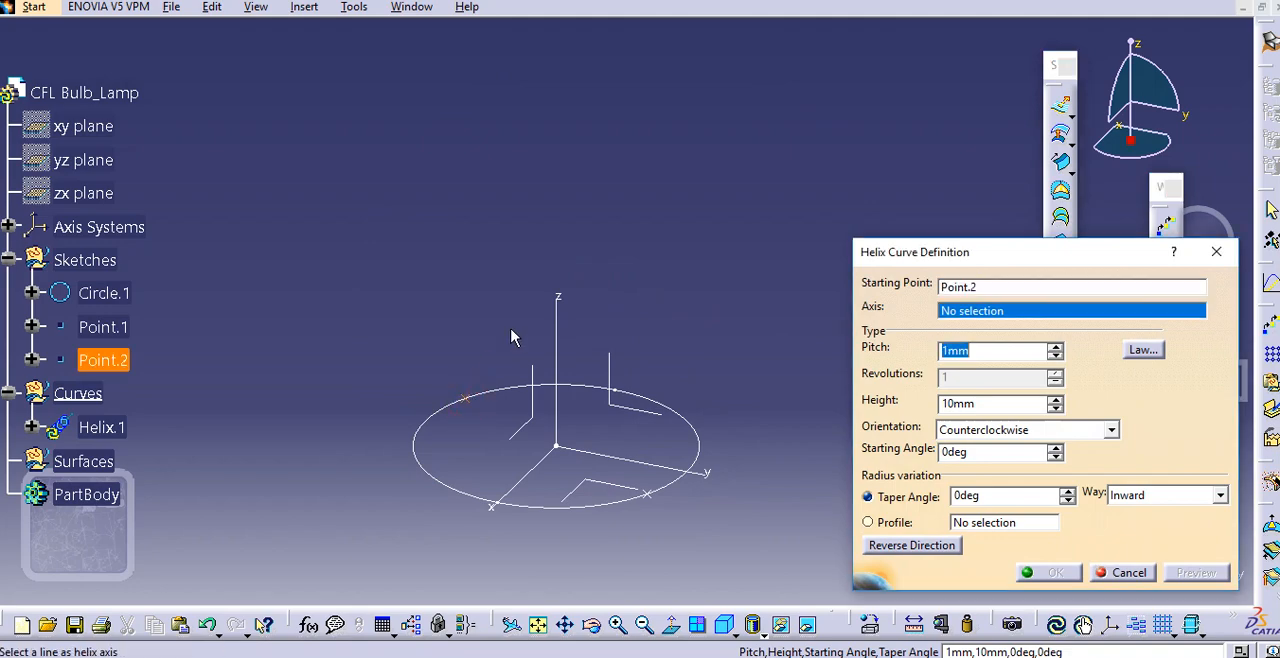
pyautogui.rightClick(1008, 312)
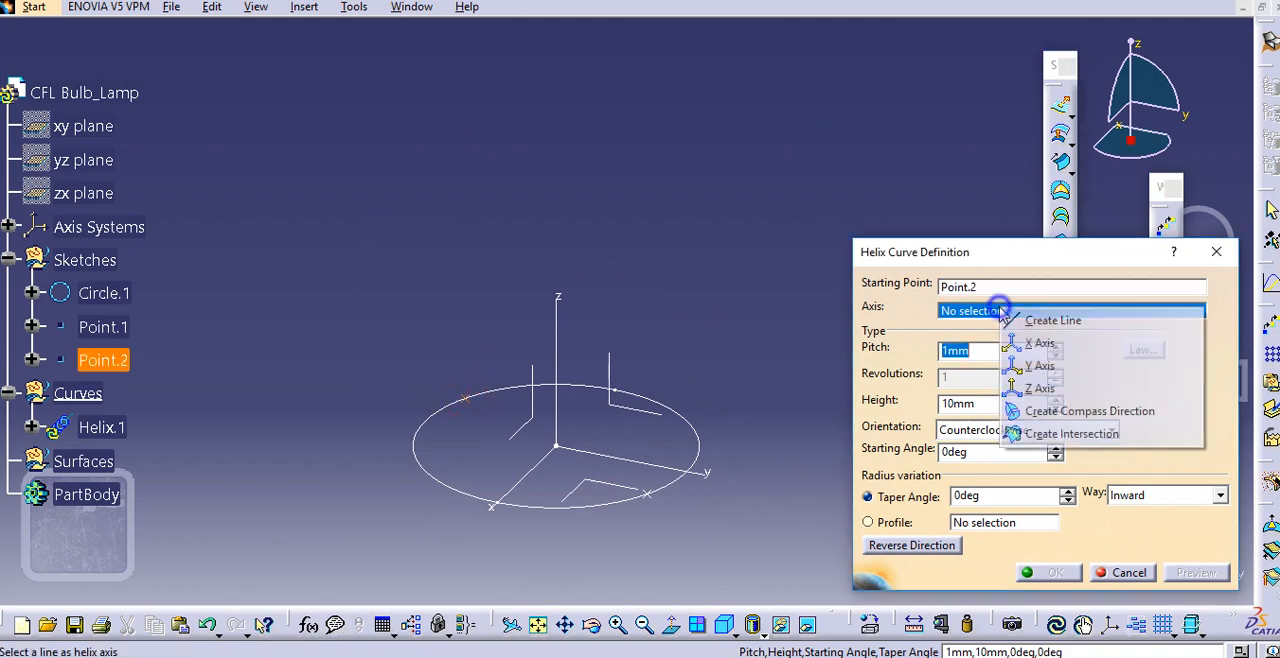
pyautogui.click(1077, 384)
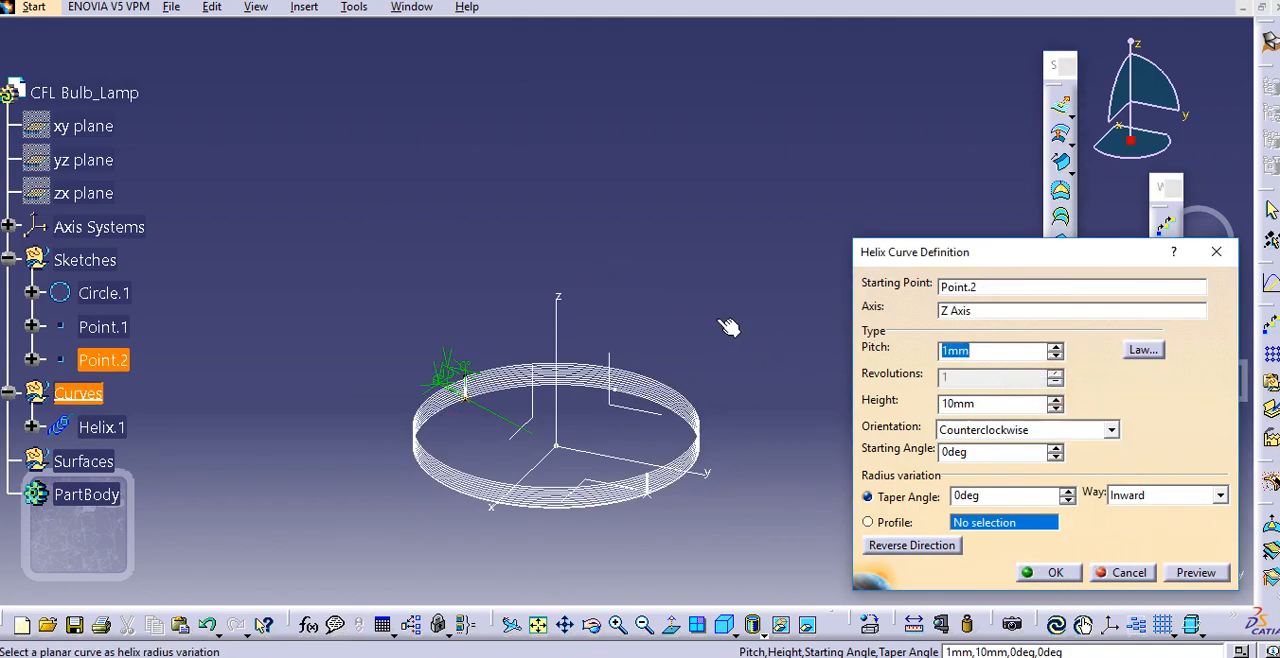
# Try a pitch of 20 mm for the helix starting at Point.2
pyautogui.moveTo(725, 325); pyautogui.dragTo(709, 318, button='middle')
pyautogui.click(986, 352)
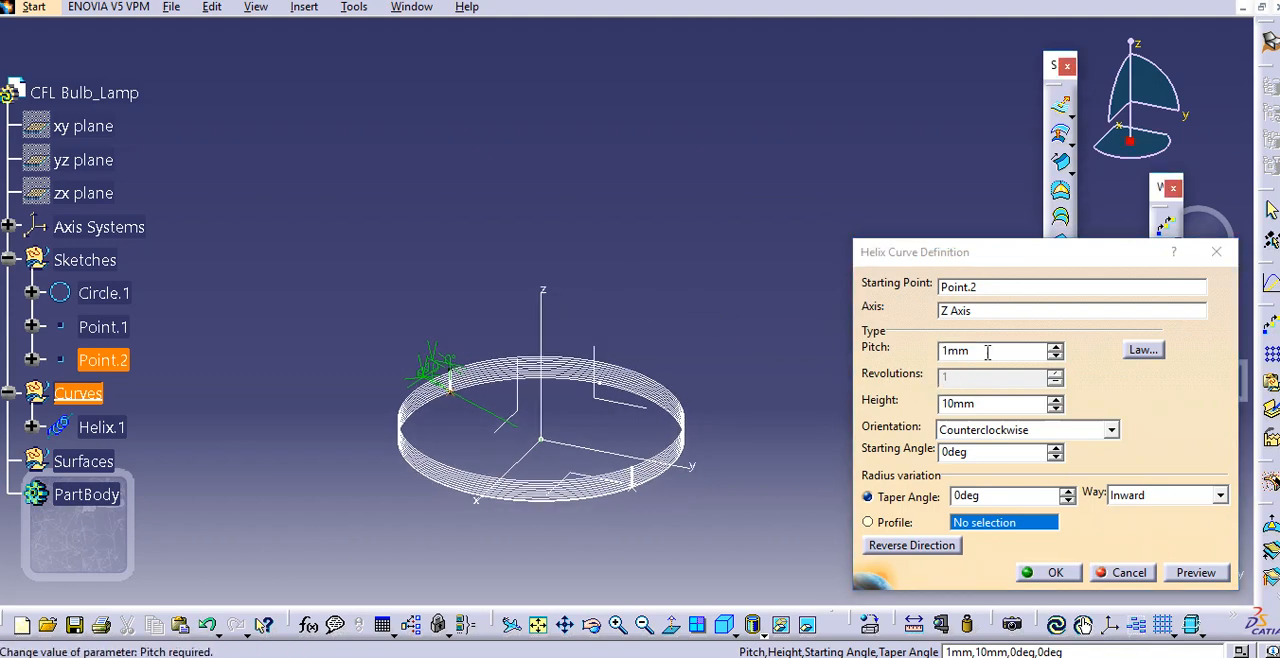
pyautogui.click(1054, 345)
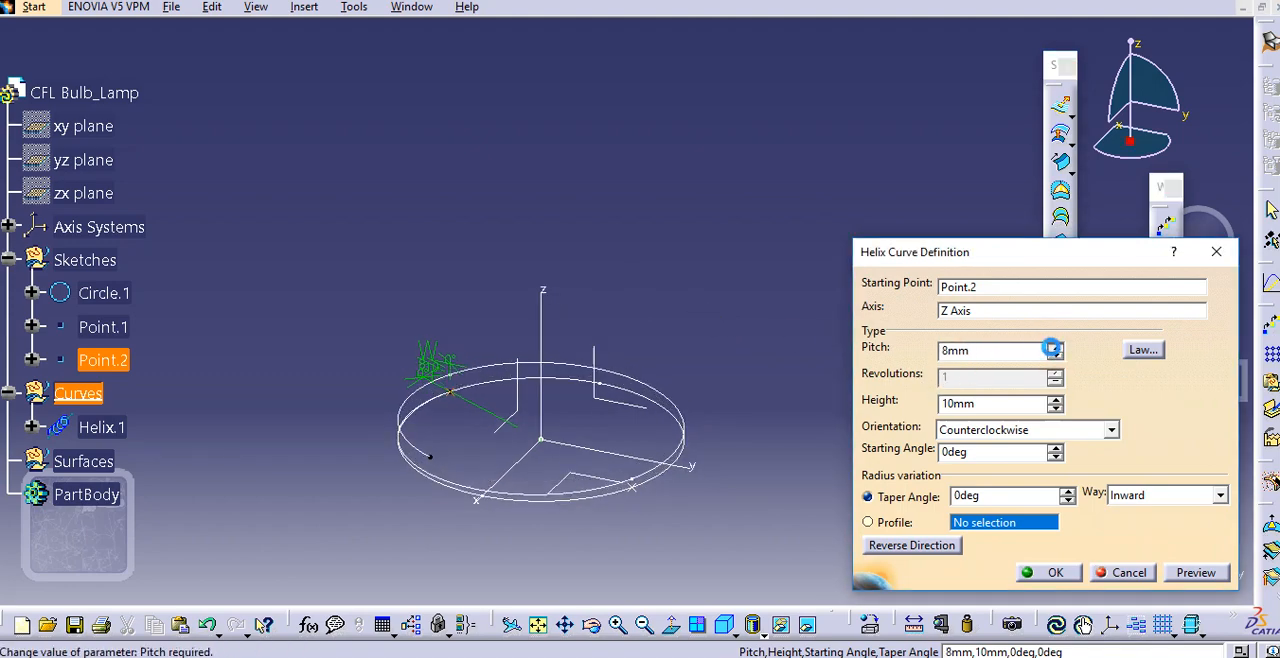
pyautogui.moveTo(1053, 347); pyautogui.dragTo(1053, 349)
pyautogui.doubleClick(1005, 355)
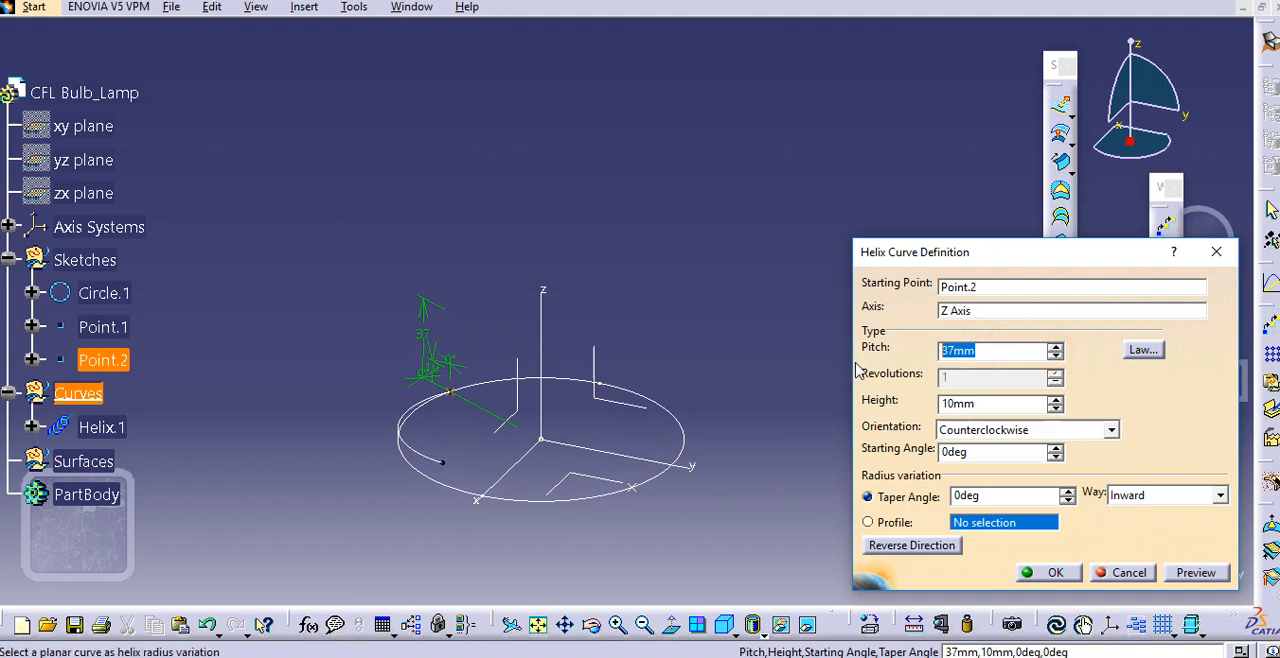
pyautogui.write('20')
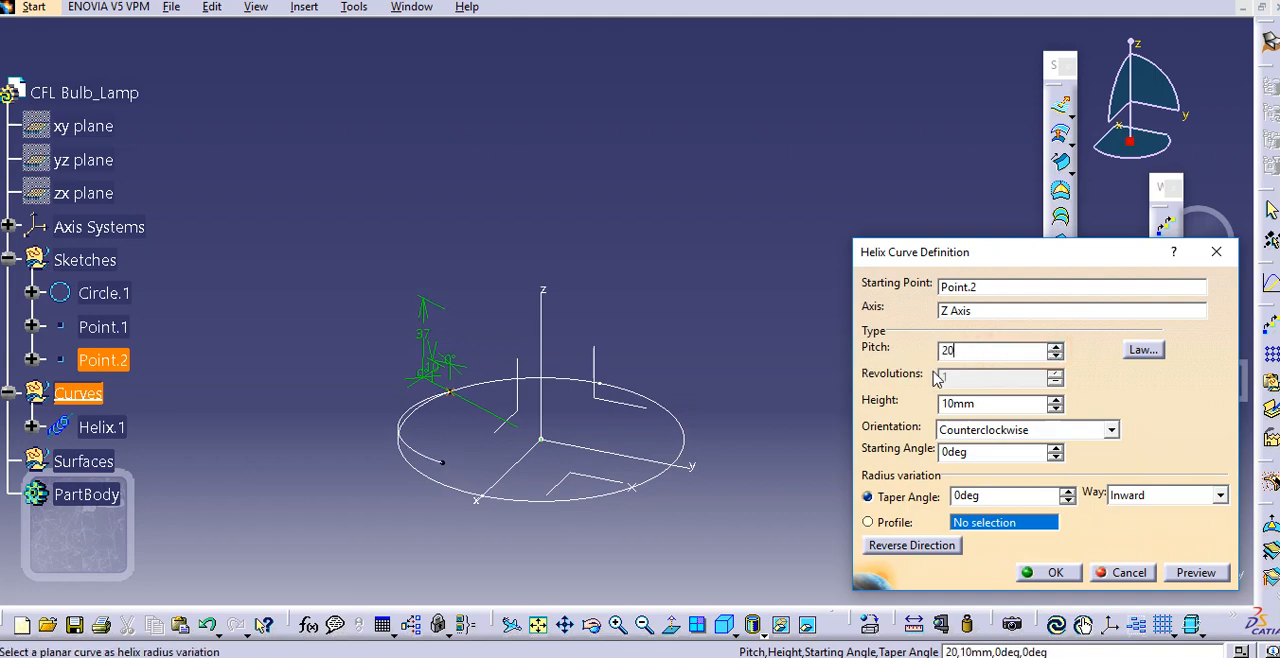
# Set the height of the helix starting at Point.2 to 70 mm
pyautogui.click(988, 405)
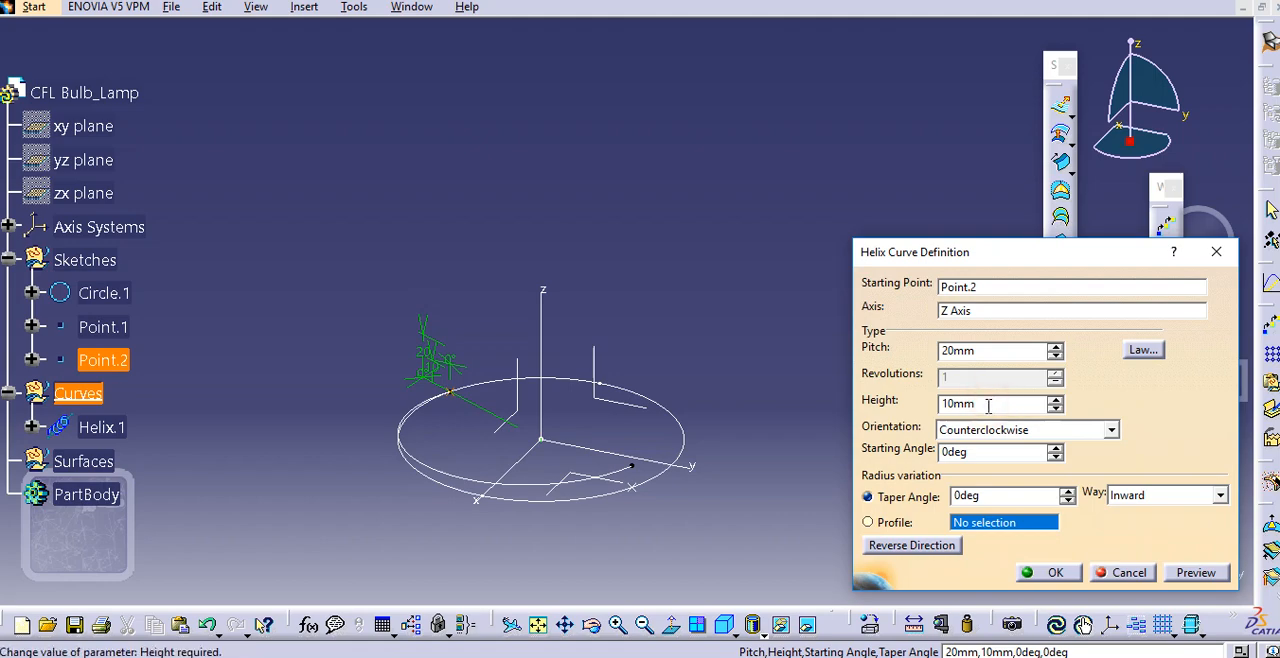
pyautogui.doubleClick(988, 405)
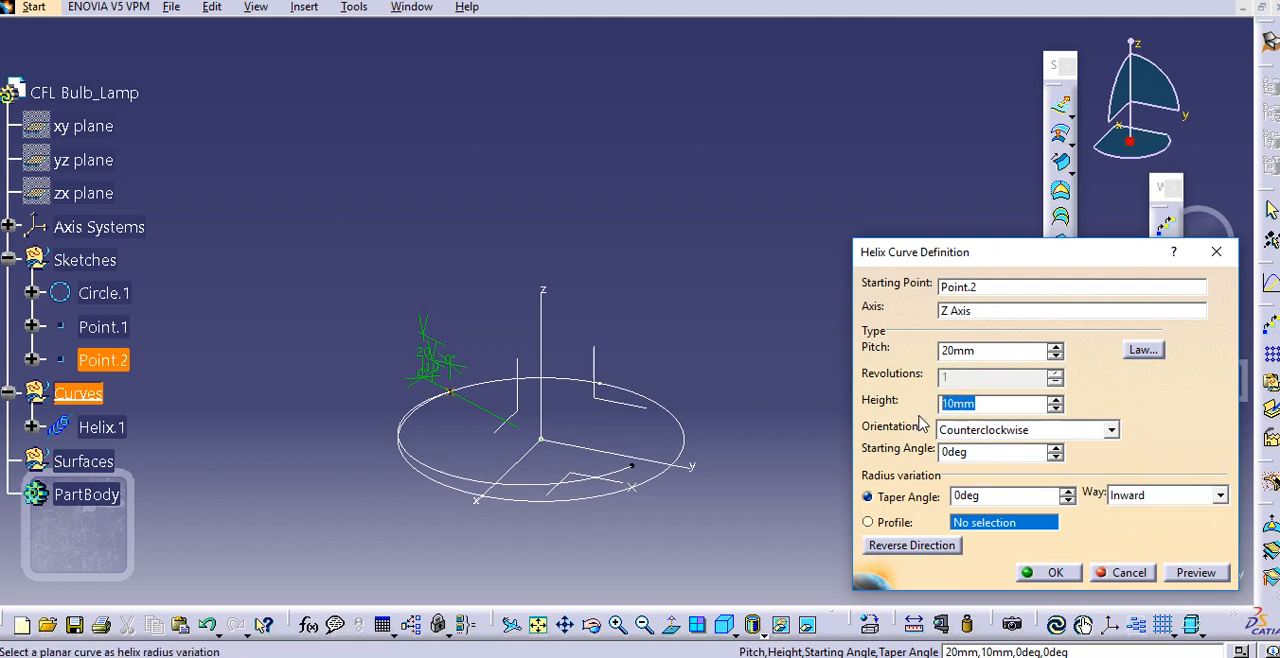
pyautogui.write('70')
# Try a pitch of 25 mm for the 70 mm high helix
pyautogui.click(985, 350)
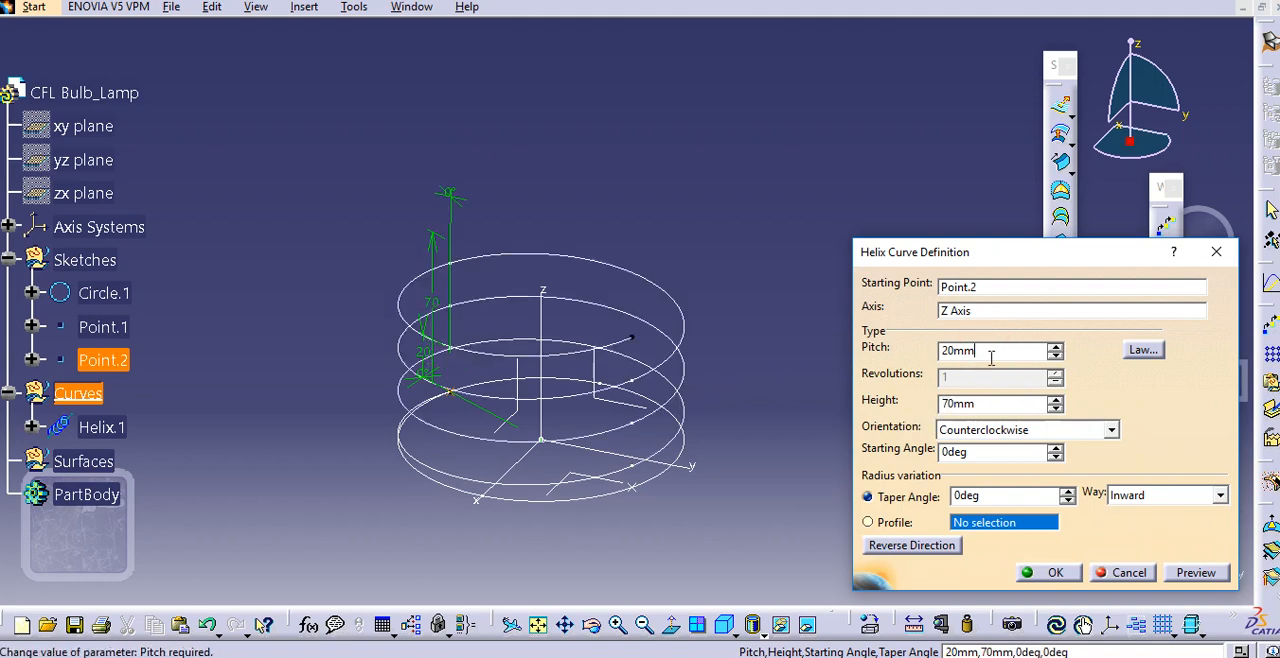
pyautogui.doubleClick(991, 352)
pyautogui.write('25')
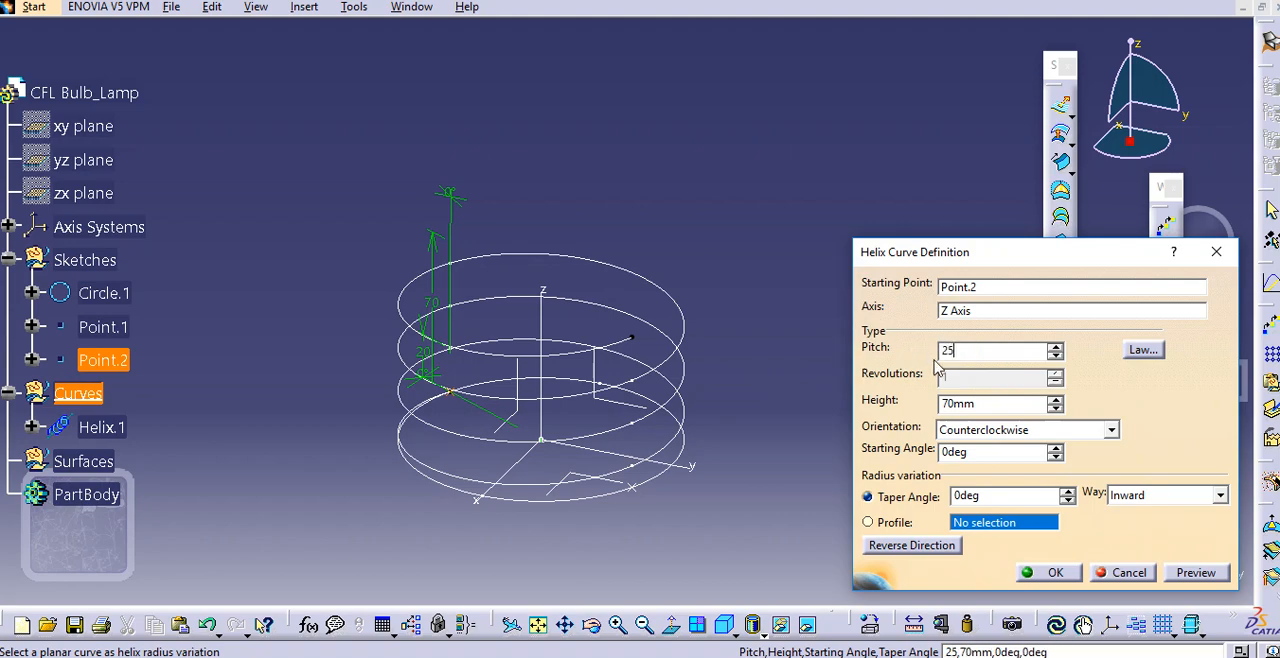
pyautogui.press('Return')
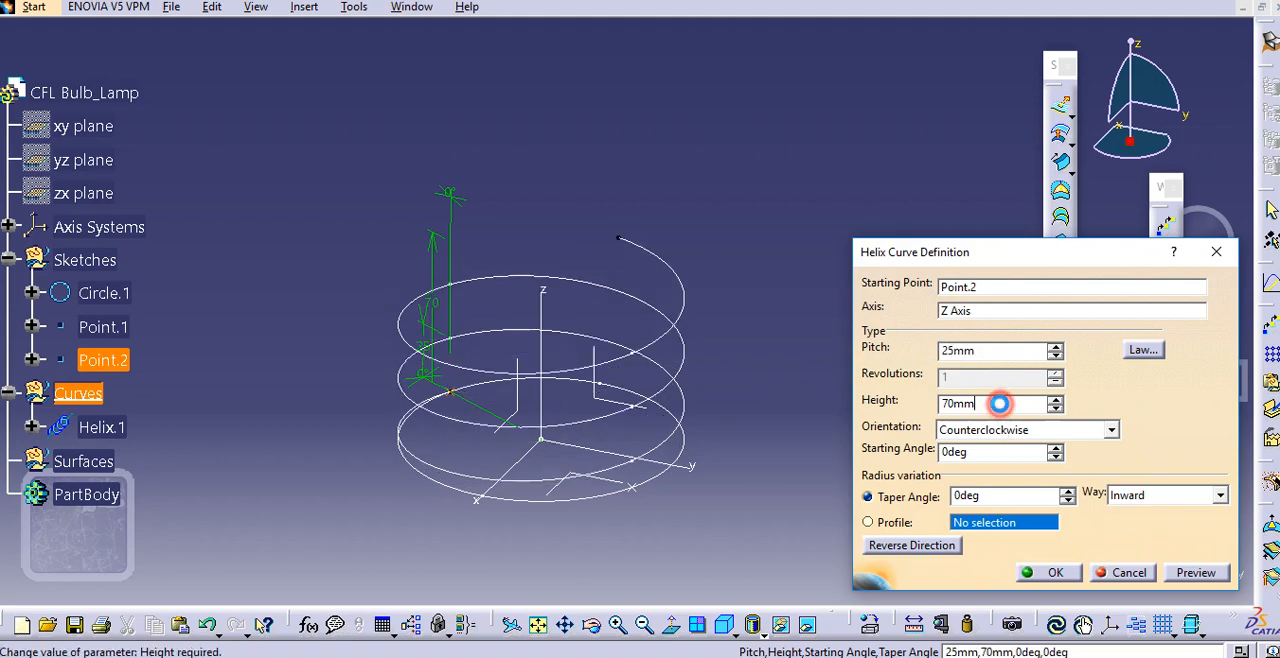
# Set the helix pitch to 23 mm and create the curve from Point.2
pyautogui.doubleClick(975, 350)
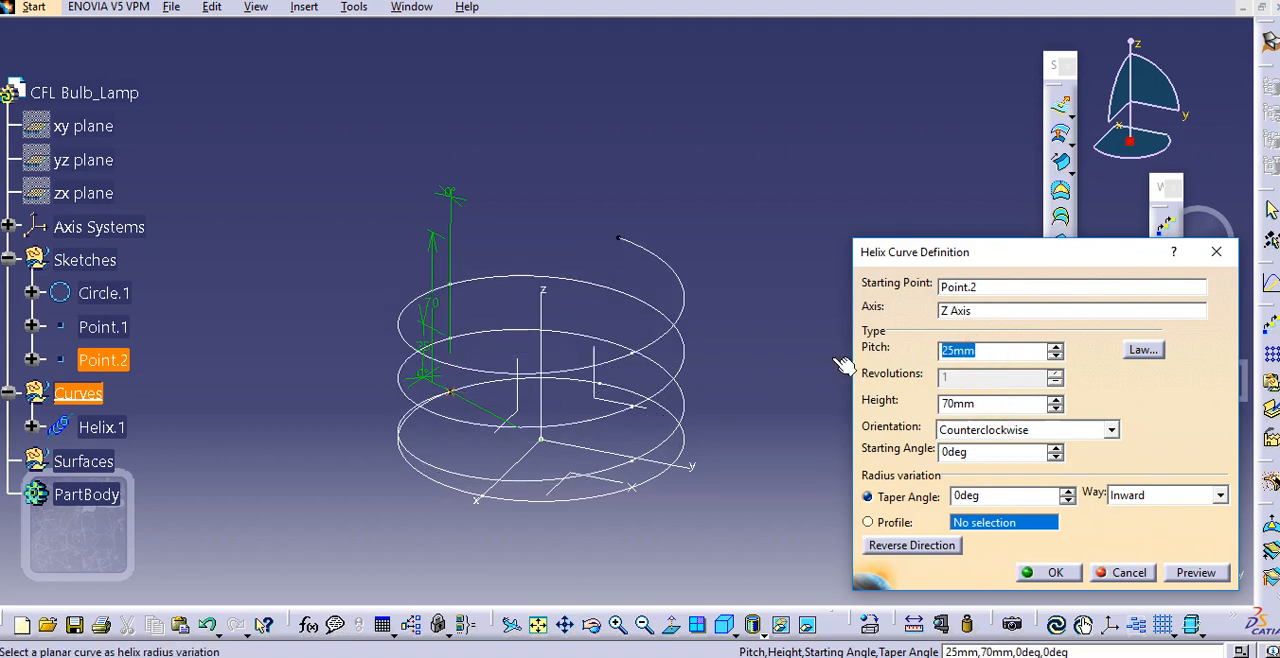
pyautogui.write('2')
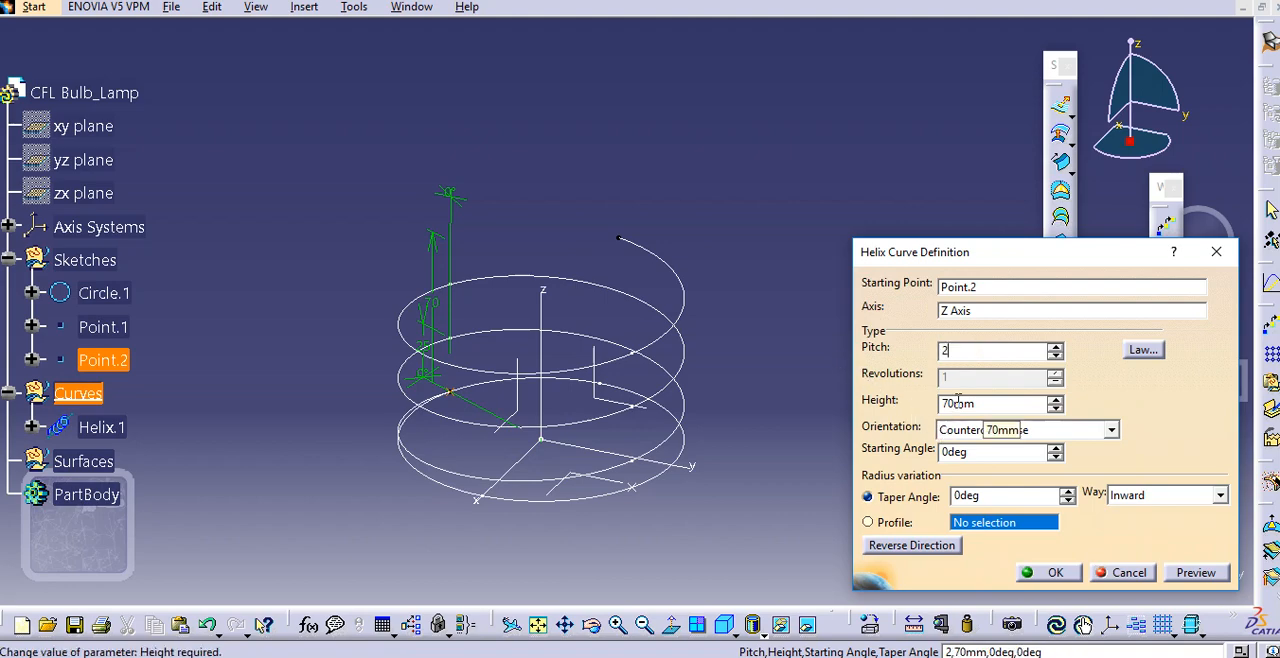
pyautogui.write('3')
pyautogui.click(958, 405)
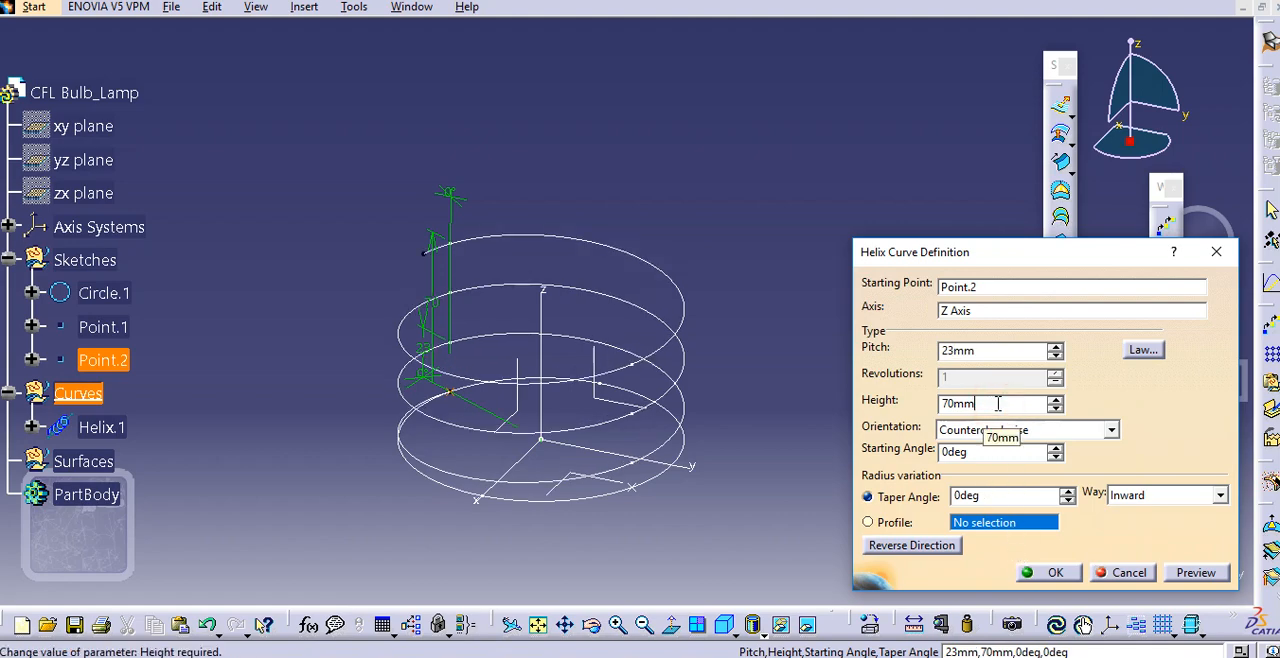
pyautogui.click(1055, 573)
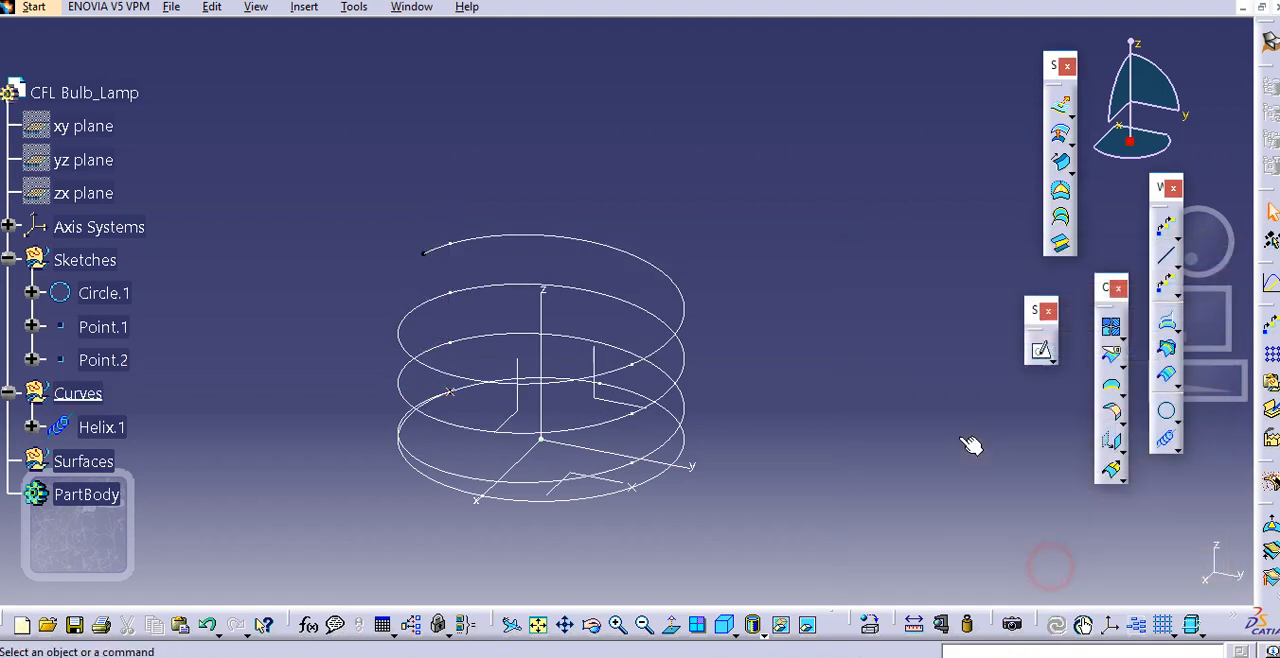
# Start a second helix from Point.1 on the base circle, using the Z axis as its axis
pyautogui.moveTo(493, 320); pyautogui.dragTo(688, 203, button='middle')
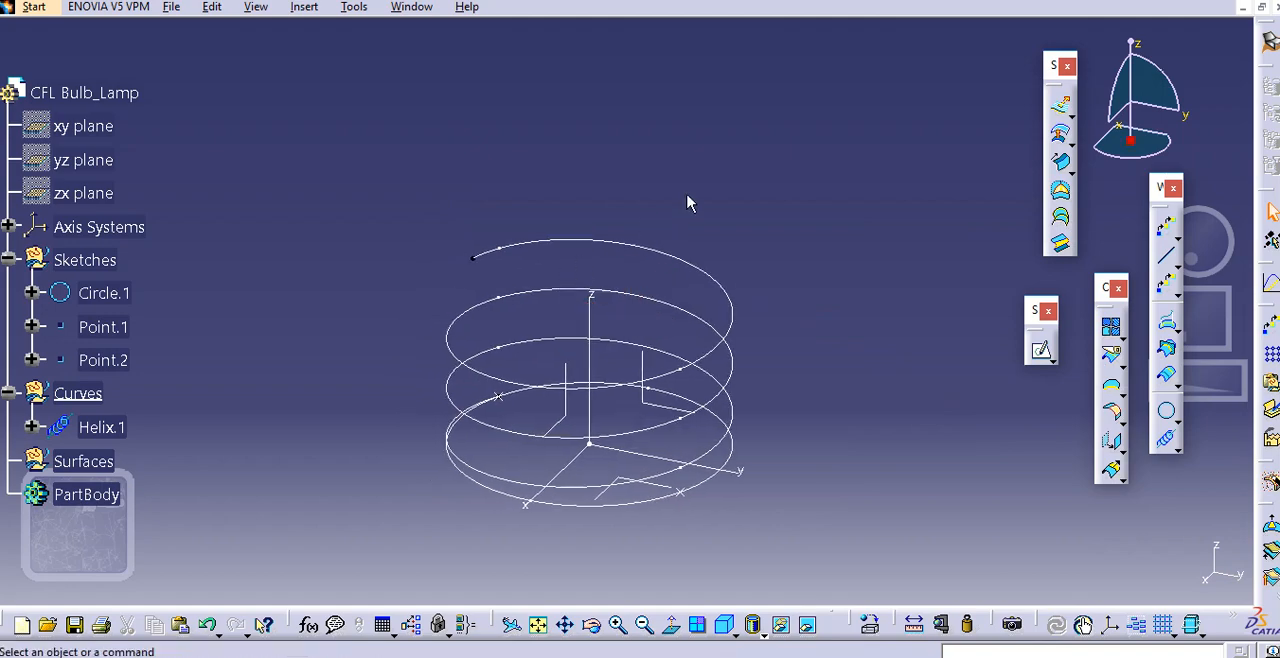
pyautogui.click(1166, 438)
pyautogui.click(683, 492)
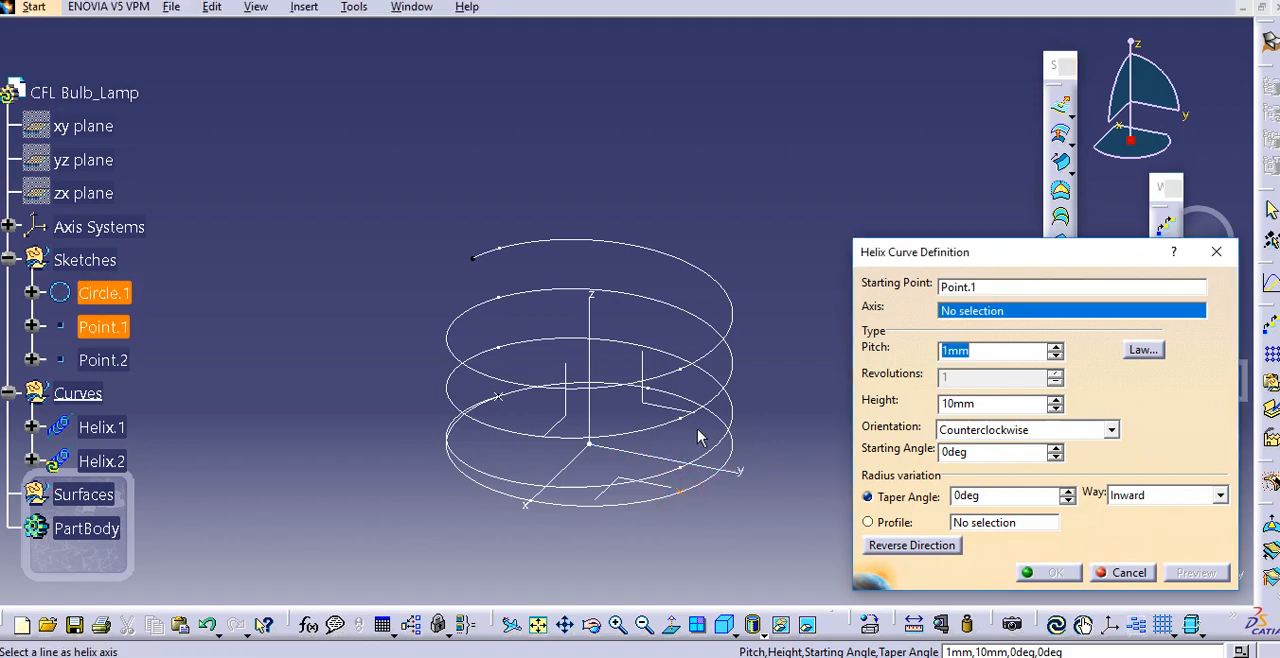
pyautogui.rightClick(959, 307)
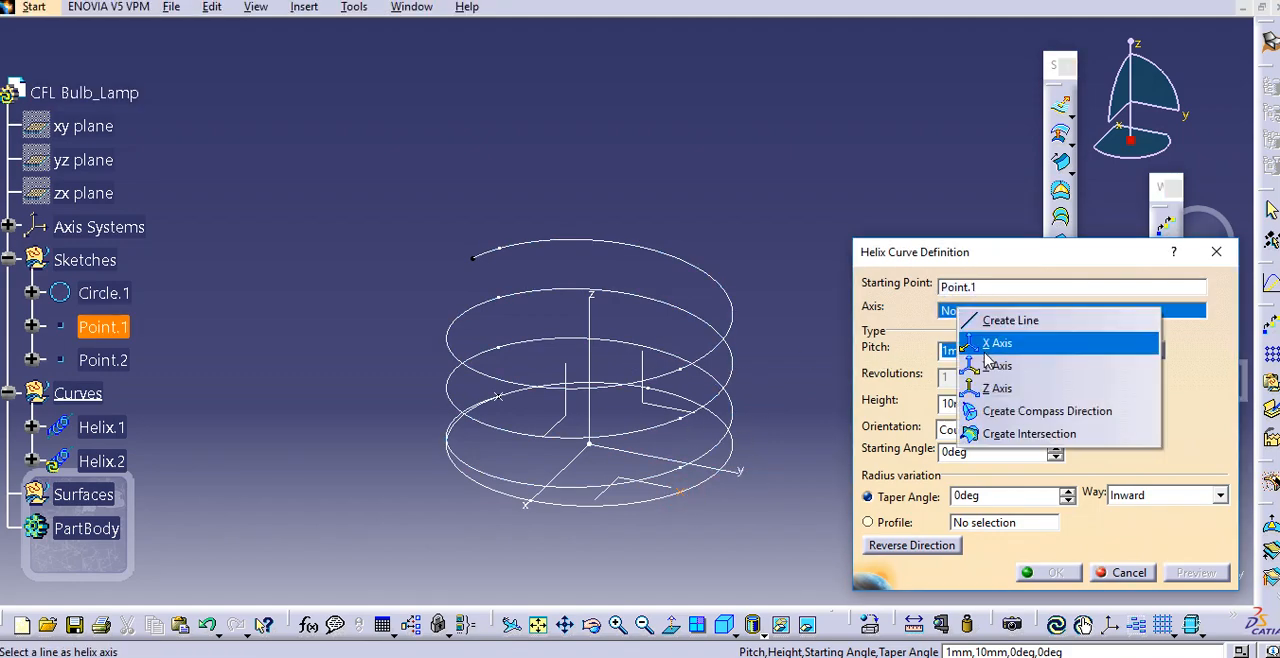
pyautogui.click(1001, 385)
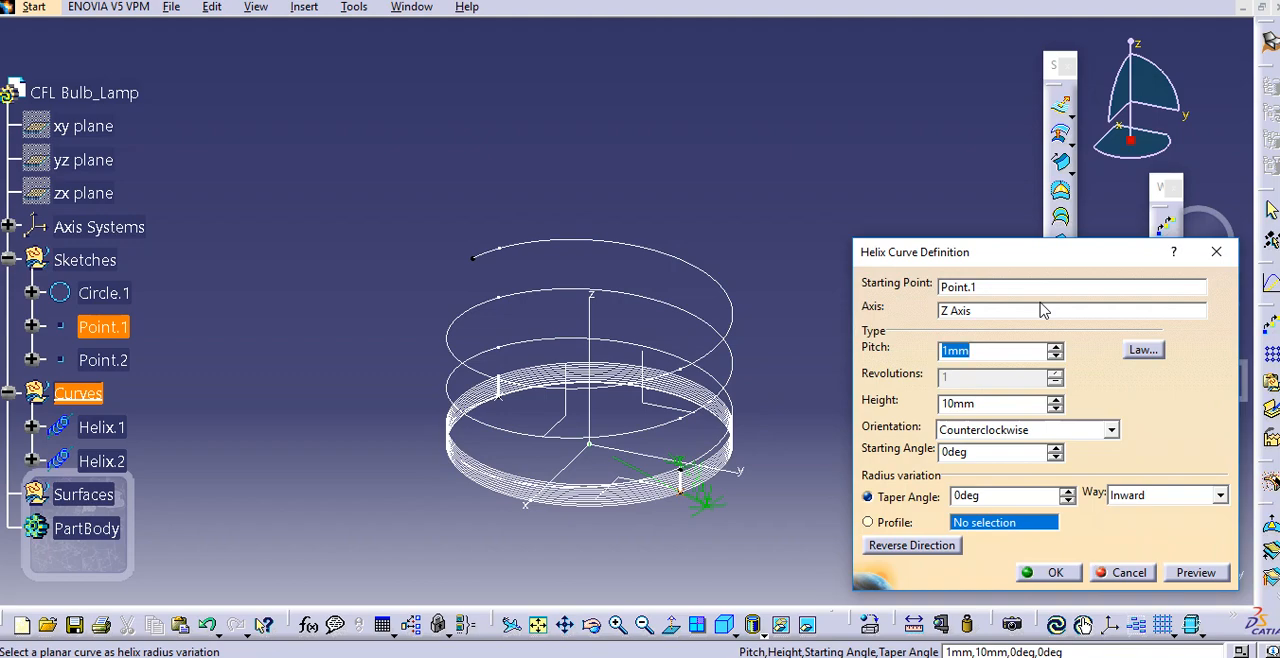
# Give the second helix a pitch of 23 mm and a height of 70 mm, and create it
pyautogui.write('23')
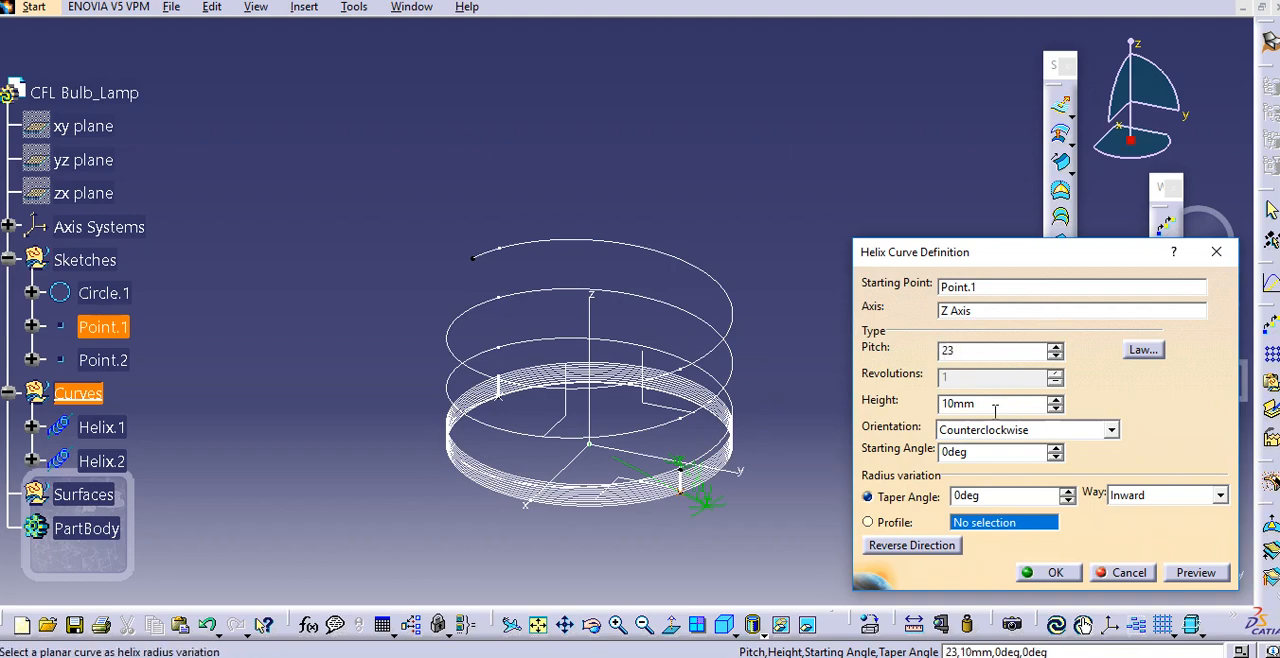
pyautogui.click(996, 407)
pyautogui.doubleClick(996, 407)
pyautogui.write('70')
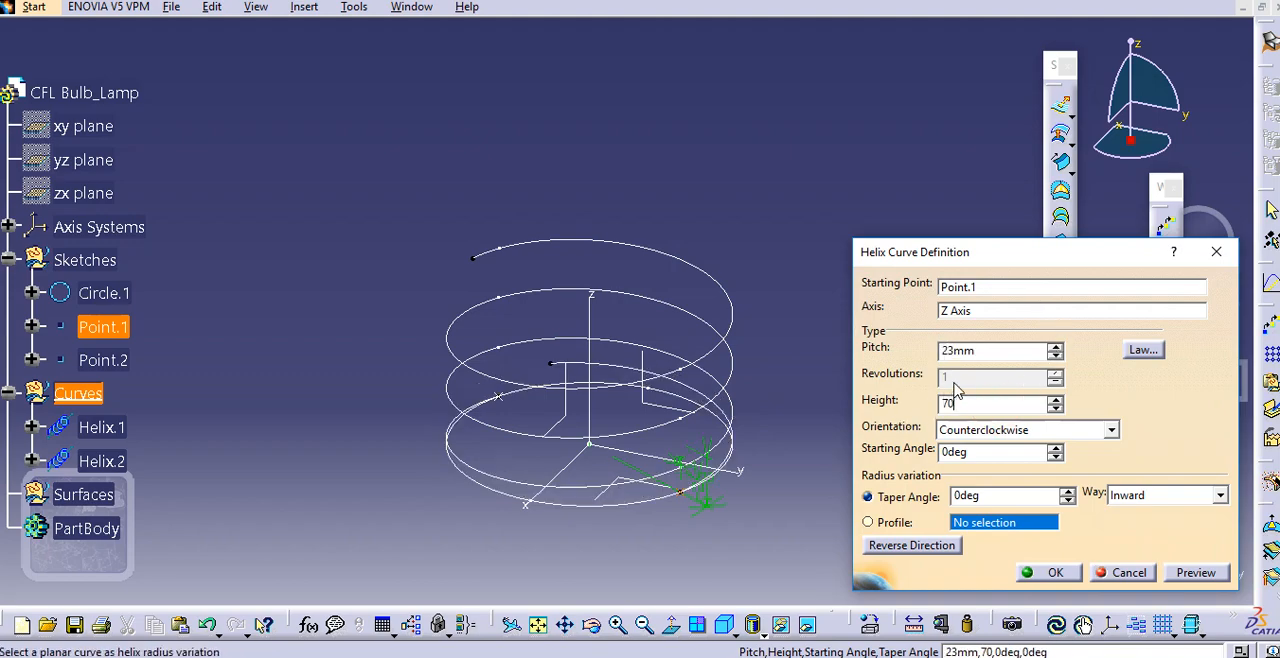
pyautogui.click(984, 349)
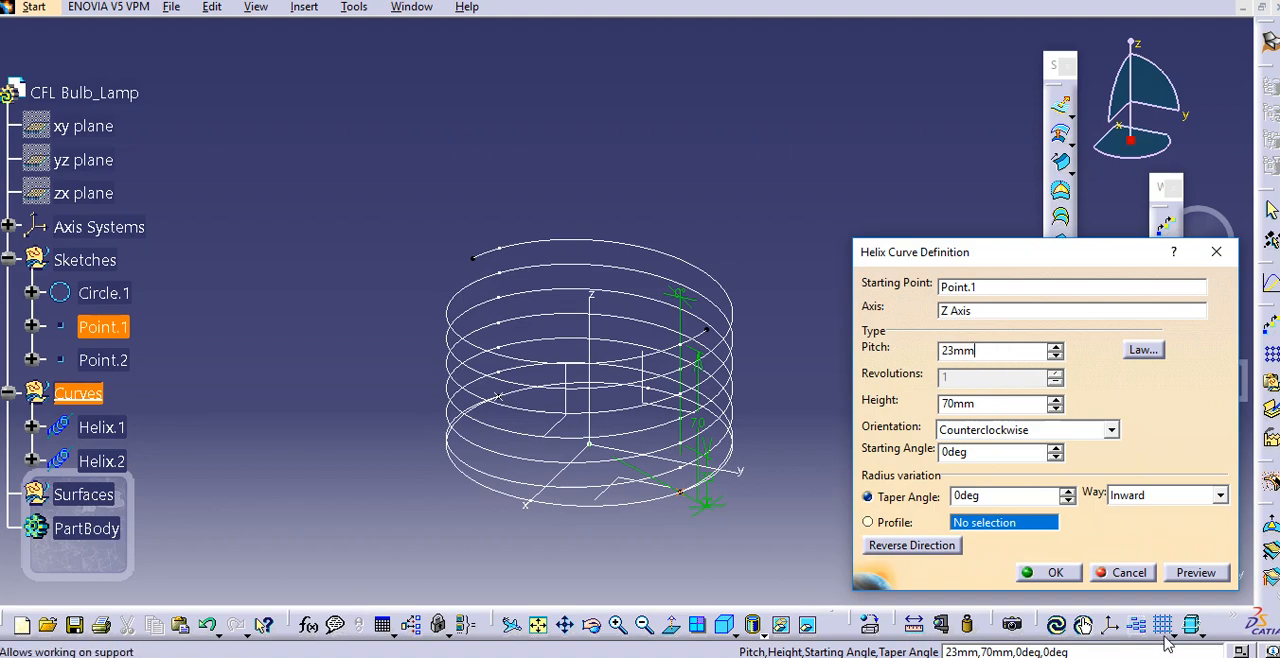
pyautogui.click(1062, 577)
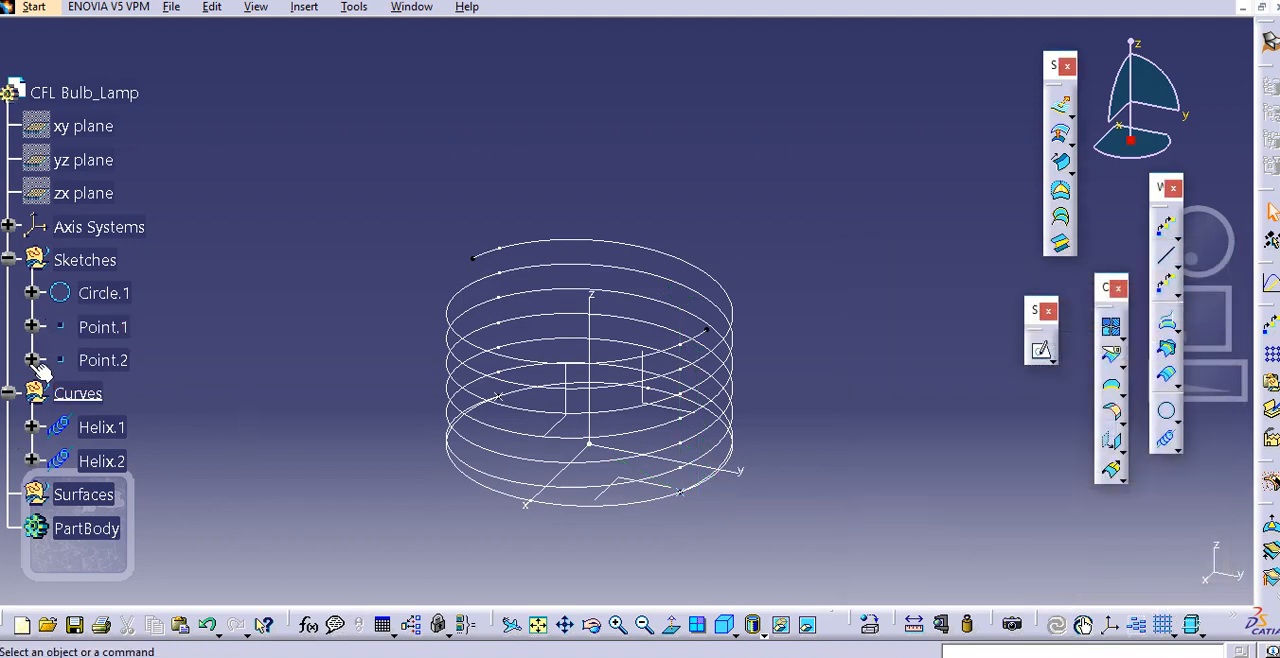
# Examine the parameters of the first helix listed under Curves in the tree
pyautogui.scroll(-2, 38, 408)
pyautogui.click(50, 310)
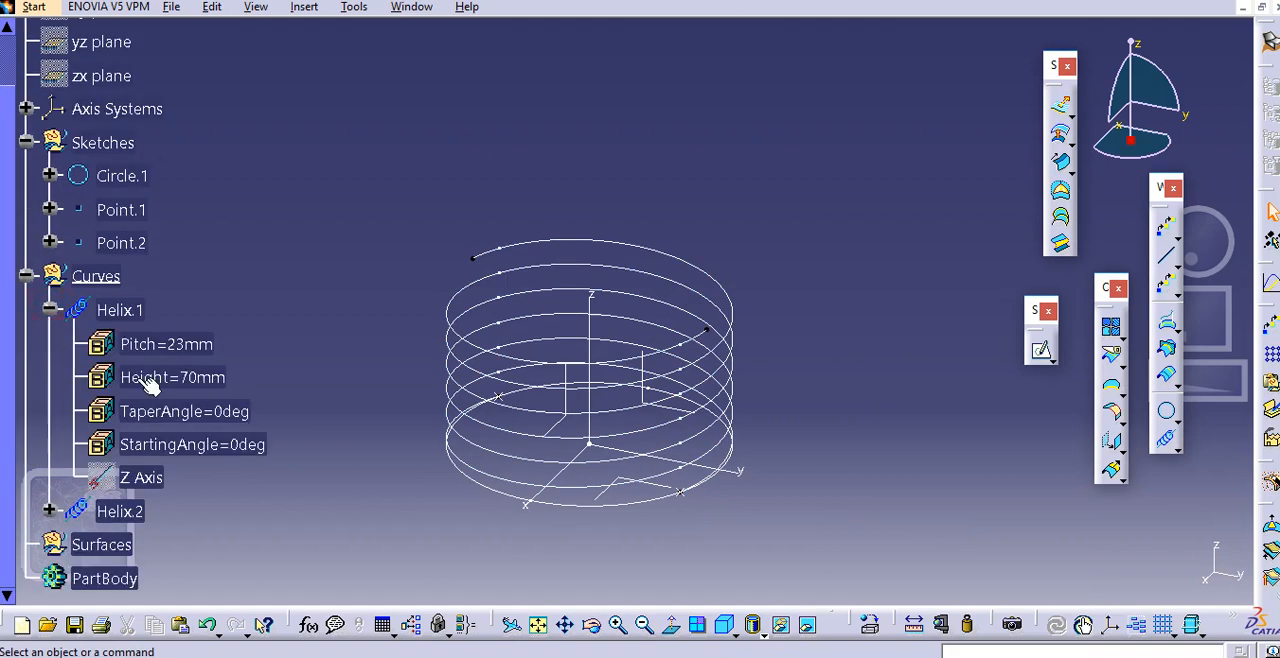
pyautogui.scroll(-2, 135, 385)
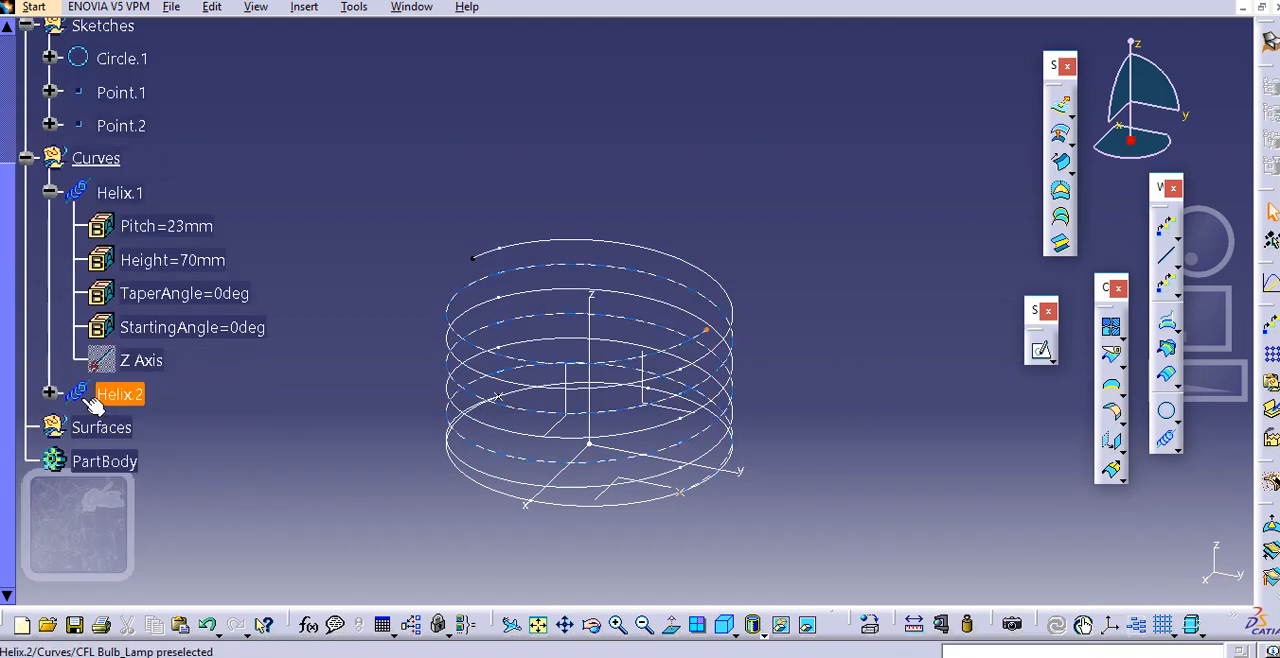
pyautogui.click(50, 392)
pyautogui.click(50, 392)
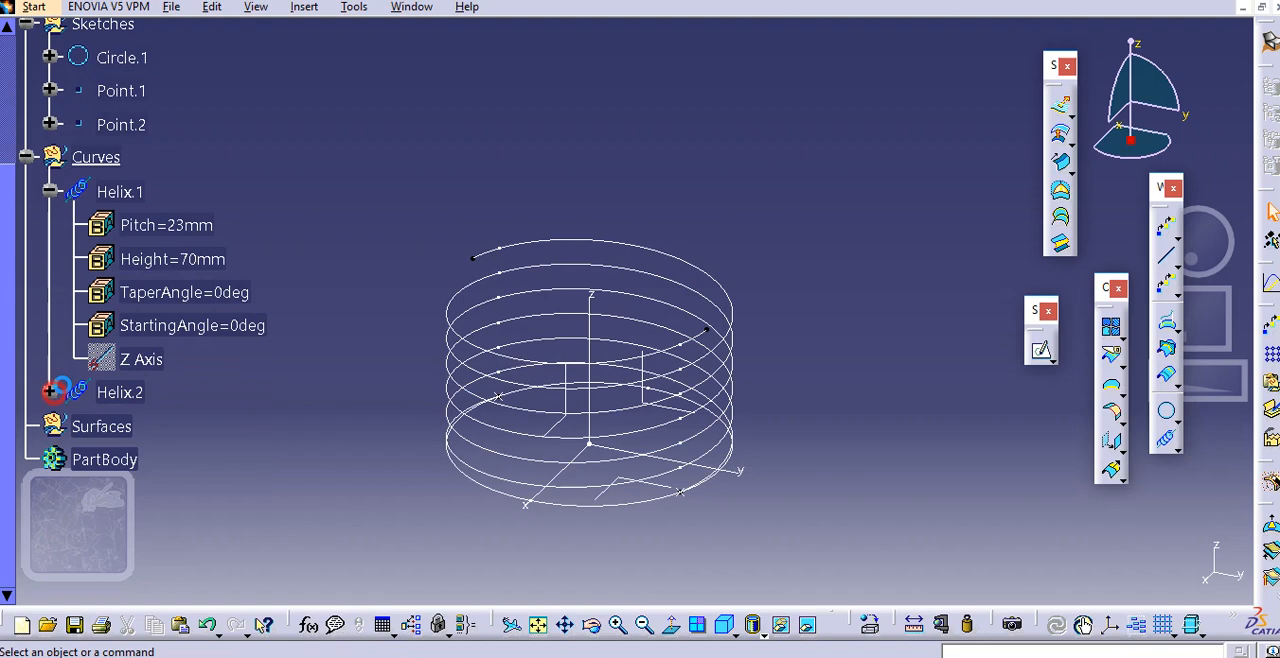
pyautogui.click(50, 191)
# Hide the base circle Circle.1 in the Sketches geometrical set
pyautogui.moveTo(354, 207); pyautogui.dragTo(363, 171, button='middle')
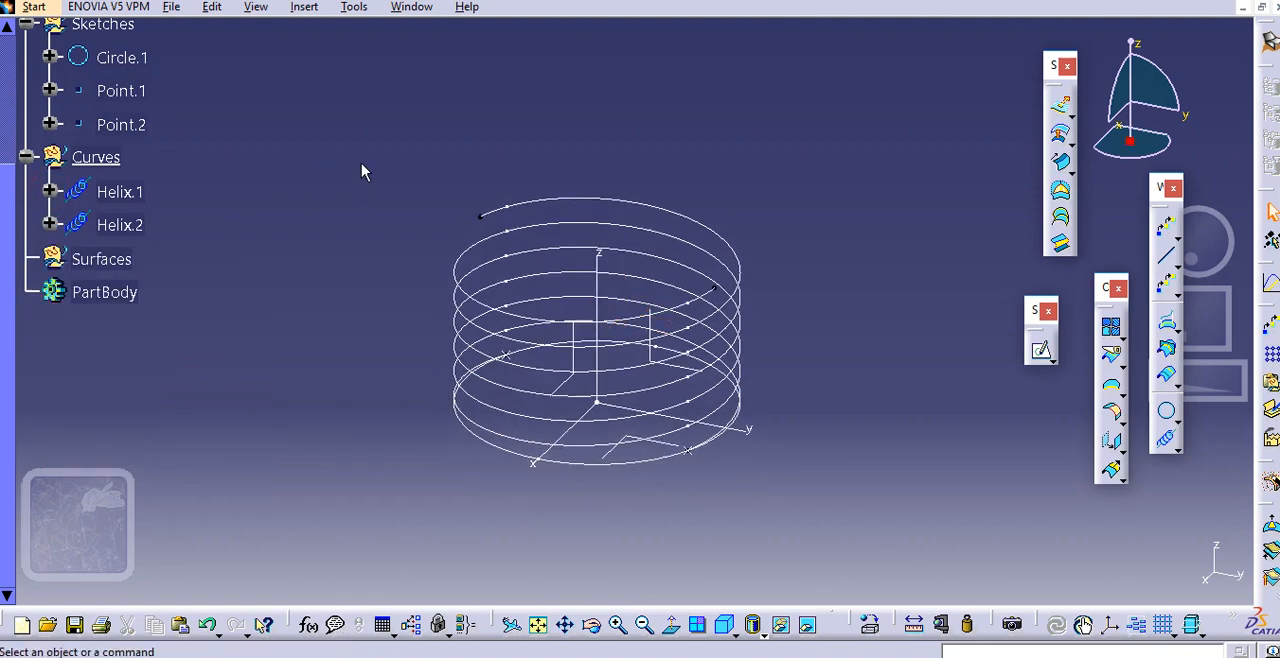
pyautogui.scroll(2, 120, 300)
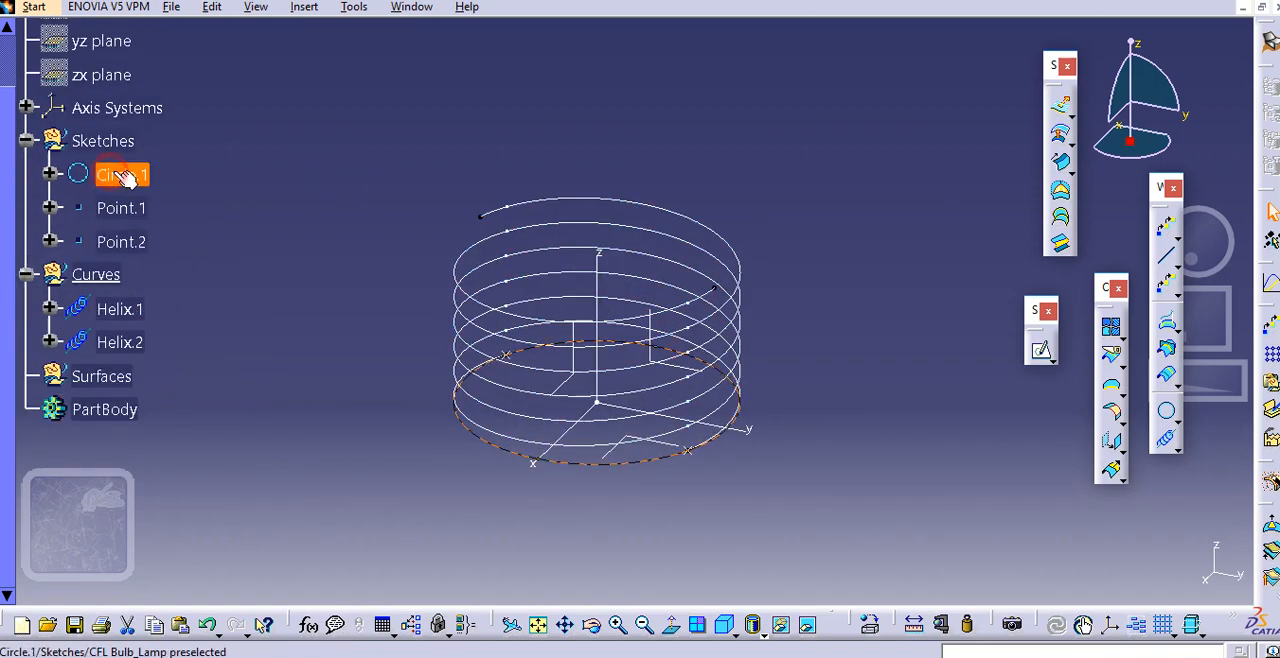
pyautogui.rightClick(120, 177)
pyautogui.click(268, 229)
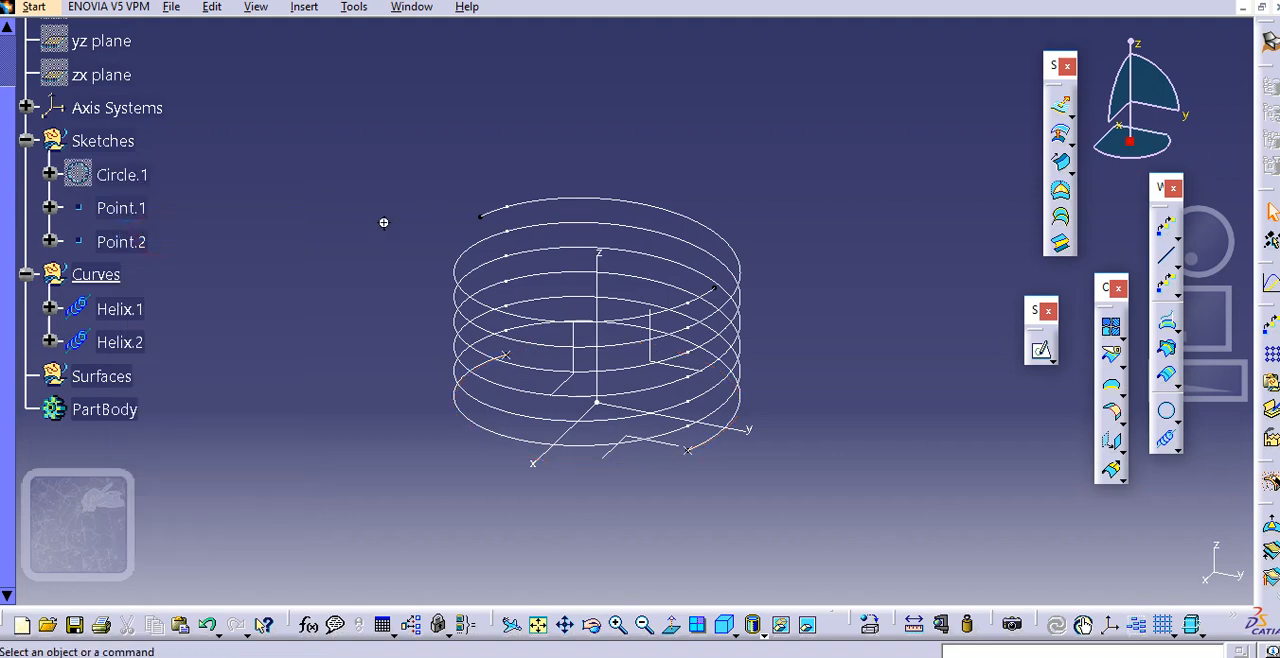
# Set the radius of the base circle Circle.1 to 40 mm
pyautogui.moveTo(383, 220); pyautogui.dragTo(423, 235, button='middle')
pyautogui.moveTo(384, 337)
pyautogui.mouseDown(button='middle')
pyautogui.moveTo(486, 150)
pyautogui.moveTo(409, 337)
pyautogui.mouseUp(button='middle')
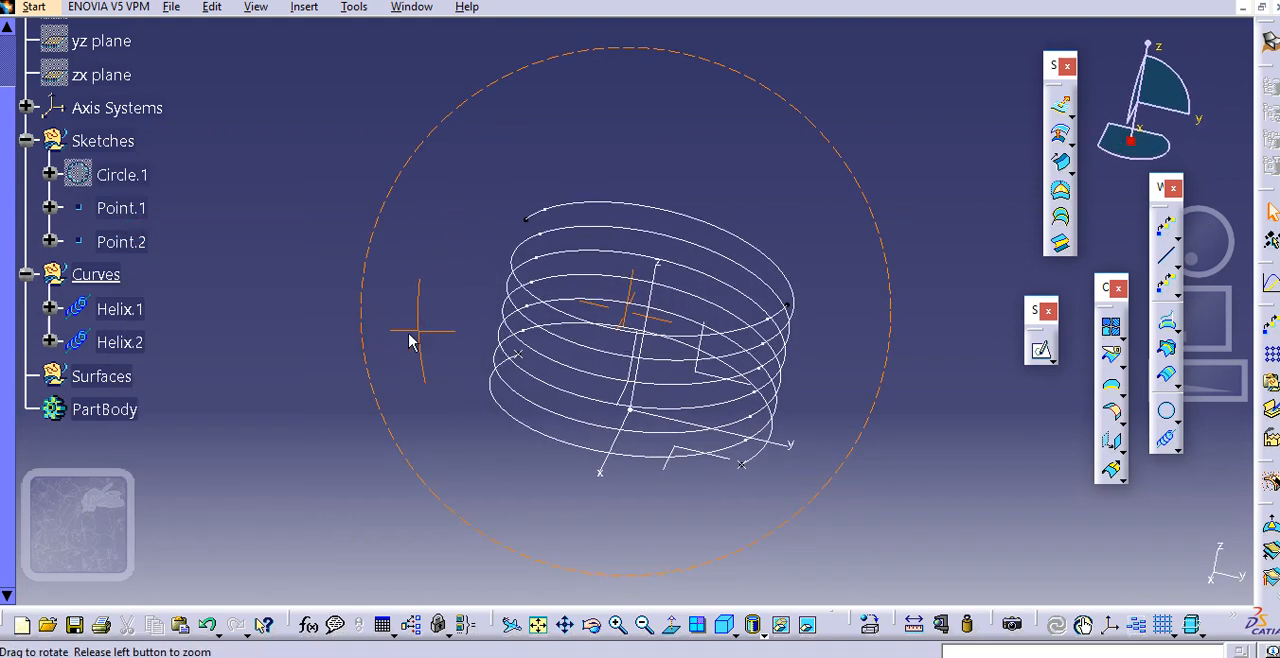
pyautogui.doubleClick(125, 174)
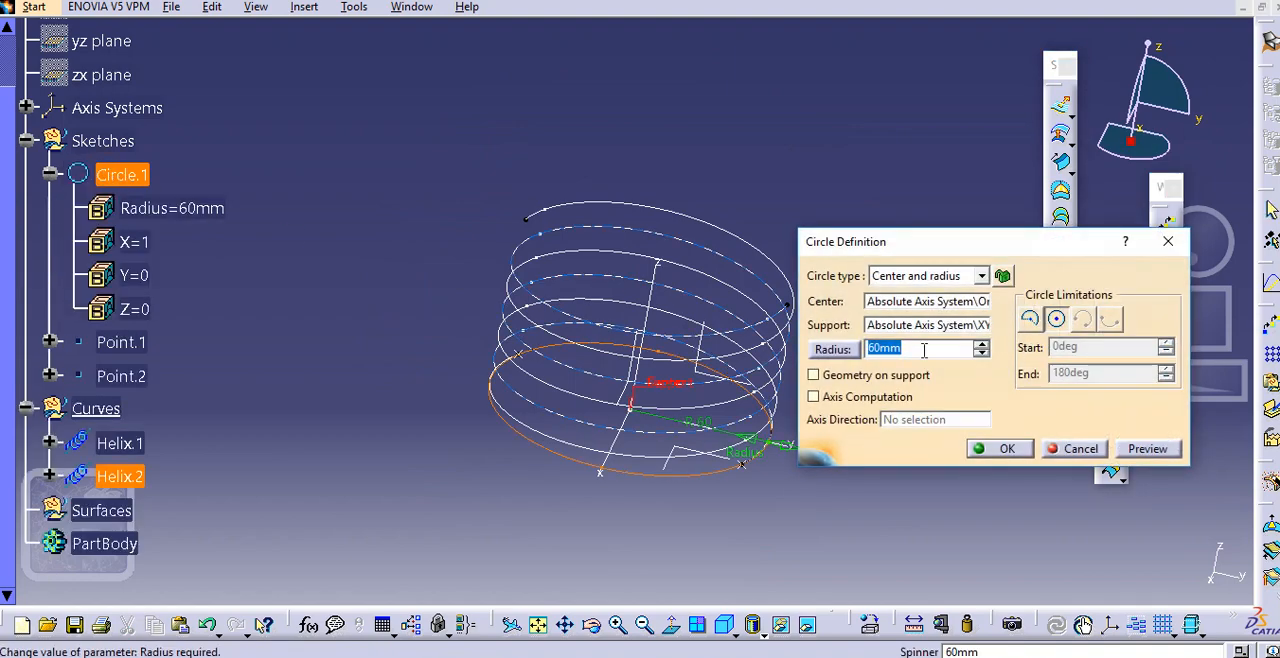
pyautogui.write('40')
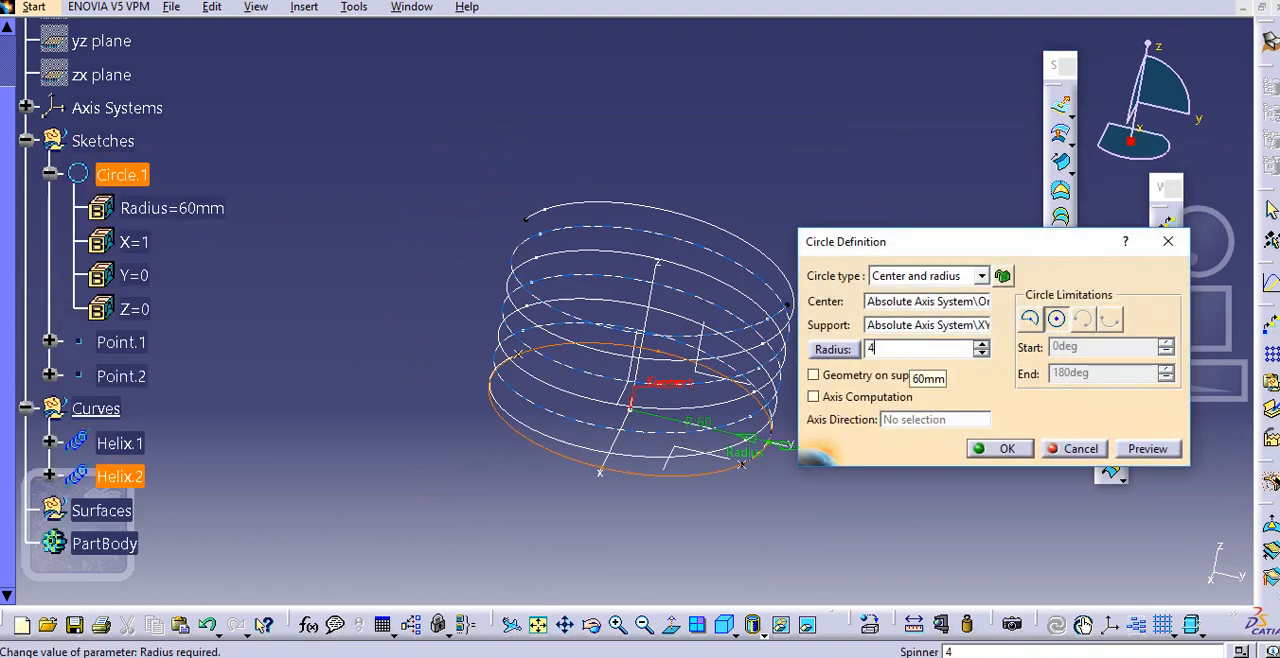
pyautogui.press('Return')
pyautogui.moveTo(812, 333); pyautogui.dragTo(735, 297, button='middle')
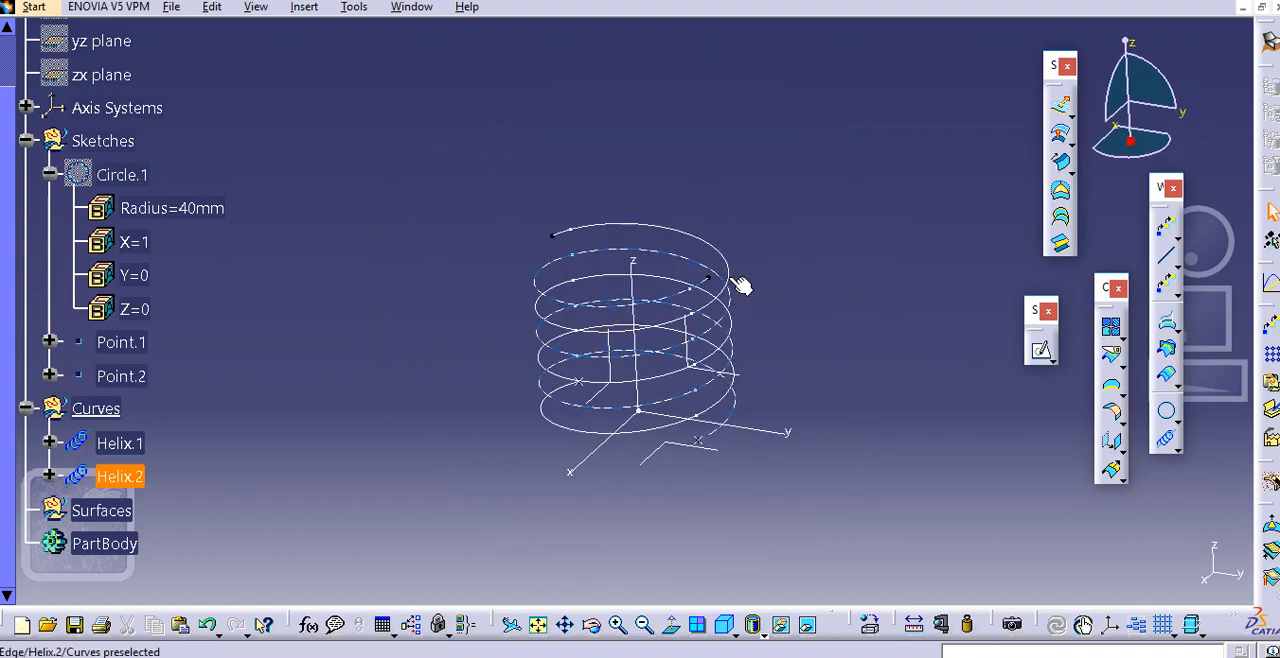
pyautogui.middleClick(749, 320)
# Collapse the Sketches geometrical set in the tree and define it as the in-work object
pyautogui.click(130, 147)
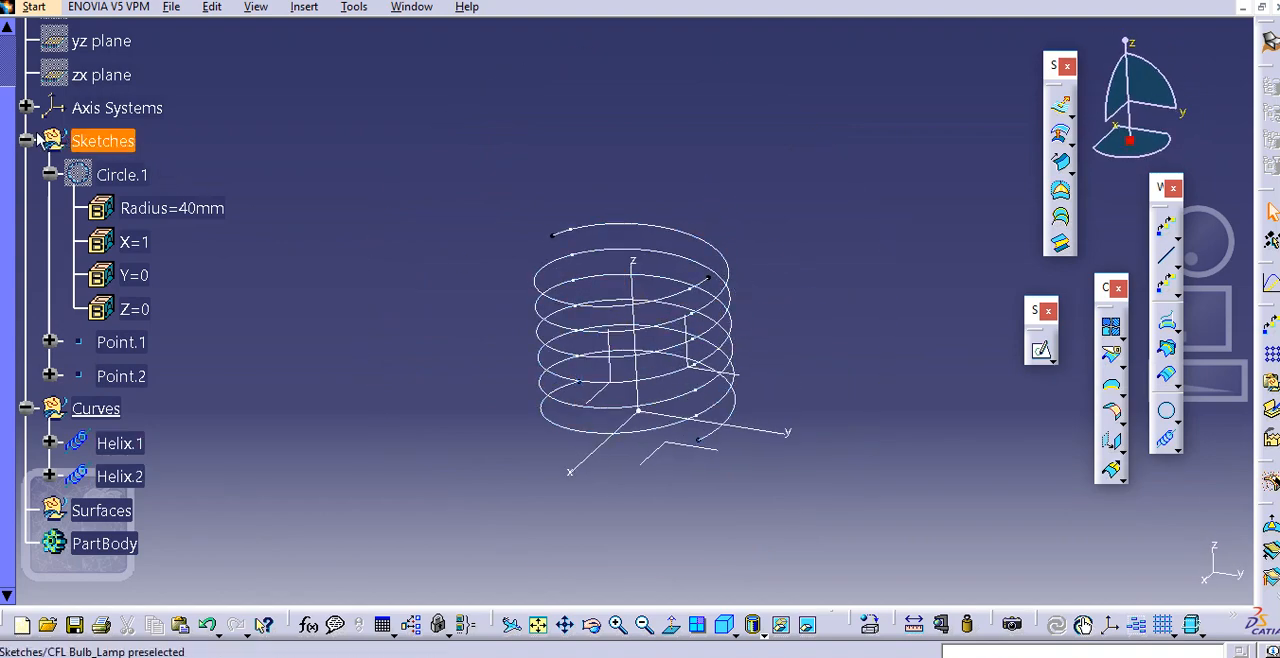
pyautogui.click(26, 141)
pyautogui.moveTo(313, 143); pyautogui.dragTo(299, 125, button='middle')
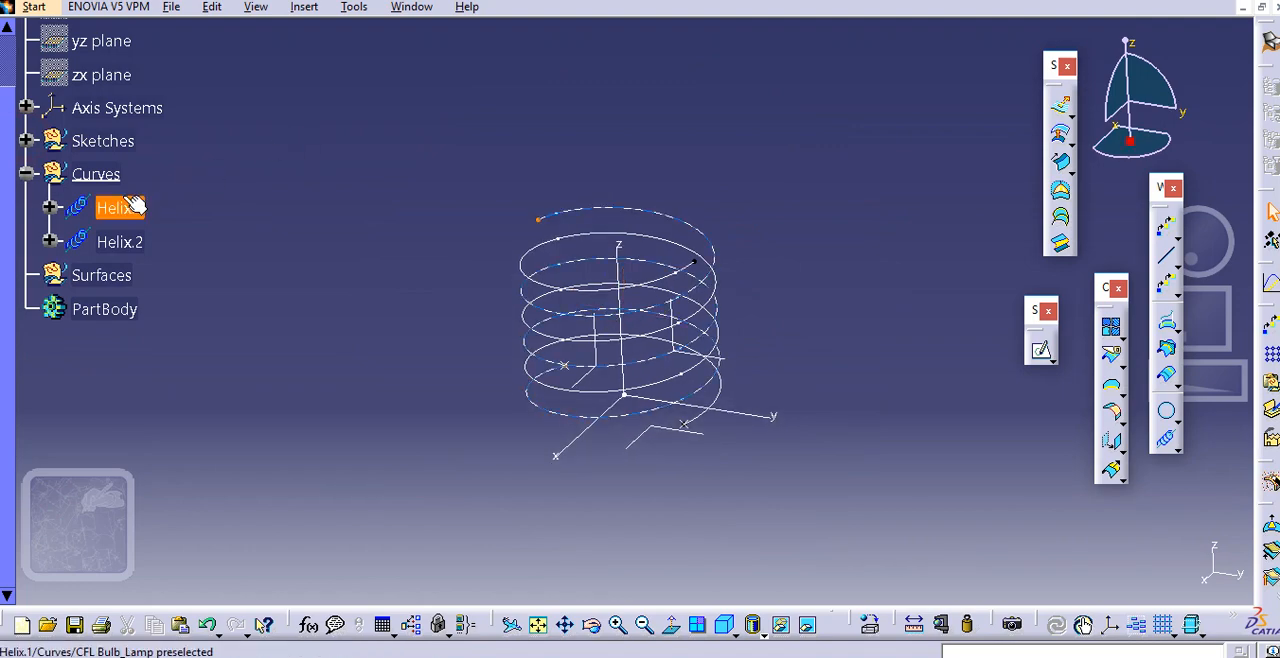
pyautogui.rightClick(105, 157)
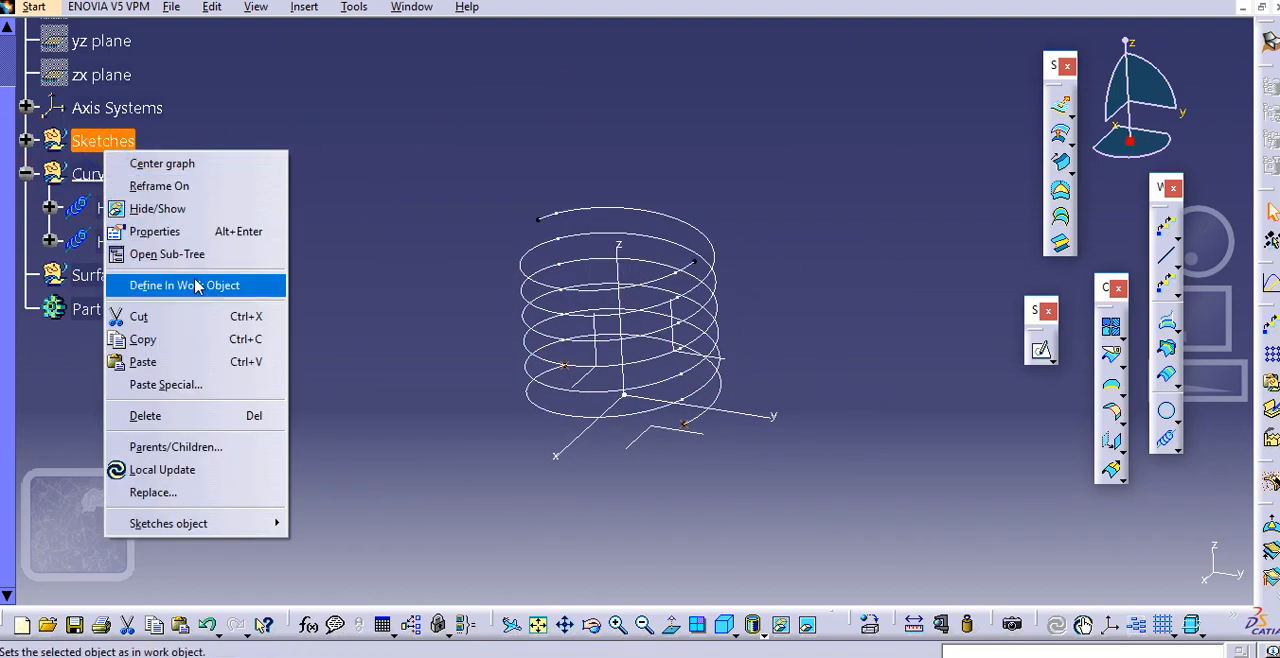
pyautogui.click(363, 168)
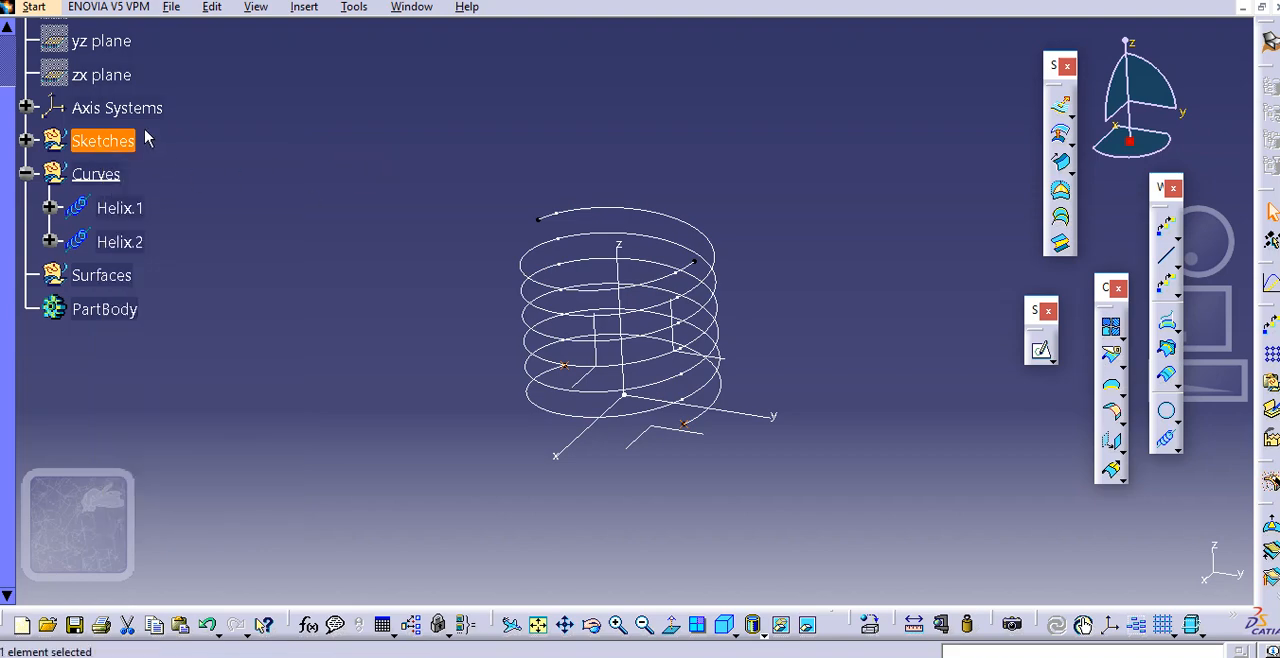
pyautogui.rightClick(113, 141)
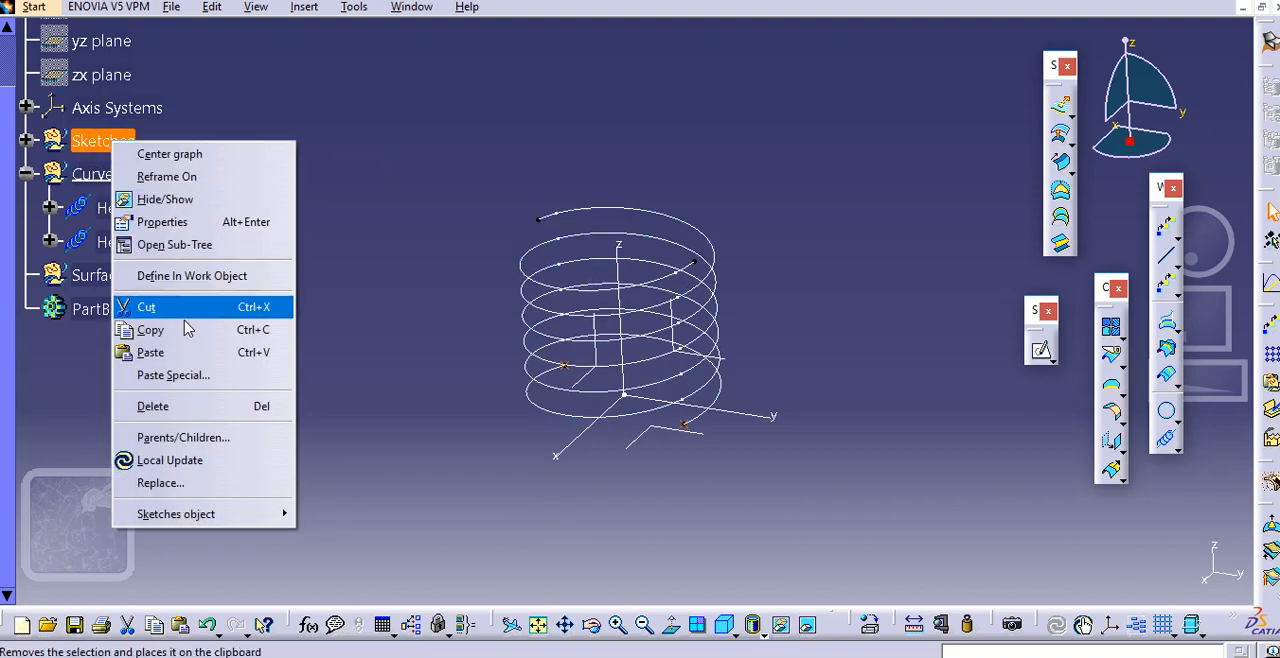
pyautogui.click(196, 279)
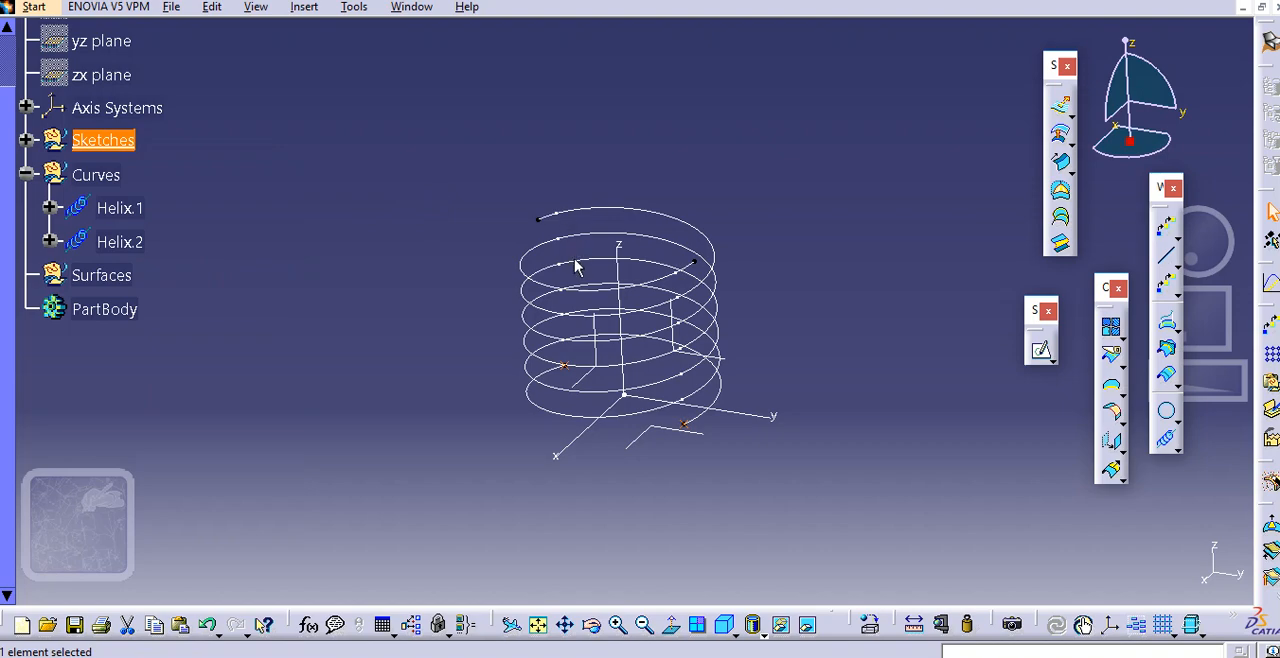
pyautogui.moveTo(575, 265)
pyautogui.mouseDown(button='middle')
pyautogui.moveTo(583, 251)
pyautogui.moveTo(589, 265)
pyautogui.mouseUp(button='middle')
pyautogui.click(398, 280)
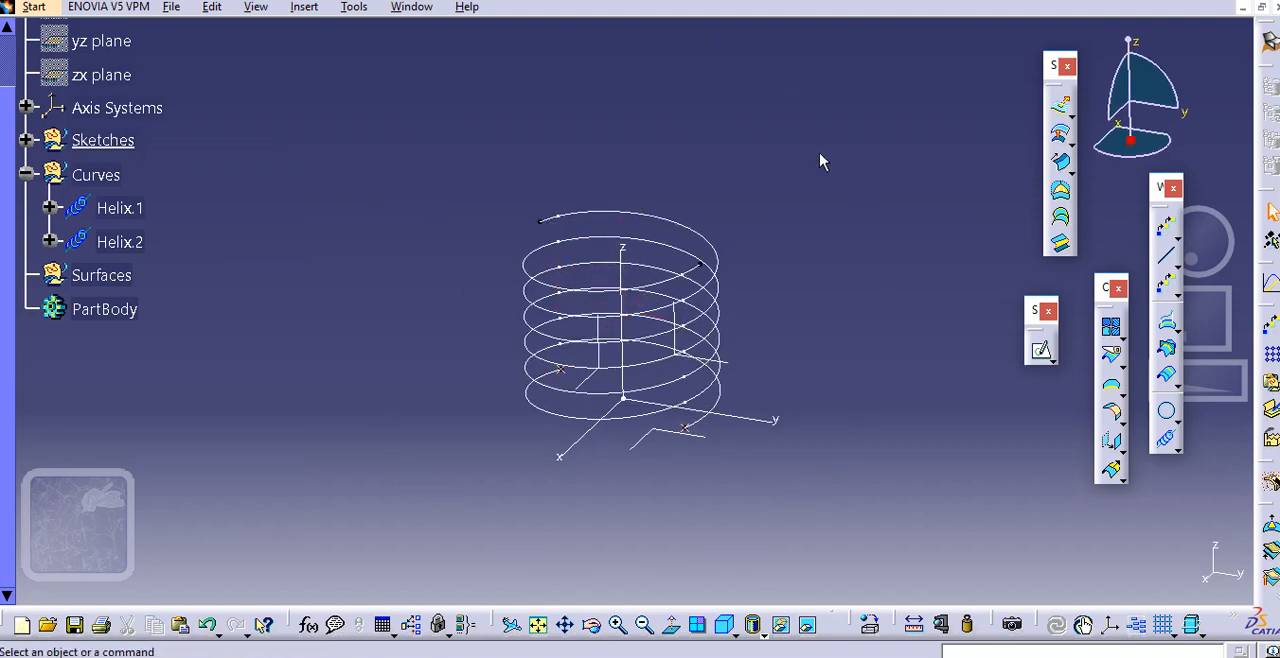
# Create a point by coordinates below the base circle at X 20 mm, Y 0 mm, Z -20 mm
pyautogui.click(1166, 255)
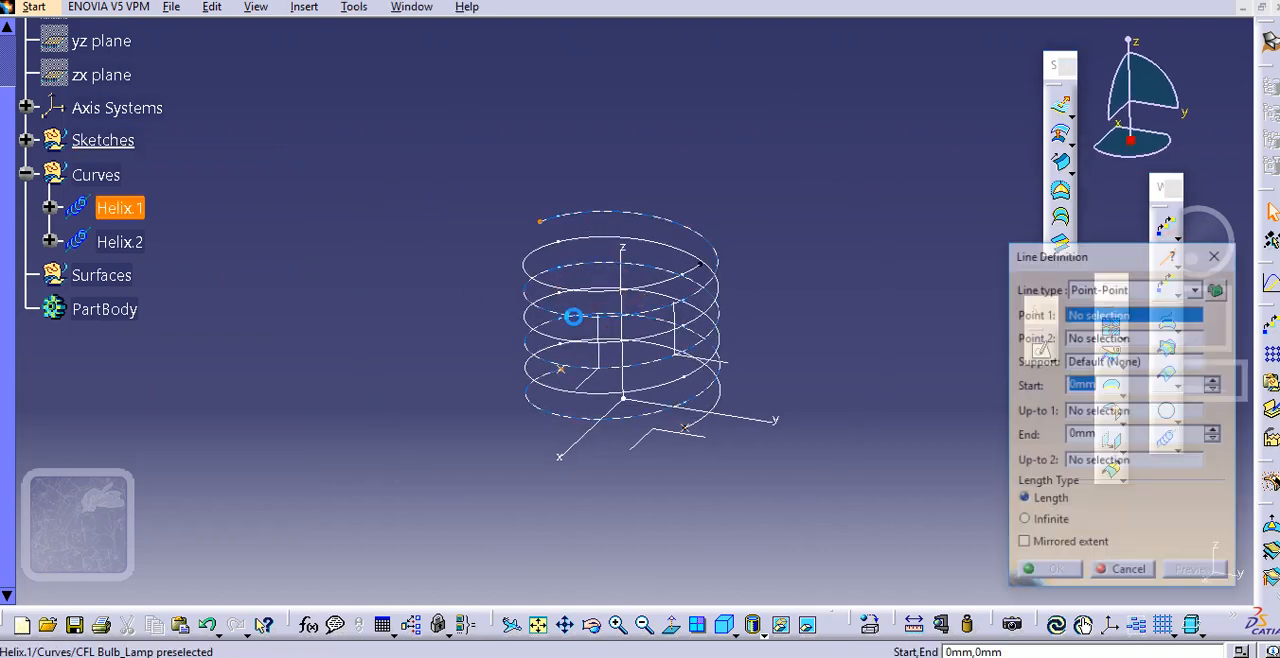
pyautogui.click(1216, 253)
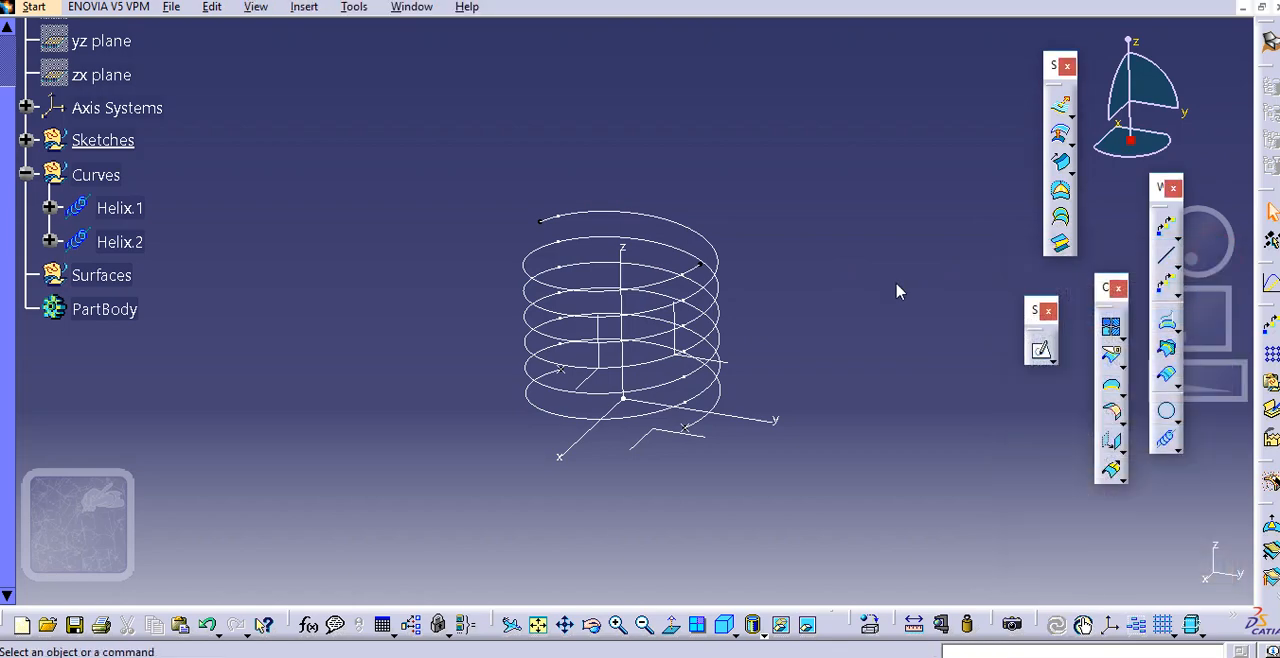
pyautogui.click(1177, 240)
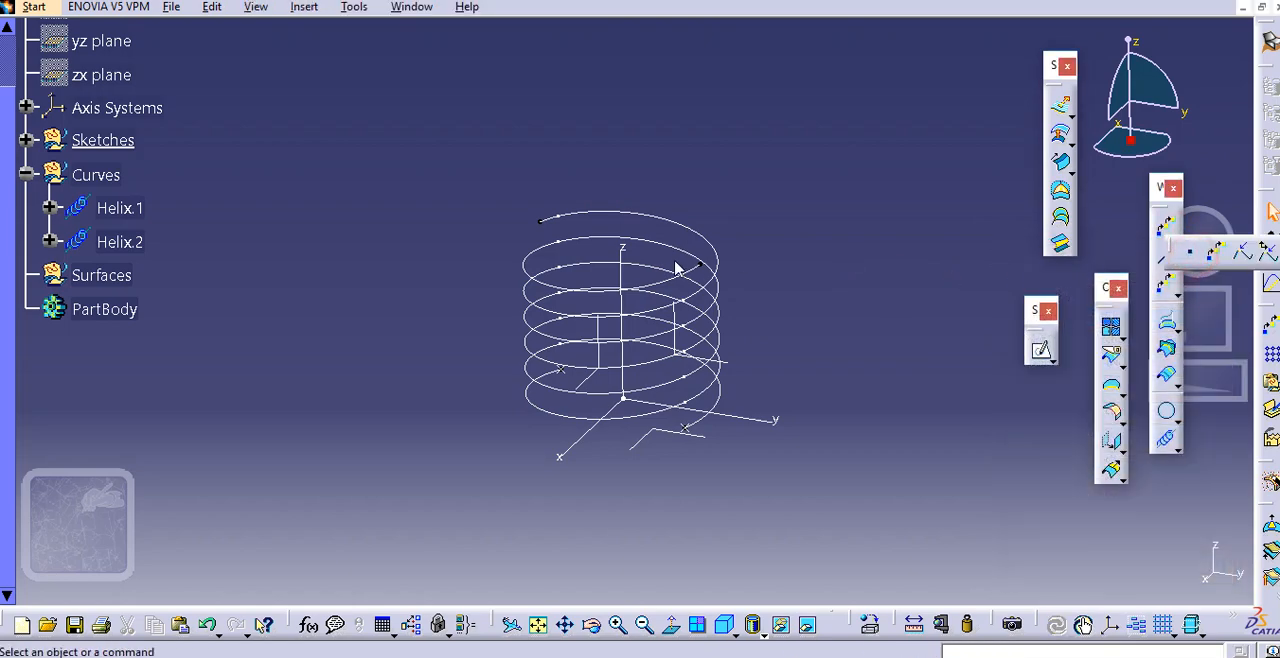
pyautogui.moveTo(717, 299); pyautogui.dragTo(680, 287, button='middle')
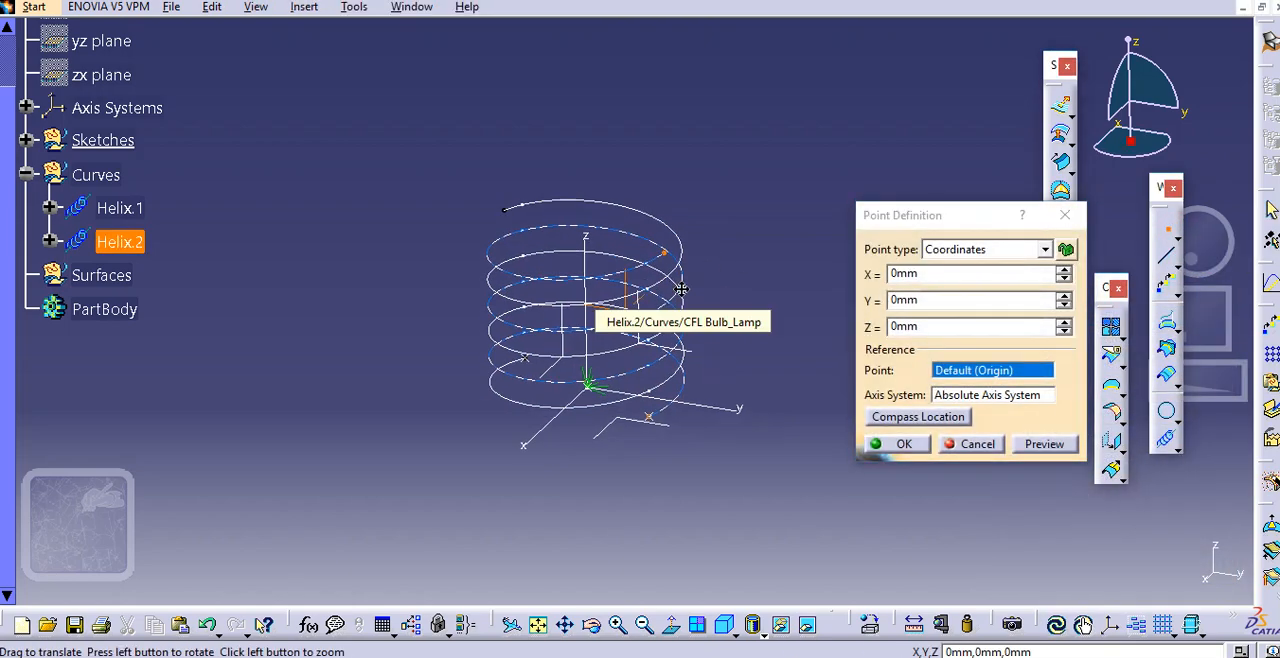
pyautogui.click(998, 251)
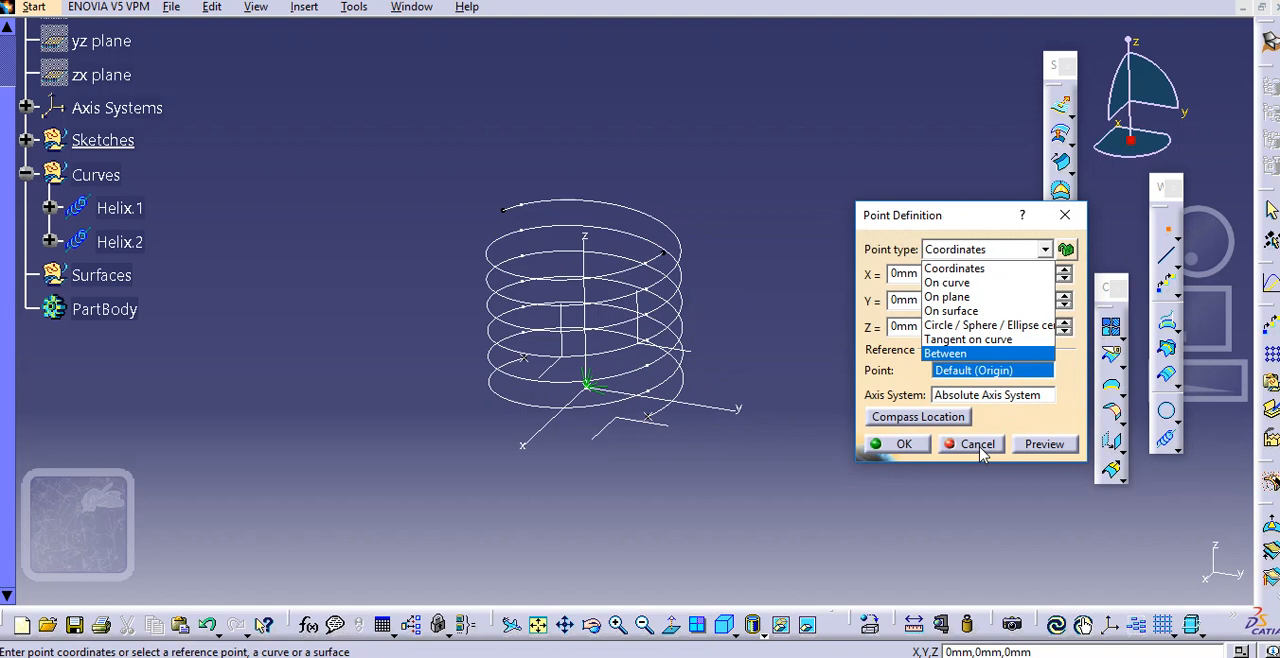
pyautogui.click(958, 267)
pyautogui.doubleClick(925, 273)
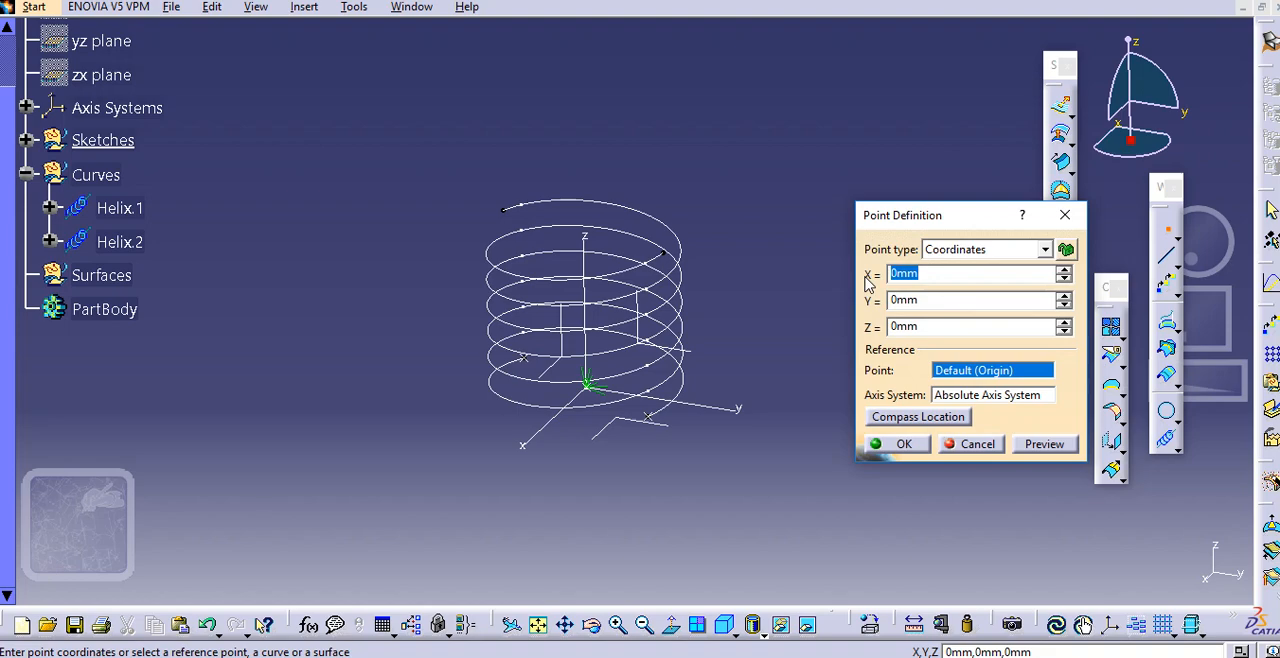
pyautogui.write('20')
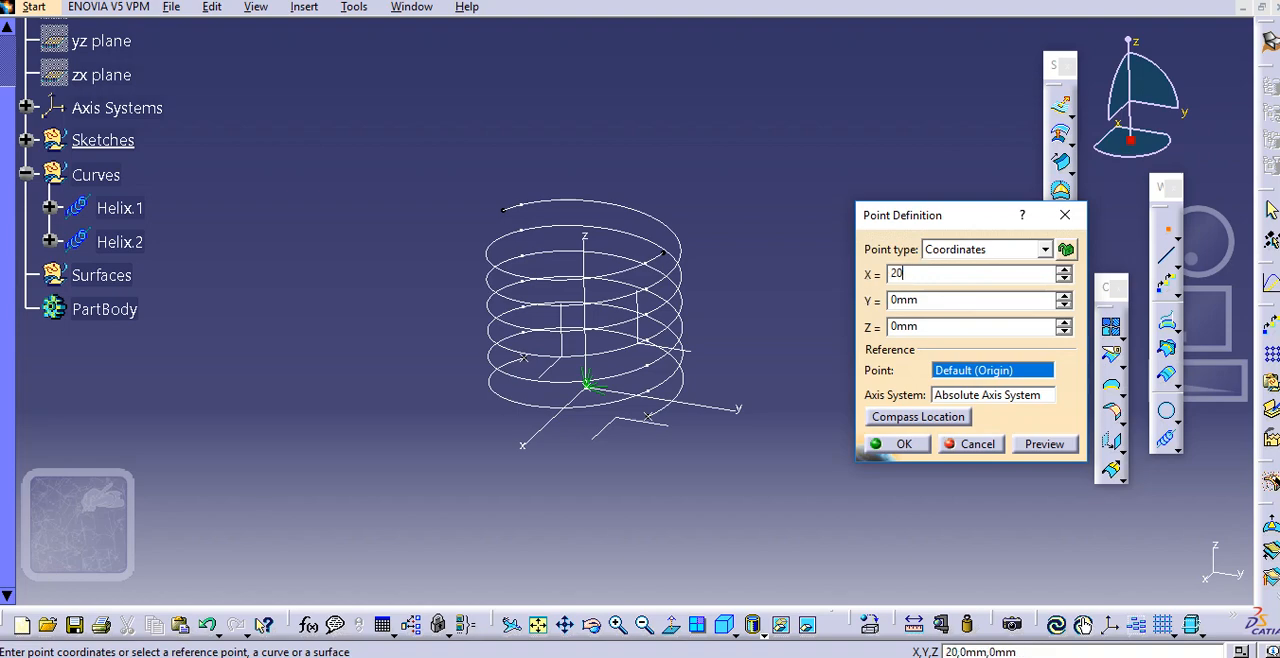
pyautogui.click(918, 300)
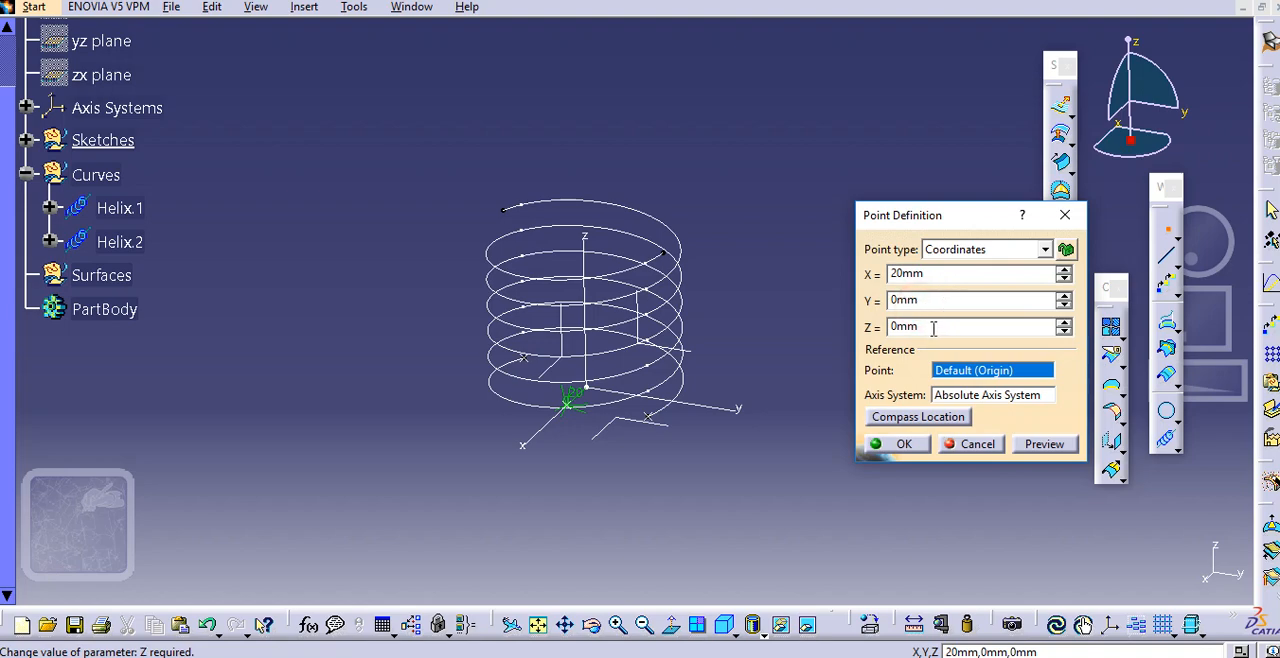
pyautogui.doubleClick(928, 327)
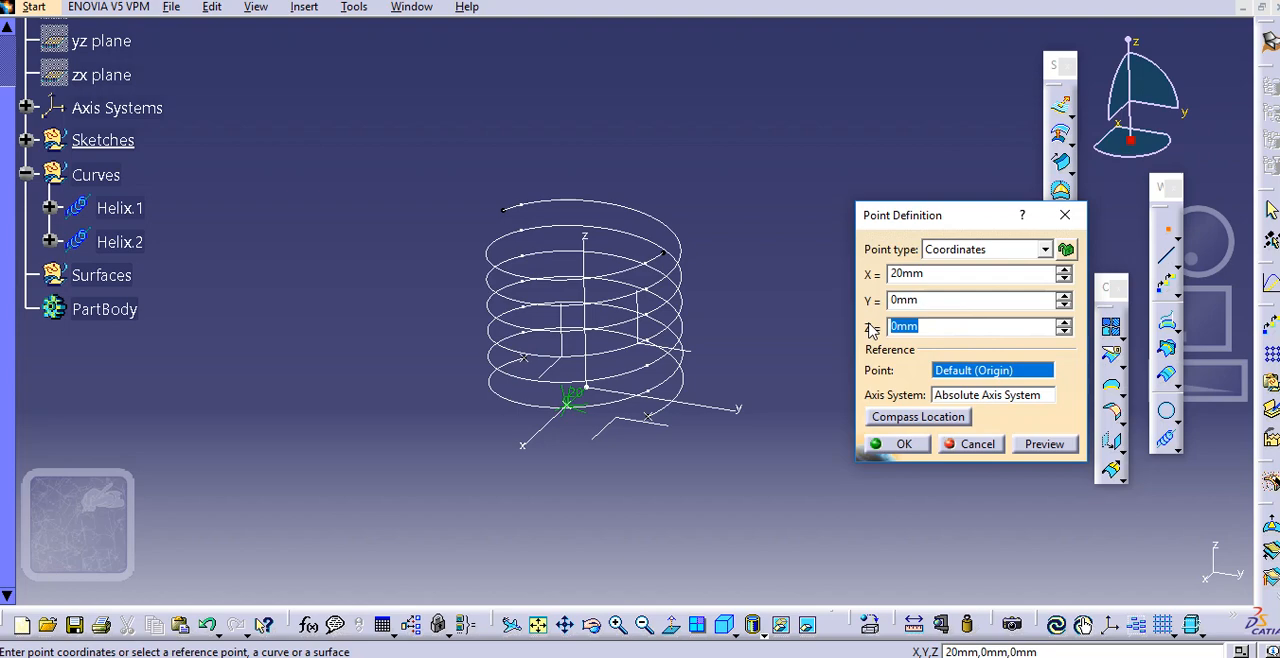
pyautogui.write('-20')
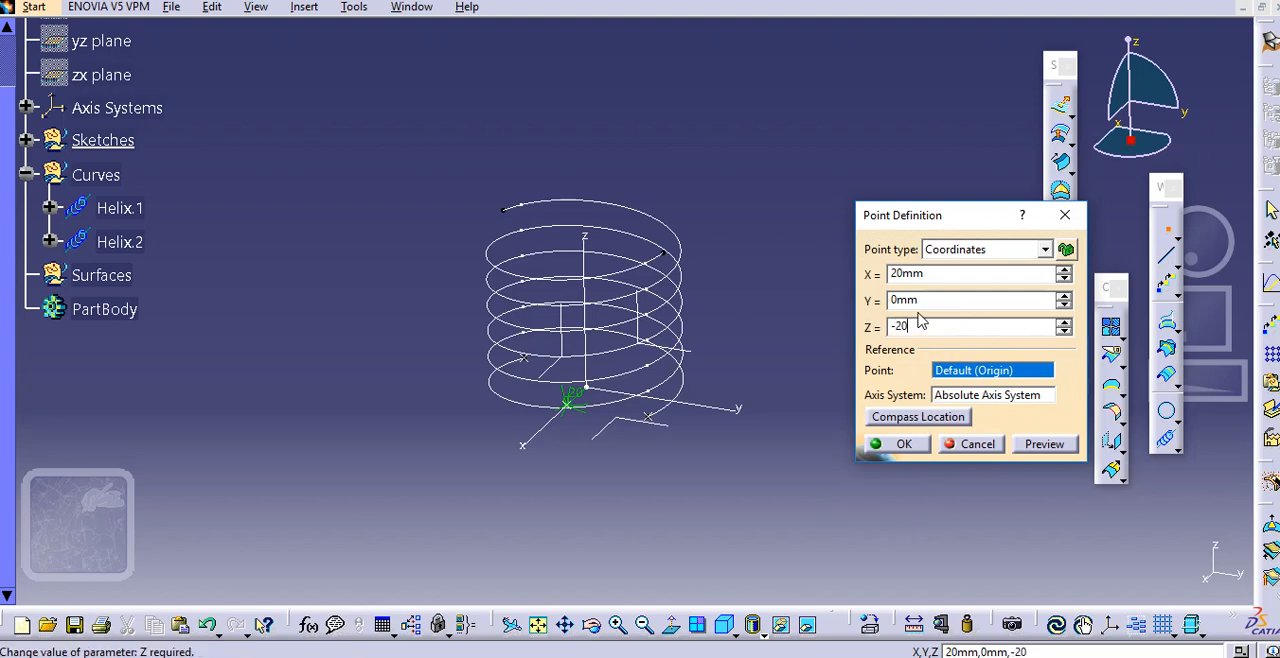
pyautogui.click(929, 301)
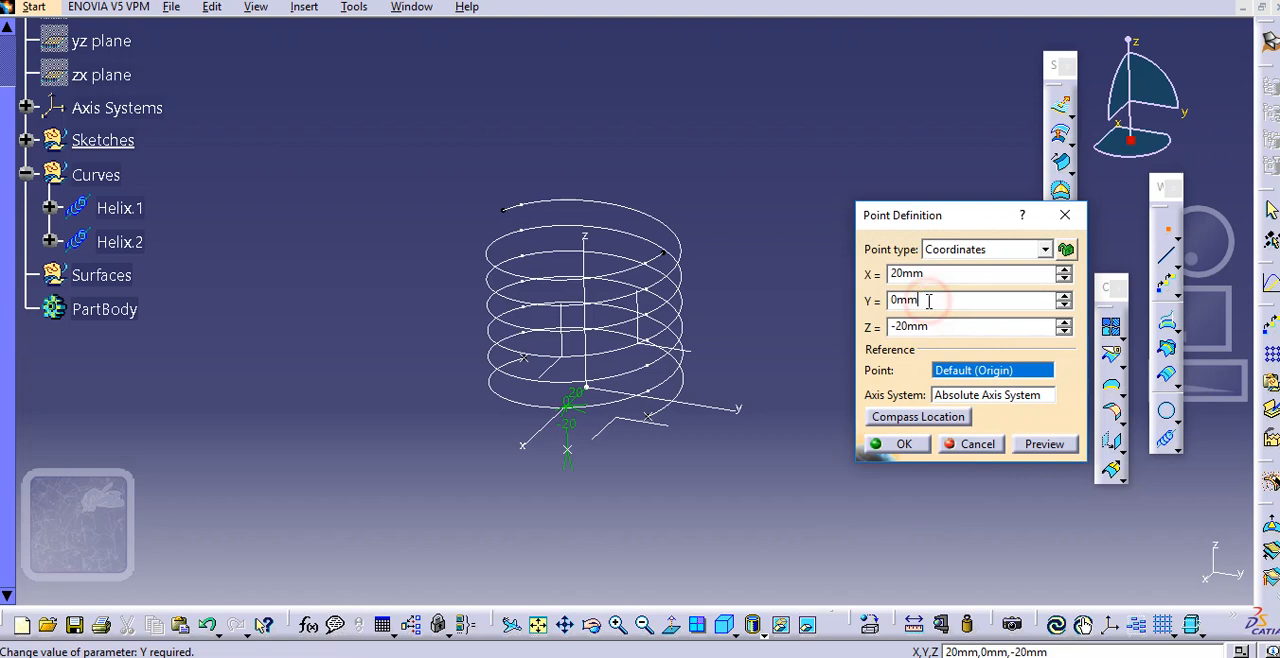
pyautogui.click(903, 444)
# Create a second coordinate point on the opposite side at X -20 mm, Y 0 mm, Z -20 mm
pyautogui.moveTo(921, 333); pyautogui.dragTo(897, 336, button='middle')
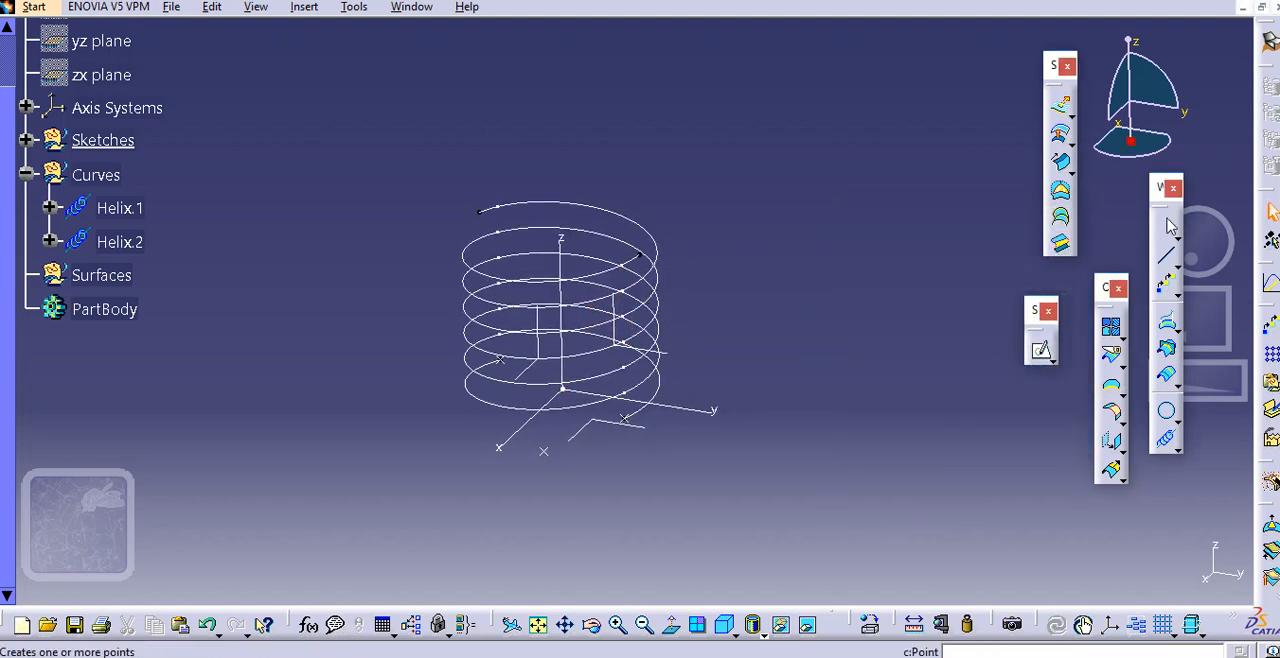
pyautogui.click(1167, 230)
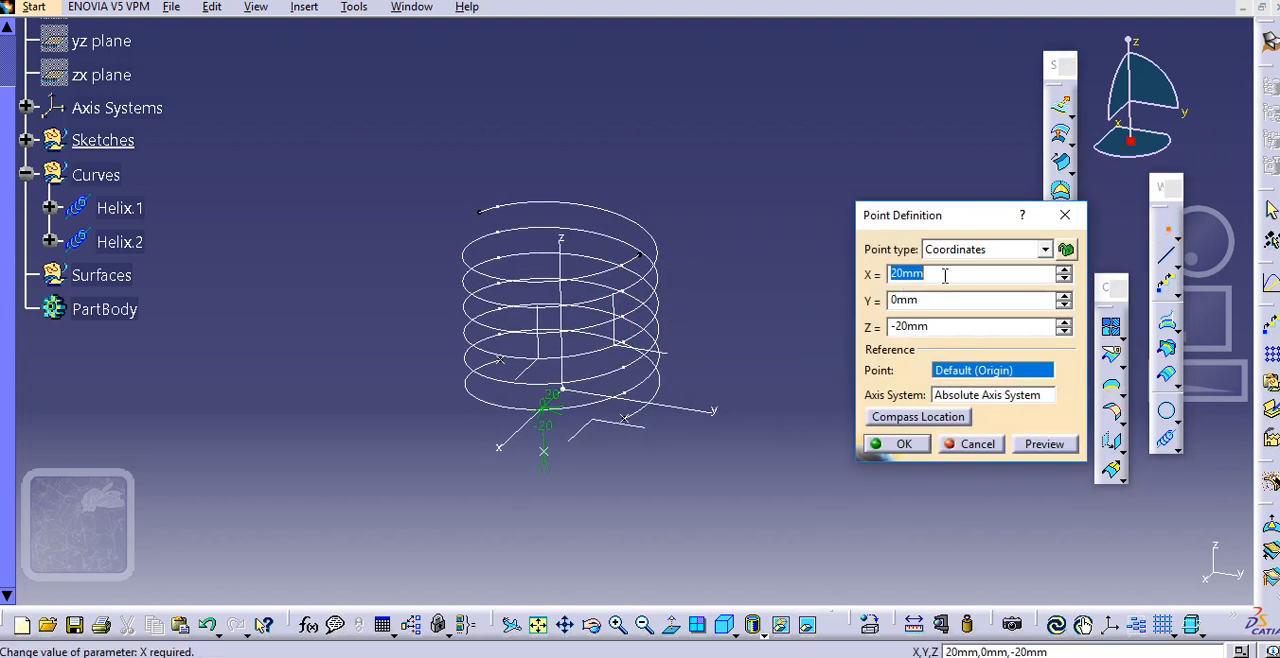
pyautogui.click(890, 274)
pyautogui.write('-')
pyautogui.click(922, 299)
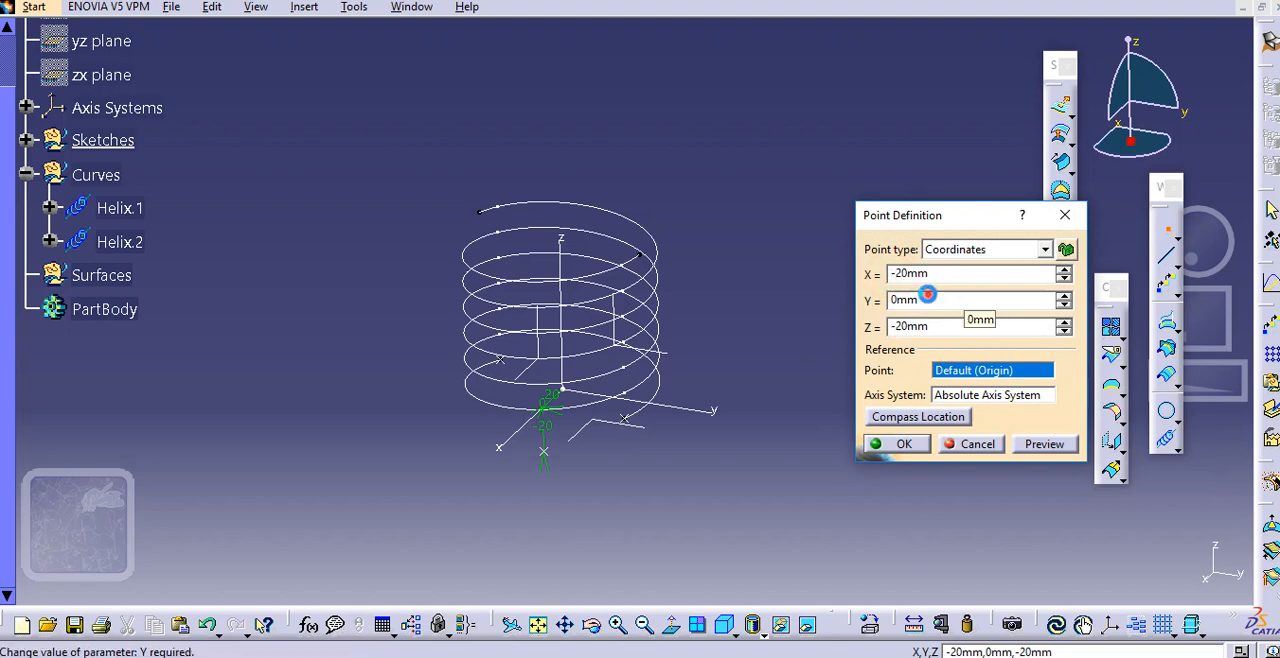
pyautogui.click(900, 443)
pyautogui.click(852, 294)
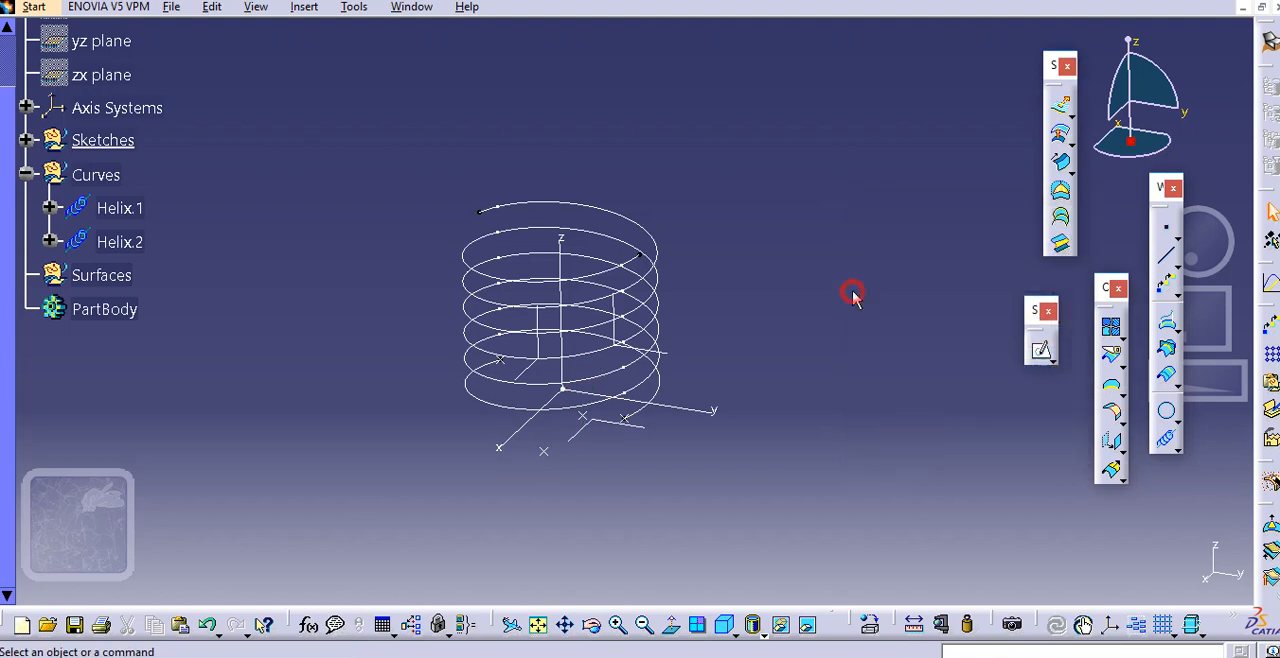
# Start a Point-Direction line from the X 20 mm point below the helices, using the Z component as its direction
pyautogui.moveTo(403, 390); pyautogui.dragTo(443, 312, button='middle')
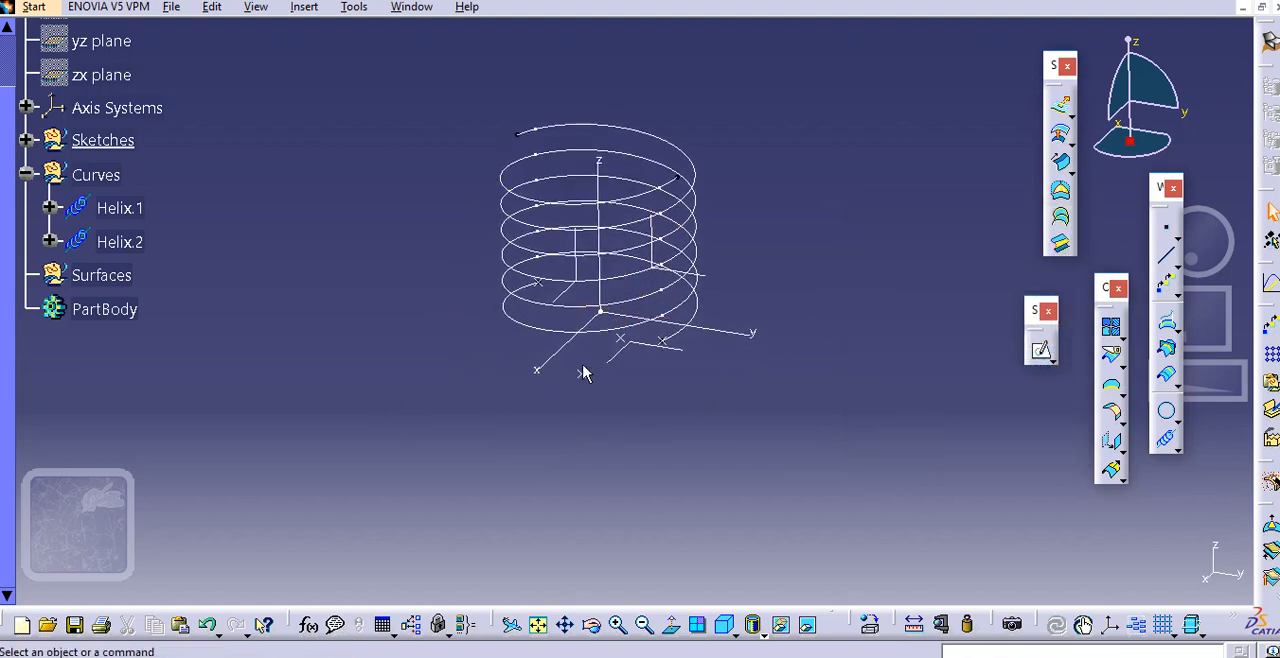
pyautogui.moveTo(607, 318); pyautogui.dragTo(566, 289, button='middle')
pyautogui.click(865, 280)
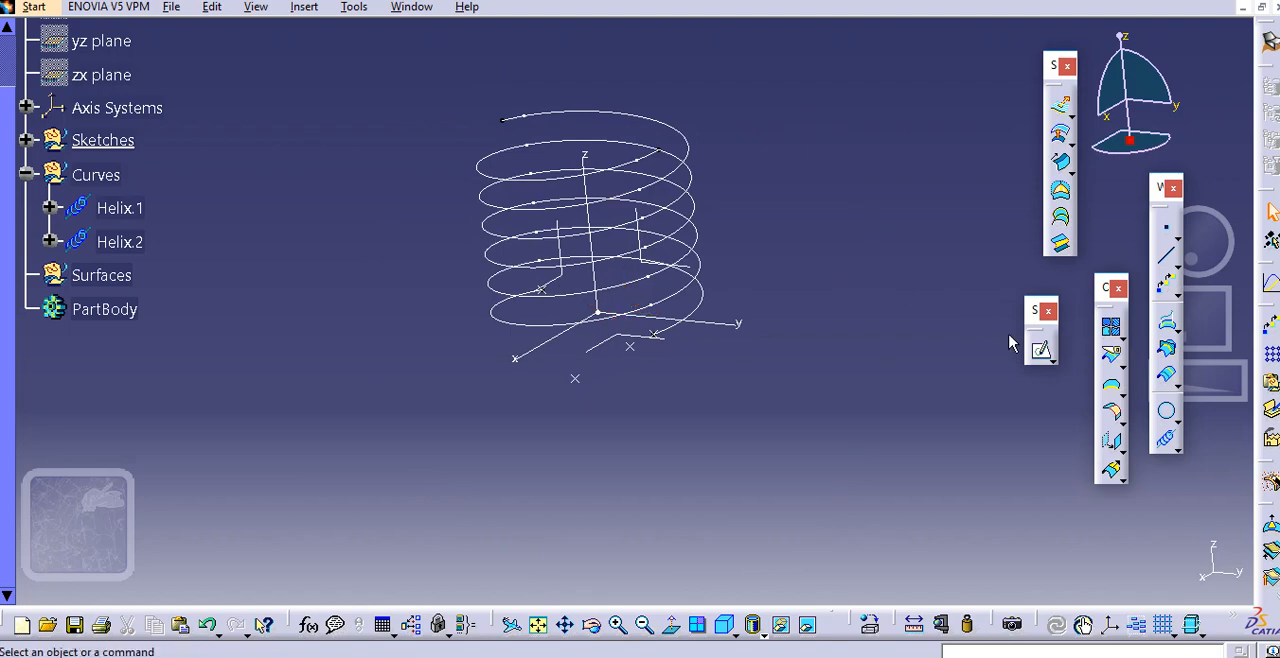
pyautogui.click(1166, 255)
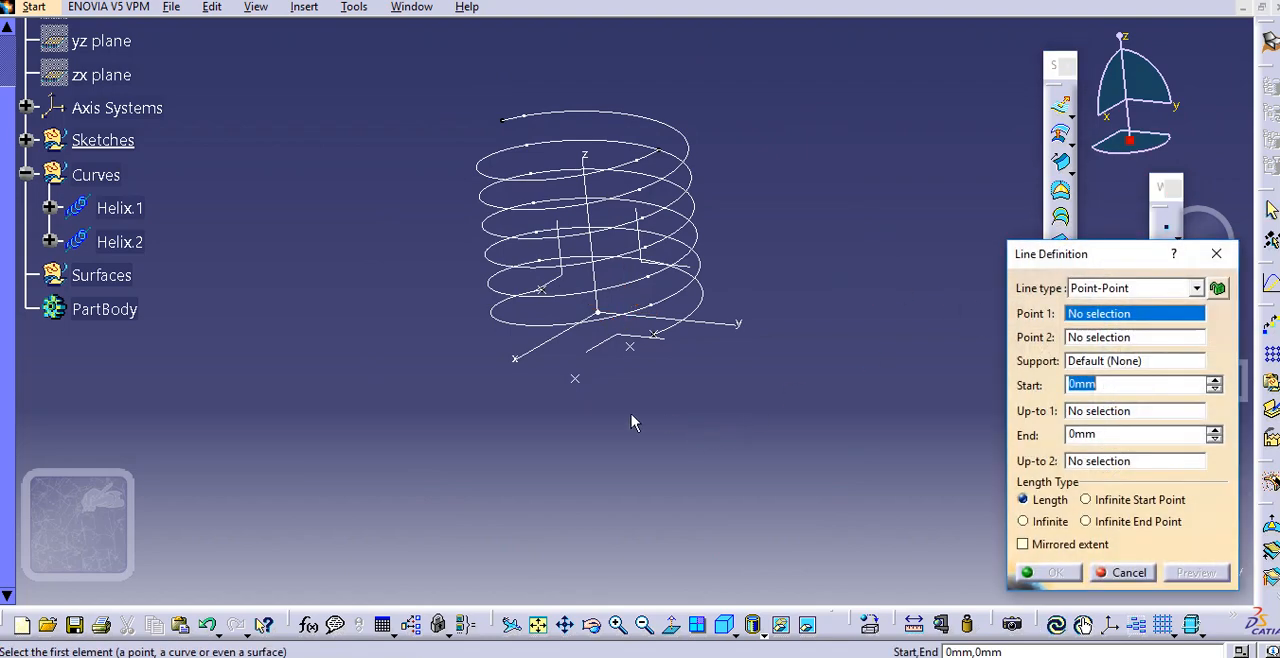
pyautogui.click(1090, 288)
pyautogui.click(1100, 316)
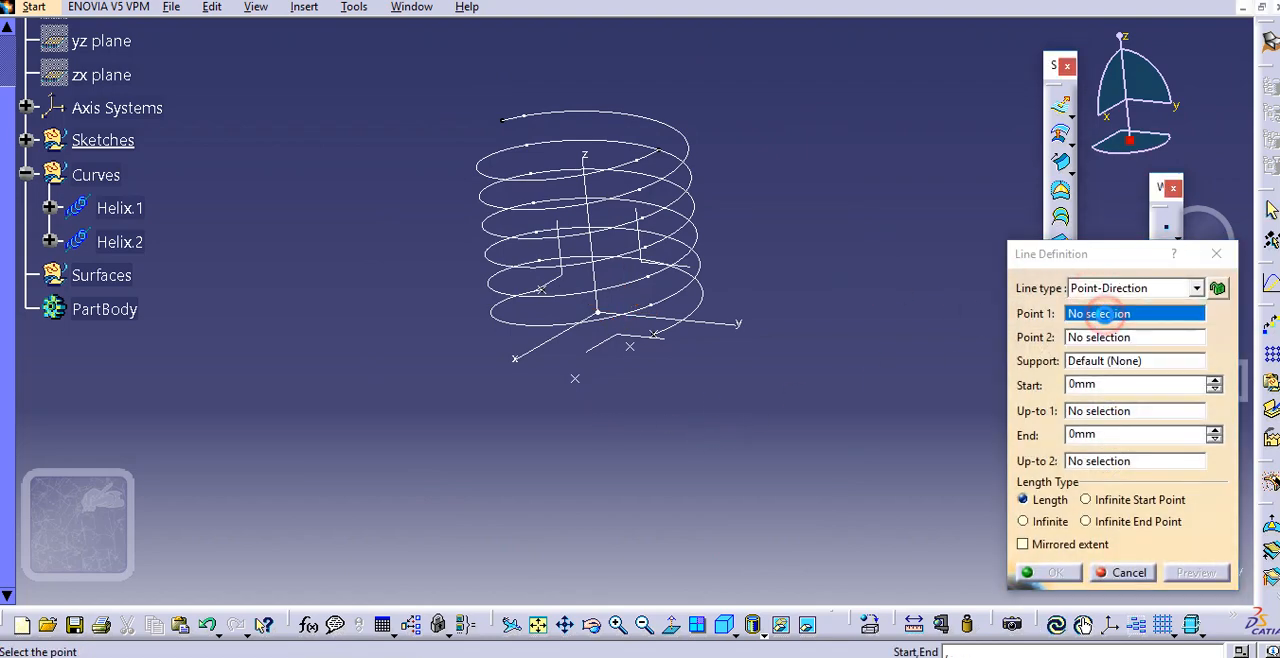
pyautogui.click(577, 380)
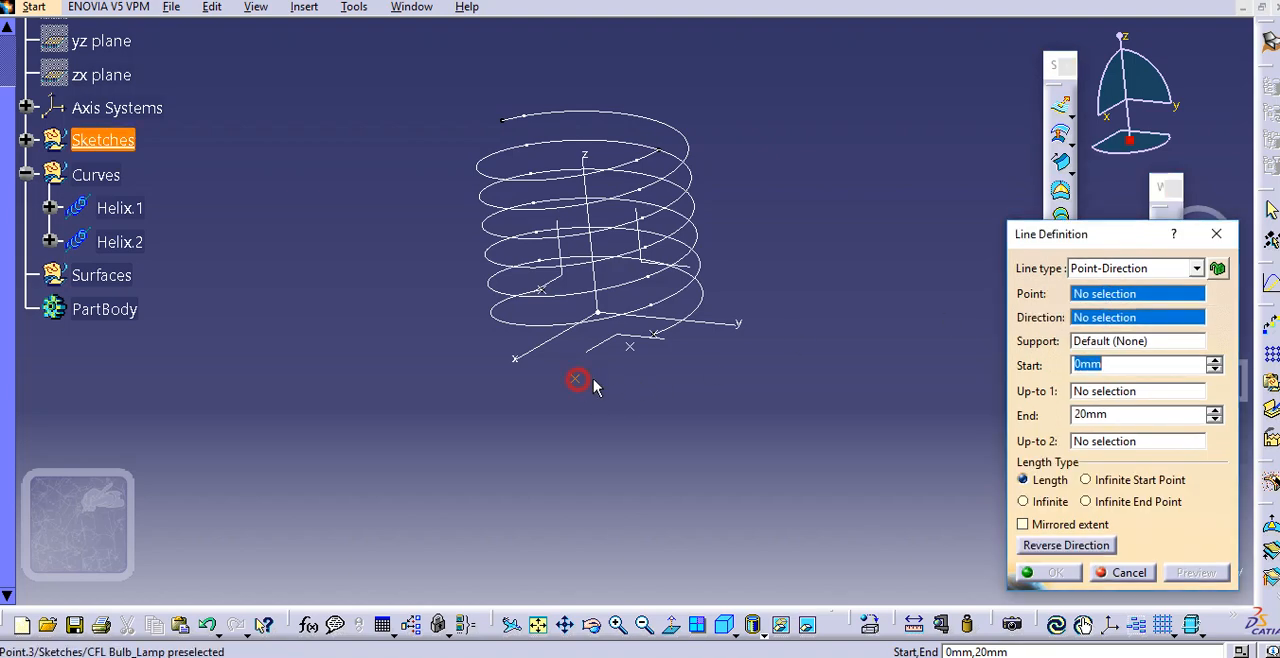
pyautogui.click(1112, 342)
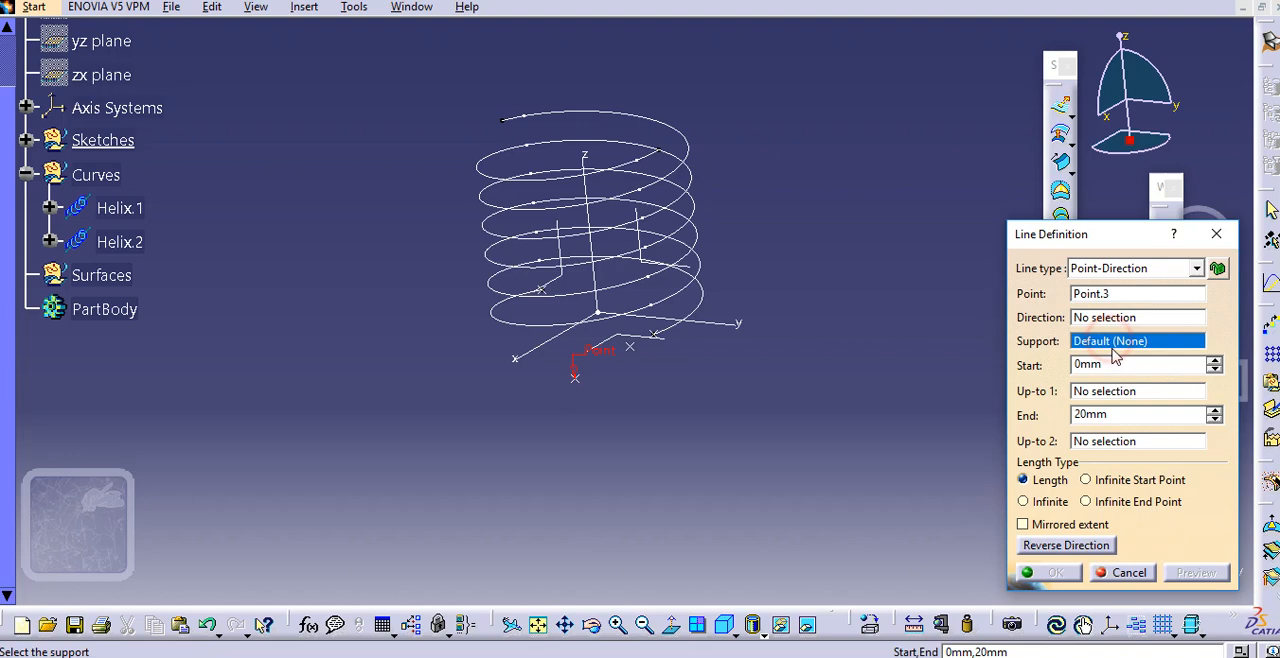
pyautogui.click(1116, 319)
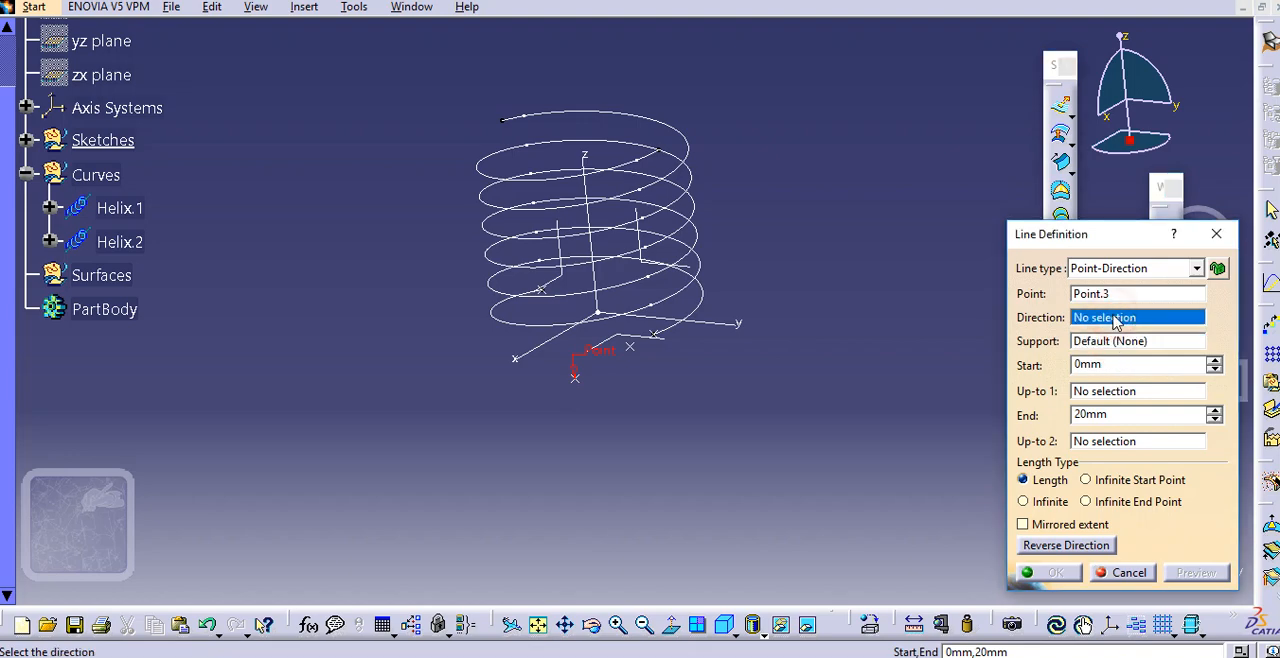
pyautogui.rightClick(1116, 319)
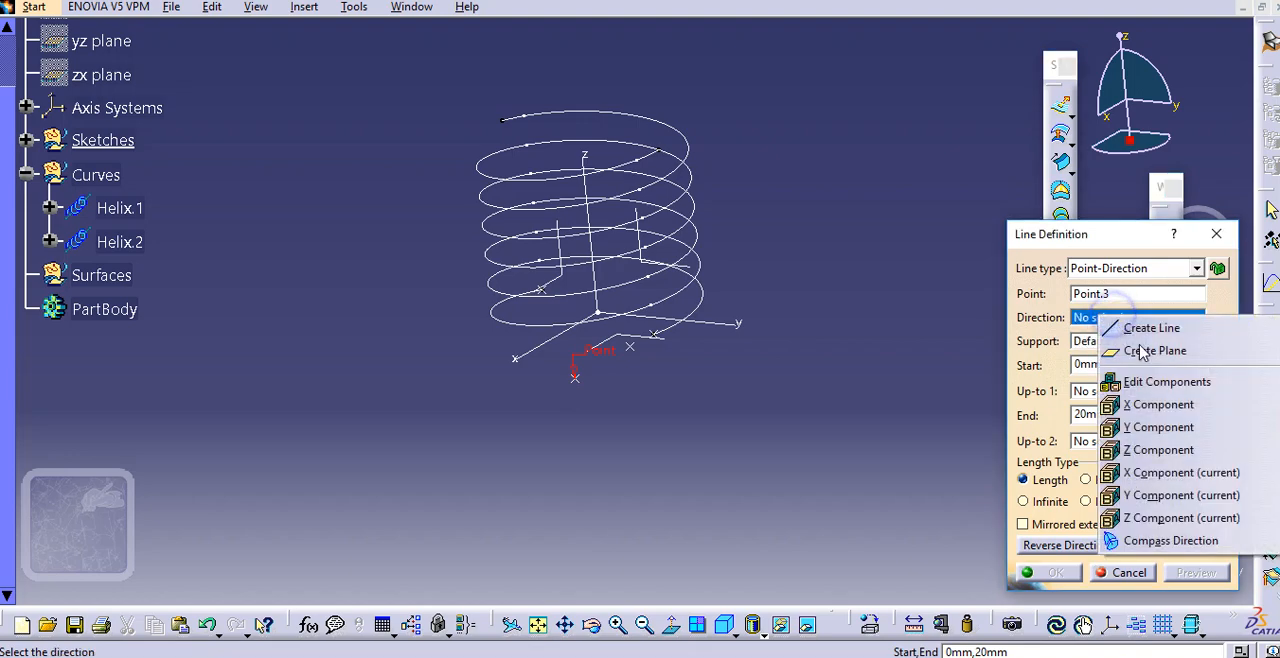
pyautogui.click(1158, 450)
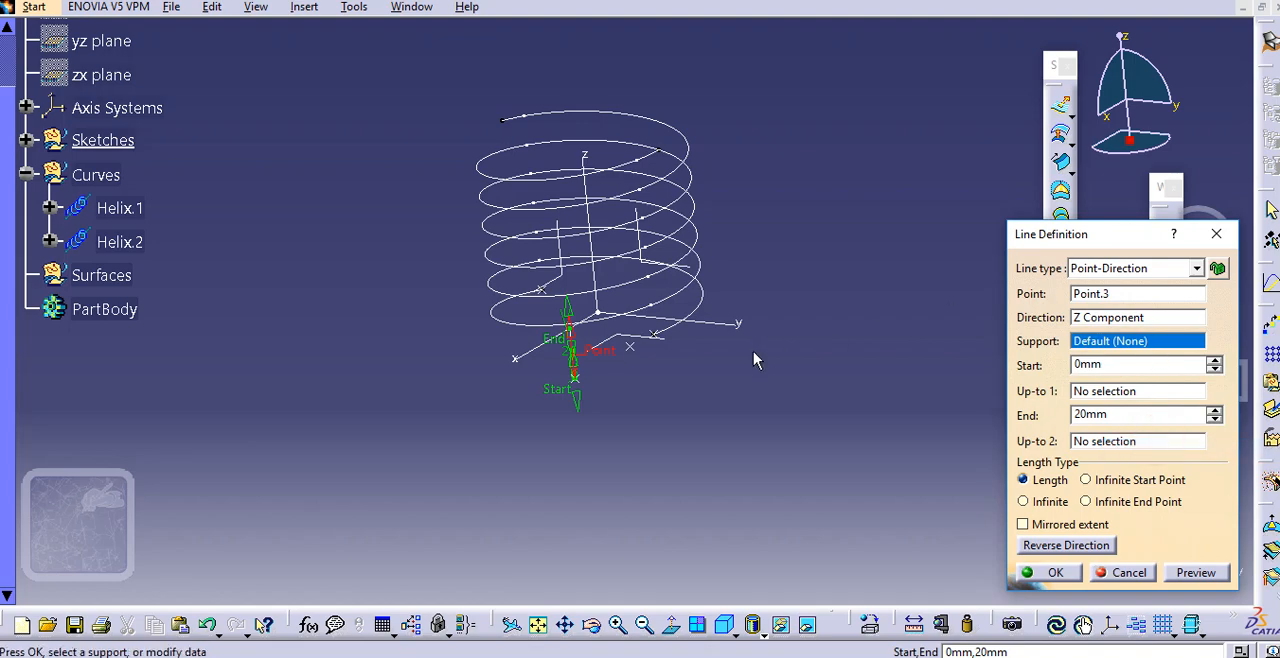
# Reverse the line so it runs downward, set its end to 25 mm and create it
pyautogui.moveTo(753, 351); pyautogui.dragTo(679, 330, button='middle')
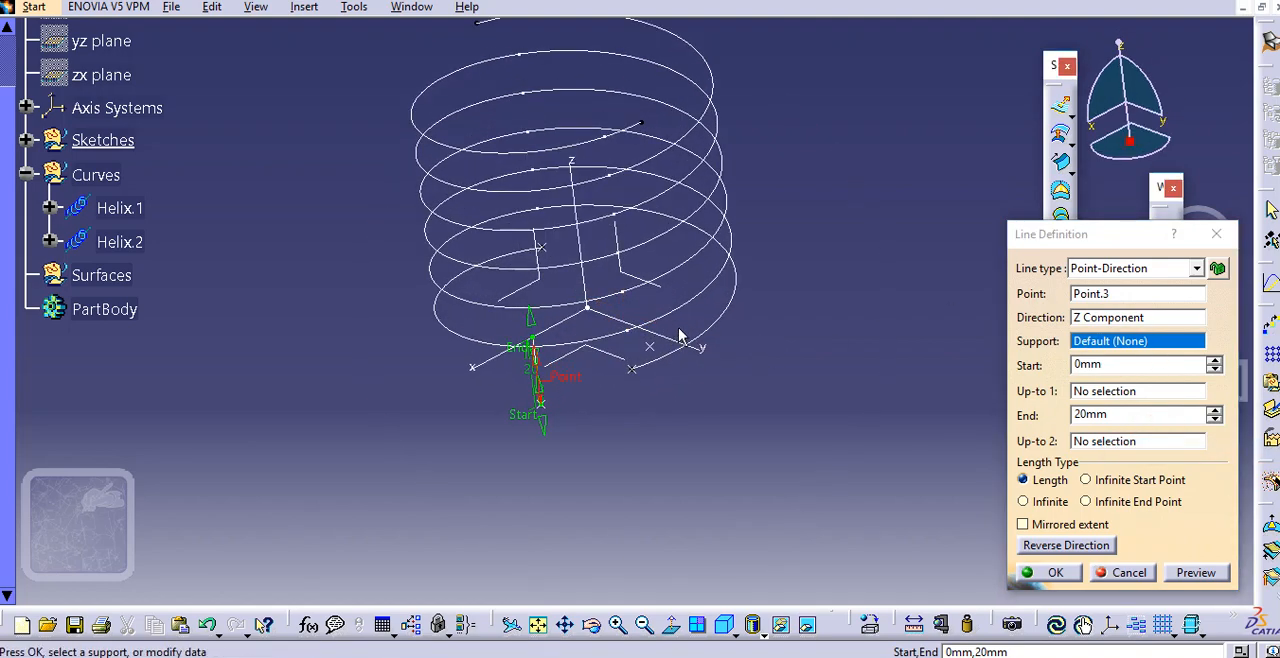
pyautogui.click(1068, 548)
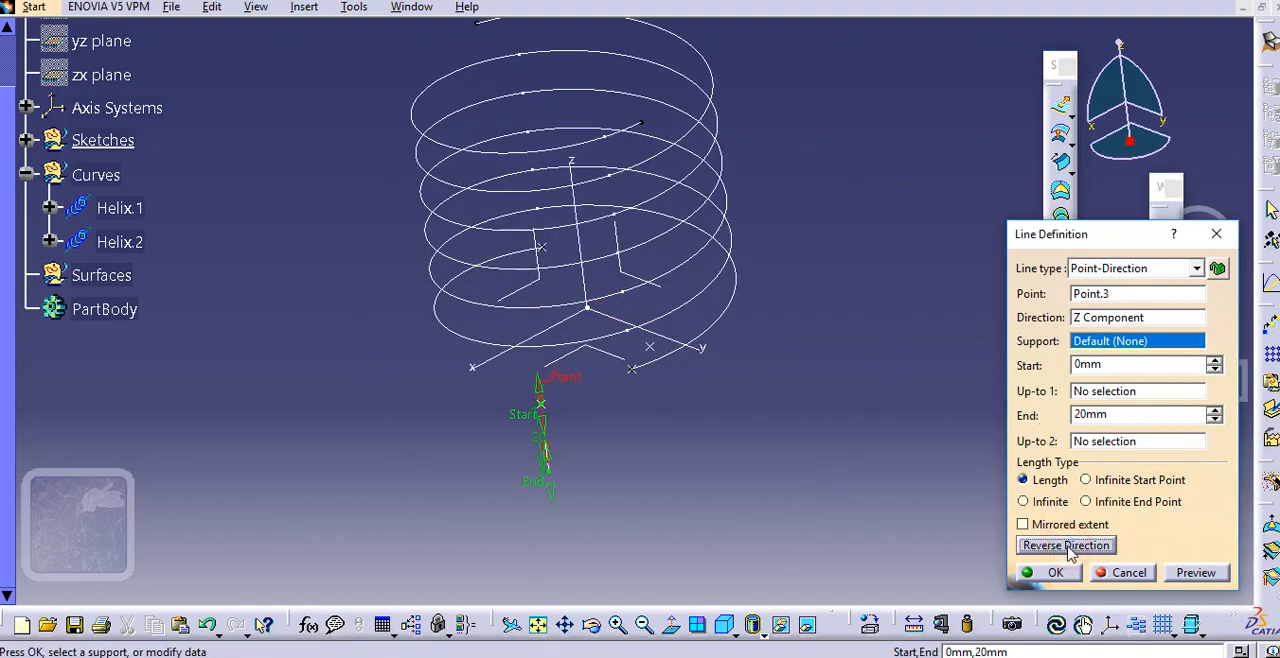
pyautogui.doubleClick(1118, 414)
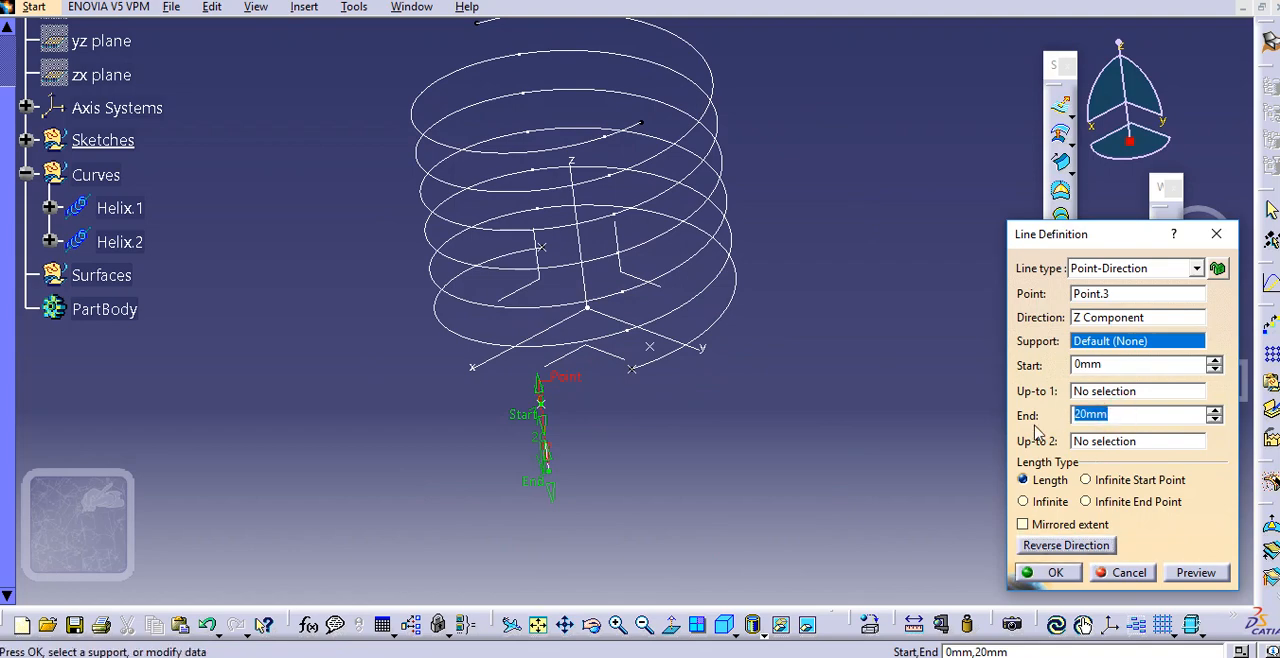
pyautogui.write('25')
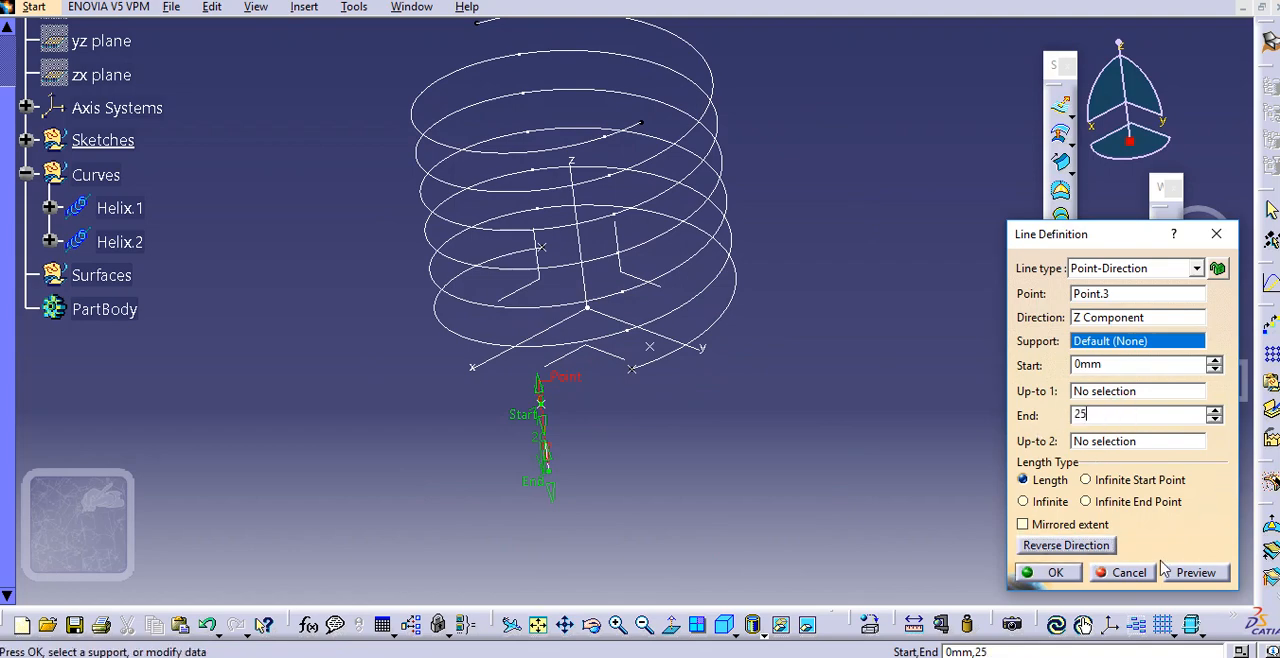
pyautogui.click(1055, 575)
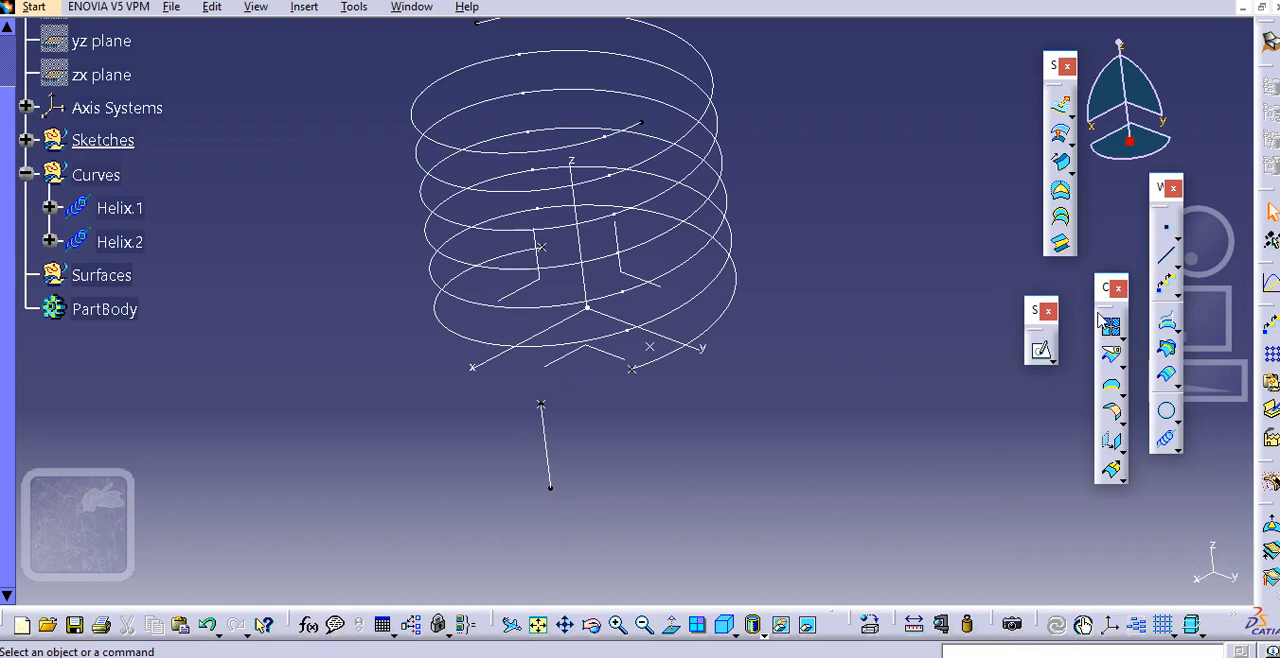
# Create a second Point-Direction line downward from the opposite lower point along the Z component, with start 0 mm and end 25 mm
pyautogui.click(1168, 262)
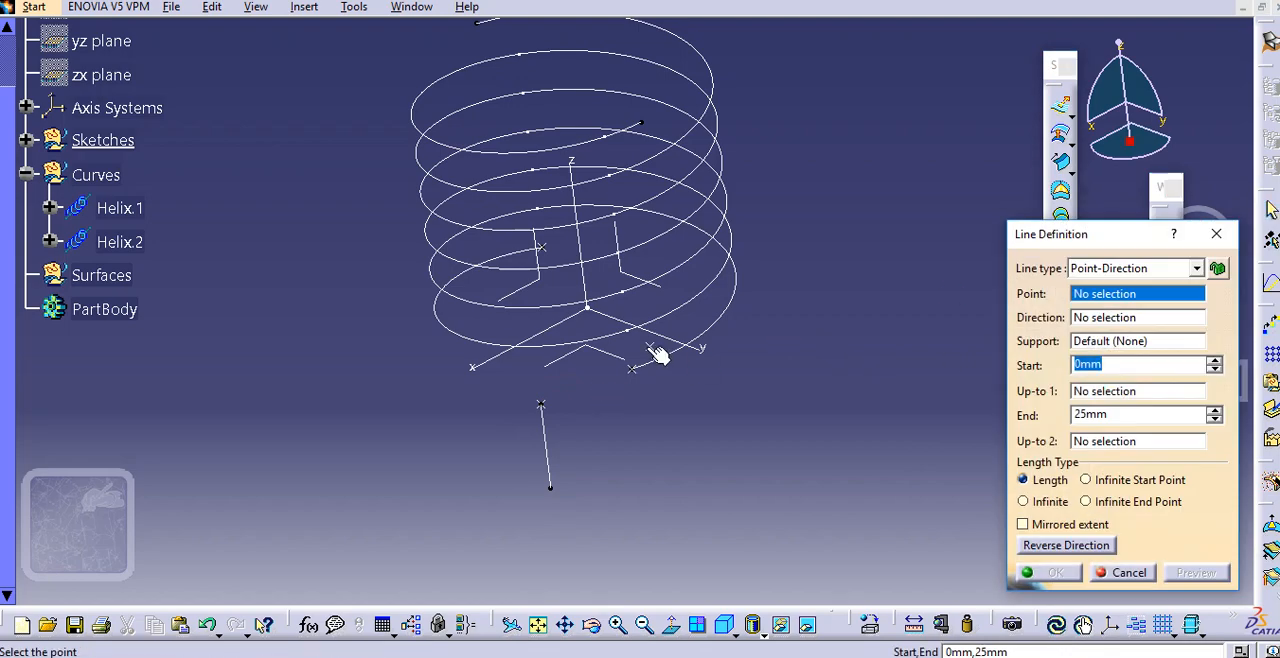
pyautogui.click(652, 349)
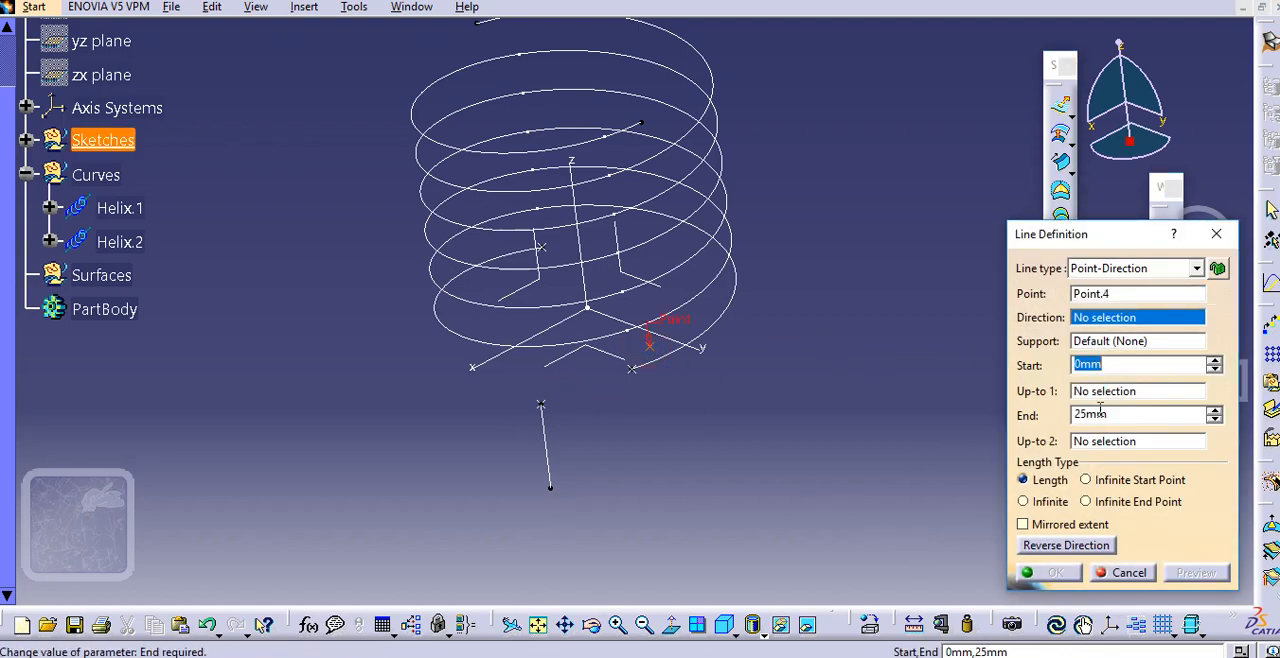
pyautogui.write('25')
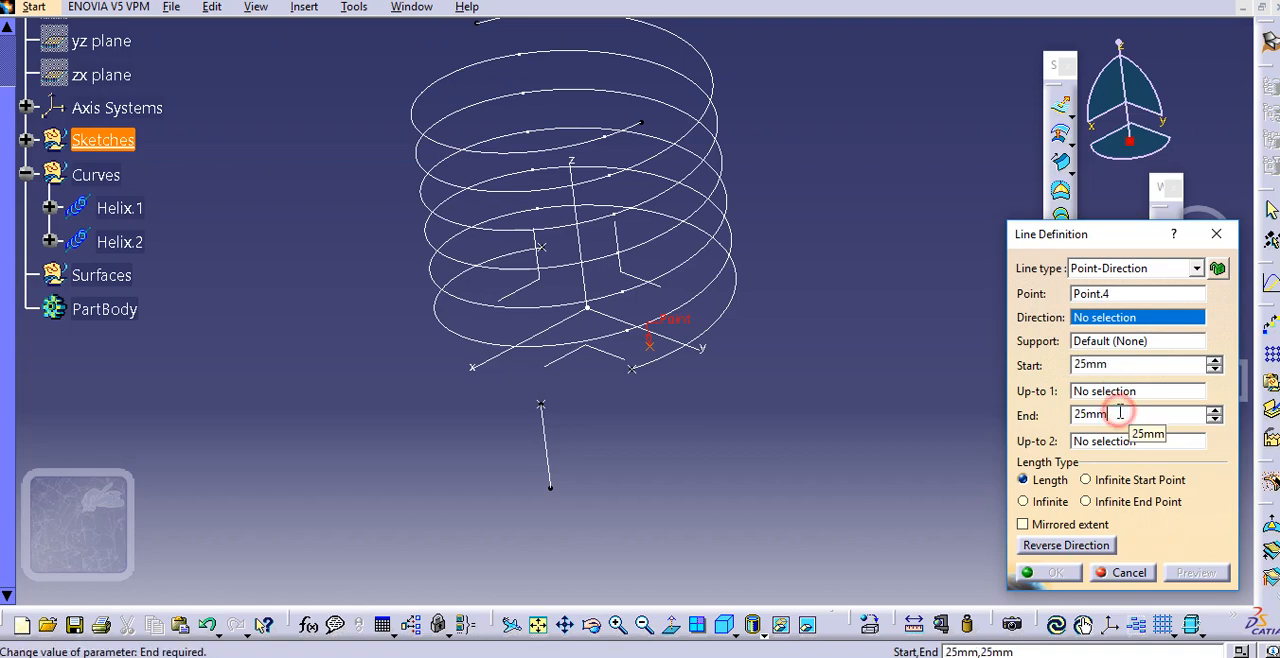
pyautogui.rightClick(1098, 325)
pyautogui.click(1141, 452)
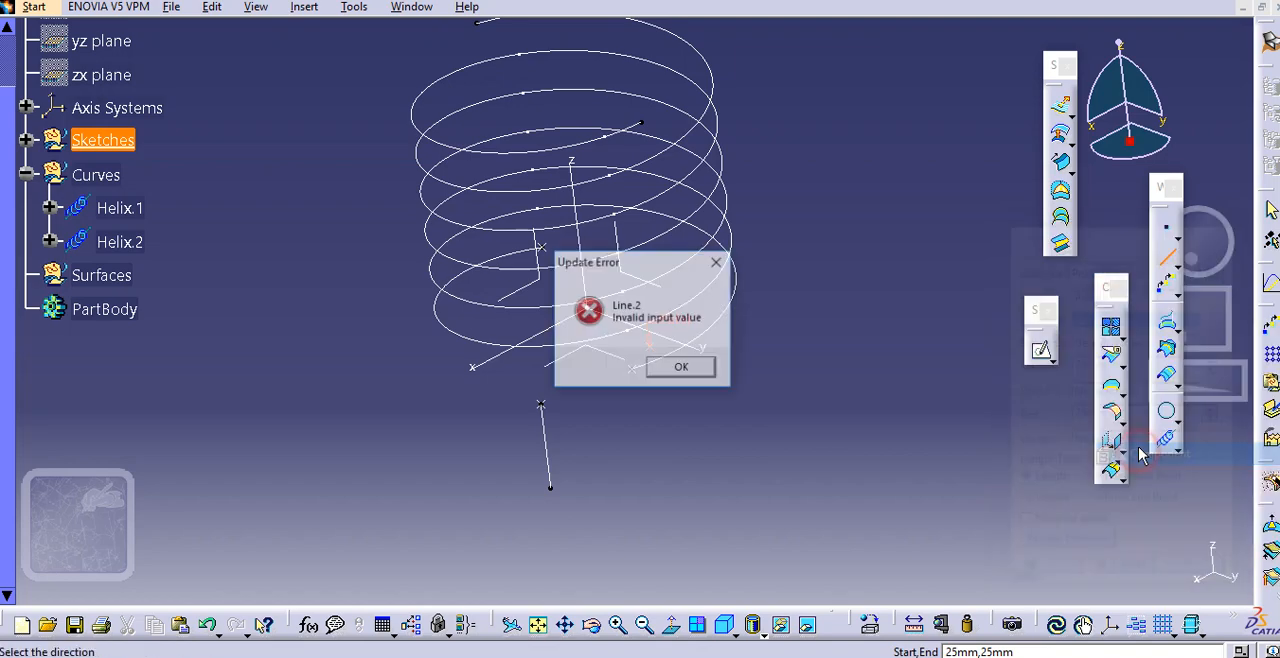
pyautogui.click(692, 365)
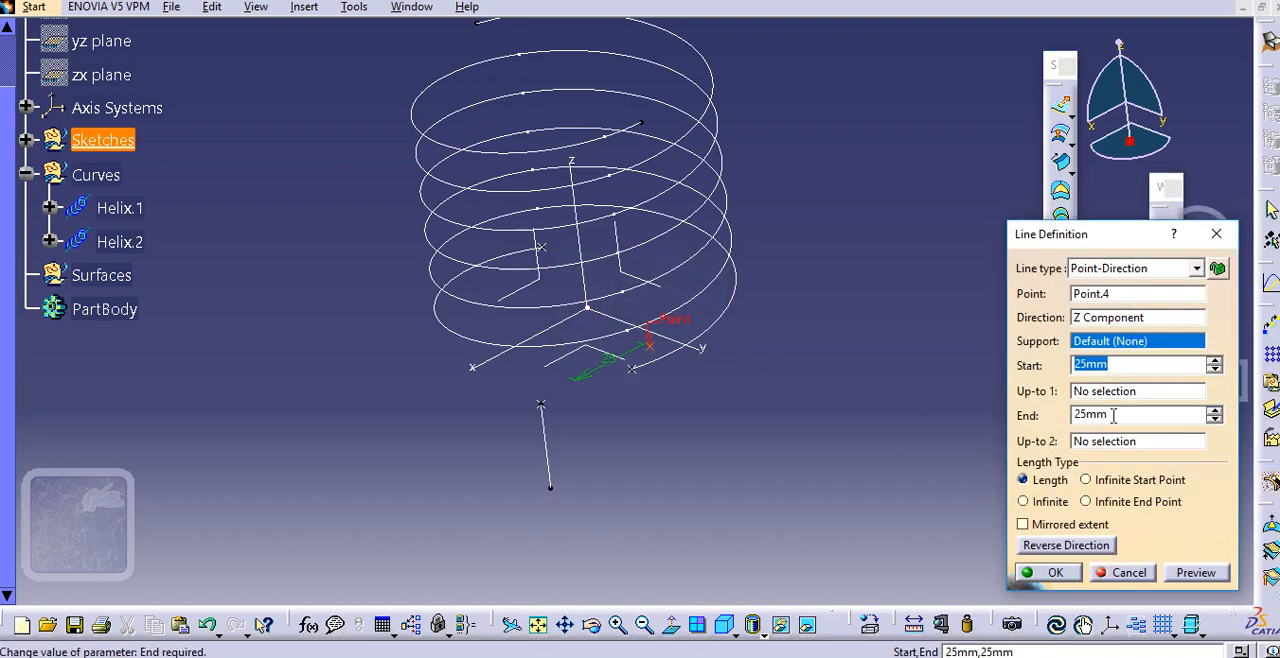
pyautogui.moveTo(1122, 366); pyautogui.dragTo(1036, 375)
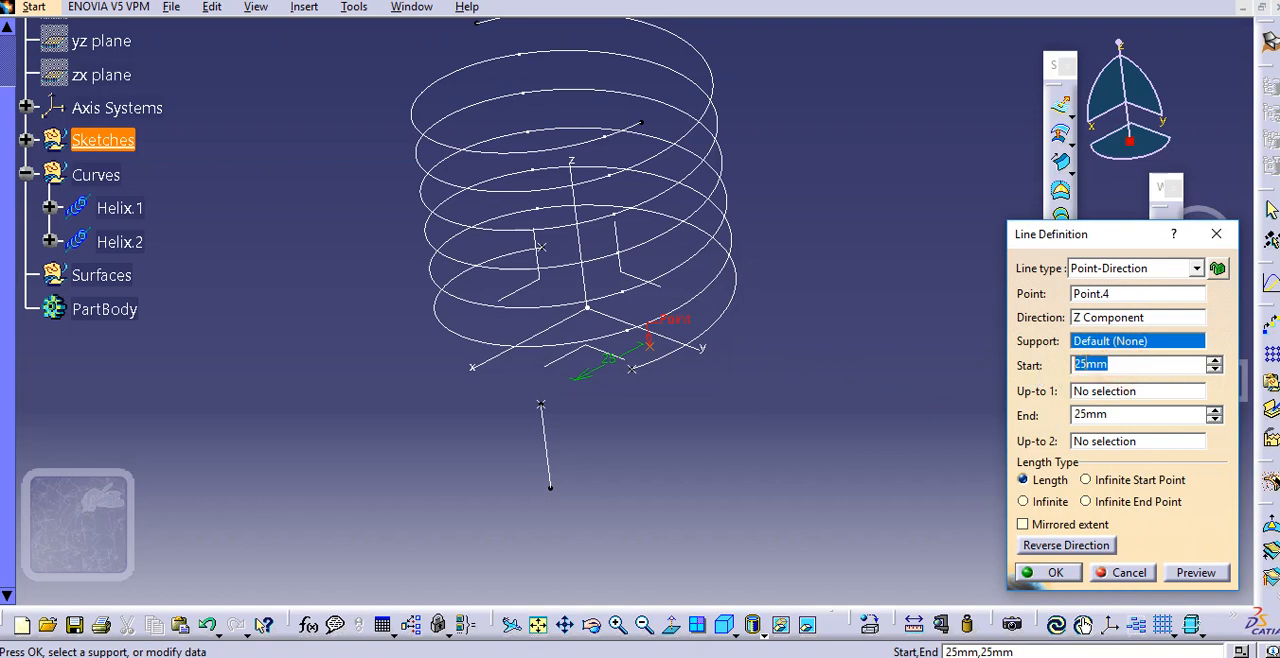
pyautogui.click(1107, 296)
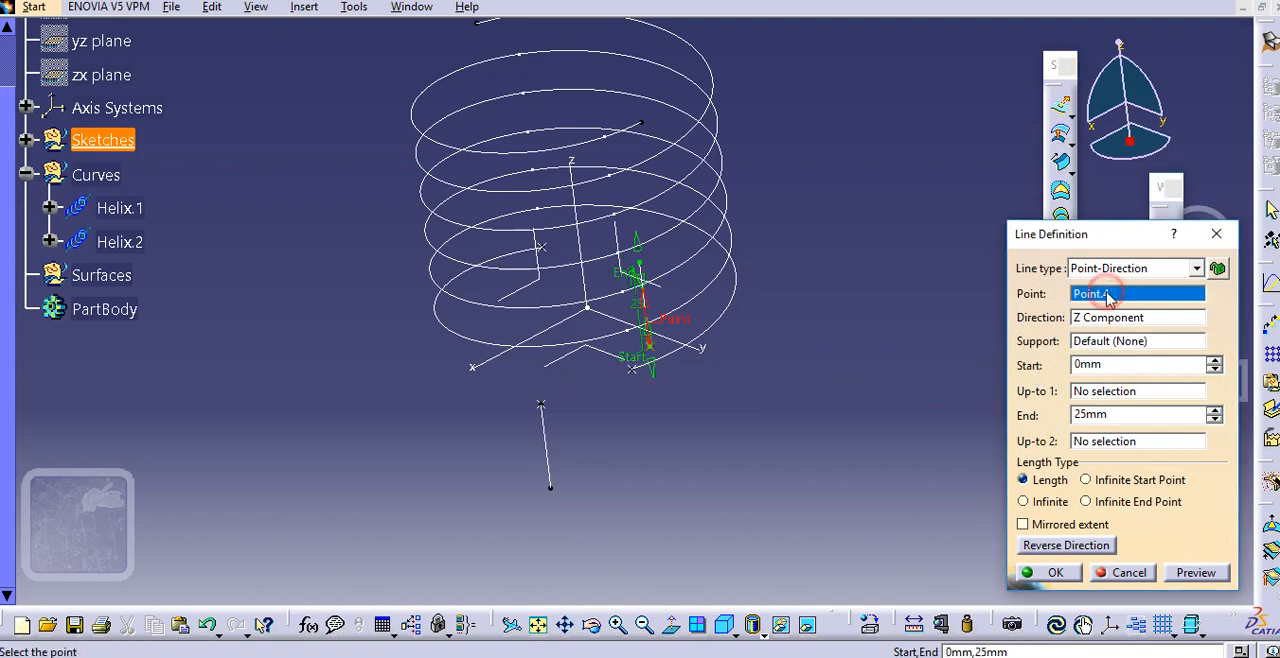
pyautogui.click(1066, 545)
pyautogui.click(1050, 572)
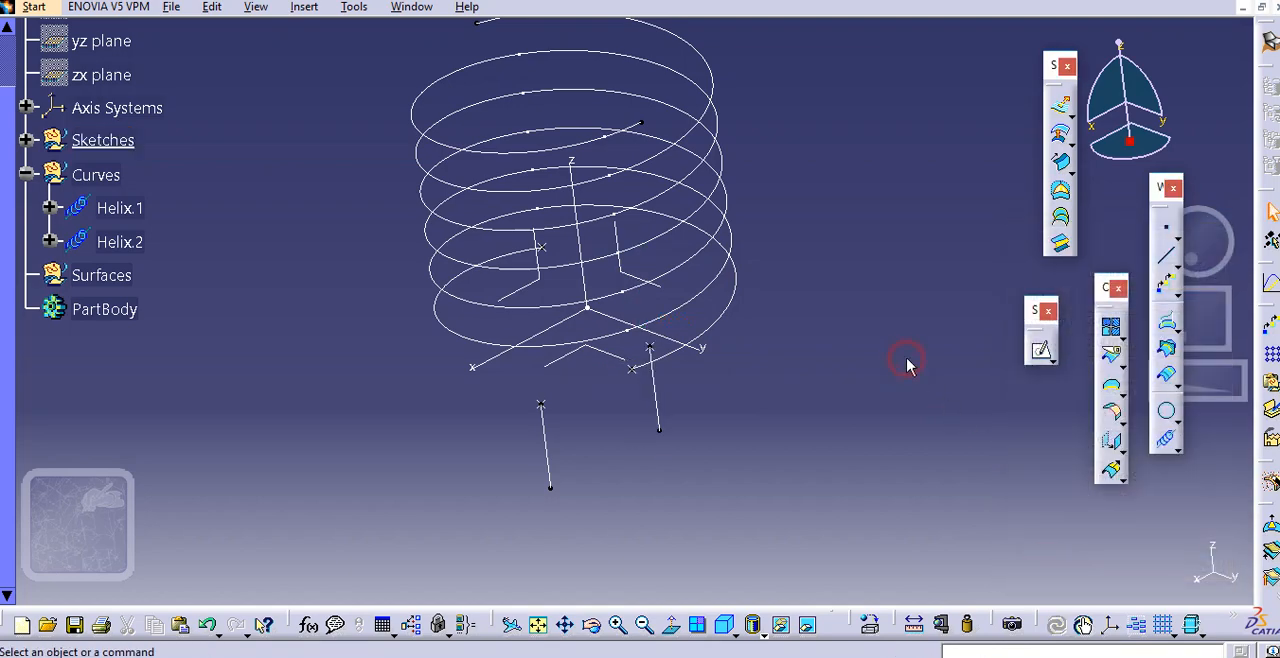
# Define the Curves geometrical set as the in-work object
pyautogui.moveTo(634, 326); pyautogui.dragTo(432, 213, button='middle')
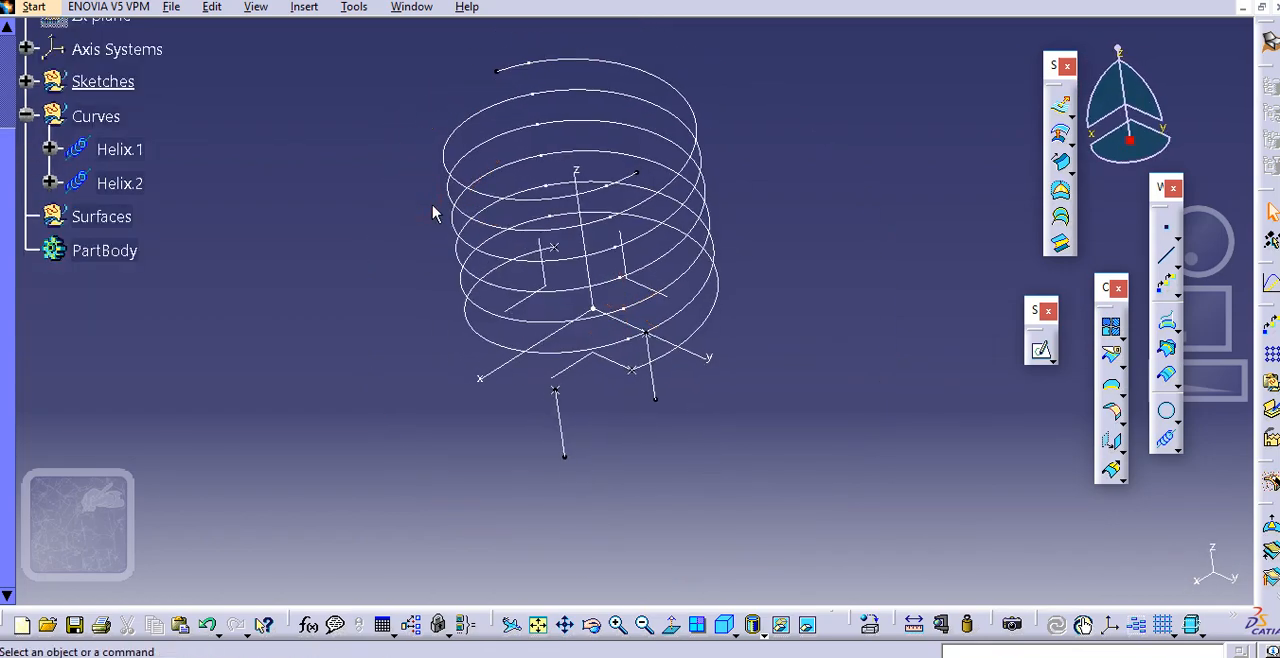
pyautogui.middleClick(432, 213)
pyautogui.rightClick(98, 117)
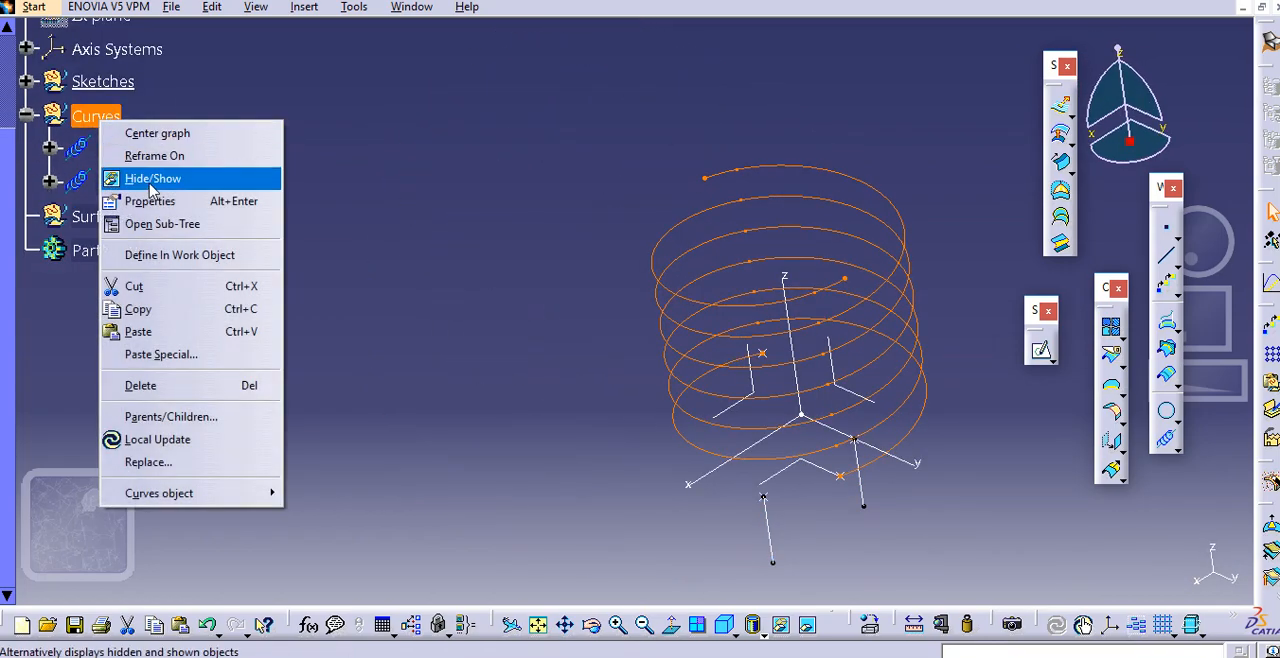
pyautogui.click(180, 255)
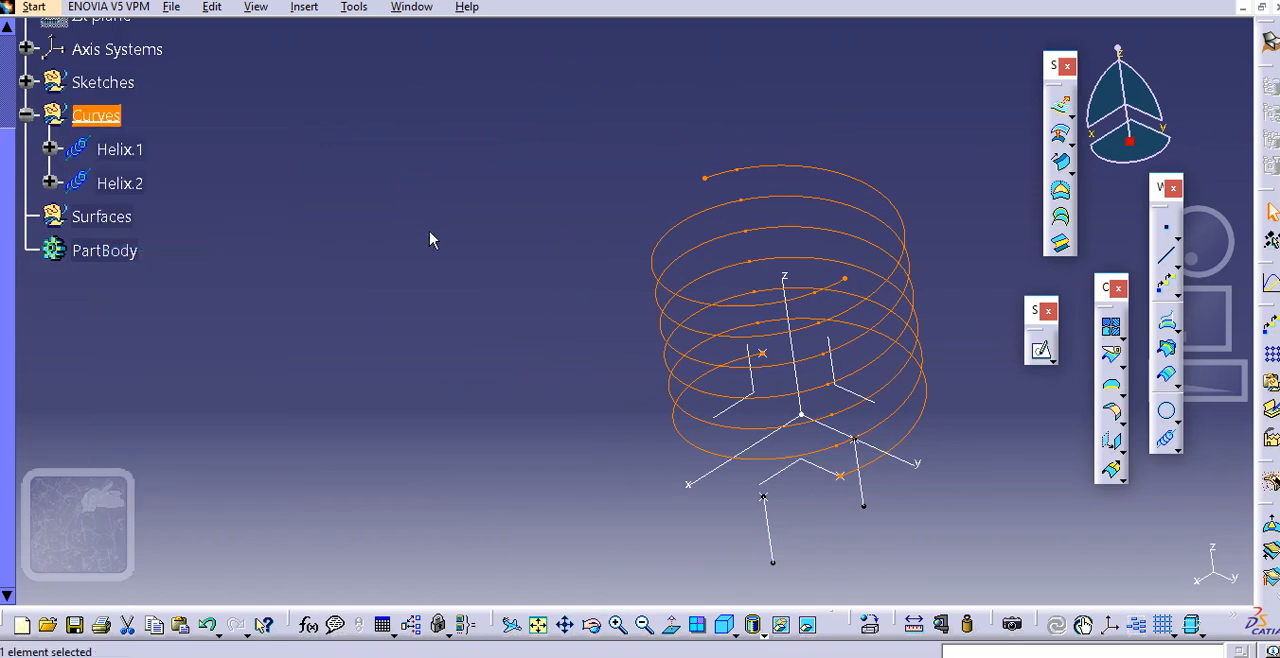
pyautogui.middleClick(430, 233)
pyautogui.scroll(1, 410, 224)
pyautogui.moveTo(394, 218); pyautogui.dragTo(224, 165, button='middle')
pyautogui.click(346, 251)
pyautogui.moveTo(384, 272); pyautogui.dragTo(400, 266, button='middle')
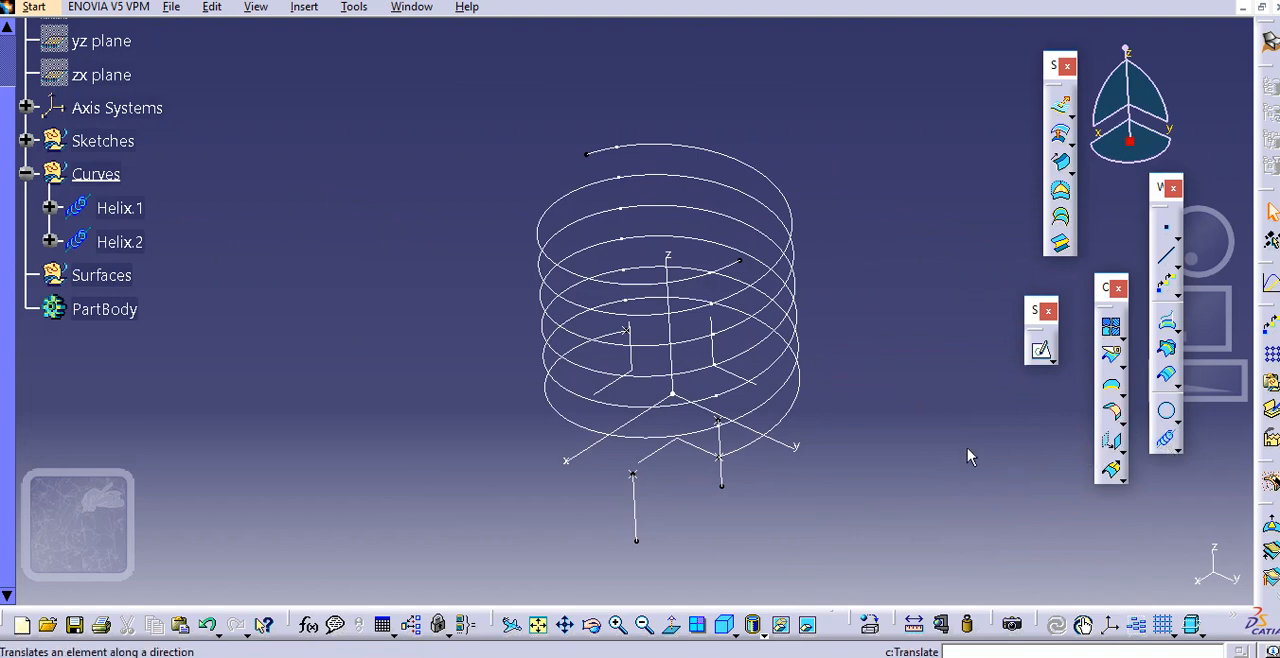
# Start a spline at the upper endpoint of Helix.1, with Helix.1 as the tangent direction
pyautogui.moveTo(969, 451); pyautogui.dragTo(905, 432, button='middle')
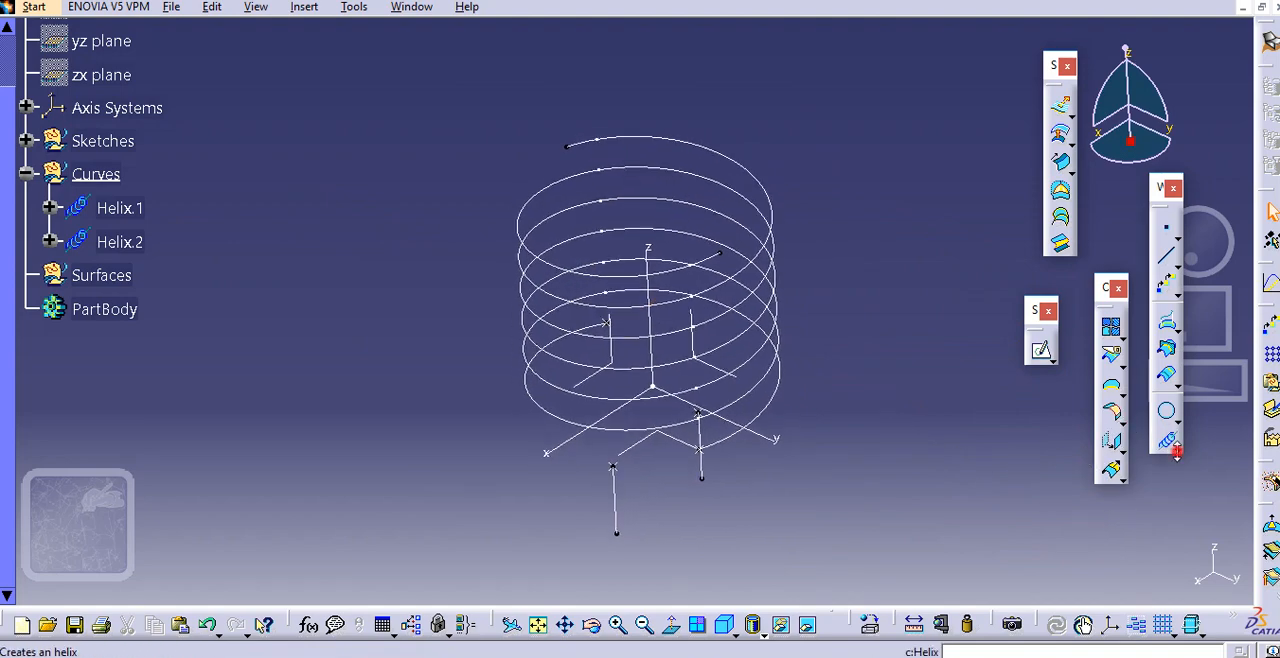
pyautogui.click(1176, 451)
pyautogui.click(1165, 467)
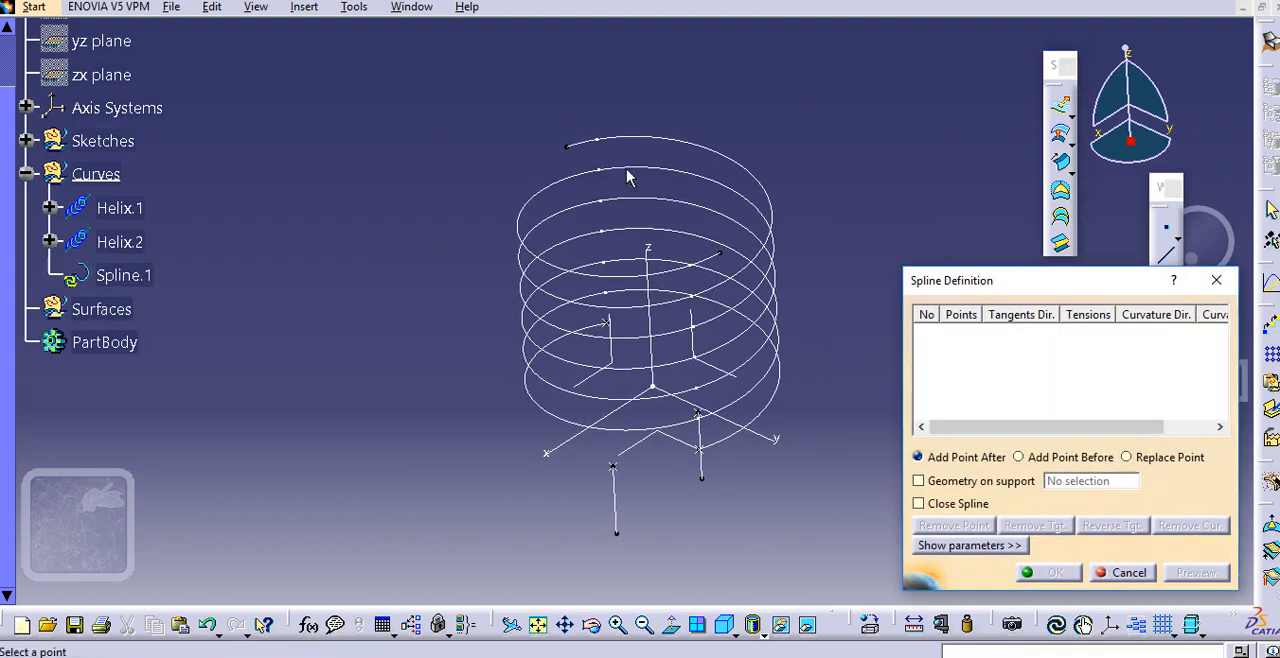
pyautogui.click(567, 145)
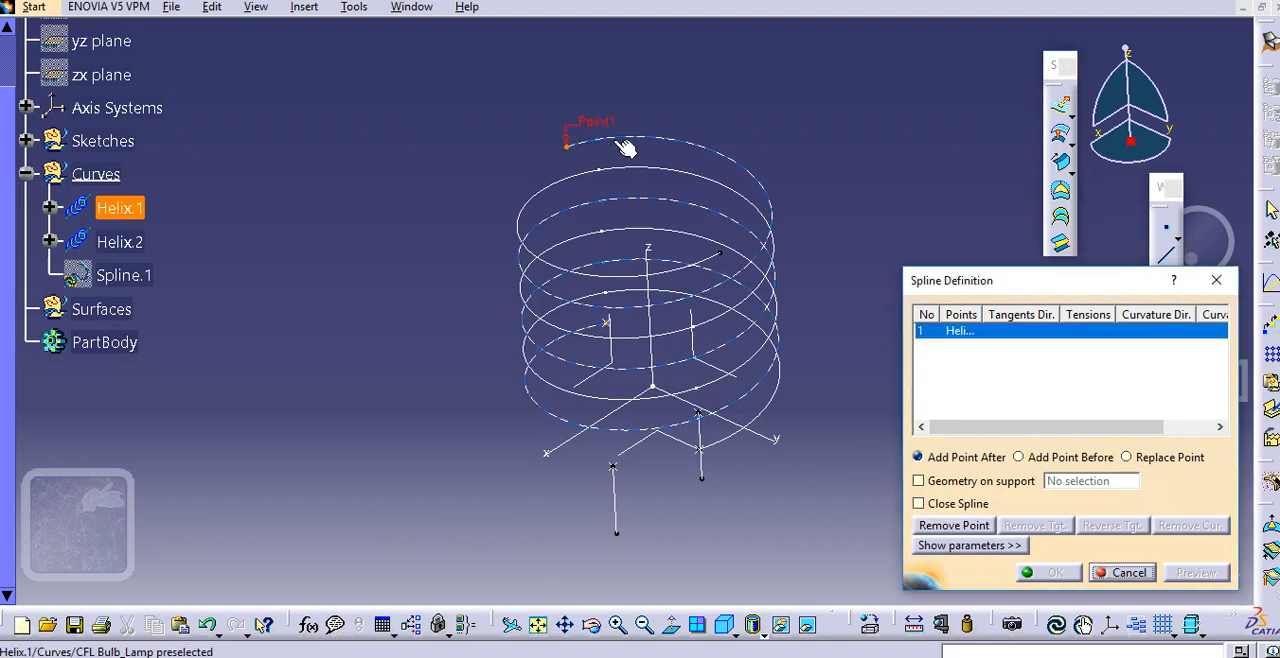
pyautogui.click(625, 147)
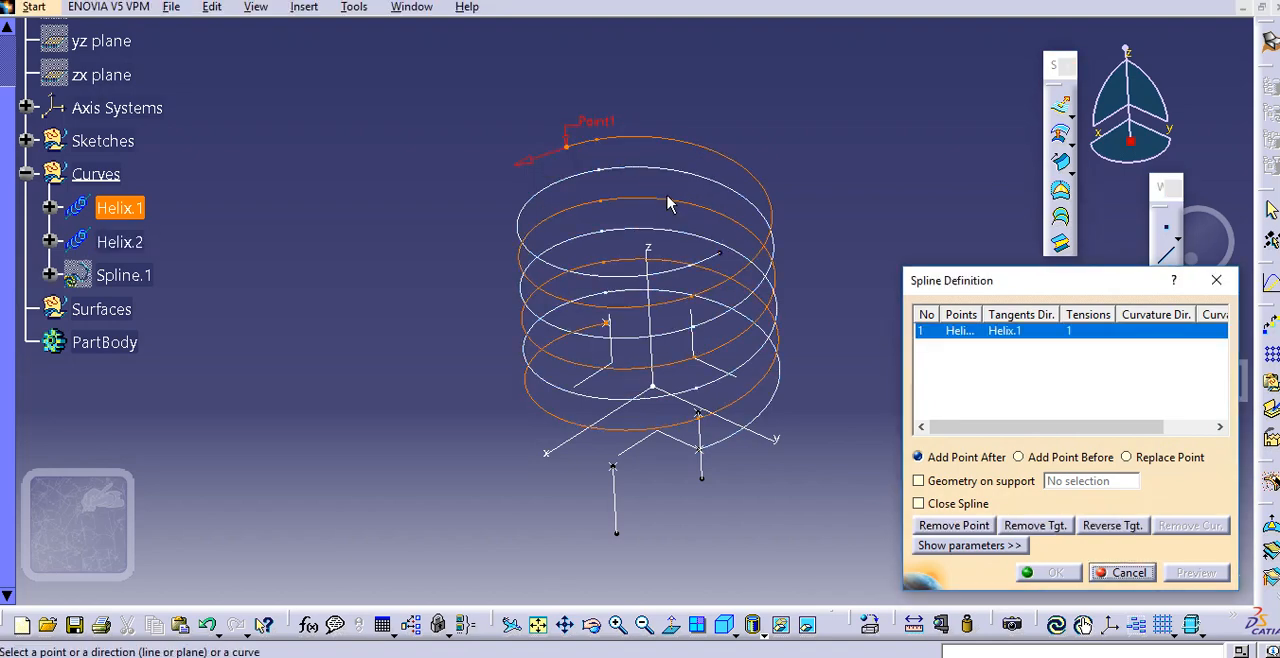
# Add the upper endpoint of Helix.2 to the spline, tangent to Helix.1 with the tangent direction reversed, and create the spline
pyautogui.click(718, 252)
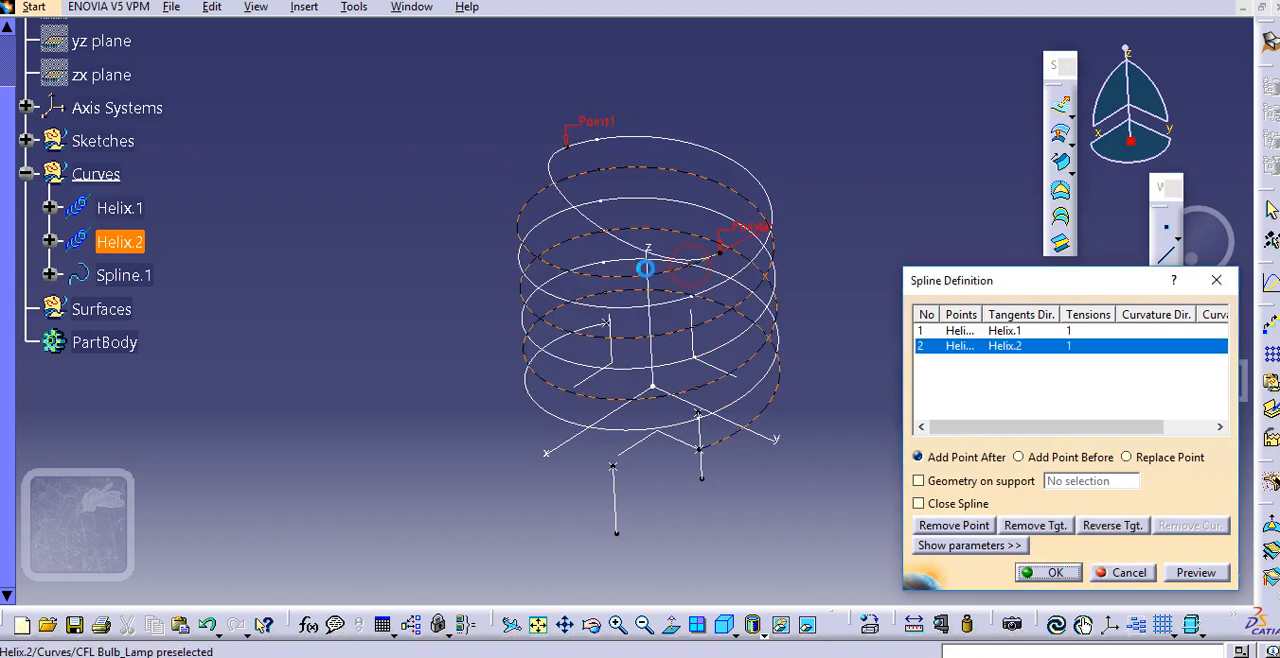
pyautogui.click(597, 264)
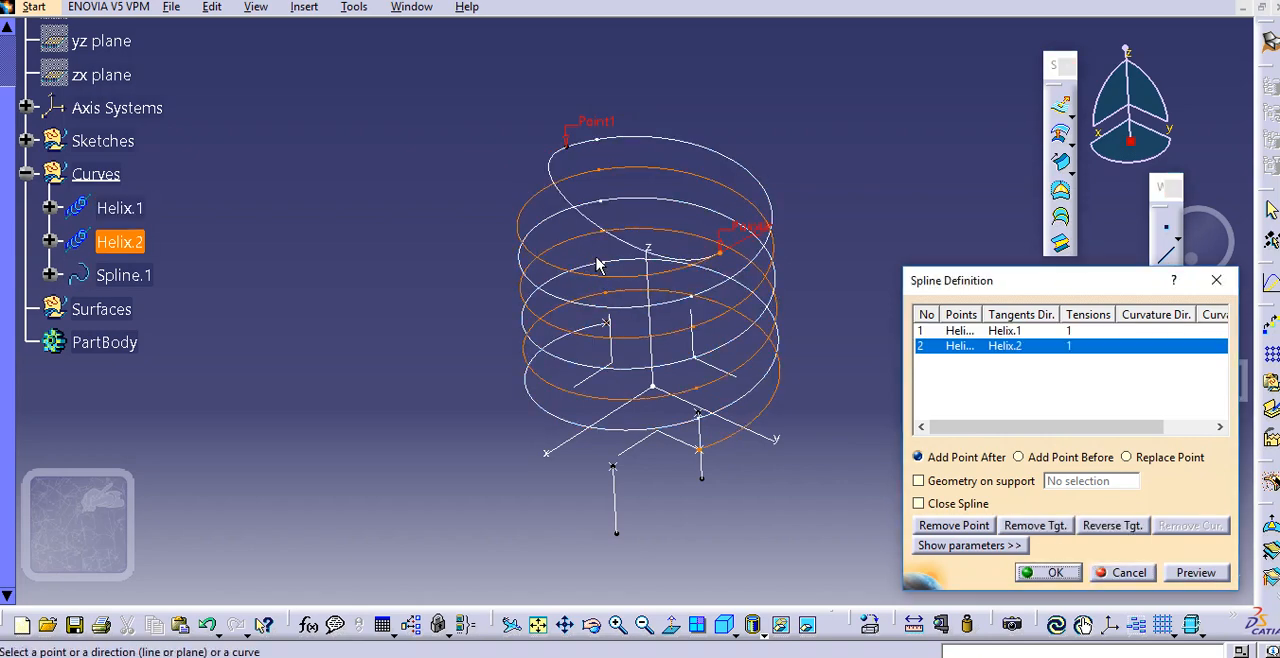
pyautogui.click(750, 233)
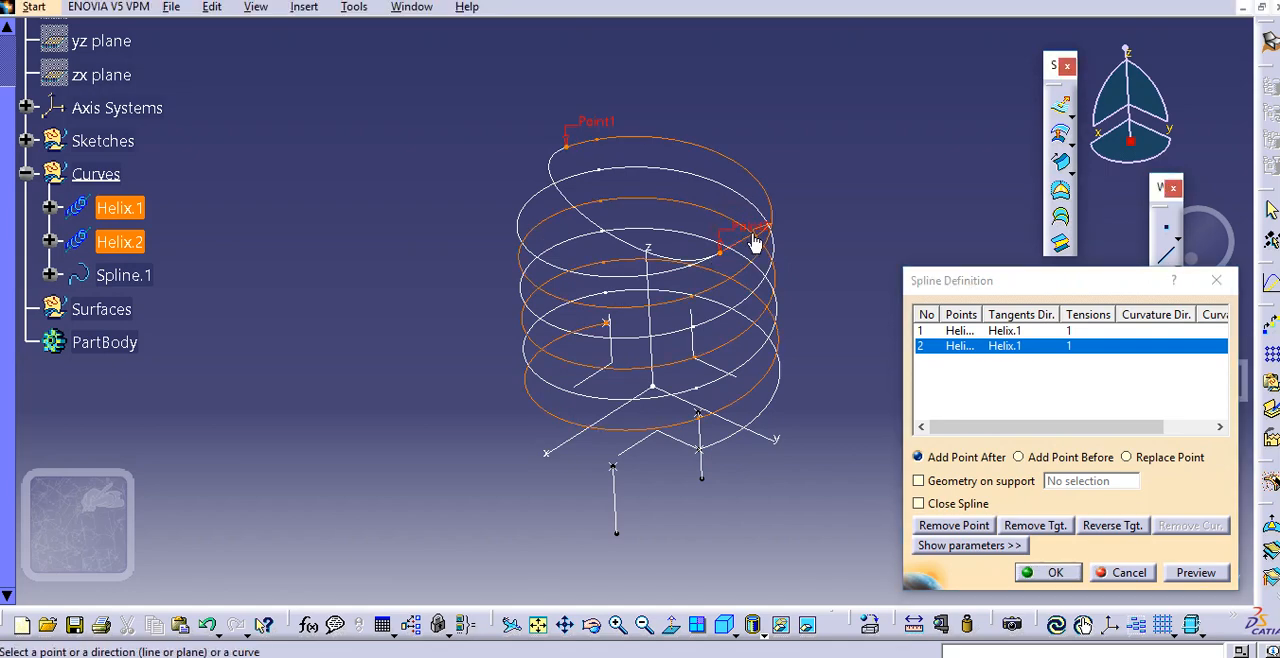
pyautogui.click(750, 236)
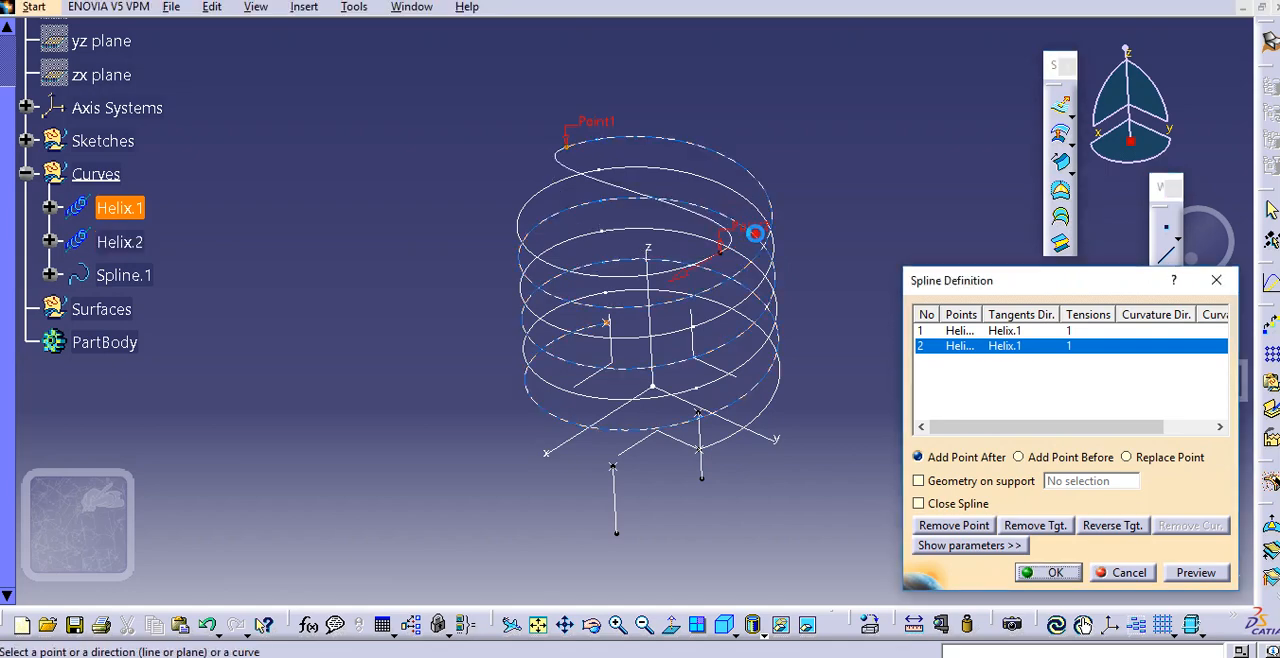
pyautogui.click(1045, 572)
pyautogui.moveTo(697, 316); pyautogui.dragTo(710, 256, button='middle')
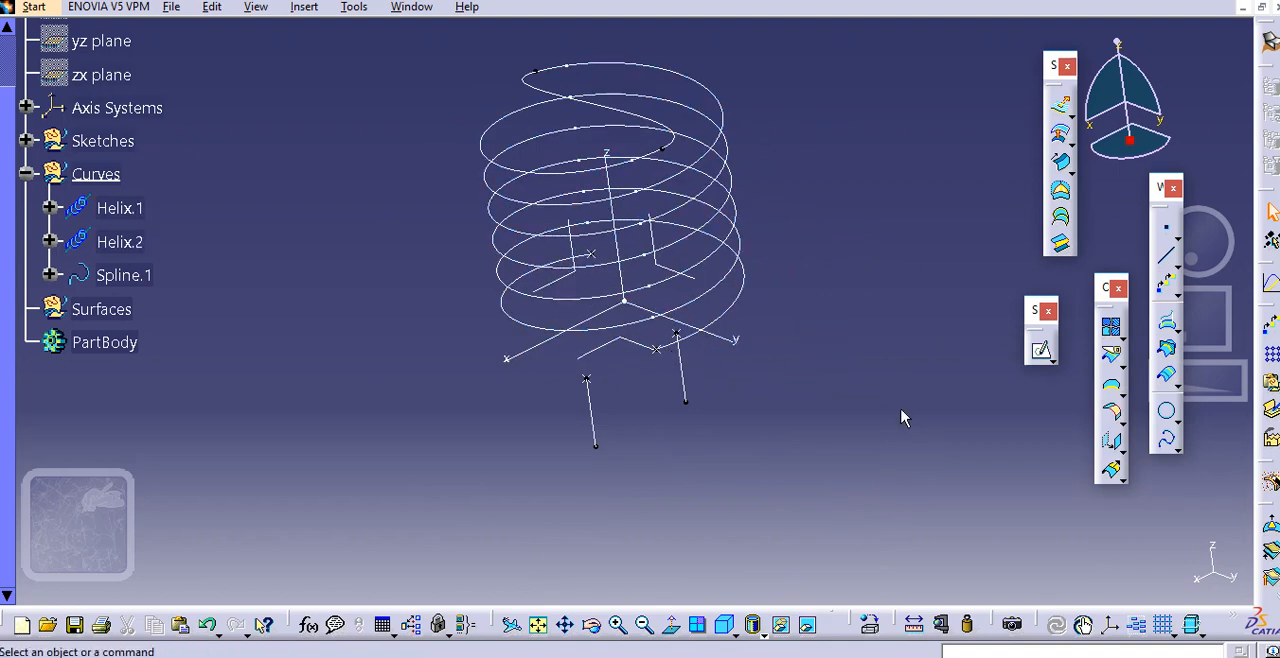
# Start a spline from the lower endpoint of Helix.1, tangent to Helix.1, to the upper end of Line.2, tangent to Line.2
pyautogui.click(1170, 445)
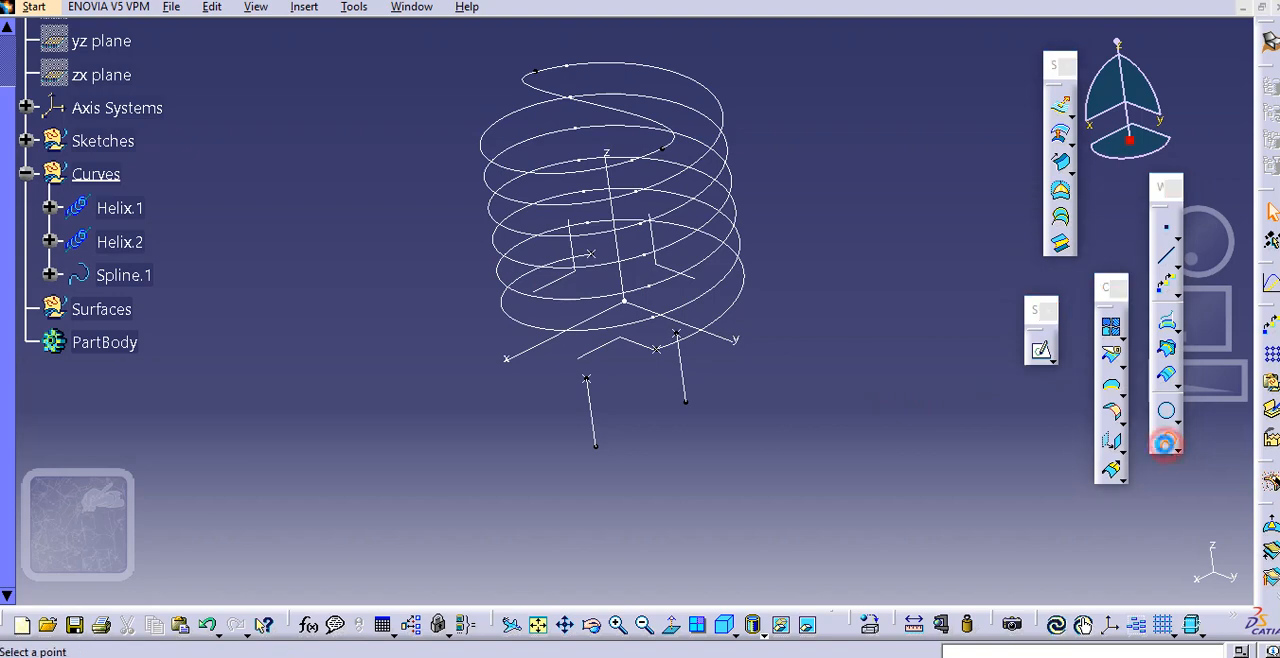
pyautogui.click(591, 252)
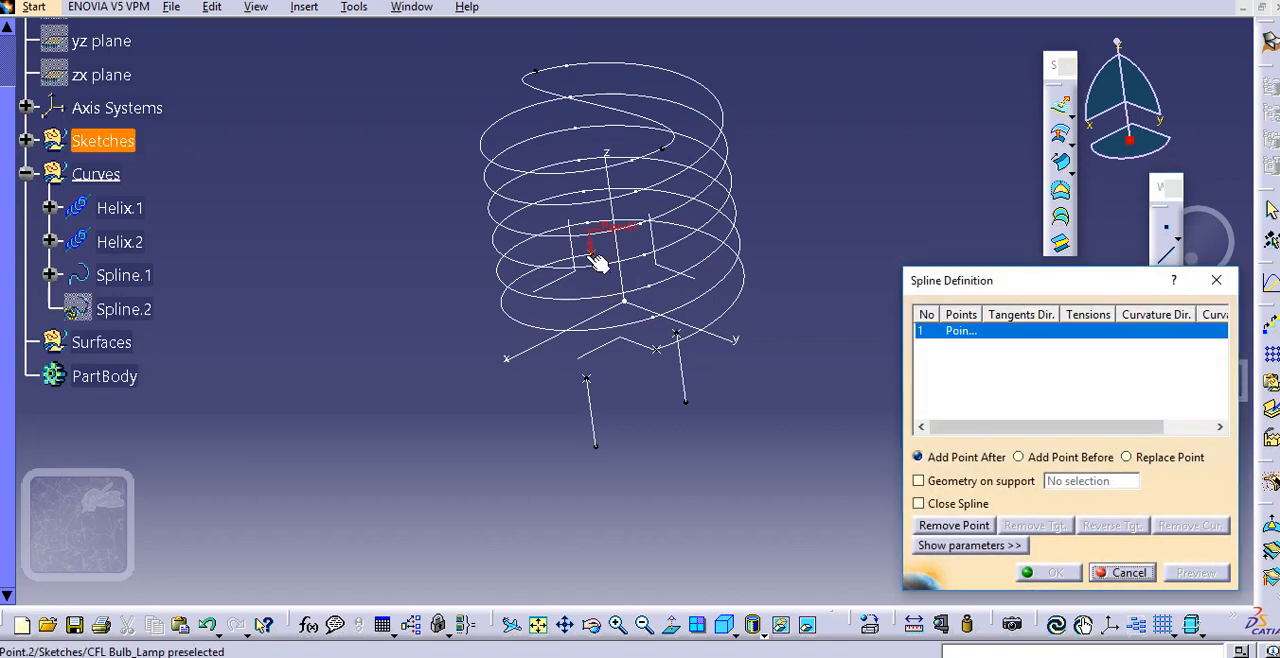
pyautogui.click(578, 265)
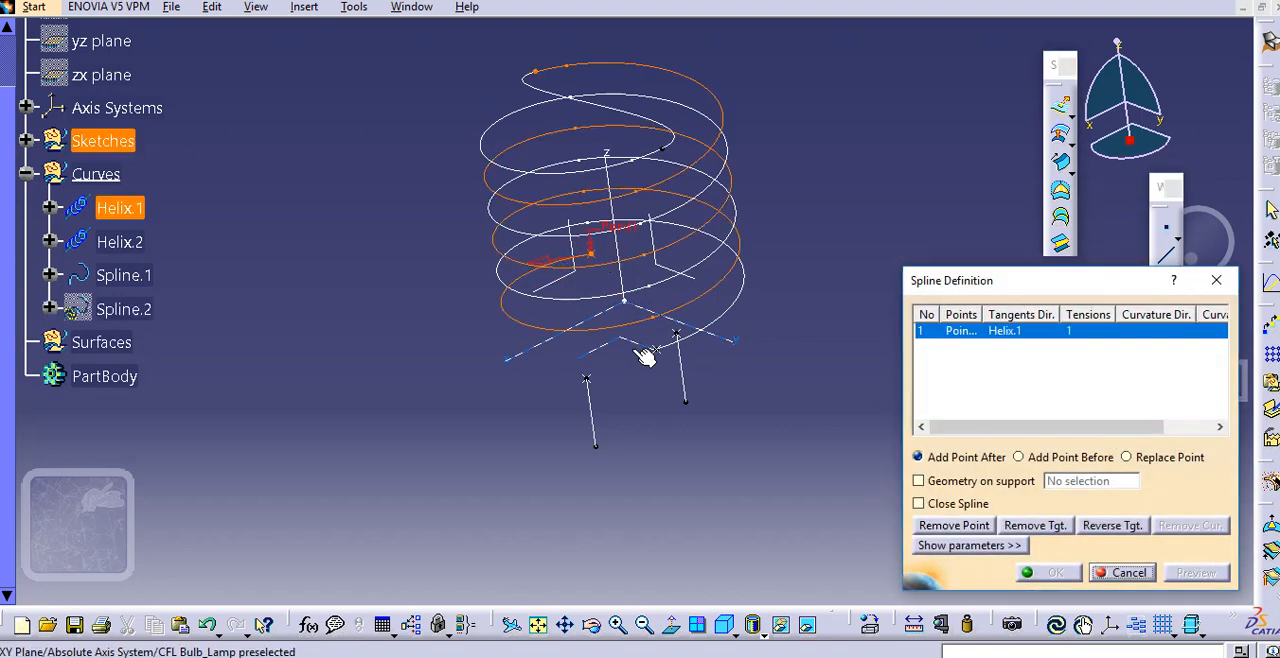
pyautogui.moveTo(646, 354); pyautogui.dragTo(605, 350, button='middle')
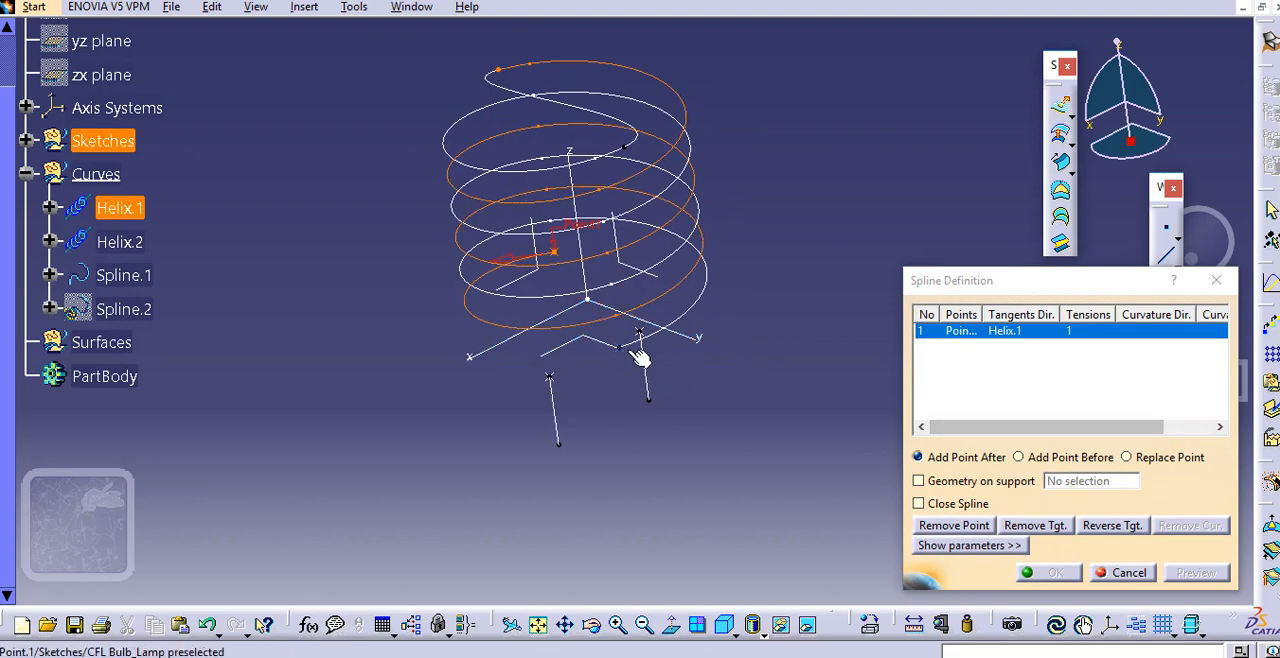
pyautogui.click(650, 340)
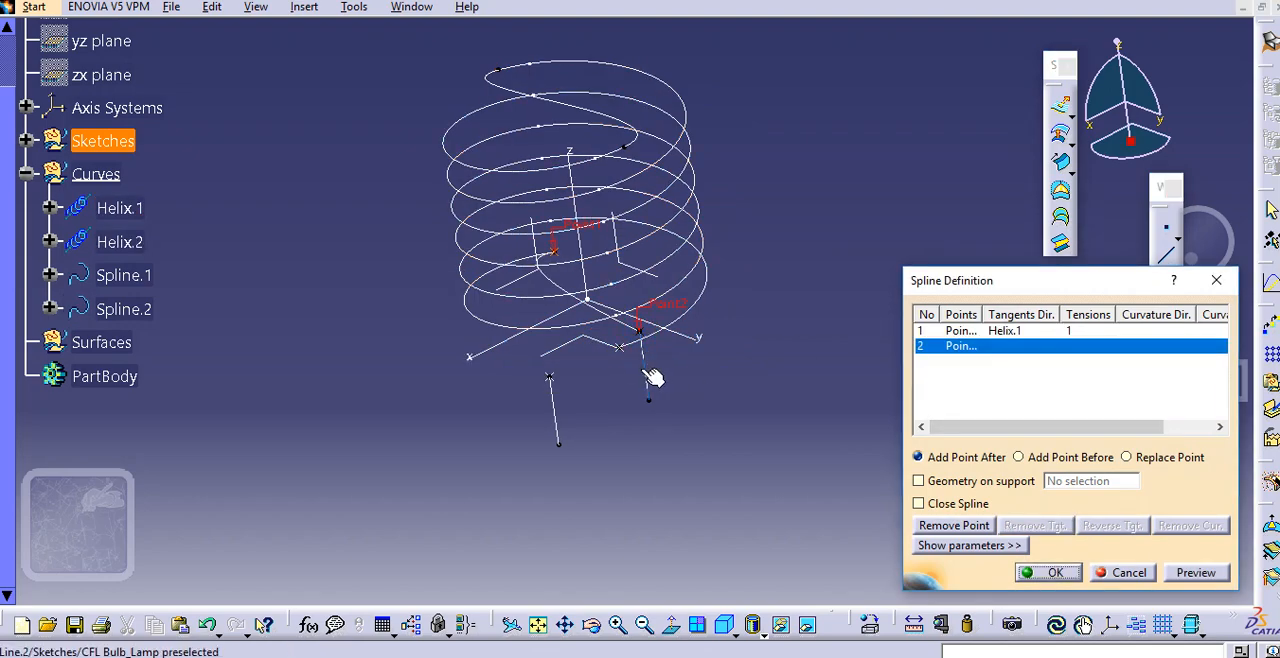
pyautogui.click(644, 368)
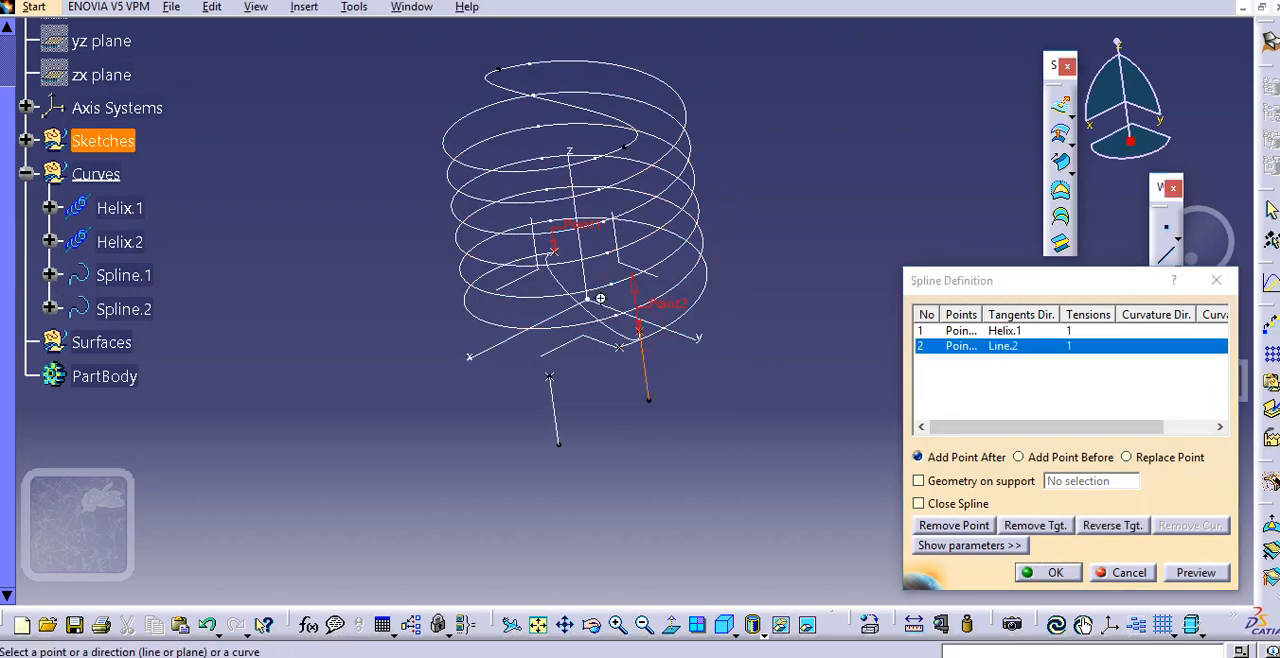
# Reverse the tangent directions at both the Line.2 and Helix.1 ends and create the spline
pyautogui.keyDown('ctrl'); pyautogui.moveTo(595, 296); pyautogui.dragTo(604, 281, button='middle'); pyautogui.keyUp('ctrl')
pyautogui.click(638, 291)
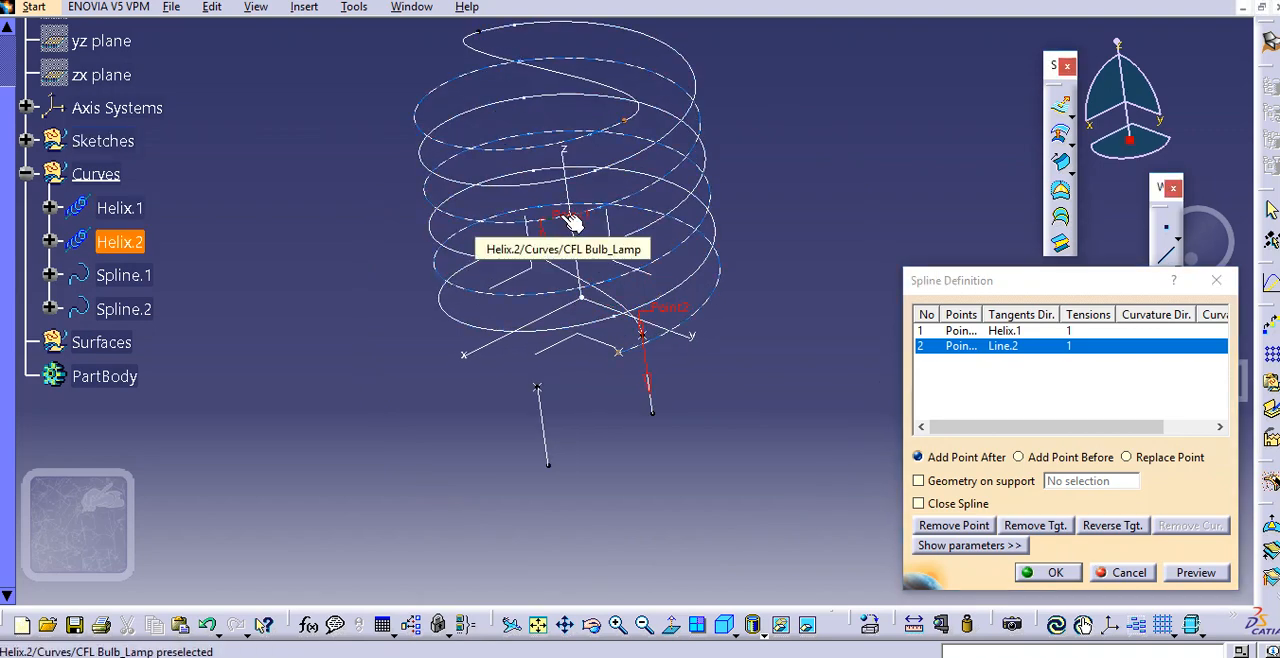
pyautogui.click(545, 235)
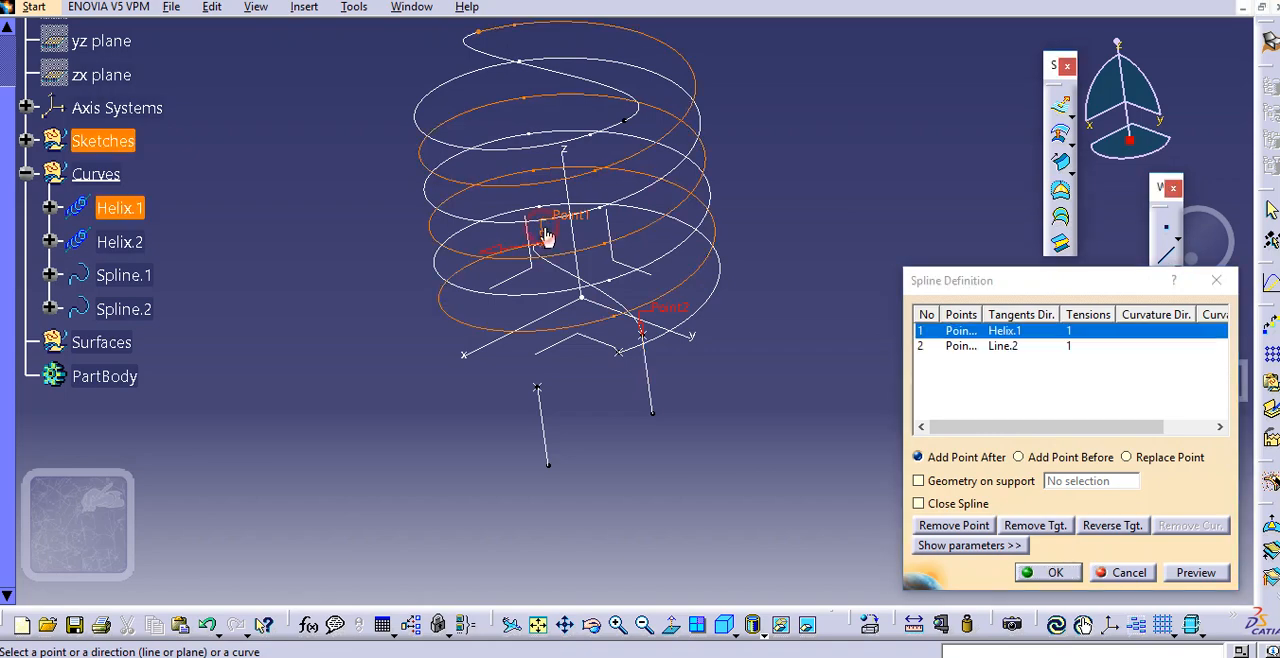
pyautogui.click(487, 256)
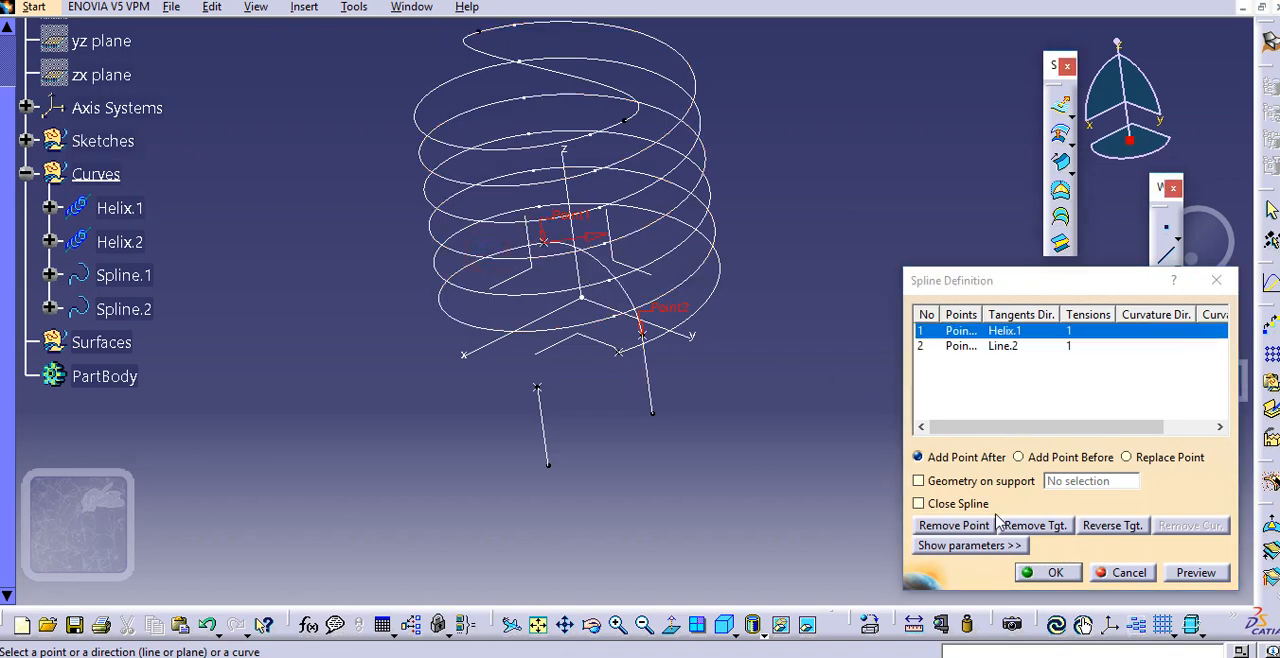
pyautogui.click(1053, 570)
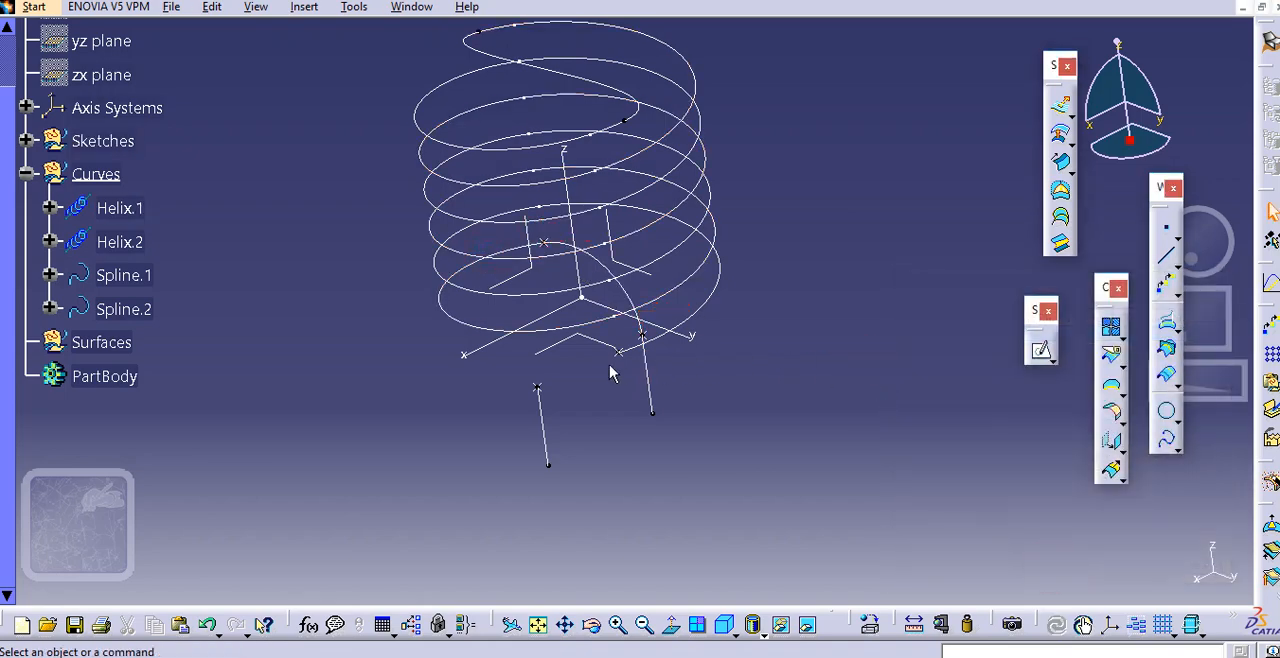
# Start another spline from the lower endpoint of Helix.2, tangent to Helix.2, to the upper end of Line.1, tangent to Line.1
pyautogui.moveTo(612, 373)
pyautogui.mouseDown(button='middle')
pyautogui.moveTo(663, 306)
pyautogui.moveTo(629, 366)
pyautogui.moveTo(740, 378)
pyautogui.mouseUp(button='middle')
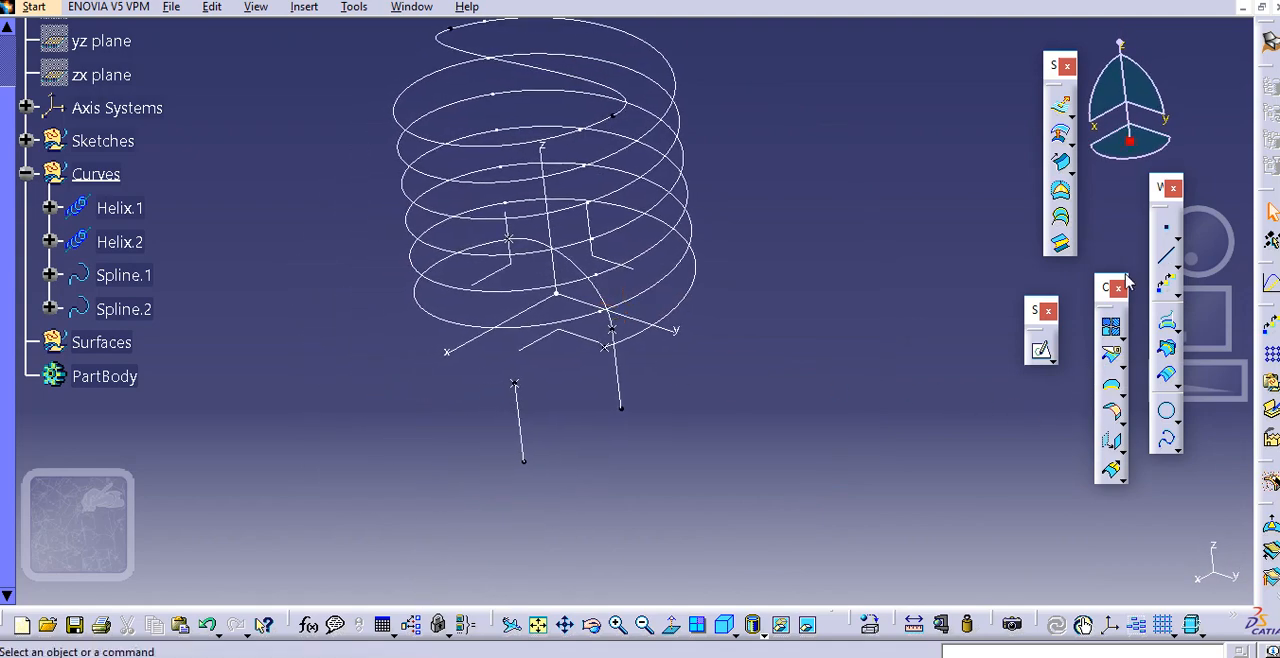
pyautogui.click(1168, 443)
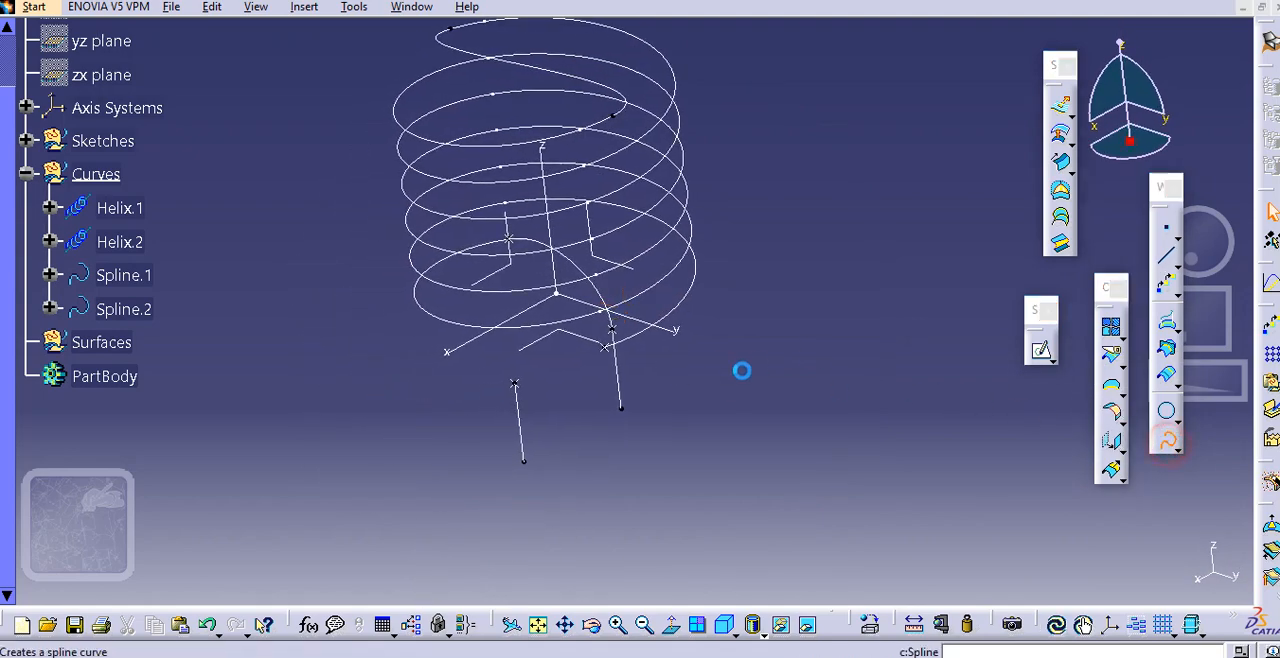
pyautogui.click(611, 351)
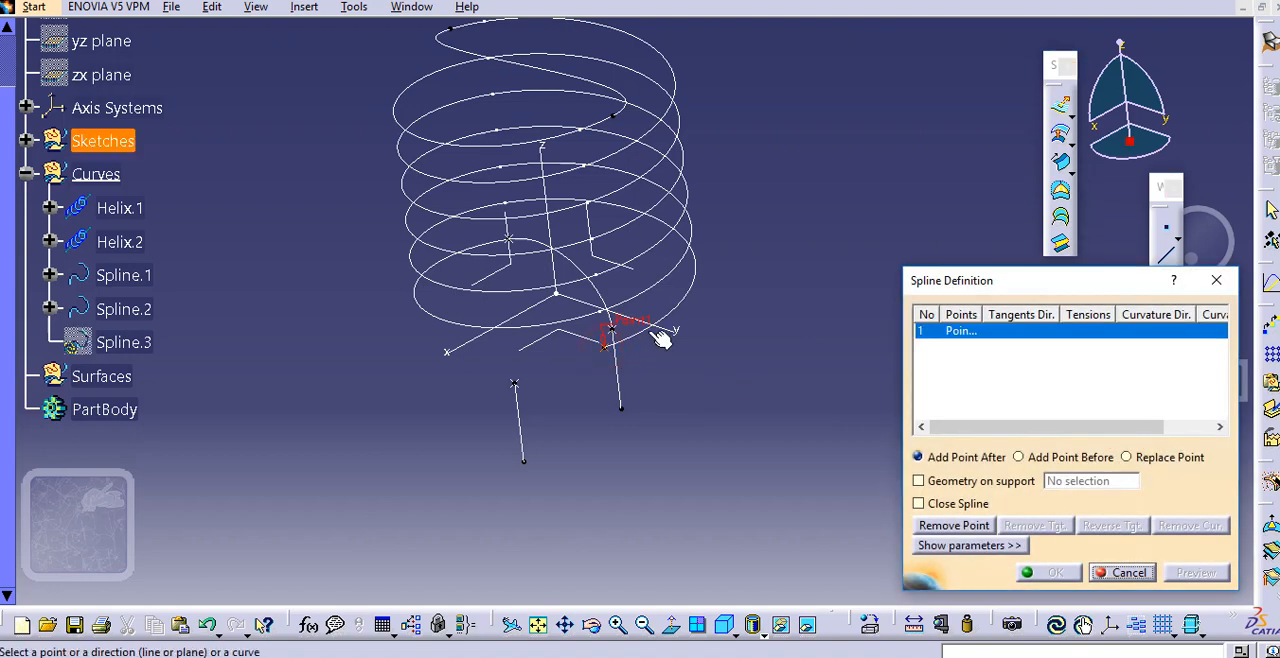
pyautogui.click(514, 381)
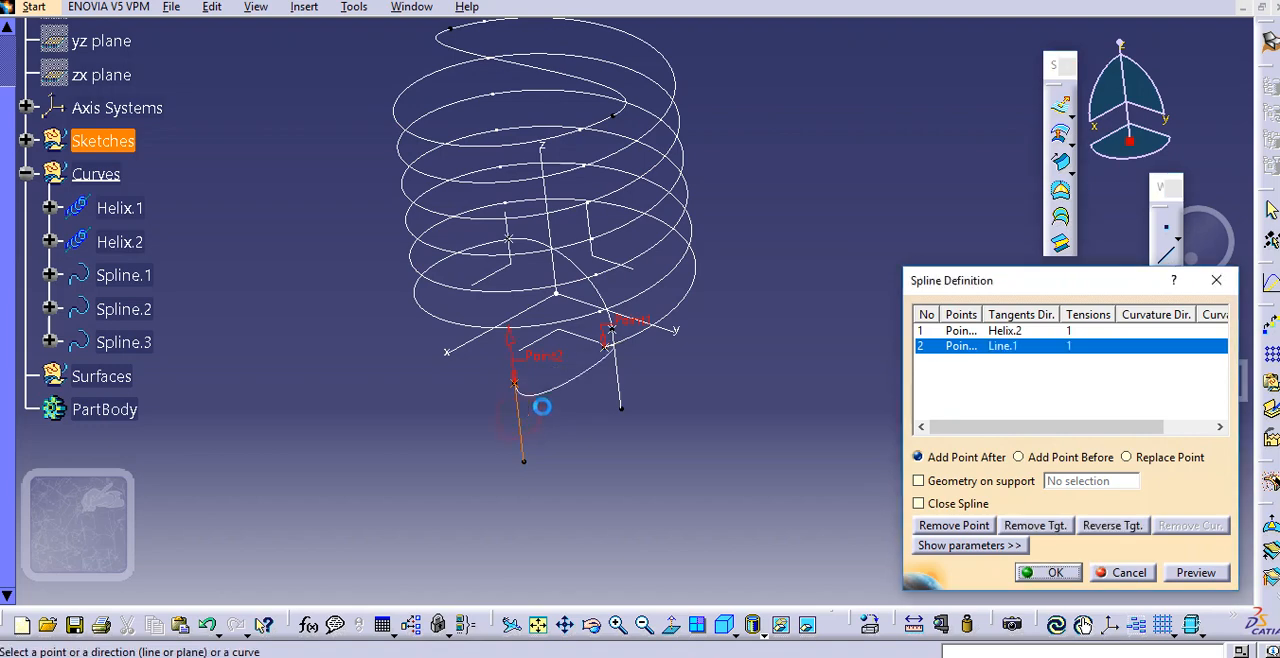
# Reverse the tangent directions at both the Line.1 and Helix.2 ends and create the spline
pyautogui.moveTo(561, 405); pyautogui.dragTo(564, 350, button='middle')
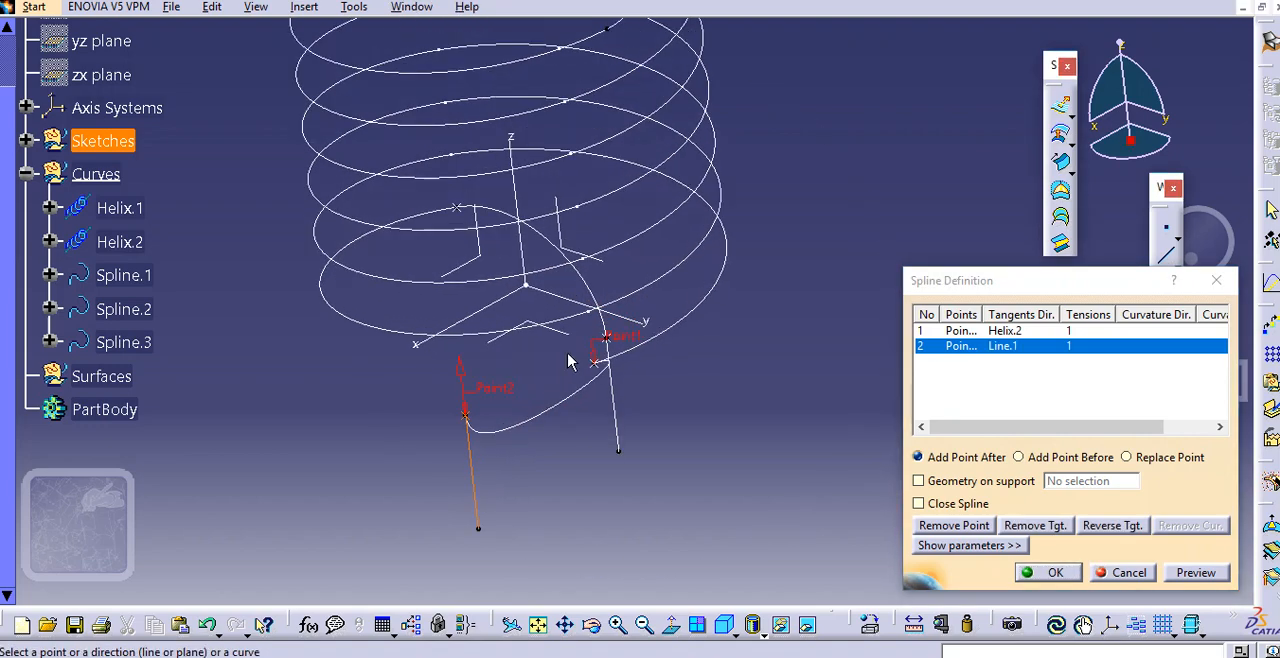
pyautogui.click(457, 373)
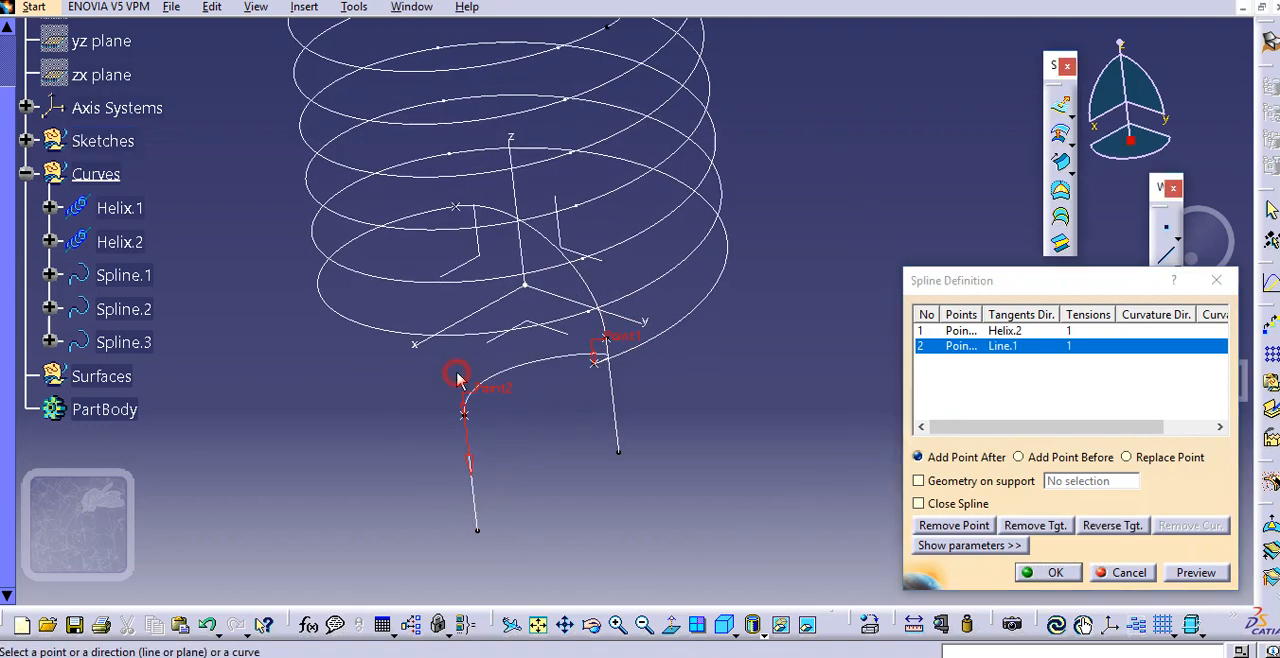
pyautogui.click(623, 333)
pyautogui.click(645, 358)
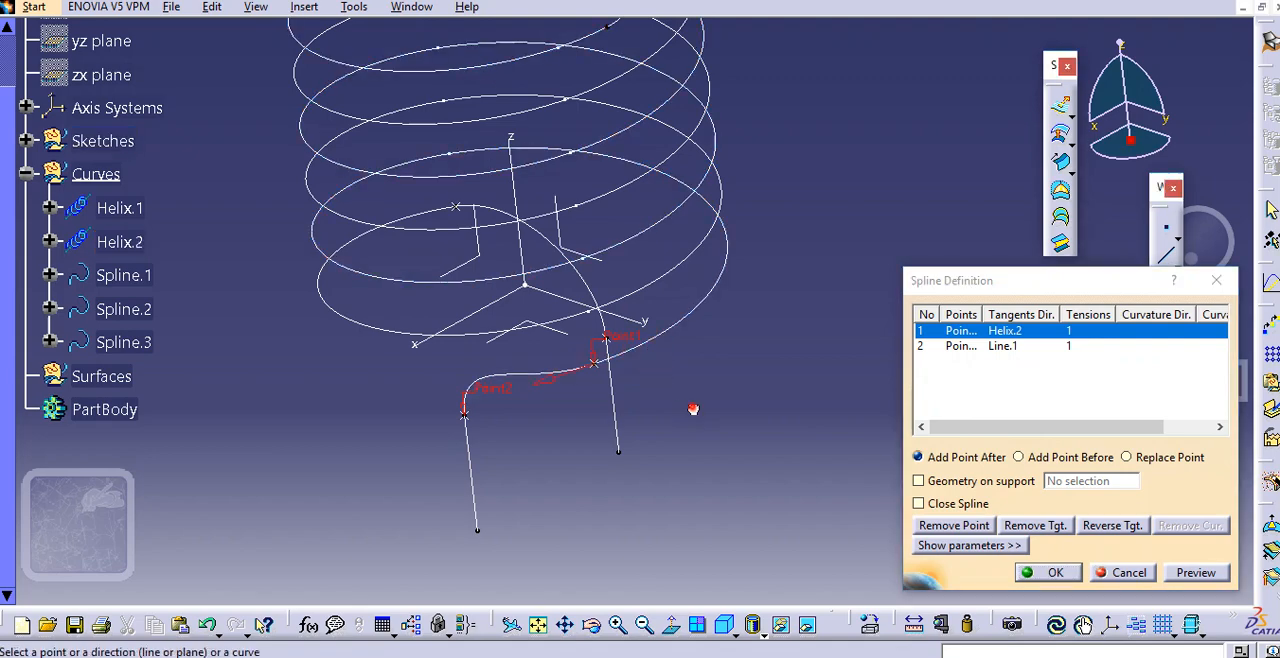
pyautogui.click(1050, 572)
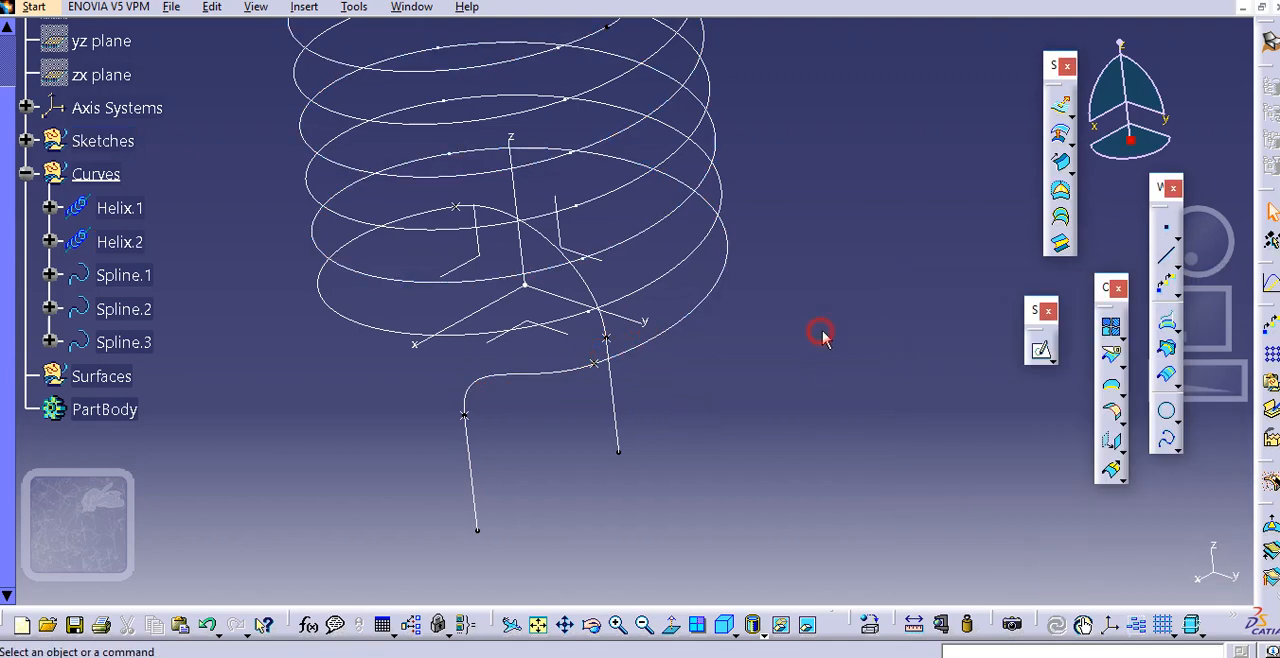
# Examine the two lower connecting splines and tube-end lines from several angles, ending in the isometric view
pyautogui.moveTo(822, 333); pyautogui.dragTo(829, 420, button='middle')
pyautogui.moveTo(500, 358); pyautogui.dragTo(744, 302, button='middle')
pyautogui.click(723, 624)
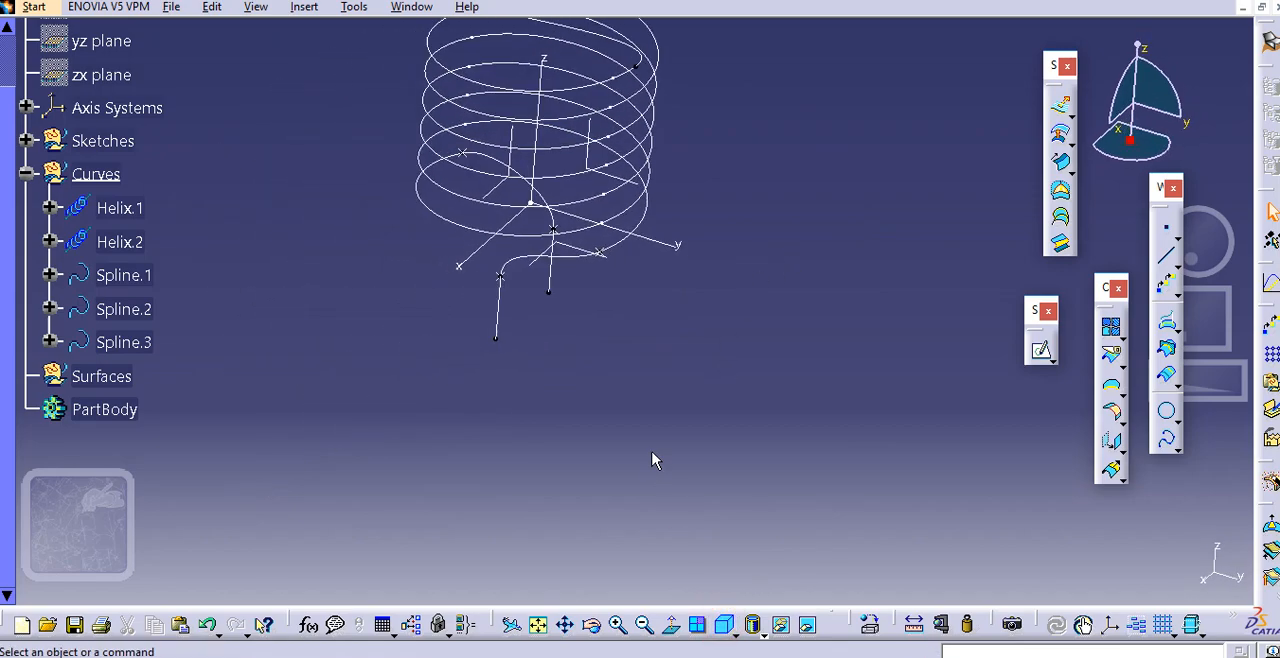
pyautogui.moveTo(517, 163); pyautogui.dragTo(940, 306, button='middle')
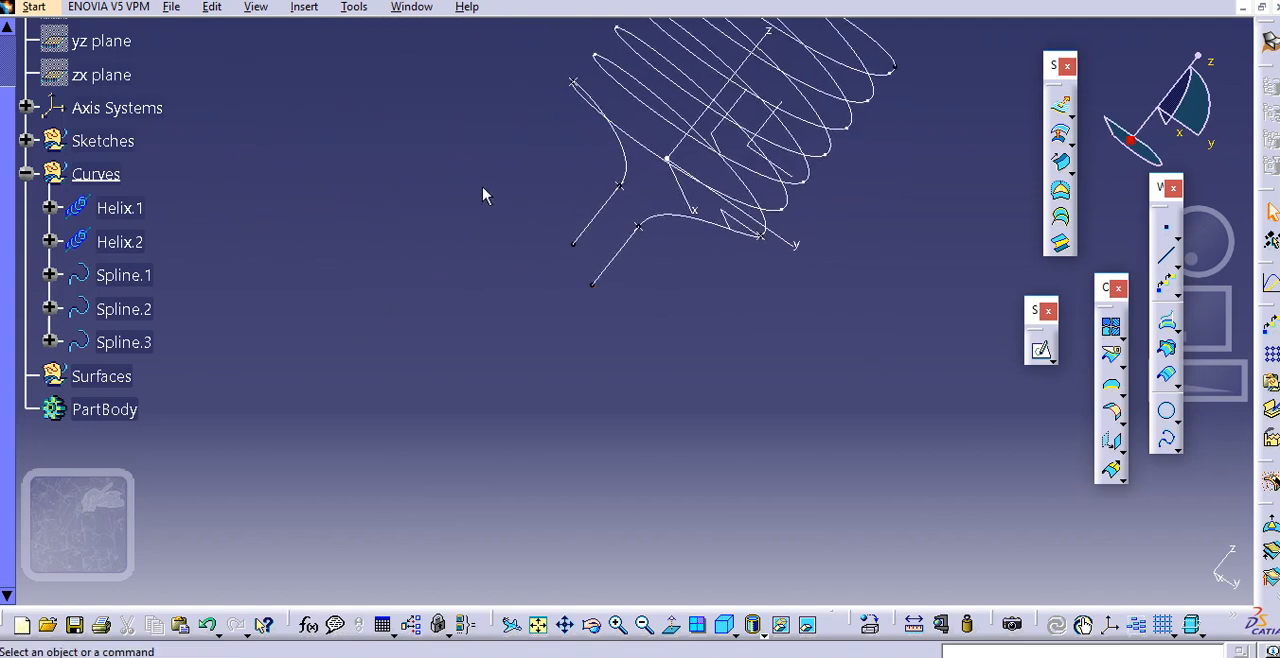
pyautogui.moveTo(482, 189); pyautogui.dragTo(335, 330, button='middle')
pyautogui.moveTo(438, 198)
pyautogui.mouseDown(button='middle')
pyautogui.moveTo(460, 268)
pyautogui.moveTo(458, 186)
pyautogui.mouseUp(button='middle')
pyautogui.scroll(-1, 573, 247)
pyautogui.moveTo(573, 247); pyautogui.dragTo(622, 334, button='middle')
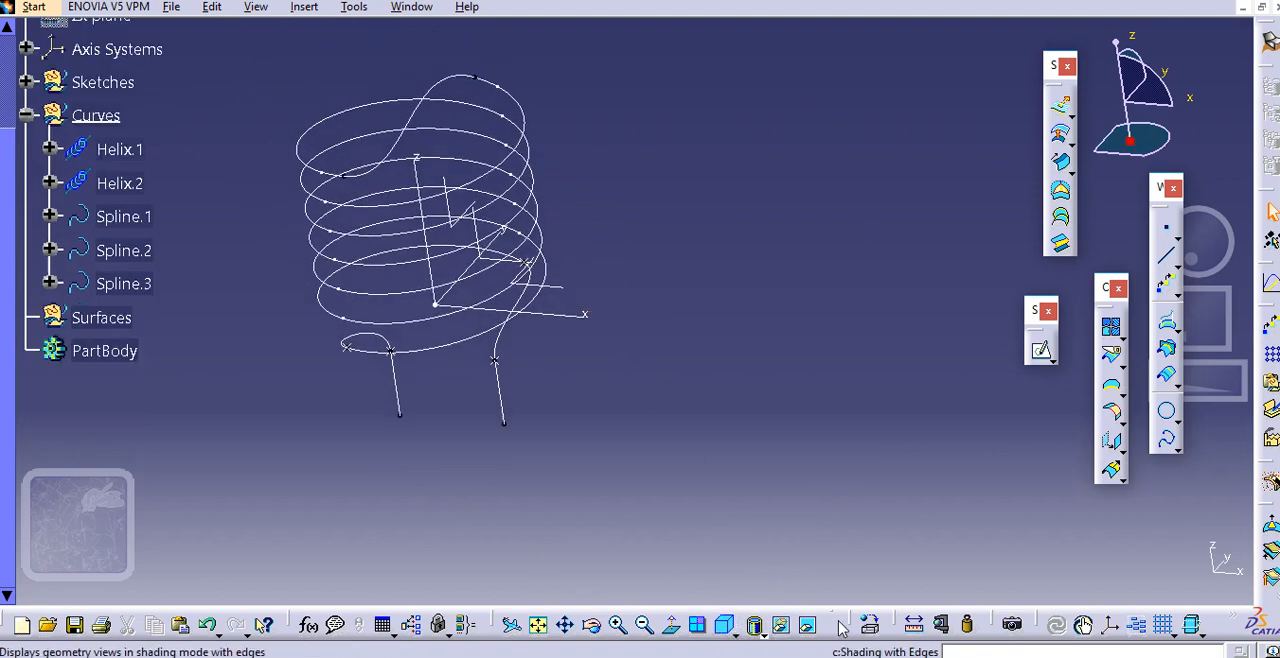
pyautogui.click(730, 628)
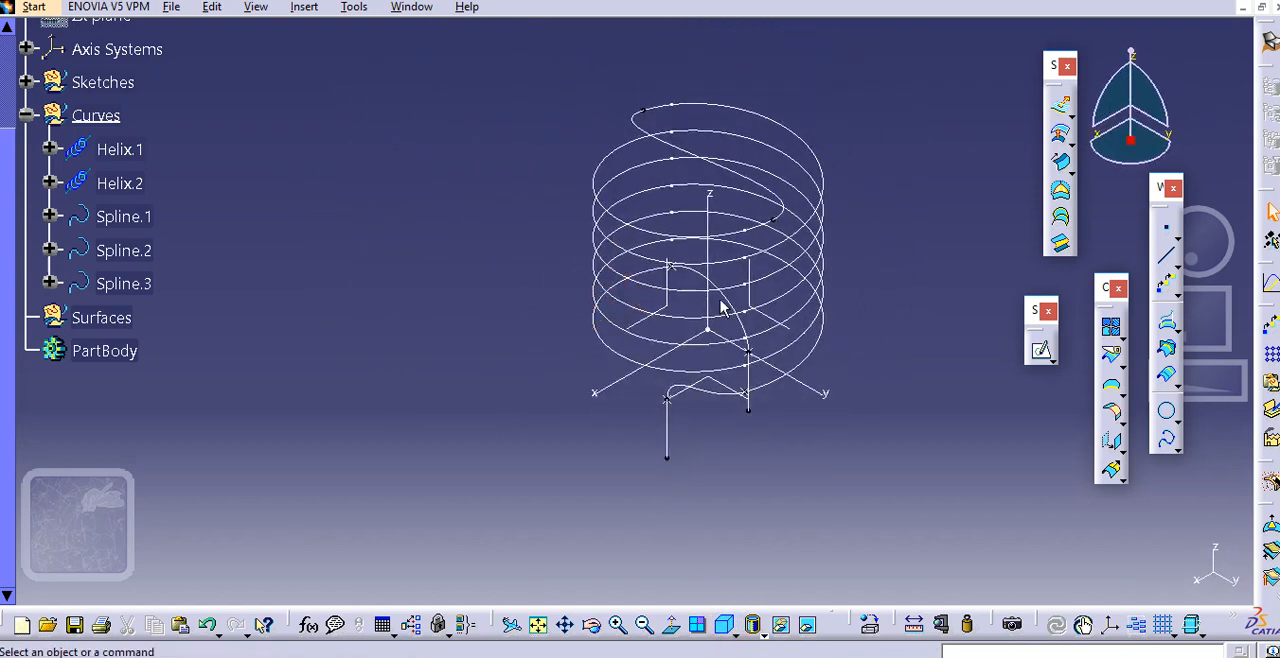
# Hide the absolute axis system in the model view
pyautogui.rightClick(746, 282)
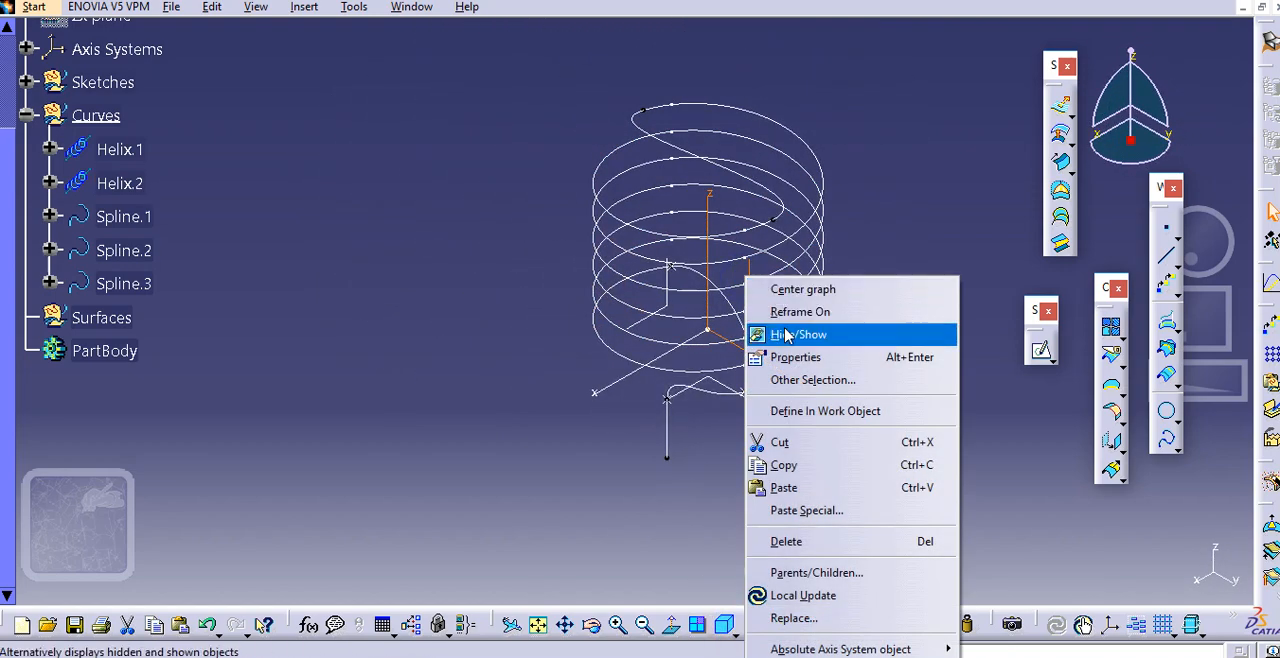
pyautogui.click(780, 330)
pyautogui.moveTo(444, 285); pyautogui.dragTo(416, 302, button='middle')
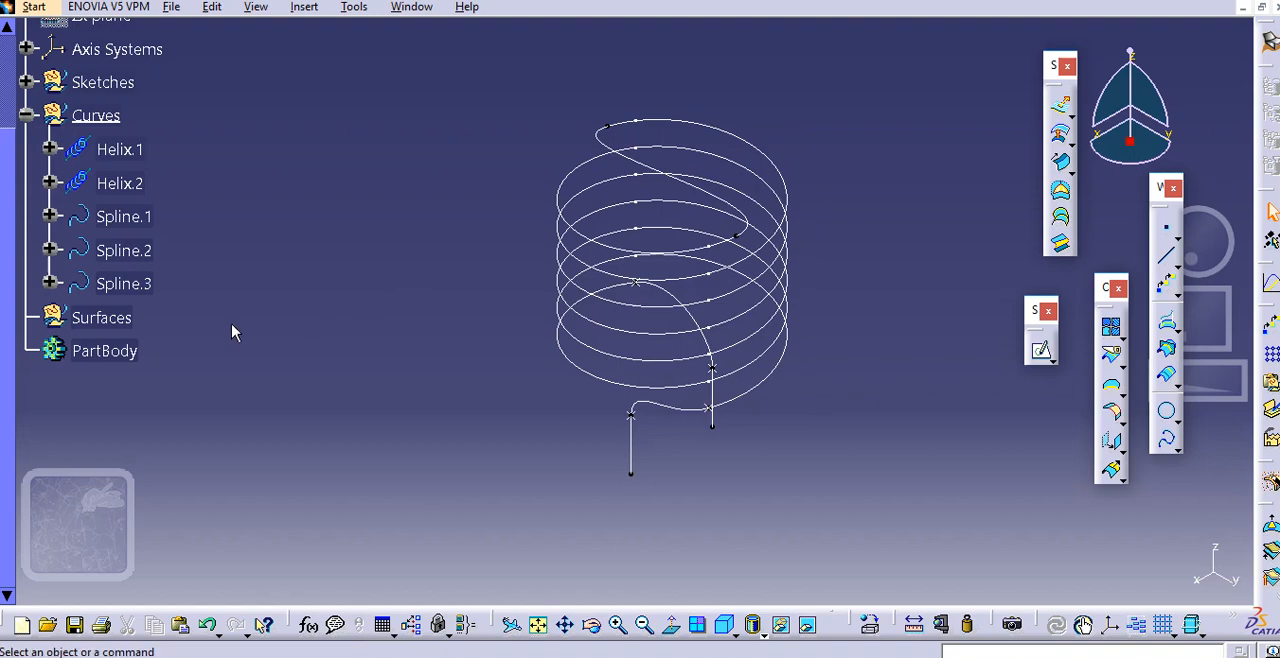
pyautogui.scroll(3, 222, 407)
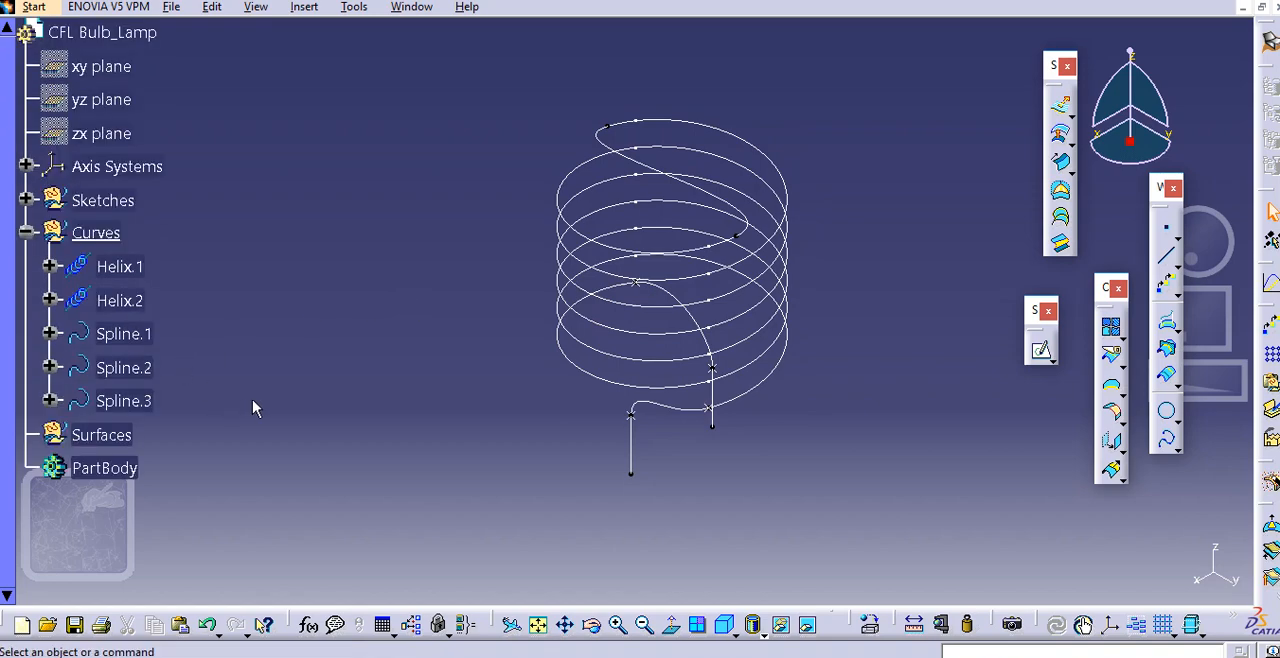
pyautogui.scroll(-2, 253, 366)
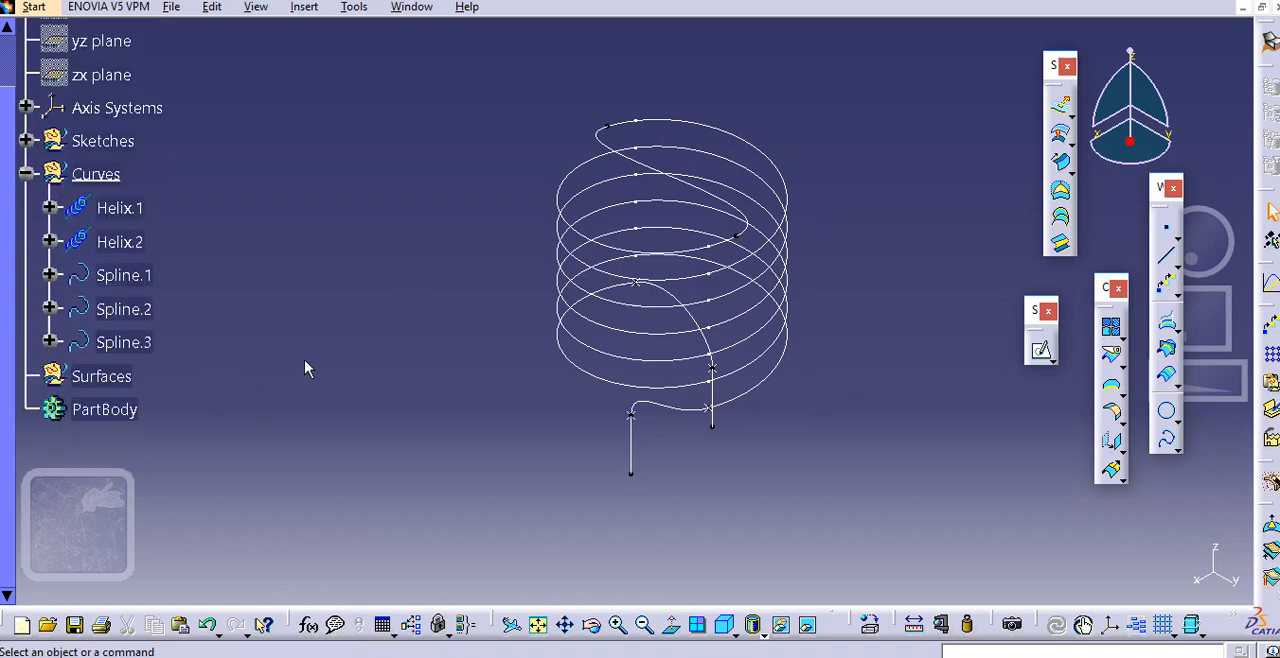
# Join Line.1, Spline.3, Helix.2, Spline.1, Helix.1, Spline.2 and Line.2 into one continuous curve, and select the joined curve
pyautogui.moveTo(306, 366); pyautogui.dragTo(272, 355, button='middle')
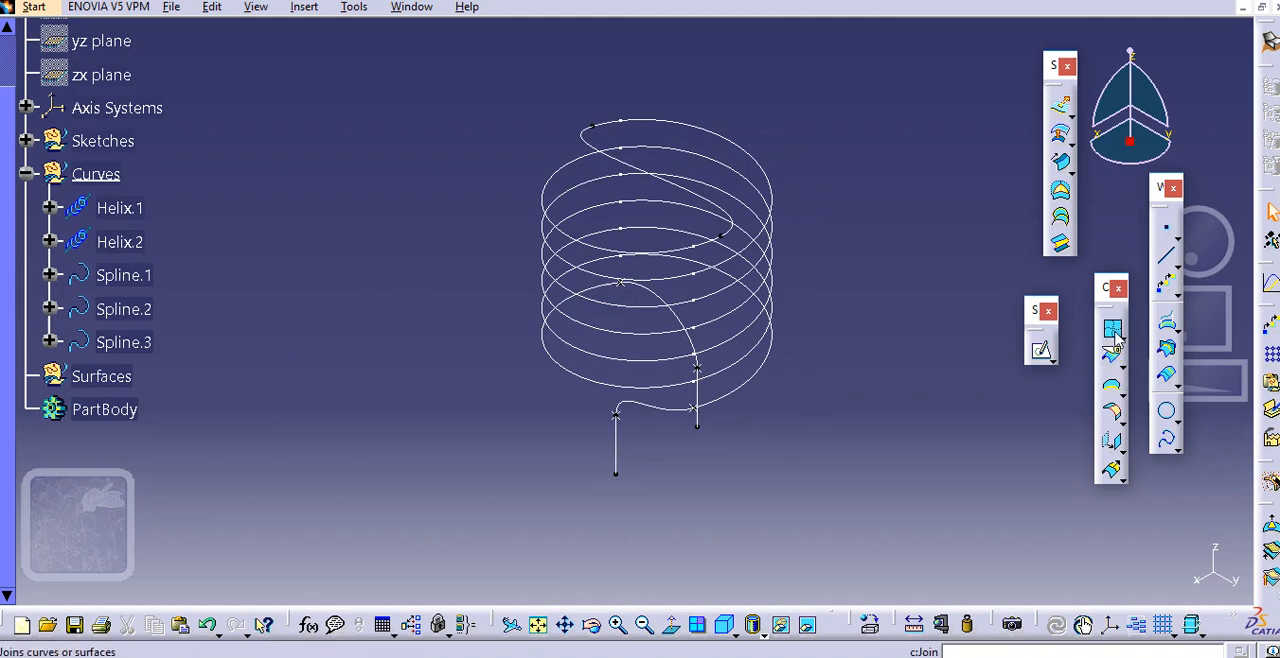
pyautogui.click(1113, 330)
pyautogui.moveTo(690, 428); pyautogui.dragTo(655, 460, button='middle')
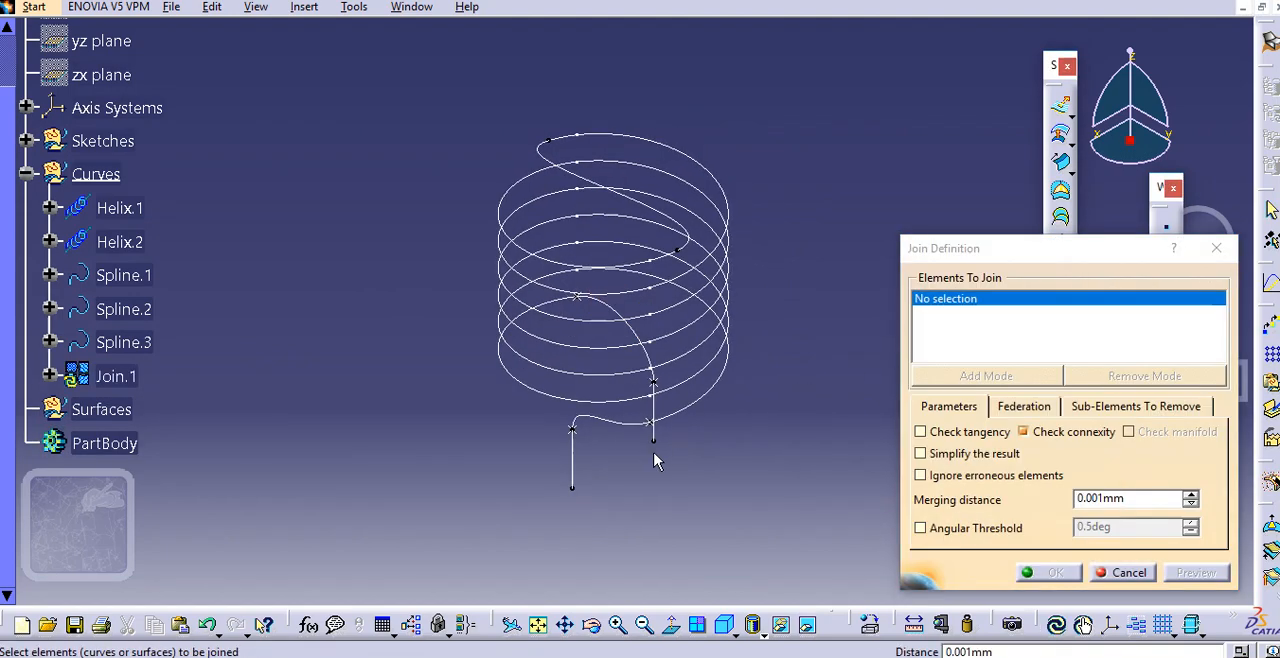
pyautogui.click(575, 458)
pyautogui.click(611, 421)
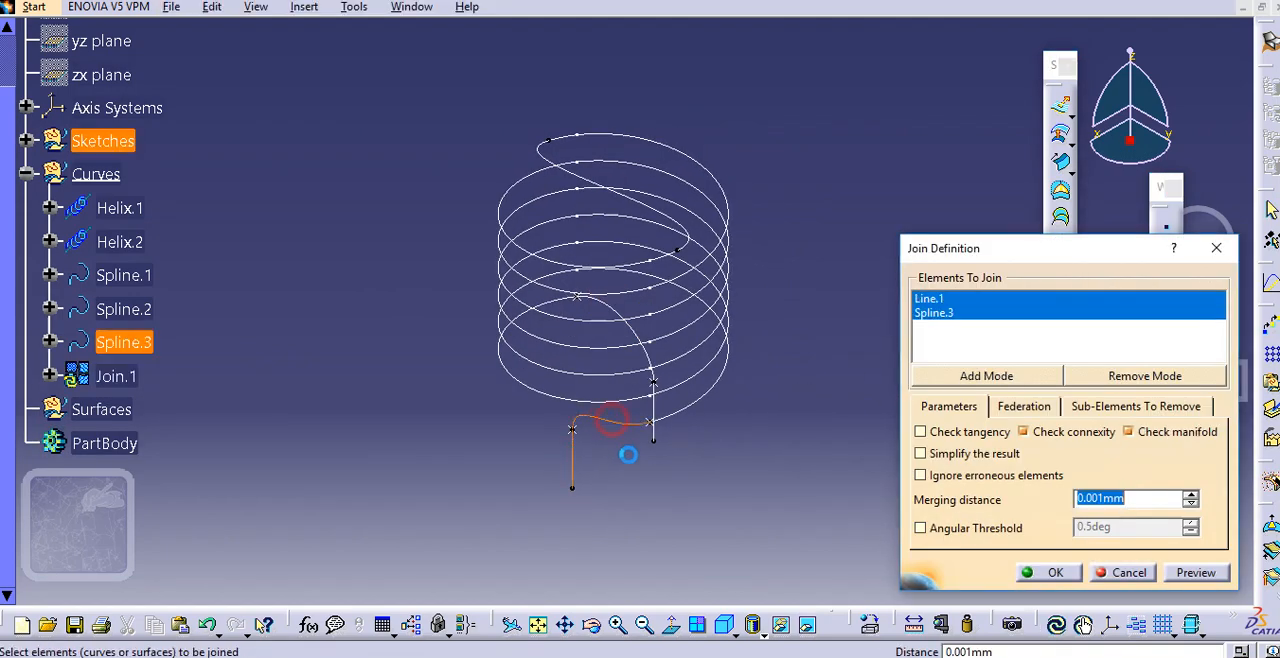
pyautogui.click(688, 404)
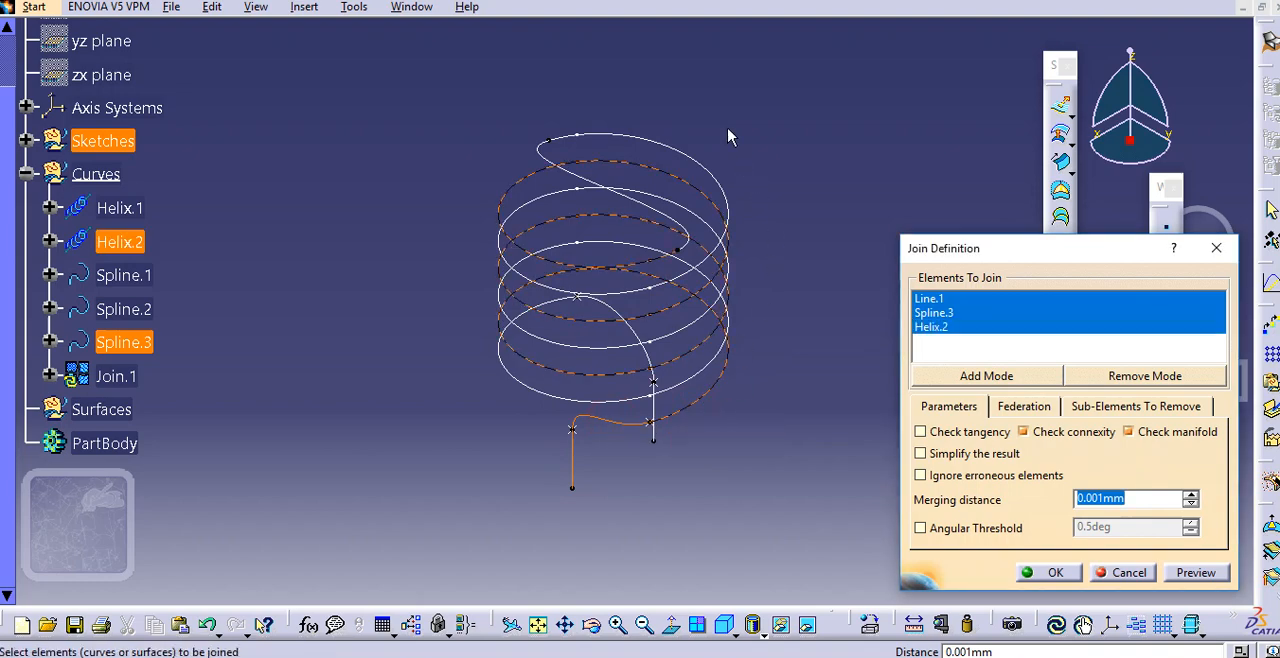
pyautogui.click(591, 182)
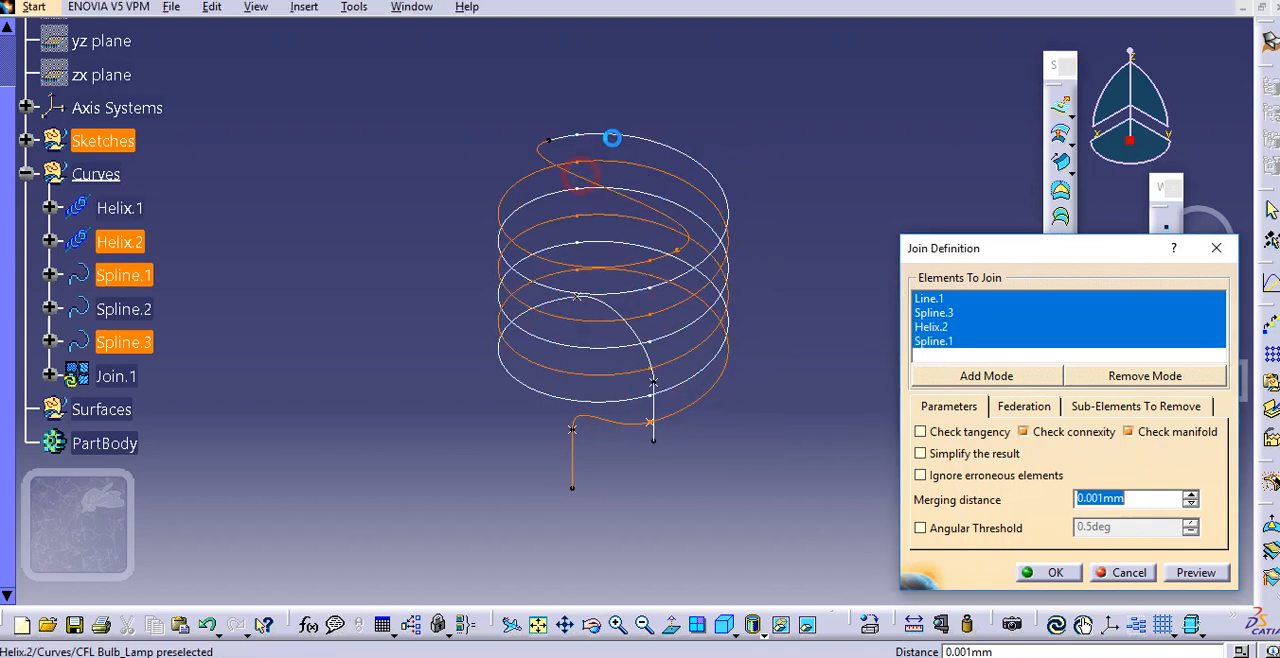
pyautogui.click(634, 143)
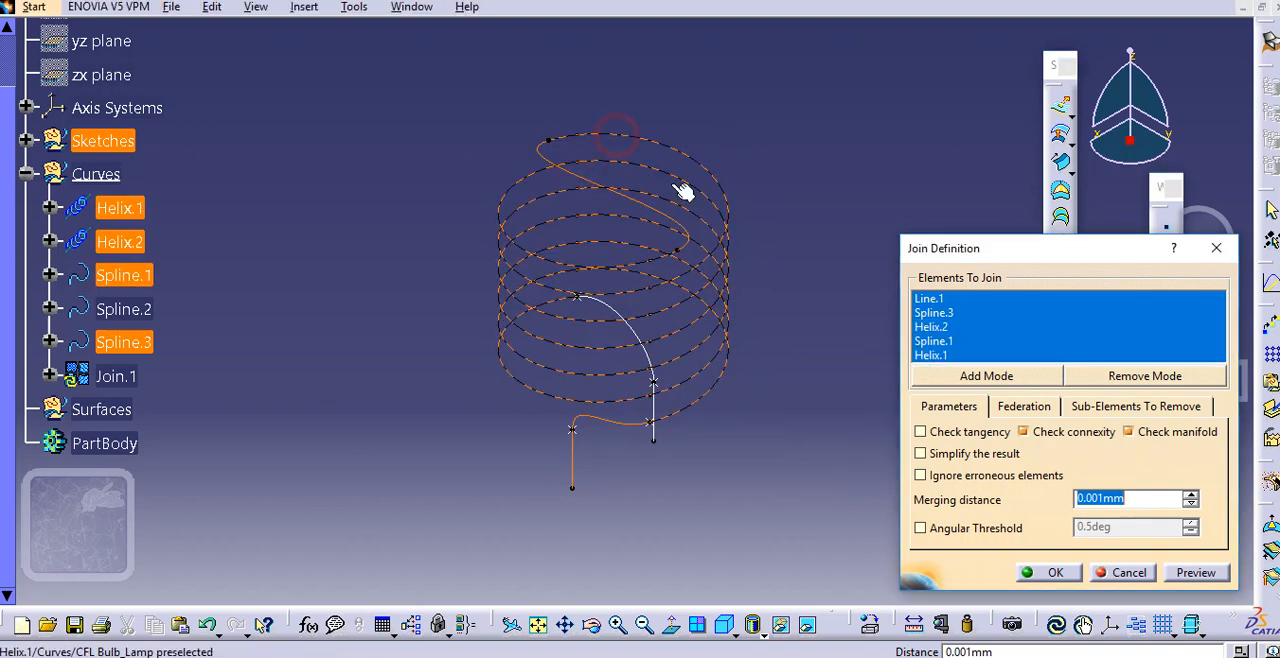
pyautogui.click(651, 328)
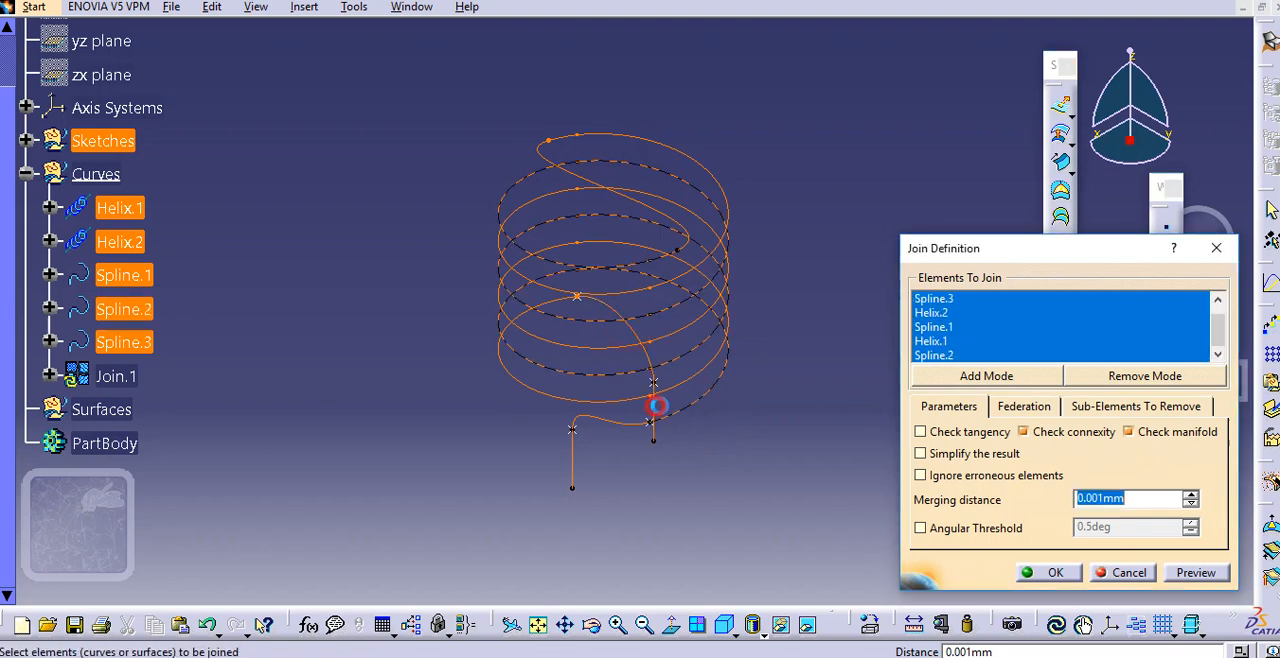
pyautogui.click(1053, 574)
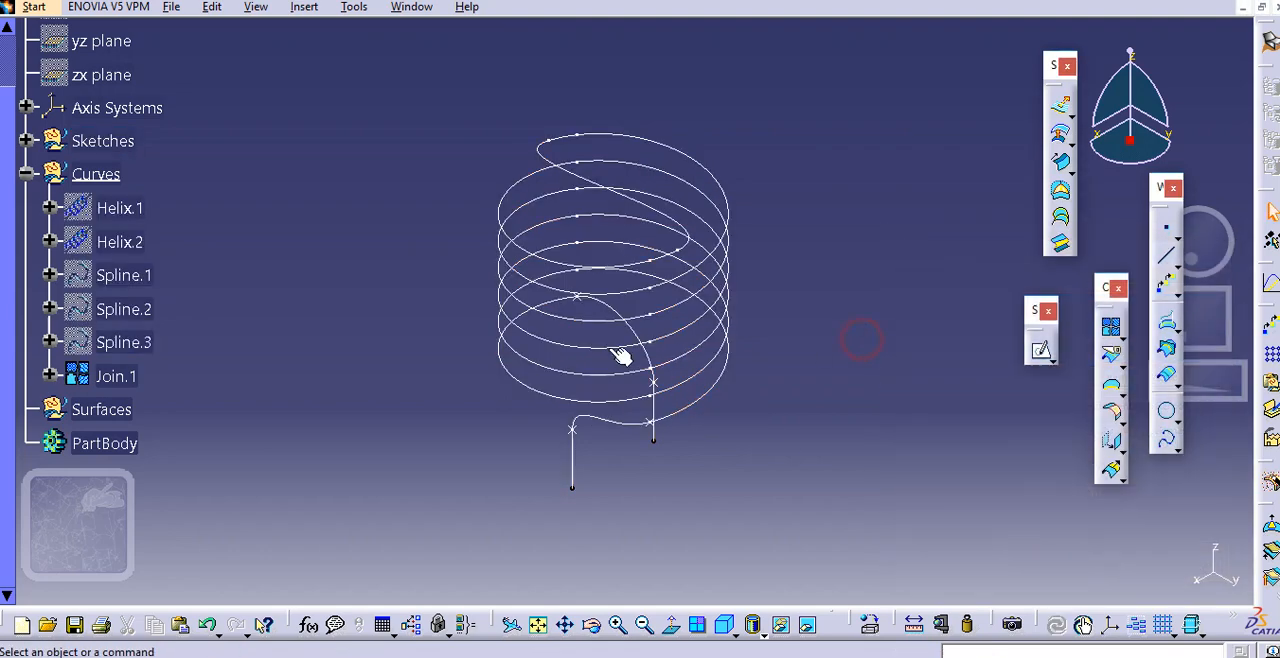
pyautogui.click(118, 377)
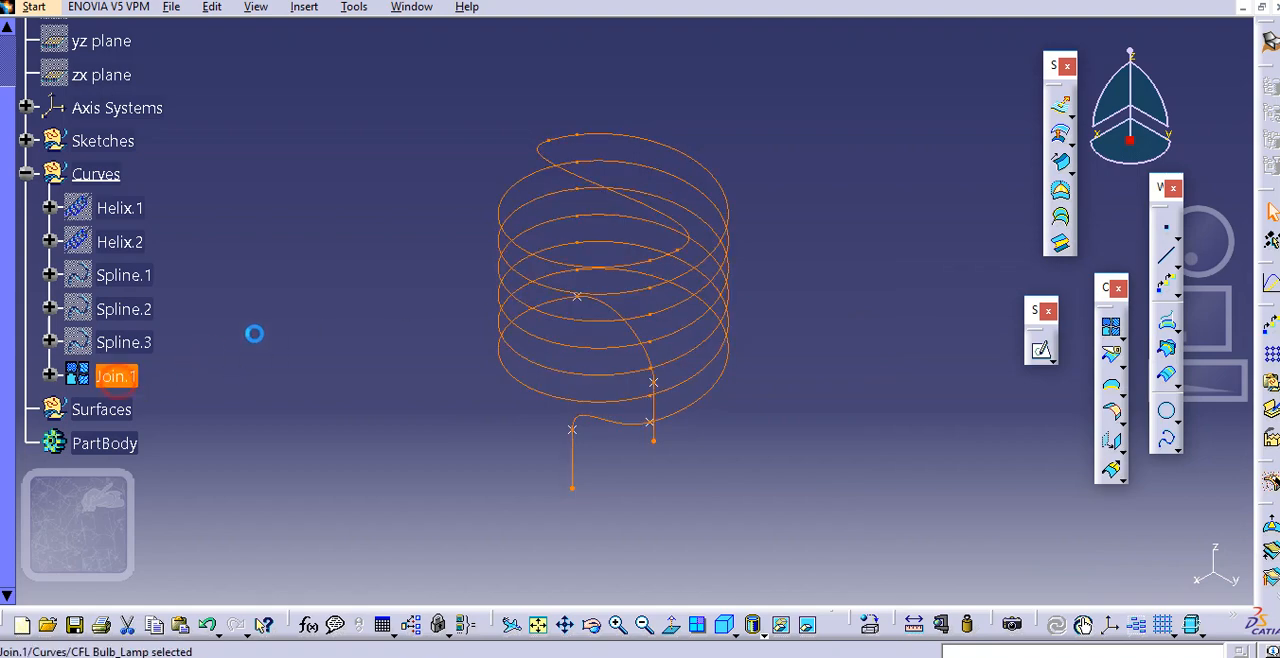
# Make the Surfaces geometrical set the current work object
pyautogui.moveTo(277, 329); pyautogui.dragTo(272, 353, button='middle')
pyautogui.click(289, 346)
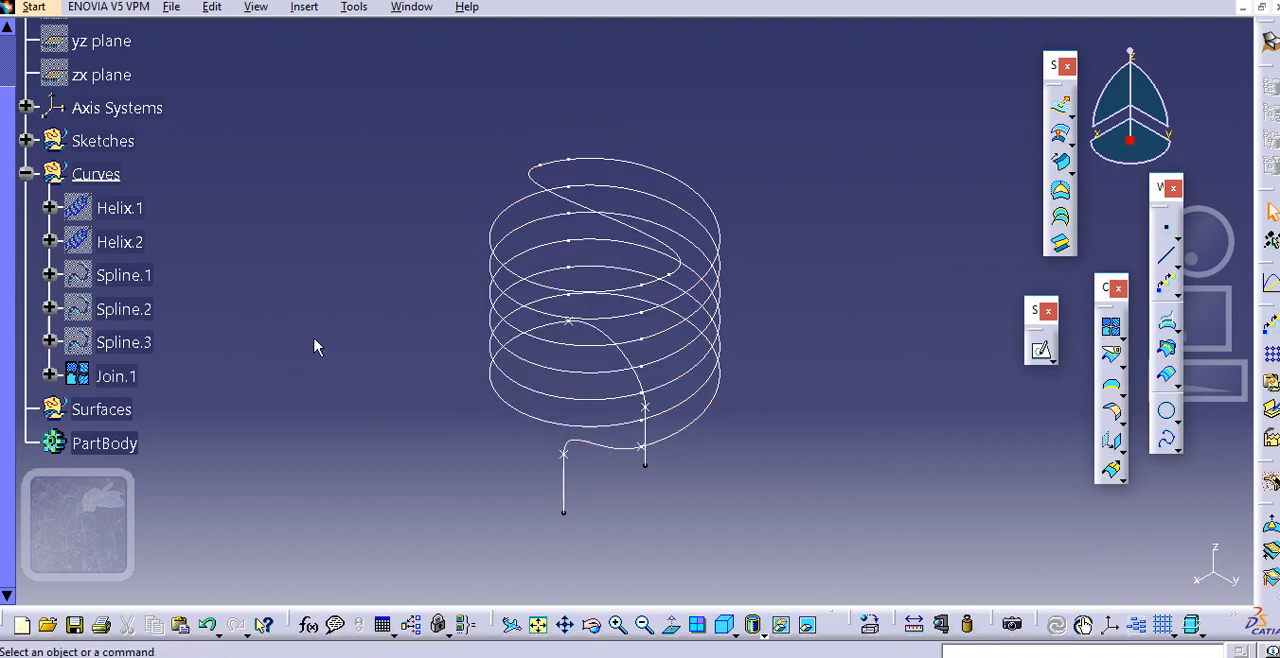
pyautogui.scroll(-2, 314, 346)
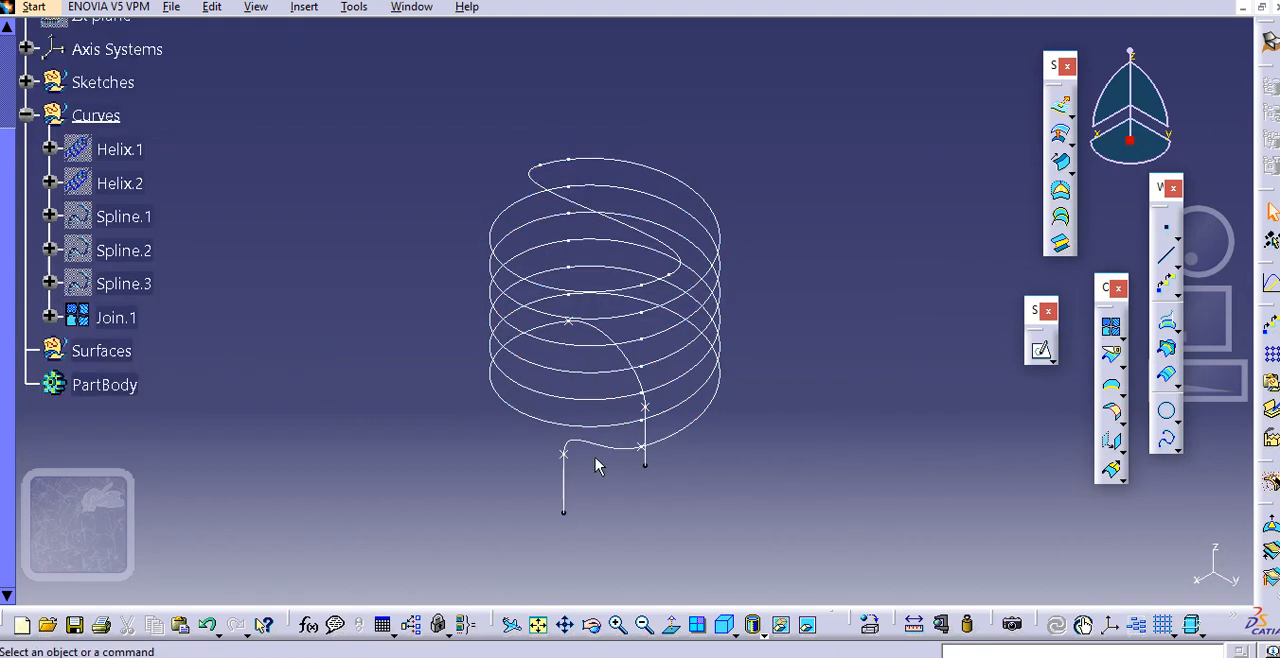
pyautogui.click(145, 367)
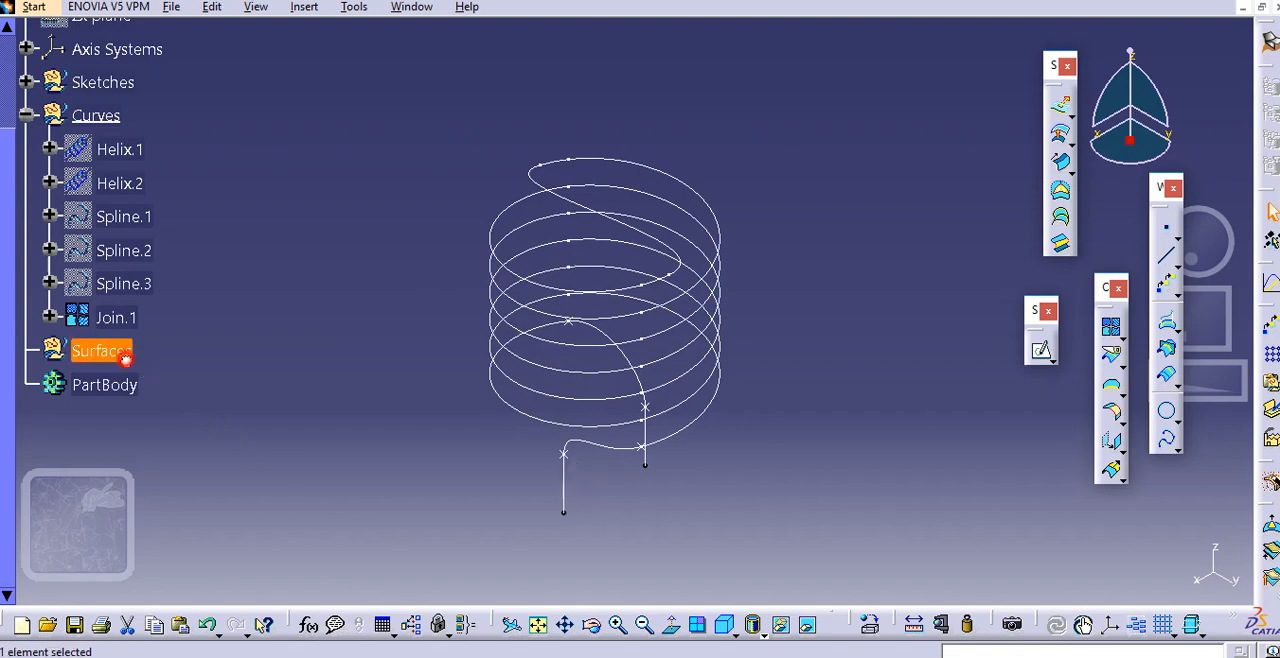
pyautogui.rightClick(145, 366)
pyautogui.press('Escape')
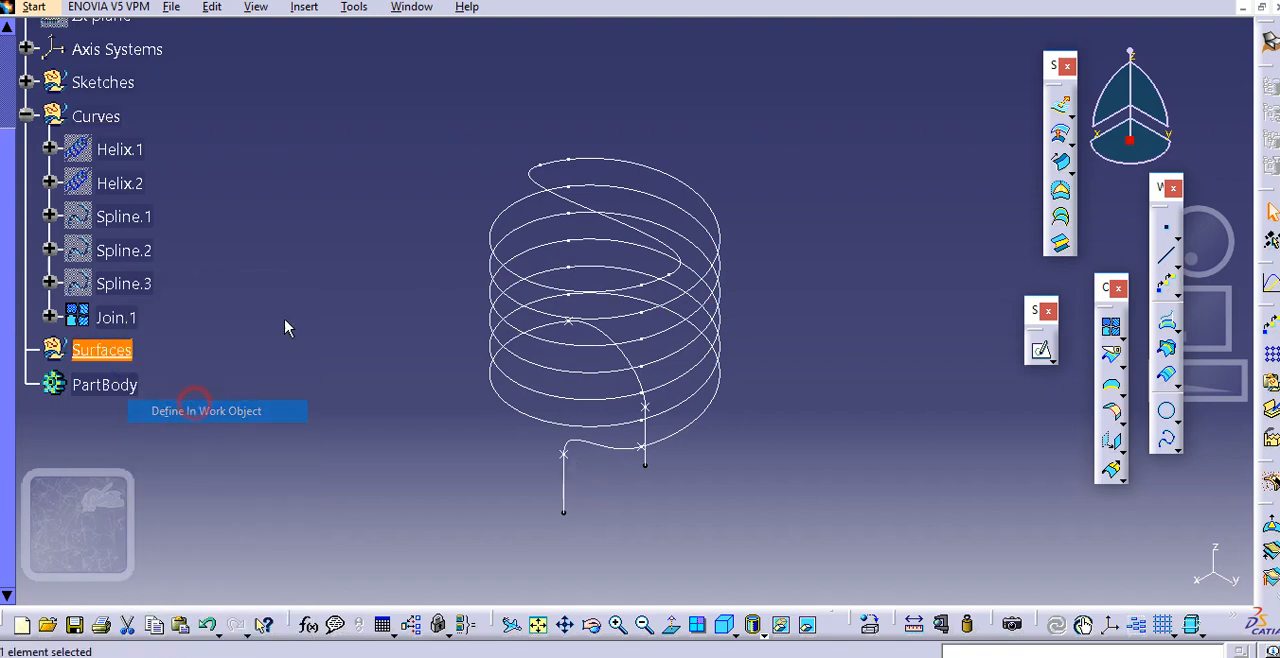
pyautogui.click(345, 270)
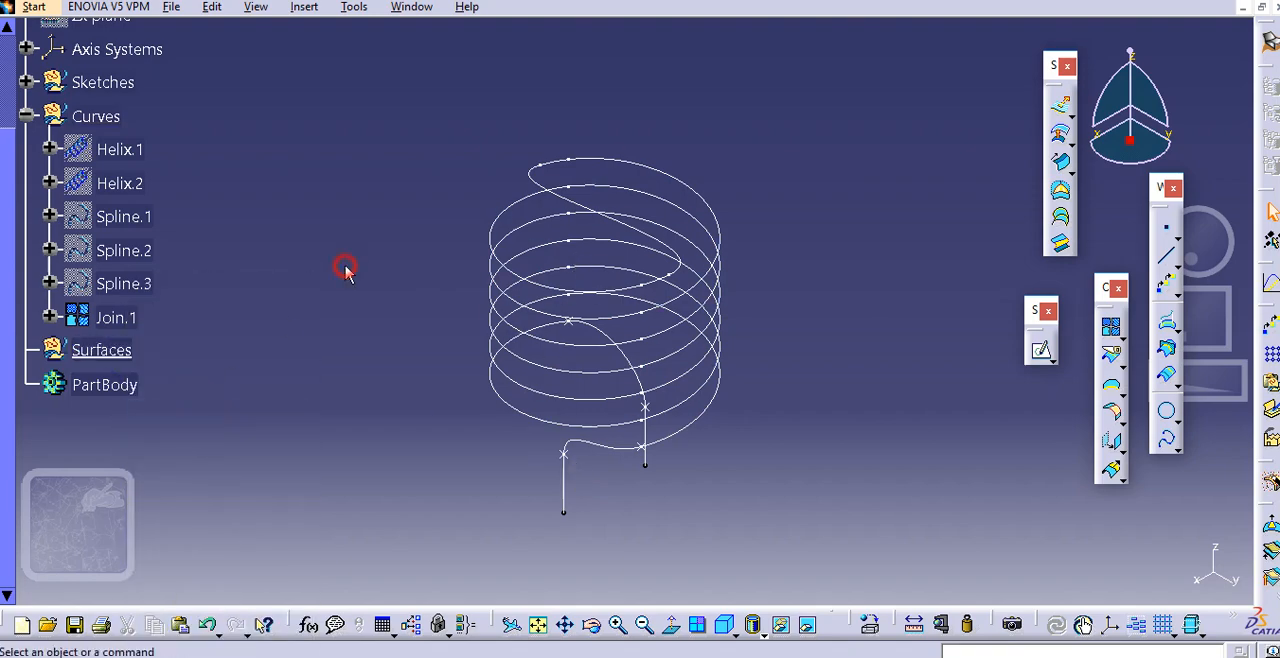
# Try to sweep a circular surface of the Center and radius subtype along Join.1 with a 2 mm radius, and preview it
pyautogui.click(1061, 160)
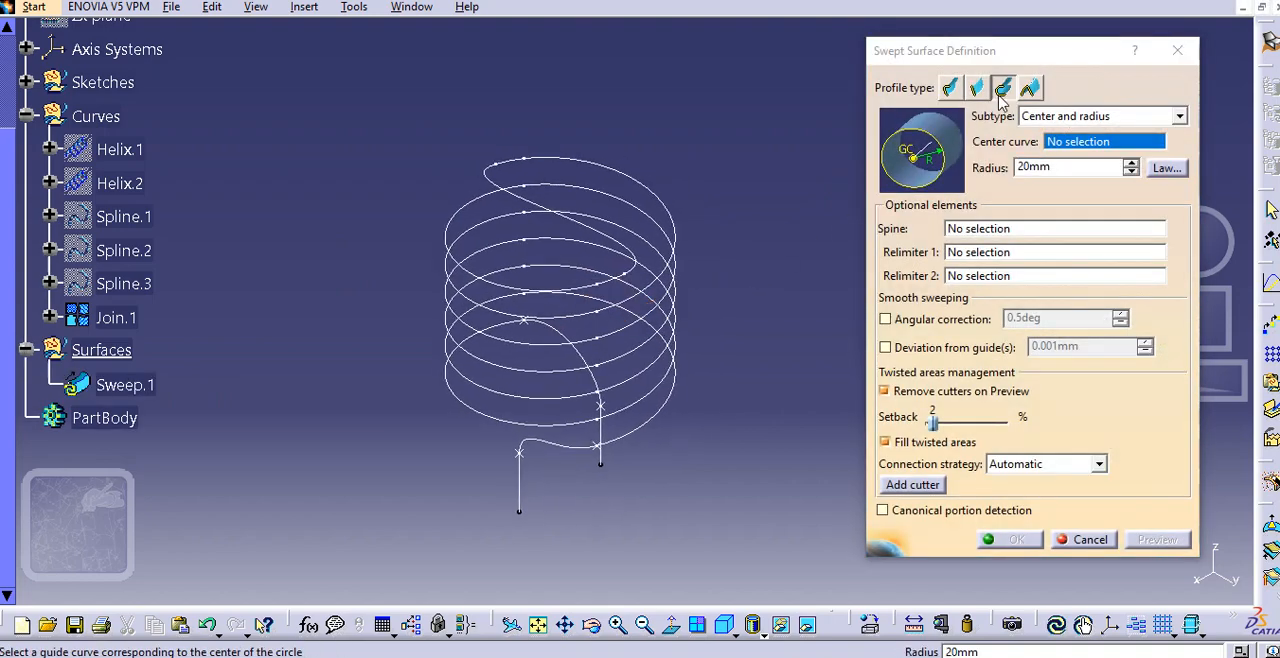
pyautogui.click(1050, 117)
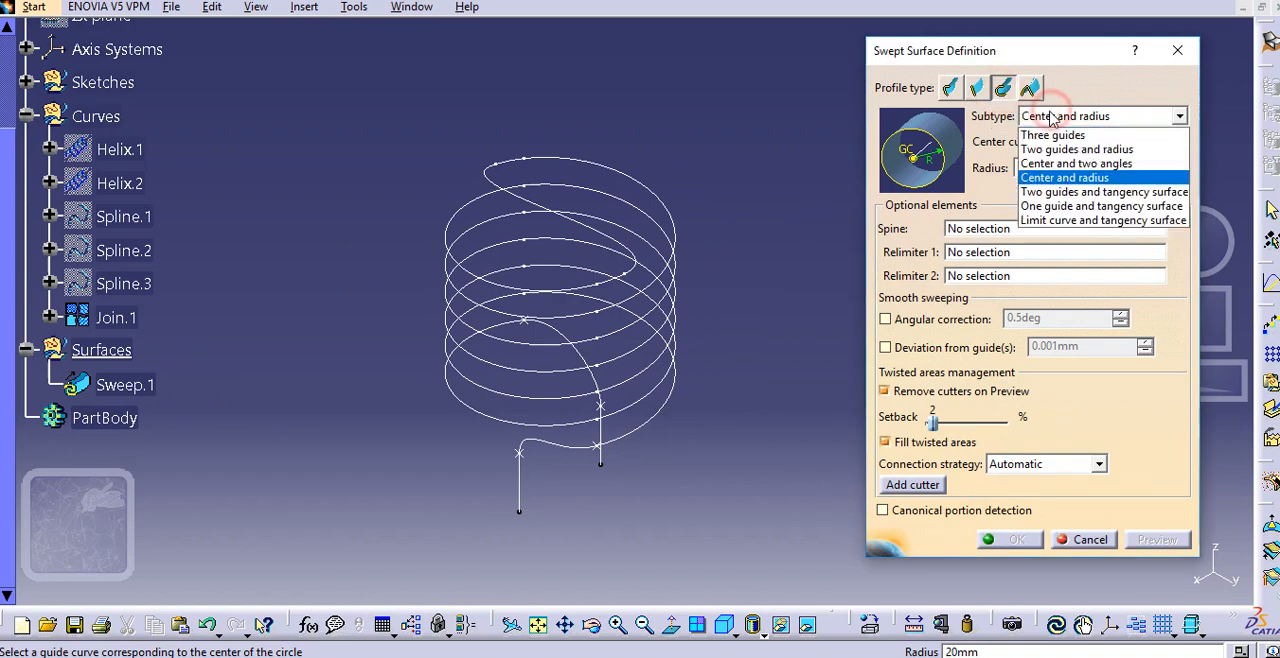
pyautogui.click(1061, 193)
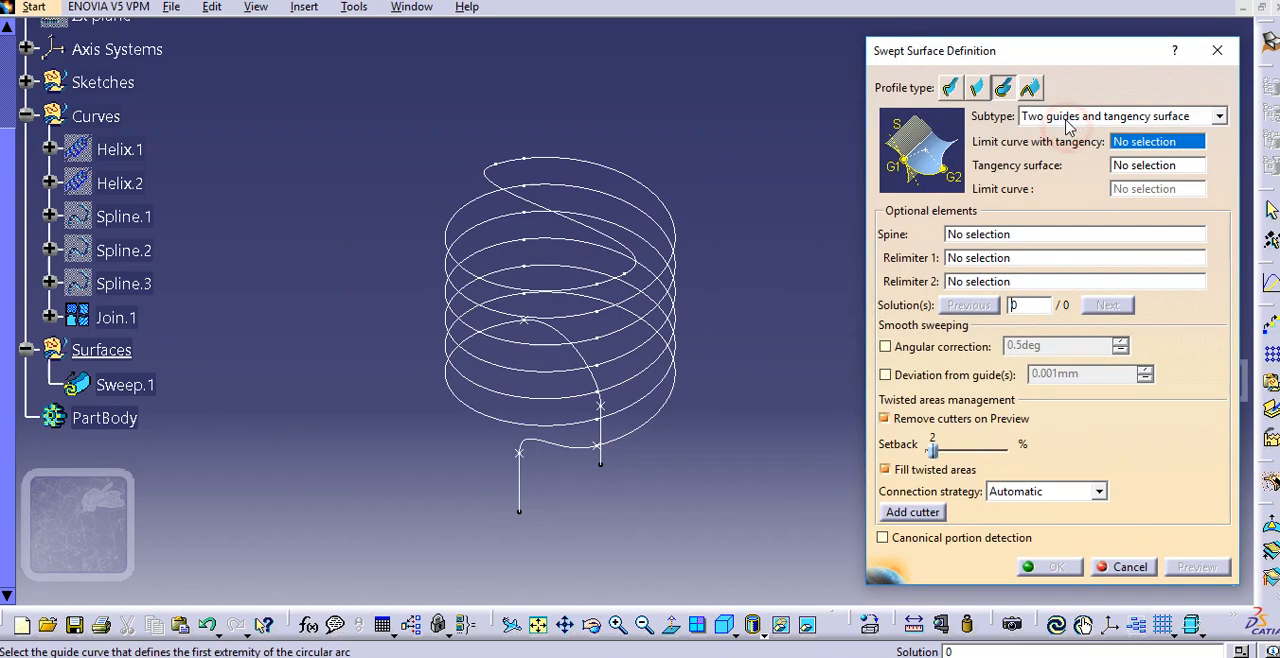
pyautogui.click(1058, 117)
pyautogui.click(1064, 177)
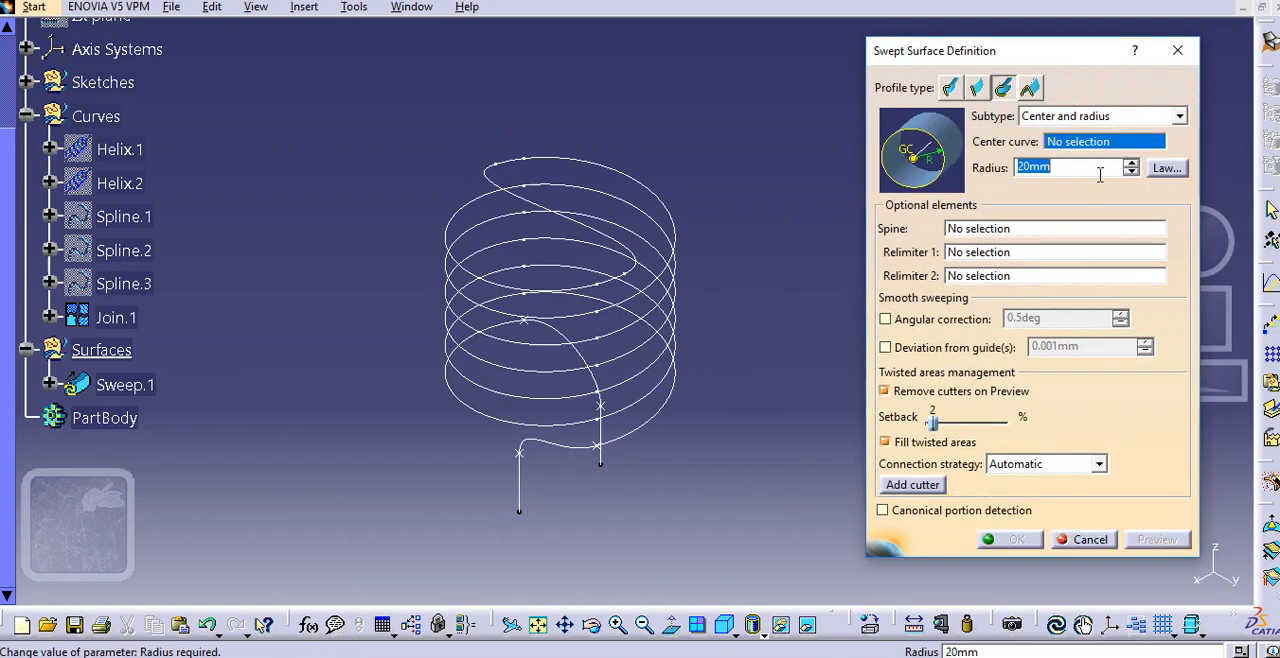
pyautogui.click(524, 484)
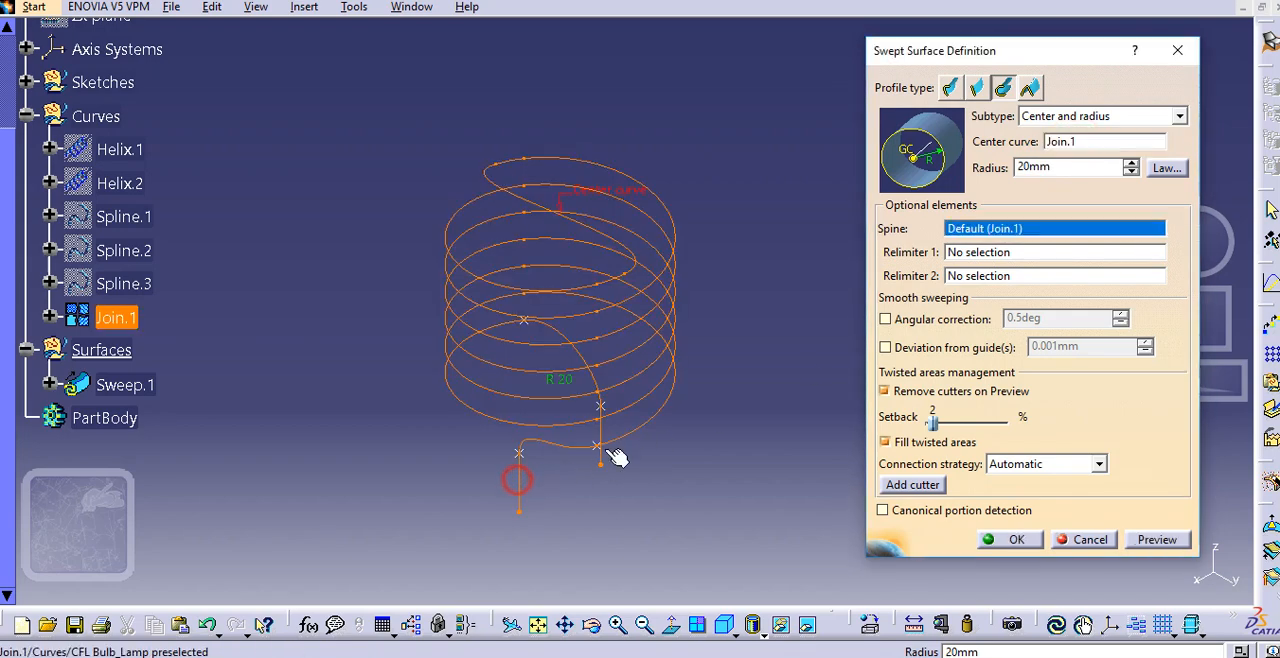
pyautogui.doubleClick(1051, 167)
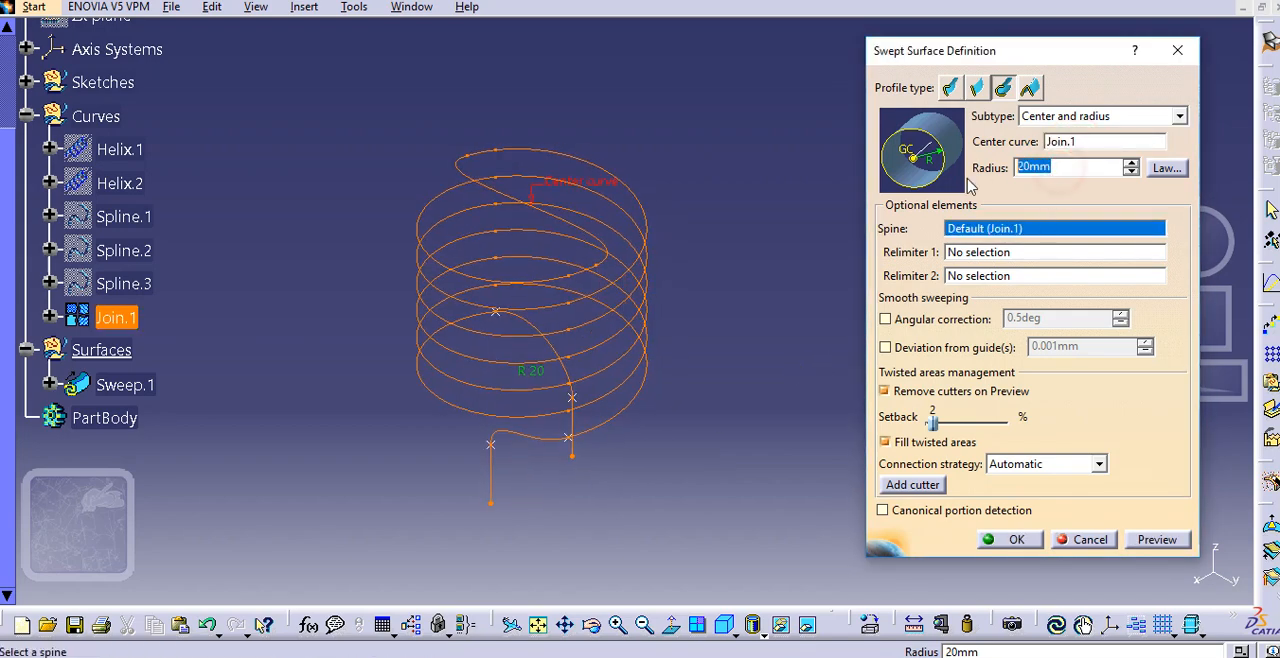
pyautogui.click(1038, 280)
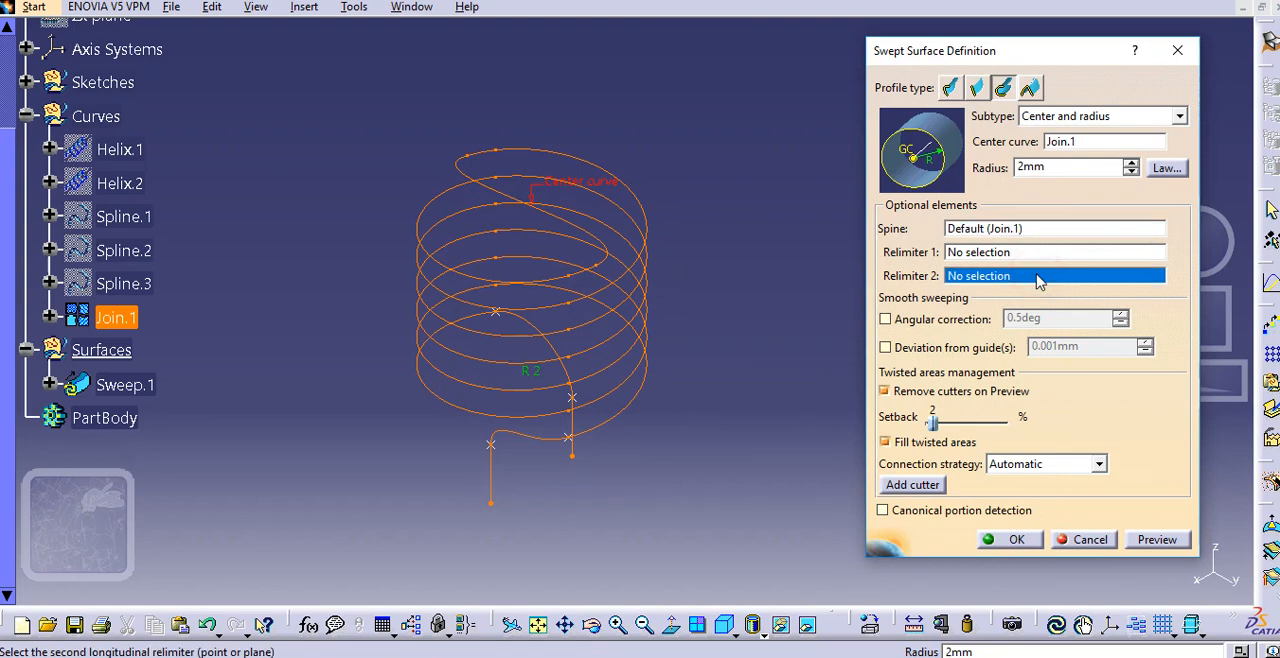
pyautogui.click(1156, 540)
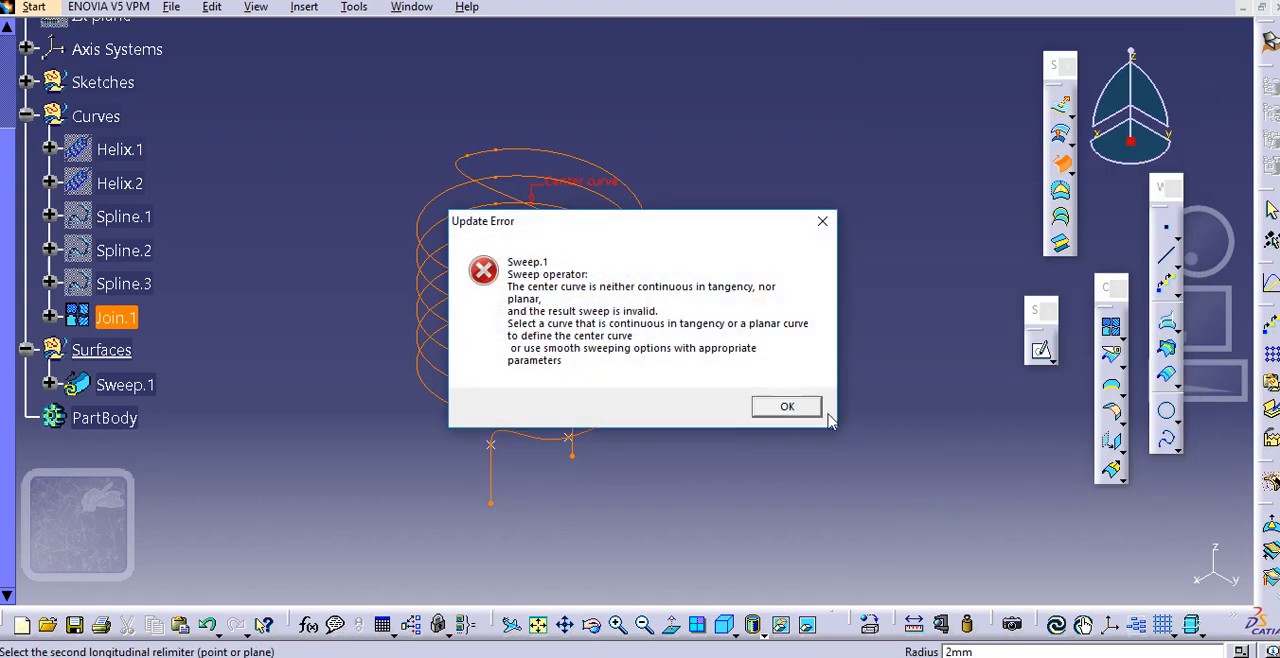
pyautogui.click(785, 408)
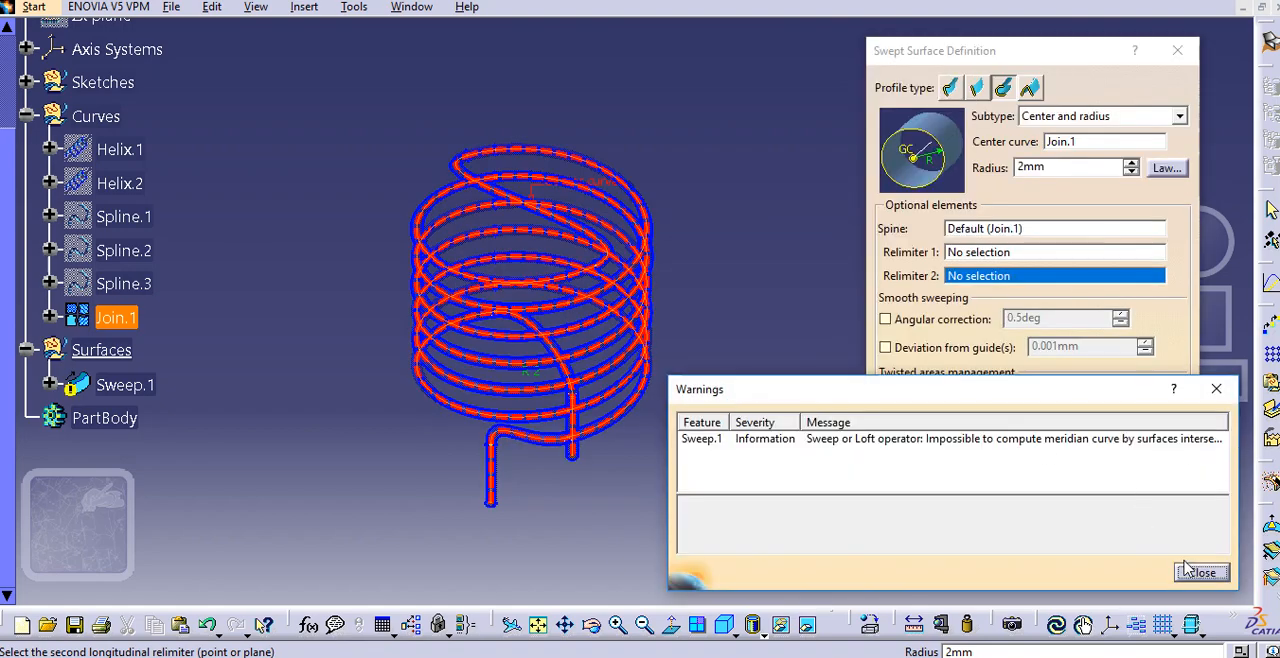
pyautogui.click(1201, 573)
# Inspect the swept tube from another angle, preview it again, read the full Sweep.1 warning and cancel the sweep
pyautogui.moveTo(728, 365); pyautogui.dragTo(677, 297, button='middle')
pyautogui.moveTo(675, 338); pyautogui.dragTo(690, 284, button='middle')
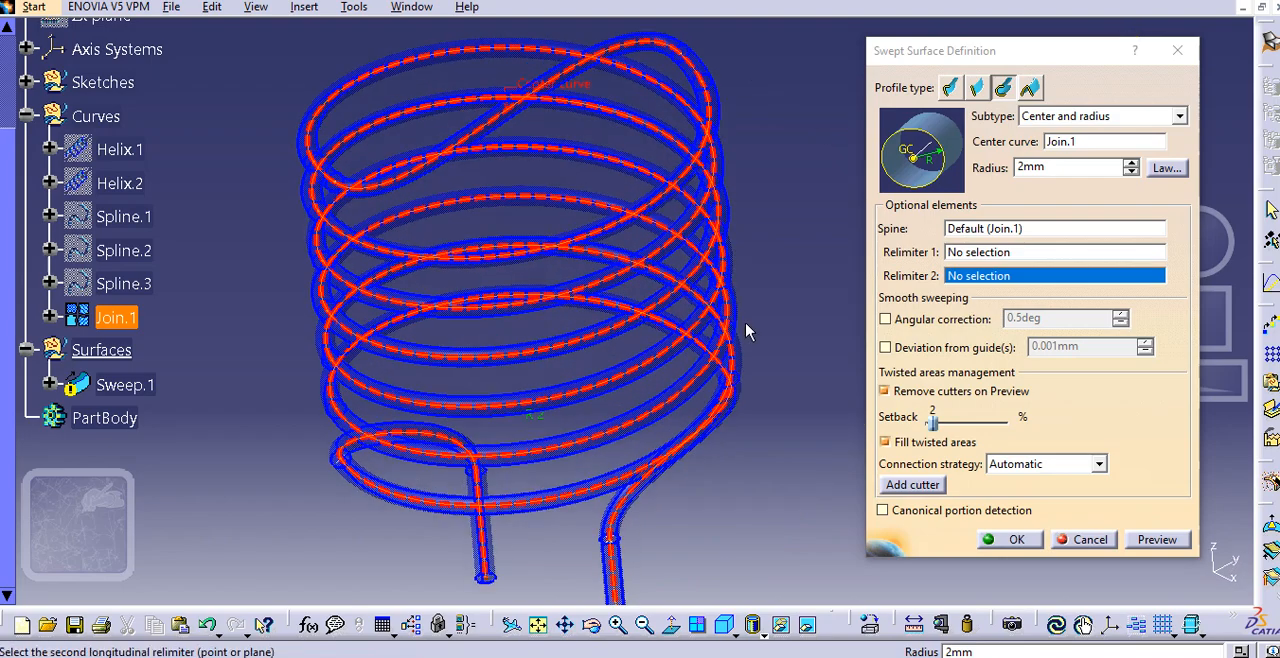
pyautogui.click(1158, 539)
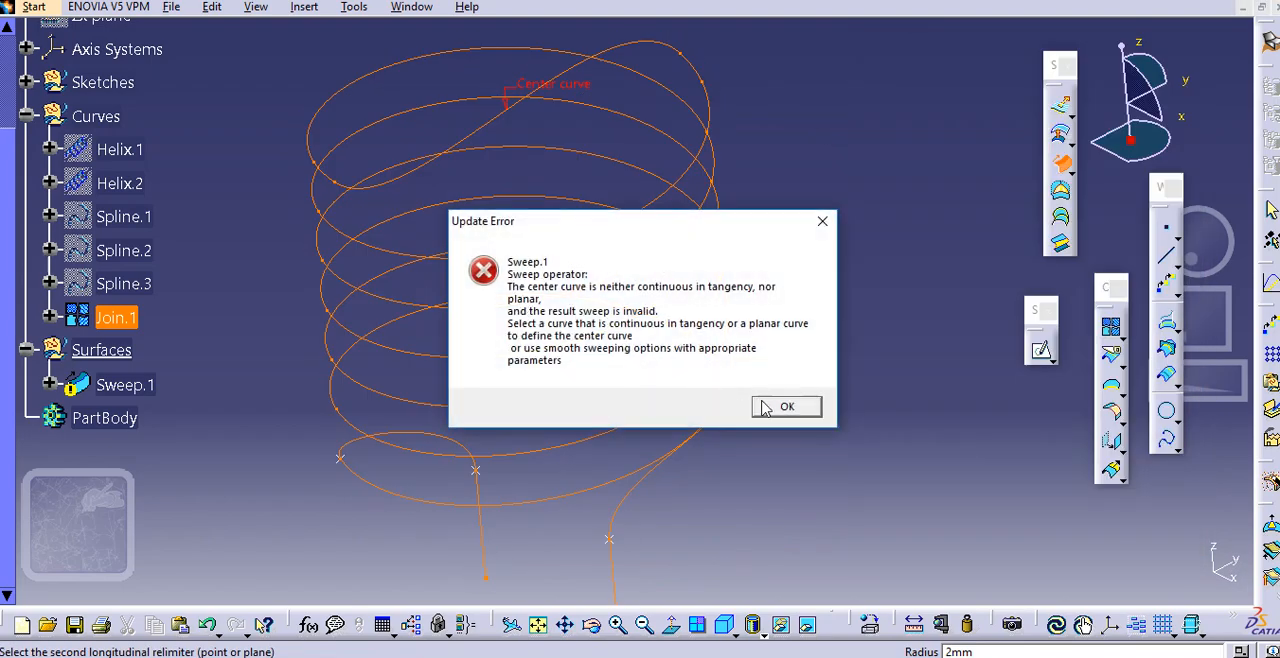
pyautogui.click(765, 407)
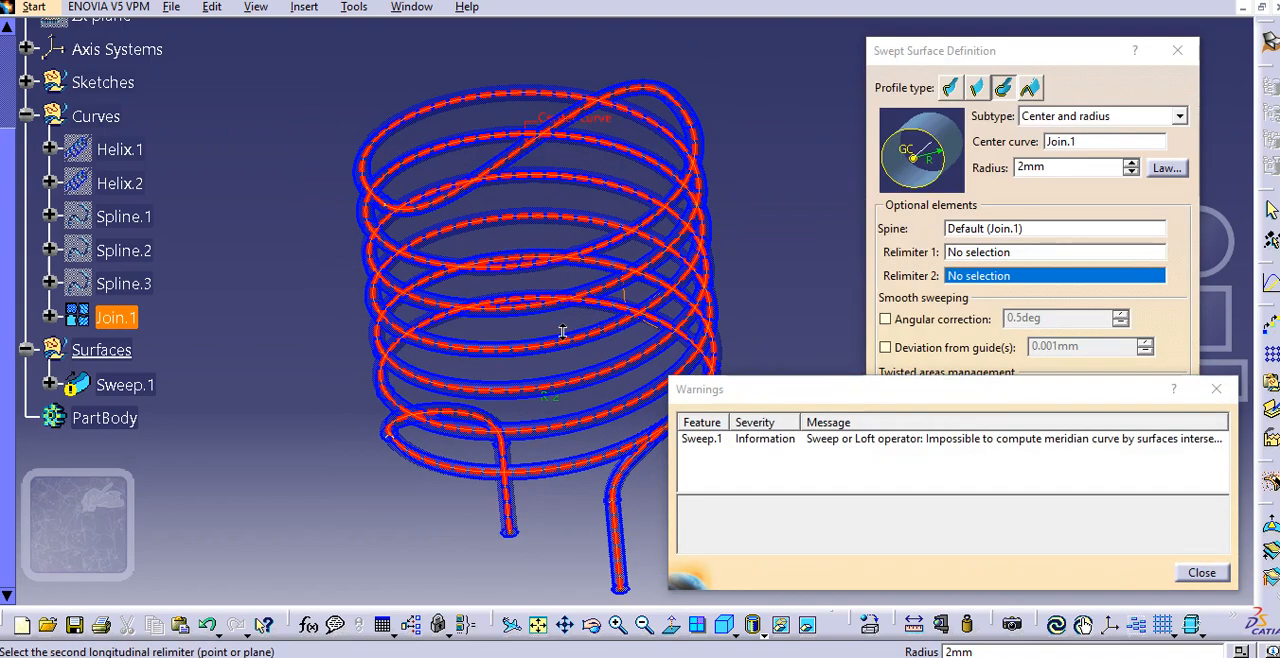
pyautogui.click(898, 446)
pyautogui.click(930, 446)
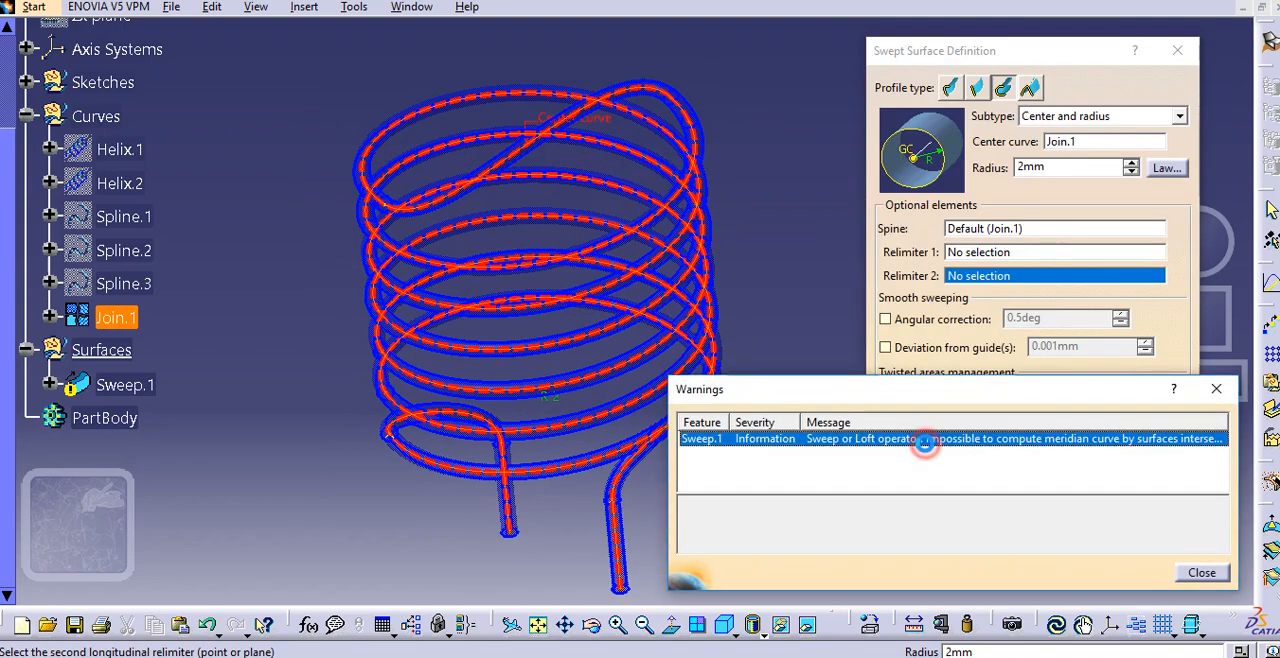
pyautogui.moveTo(1037, 549); pyautogui.dragTo(1192, 545)
pyautogui.click(1174, 508)
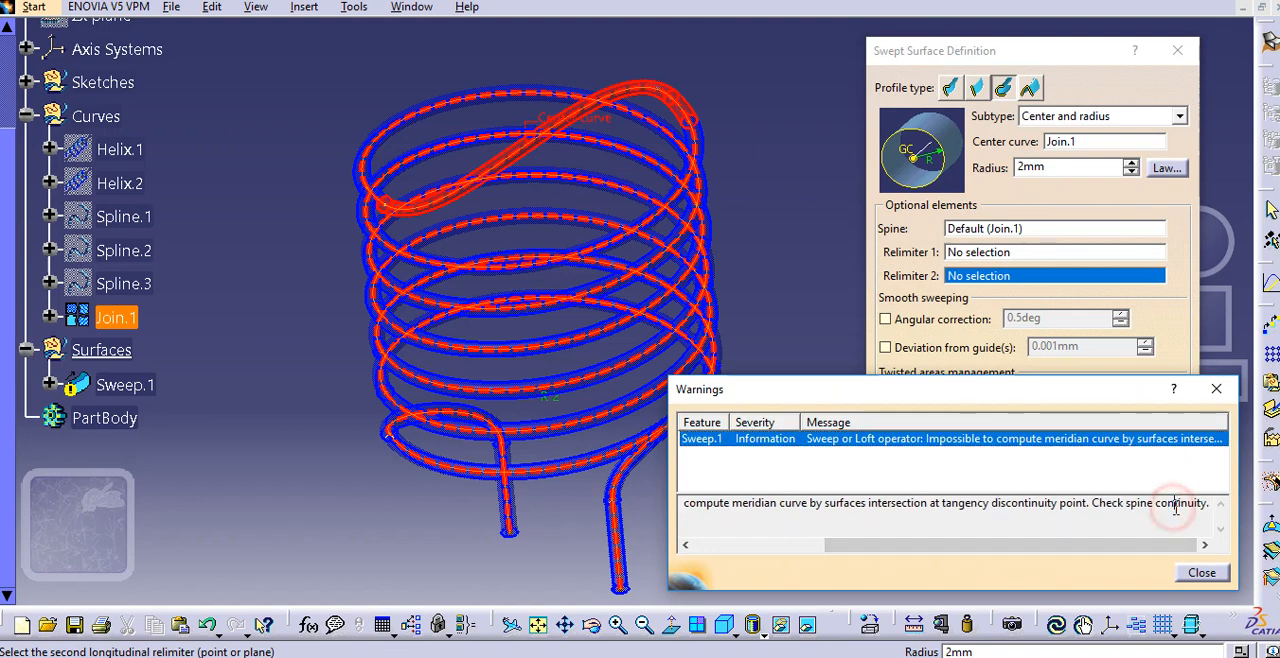
pyautogui.click(1201, 573)
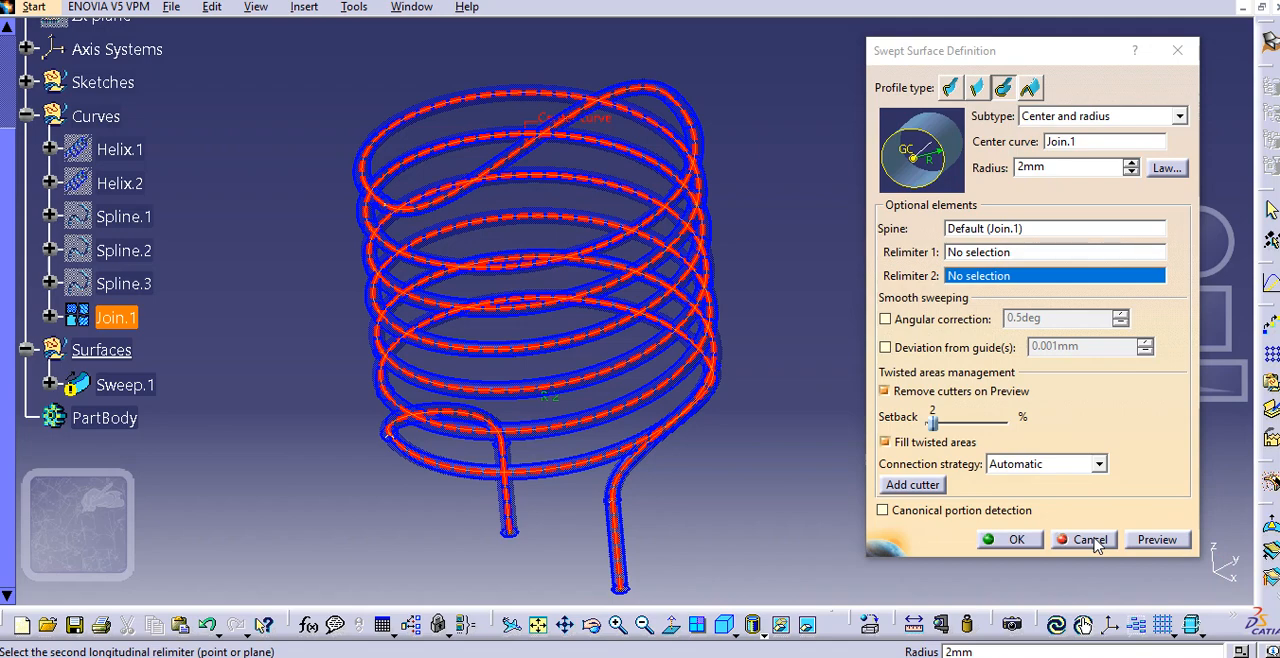
pyautogui.click(1089, 540)
# Check the points and tangent directions in the definition of Spline.2
pyautogui.moveTo(826, 320); pyautogui.dragTo(818, 277, button='middle')
pyautogui.click(200, 290)
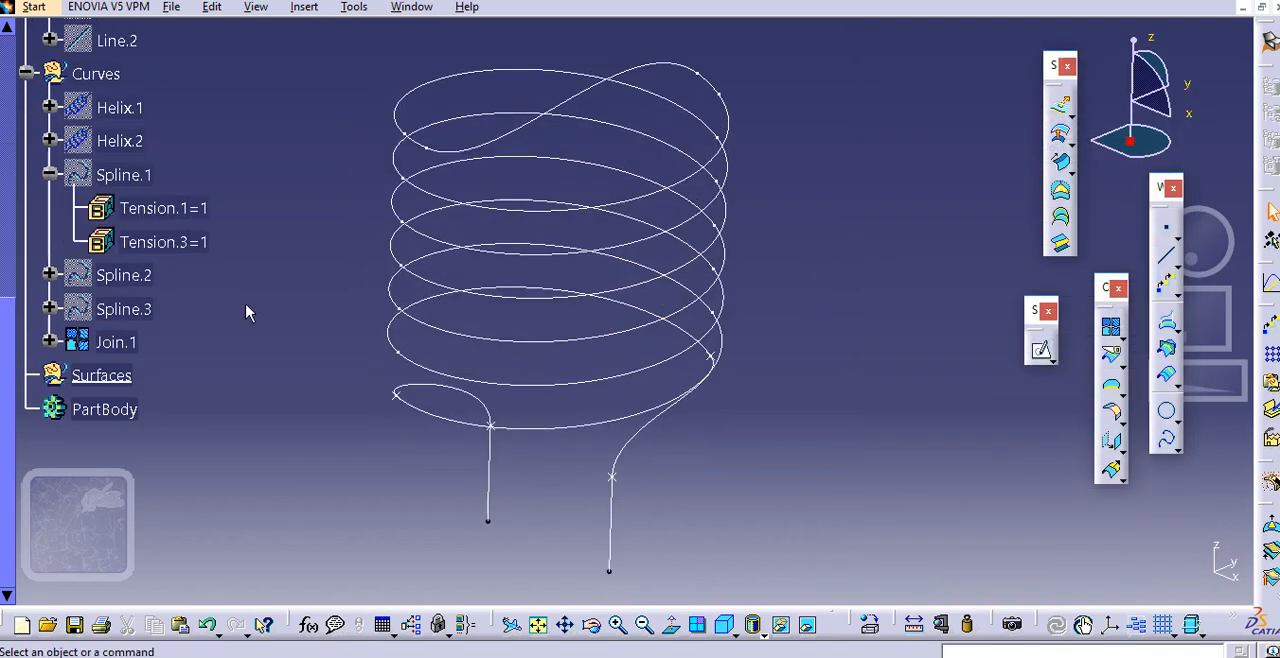
pyautogui.scroll(4, 250, 340)
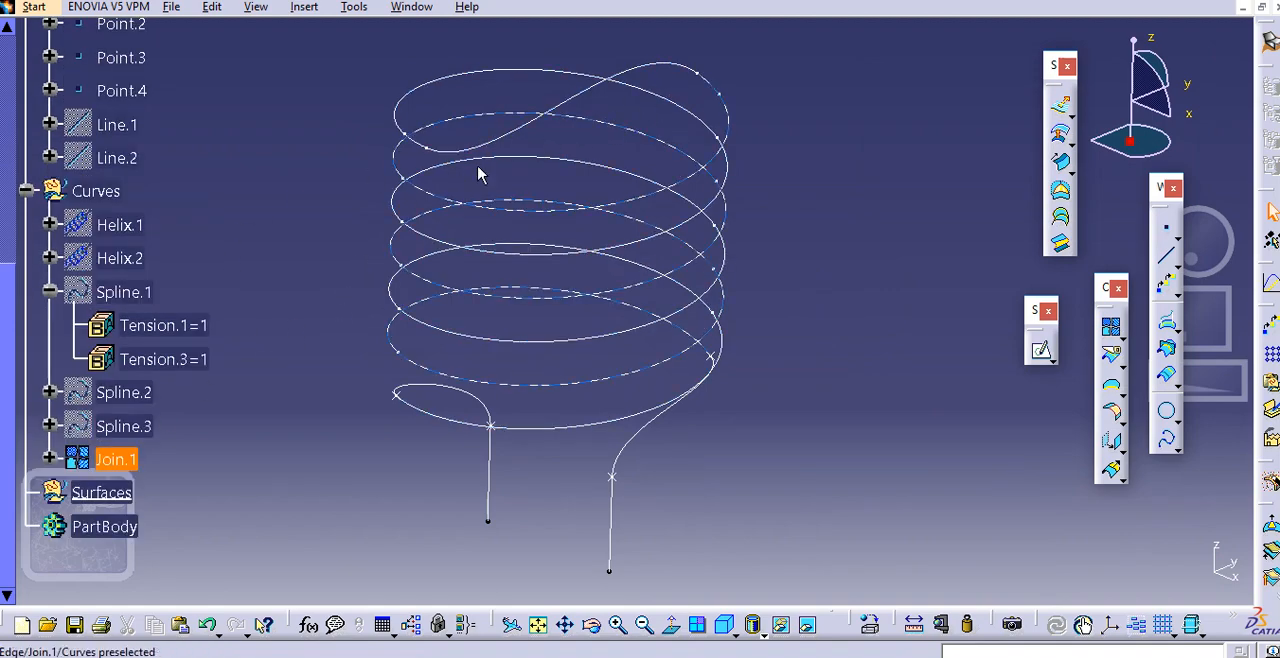
pyautogui.scroll(-2, 140, 399)
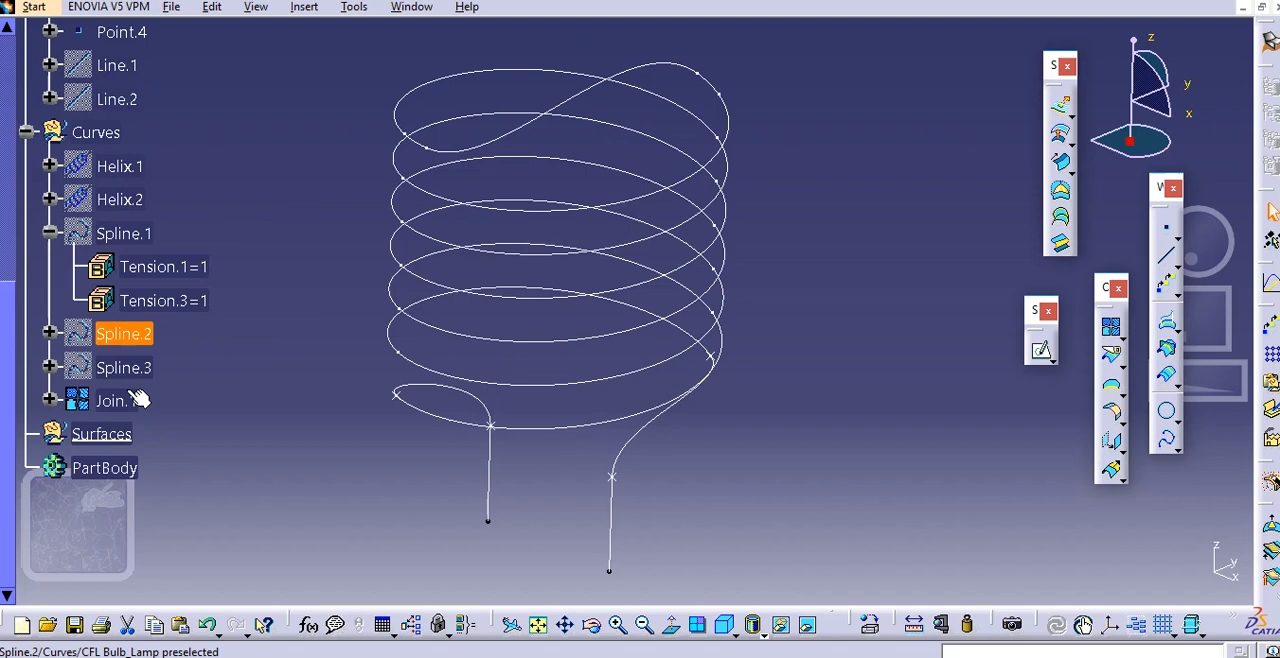
pyautogui.doubleClick(138, 336)
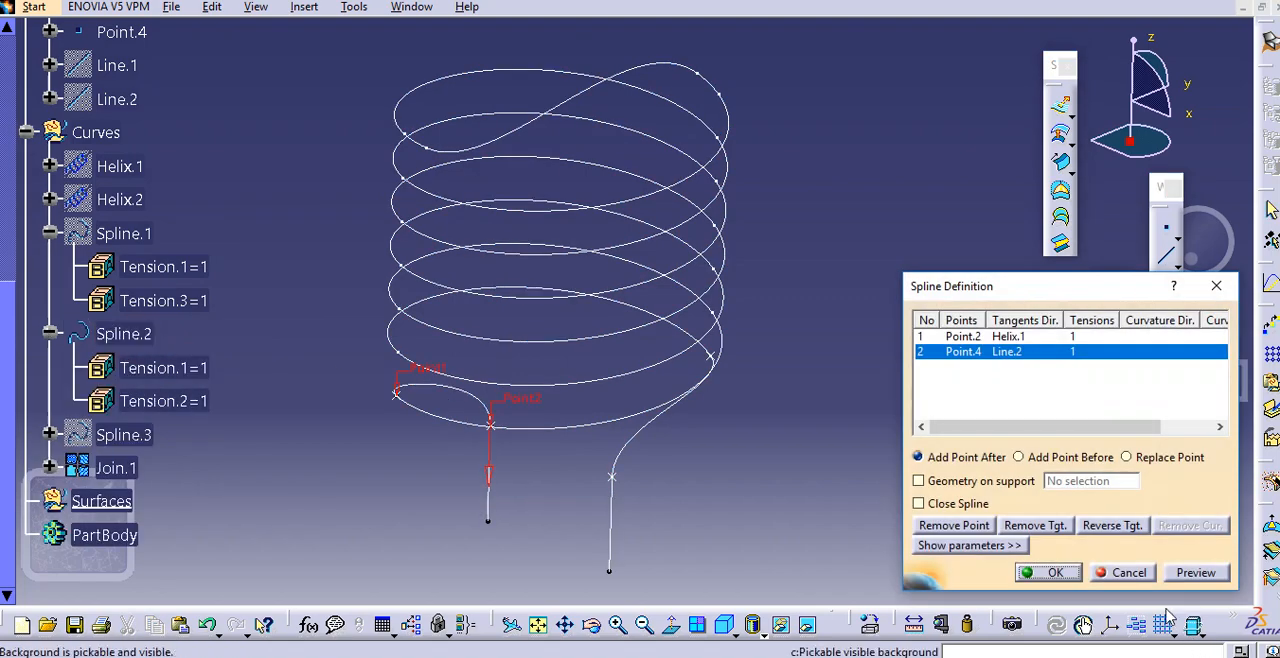
pyautogui.click(1129, 572)
# Deactivate the Join.1 curve
pyautogui.click(659, 74)
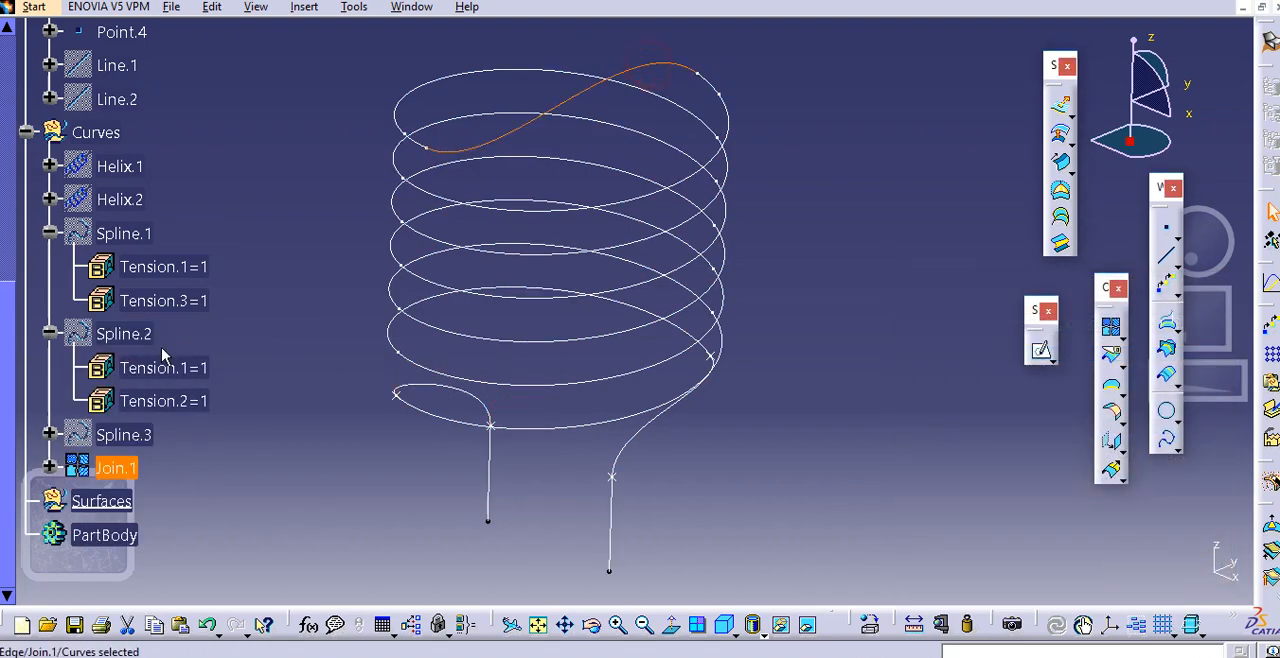
pyautogui.scroll(1, 223, 369)
pyautogui.scroll(-2, 213, 405)
pyautogui.scroll(-2, 213, 405)
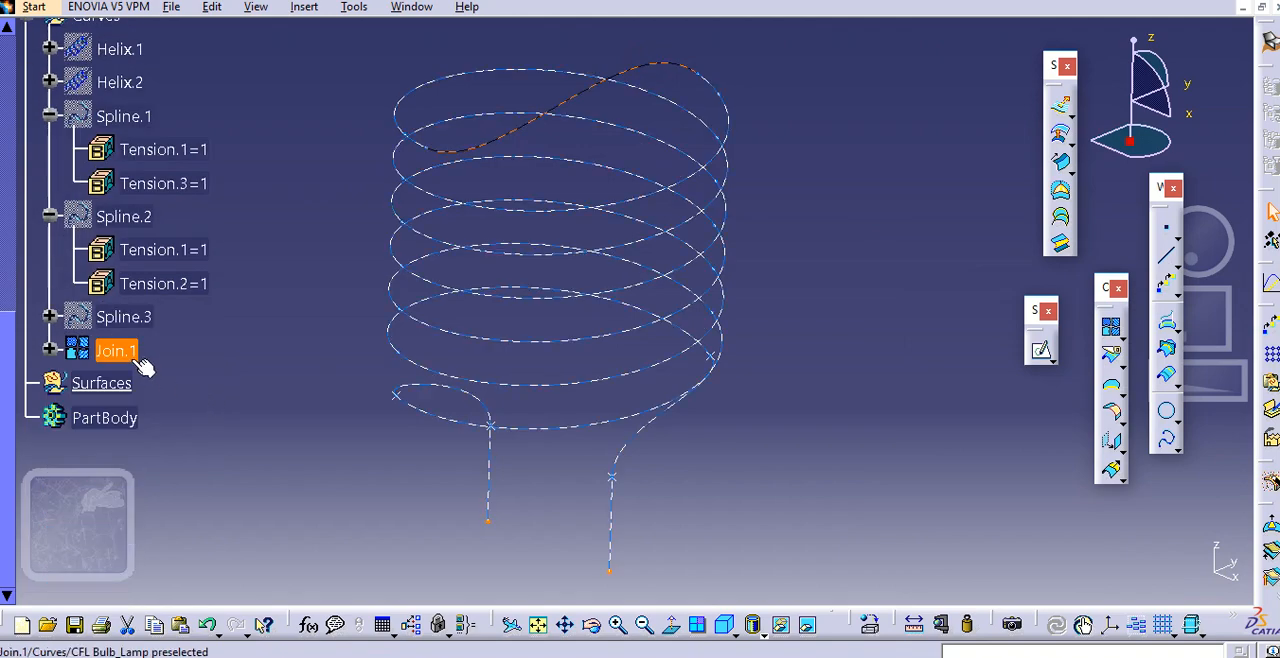
pyautogui.rightClick(140, 352)
pyautogui.moveTo(288, 651)
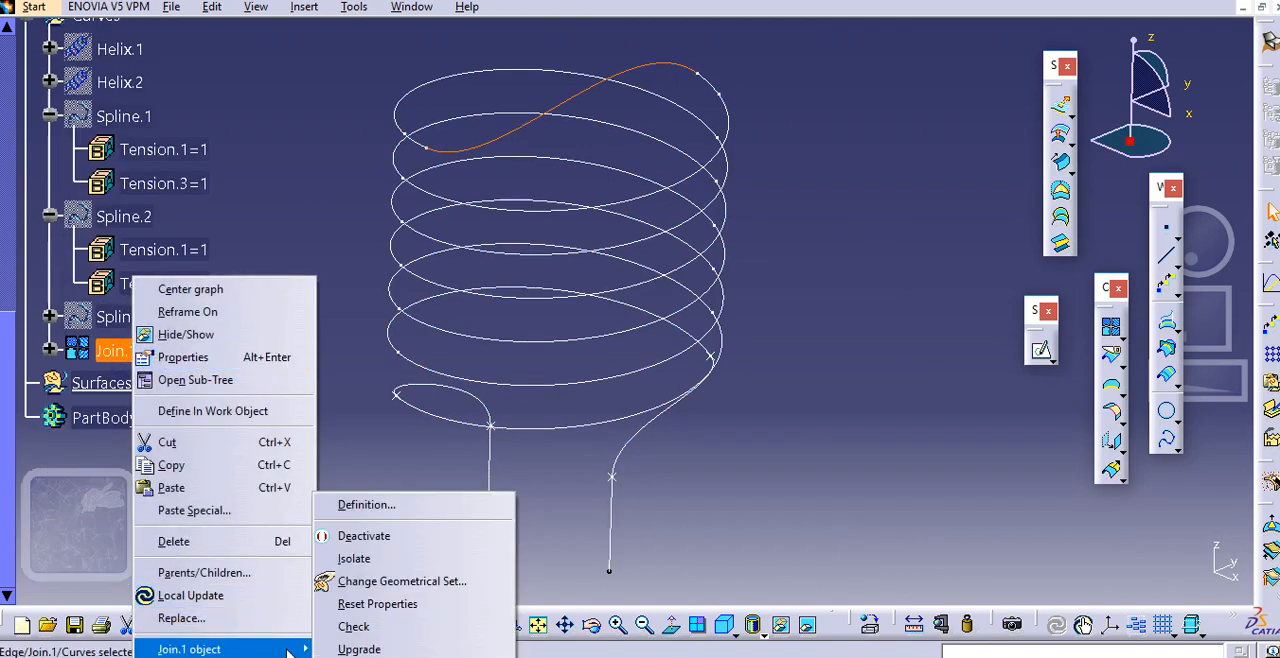
pyautogui.click(398, 534)
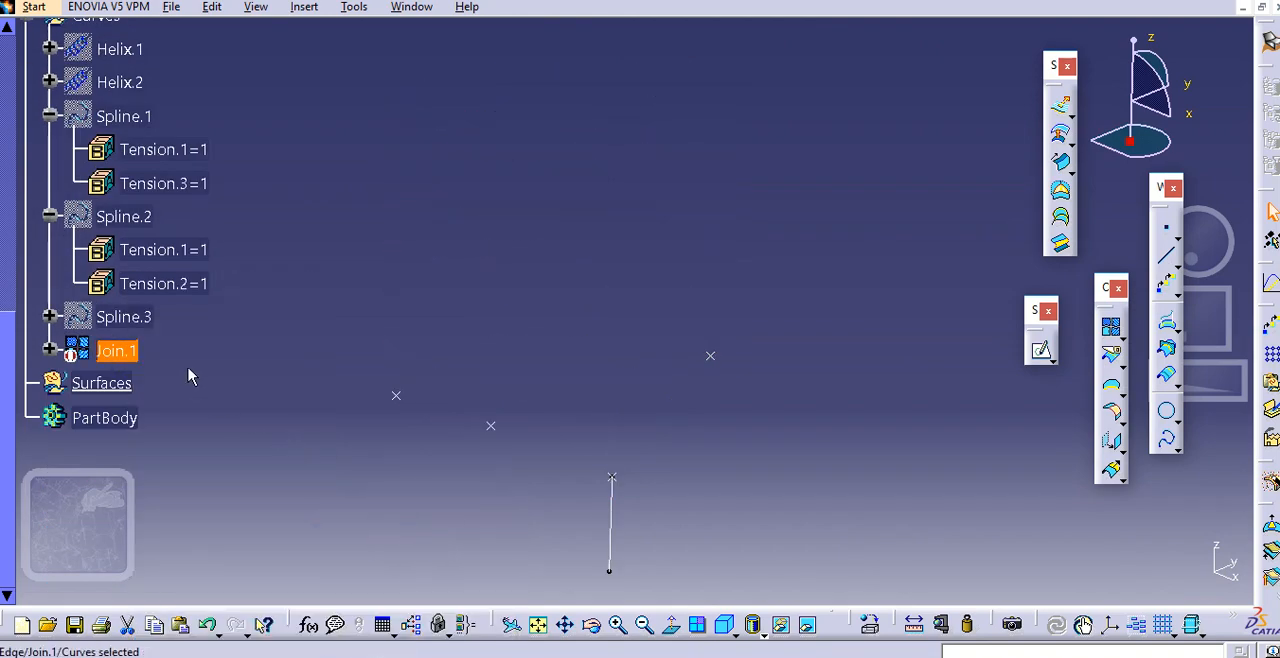
# Show the hidden curves Helix.1, Helix.2, Spline.1 and Spline.2 together
pyautogui.scroll(2, 190, 376)
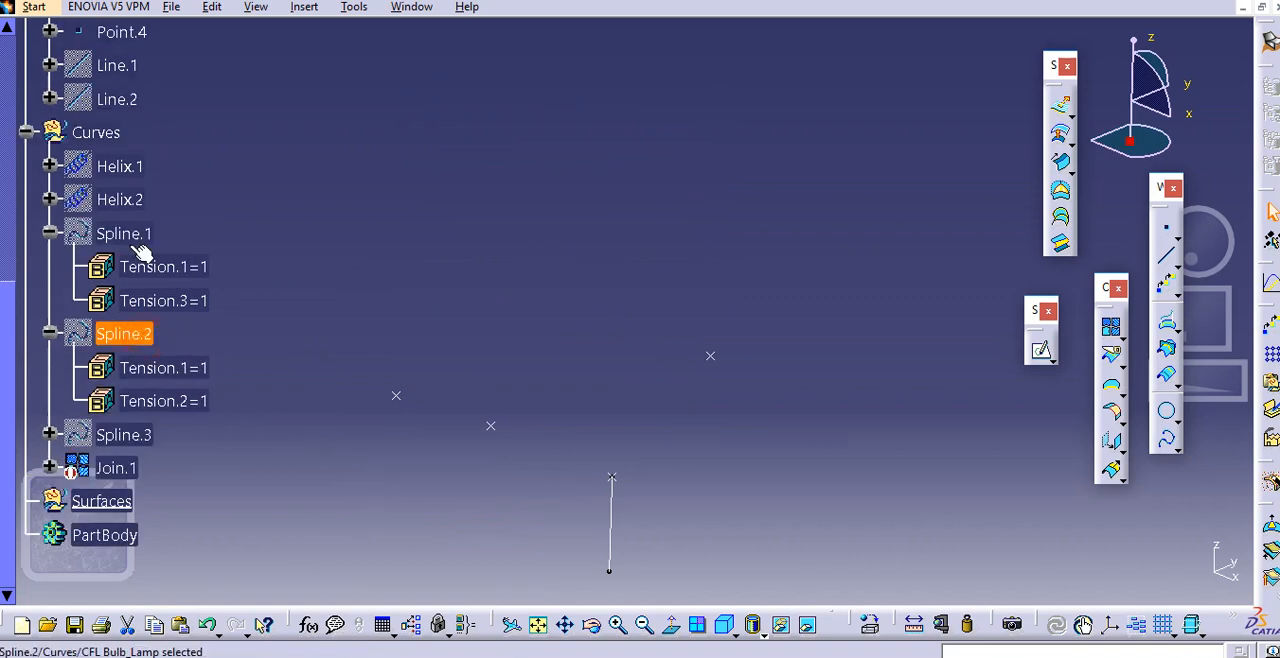
pyautogui.keyDown('ctrl'); pyautogui.click(135, 237); pyautogui.keyUp('ctrl')
pyautogui.keyDown('ctrl'); pyautogui.click(128, 200); pyautogui.keyUp('ctrl')
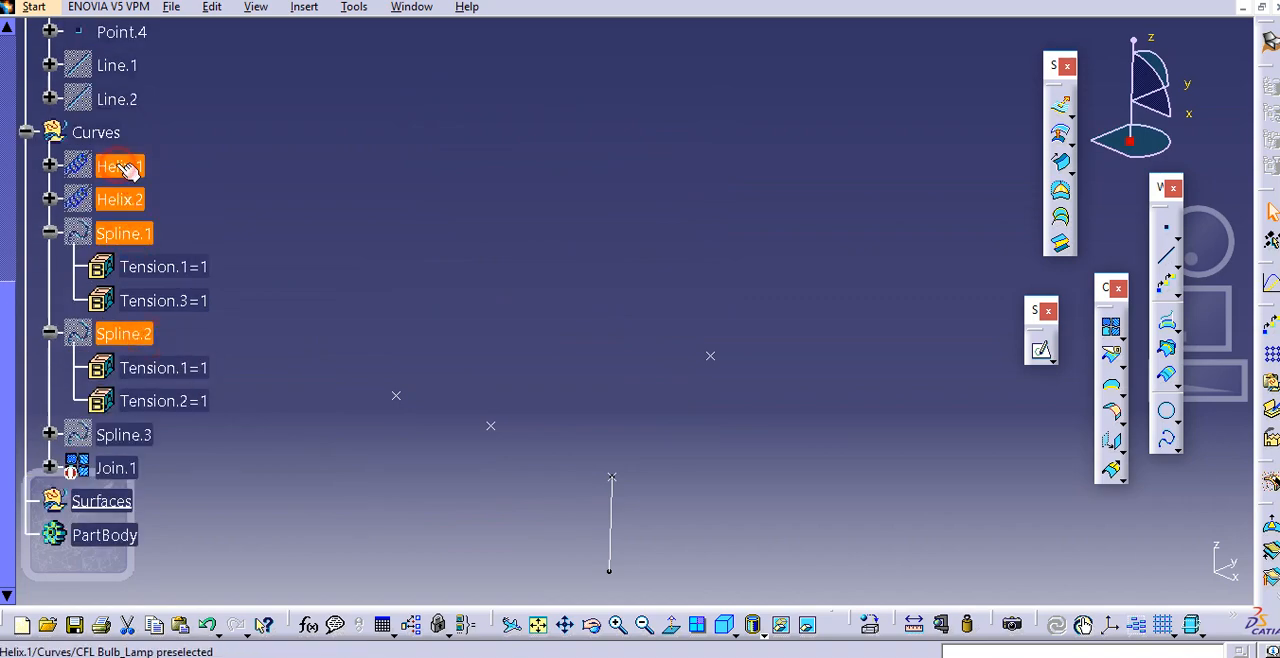
pyautogui.rightClick(128, 170)
pyautogui.click(160, 220)
# Show the hidden tube-end lines Line.1 and Line.2
pyautogui.scroll(3, 130, 290)
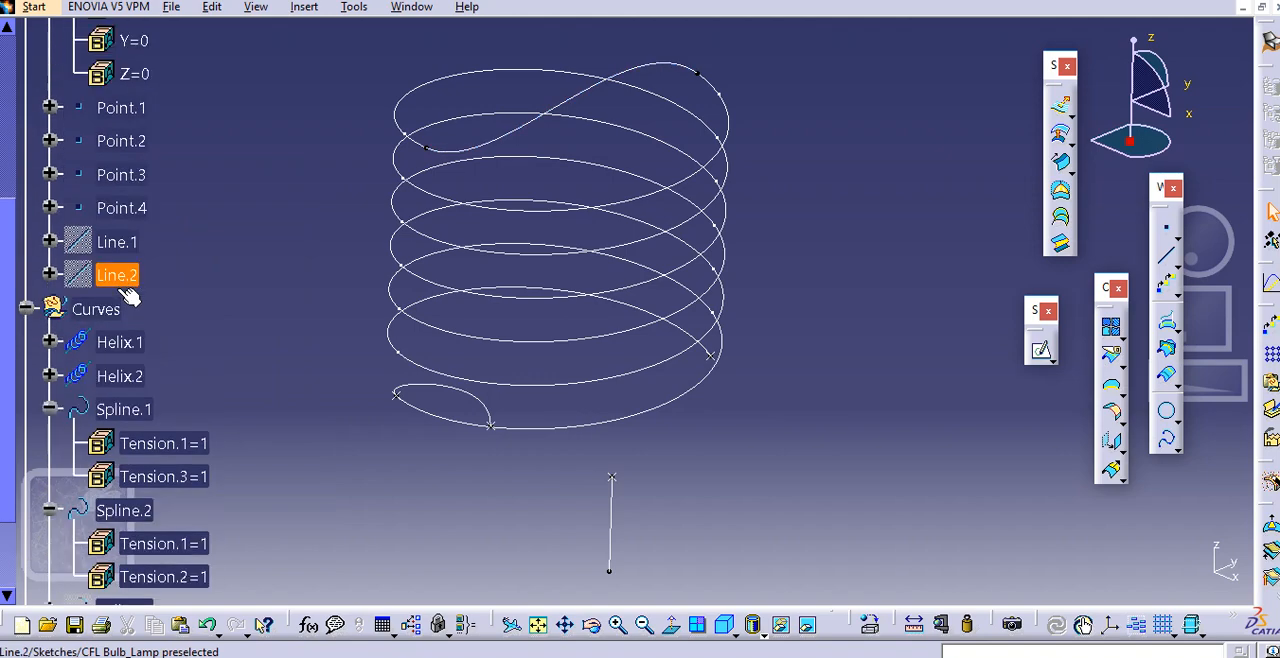
pyautogui.keyDown('ctrl'); pyautogui.click(117, 242); pyautogui.keyUp('ctrl')
pyautogui.rightClick(108, 243)
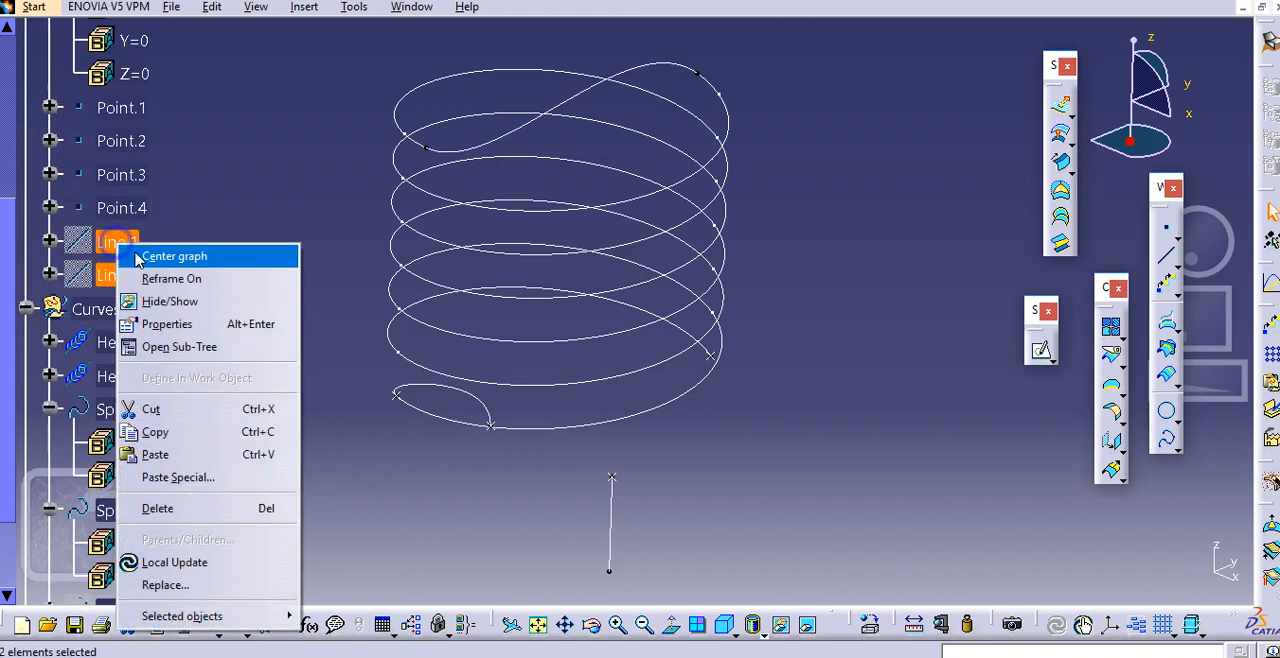
pyautogui.click(190, 295)
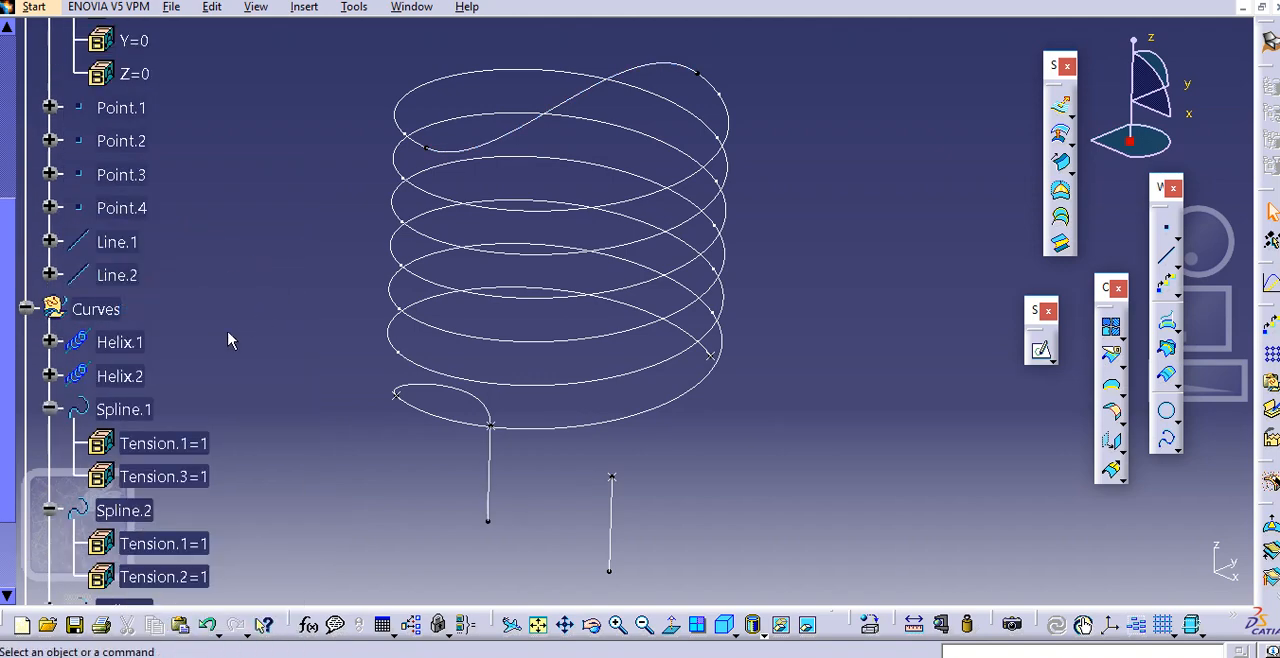
# Show the hidden Spline.3 curve that joins the helix to the second tube end
pyautogui.scroll(3, 228, 341)
pyautogui.scroll(-3, 228, 341)
pyautogui.scroll(-1, 228, 341)
pyautogui.scroll(-2, 228, 341)
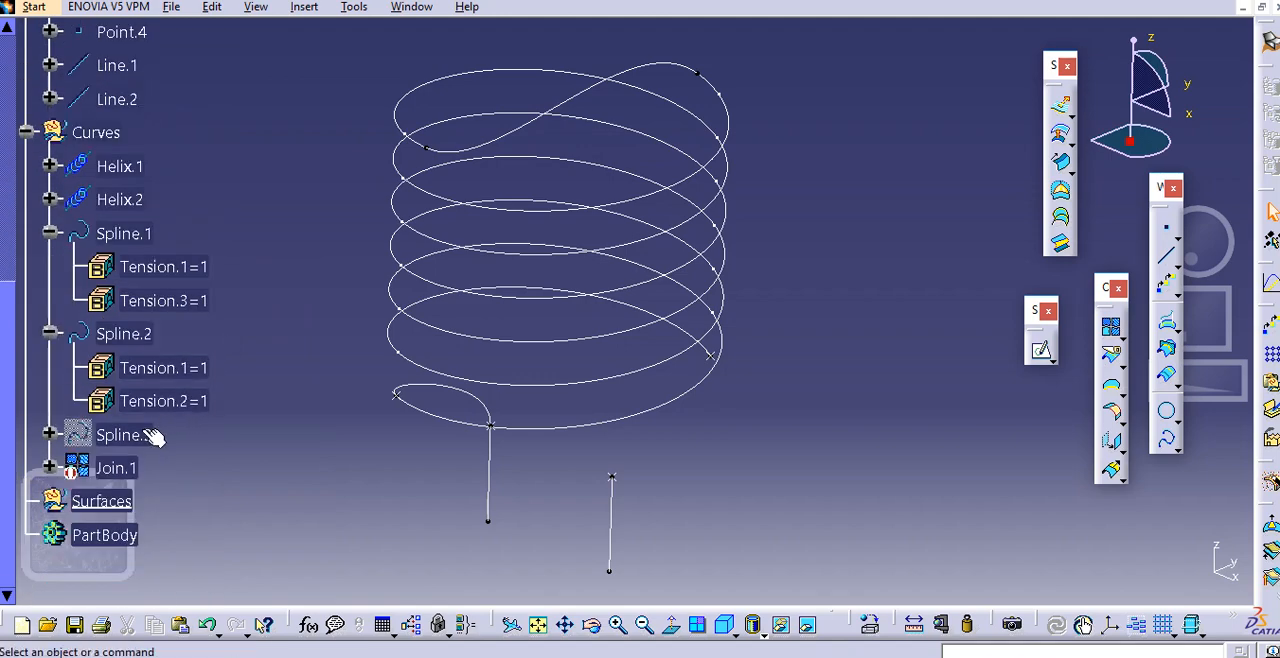
pyautogui.rightClick(140, 435)
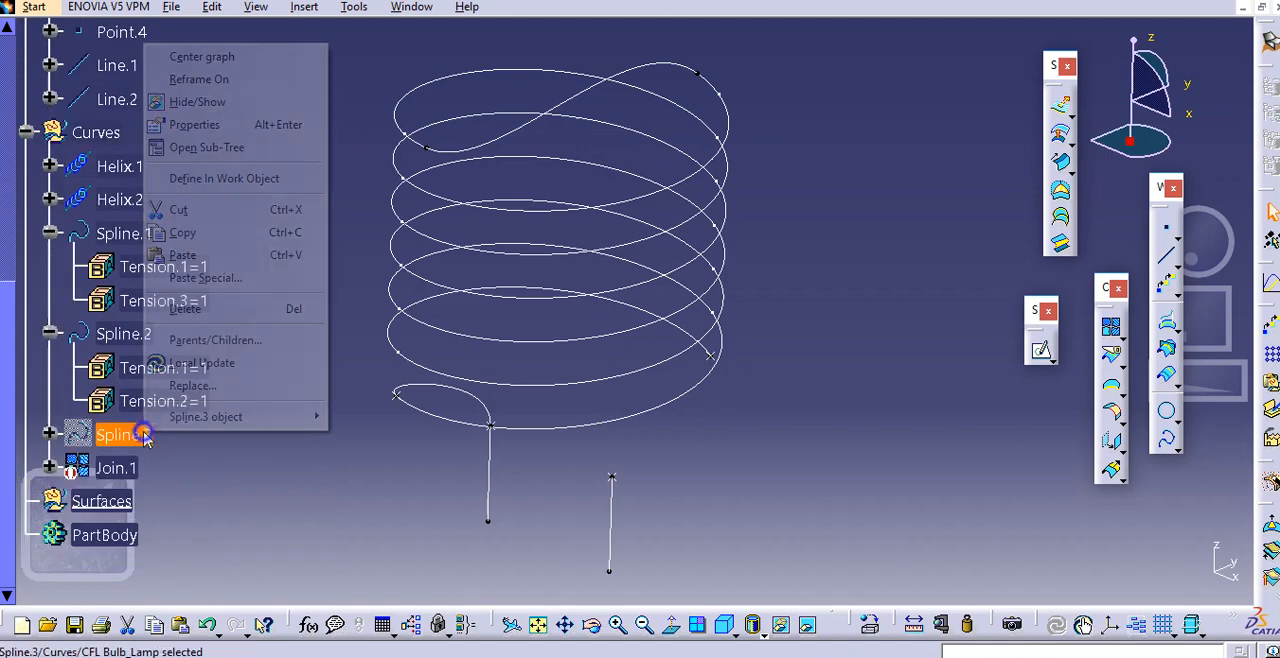
pyautogui.click(215, 103)
pyautogui.moveTo(303, 179); pyautogui.dragTo(348, 219, button='middle')
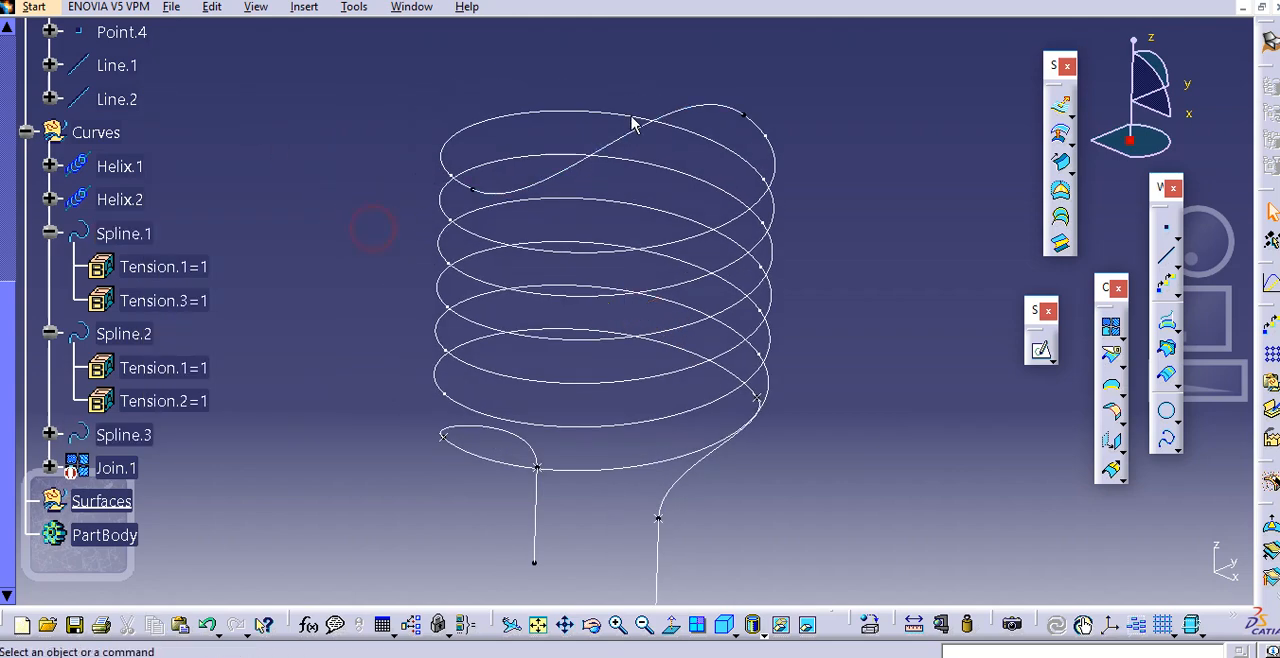
# Edit the top connecting spline Spline.1 and remove both of its points from the definition
pyautogui.doubleClick(688, 106)
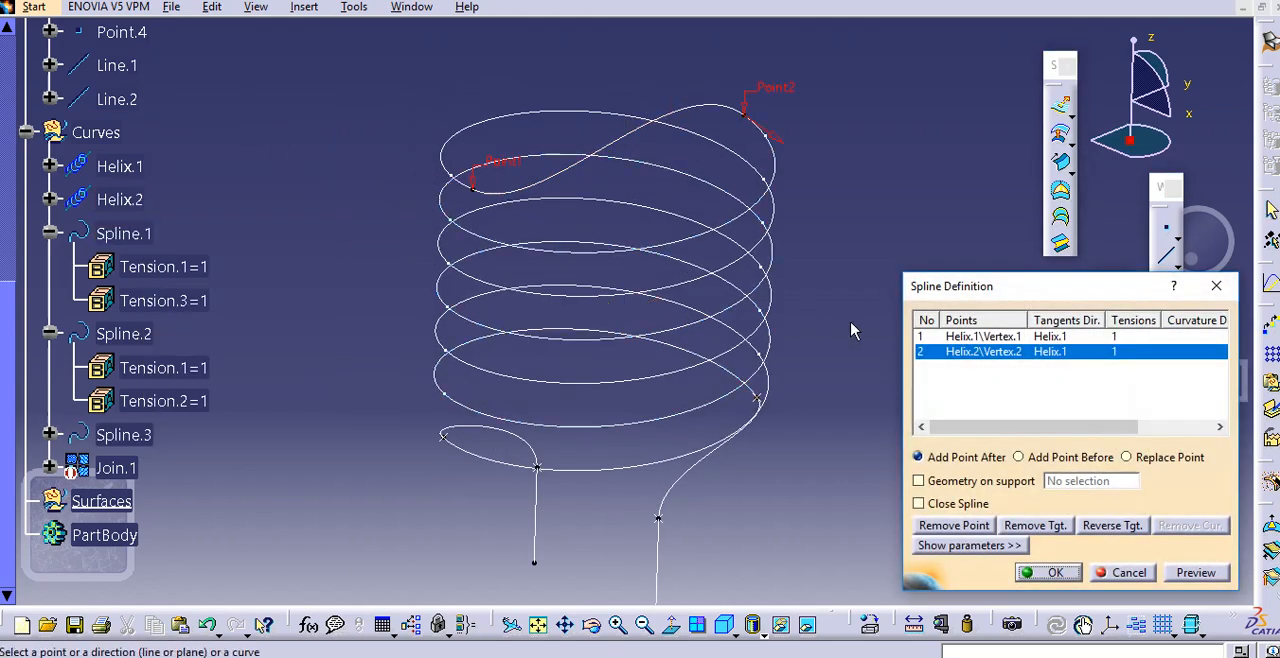
pyautogui.click(1030, 338)
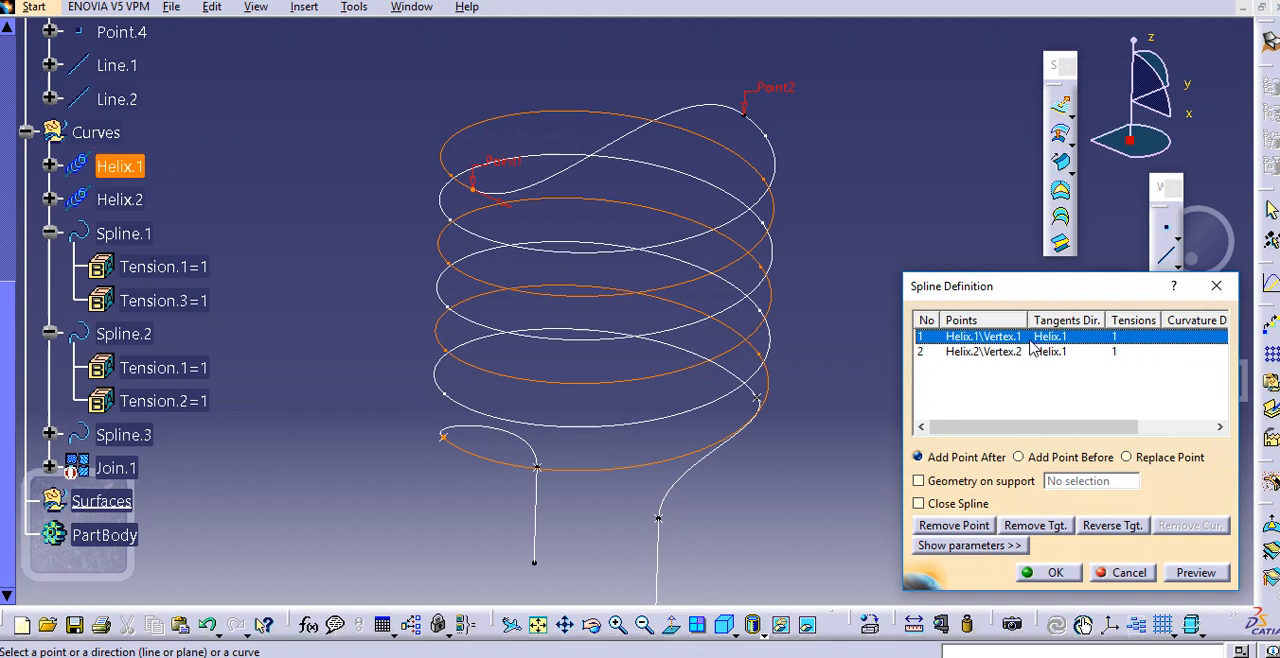
pyautogui.click(1019, 352)
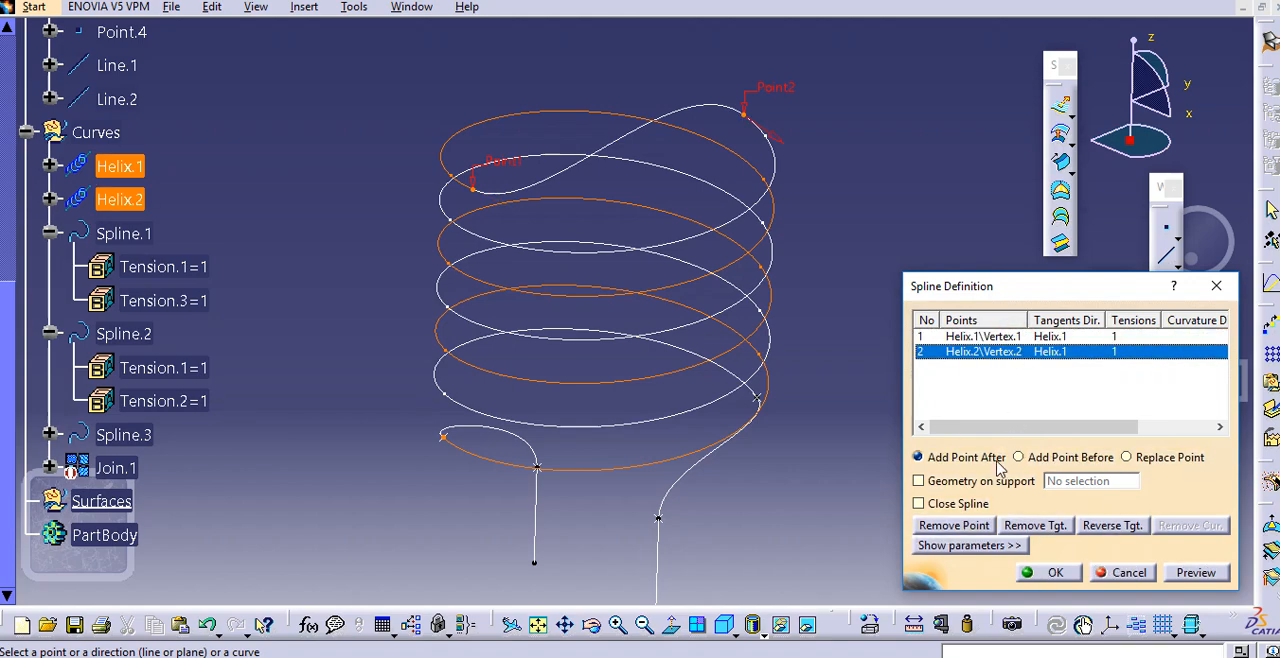
pyautogui.click(979, 528)
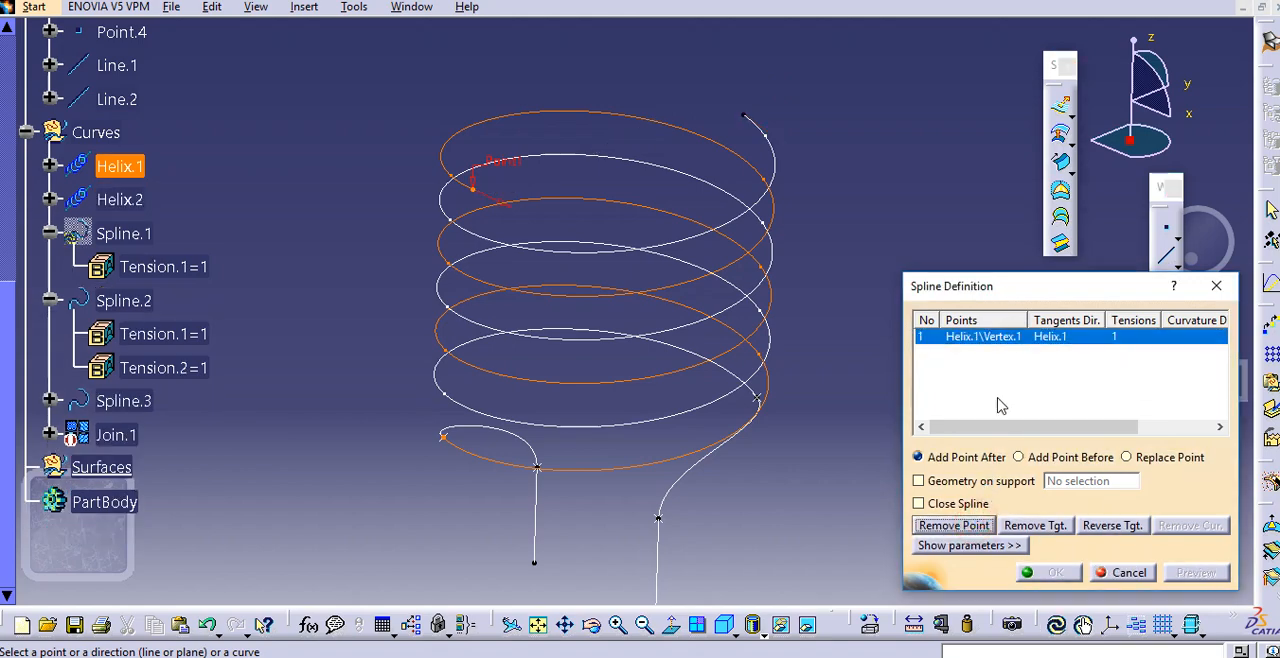
pyautogui.click(956, 525)
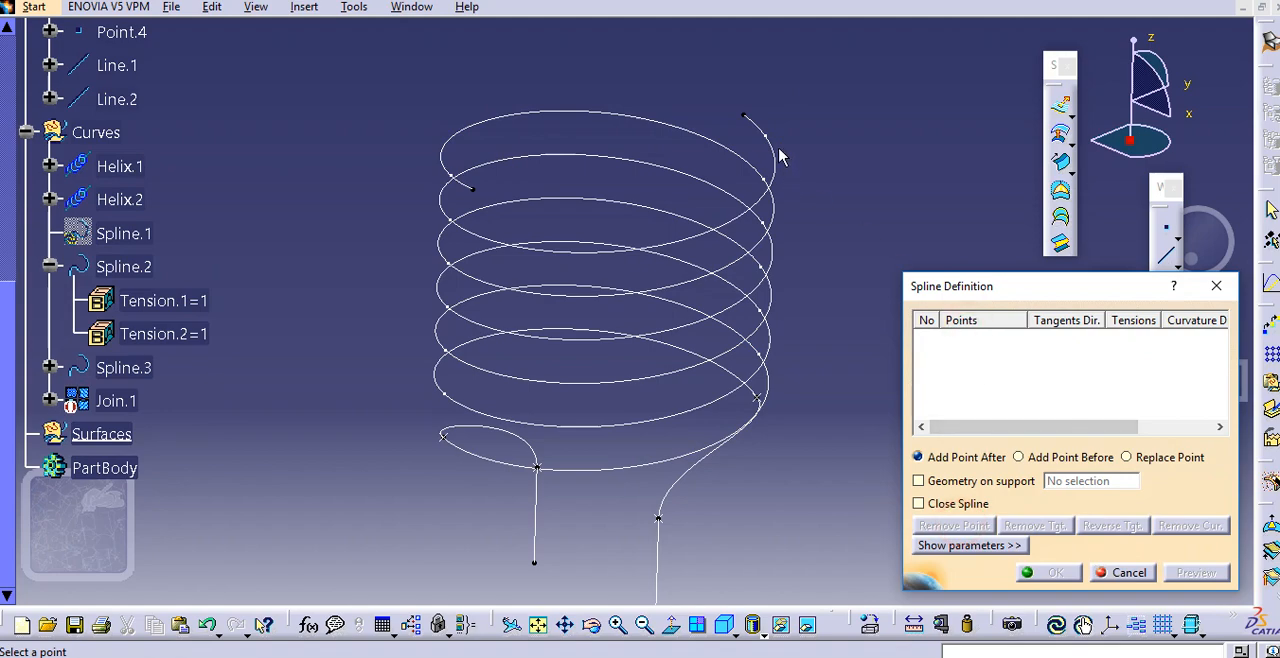
# Rebuild Spline.1 from the top end of Helix.2 to that of Helix.1, tangent to each helix, with the Helix.1 tangent reversed
pyautogui.click(744, 114)
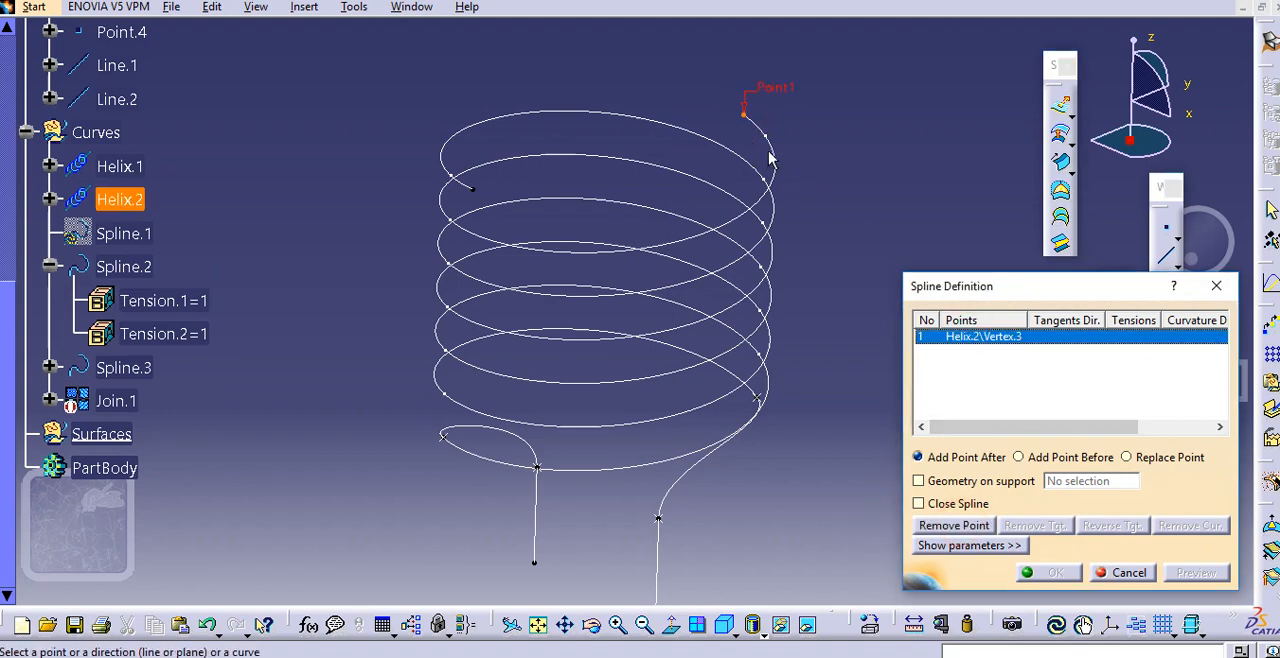
pyautogui.click(776, 152)
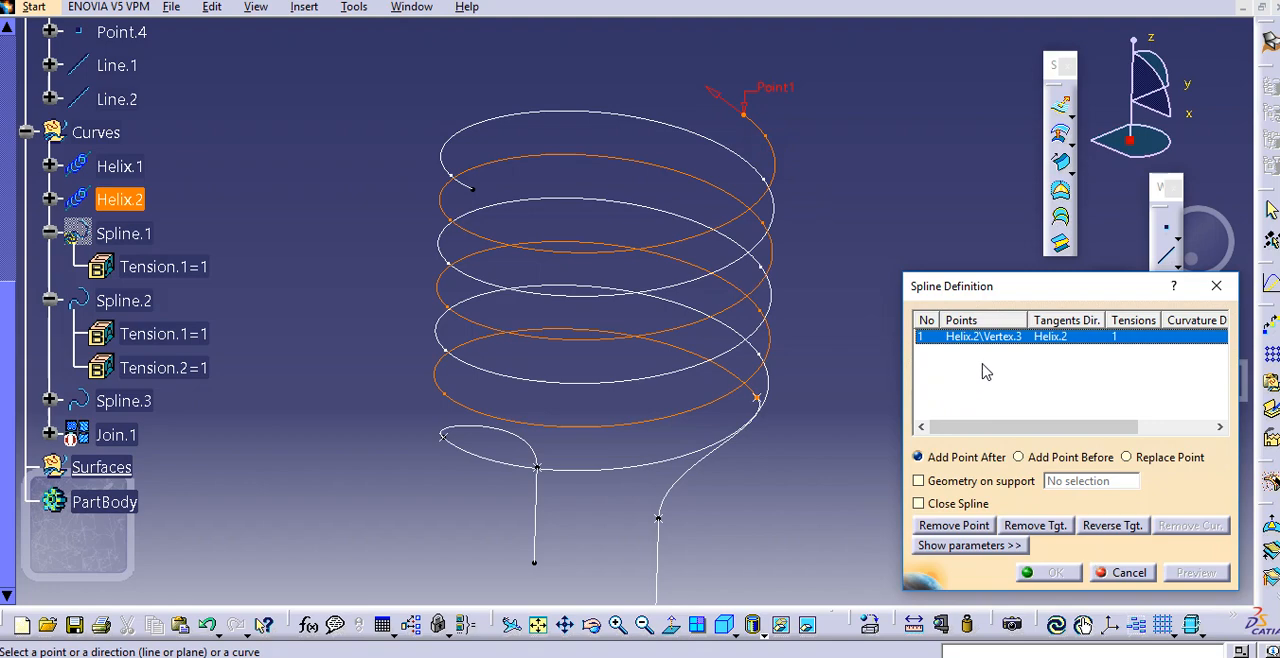
pyautogui.click(472, 186)
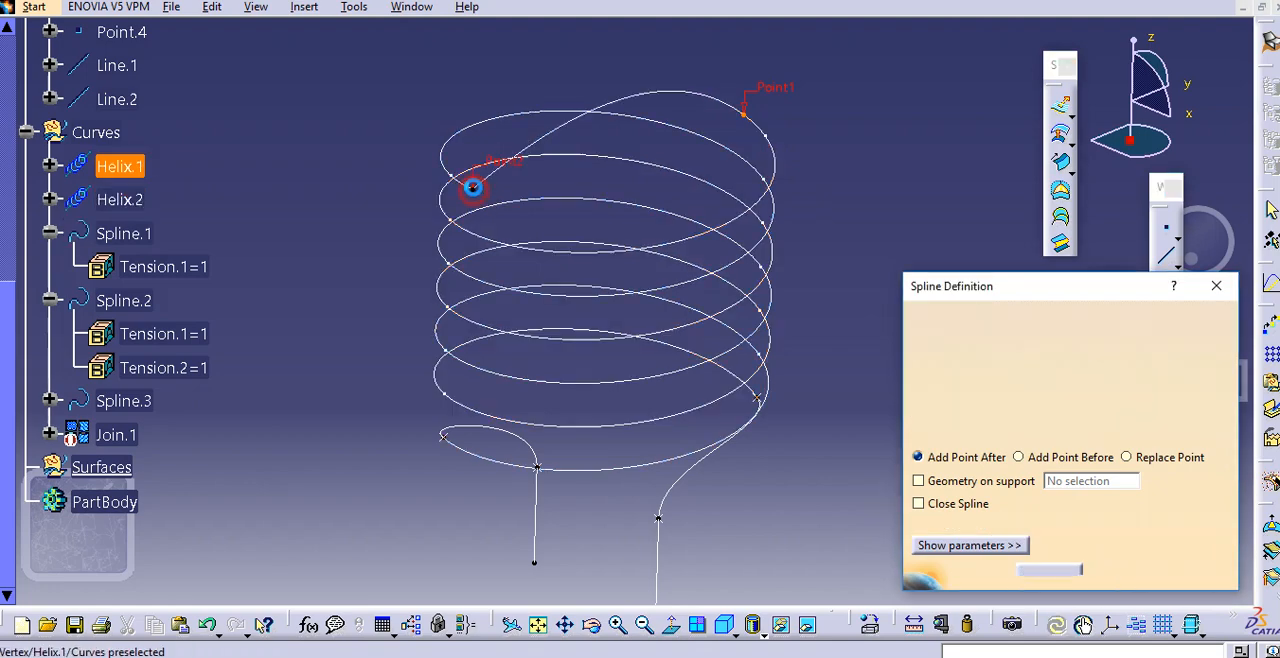
pyautogui.click(478, 121)
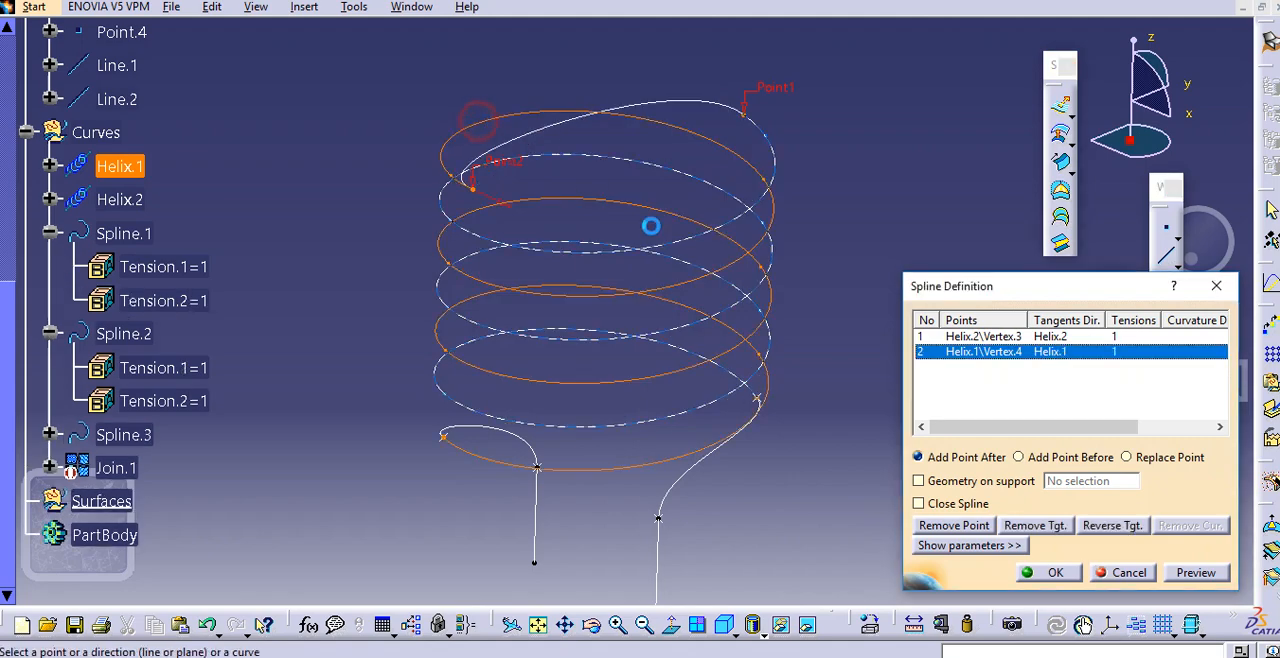
pyautogui.click(487, 203)
pyautogui.click(1196, 571)
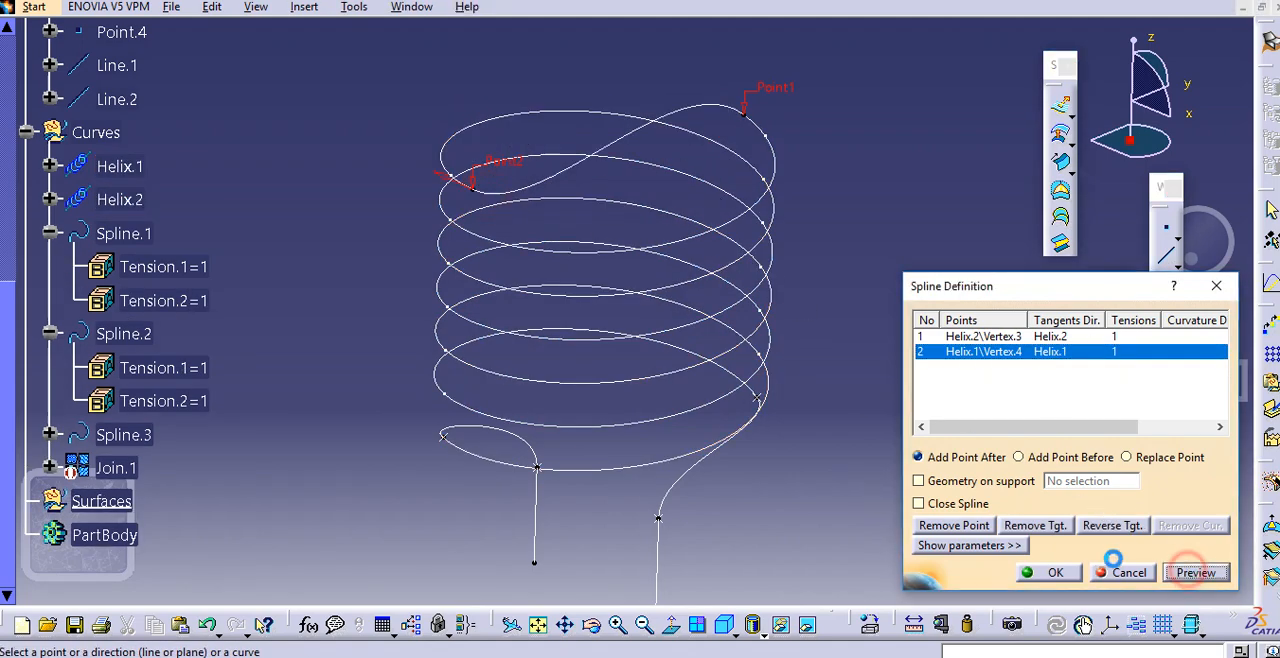
pyautogui.click(1053, 573)
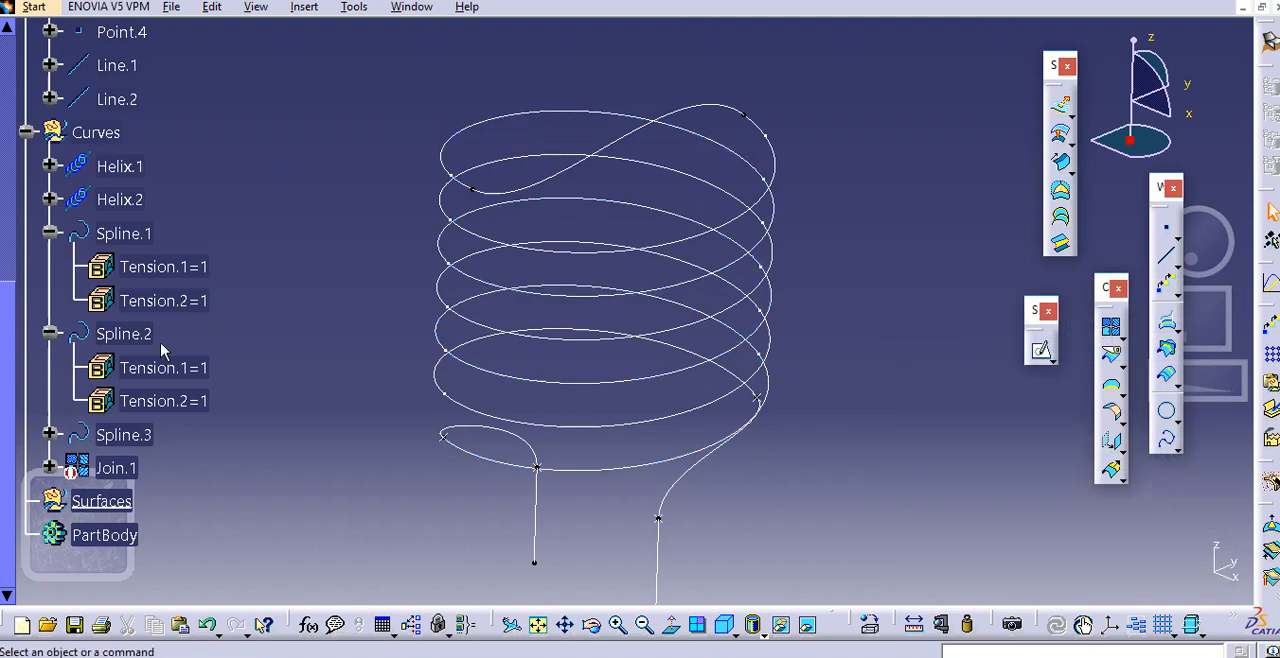
# Activate the Join.1 curve again and make it visible
pyautogui.scroll(-4, 168, 408)
pyautogui.rightClick(130, 346)
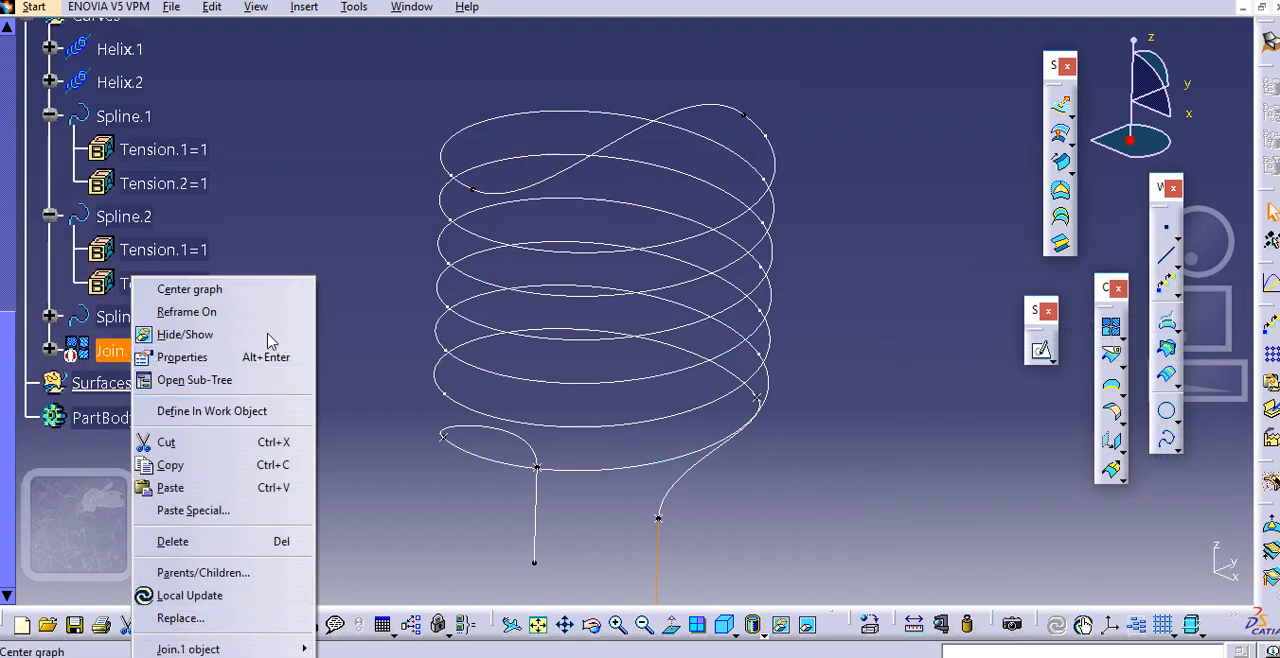
pyautogui.click(234, 336)
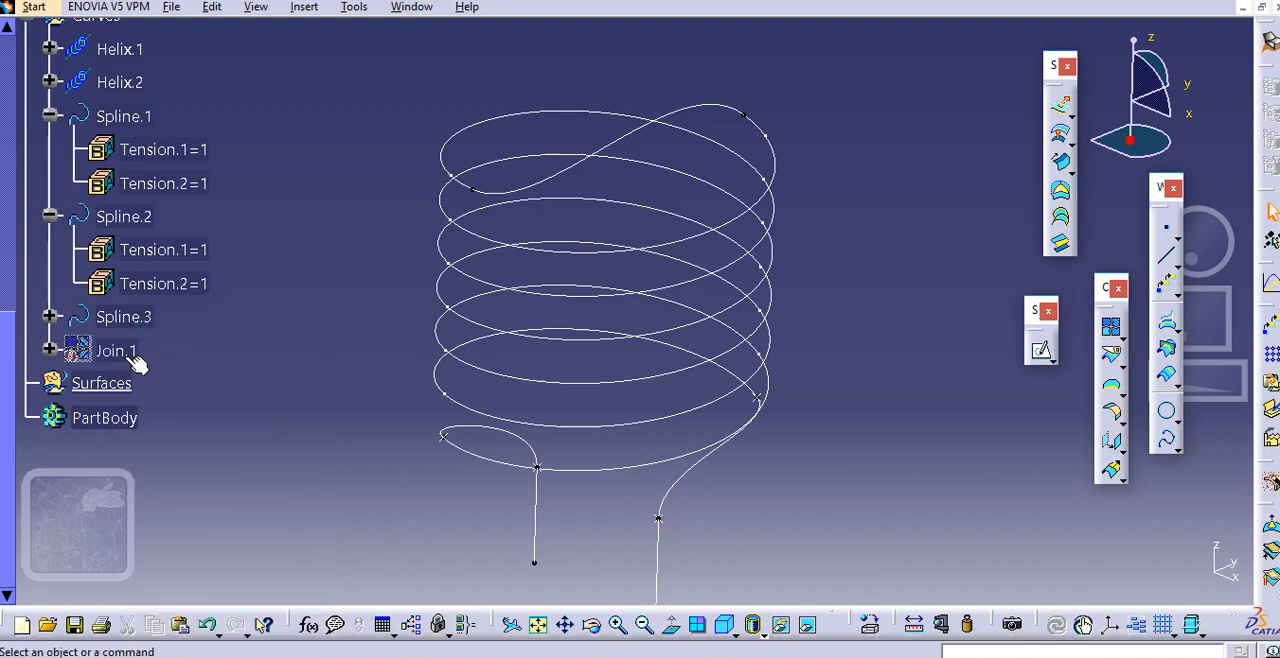
pyautogui.rightClick(128, 350)
pyautogui.moveTo(260, 649)
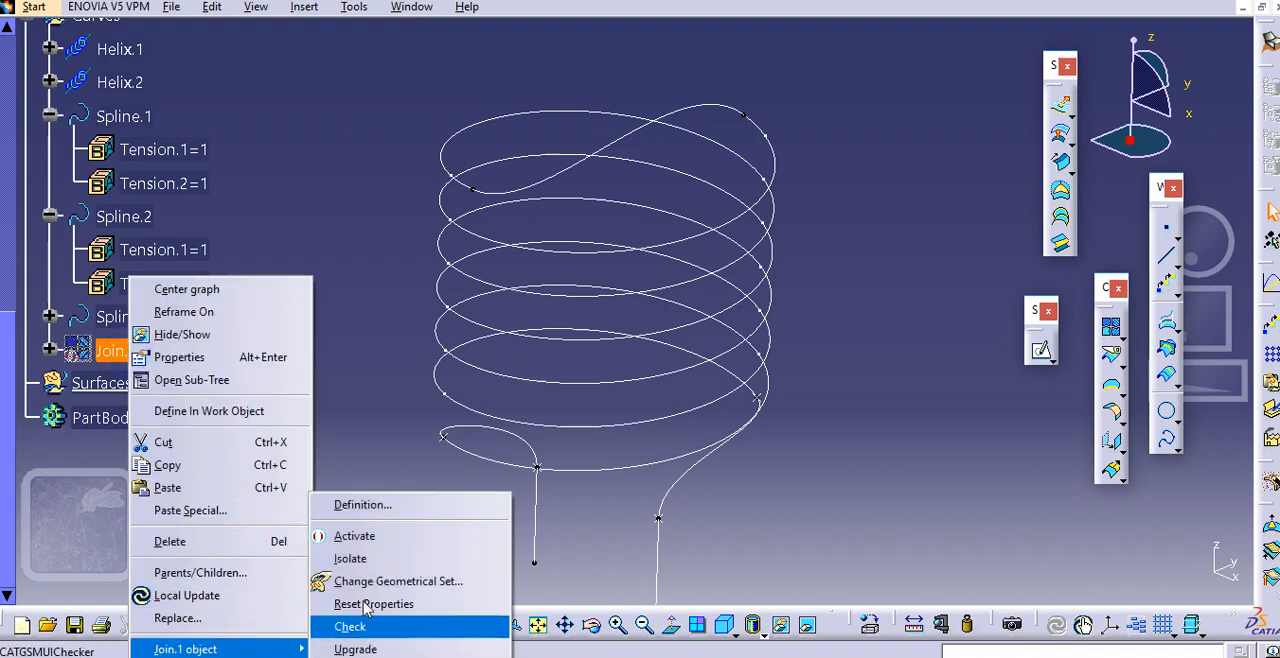
pyautogui.click(370, 557)
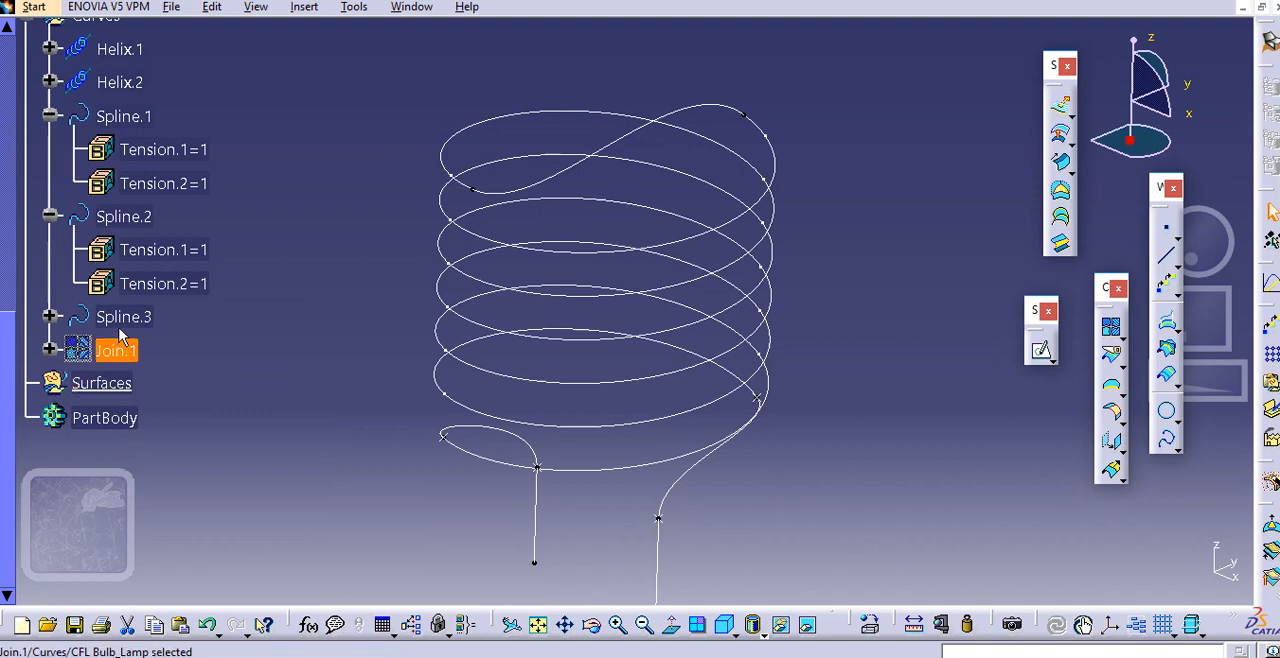
pyautogui.rightClick(120, 337)
pyautogui.click(140, 334)
# Hide the source curves Helix.1, Helix.2, Spline.1, Spline.2 and Spline.3 together
pyautogui.click(130, 318)
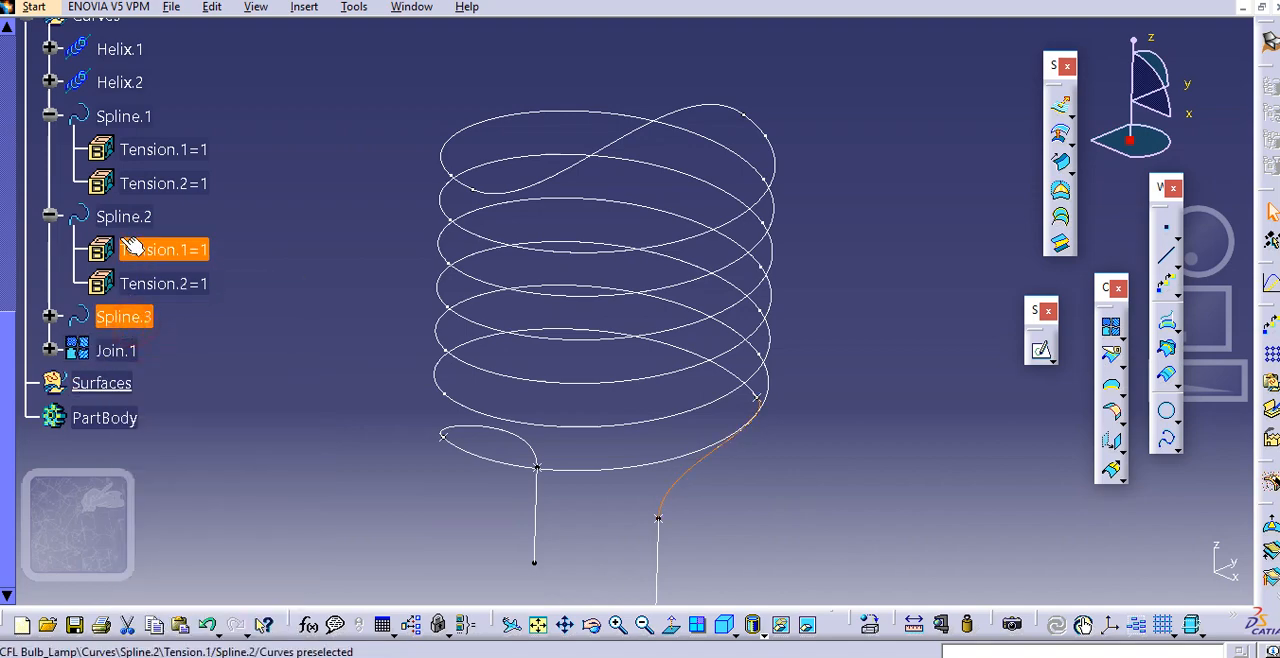
pyautogui.keyDown('ctrl'); pyautogui.click(123, 216); pyautogui.keyUp('ctrl')
pyautogui.keyDown('ctrl'); pyautogui.click(124, 116); pyautogui.keyUp('ctrl')
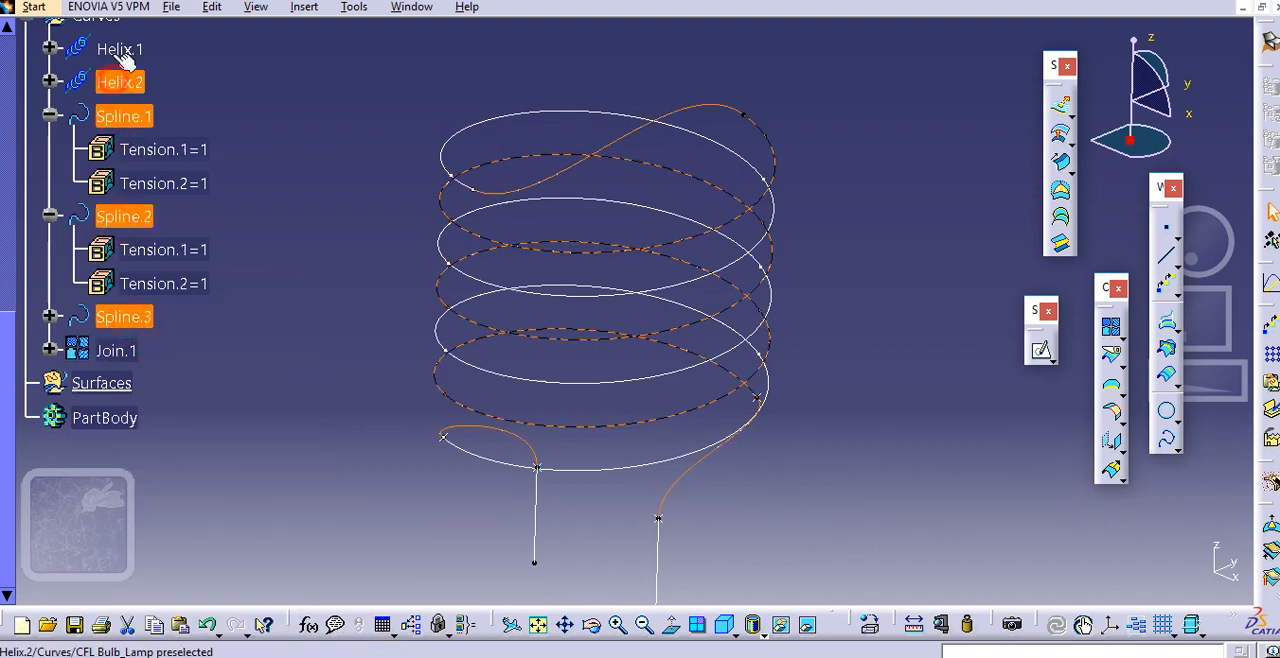
pyautogui.keyDown('ctrl'); pyautogui.click(118, 50); pyautogui.keyUp('ctrl')
pyautogui.rightClick(118, 50)
pyautogui.click(165, 108)
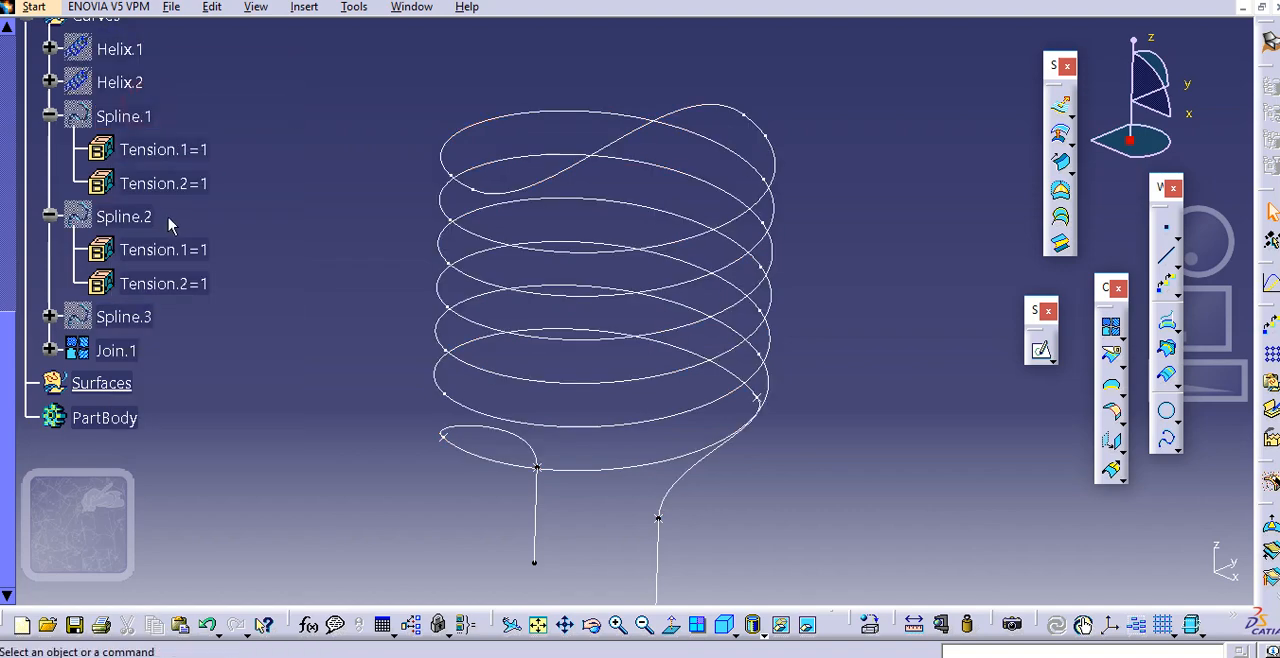
# Set up a circular center-and-radius sweep along Join.1 with a 2 mm radius and preview the tube
pyautogui.scroll(2, 168, 225)
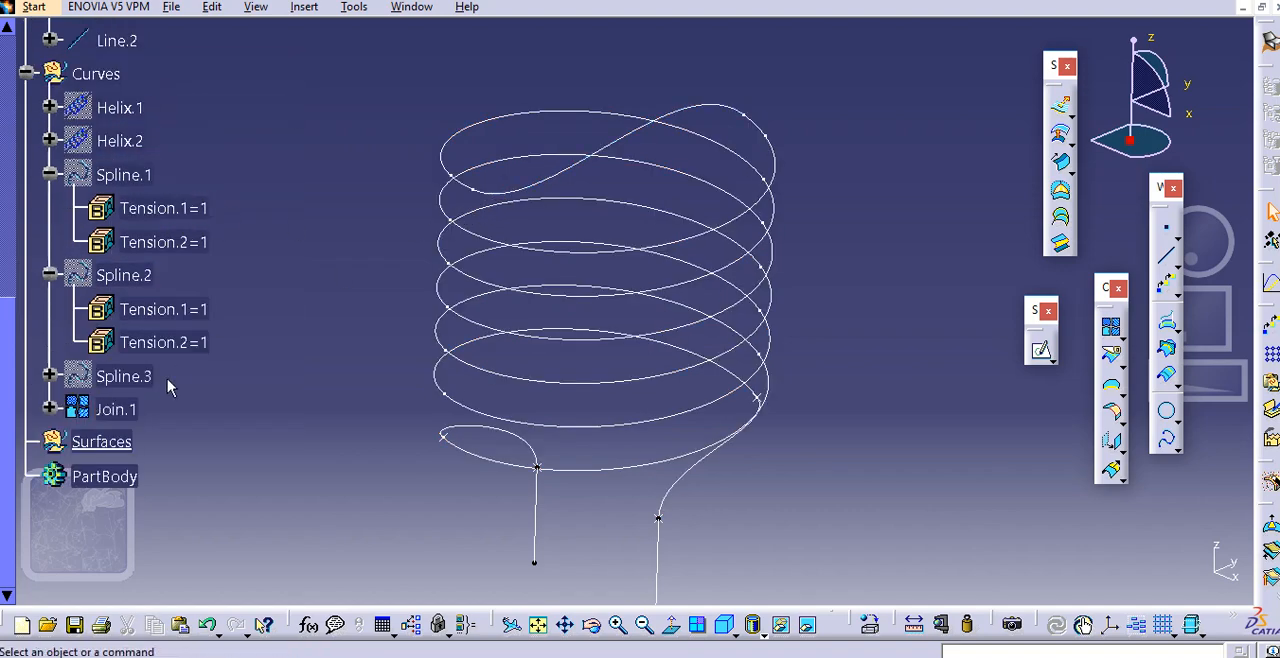
pyautogui.scroll(-2, 160, 370)
pyautogui.click(120, 350)
pyautogui.click(407, 300)
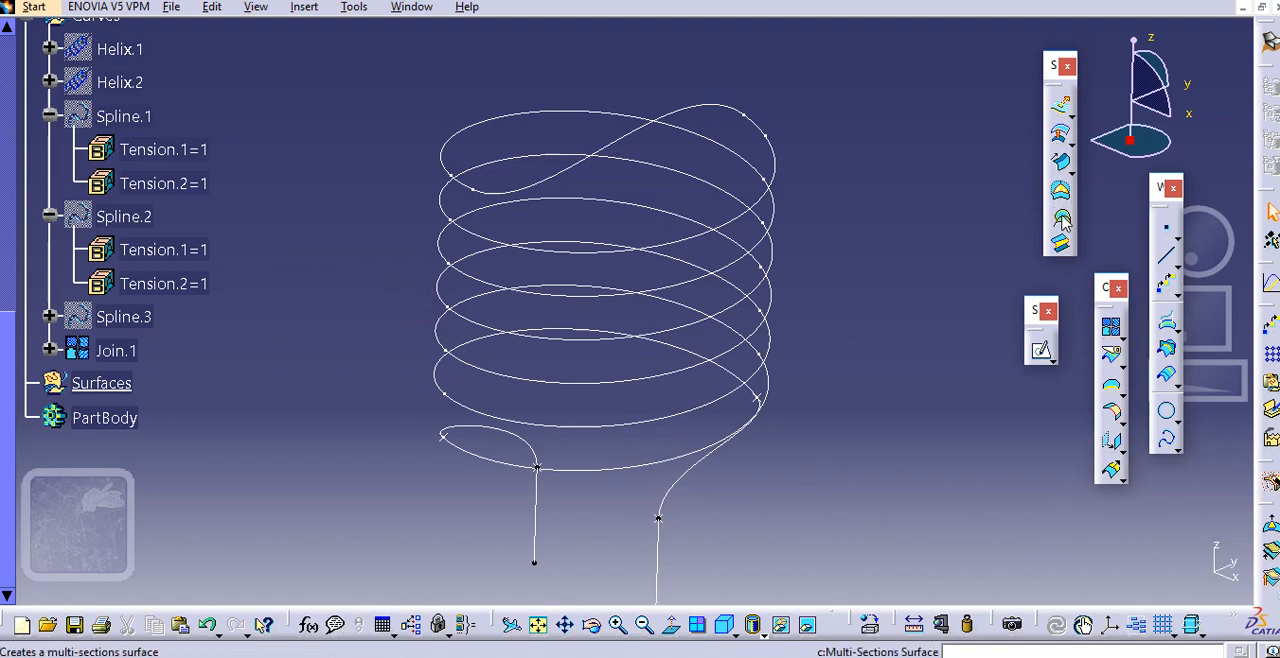
pyautogui.click(1060, 165)
pyautogui.moveTo(646, 305); pyautogui.dragTo(602, 291, button='middle')
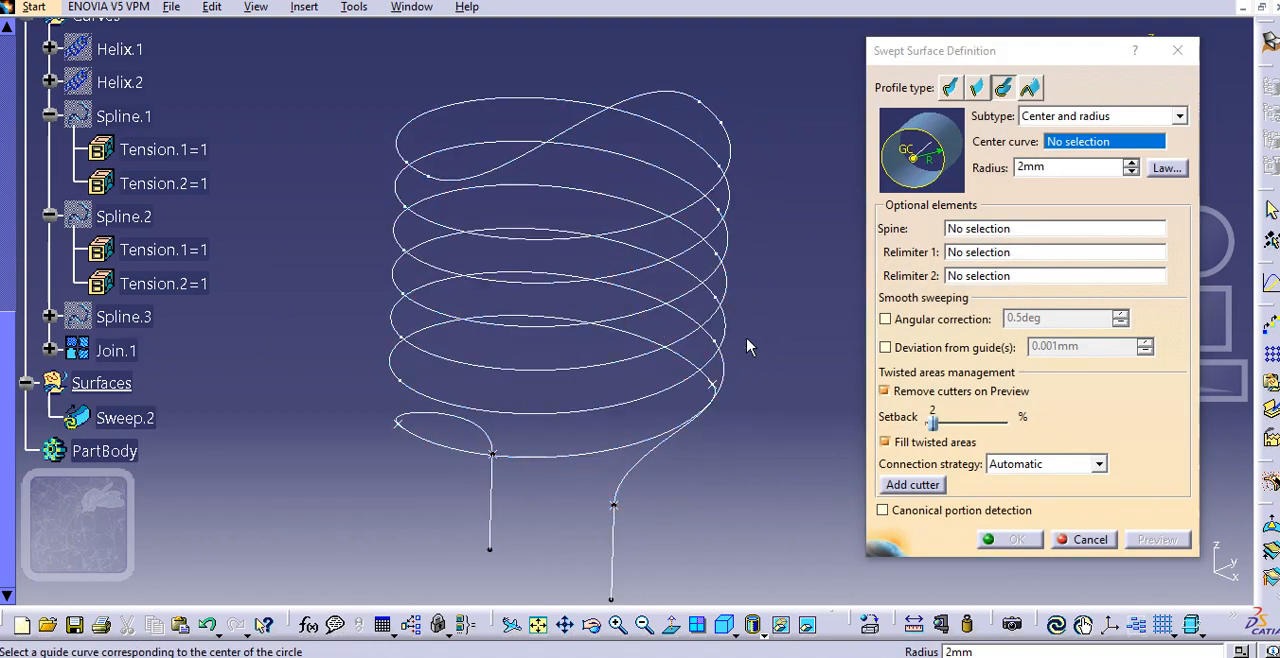
pyautogui.click(632, 470)
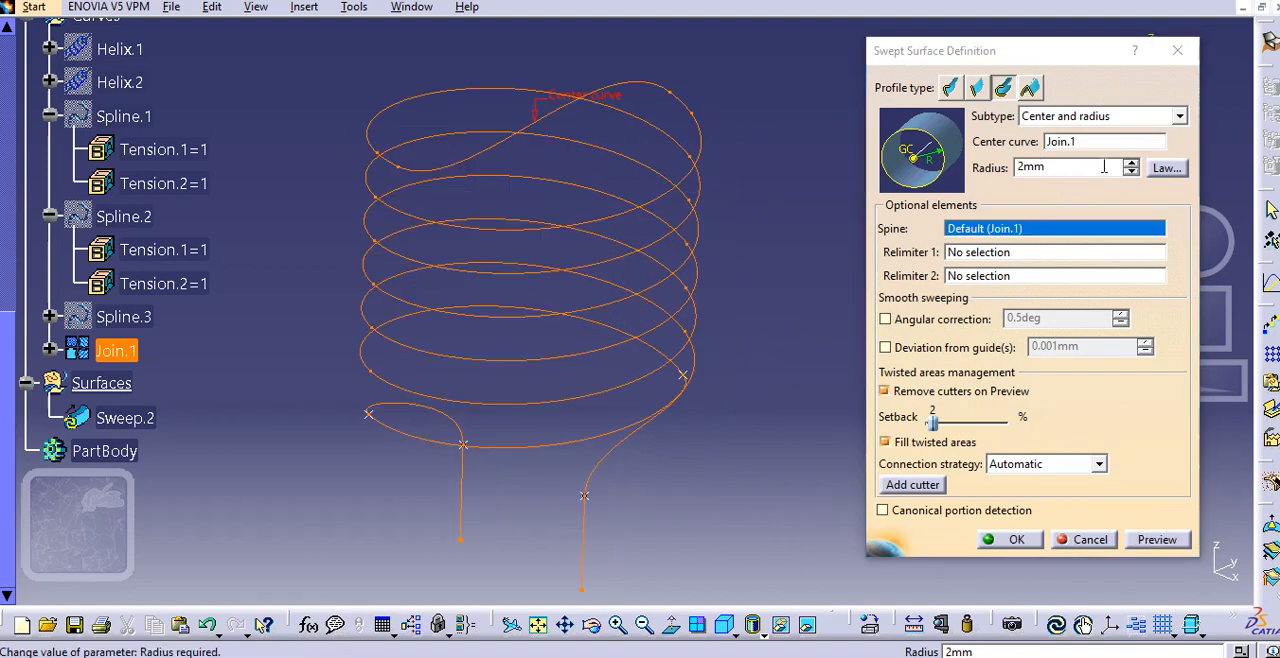
pyautogui.click(1160, 540)
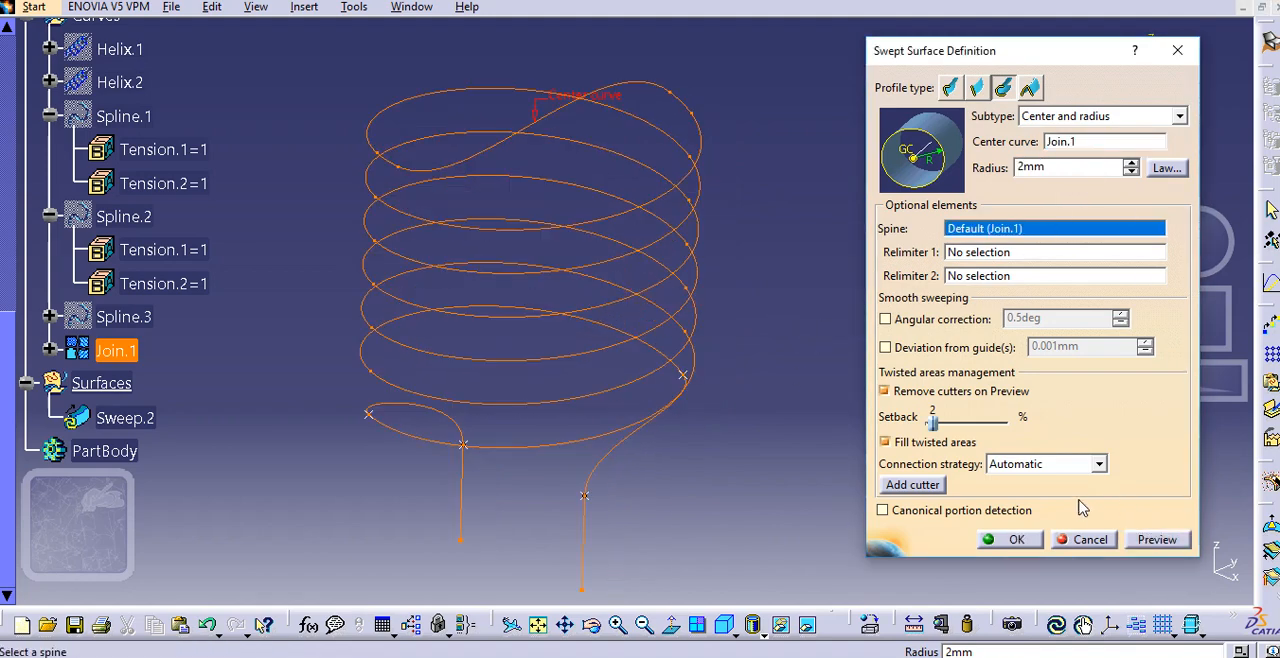
pyautogui.moveTo(663, 300); pyautogui.dragTo(694, 295, button='middle')
pyautogui.scroll(-1, 672, 275)
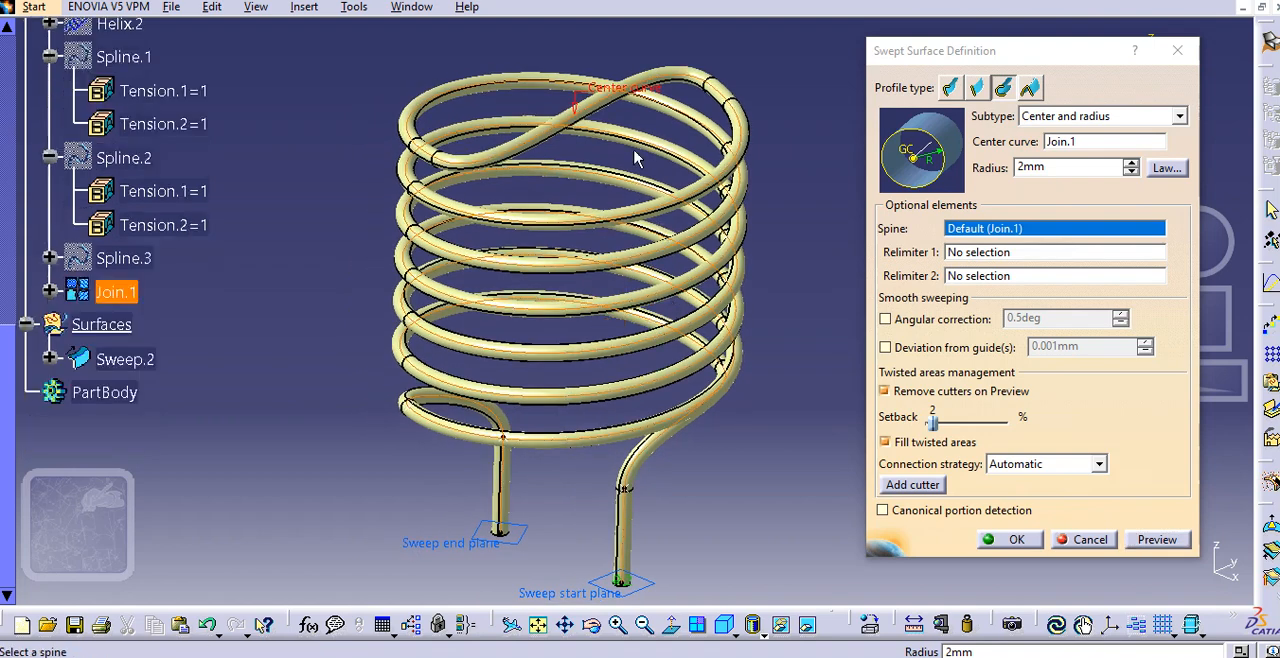
pyautogui.moveTo(614, 240); pyautogui.dragTo(614, 252, button='middle')
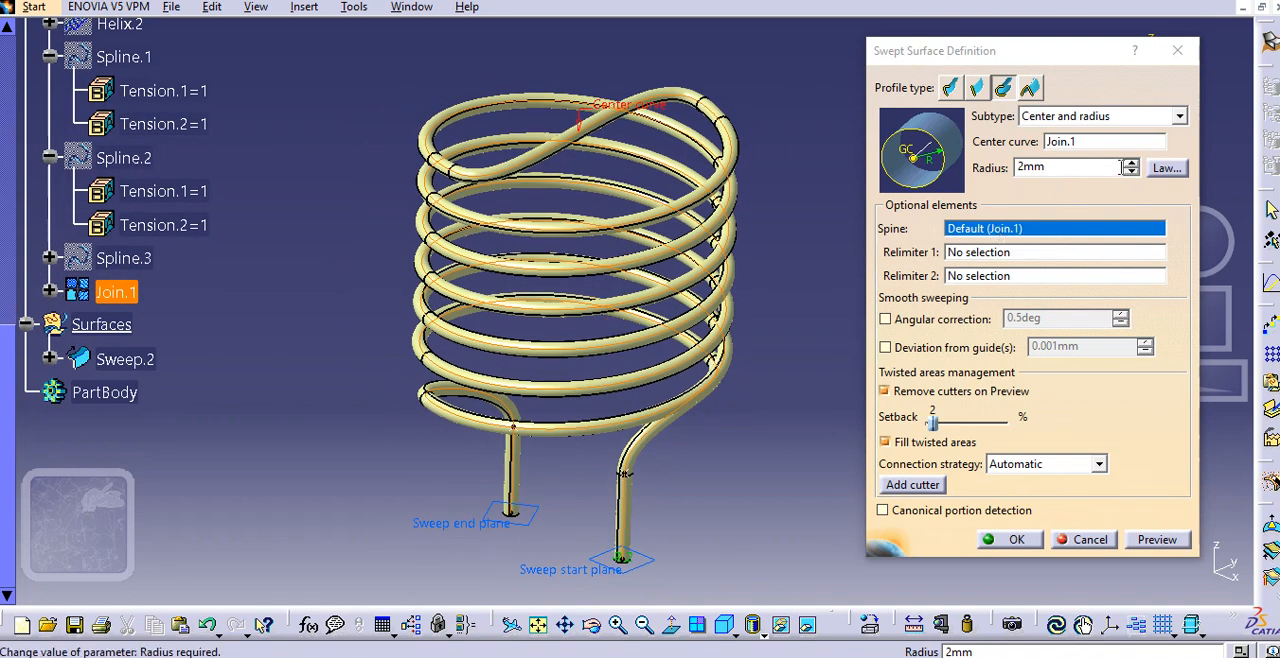
# Try a 3 mm radius for the swept tube and preview it
pyautogui.click(1132, 164)
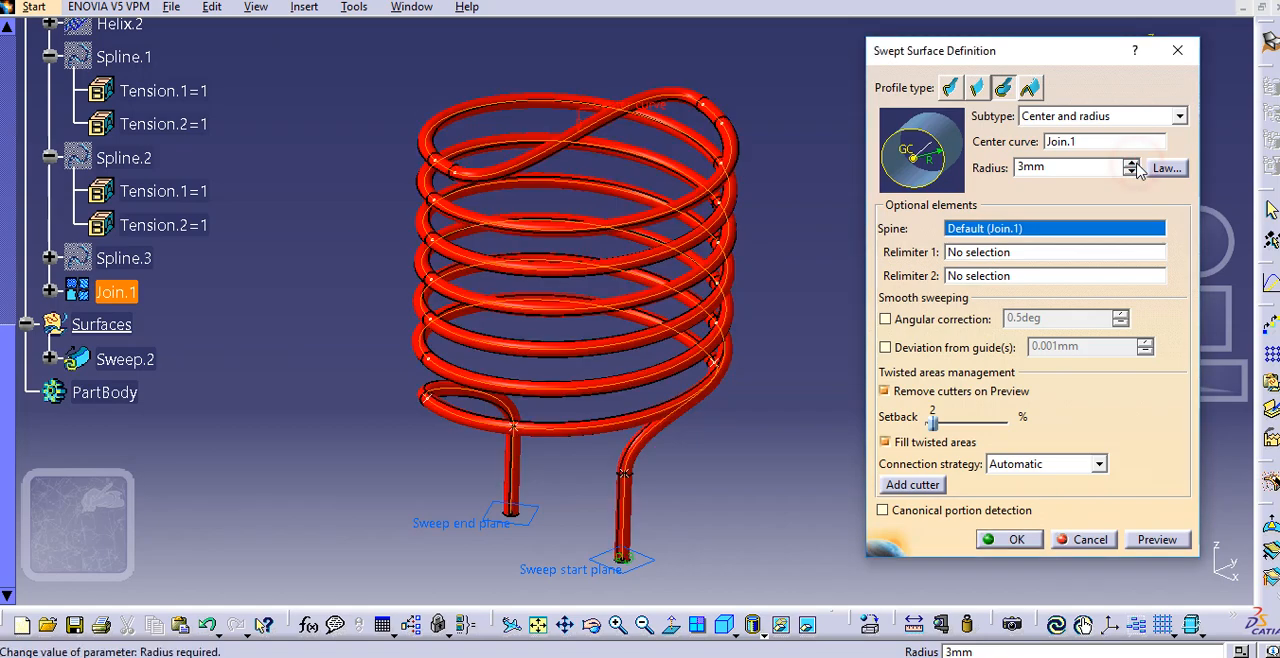
pyautogui.click(1150, 550)
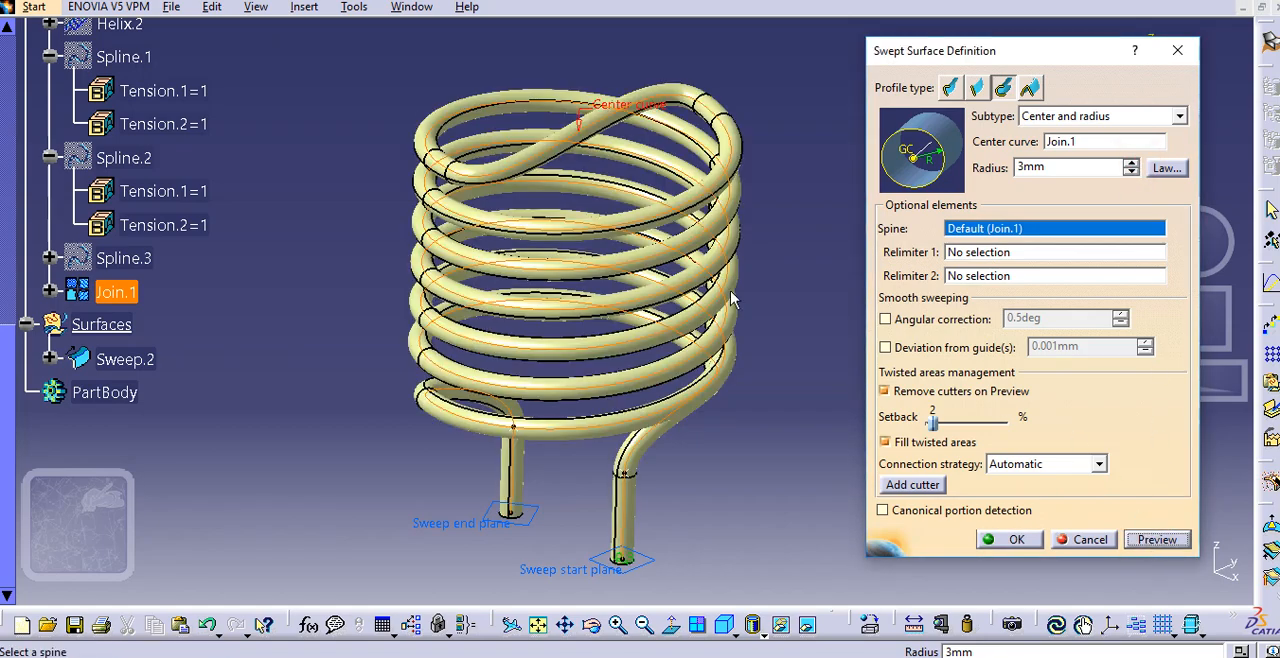
pyautogui.moveTo(688, 318); pyautogui.dragTo(650, 320, button='middle')
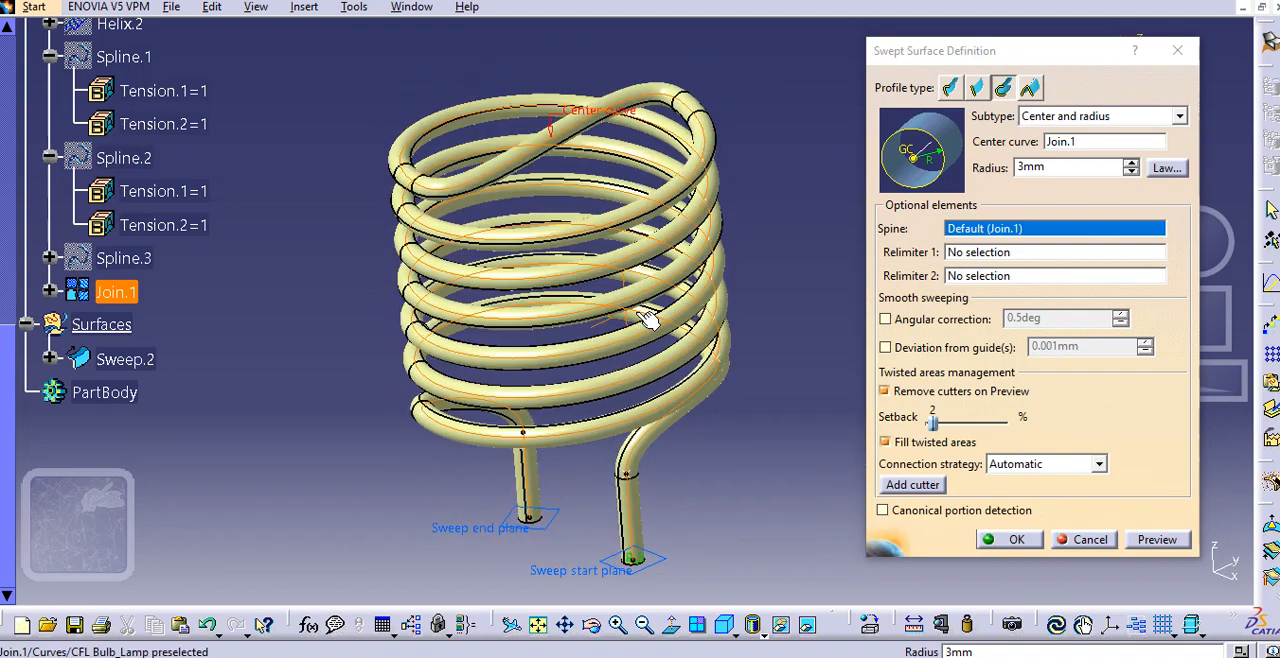
# Set the sweep radius to 5 mm, preview it and create the tube surface
pyautogui.click(1133, 163)
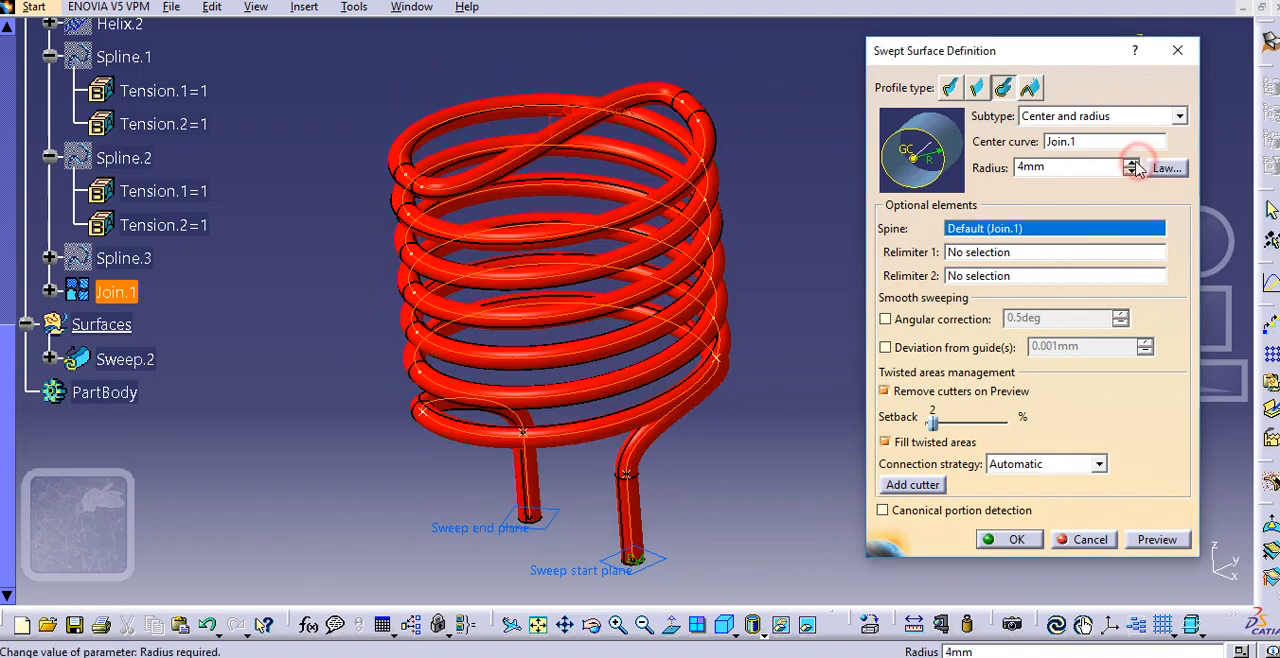
pyautogui.click(1150, 539)
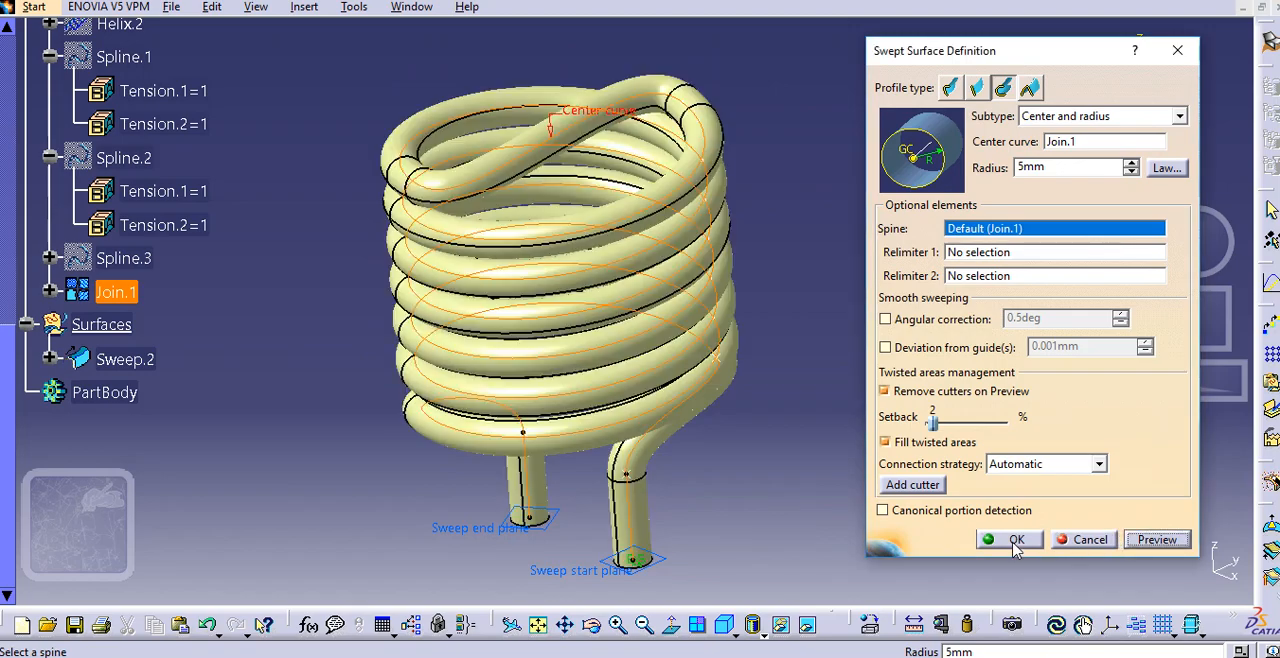
pyautogui.click(1014, 540)
pyautogui.moveTo(806, 323); pyautogui.dragTo(650, 225, button='middle')
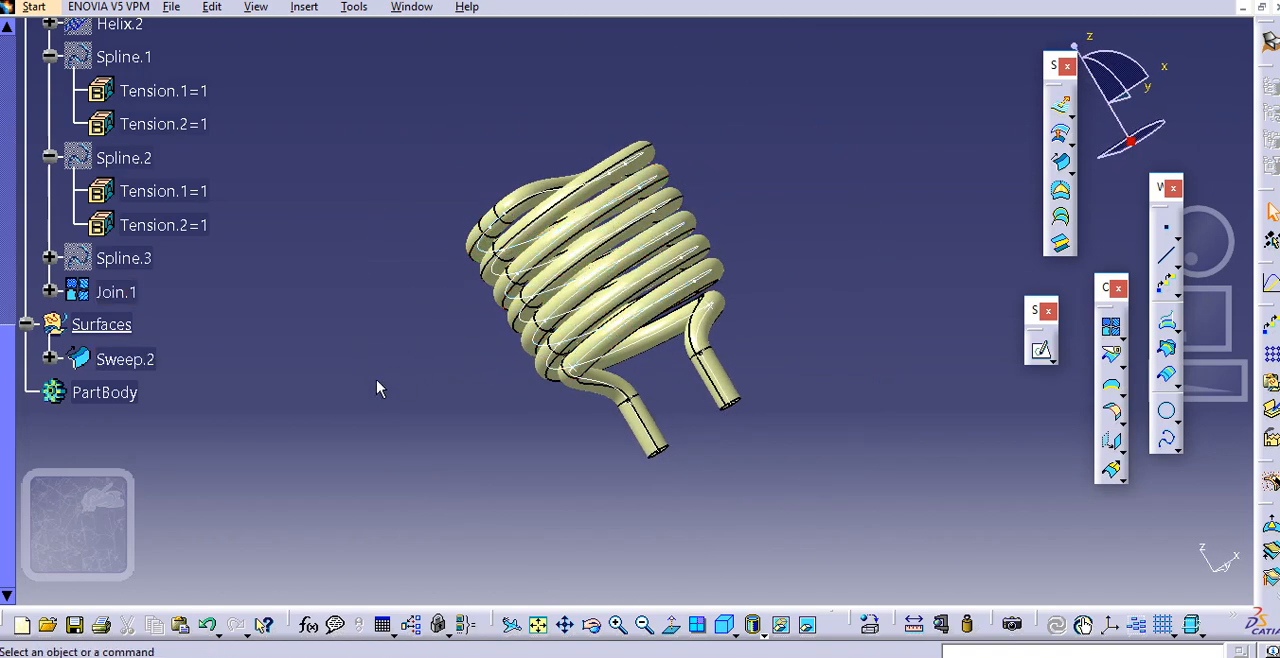
pyautogui.moveTo(377, 389); pyautogui.dragTo(268, 351, button='middle')
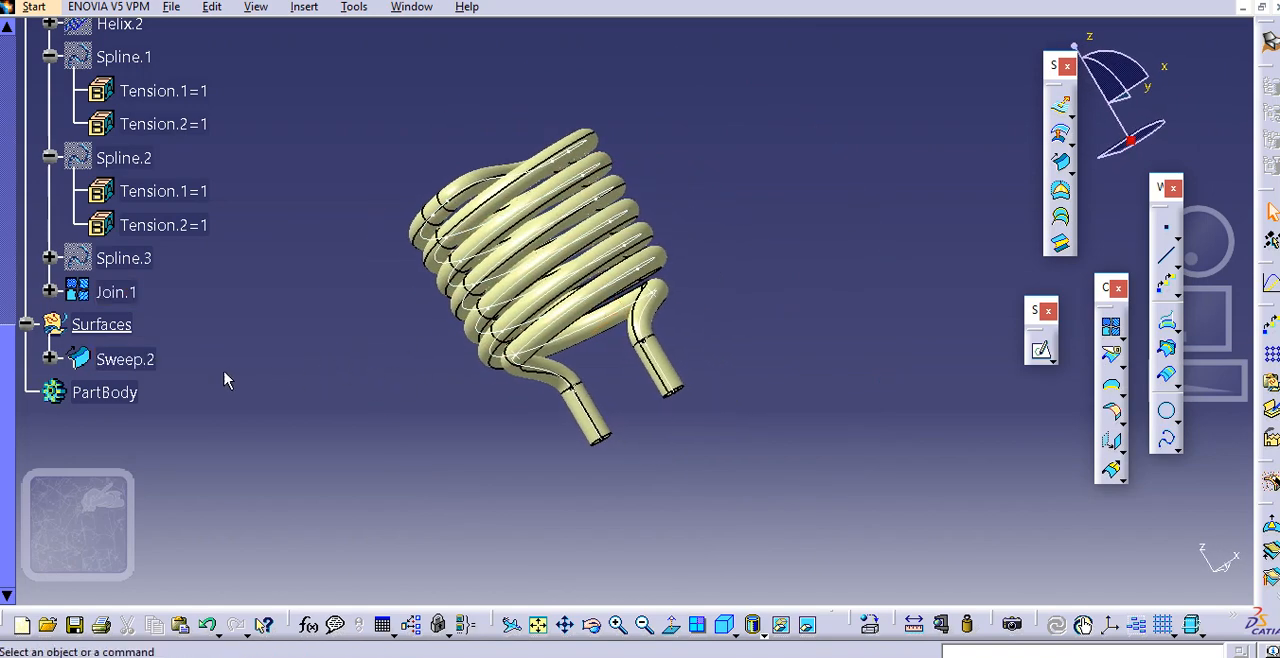
# Reopen the Sweep.2 definition, dismissing the battery notice, and change the tube radius to 4 mm
pyautogui.doubleClick(138, 370)
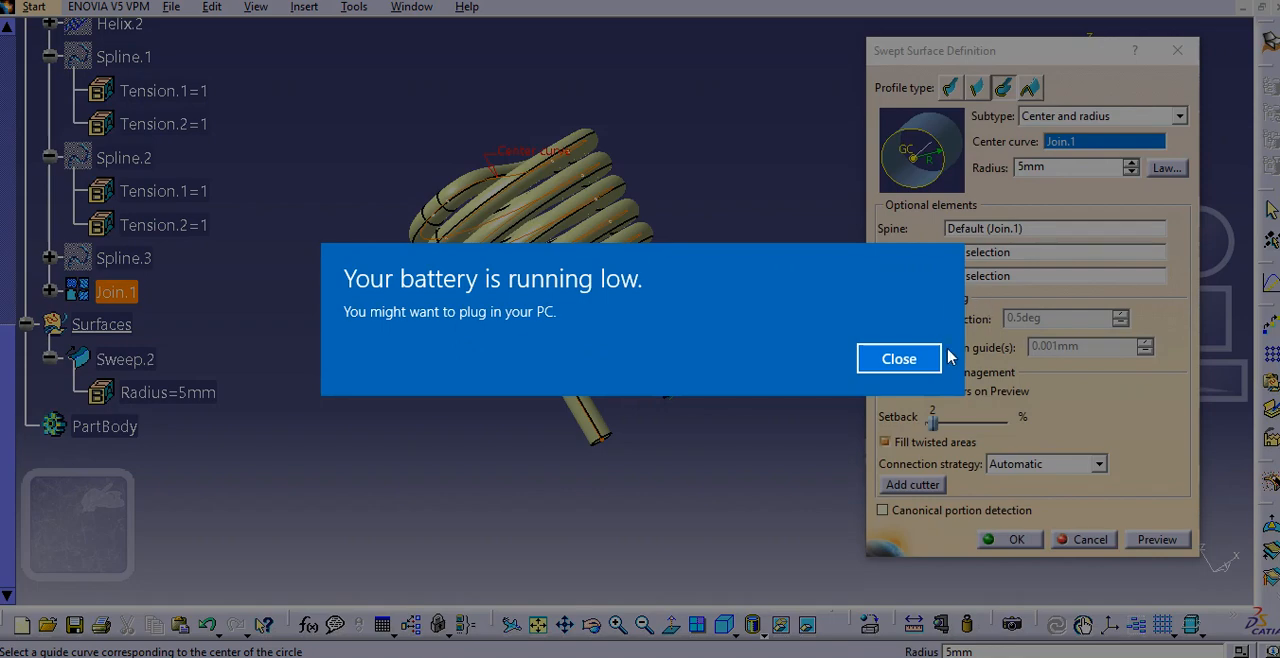
pyautogui.click(896, 358)
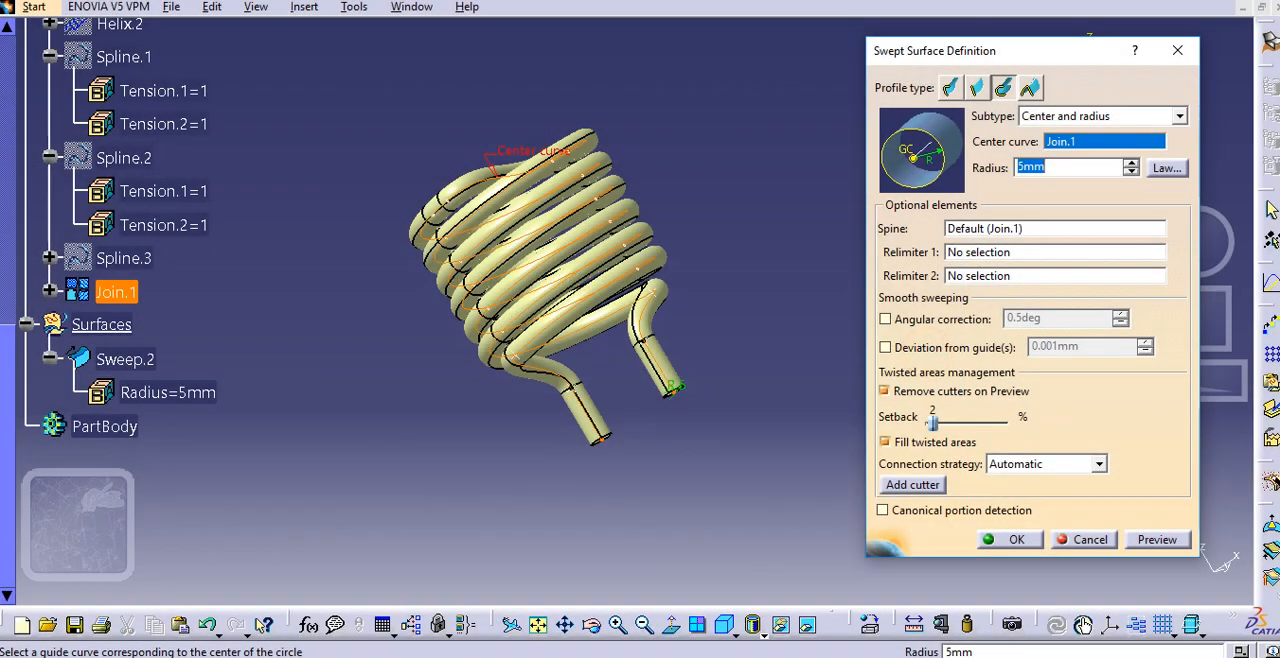
pyautogui.write('4')
pyautogui.press('Return')
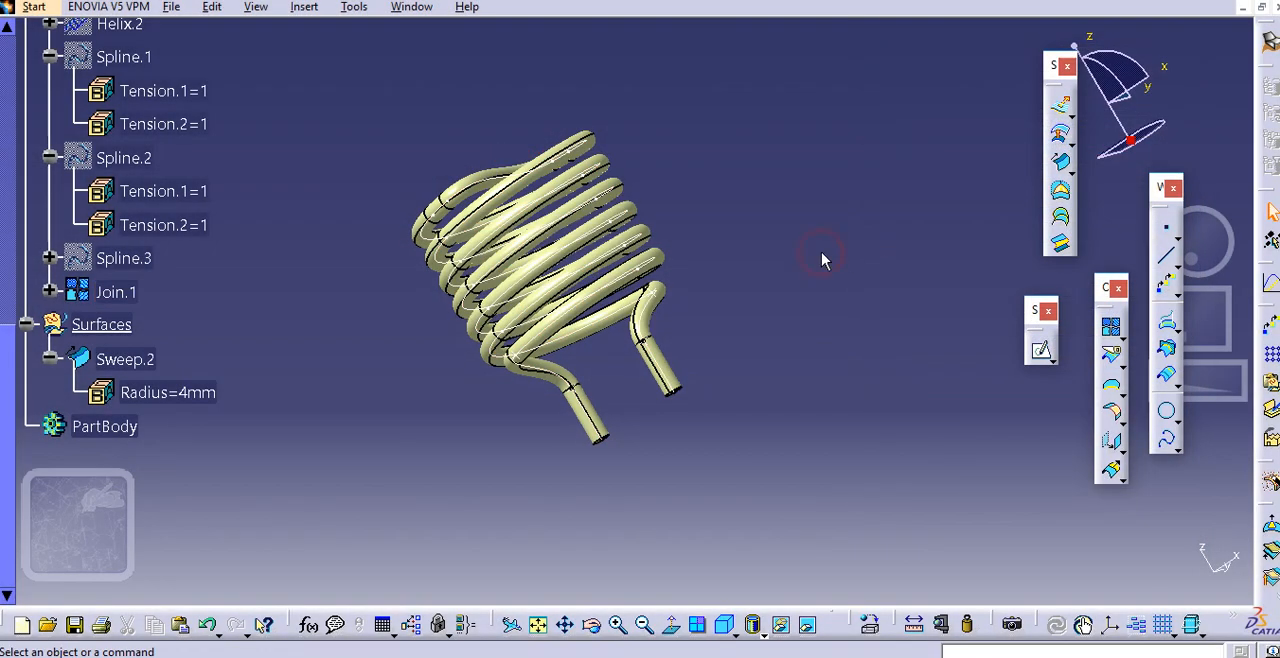
# Hide the joined centre curve Join.1 so only the swept tube surface is displayed
pyautogui.moveTo(414, 335); pyautogui.dragTo(460, 205, button='middle')
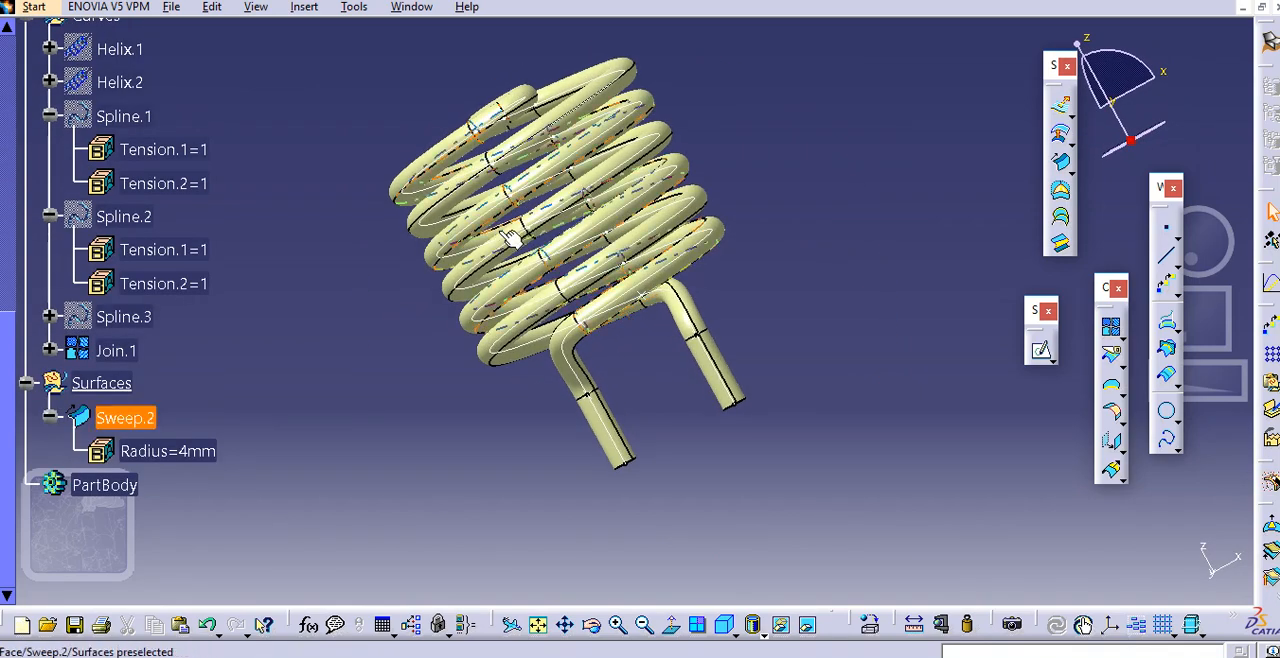
pyautogui.rightClick(117, 350)
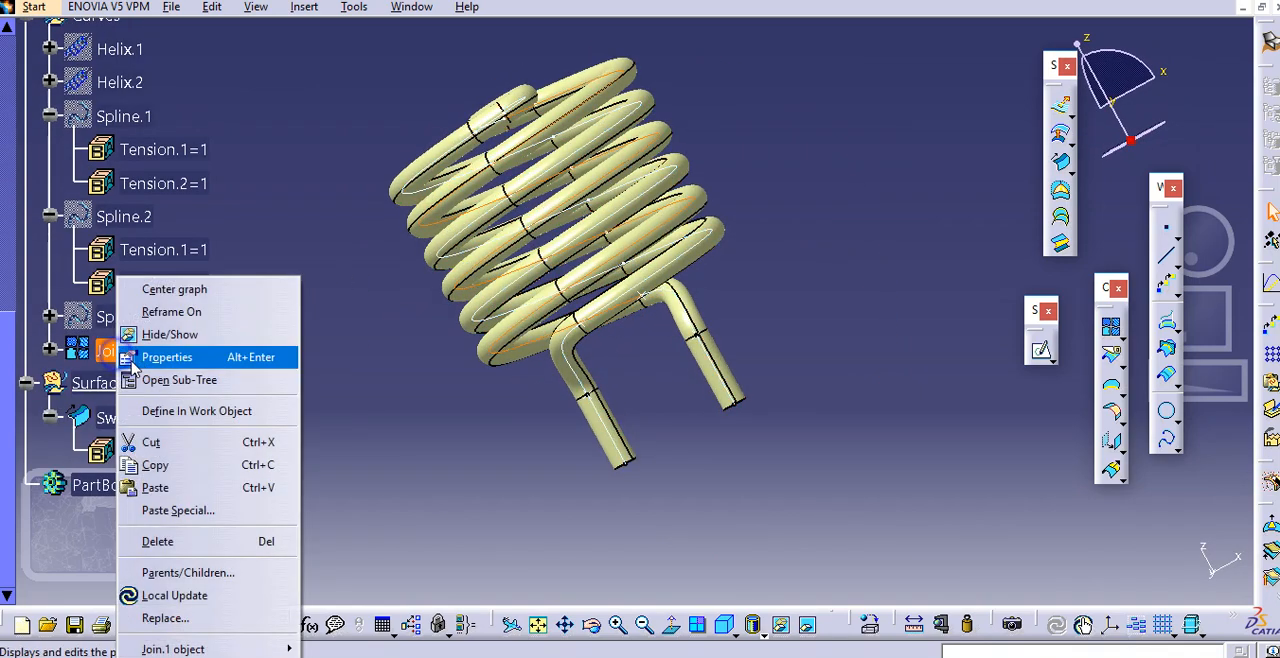
pyautogui.click(173, 333)
# Show the hidden base circle Circle.1 from the Sketches set
pyautogui.moveTo(337, 263); pyautogui.dragTo(430, 300, button='middle')
pyautogui.scroll(3, 178, 306)
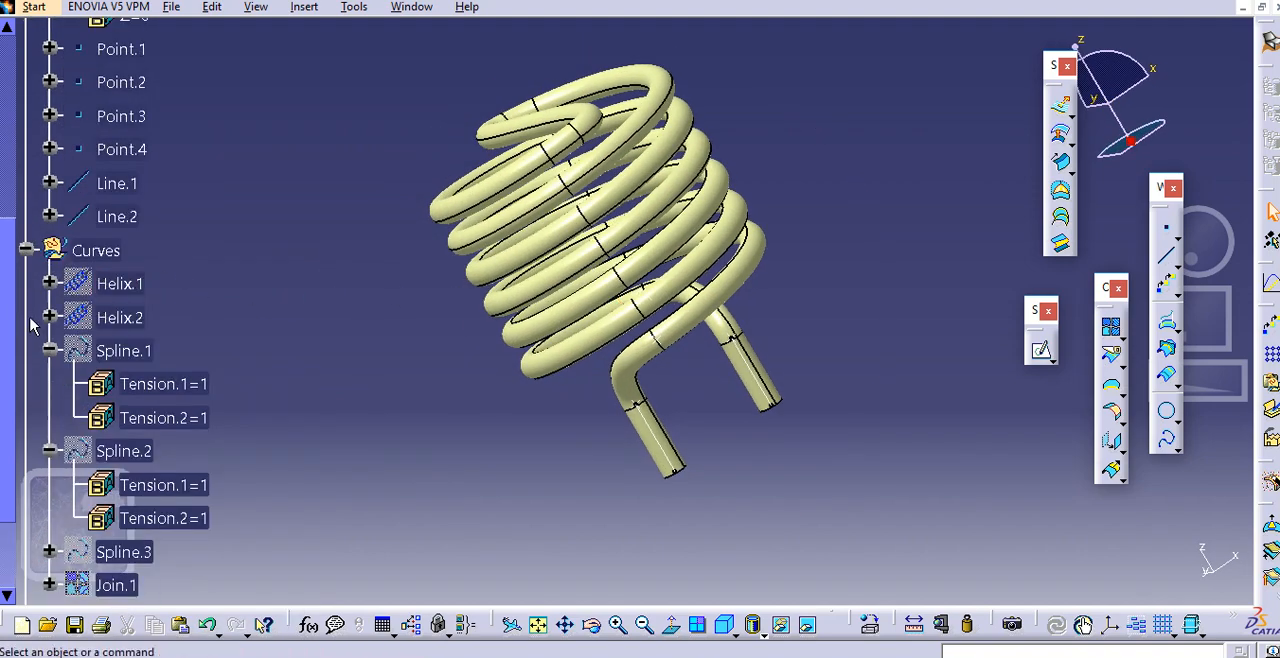
pyautogui.scroll(5, 126, 291)
pyautogui.rightClick(133, 176)
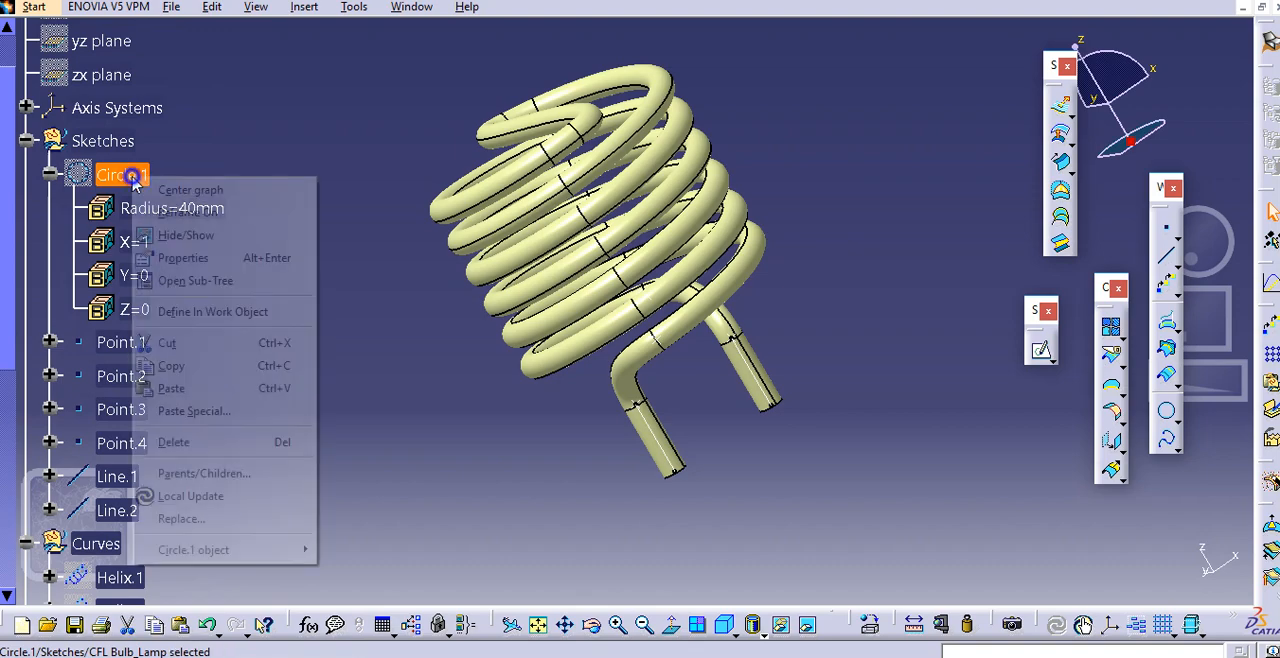
pyautogui.click(185, 235)
# Check the length of Line.1 under the tube's leg in its definition, leaving it unchanged
pyautogui.moveTo(543, 286); pyautogui.dragTo(913, 245, button='middle')
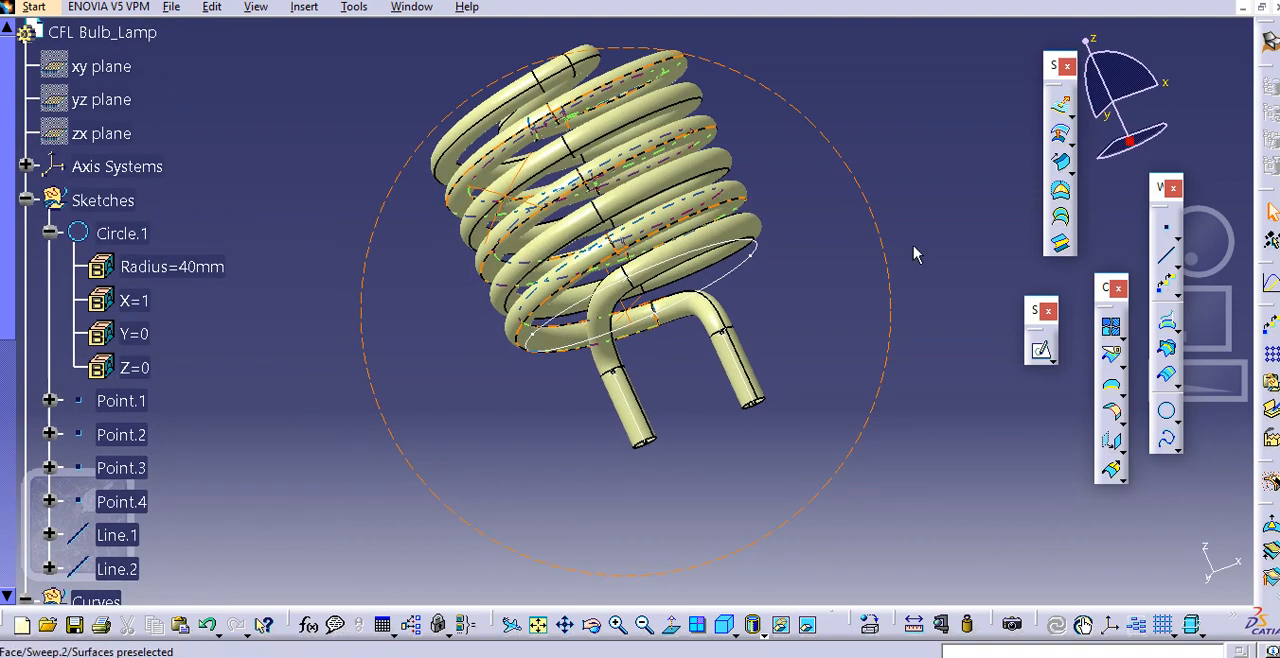
pyautogui.click(740, 358)
pyautogui.doubleClick(145, 365)
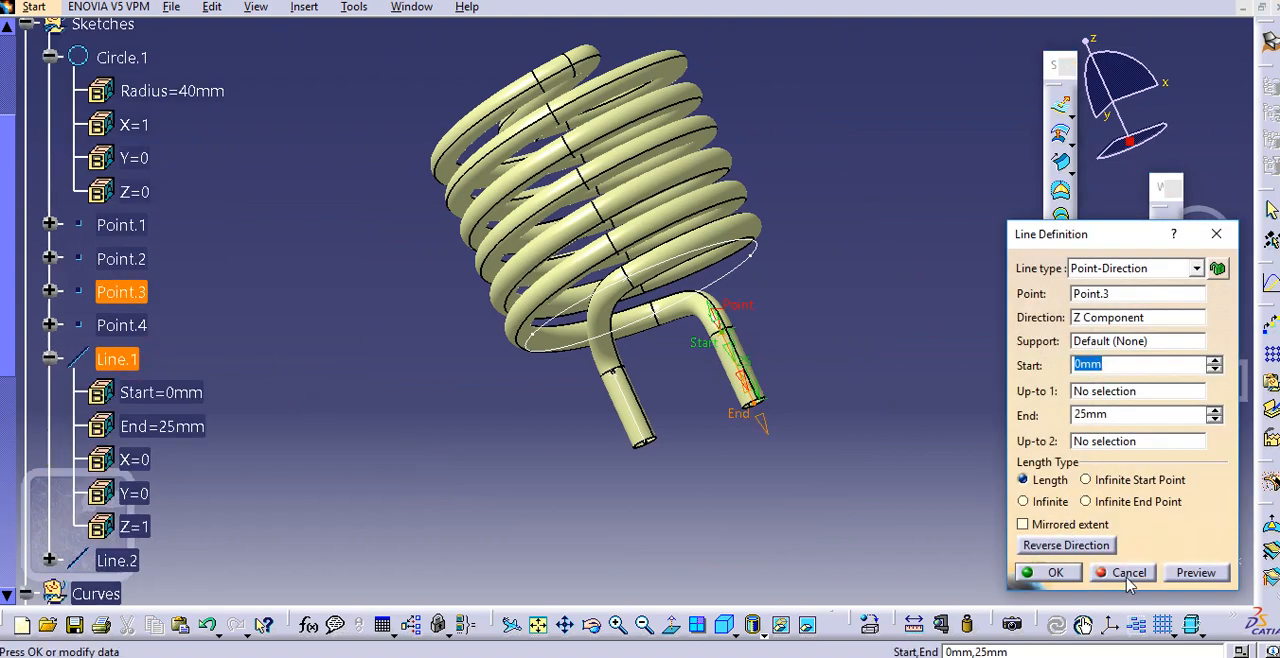
pyautogui.click(1128, 574)
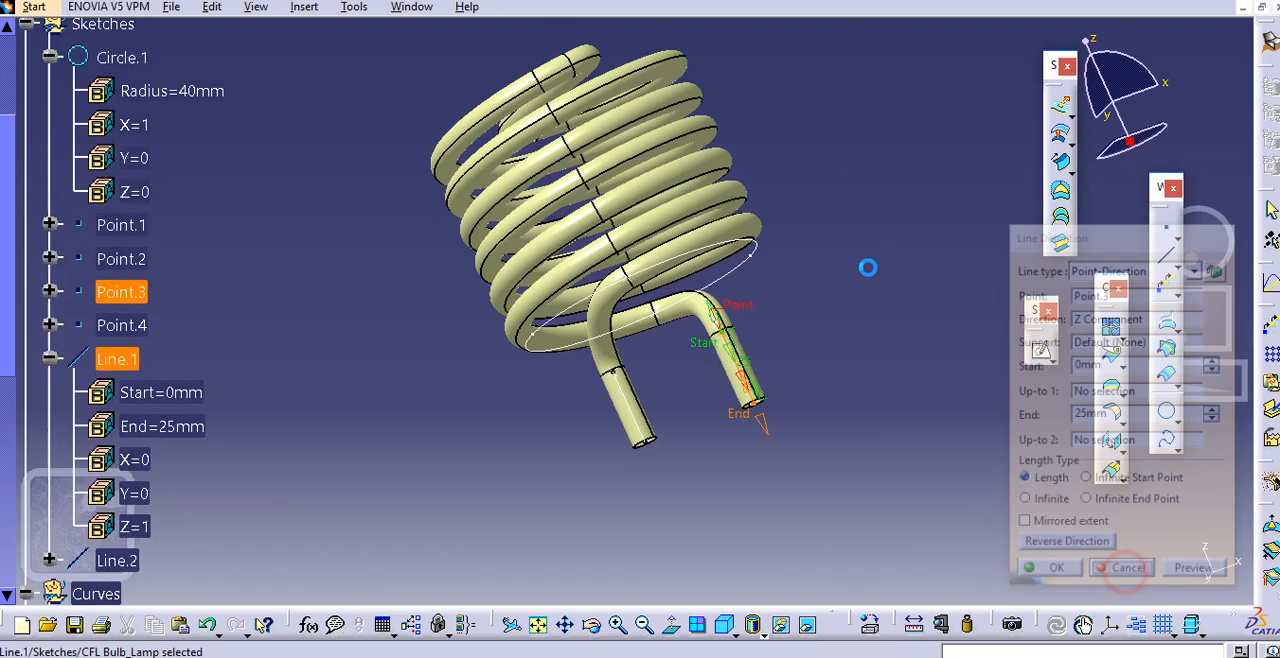
# Set up a translation of Circle.1 along the Z component with a distance of 25 mm
pyautogui.click(1120, 450)
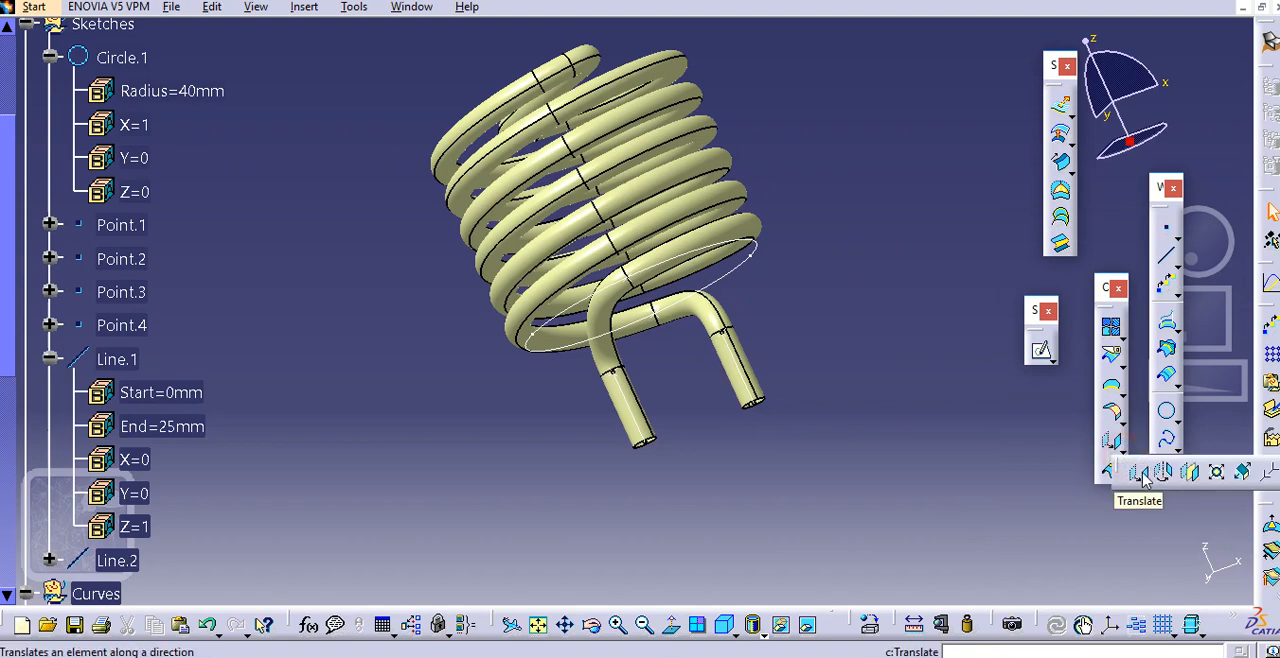
pyautogui.click(1145, 478)
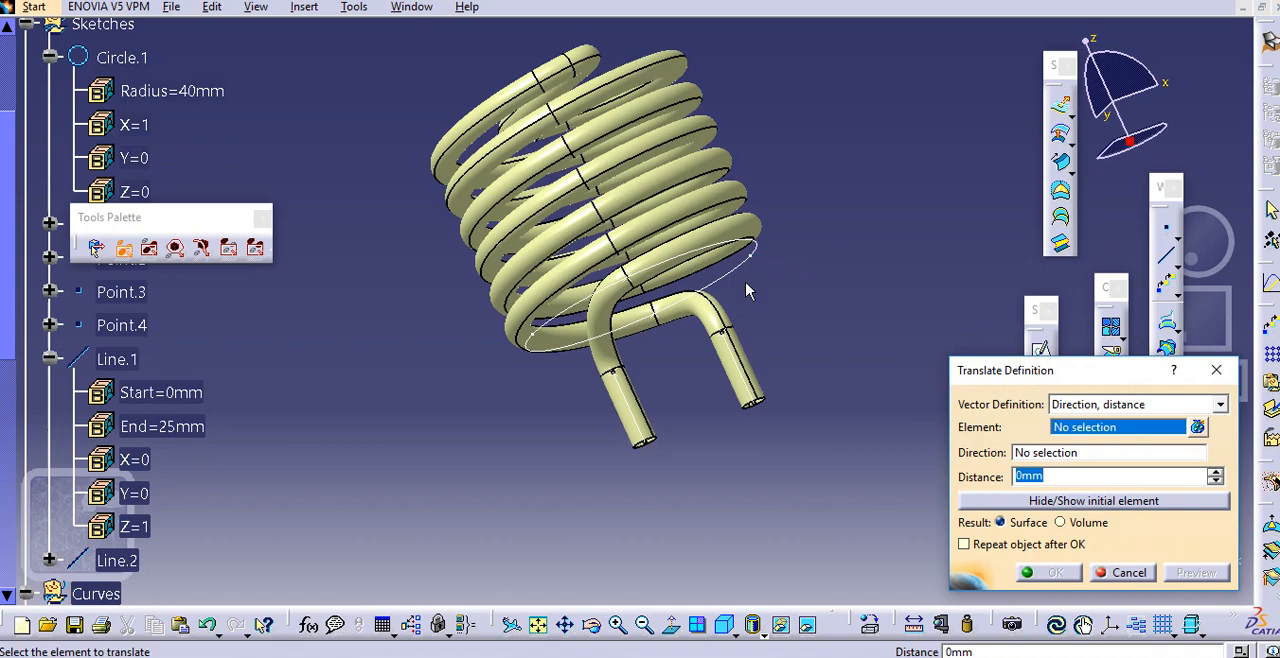
pyautogui.click(744, 277)
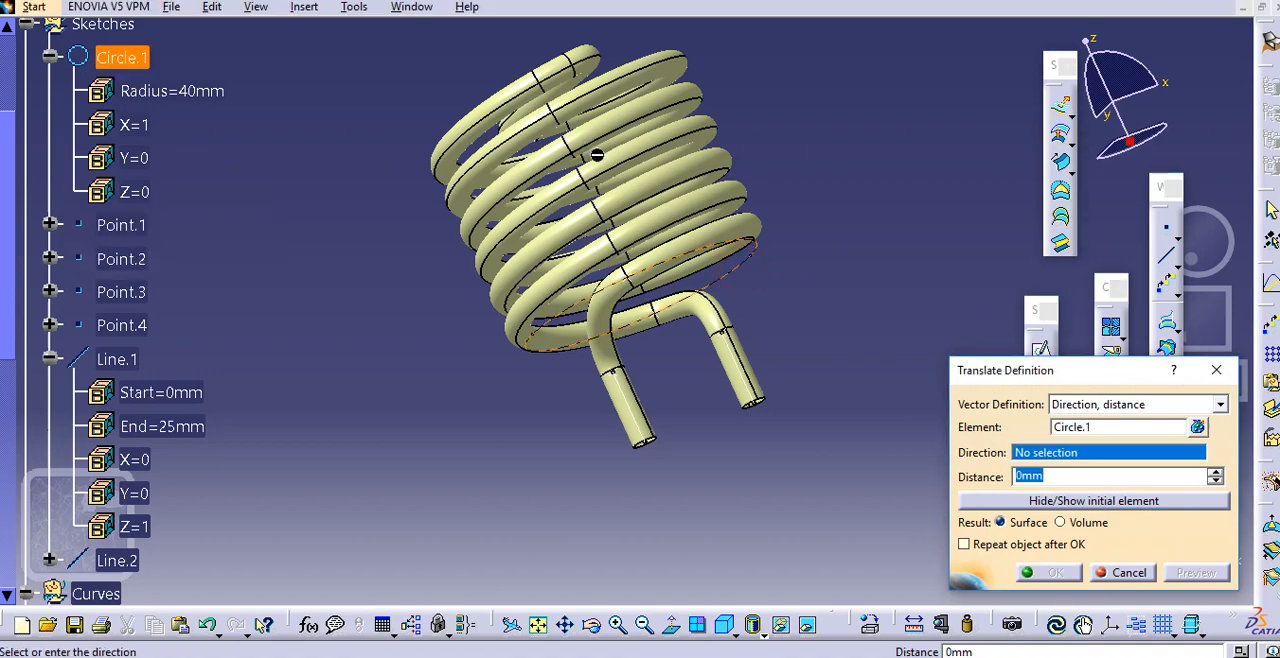
pyautogui.moveTo(597, 155); pyautogui.dragTo(732, 240, button='middle')
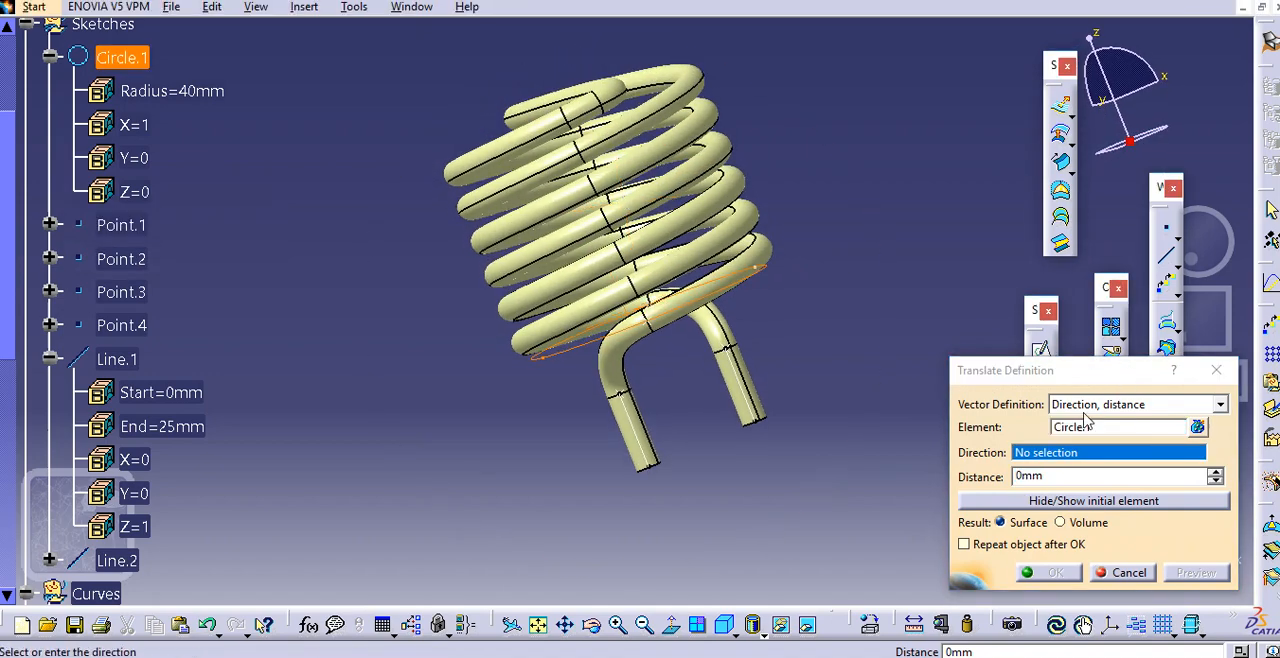
pyautogui.rightClick(1072, 455)
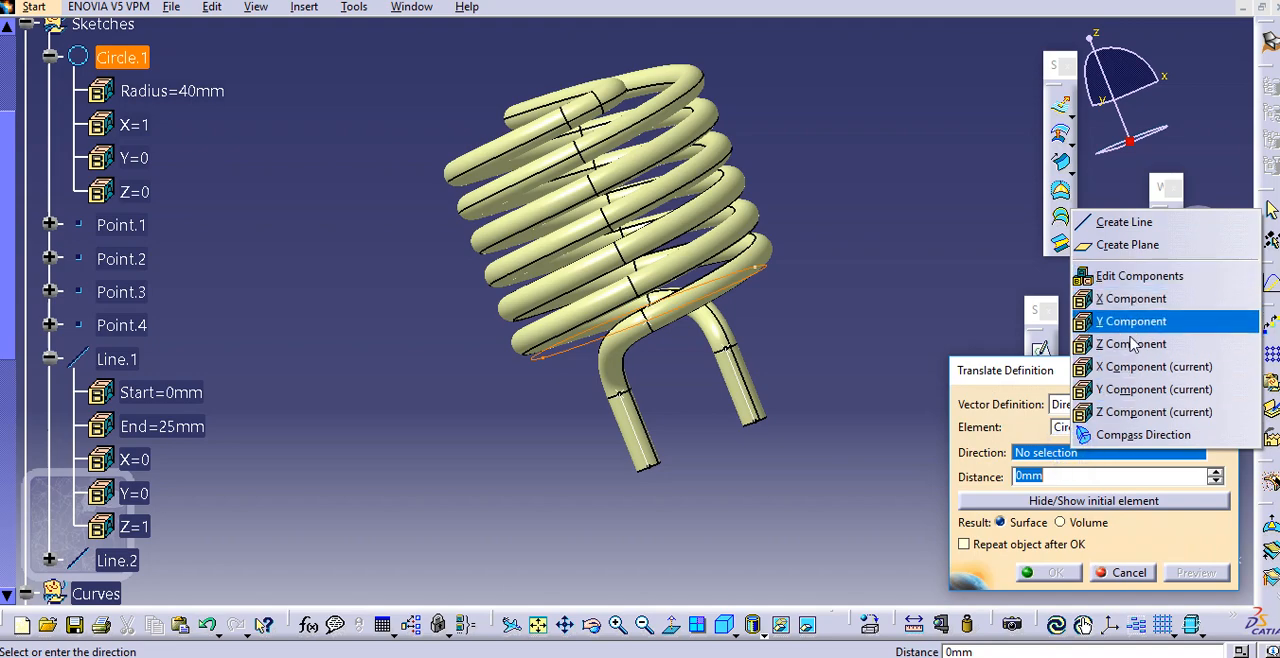
pyautogui.click(1130, 344)
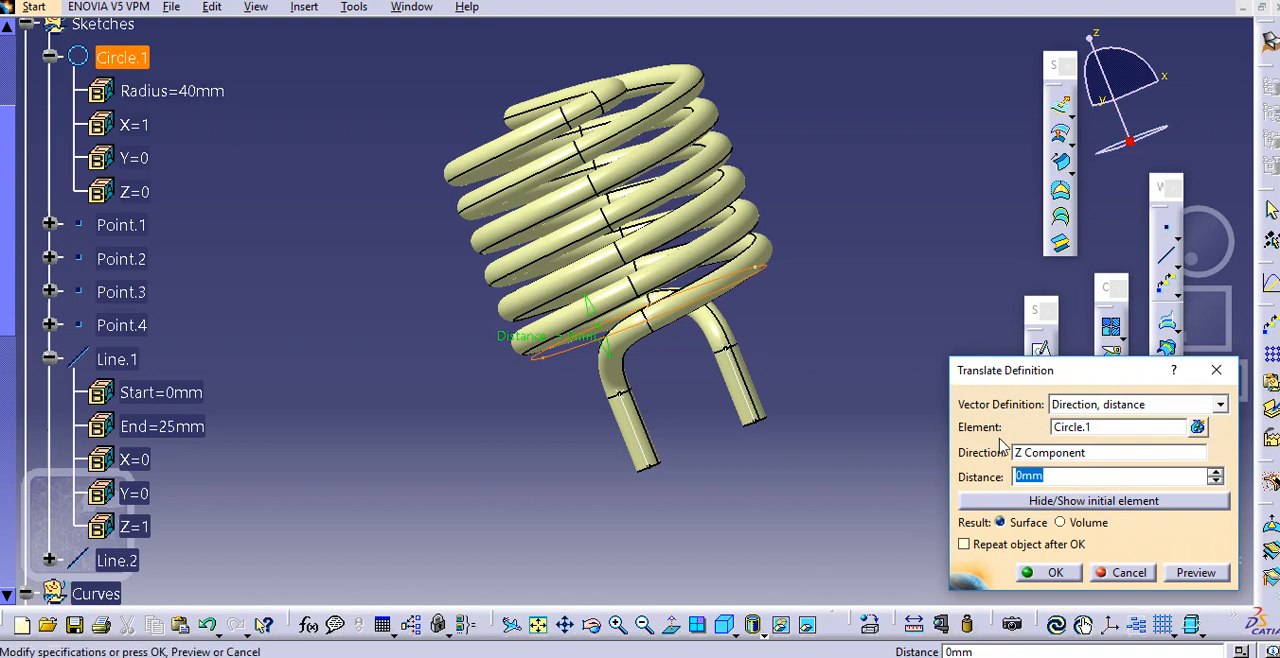
pyautogui.click(1108, 430)
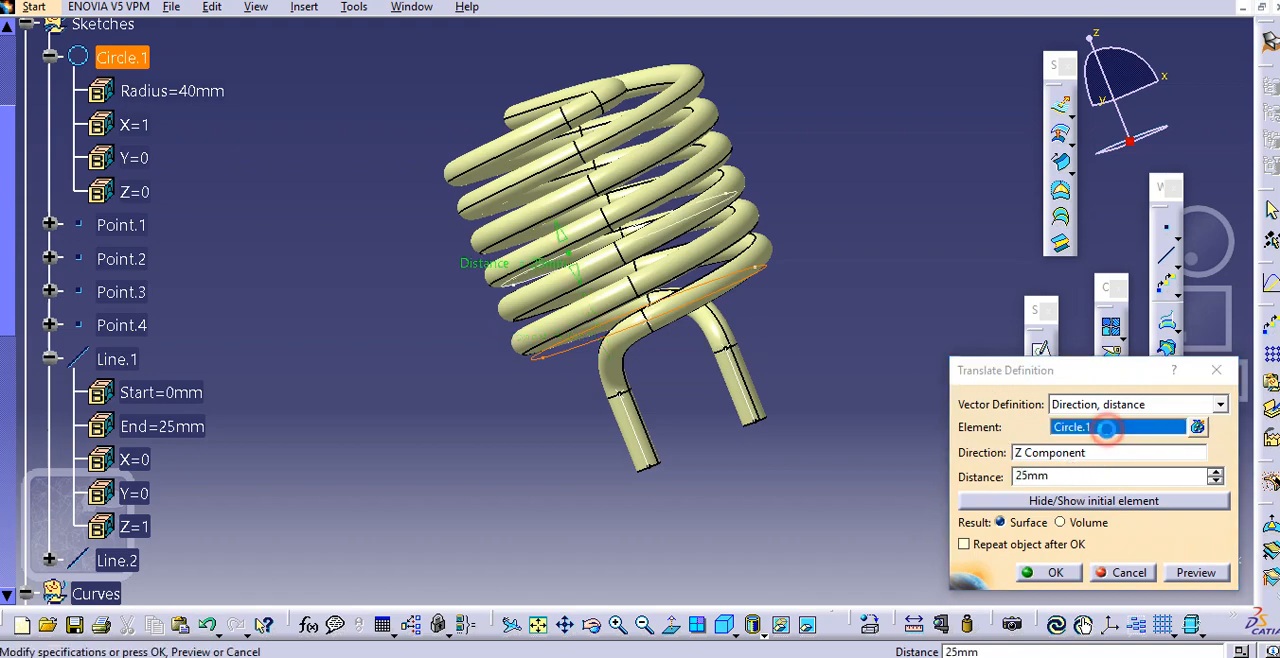
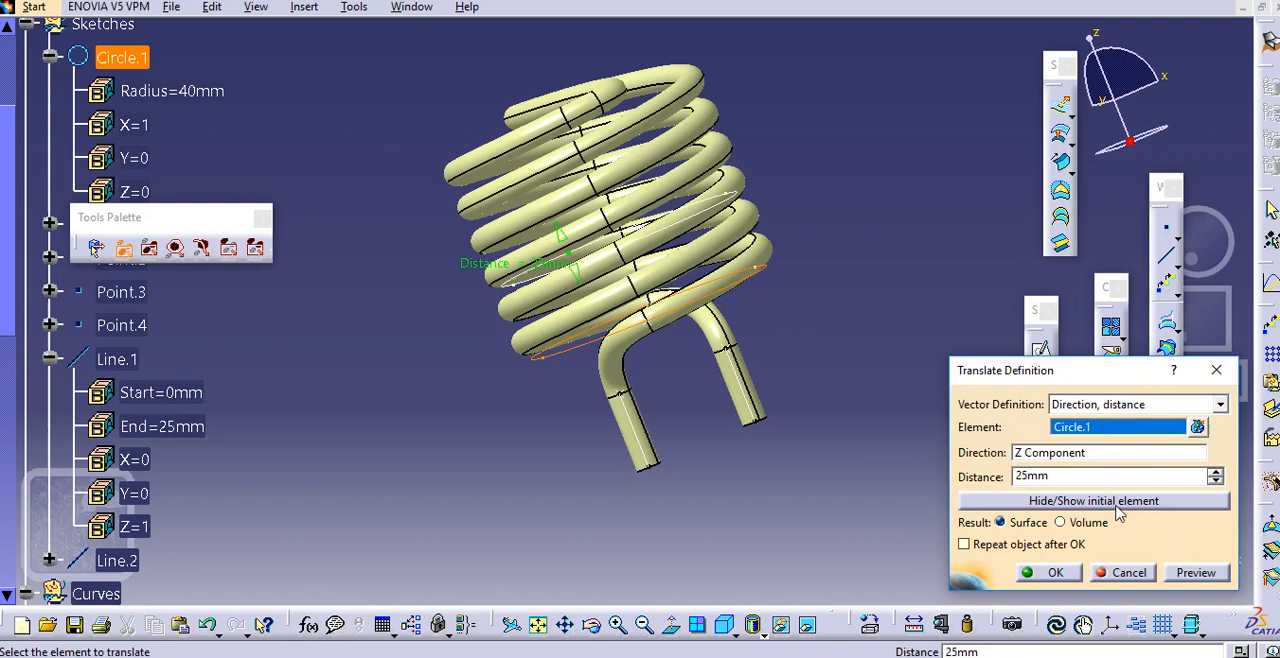
# Translate Circle.1 by -25 mm along the Z component so the copy lies below the coil
pyautogui.click(1083, 455)
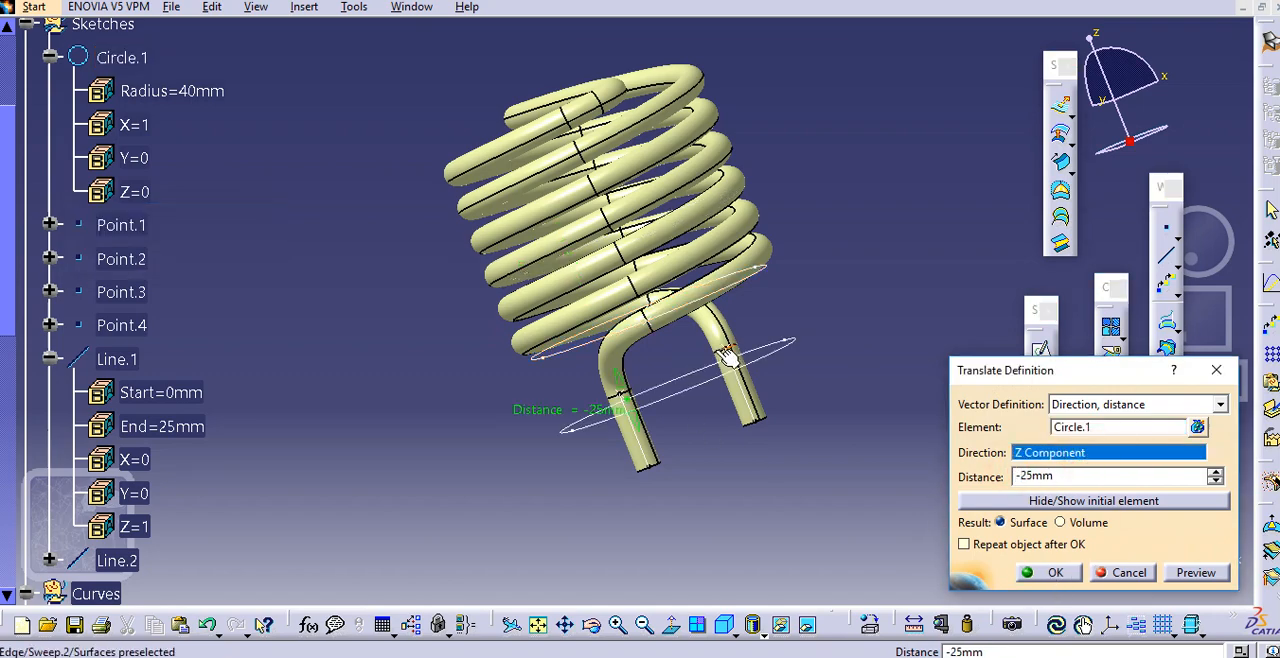
pyautogui.moveTo(727, 357); pyautogui.dragTo(628, 320, button='middle')
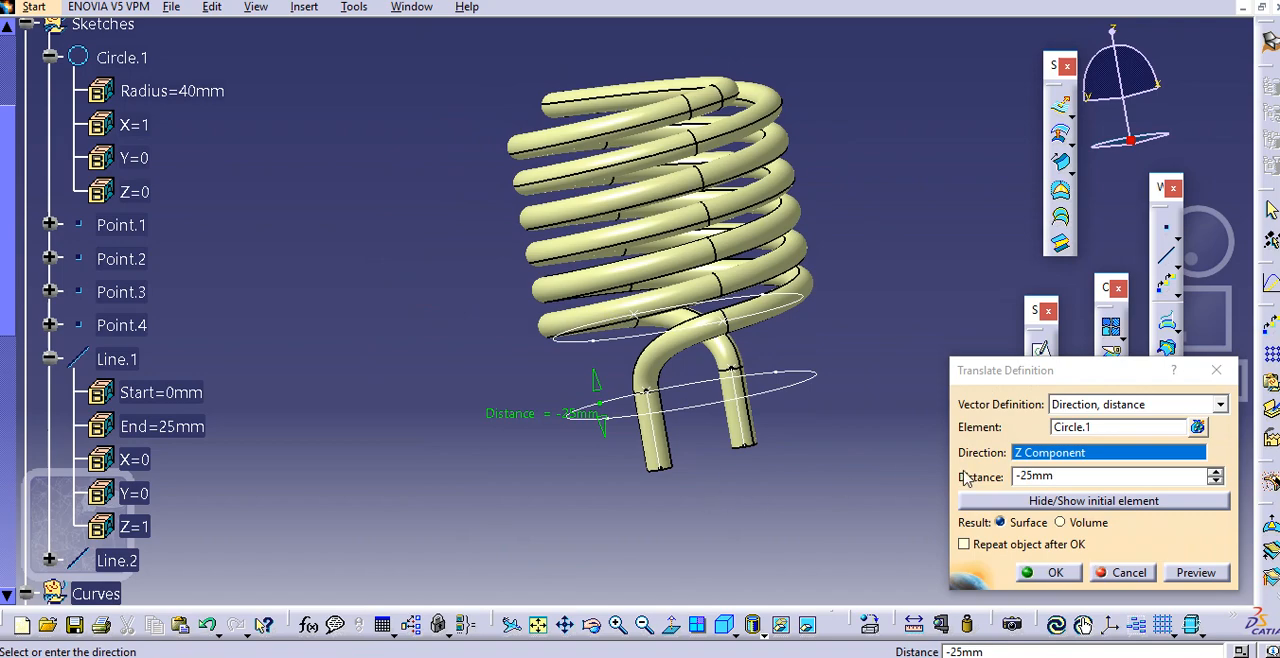
pyautogui.click(1033, 477)
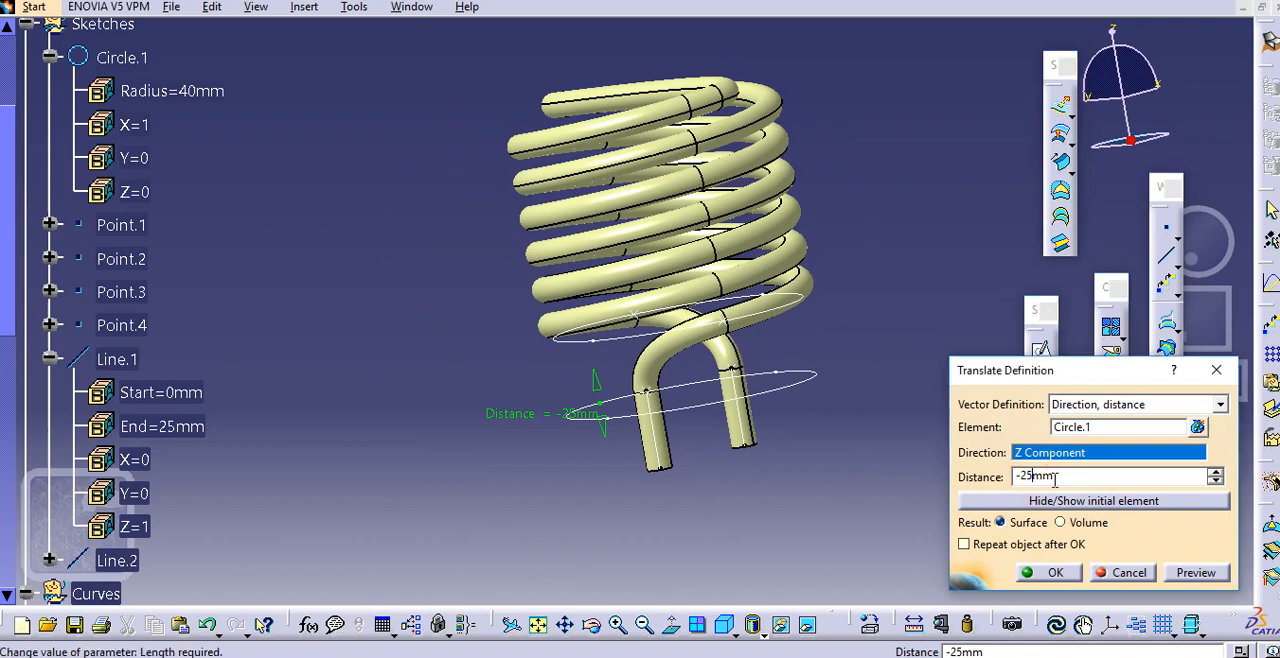
pyautogui.press('Return')
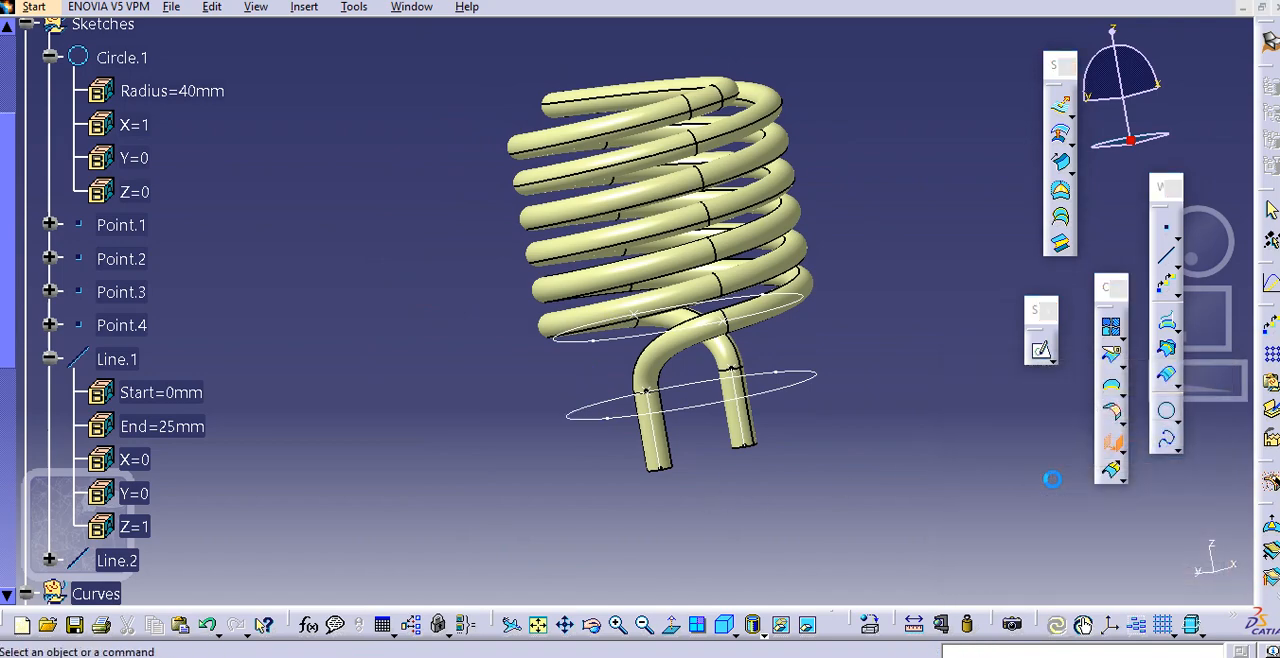
pyautogui.click(1203, 537)
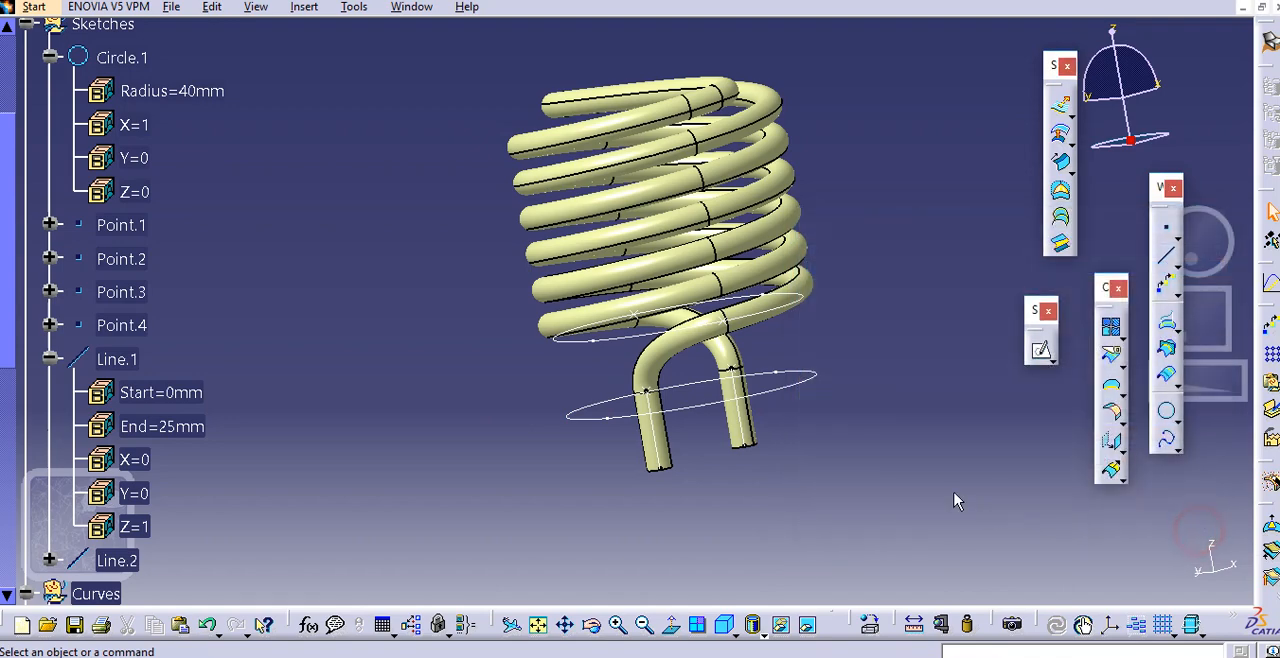
# Set the translated circle's distance to -40 mm in its definition
pyautogui.doubleClick(800, 386)
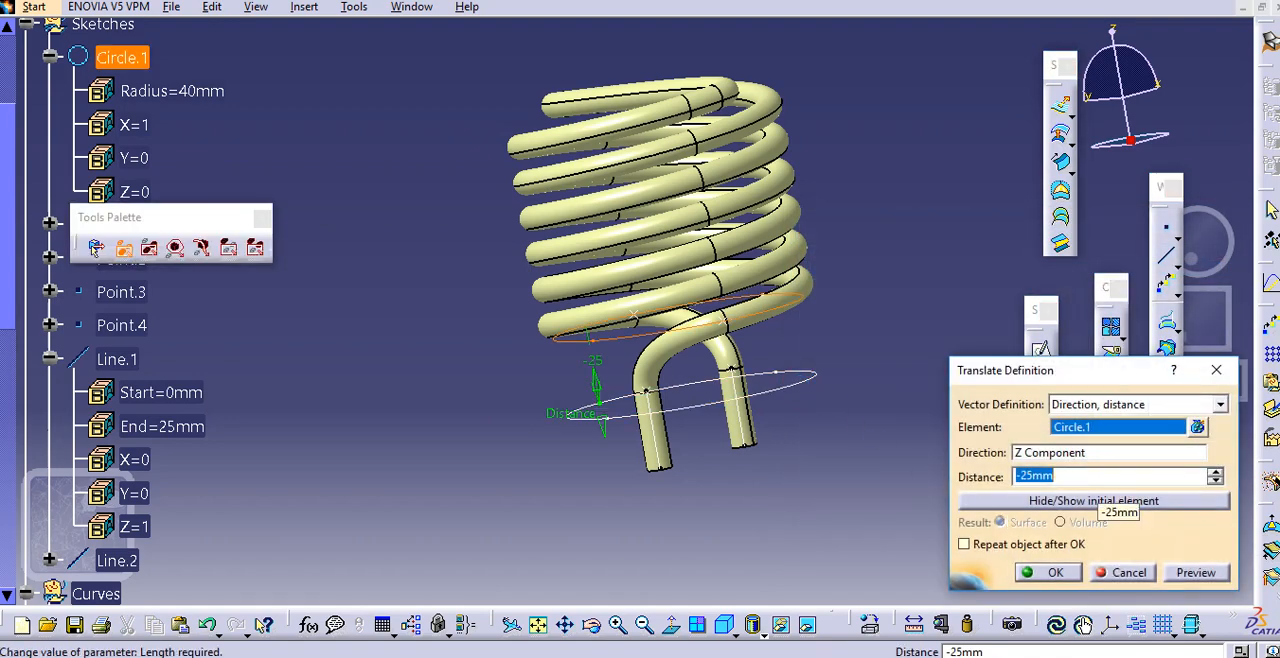
pyautogui.write('-40')
pyautogui.press('Return')
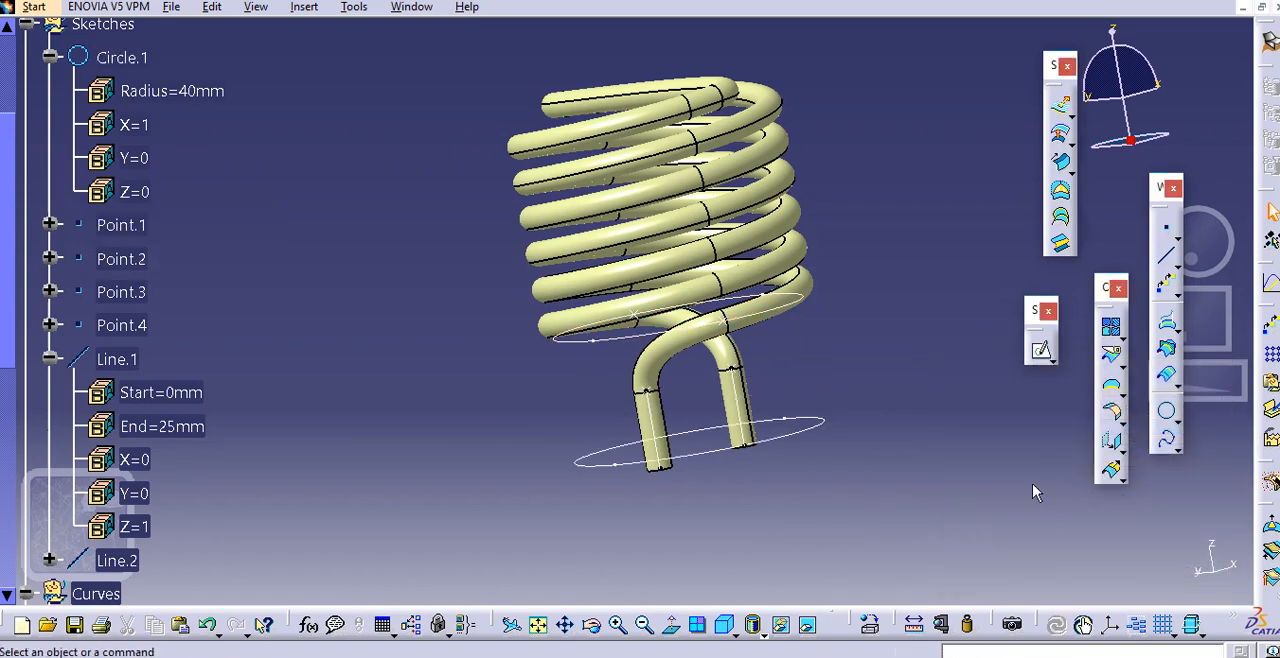
# Create a Fill surface bounded by the translated circle at the ends of the tube legs
pyautogui.moveTo(760, 406); pyautogui.dragTo(822, 403, button='middle')
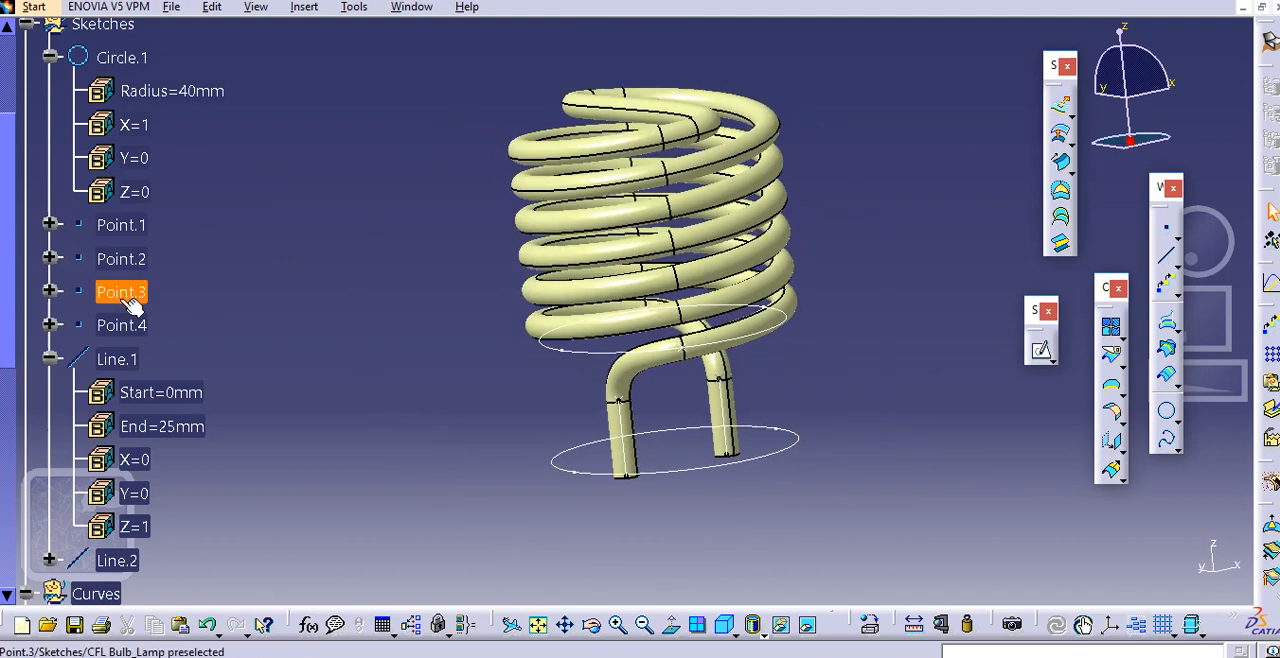
pyautogui.scroll(-4, 180, 330)
pyautogui.scroll(-2, 200, 339)
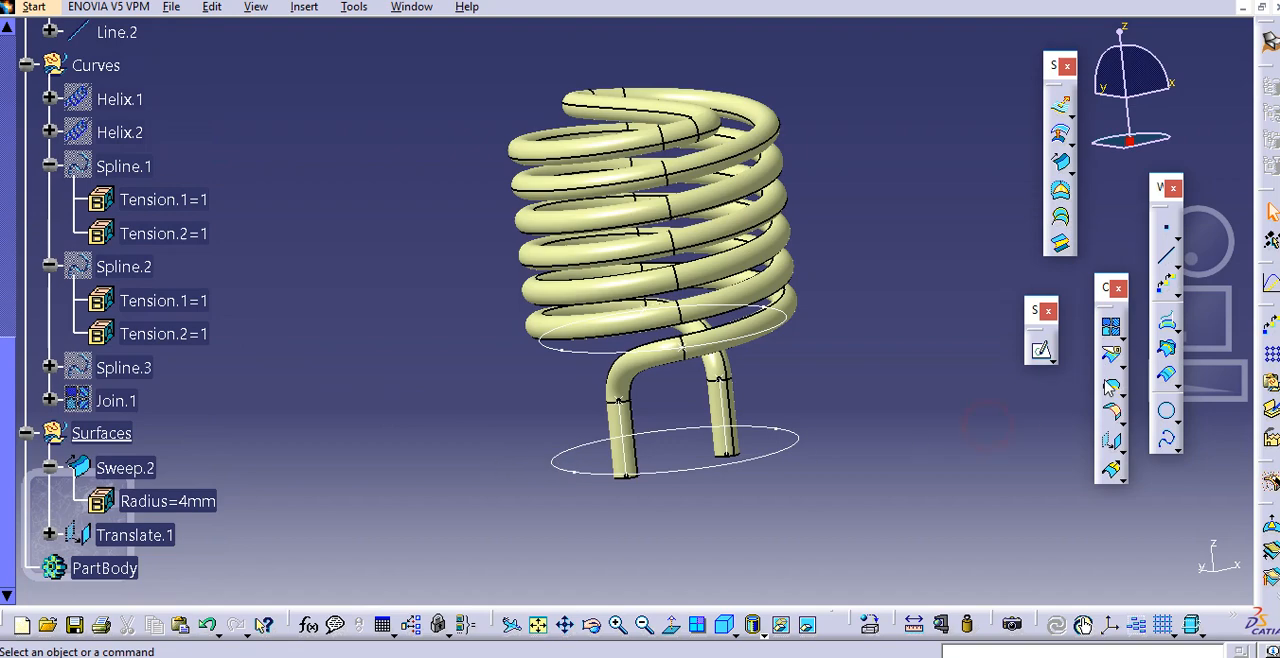
pyautogui.click(1060, 189)
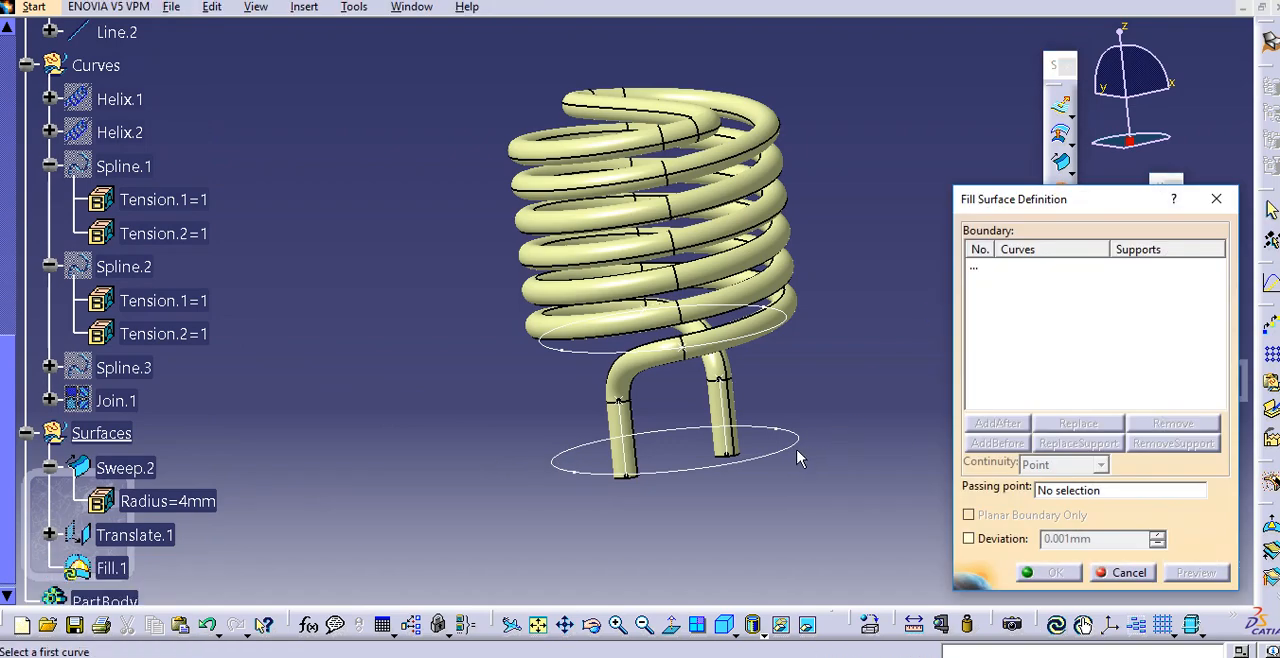
pyautogui.click(794, 448)
pyautogui.click(1065, 572)
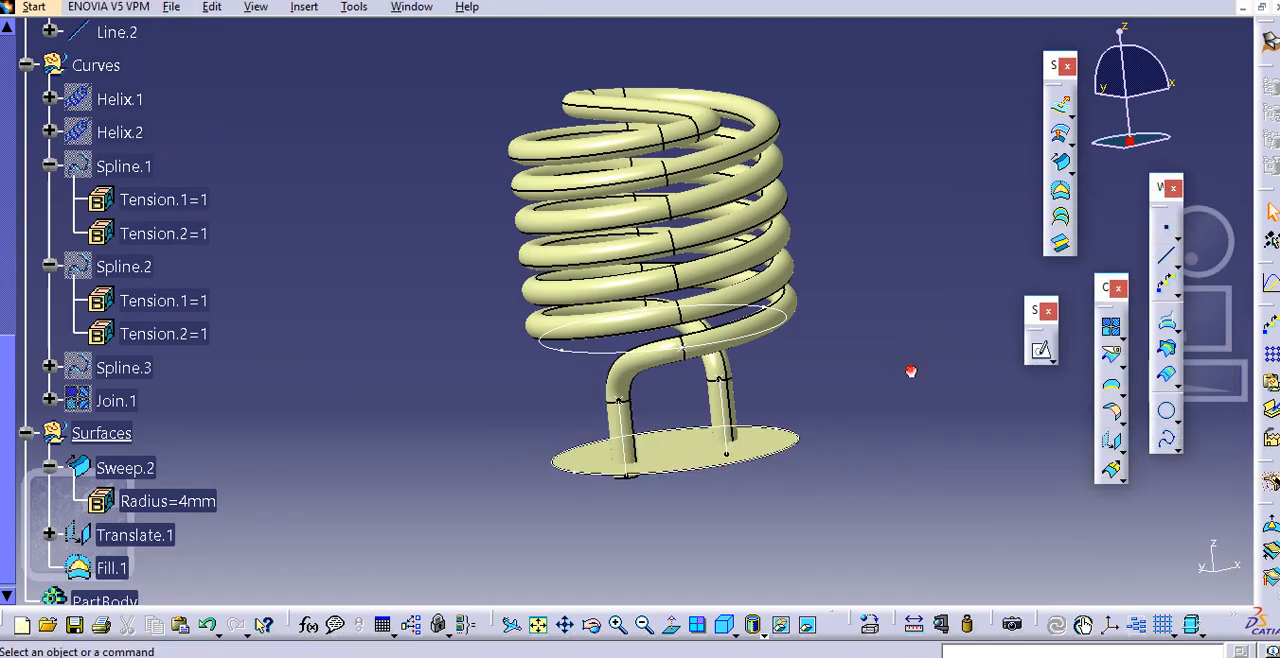
# Extrude the translated circle 22 mm along the Z component, with the direction reversed away from the coil
pyautogui.moveTo(766, 371); pyautogui.dragTo(528, 356, button='middle')
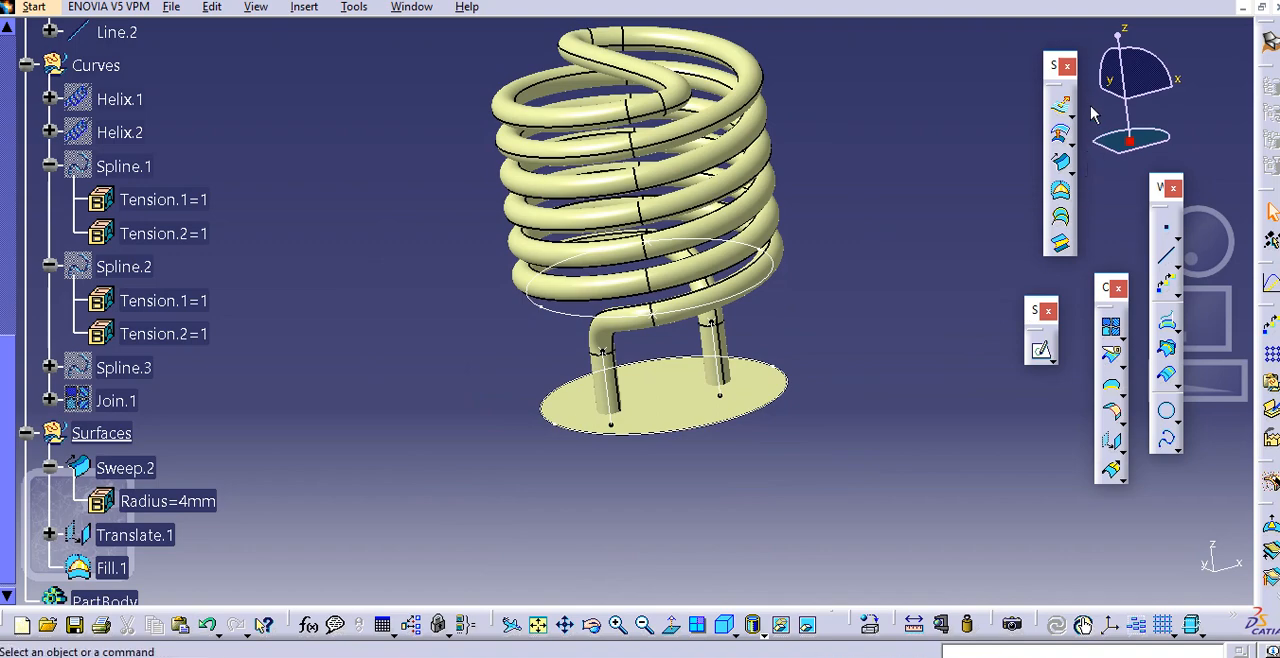
pyautogui.click(1060, 105)
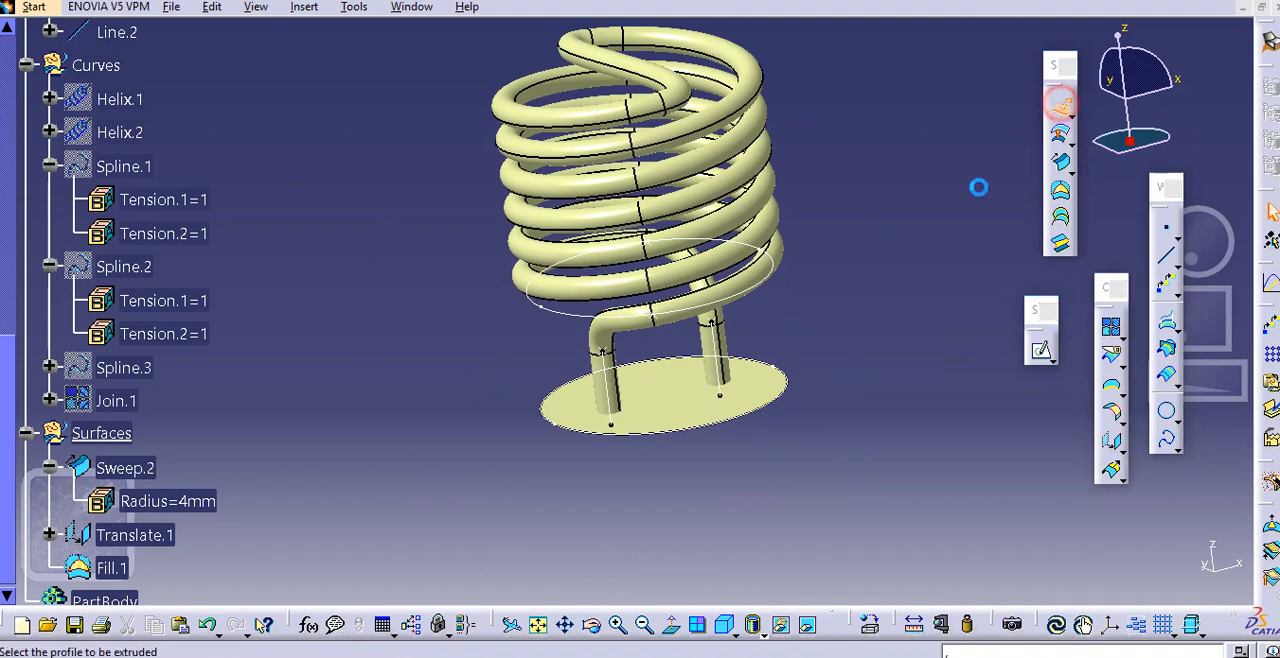
pyautogui.click(788, 402)
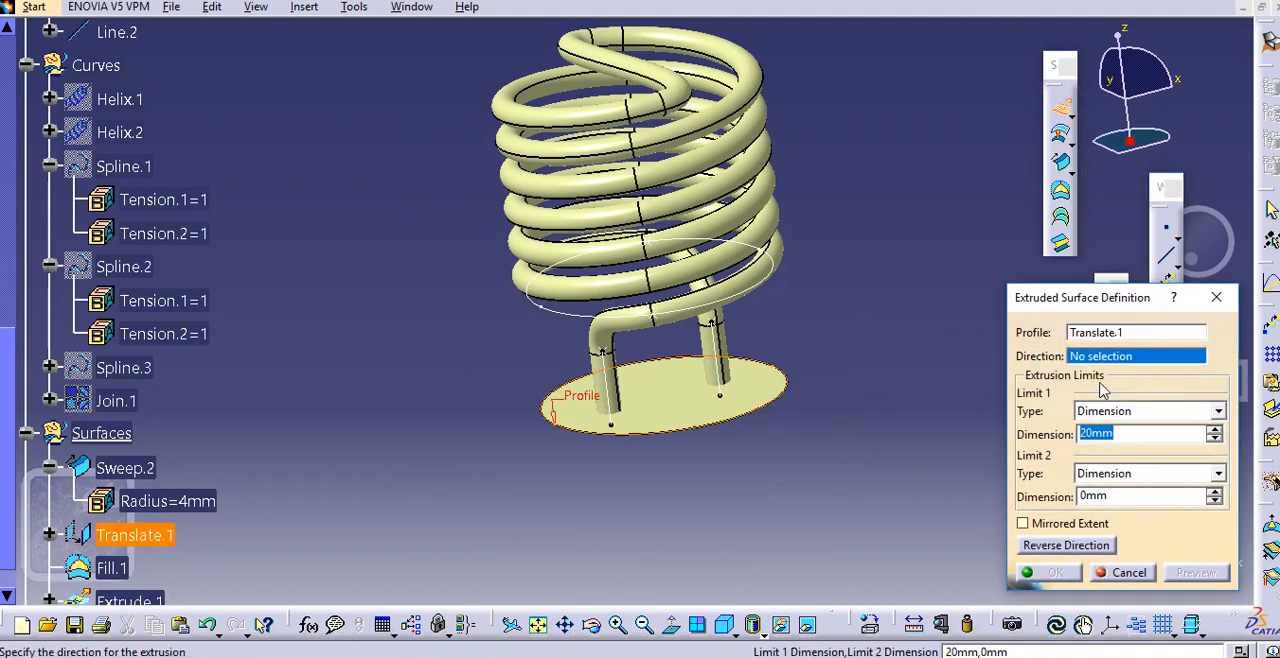
pyautogui.rightClick(1115, 355)
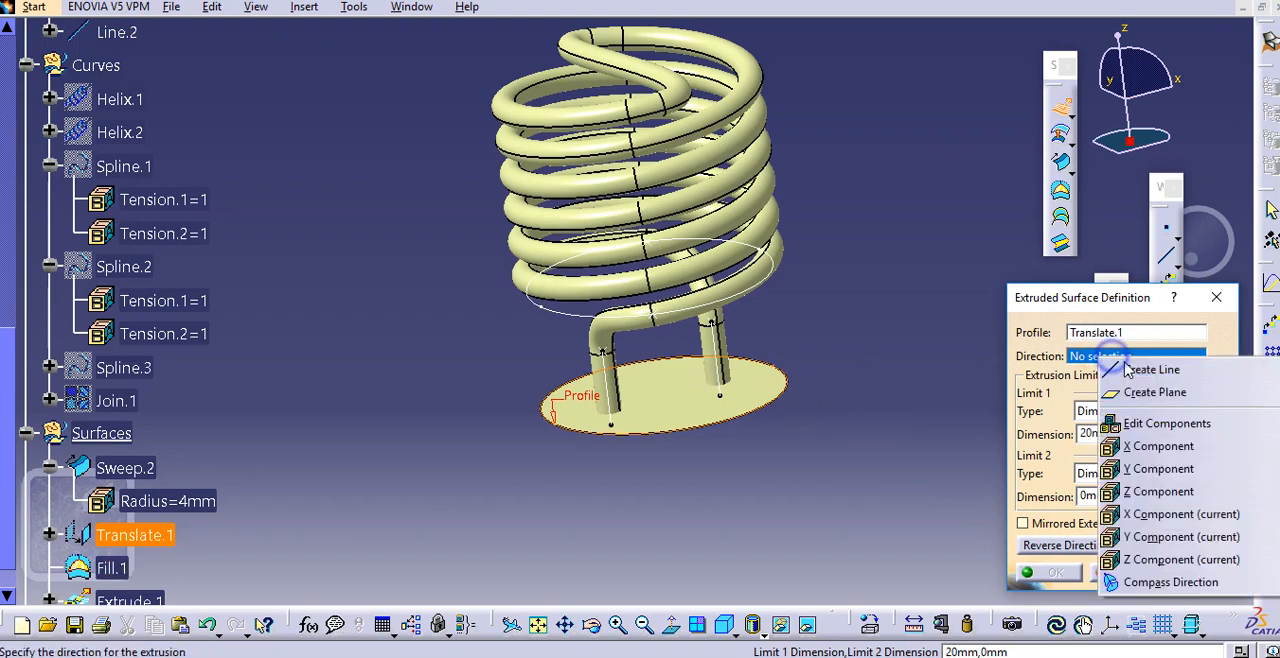
pyautogui.click(1168, 488)
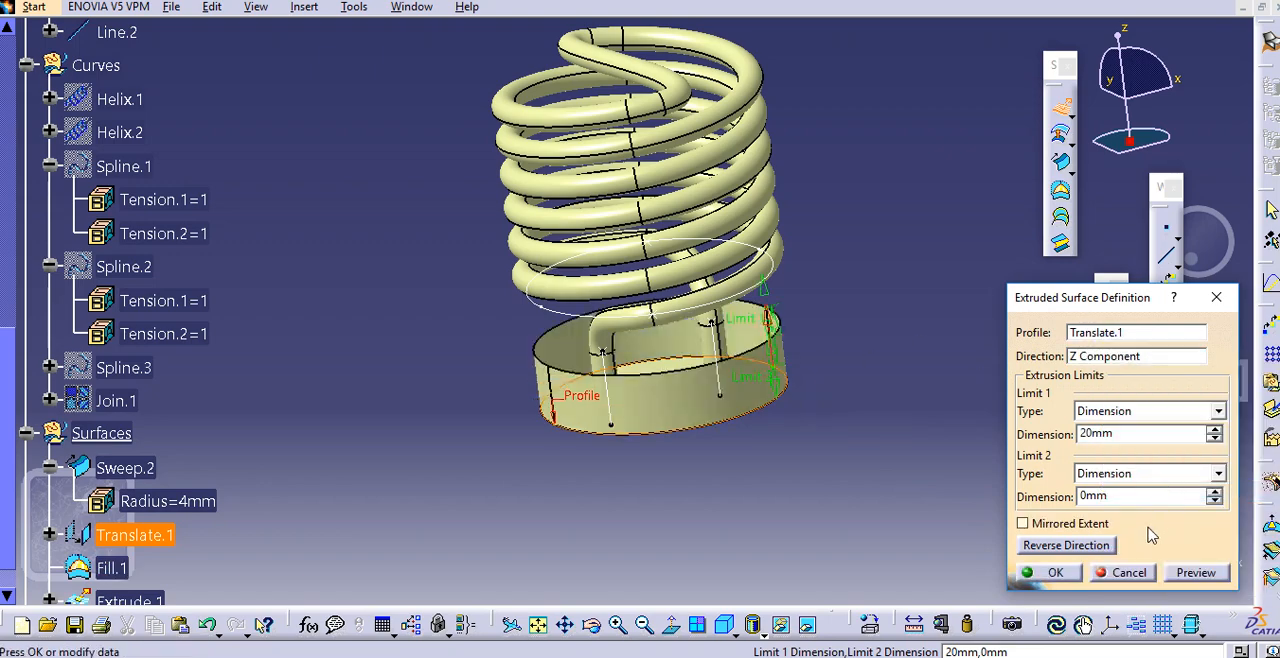
pyautogui.click(1064, 546)
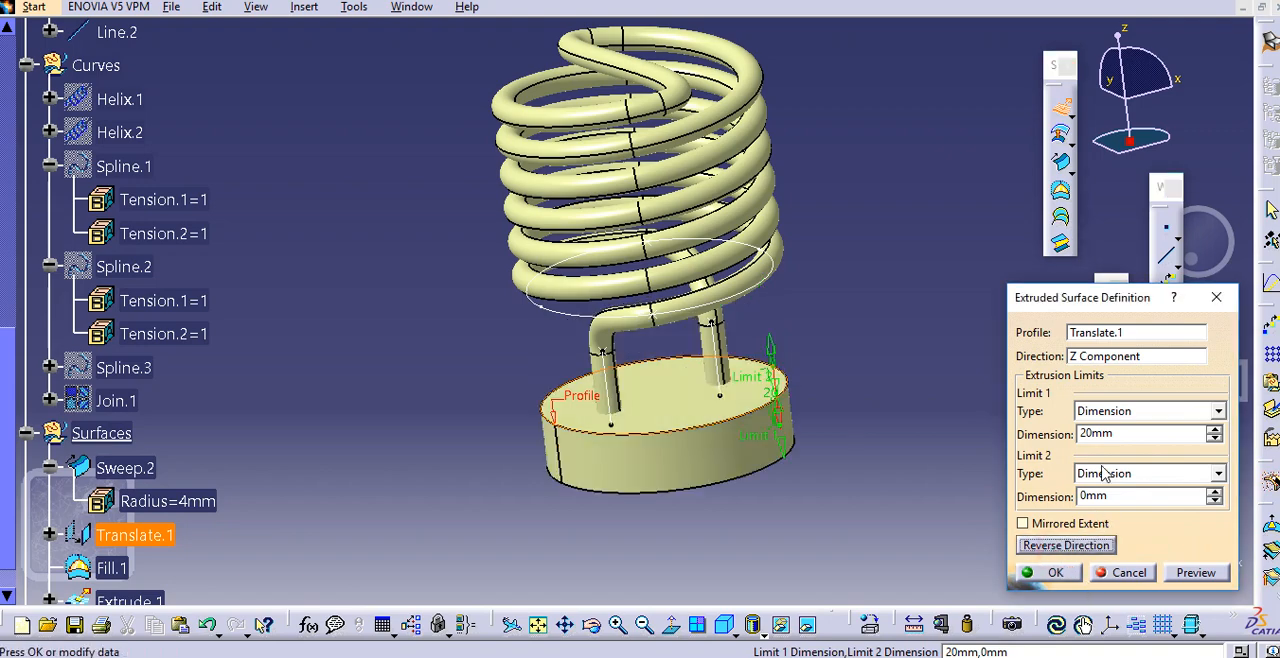
pyautogui.doubleClick(1156, 434)
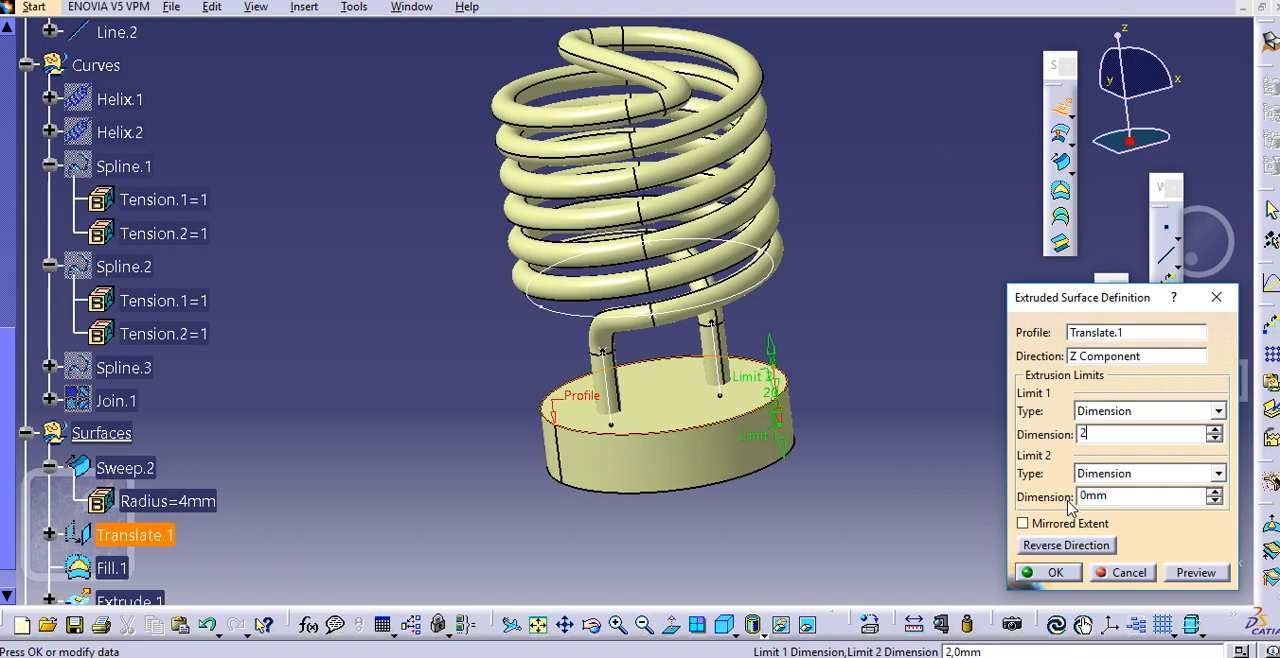
pyautogui.click(1058, 572)
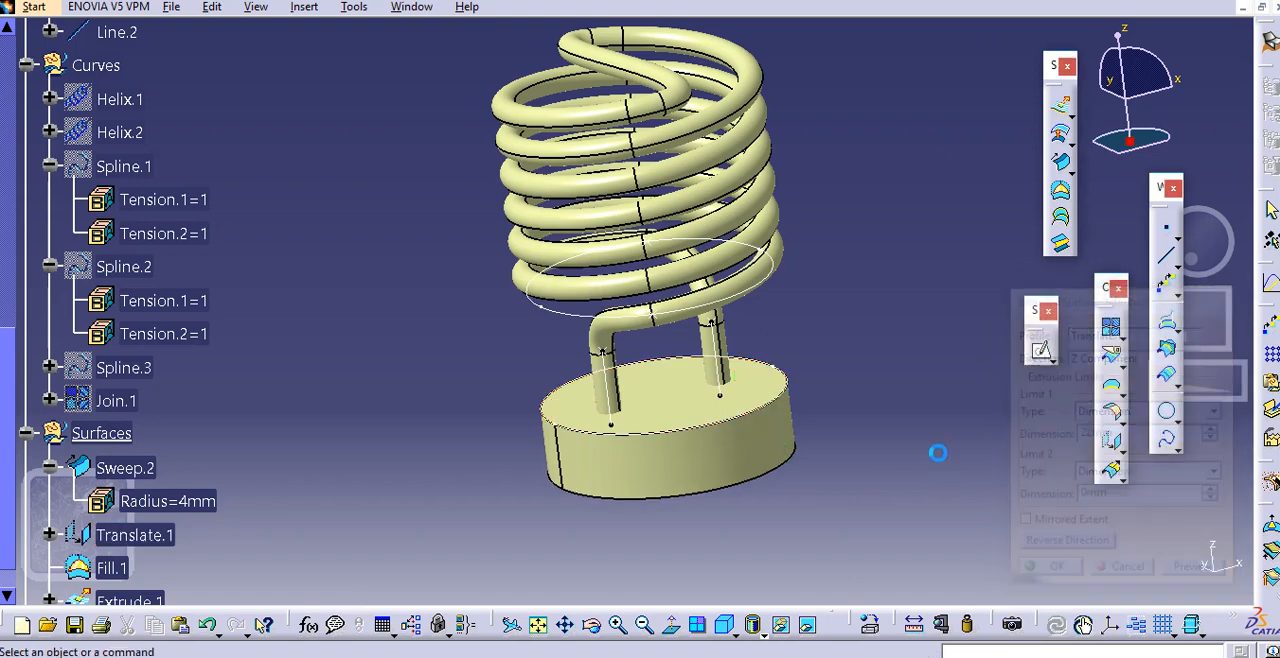
# Trim the swept tube Sweep.2 and the disc Fill.1 against each other in Standard mode, removing the leg ends inside the base
pyautogui.moveTo(486, 487); pyautogui.dragTo(522, 434, button='middle')
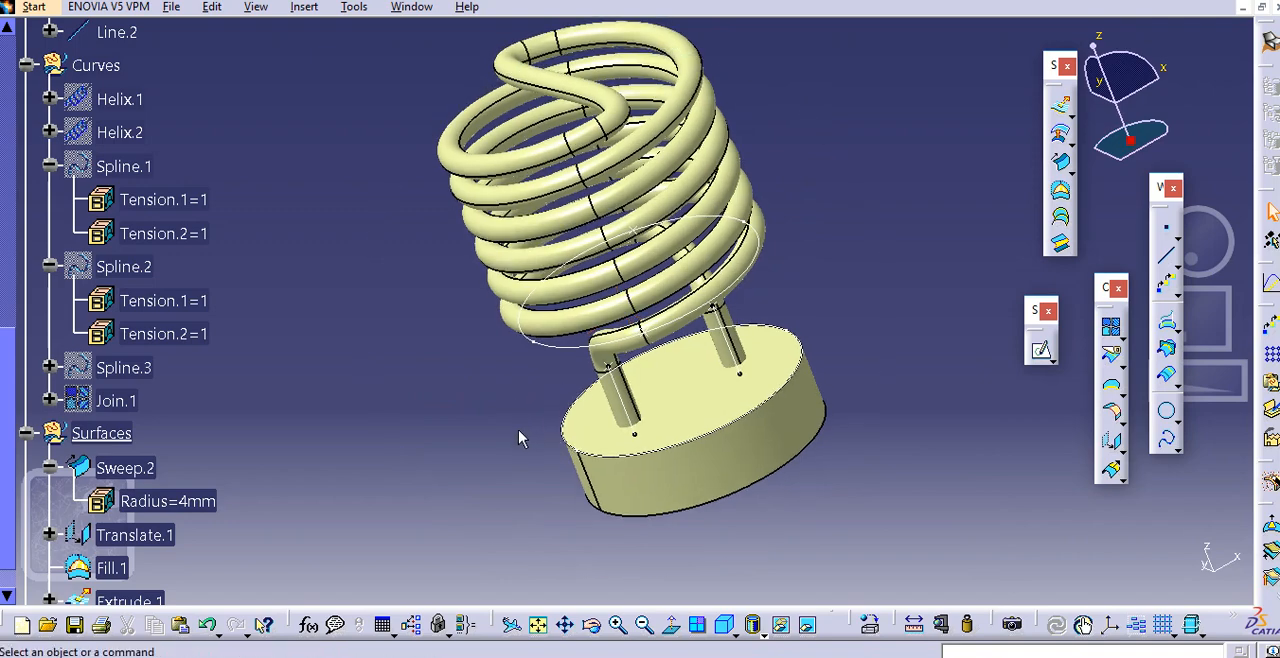
pyautogui.click(1122, 368)
pyautogui.click(1163, 385)
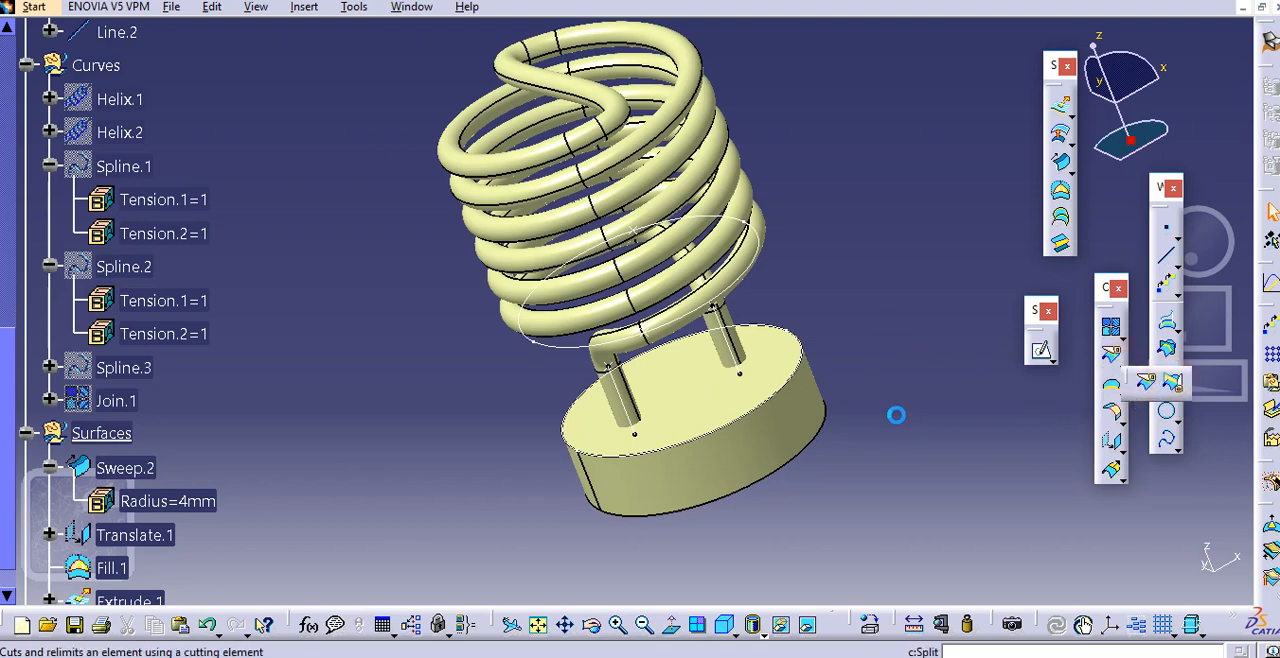
pyautogui.moveTo(820, 440); pyautogui.dragTo(691, 325, button='middle')
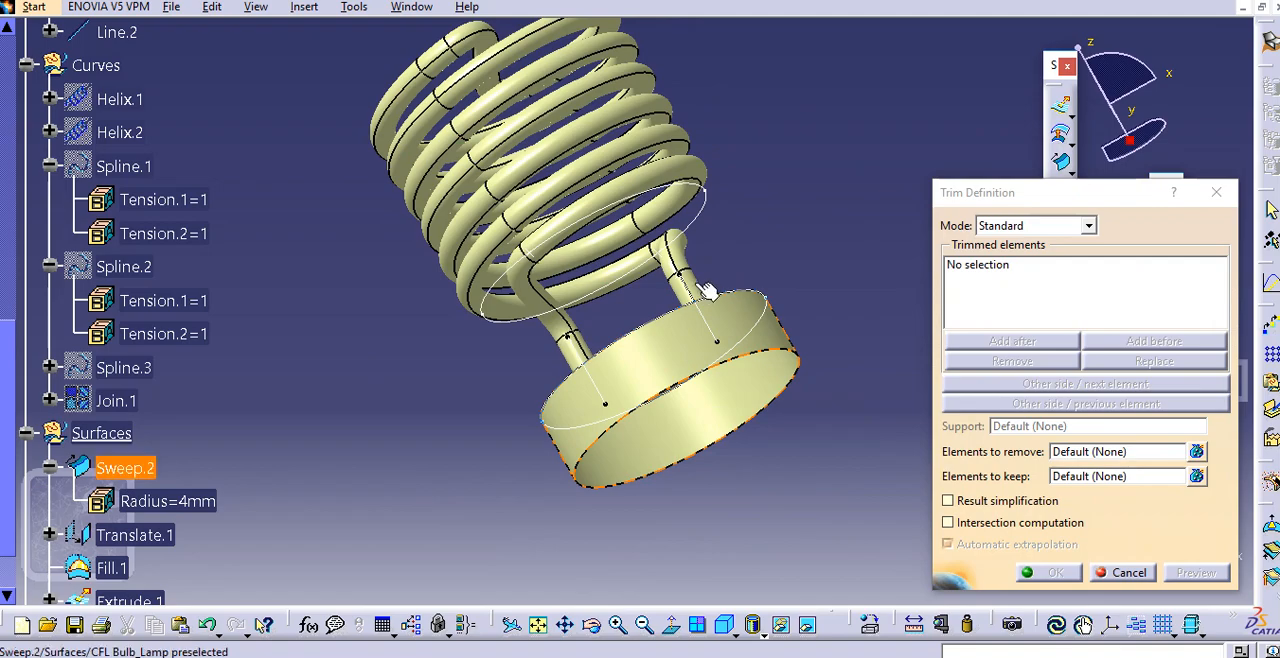
pyautogui.click(693, 287)
pyautogui.moveTo(704, 316); pyautogui.dragTo(663, 469, button='middle')
pyautogui.click(655, 462)
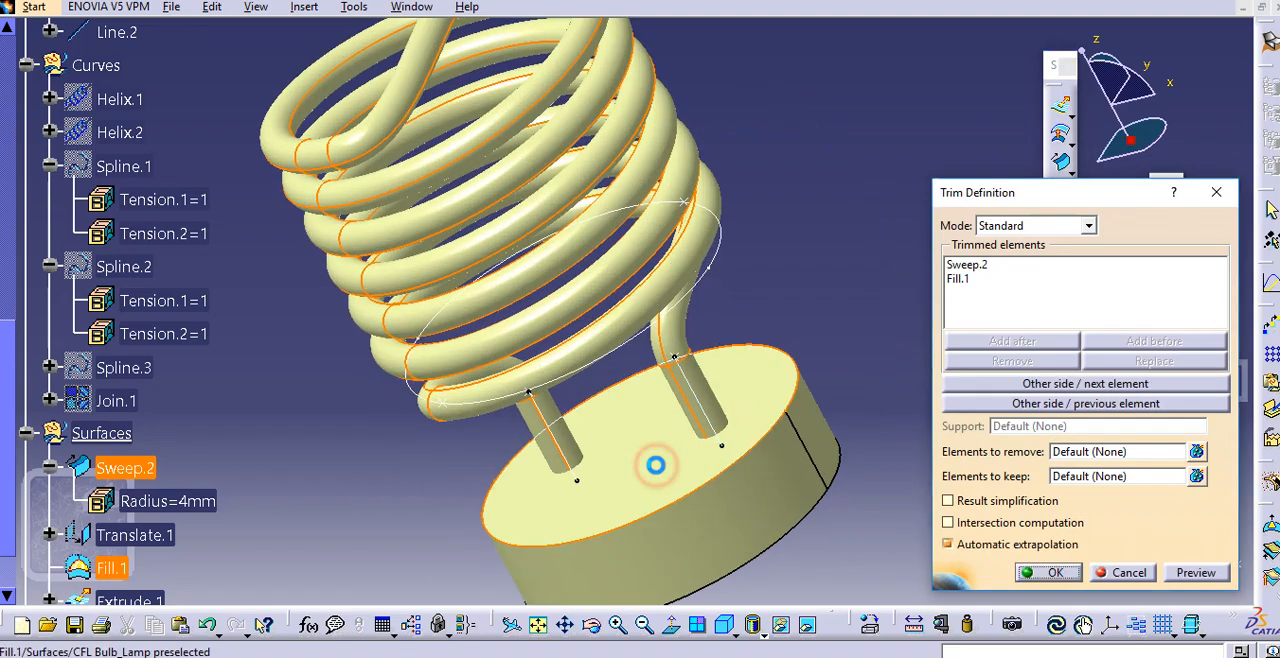
pyautogui.moveTo(853, 498); pyautogui.dragTo(436, 196, button='middle')
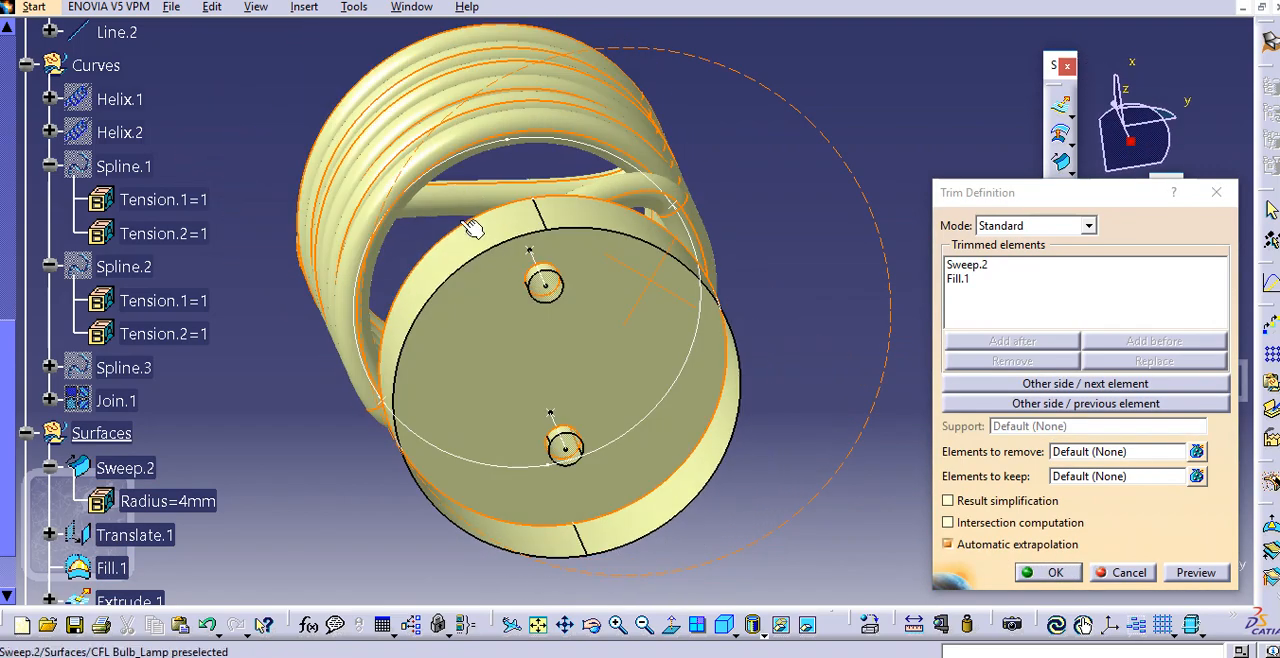
pyautogui.click(1197, 573)
pyautogui.click(1052, 572)
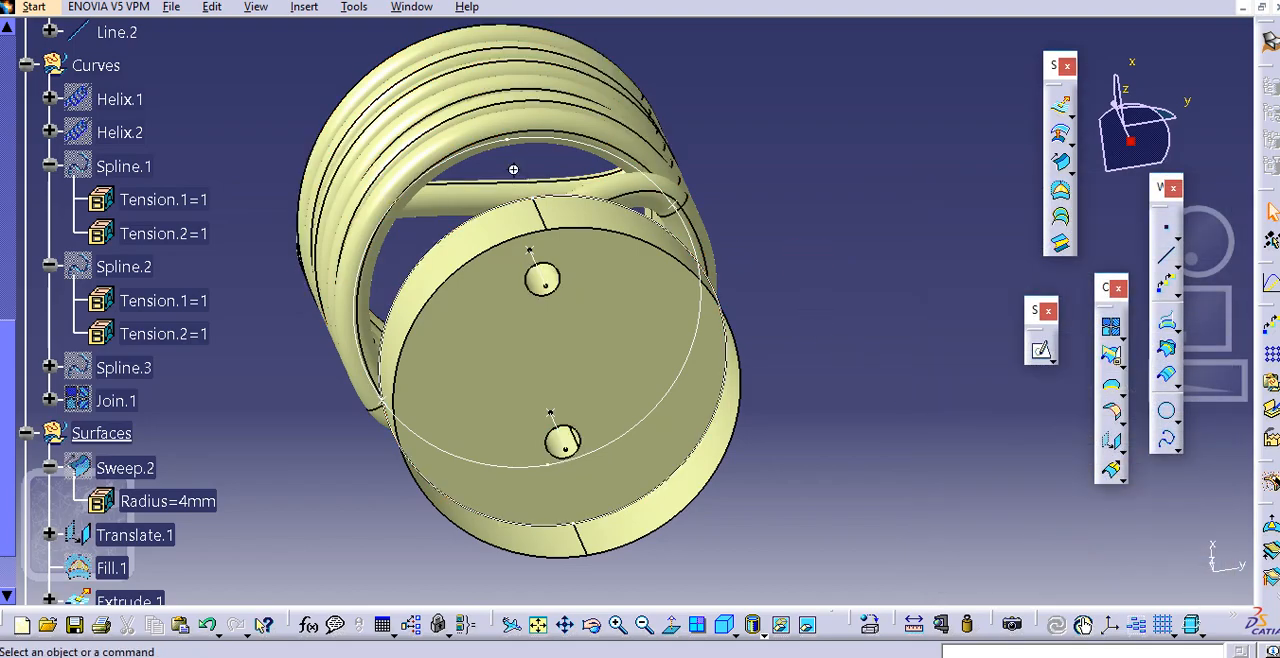
# Examine the trimmed junctions between the tube legs and the base, and the features in the Surfaces set
pyautogui.moveTo(513, 169); pyautogui.dragTo(534, 220, button='middle')
pyautogui.moveTo(590, 447); pyautogui.dragTo(662, 399, button='middle')
pyautogui.click(626, 401)
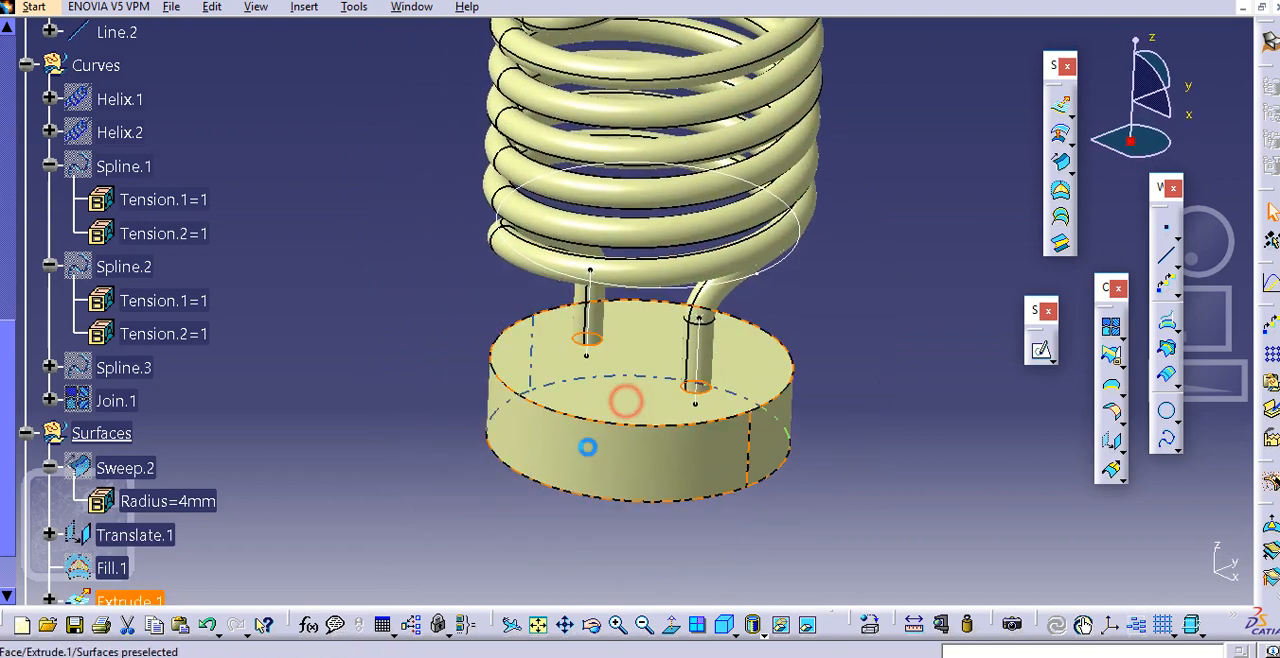
pyautogui.click(588, 448)
pyautogui.click(308, 399)
pyautogui.scroll(-2, 310, 406)
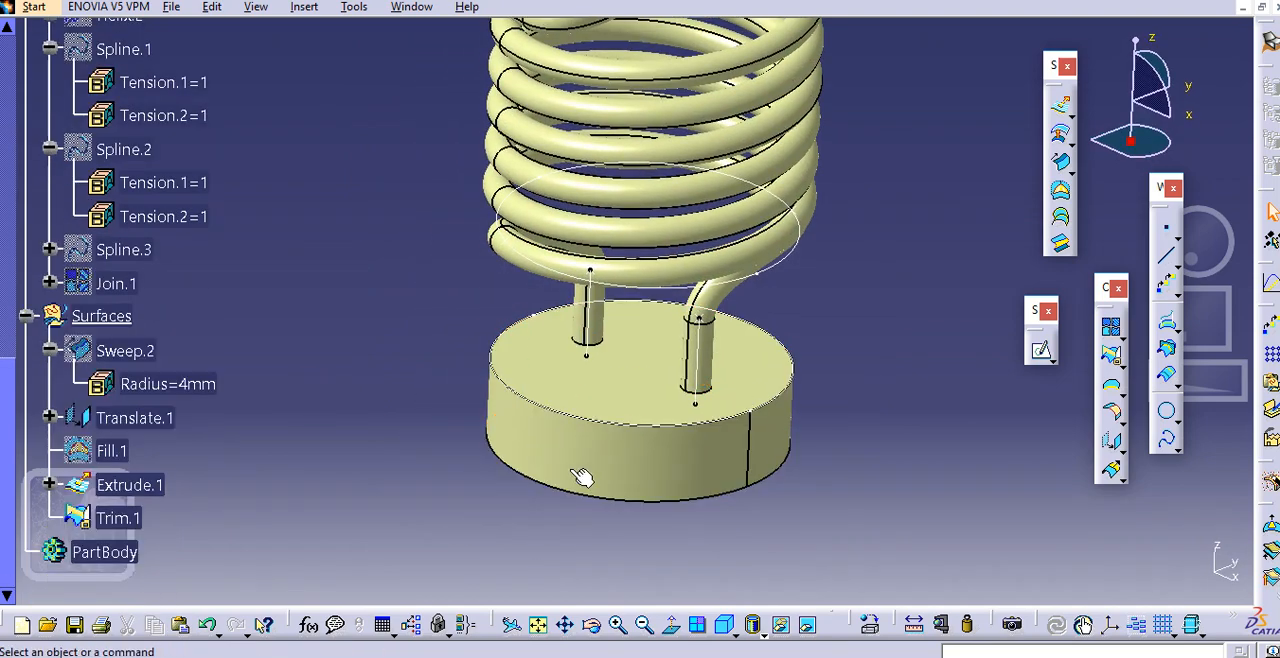
# Start a Sphere surface centred on a new point at the centre of the extruded base's open lower circular edge
pyautogui.moveTo(583, 476); pyautogui.dragTo(465, 455, button='middle')
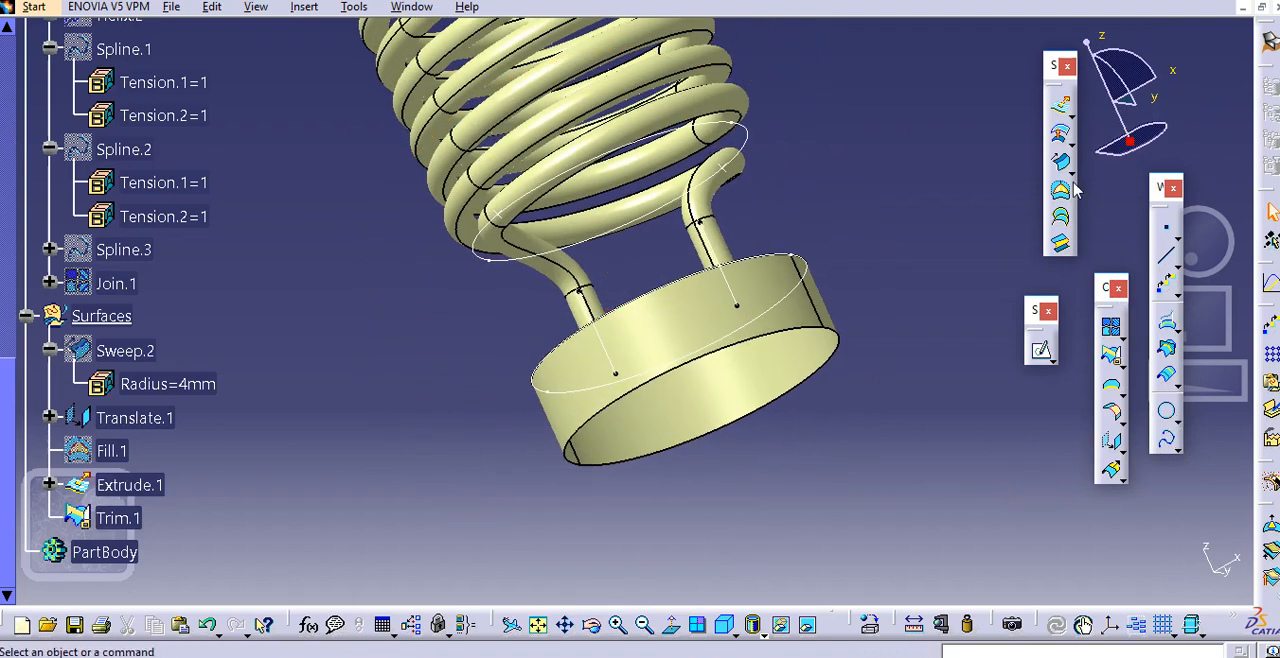
pyautogui.click(1066, 137)
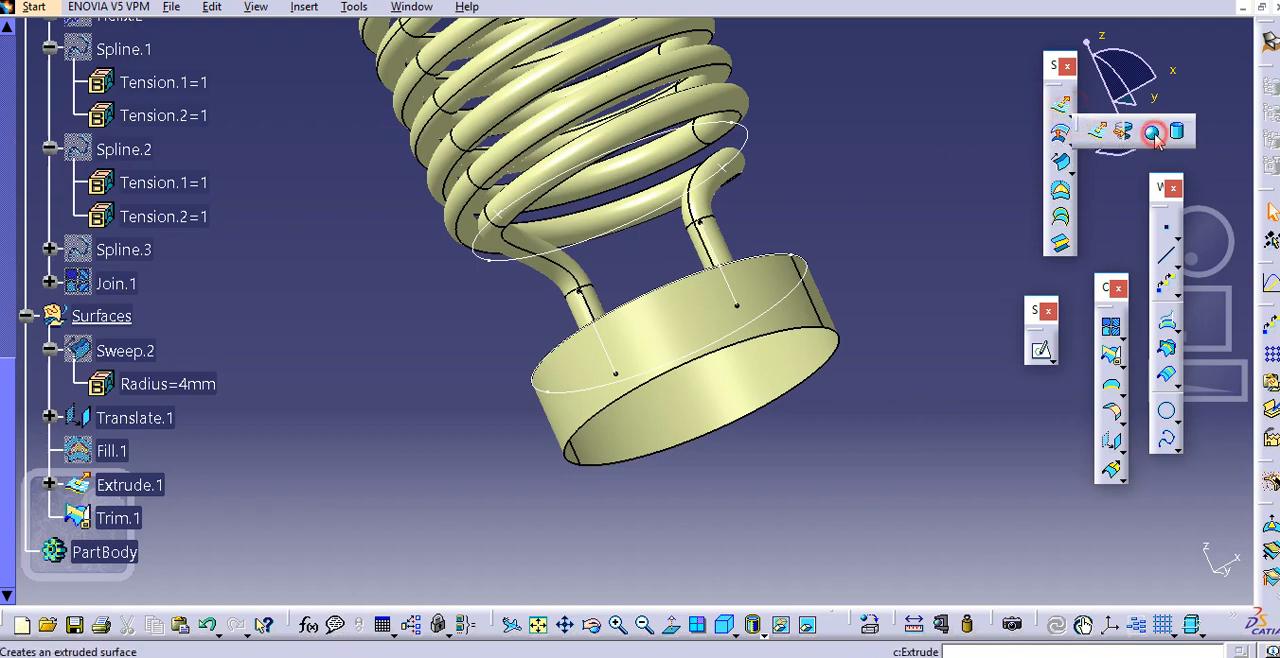
pyautogui.click(1152, 134)
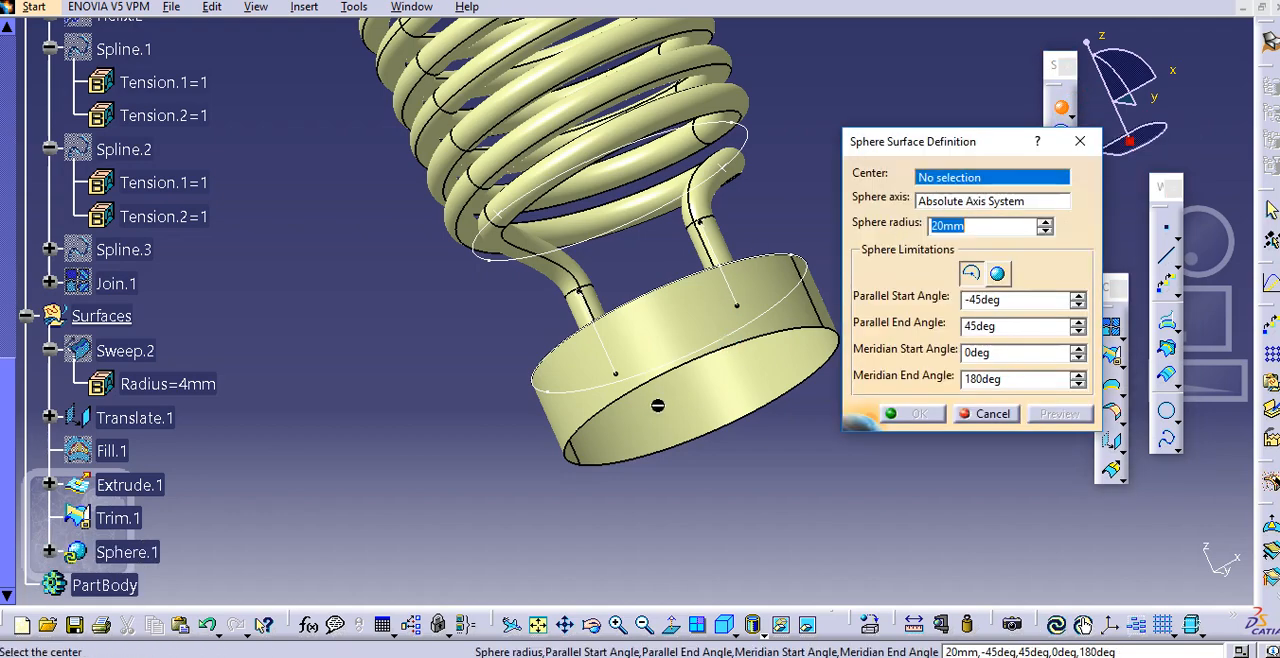
pyautogui.moveTo(657, 405); pyautogui.dragTo(639, 353, button='middle')
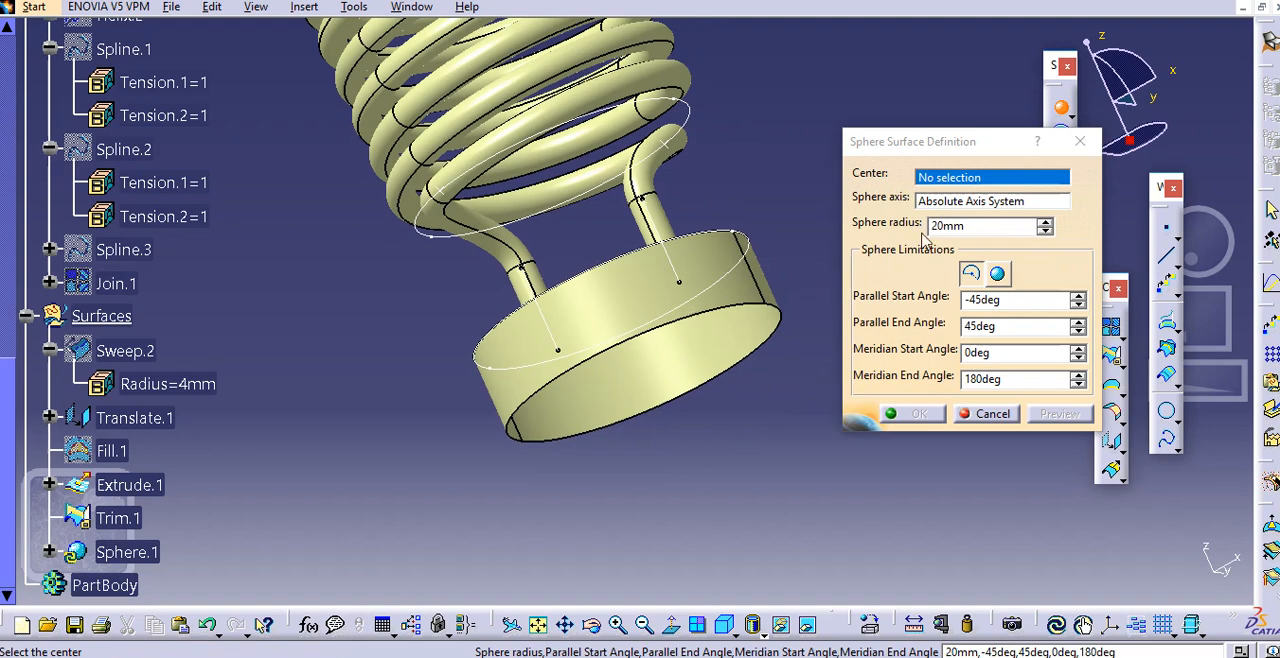
pyautogui.rightClick(950, 180)
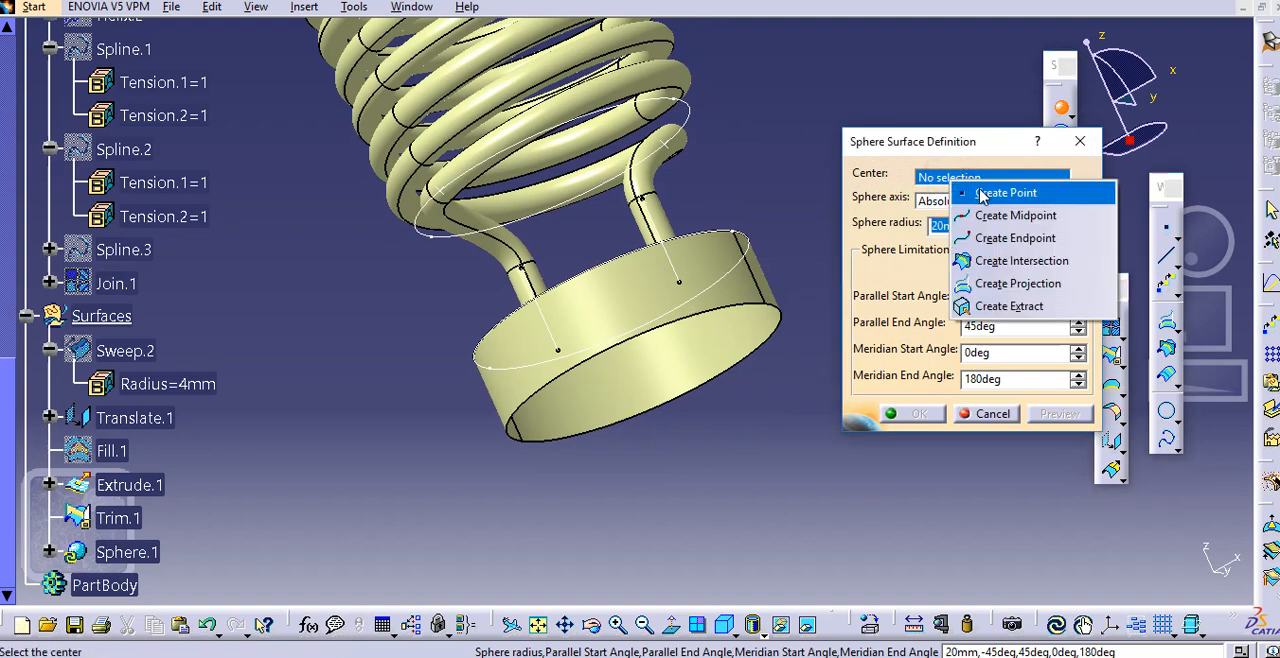
pyautogui.click(1003, 192)
pyautogui.click(975, 250)
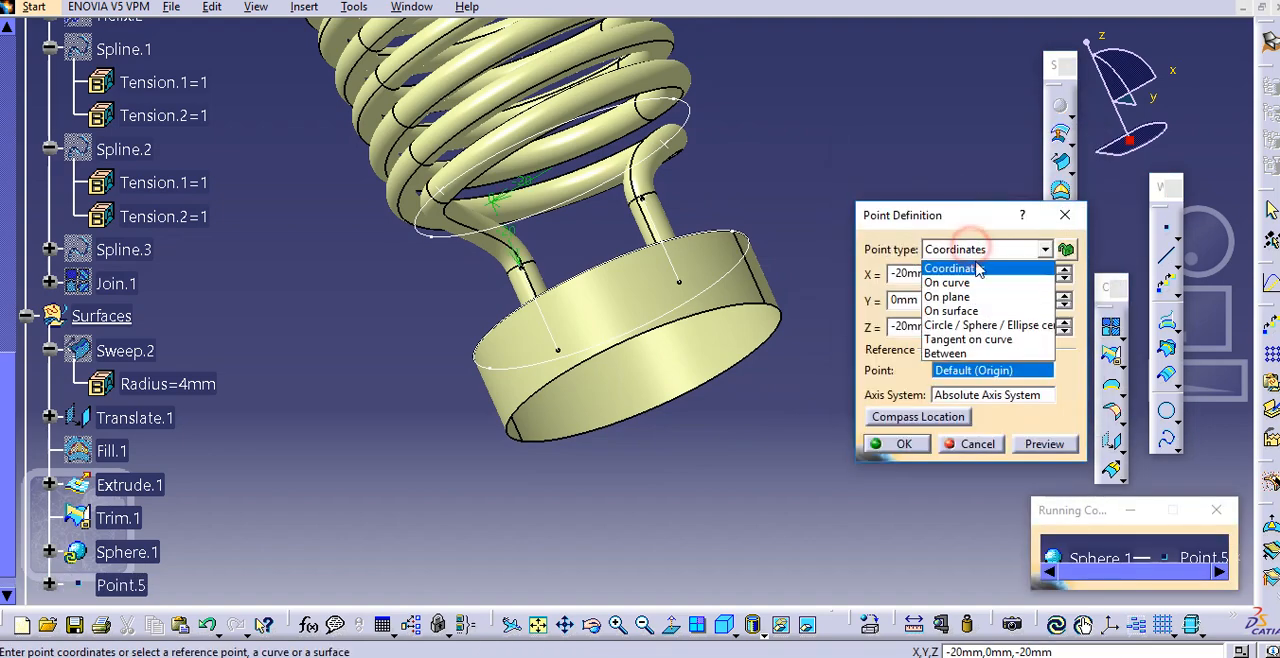
pyautogui.click(965, 326)
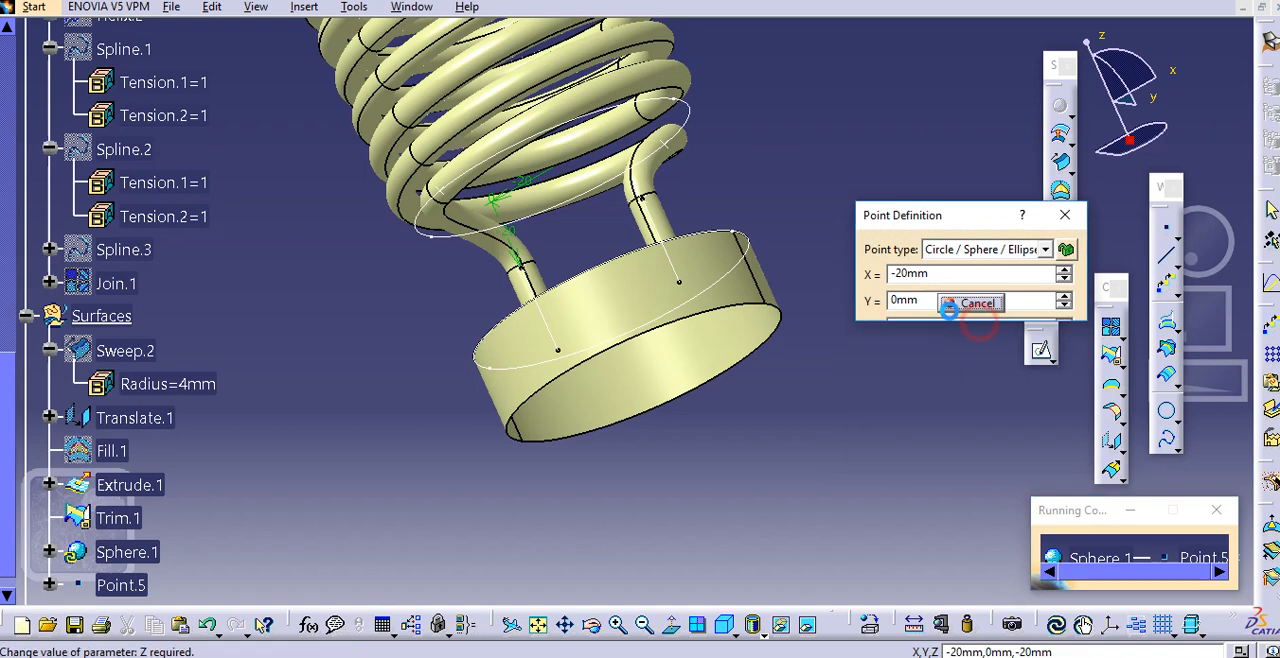
pyautogui.click(776, 320)
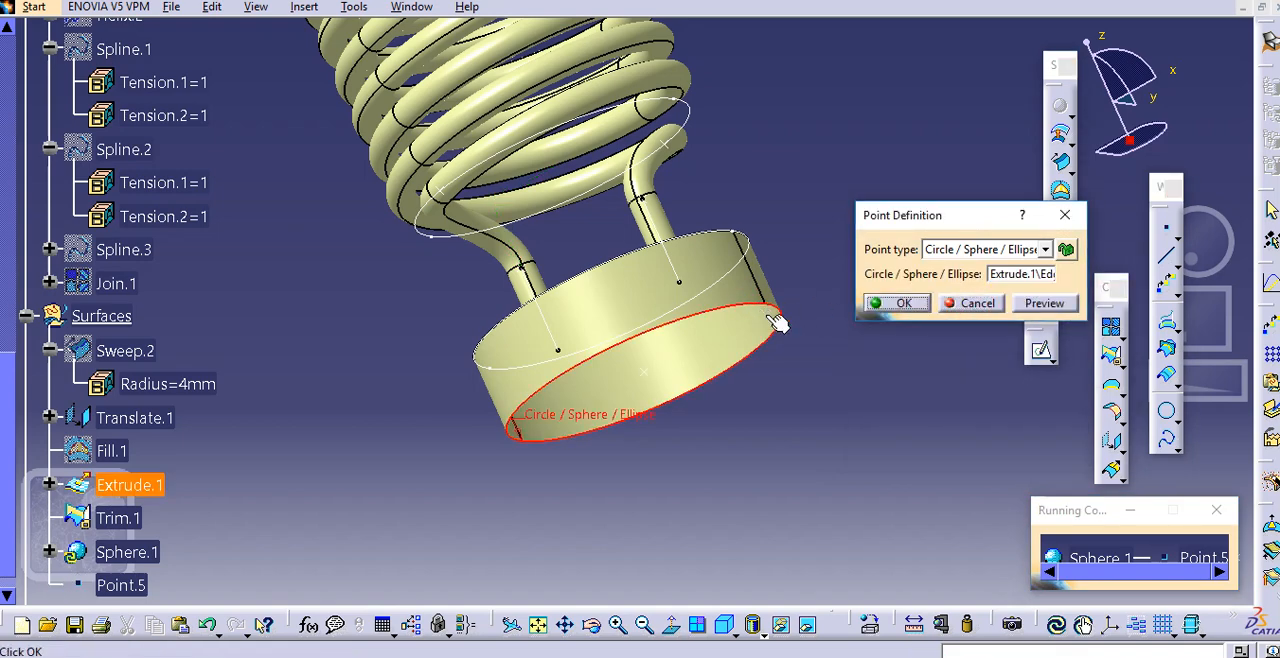
pyautogui.click(903, 303)
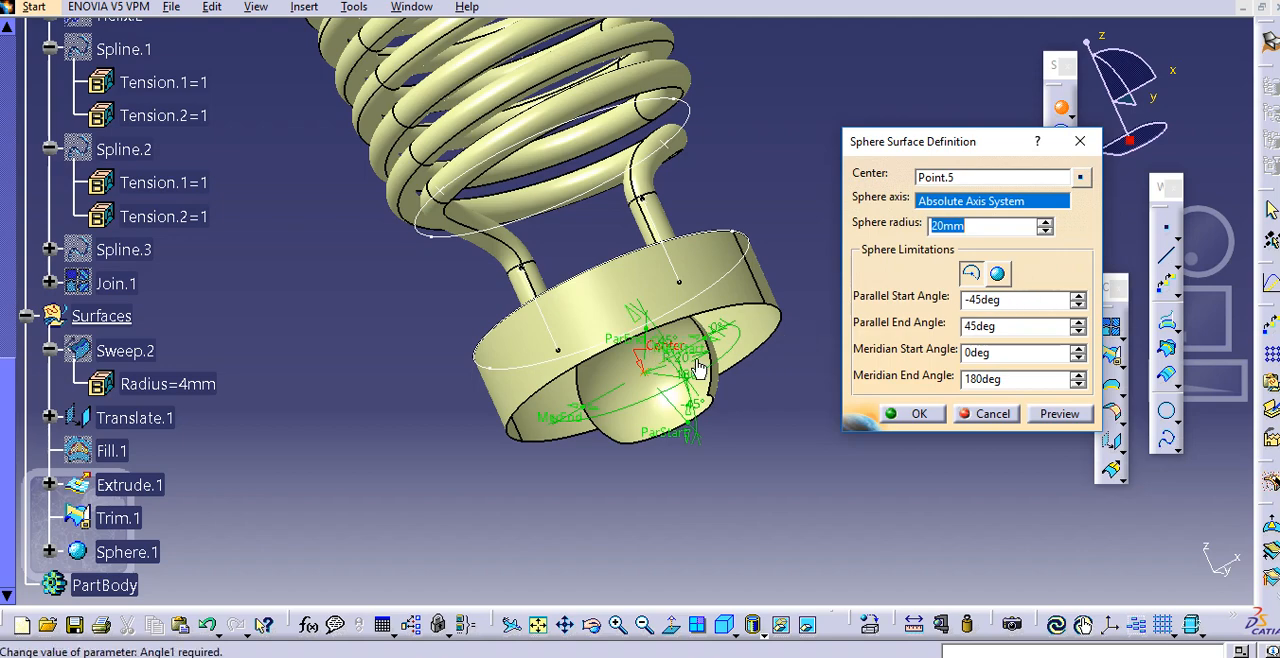
# Create the sphere with a 24 mm radius and a parallel start angle of -37 degrees
pyautogui.moveTo(591, 340); pyautogui.dragTo(559, 329, button='middle')
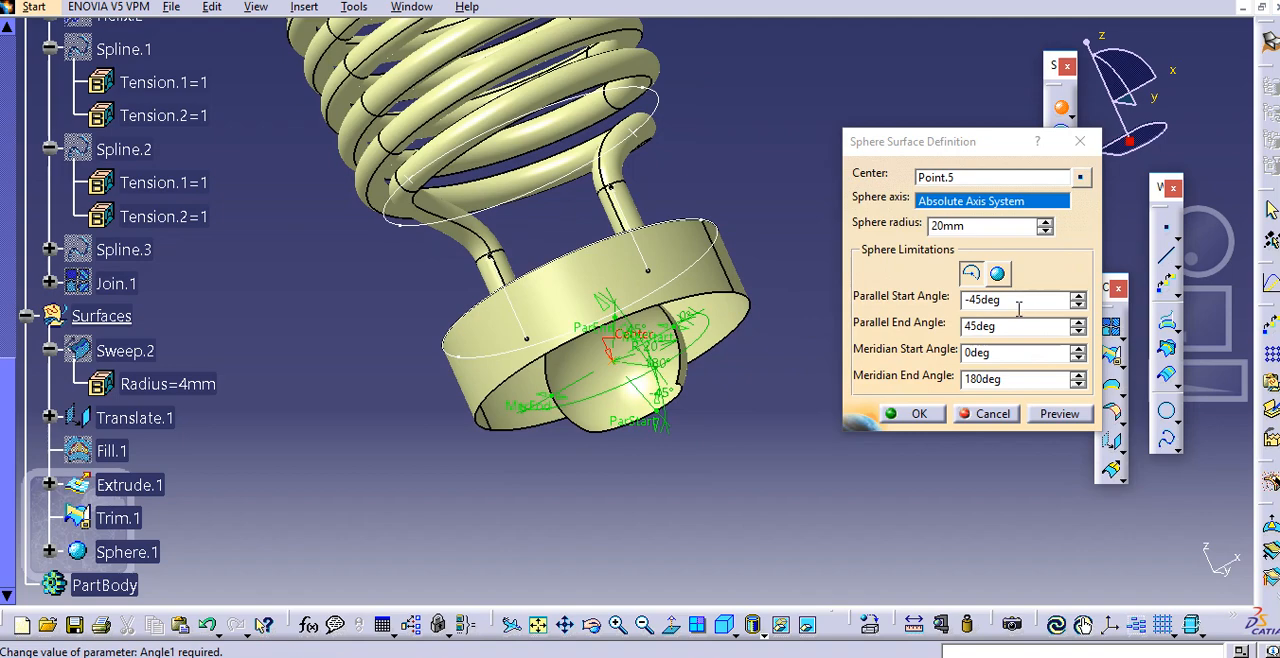
pyautogui.click(1079, 296)
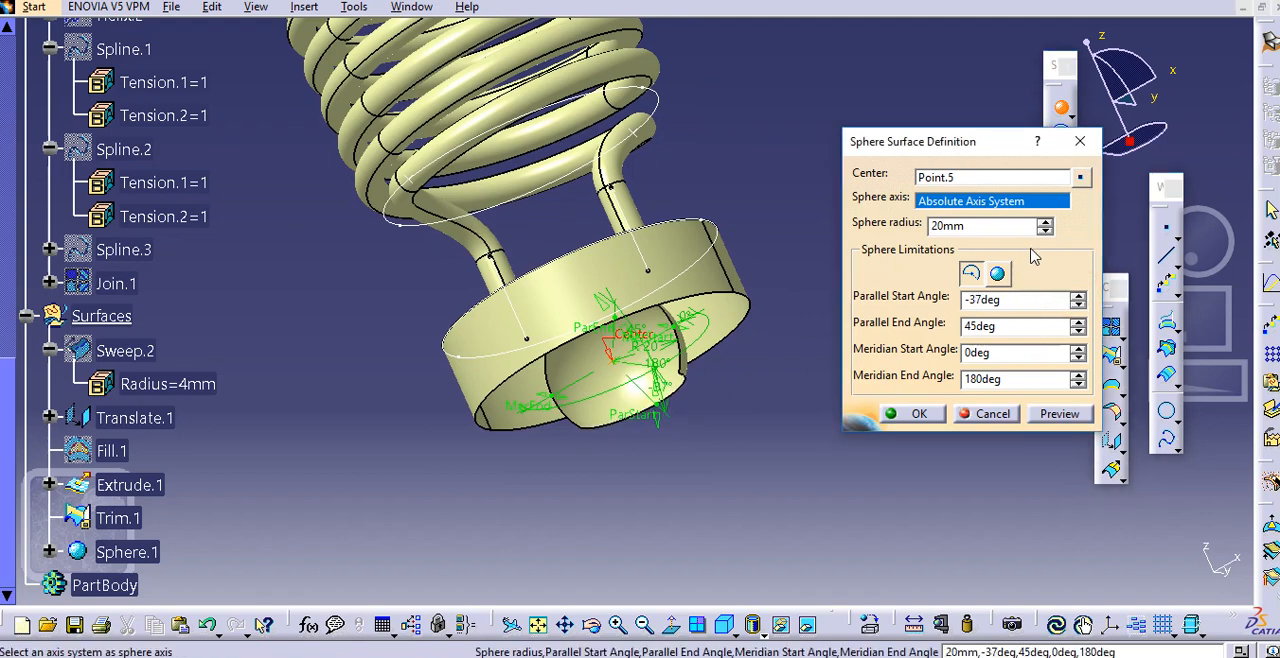
pyautogui.doubleClick(982, 229)
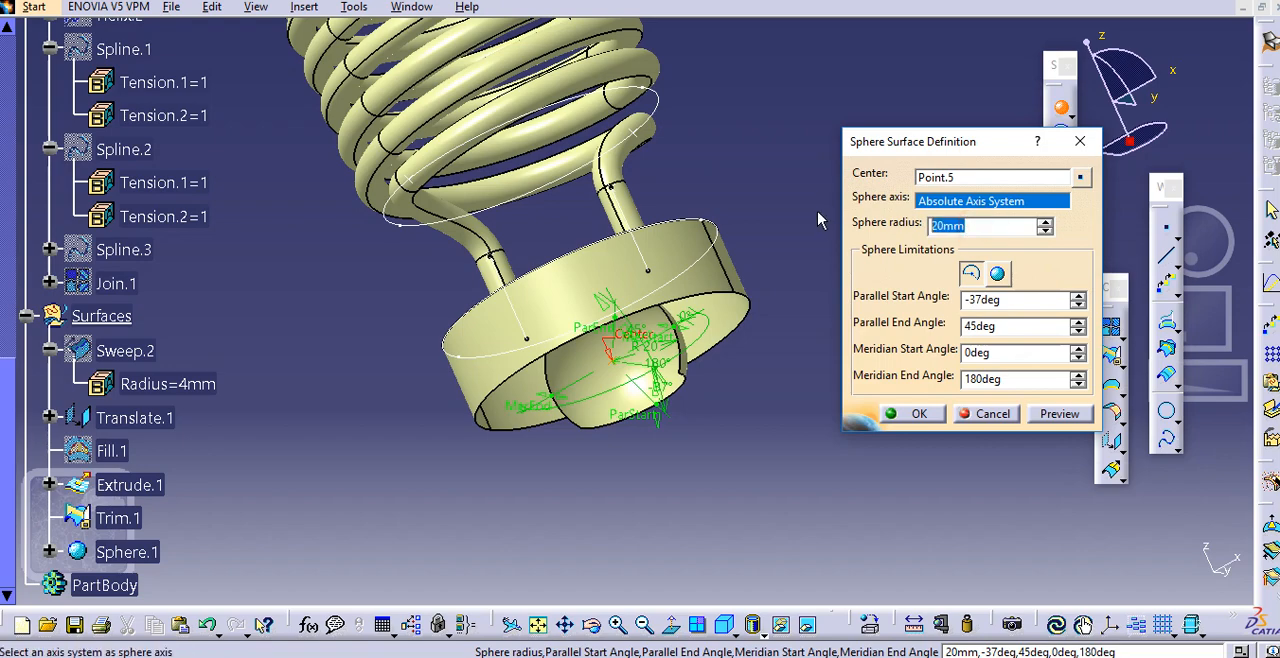
pyautogui.write('2')
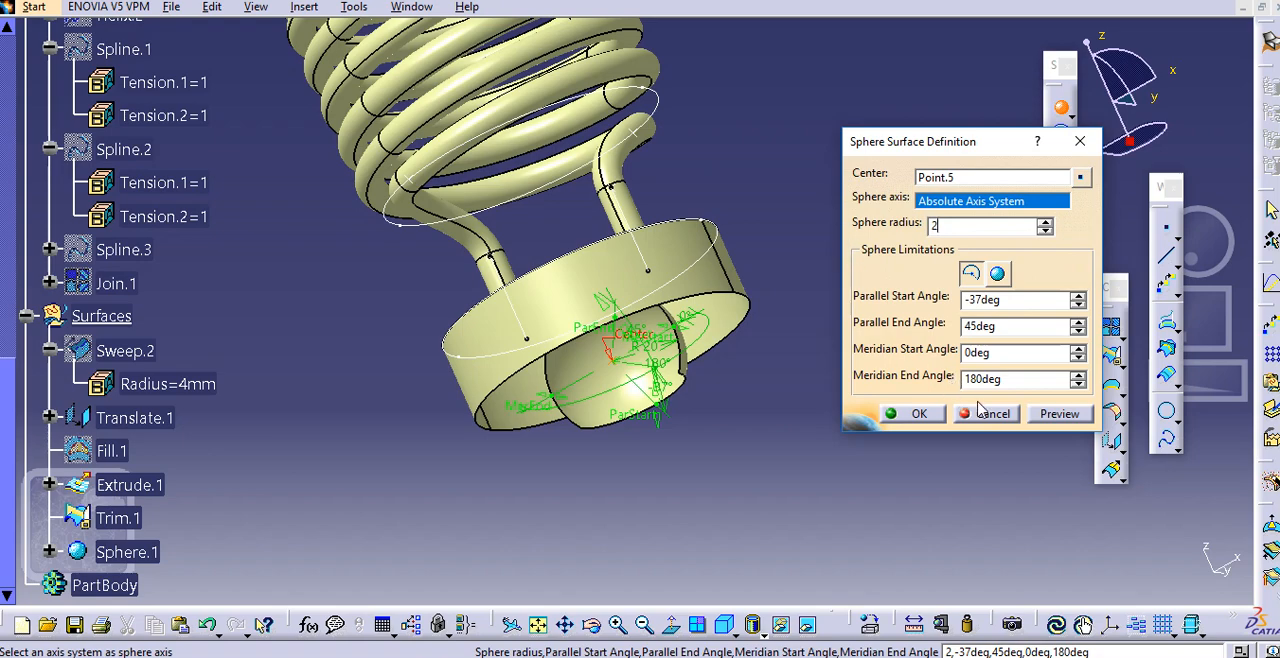
pyautogui.write('4')
pyautogui.click(918, 414)
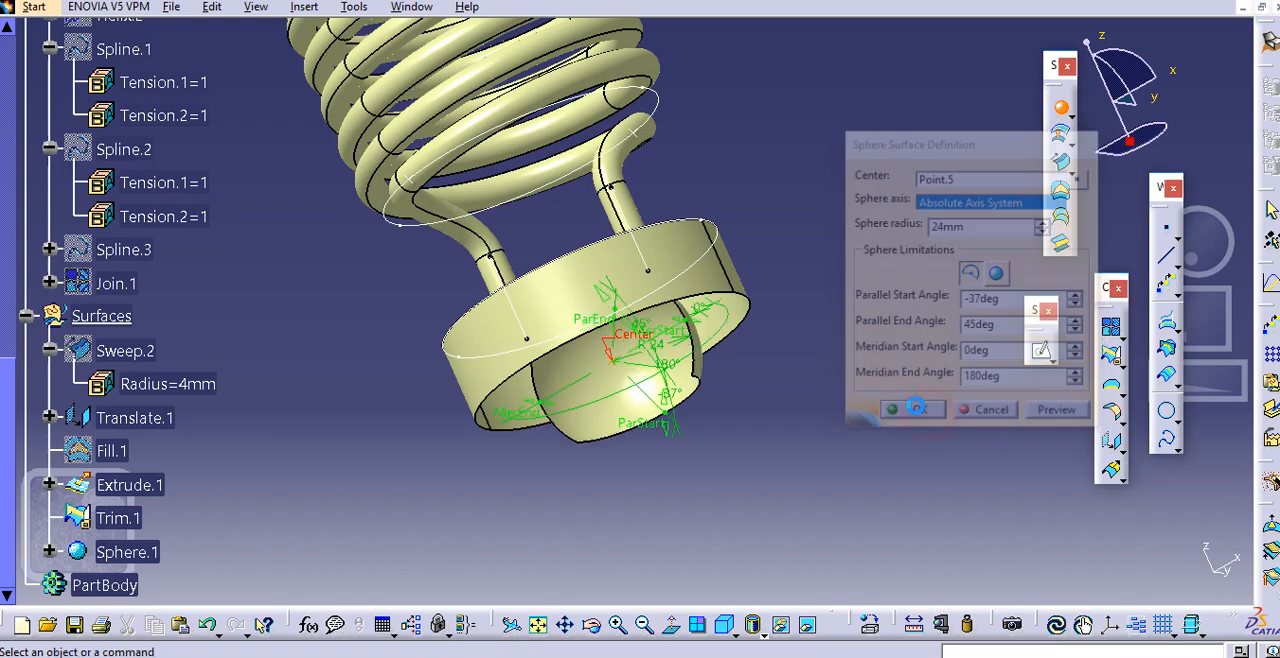
# Check the radius of the circle beneath the coil in its definition, leaving the circle as it is
pyautogui.doubleClick(470, 213)
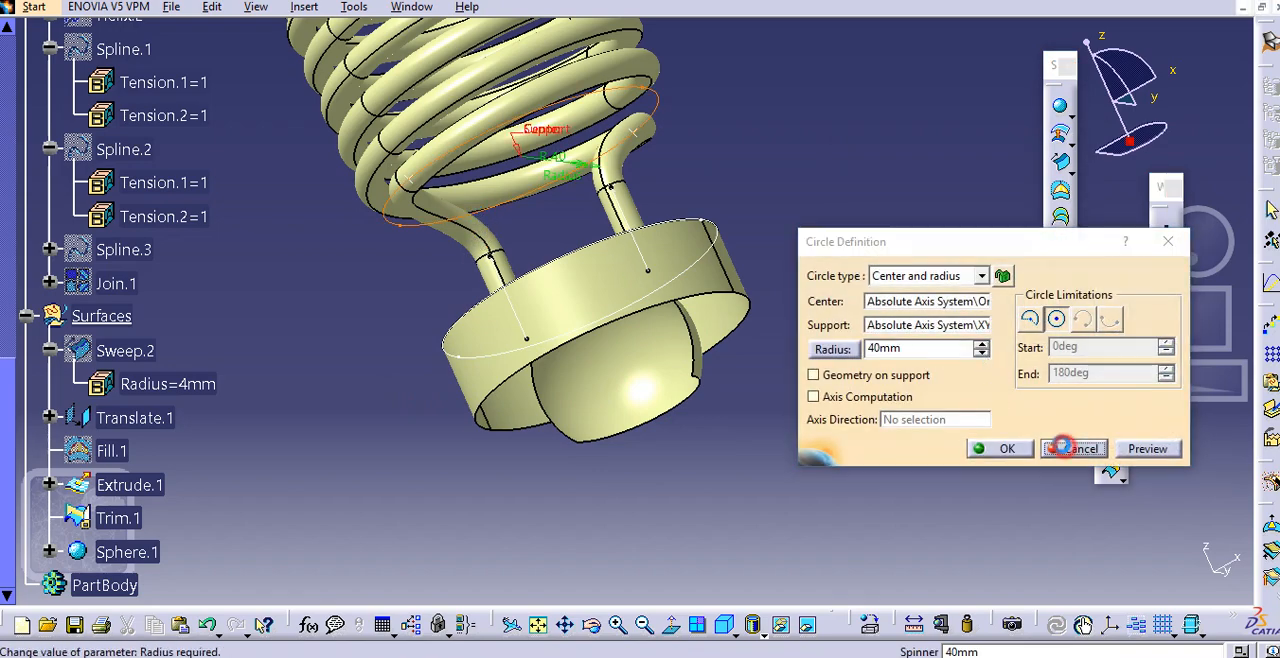
pyautogui.click(1072, 448)
pyautogui.scroll(-2, 272, 485)
pyautogui.scroll(-2, 272, 495)
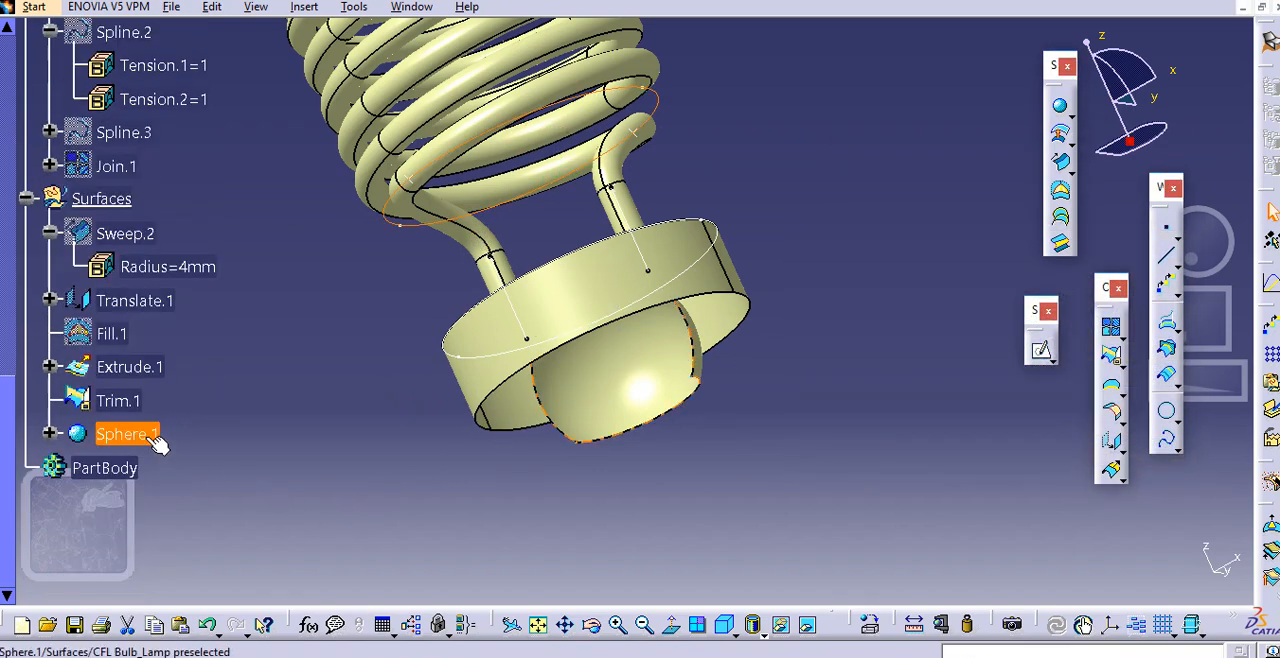
# Reopen Sphere.1's definition and preview its radius at 20 mm and at 40 mm
pyautogui.doubleClick(127, 434)
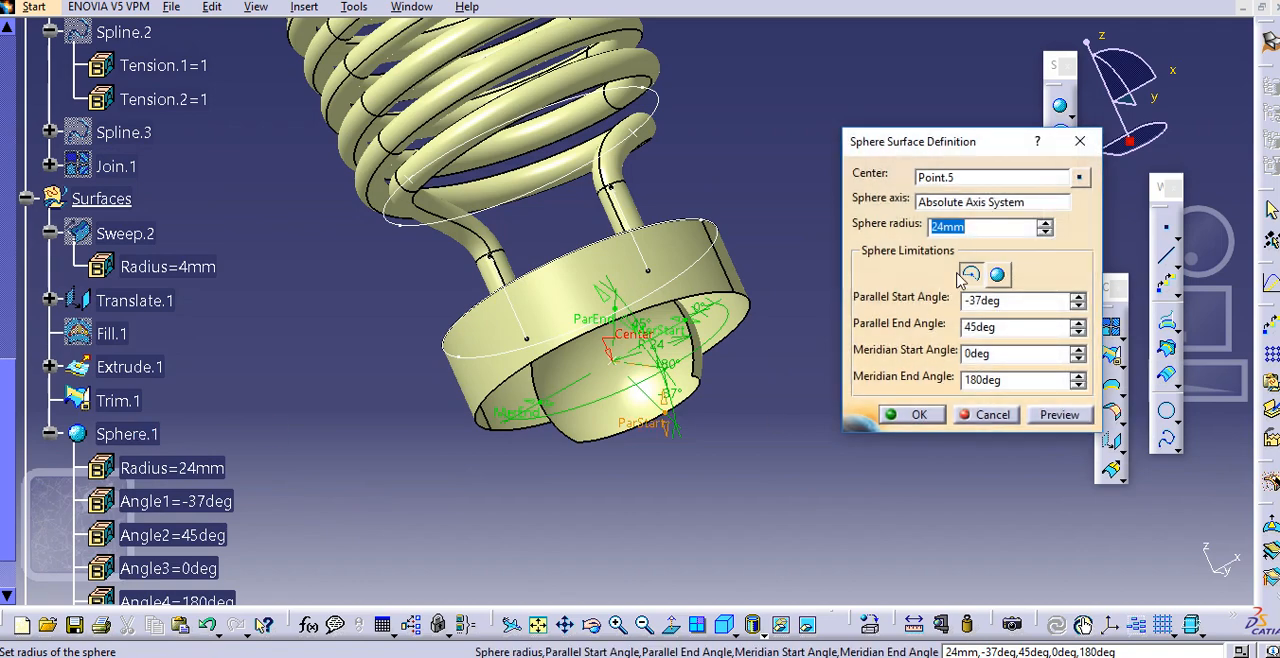
pyautogui.write('20')
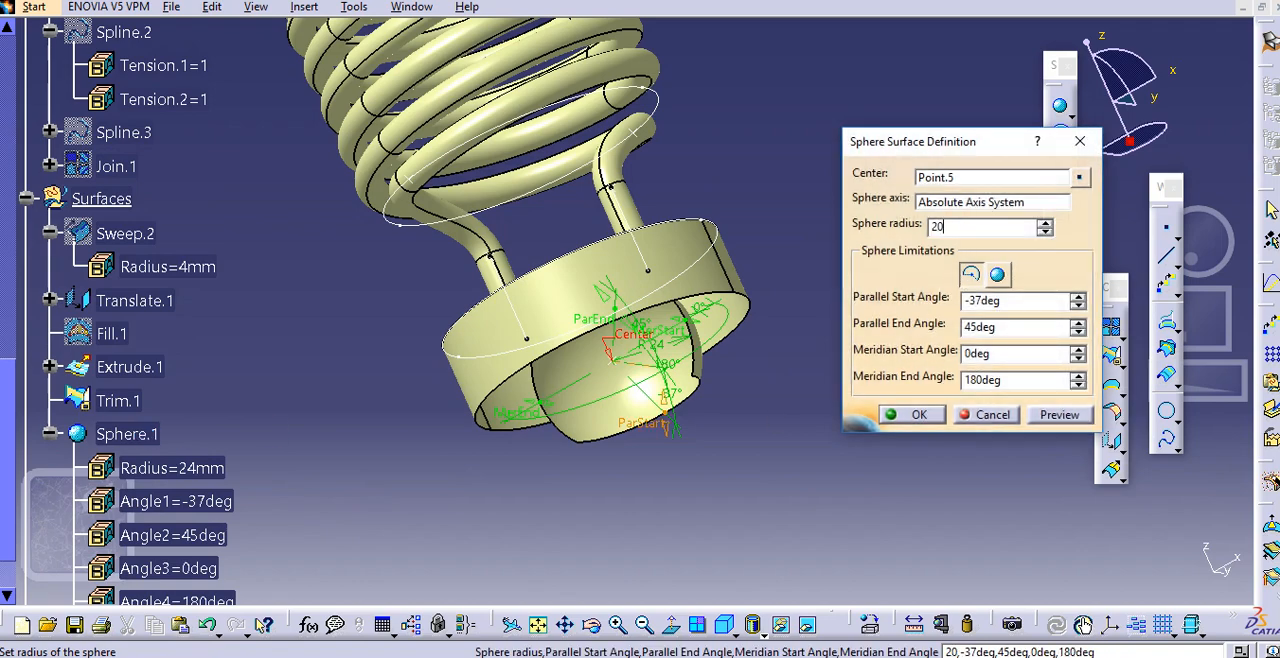
pyautogui.click(1059, 414)
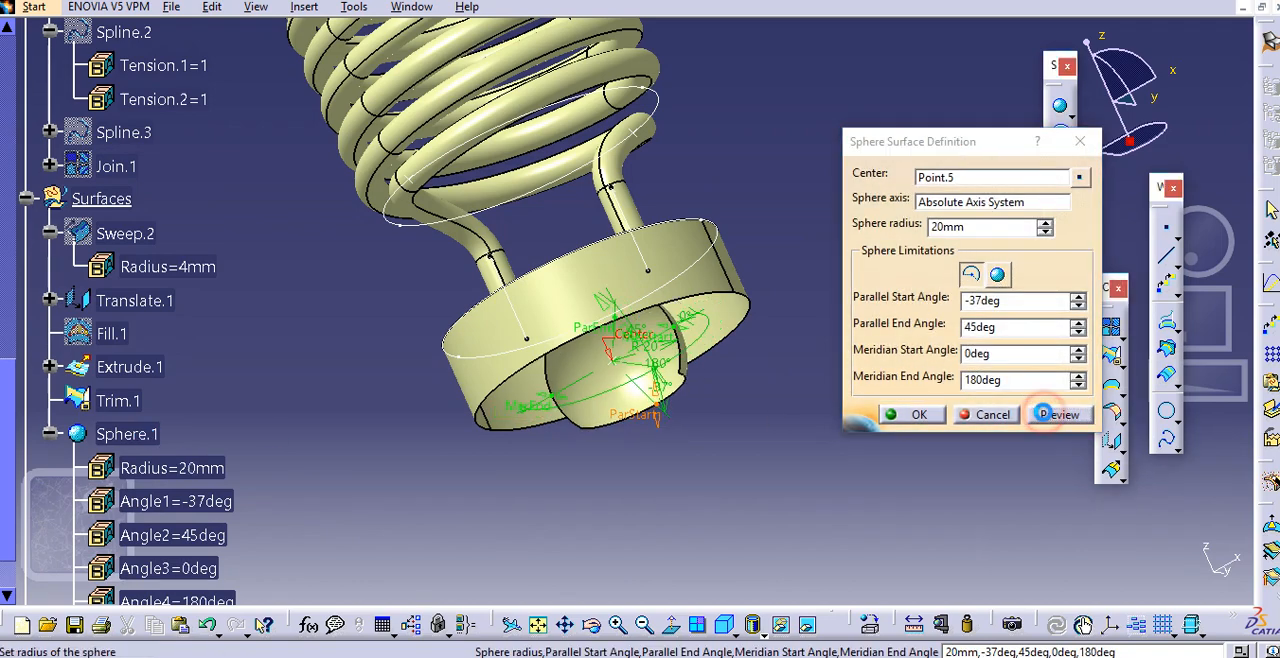
pyautogui.click(980, 233)
pyautogui.doubleClick(943, 226)
pyautogui.write('40')
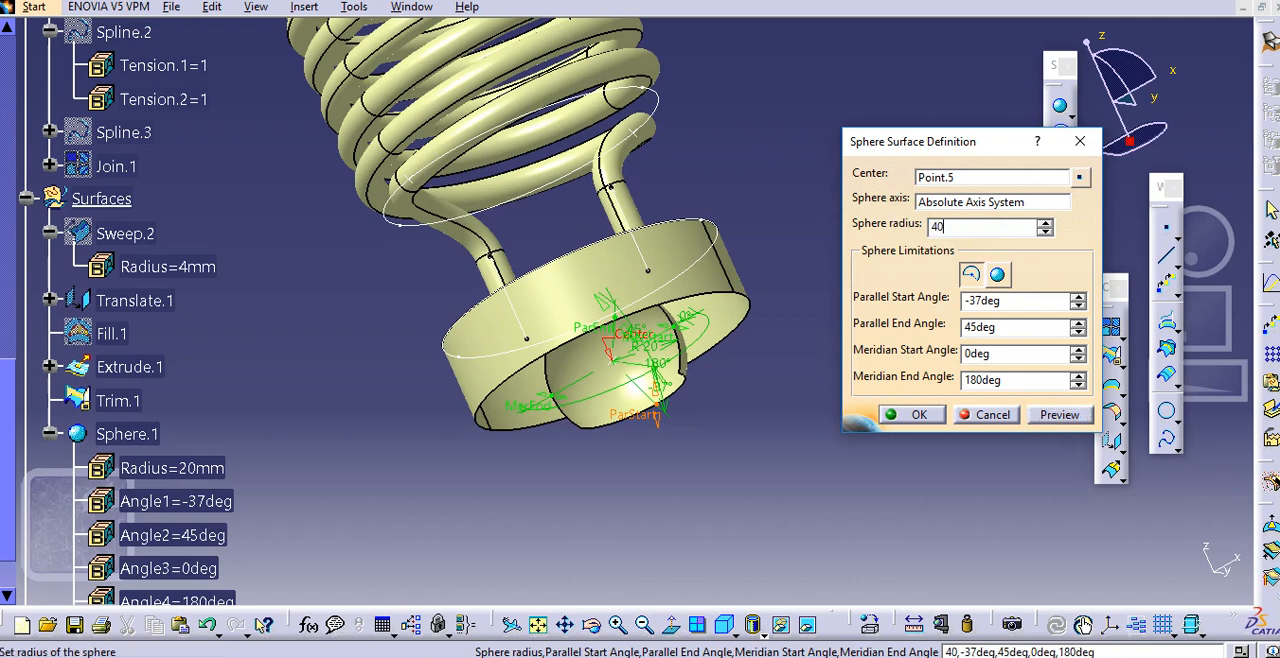
pyautogui.click(1059, 414)
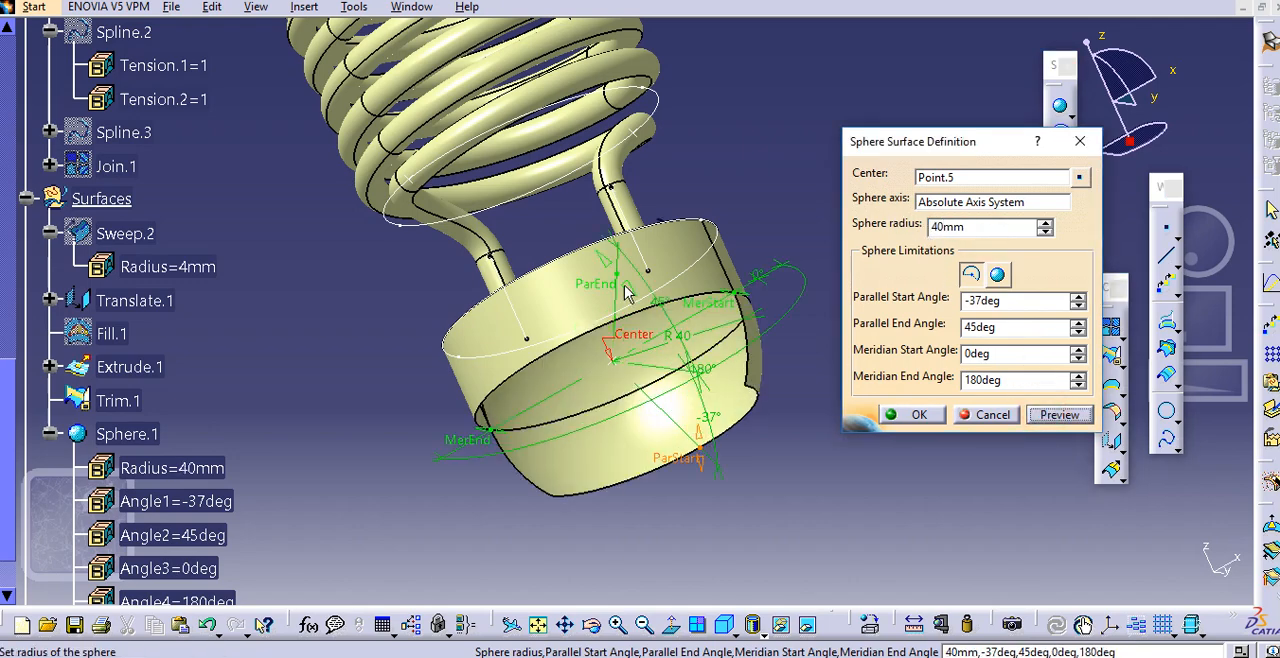
# Try shifting the sphere's meridian start angle to 2 and -3 degrees, and set it back to 0 degrees
pyautogui.moveTo(720, 296); pyautogui.dragTo(614, 366, button='middle')
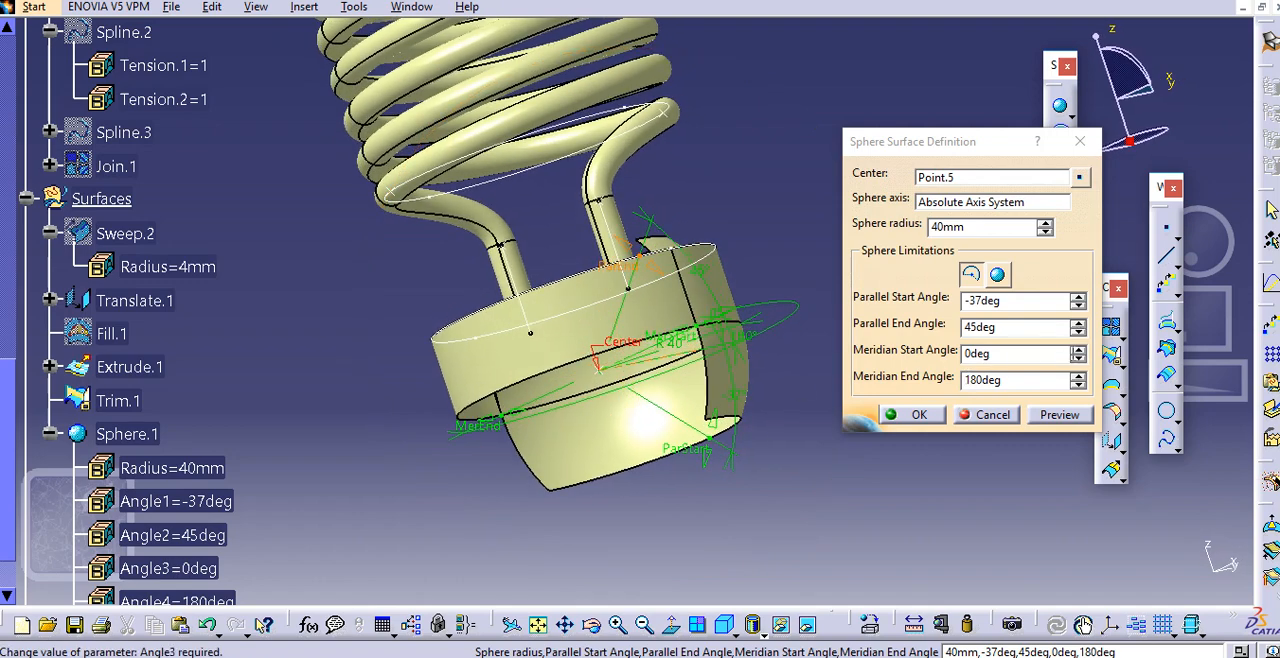
pyautogui.click(1077, 349)
pyautogui.click(1077, 349)
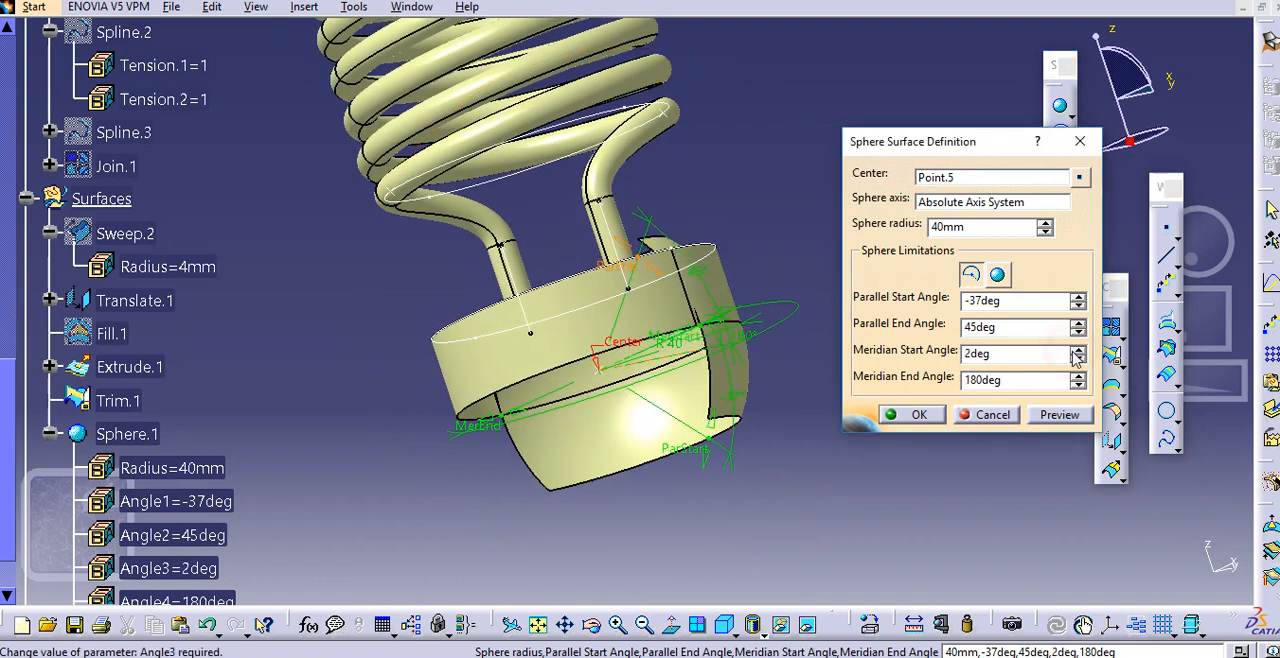
pyautogui.click(1077, 358)
pyautogui.click(1077, 358)
pyautogui.click(1077, 358)
pyautogui.click(1077, 358)
pyautogui.click(1077, 358)
pyautogui.doubleClick(1043, 355)
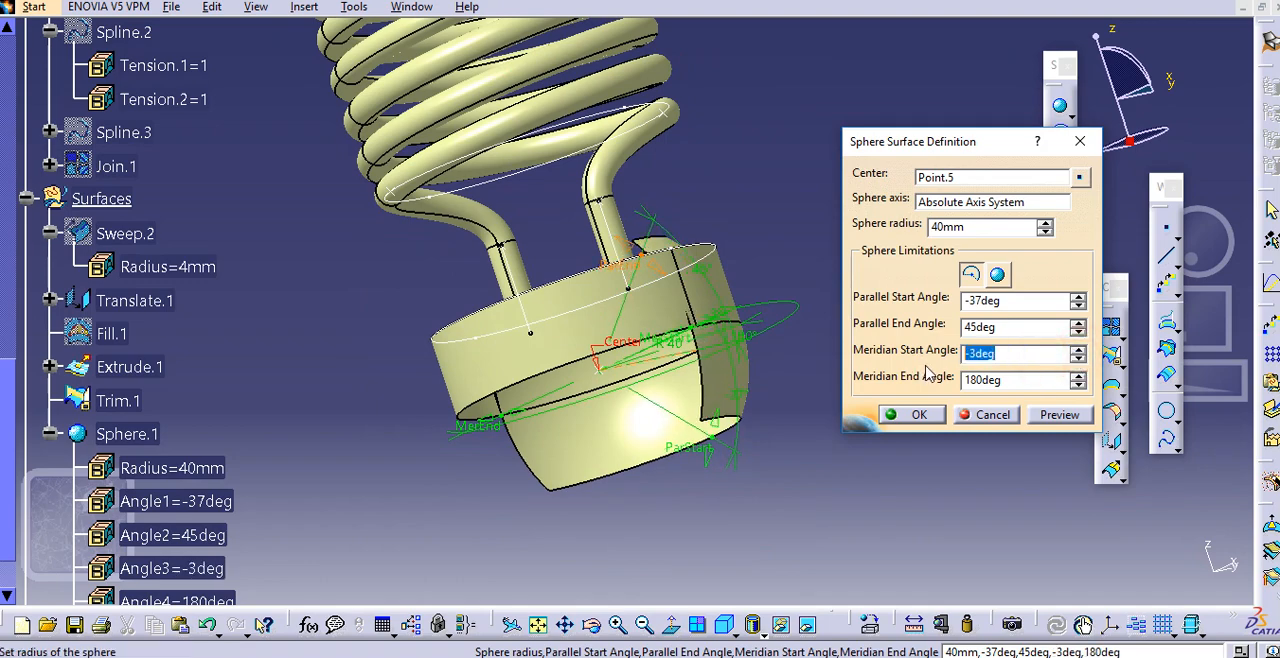
pyautogui.write('0')
# Try a meridian end angle of 360 degrees to carry the sphere all the way around
pyautogui.click(996, 380)
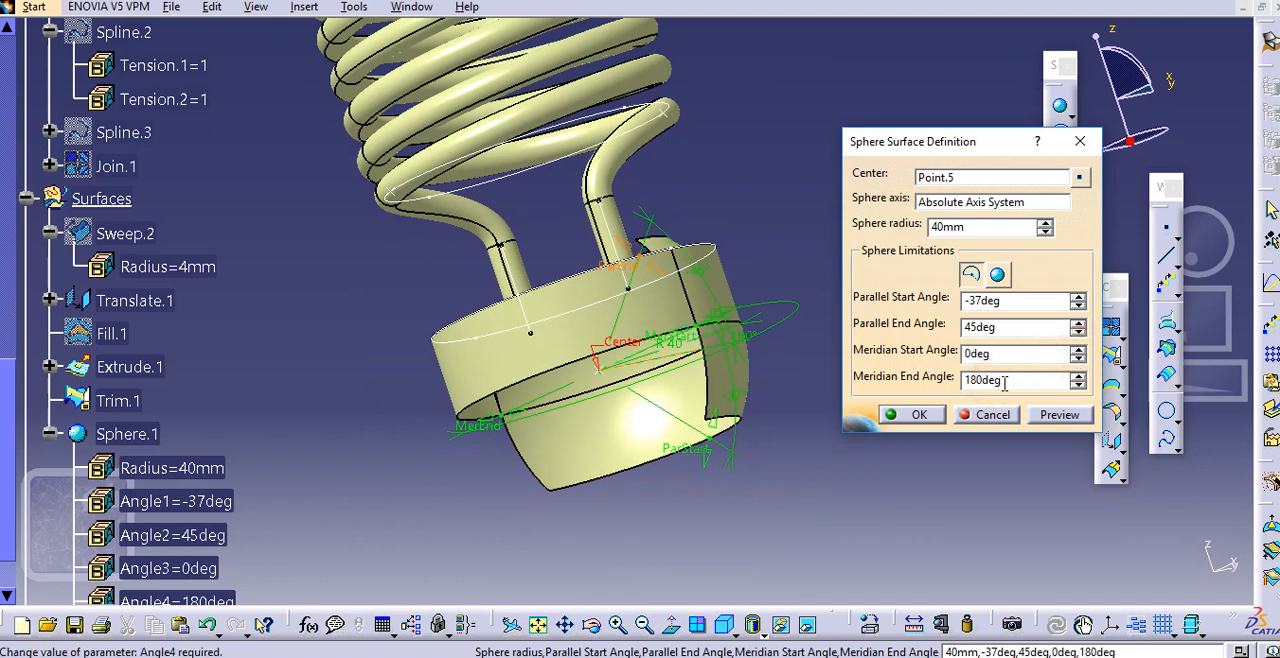
pyautogui.doubleClick(1005, 381)
pyautogui.write('36')
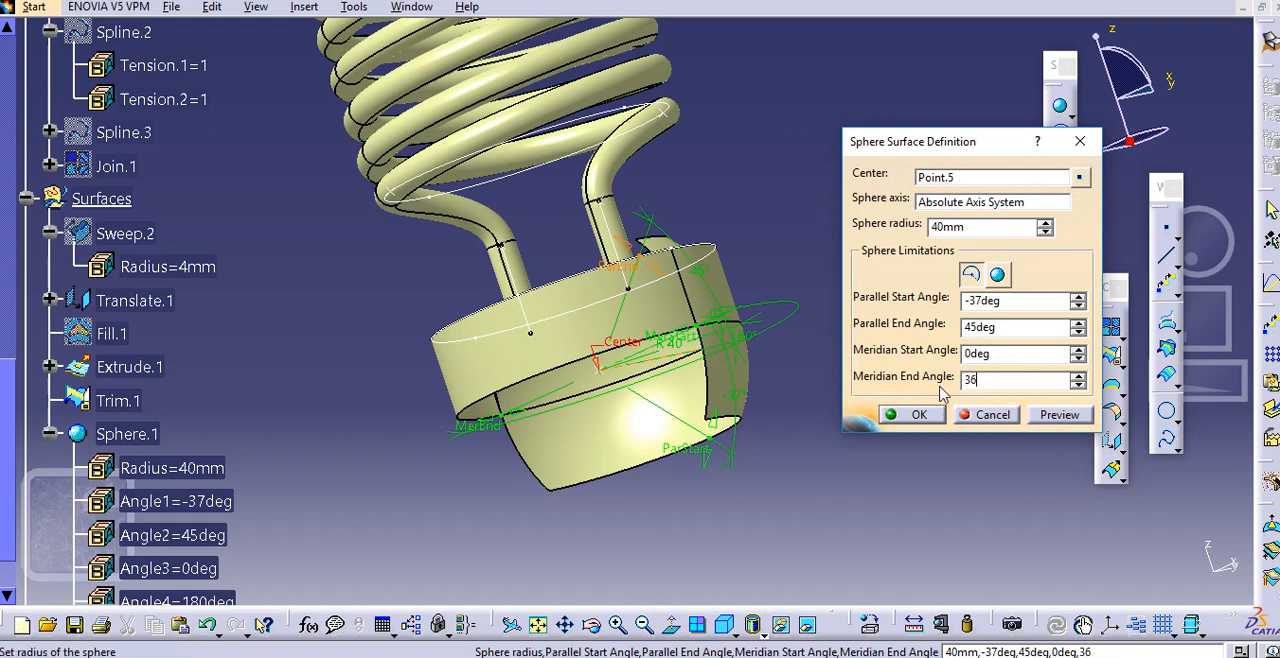
pyautogui.write('0')
pyautogui.click(984, 355)
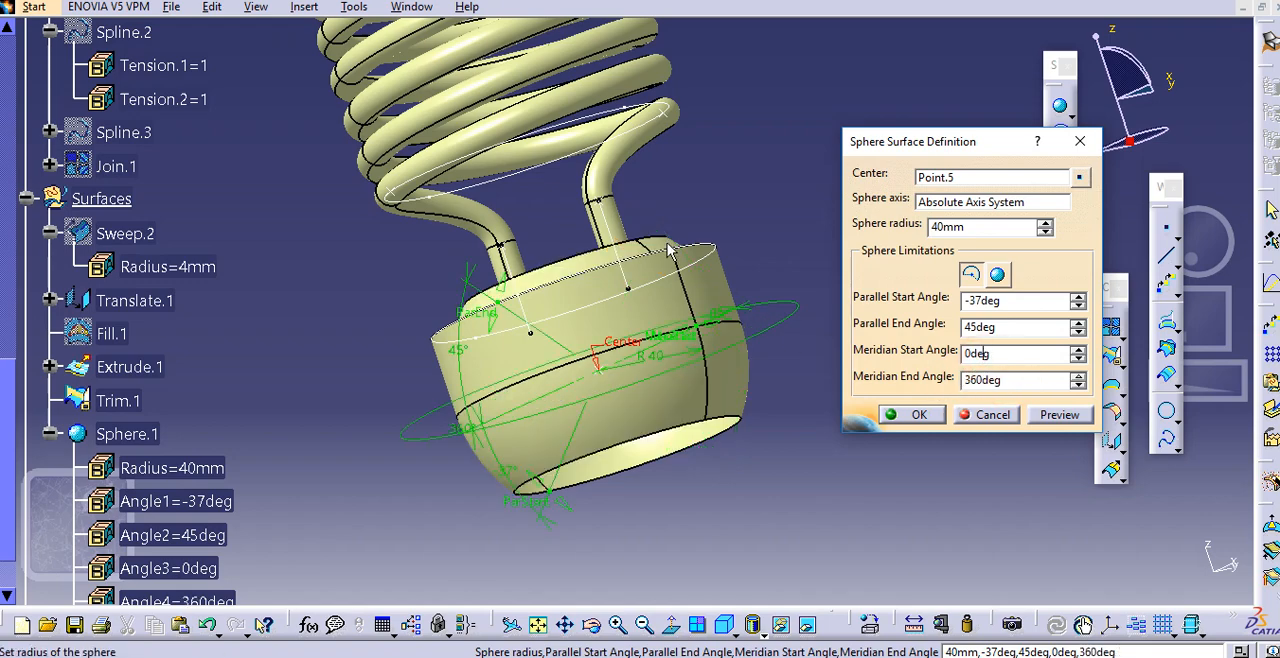
# Try a parallel start angle of 0 degrees for the sphere and leave its definition without keeping the edits
pyautogui.moveTo(670, 252); pyautogui.dragTo(662, 336, button='middle')
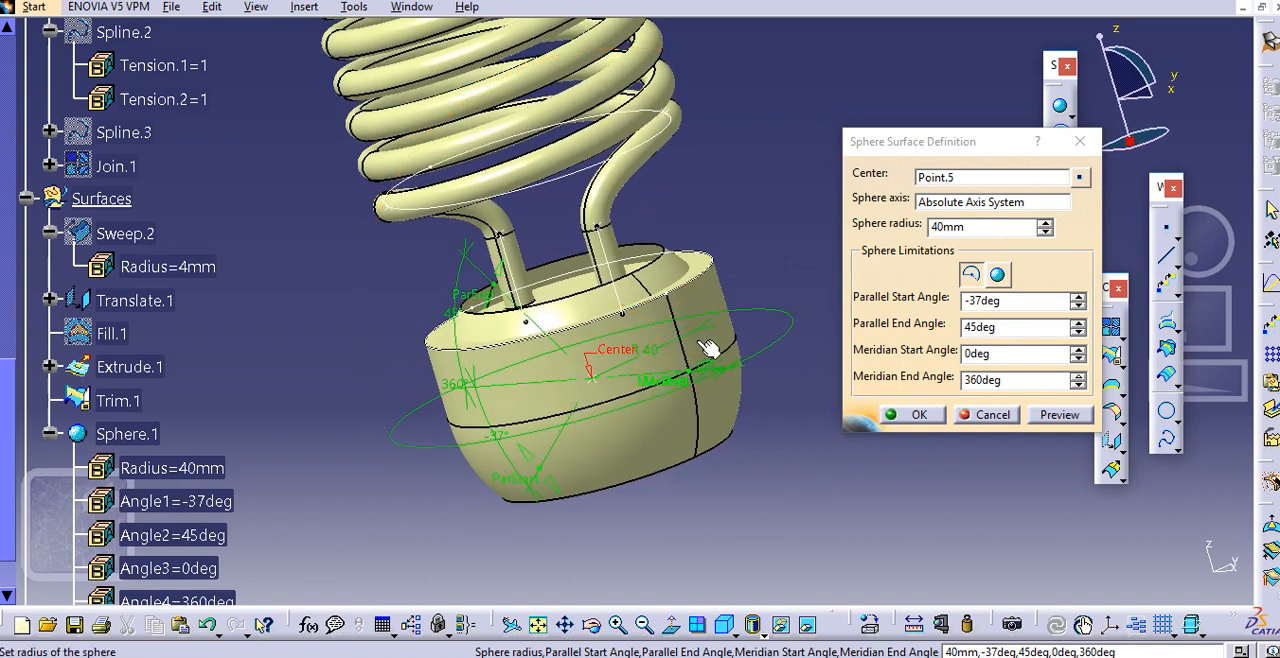
pyautogui.doubleClick(1020, 301)
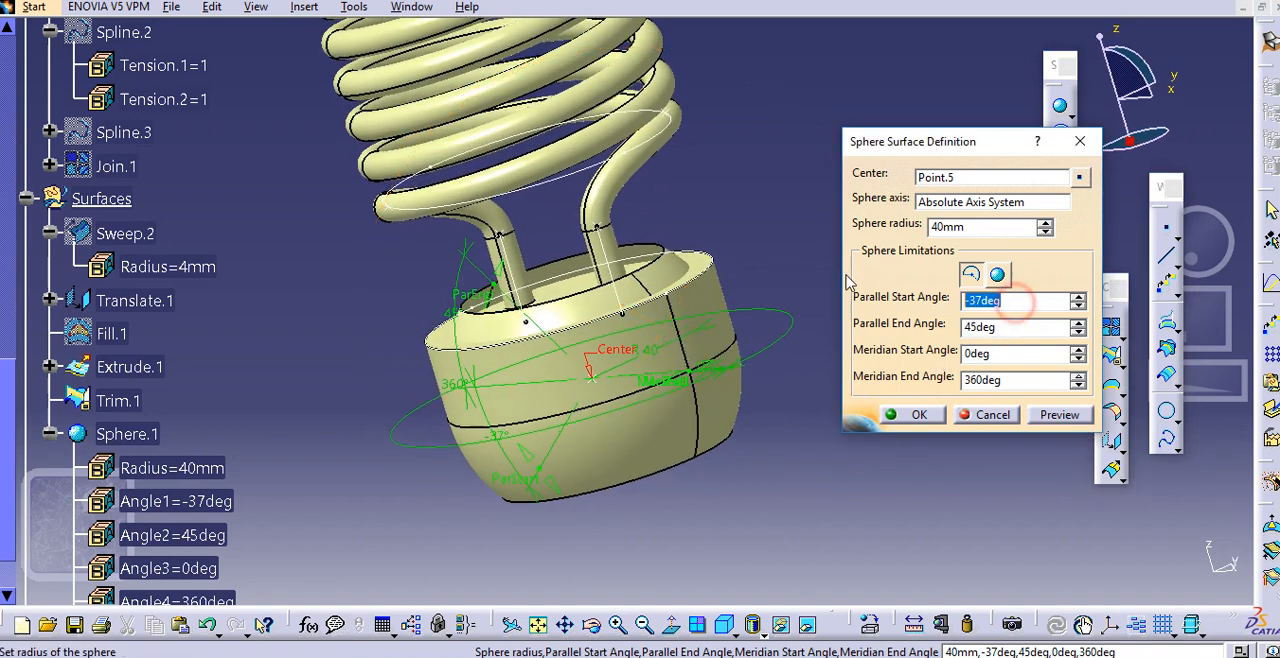
pyautogui.write('0')
pyautogui.click(1010, 327)
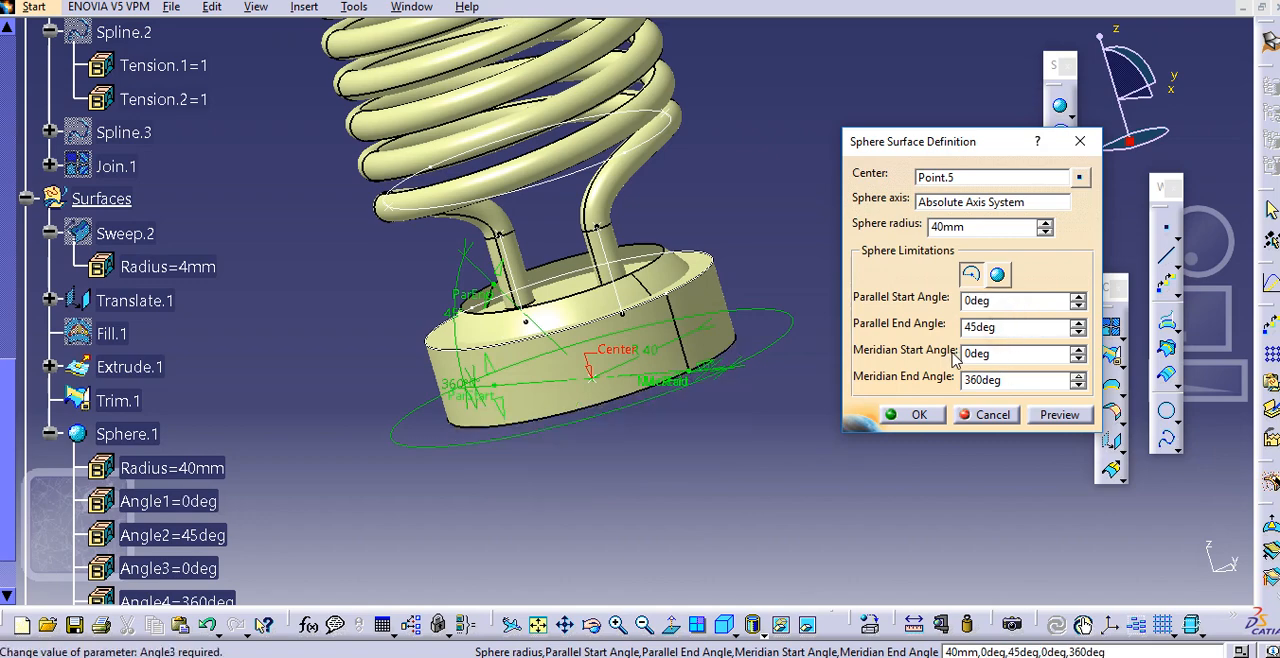
pyautogui.click(936, 455)
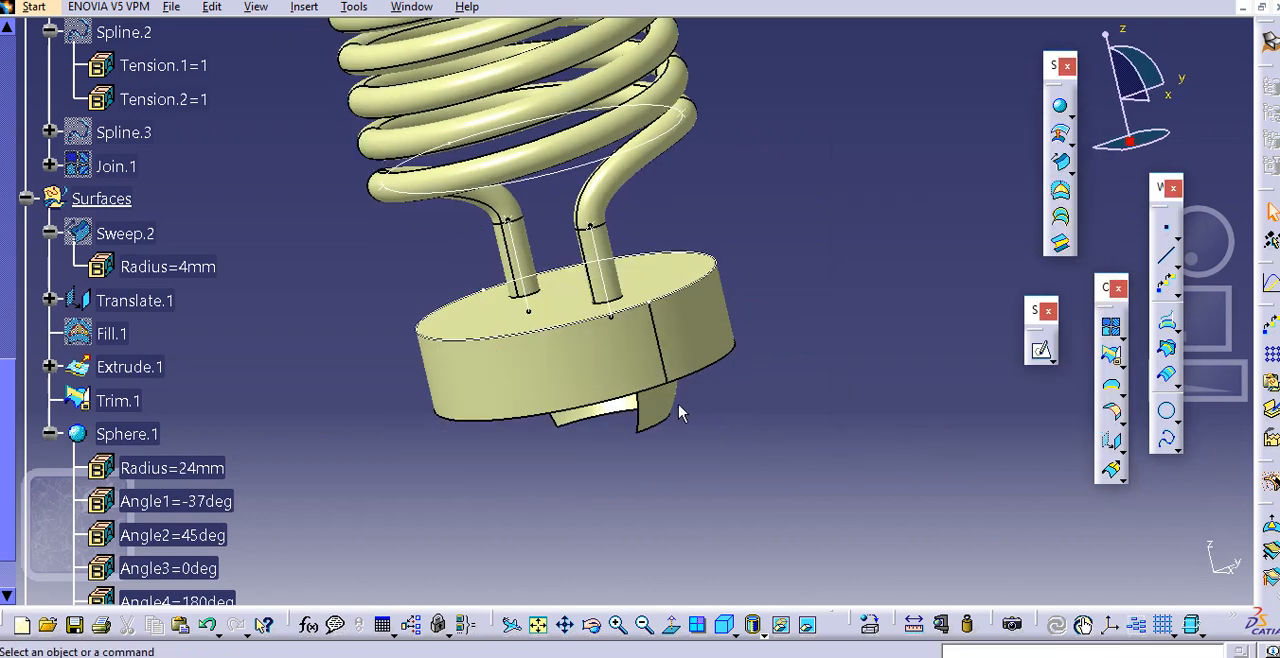
# Reopen the lower sphere's definition and set its parallel start angle to -90 degrees
pyautogui.doubleClick(678, 408)
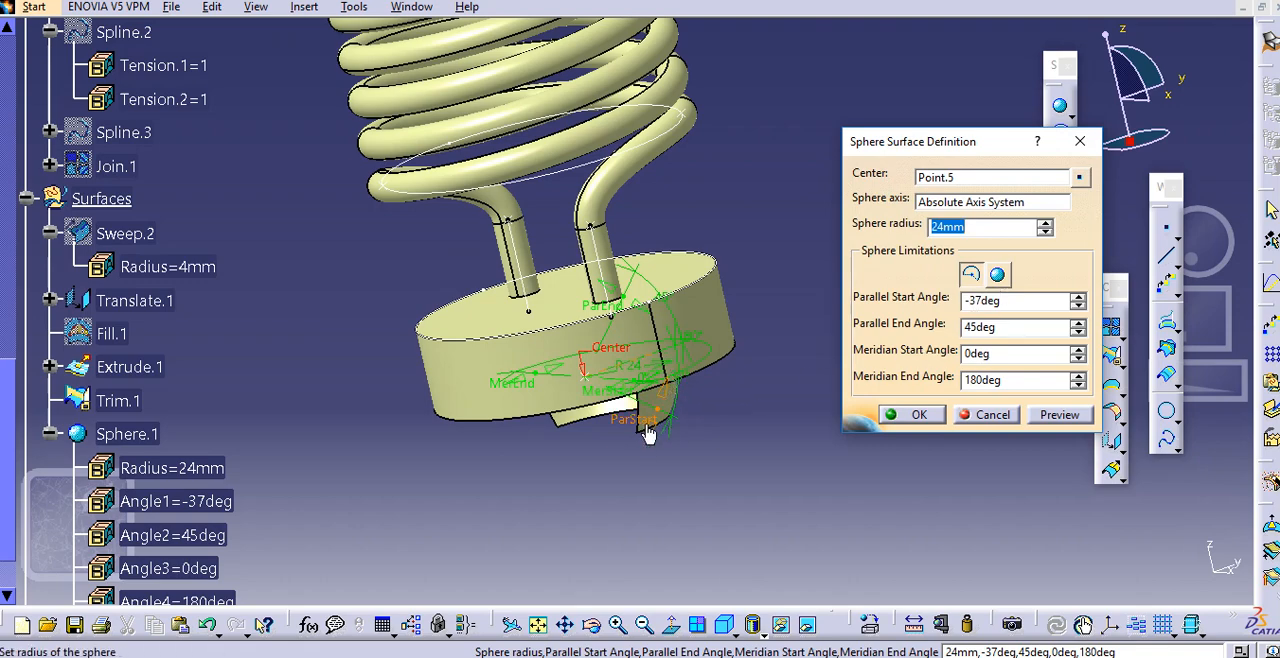
pyautogui.moveTo(648, 432); pyautogui.dragTo(628, 448)
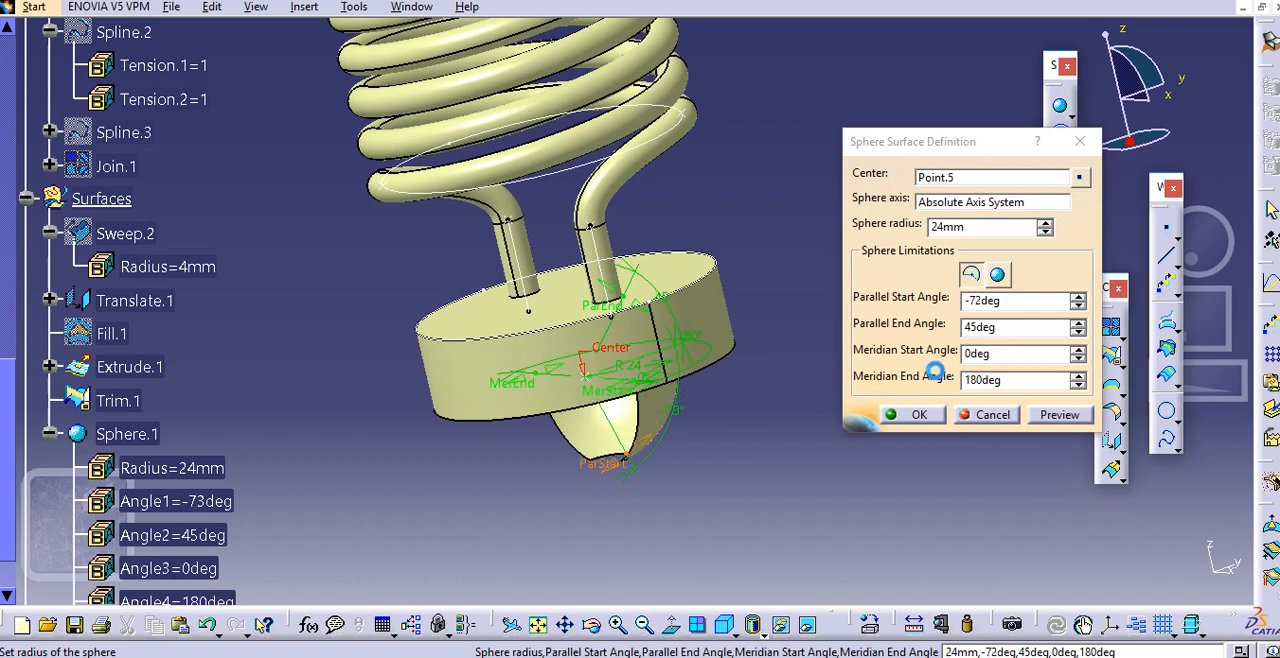
pyautogui.doubleClick(986, 302)
pyautogui.press('BackSpace')
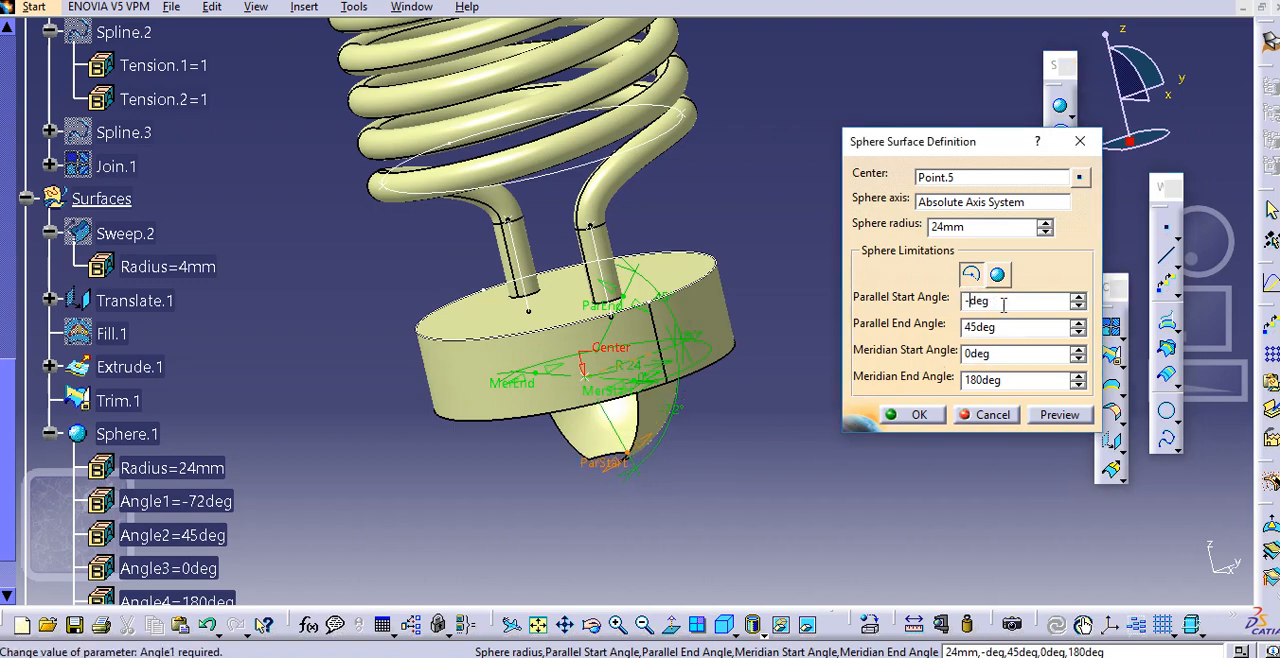
pyautogui.write('90')
pyautogui.click(1000, 327)
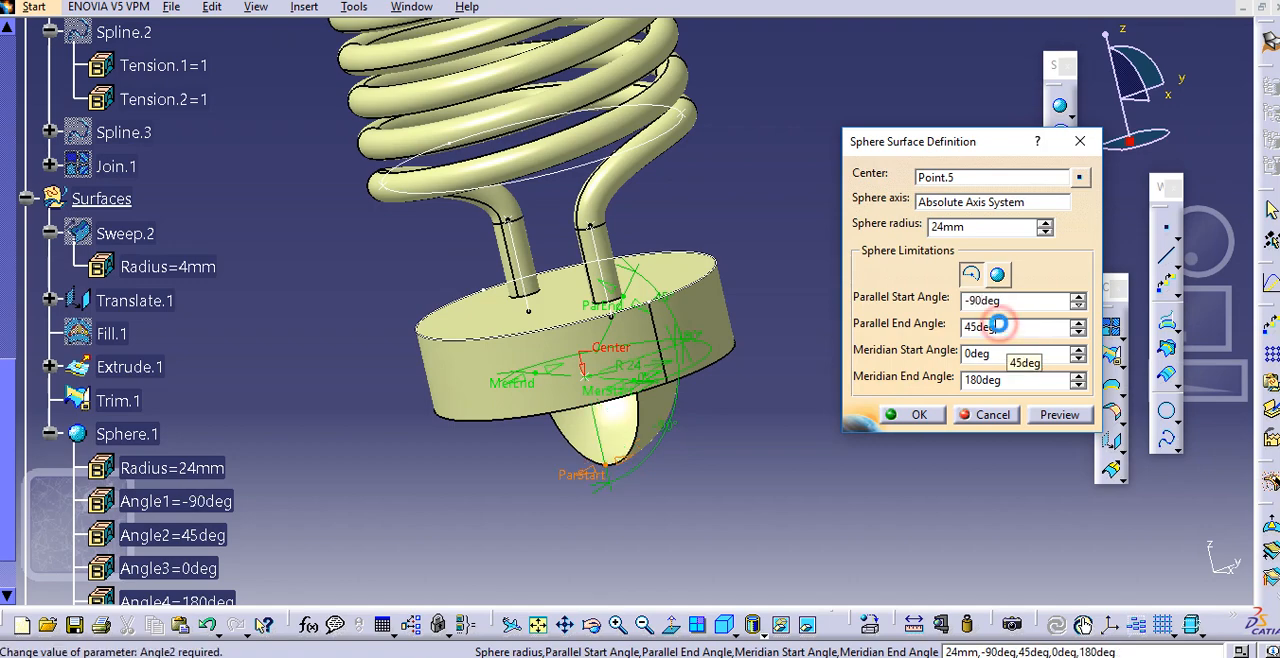
# Set the sphere's radius to 40 mm
pyautogui.doubleClick(977, 226)
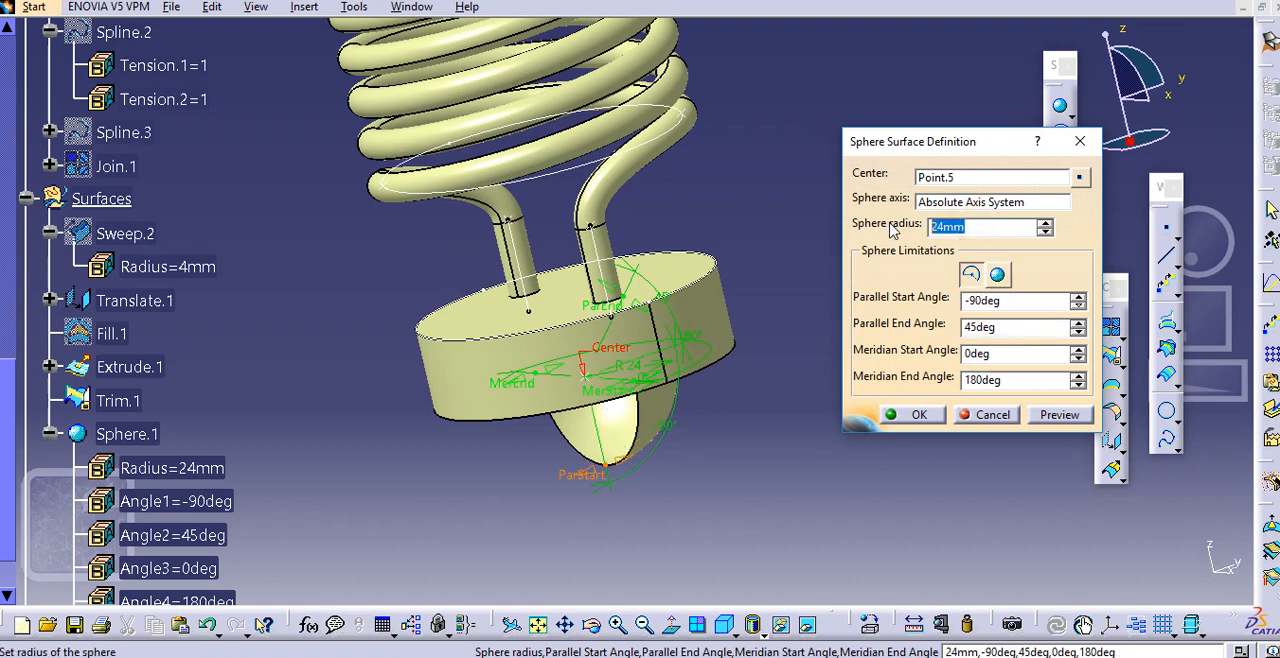
pyautogui.write('40')
pyautogui.click(1000, 327)
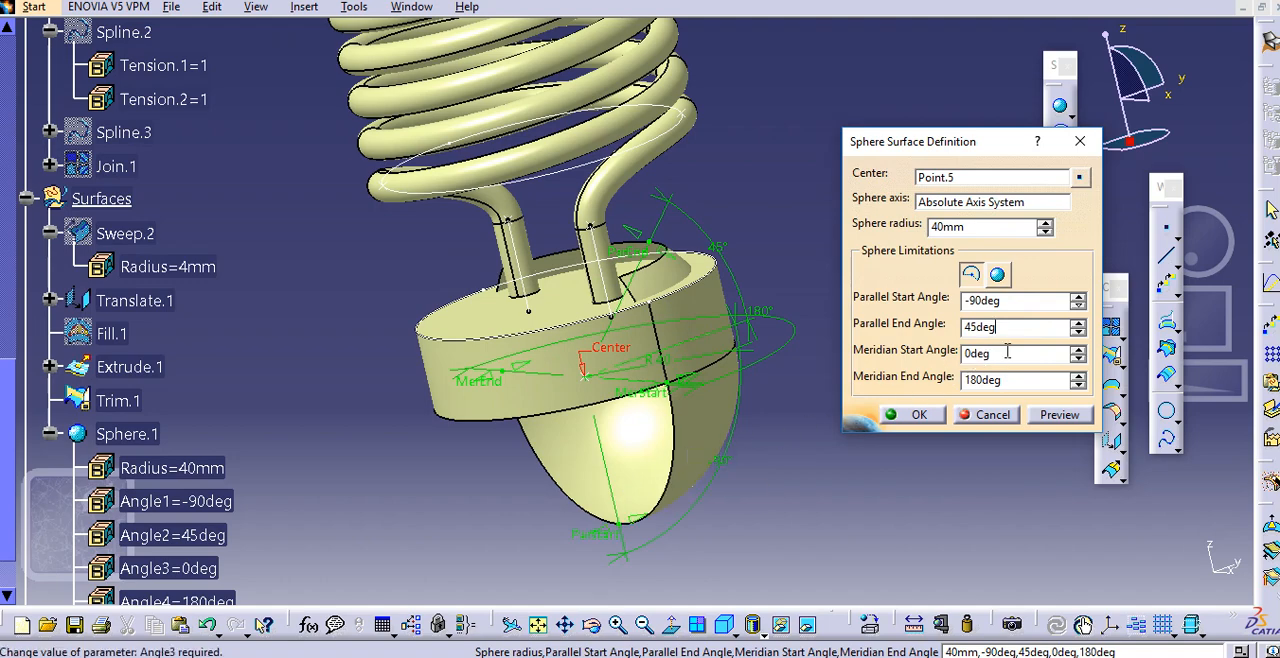
# Set the sphere's meridian start angle to -180 degrees so the surface runs all the way around
pyautogui.click(1008, 379)
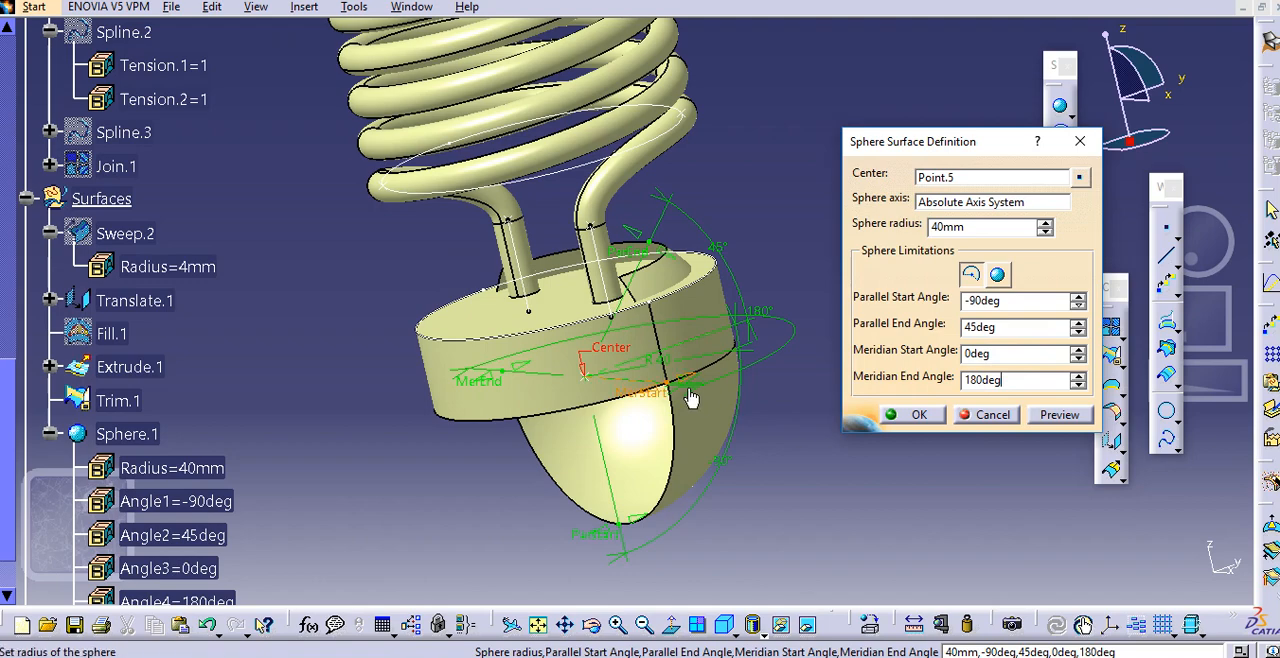
pyautogui.moveTo(676, 390); pyautogui.dragTo(545, 413)
pyautogui.doubleClick(1029, 353)
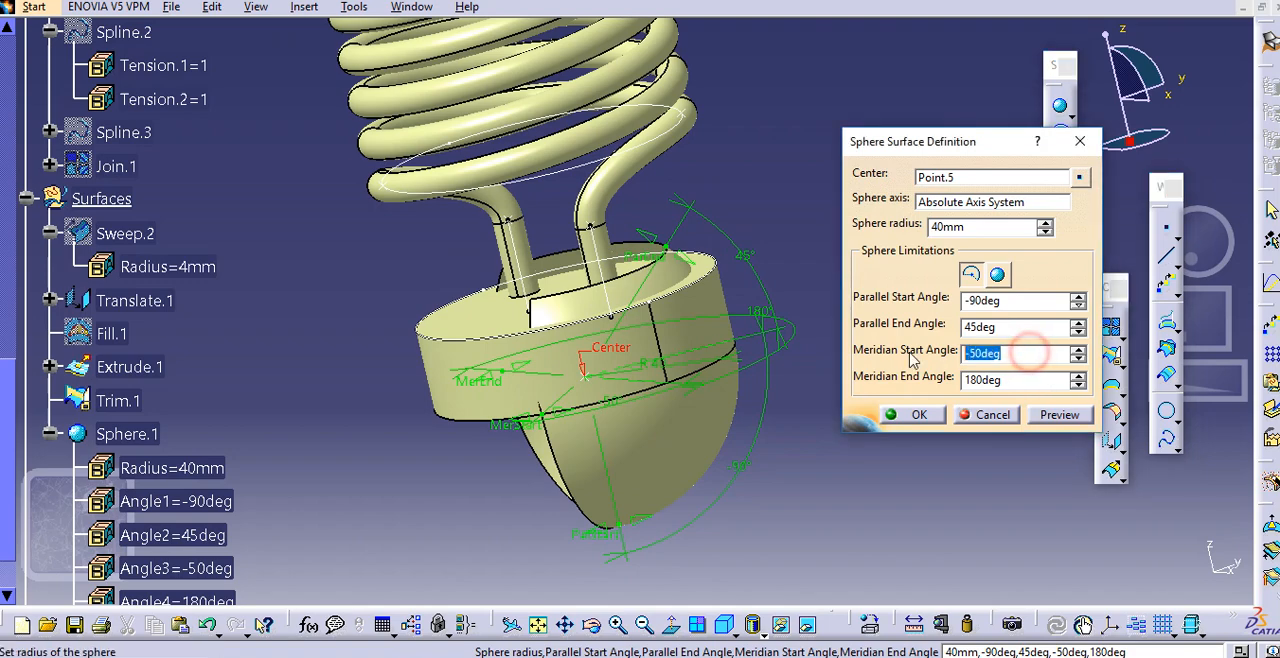
pyautogui.write('-')
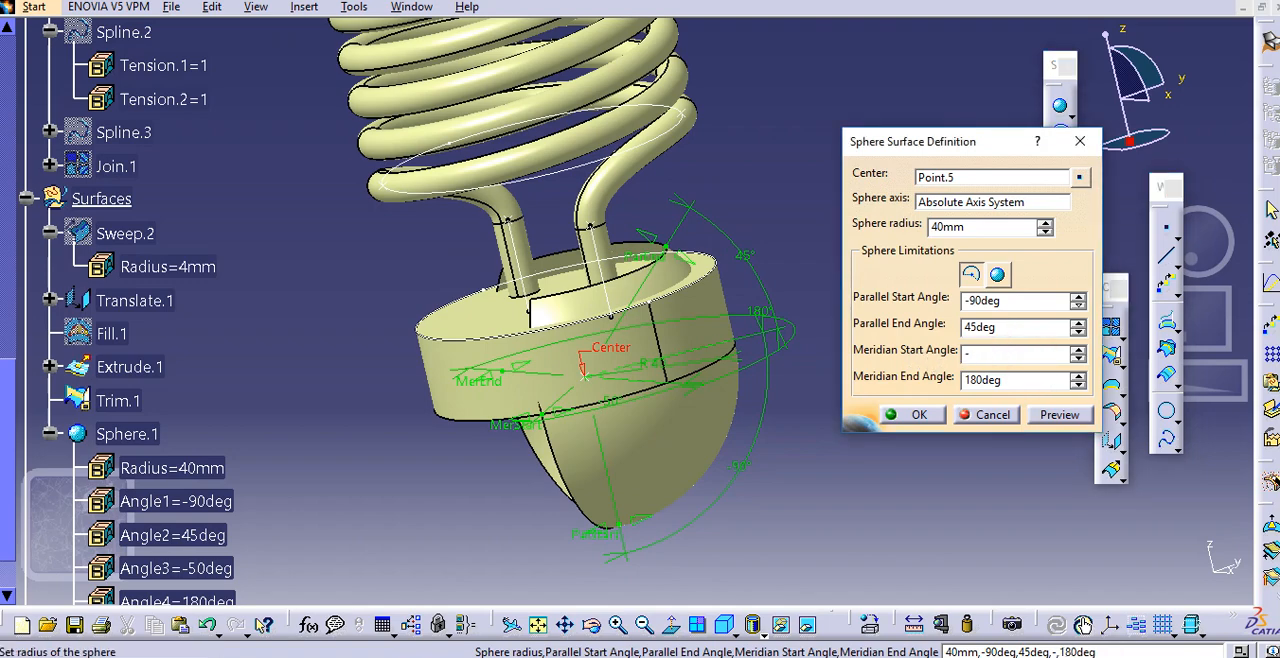
pyautogui.write('180')
pyautogui.click(996, 380)
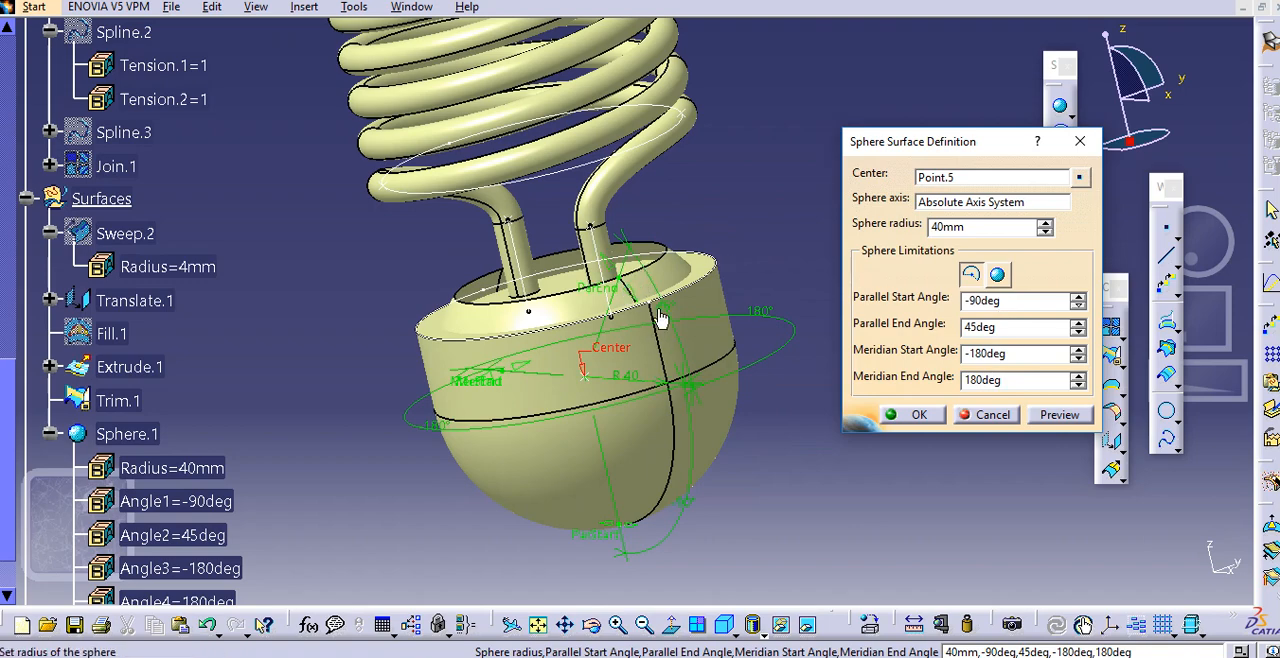
# Set the sphere's parallel end angle to 0 degrees and accept the edited definition
pyautogui.click(979, 327)
pyautogui.doubleClick(985, 327)
pyautogui.write('0')
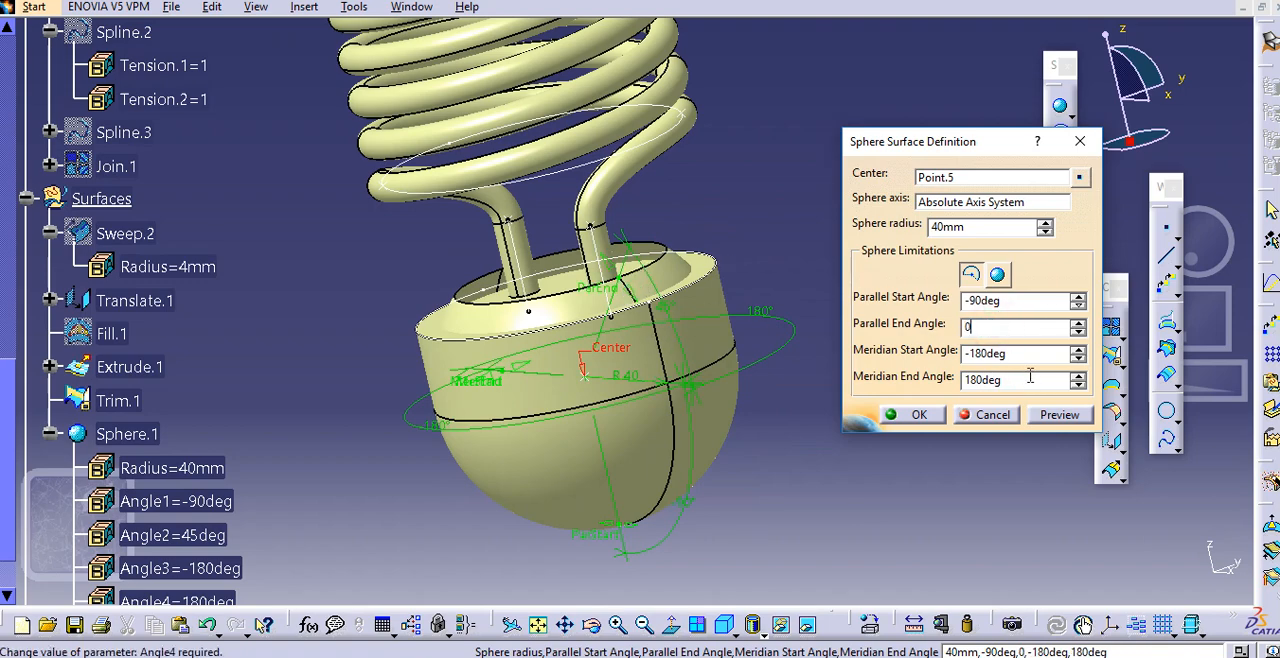
pyautogui.click(1025, 356)
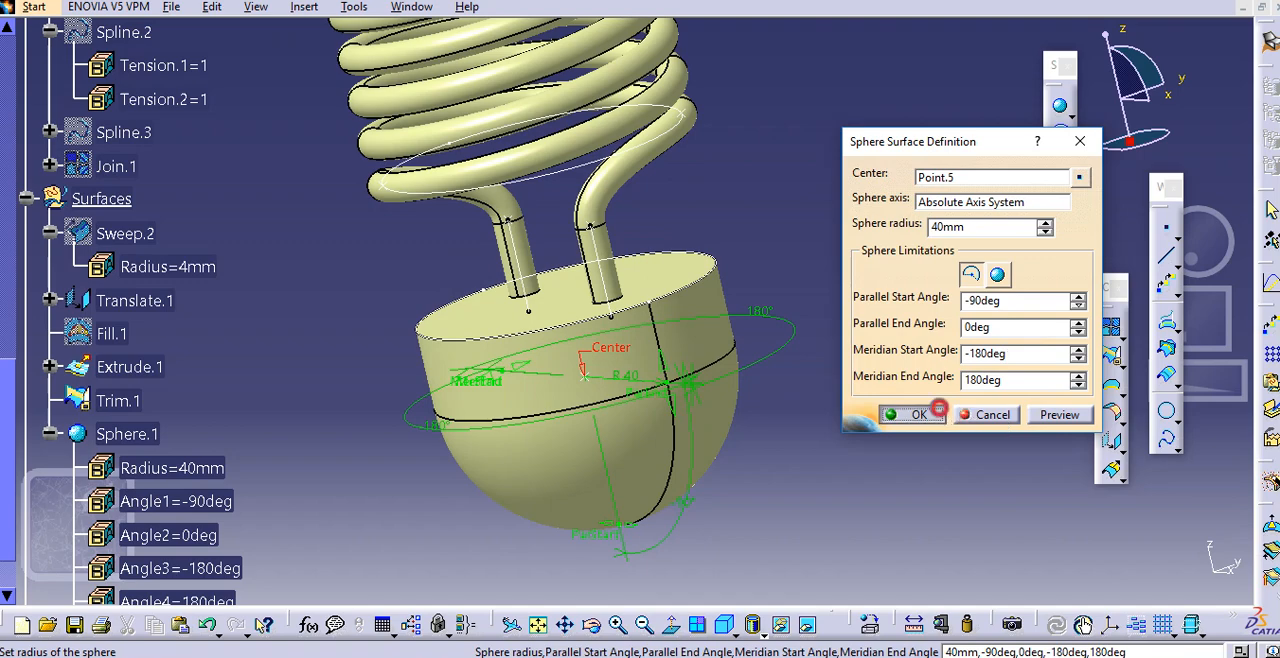
pyautogui.click(917, 414)
# Translate the circular upper edge of the base by -40 mm along the Z Component
pyautogui.moveTo(731, 350); pyautogui.dragTo(534, 334, button='middle')
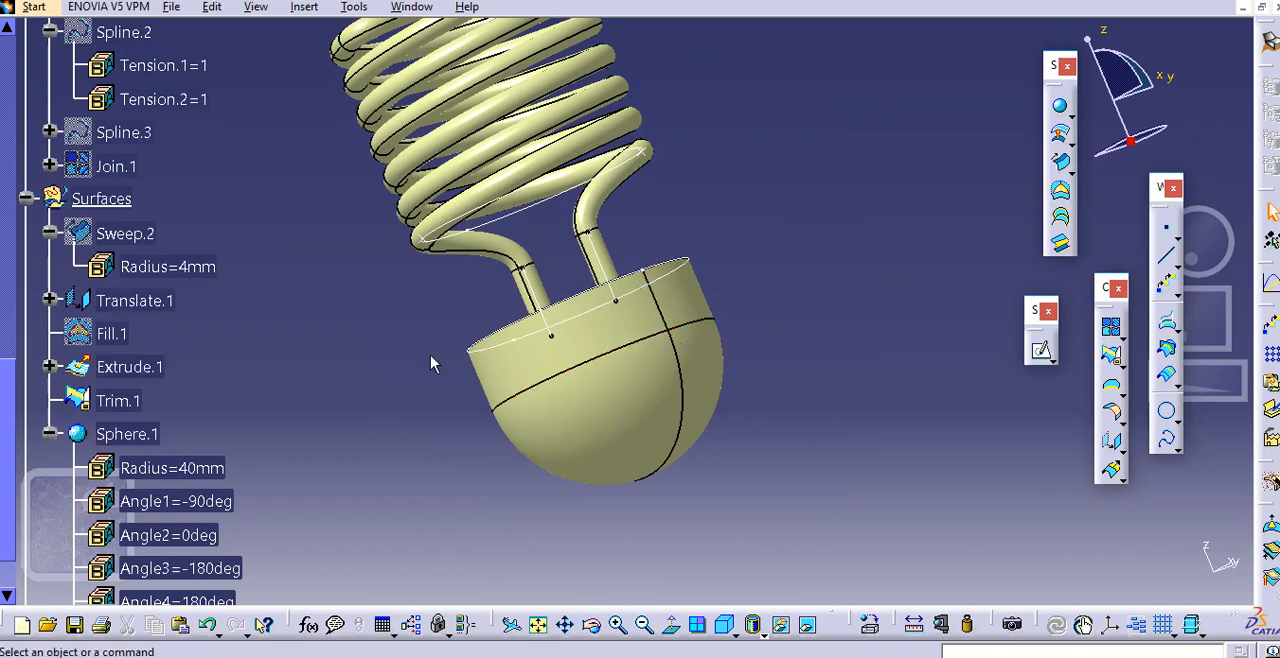
pyautogui.moveTo(434, 360); pyautogui.dragTo(480, 355, button='middle')
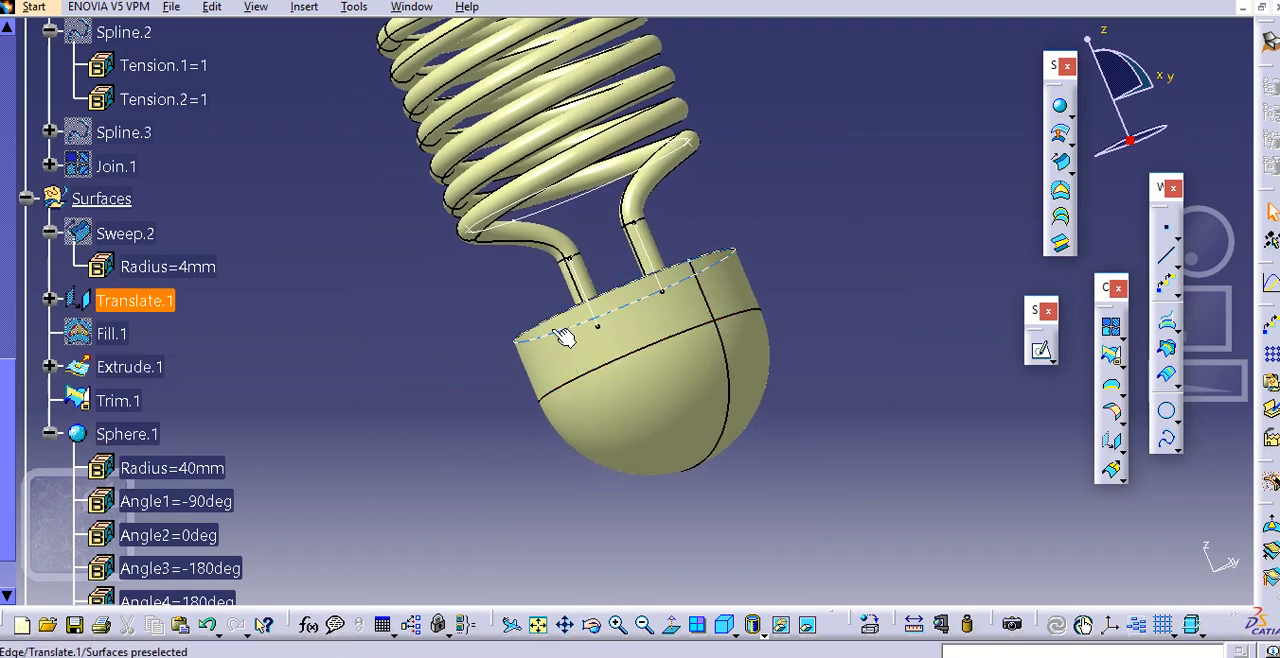
pyautogui.click(551, 332)
pyautogui.click(459, 341)
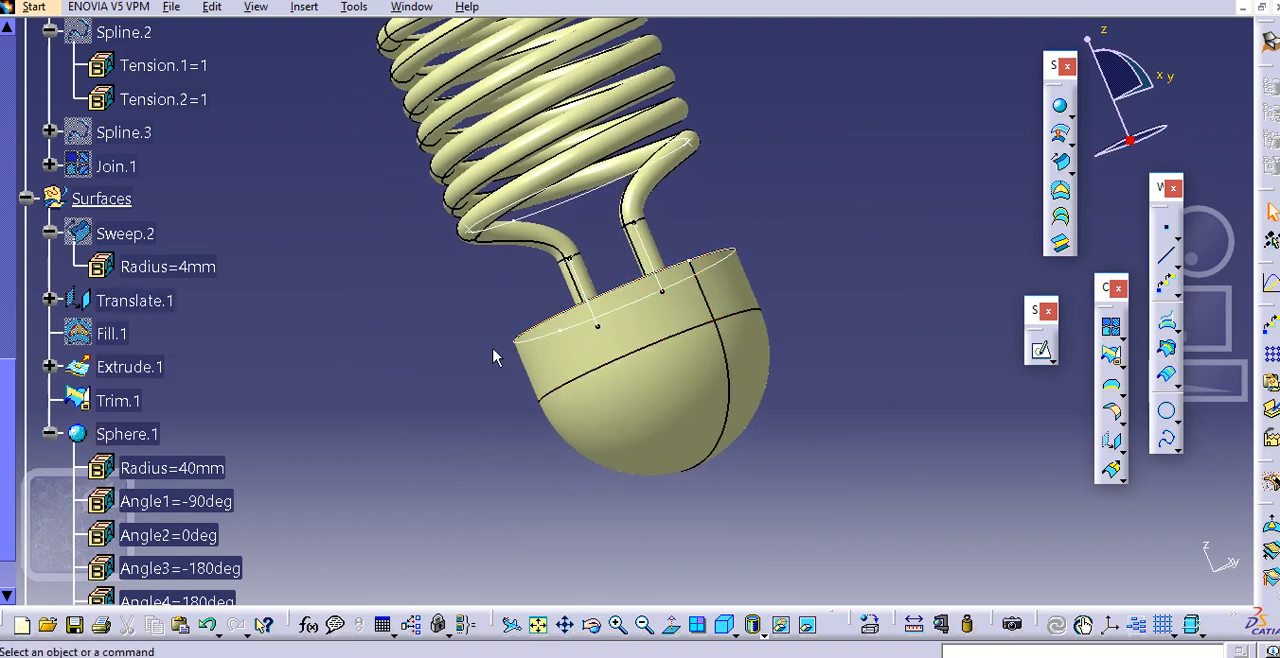
pyautogui.click(569, 318)
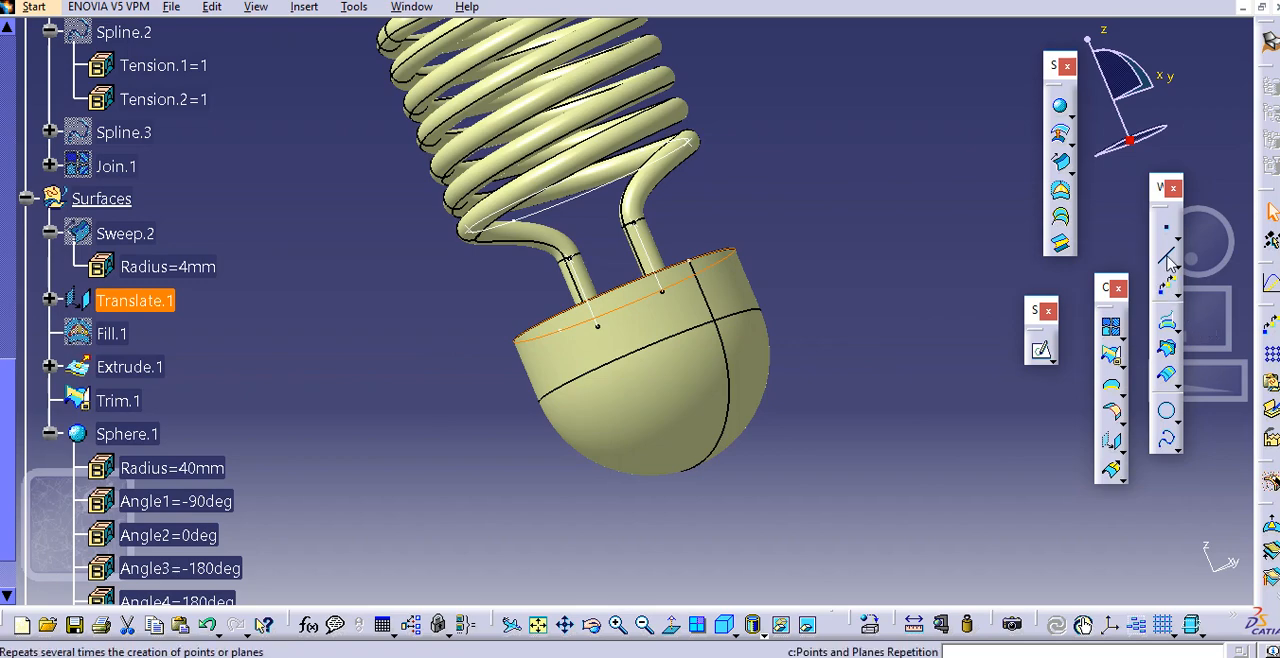
pyautogui.click(1112, 442)
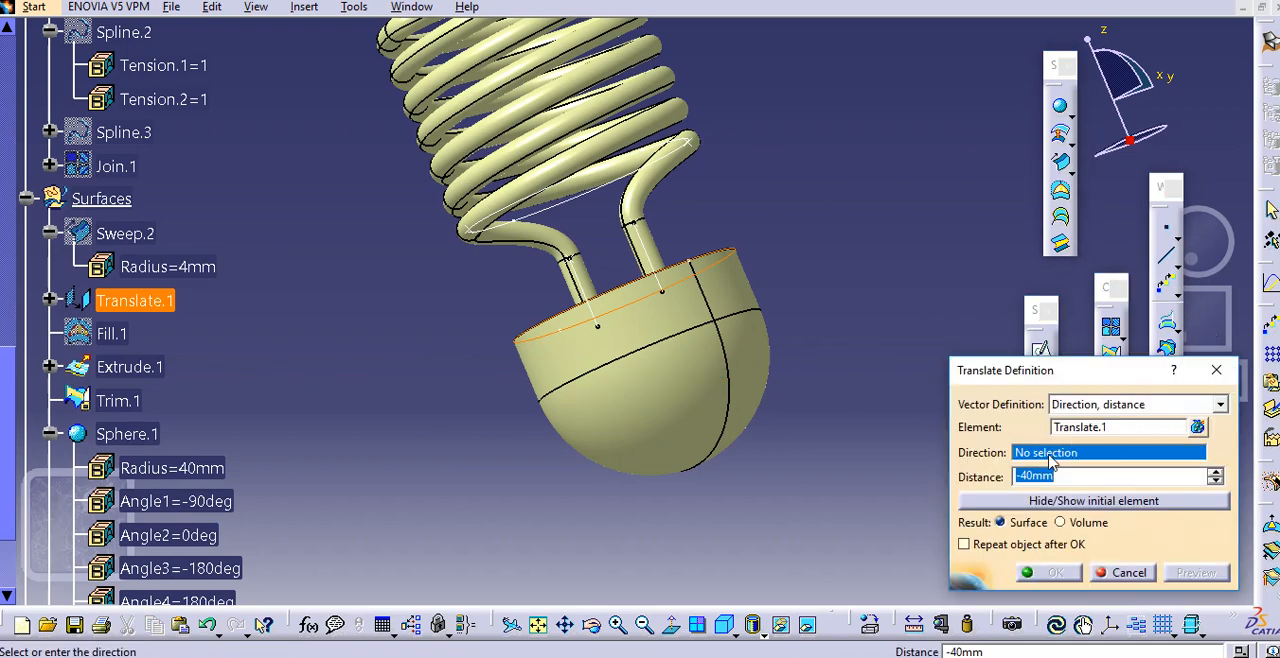
pyautogui.rightClick(1053, 462)
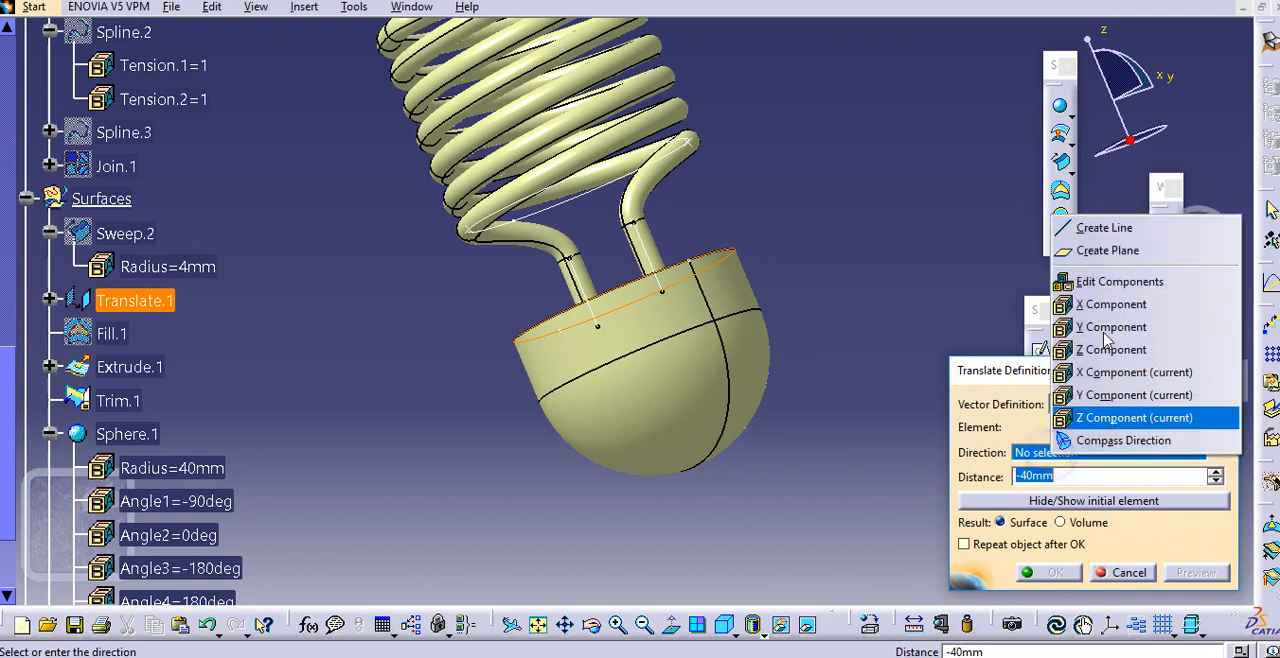
pyautogui.click(1113, 349)
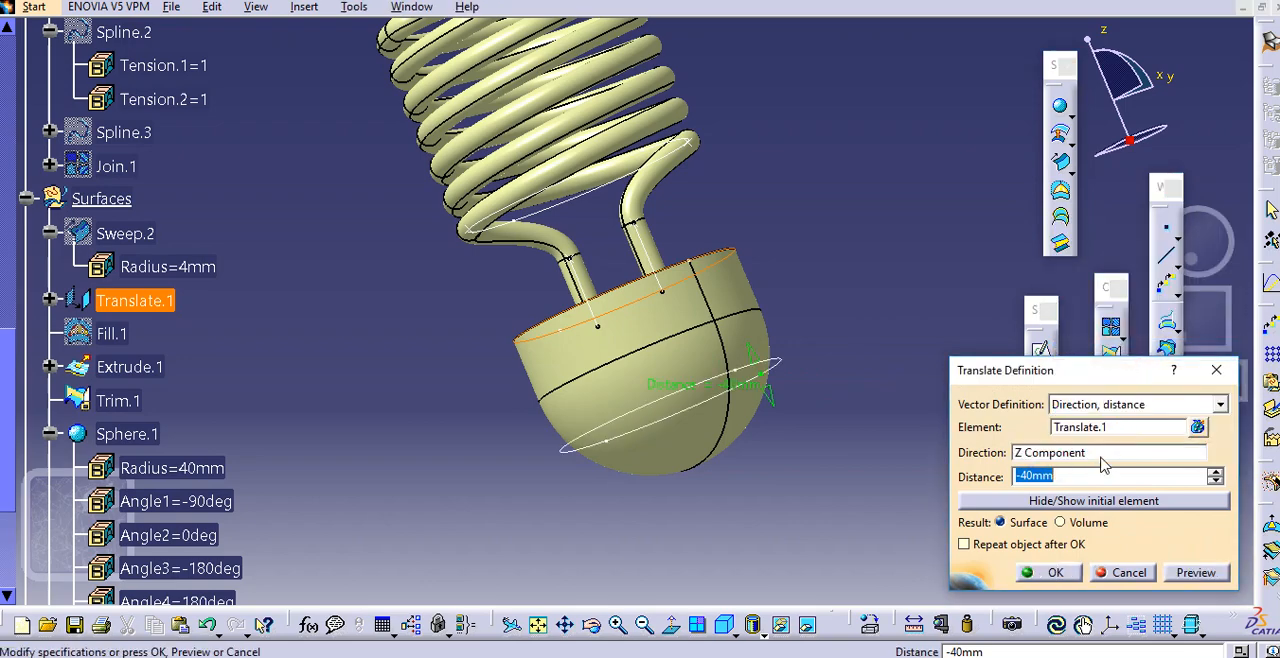
pyautogui.click(1056, 572)
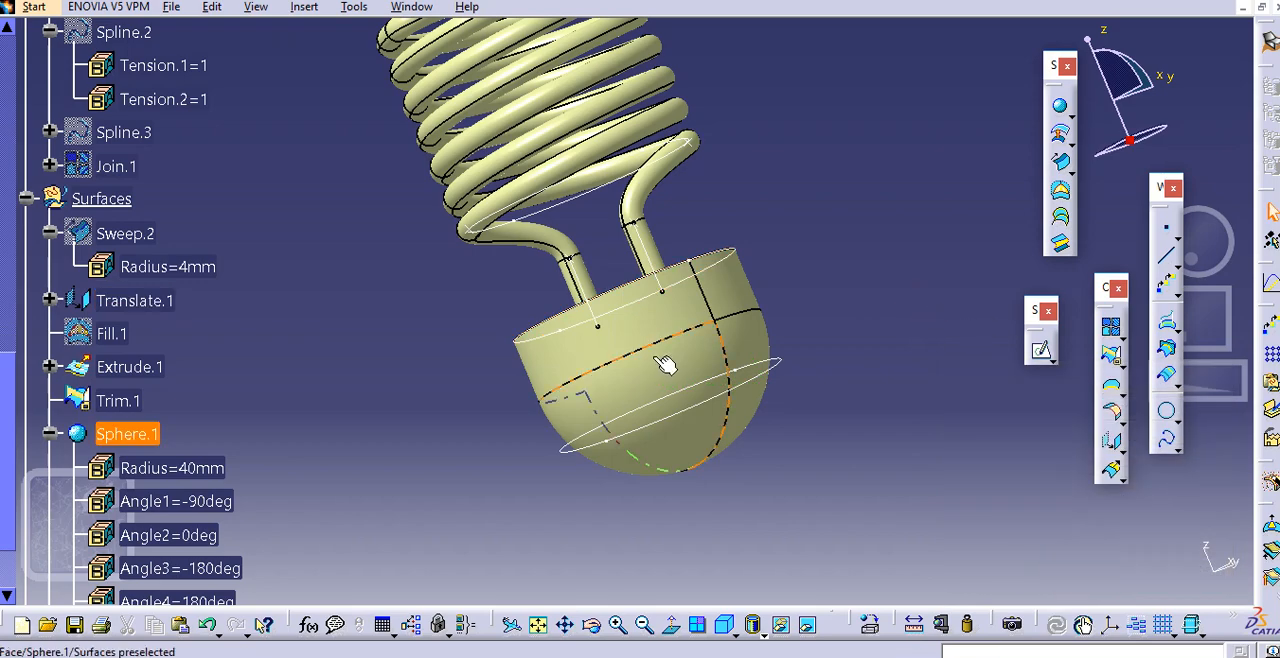
pyautogui.click(1167, 232)
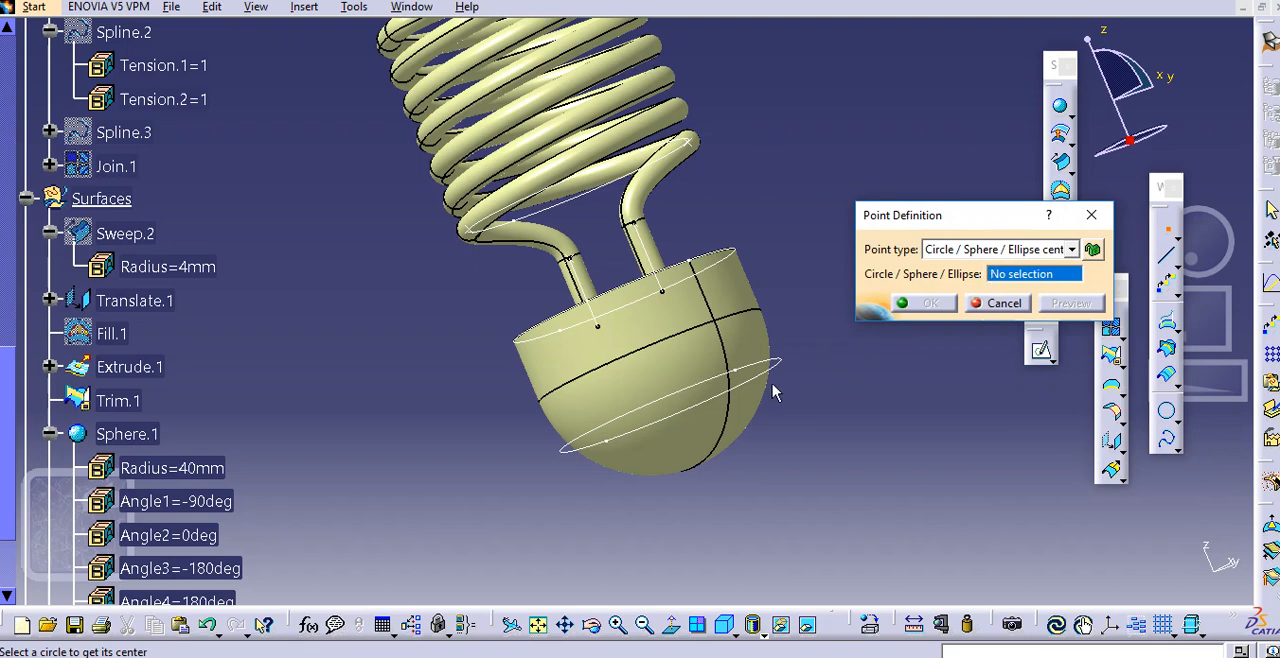
pyautogui.click(1004, 303)
pyautogui.moveTo(933, 337)
pyautogui.mouseDown(button='middle')
pyautogui.moveTo(911, 330)
pyautogui.moveTo(954, 329)
pyautogui.mouseUp(button='middle')
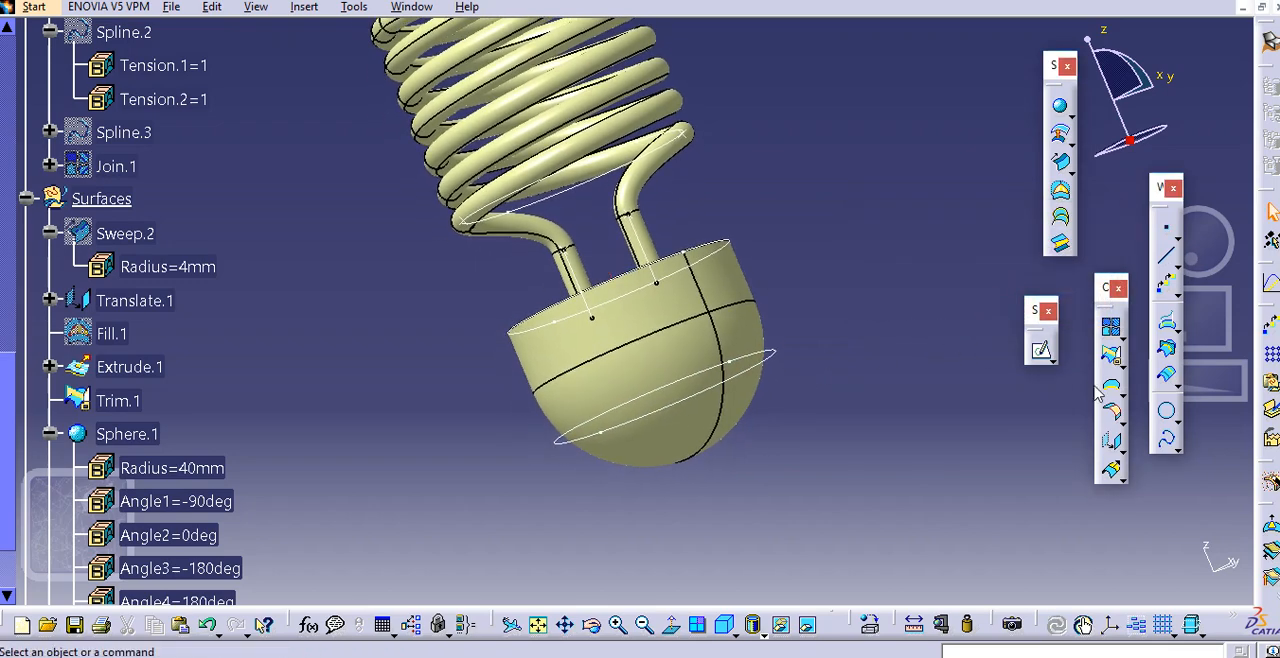
# Begin a center-and-radius circle and create its center point at the center of the translated circle
pyautogui.click(1166, 420)
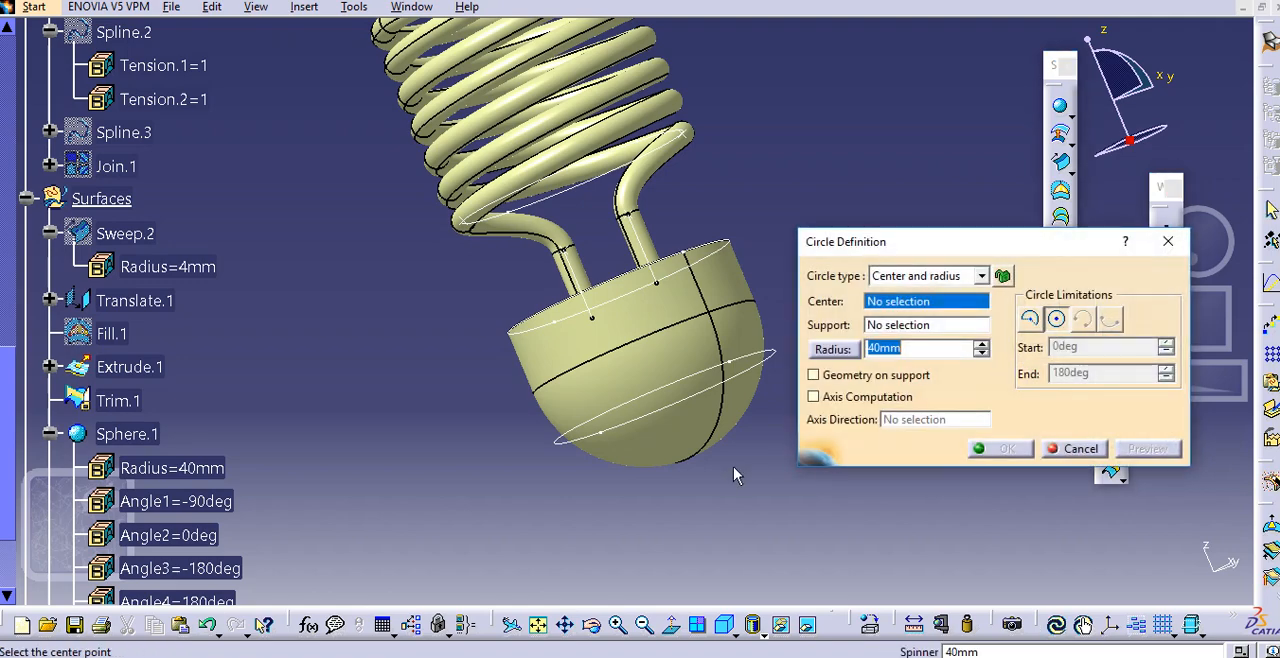
pyautogui.moveTo(735, 470); pyautogui.dragTo(680, 449, button='middle')
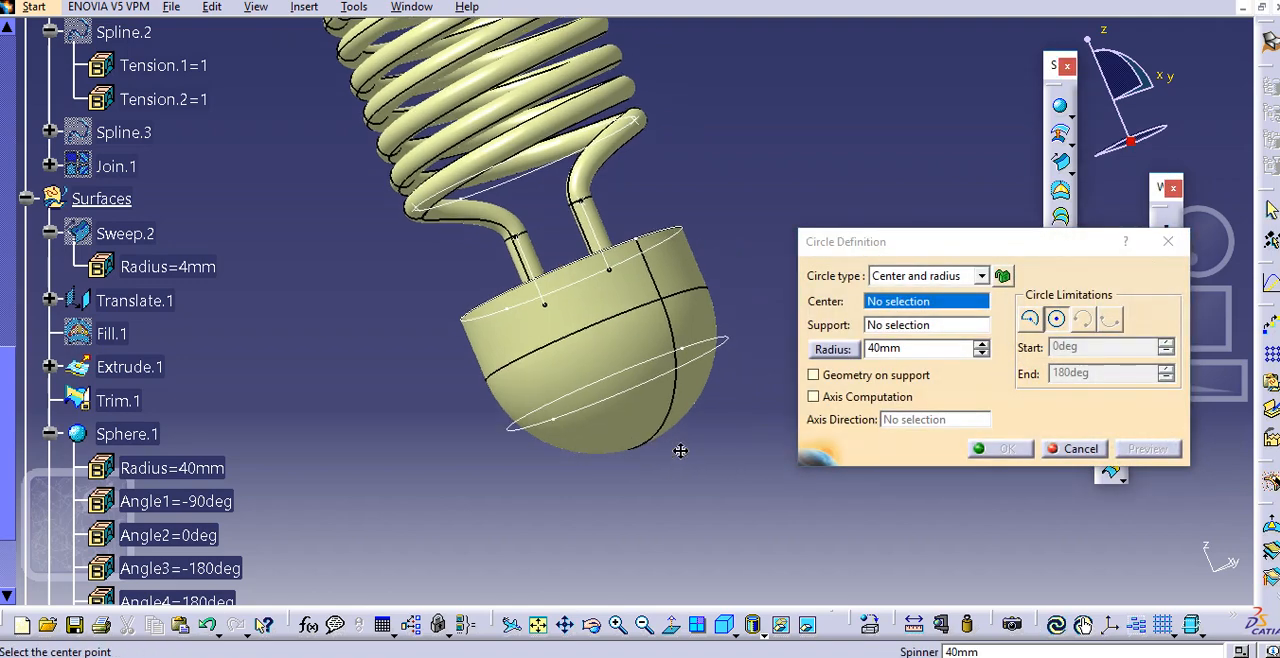
pyautogui.rightClick(898, 310)
pyautogui.click(955, 314)
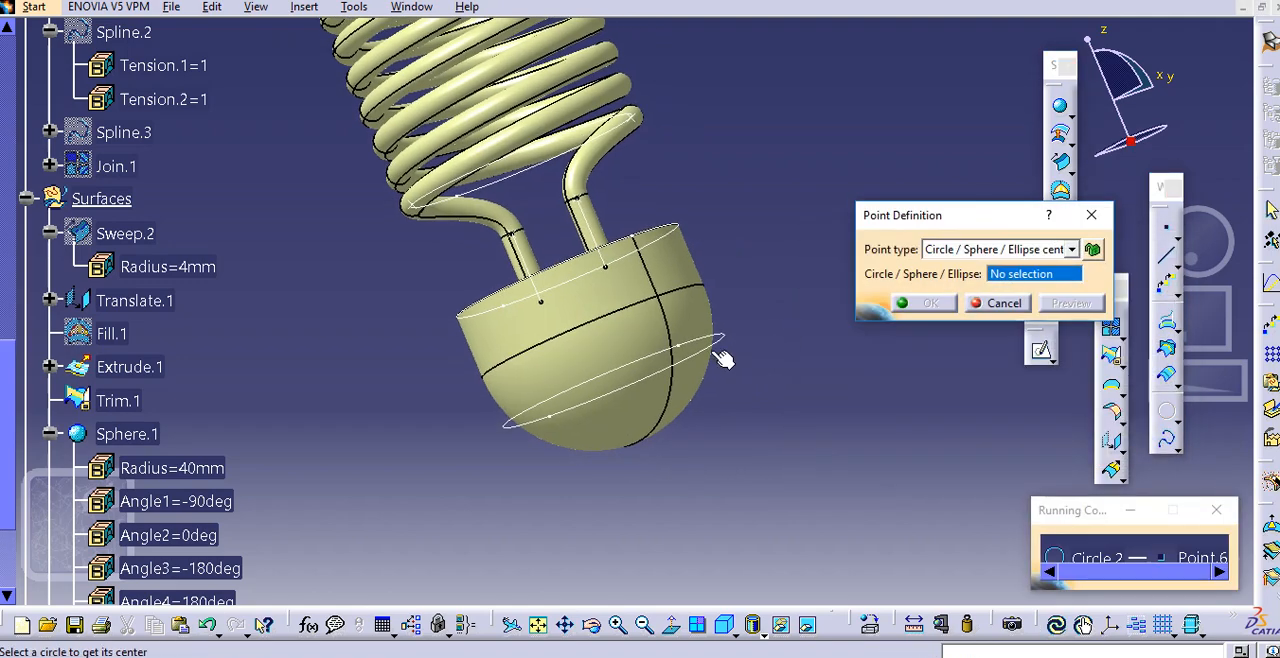
pyautogui.click(721, 356)
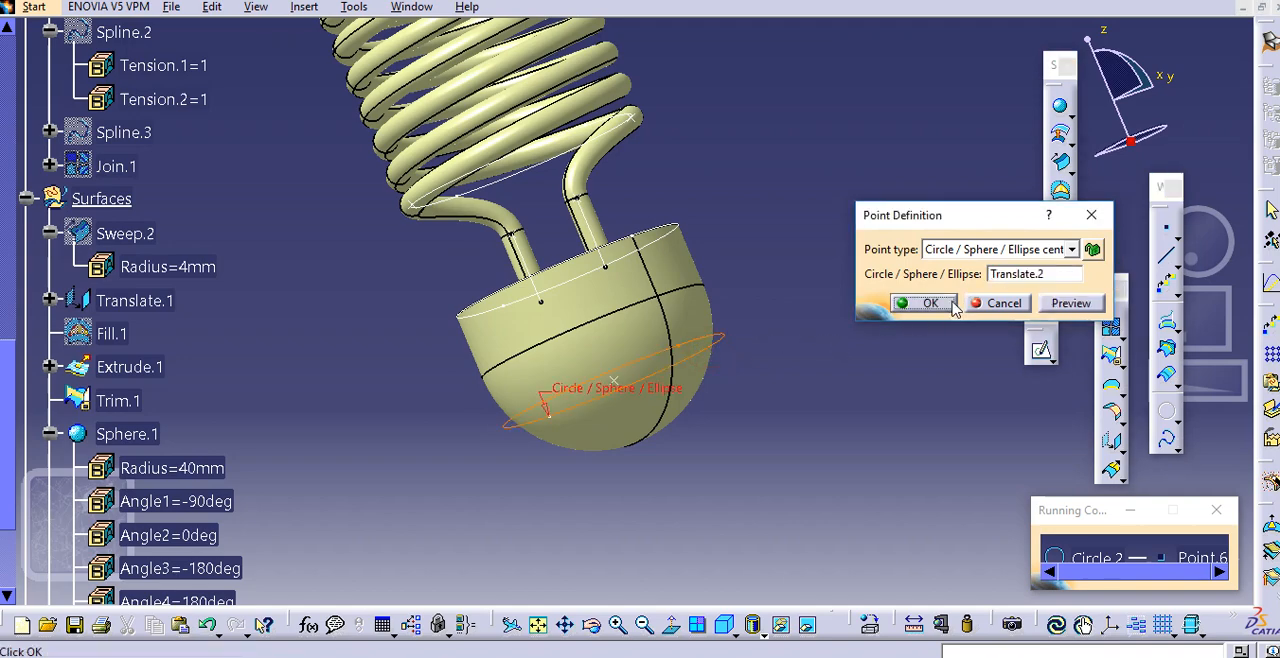
pyautogui.click(930, 303)
# Complete the circle with the XY plane as support and a radius of 20 mm
pyautogui.moveTo(743, 420); pyautogui.dragTo(700, 398, button='middle')
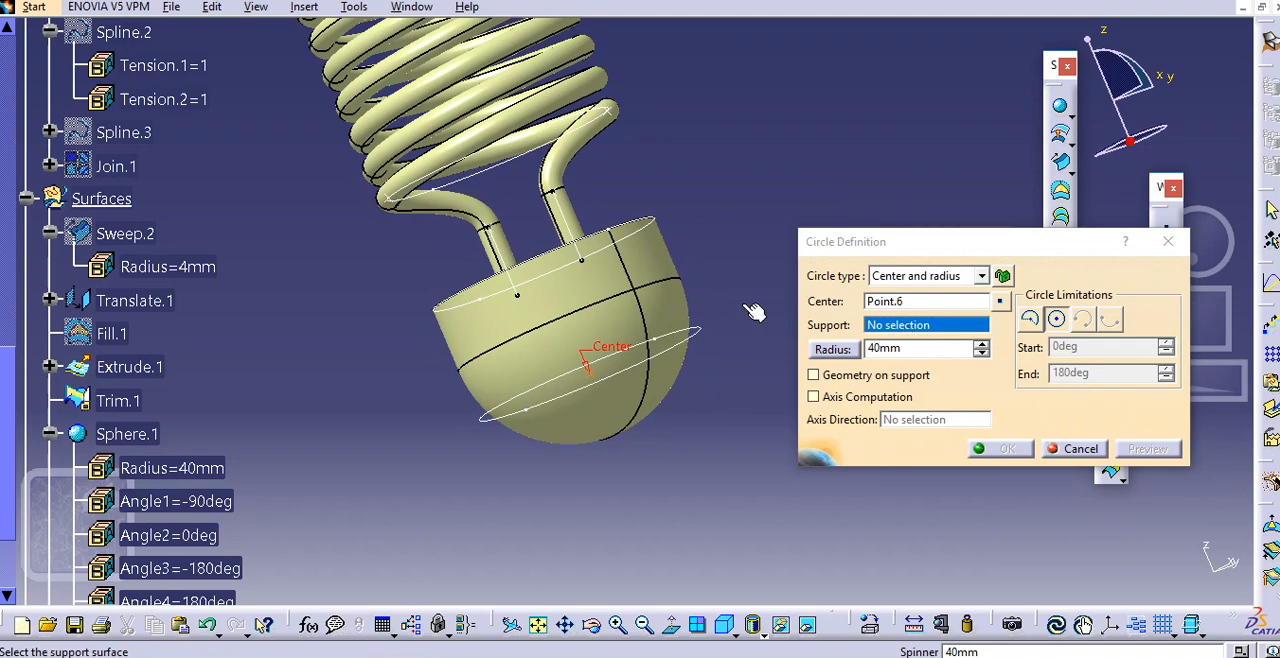
pyautogui.moveTo(755, 312); pyautogui.dragTo(722, 362, button='middle')
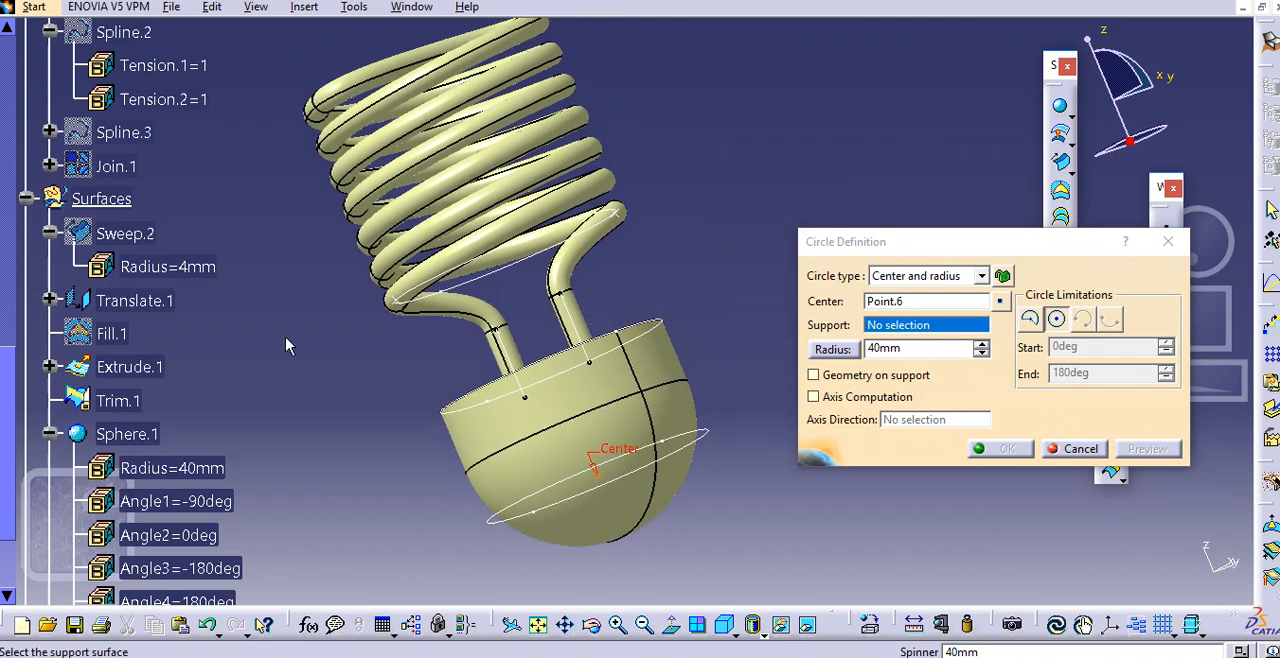
pyautogui.rightClick(924, 328)
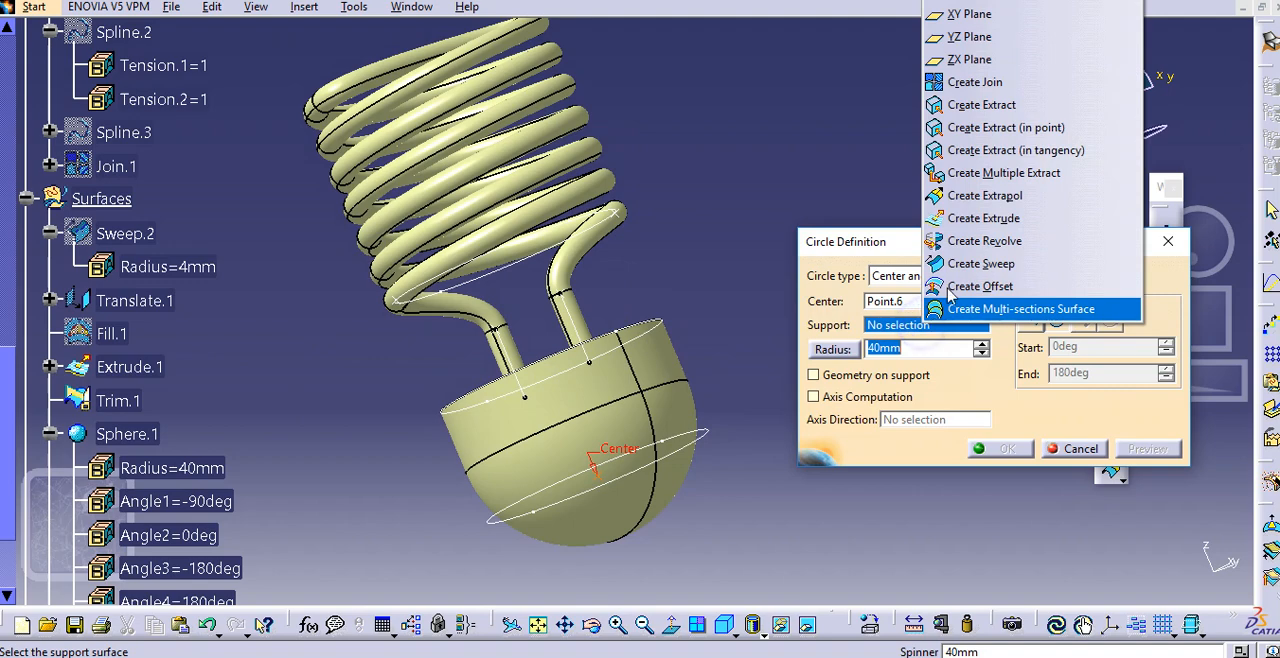
pyautogui.click(968, 16)
pyautogui.moveTo(740, 330); pyautogui.dragTo(716, 246, button='middle')
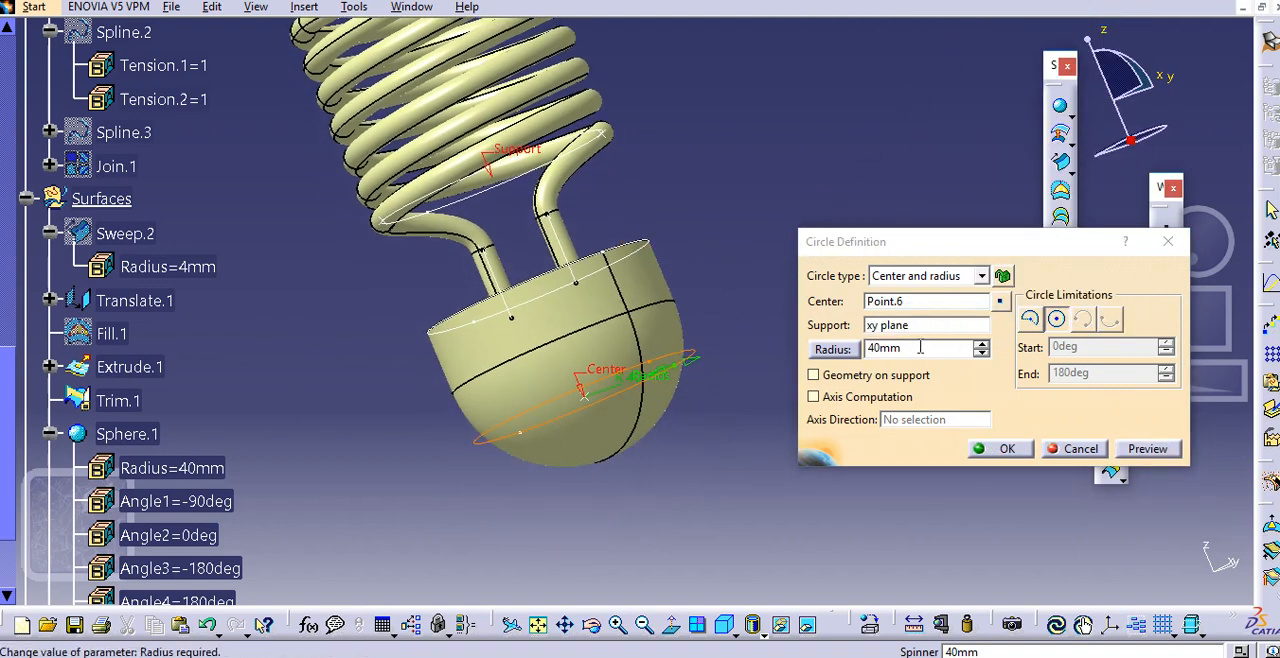
pyautogui.doubleClick(878, 347)
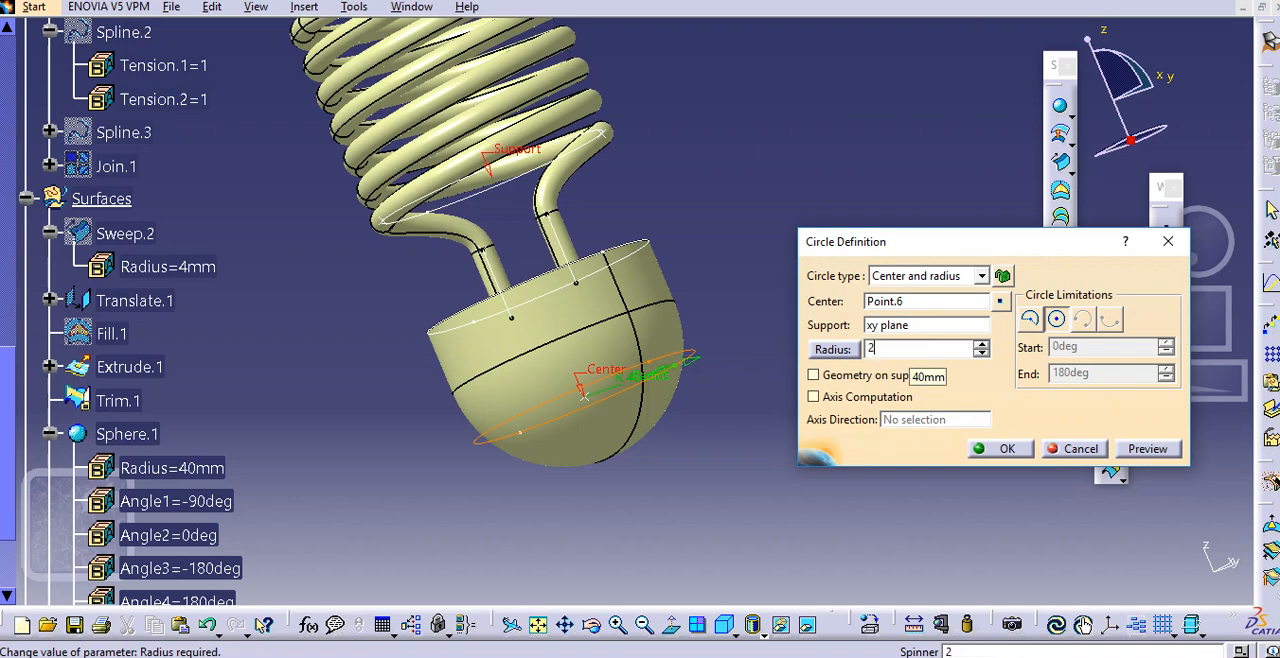
pyautogui.write('20')
pyautogui.click(928, 301)
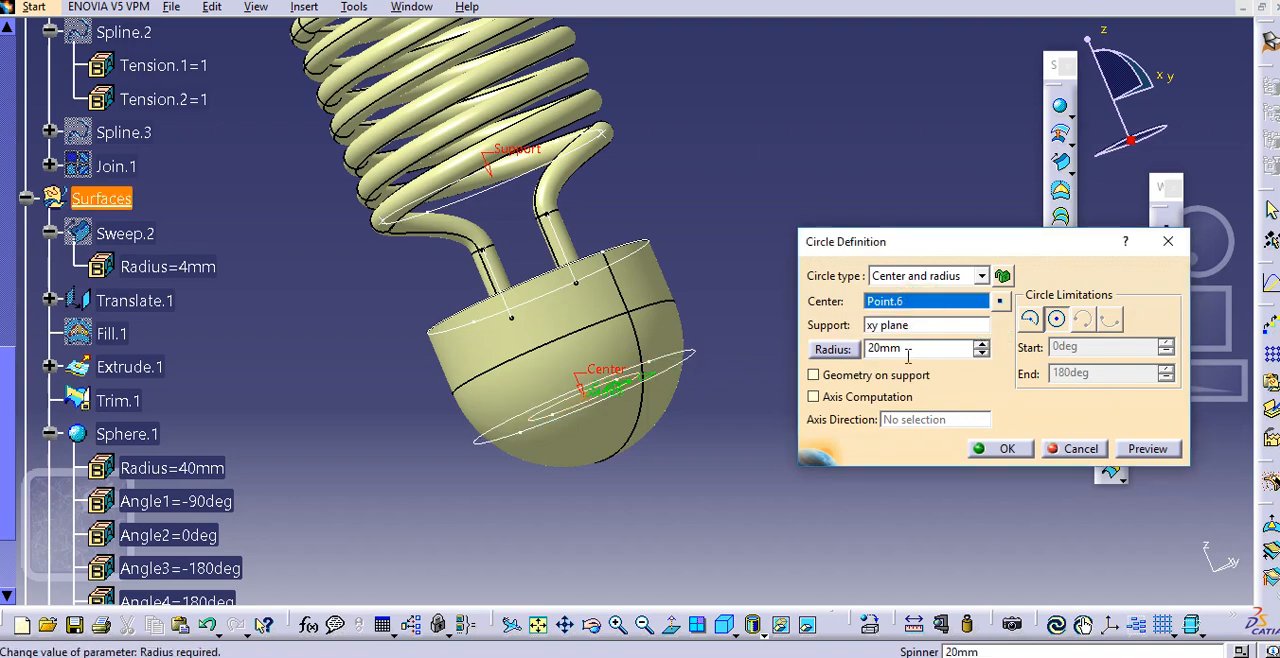
pyautogui.click(914, 348)
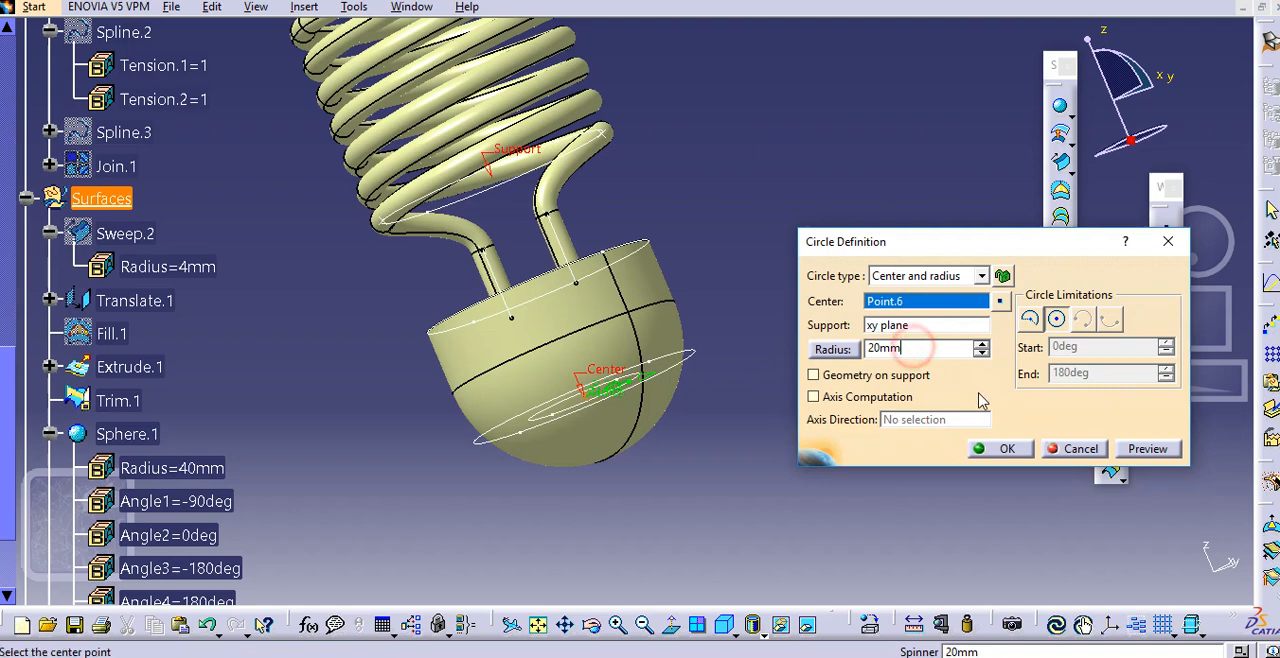
pyautogui.click(1005, 449)
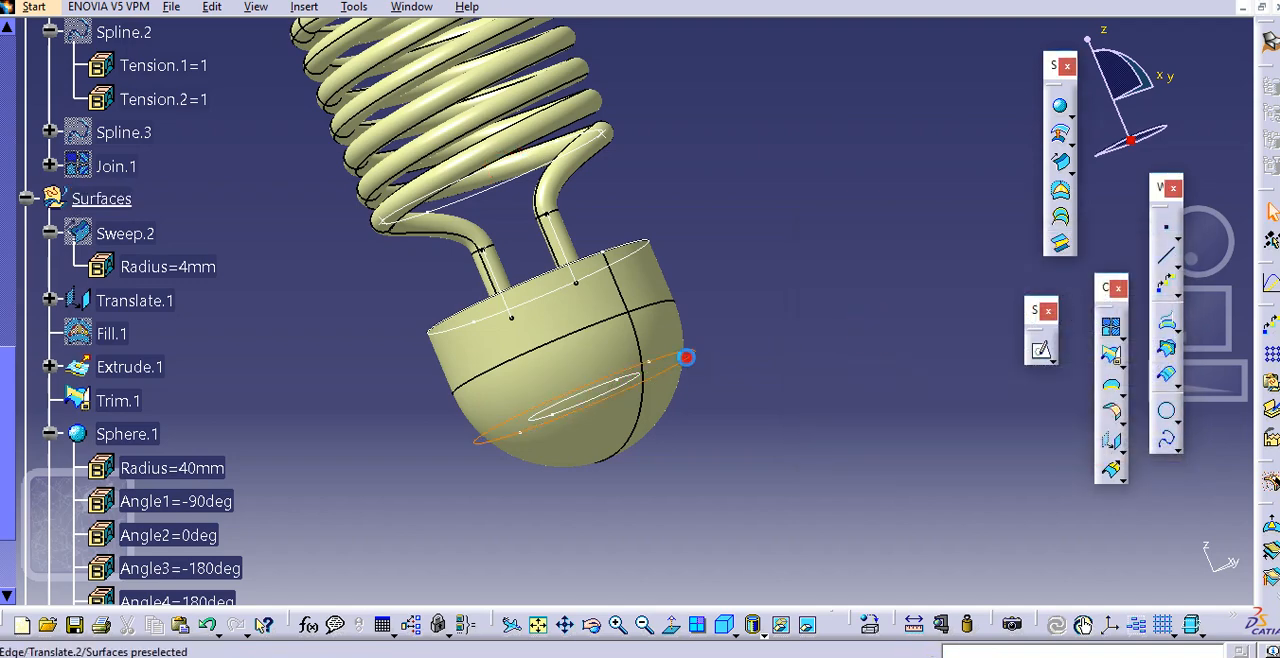
# Hide the translated circle surrounding the 20 mm-radius circle on the hemisphere
pyautogui.rightClick(686, 357)
pyautogui.click(737, 491)
pyautogui.moveTo(731, 403); pyautogui.dragTo(549, 403, button='middle')
pyautogui.middleClick(887, 333)
pyautogui.click(1065, 132)
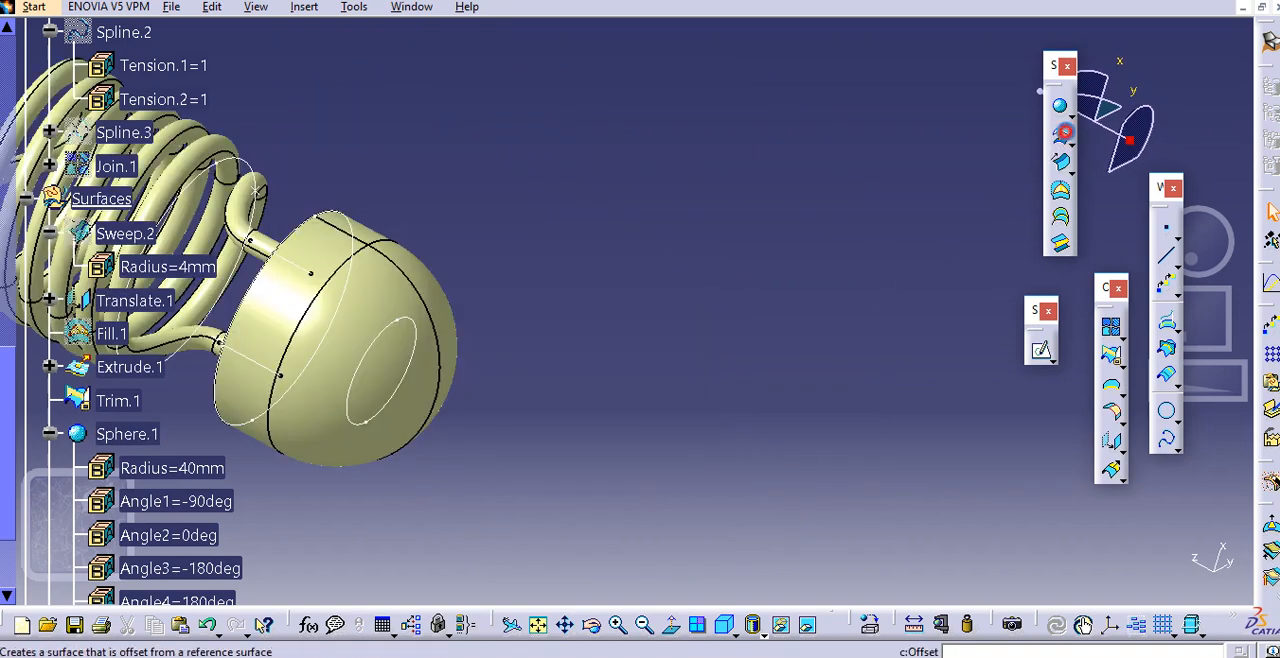
pyautogui.middleClick(517, 326)
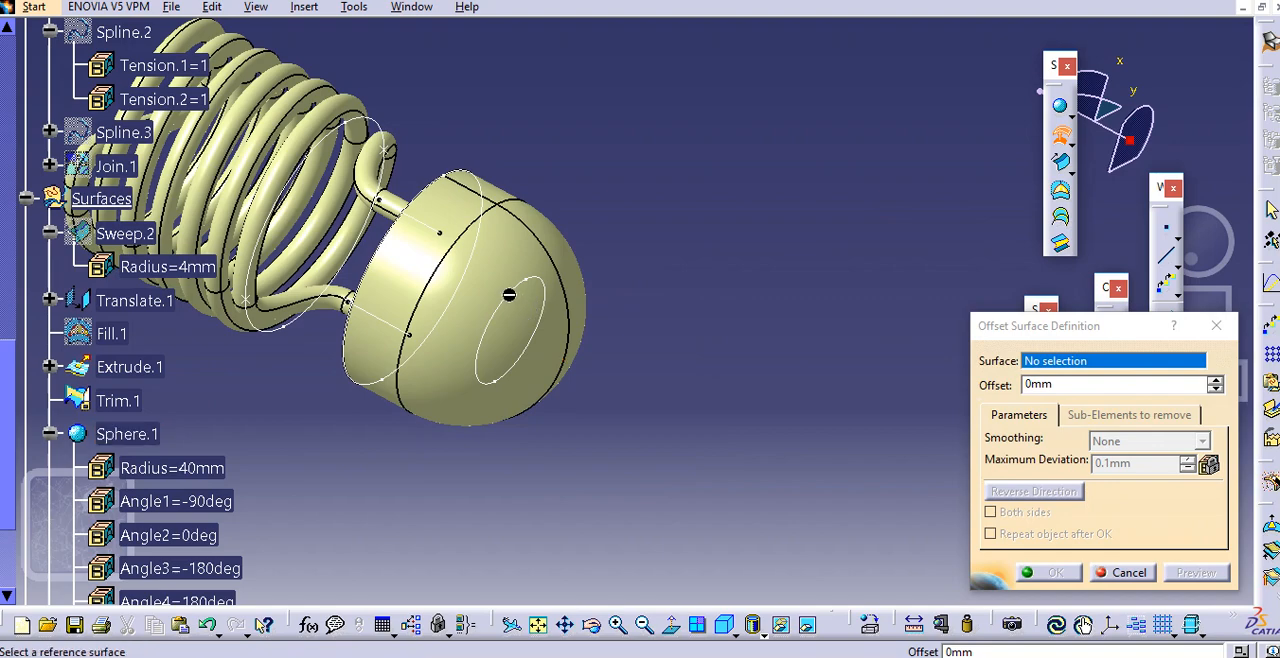
pyautogui.scroll(-3, 286, 437)
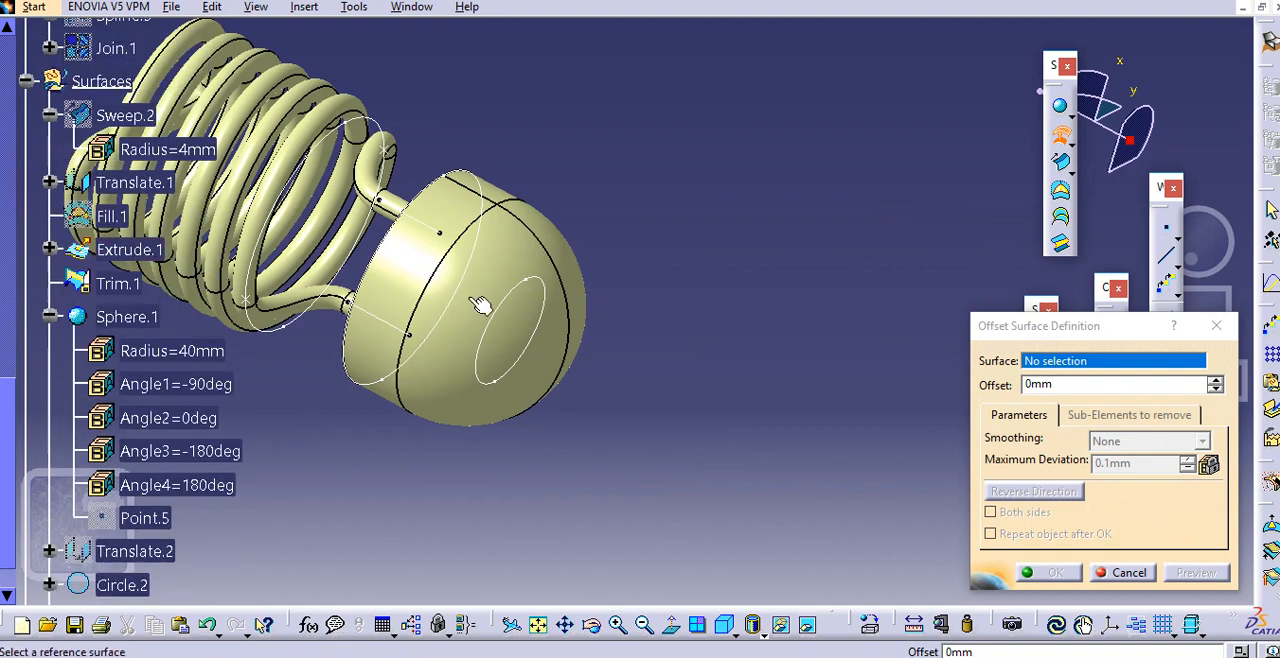
pyautogui.scroll(-6, 217, 491)
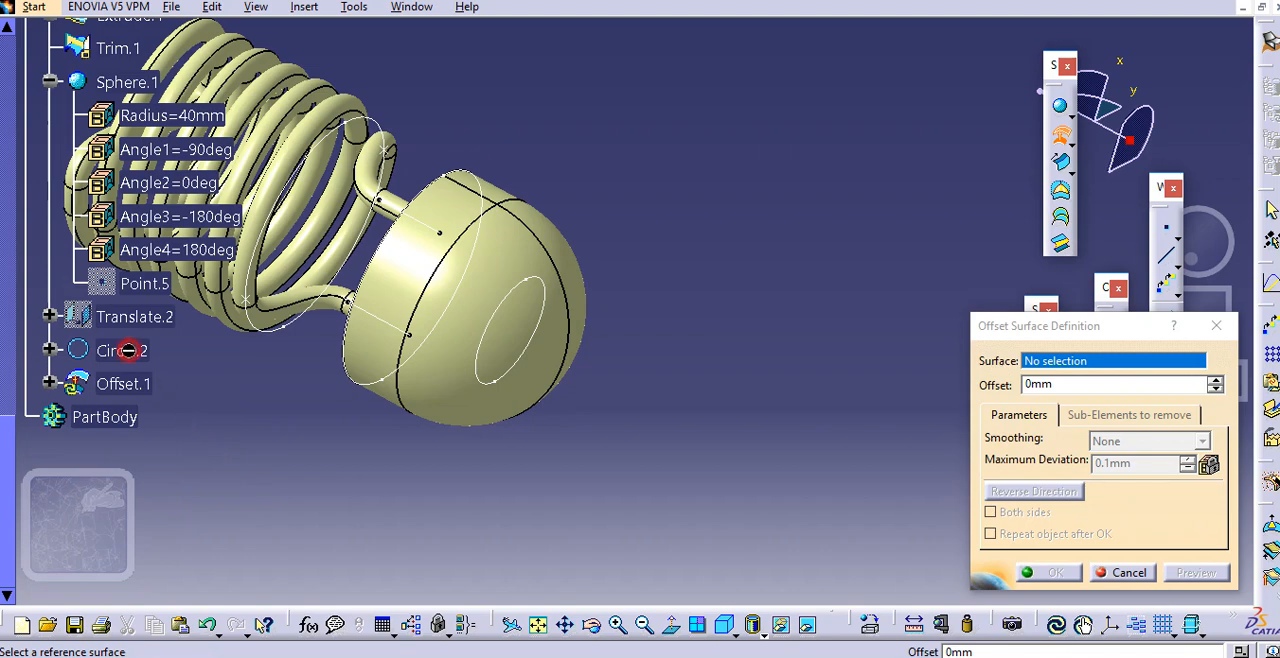
pyautogui.click(1129, 572)
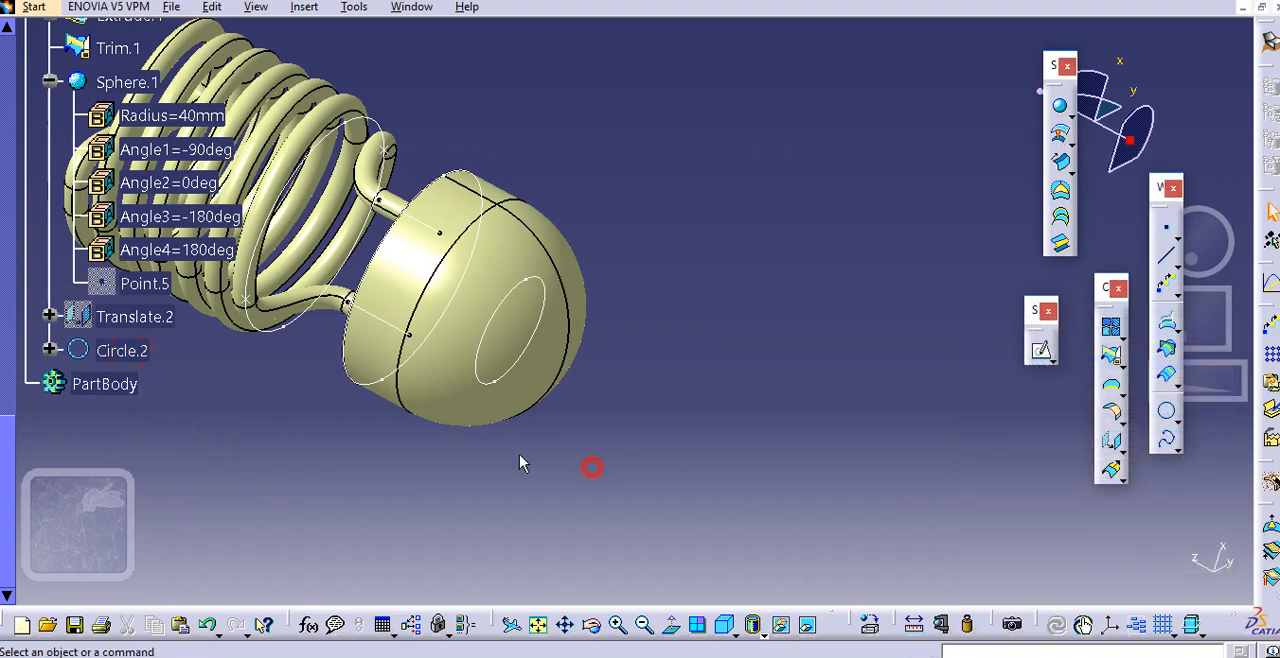
pyautogui.click(122, 350)
pyautogui.click(1060, 133)
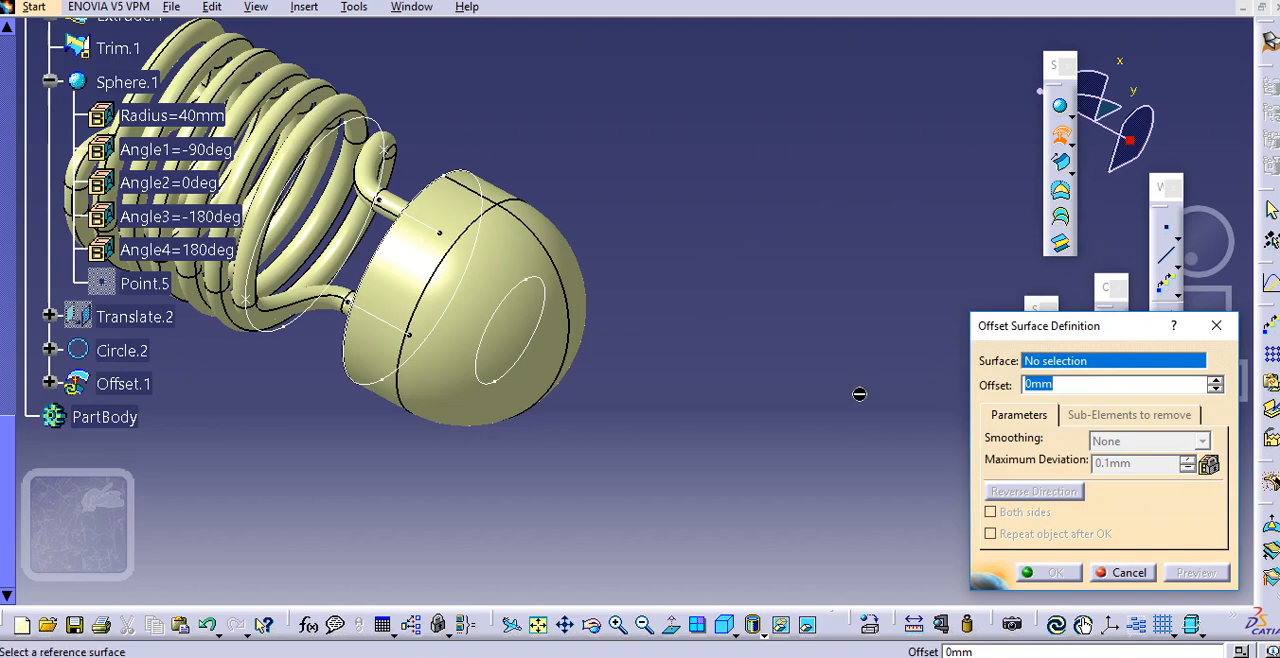
pyautogui.click(1128, 575)
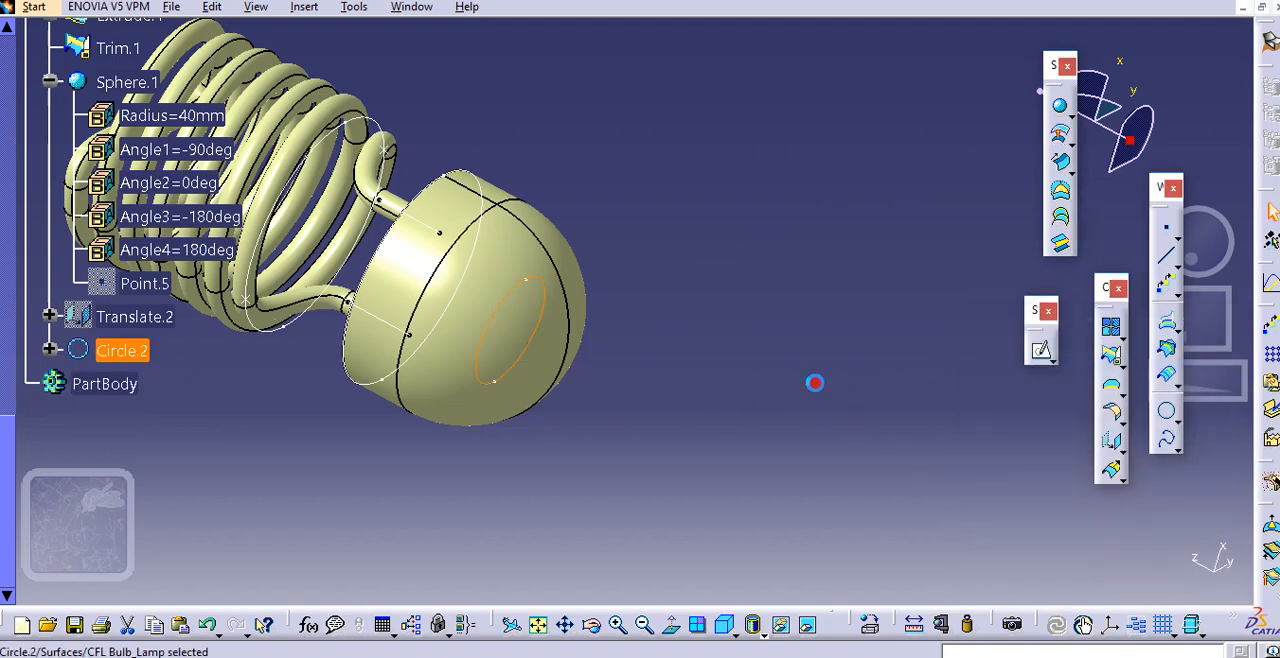
# Set up a 20 mm surface extrusion of the 20 mm-radius circle along the Z Component and reverse its direction away from the spiral
pyautogui.moveTo(642, 257); pyautogui.dragTo(673, 320, button='middle')
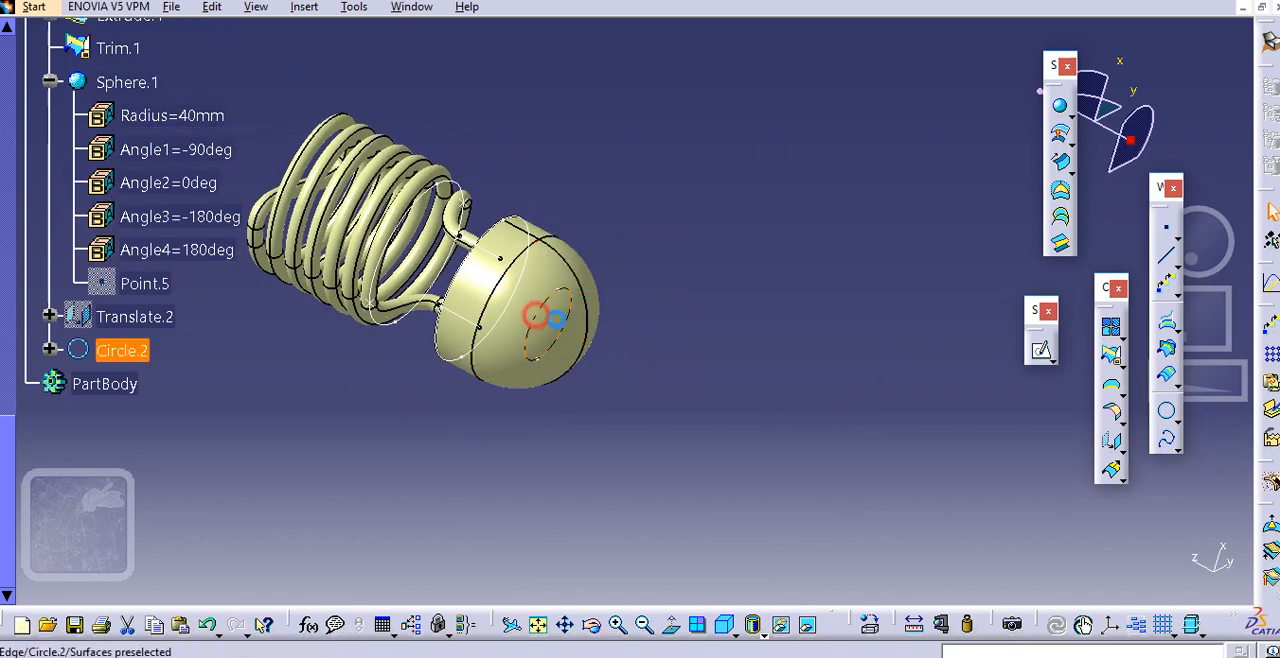
pyautogui.click(1071, 116)
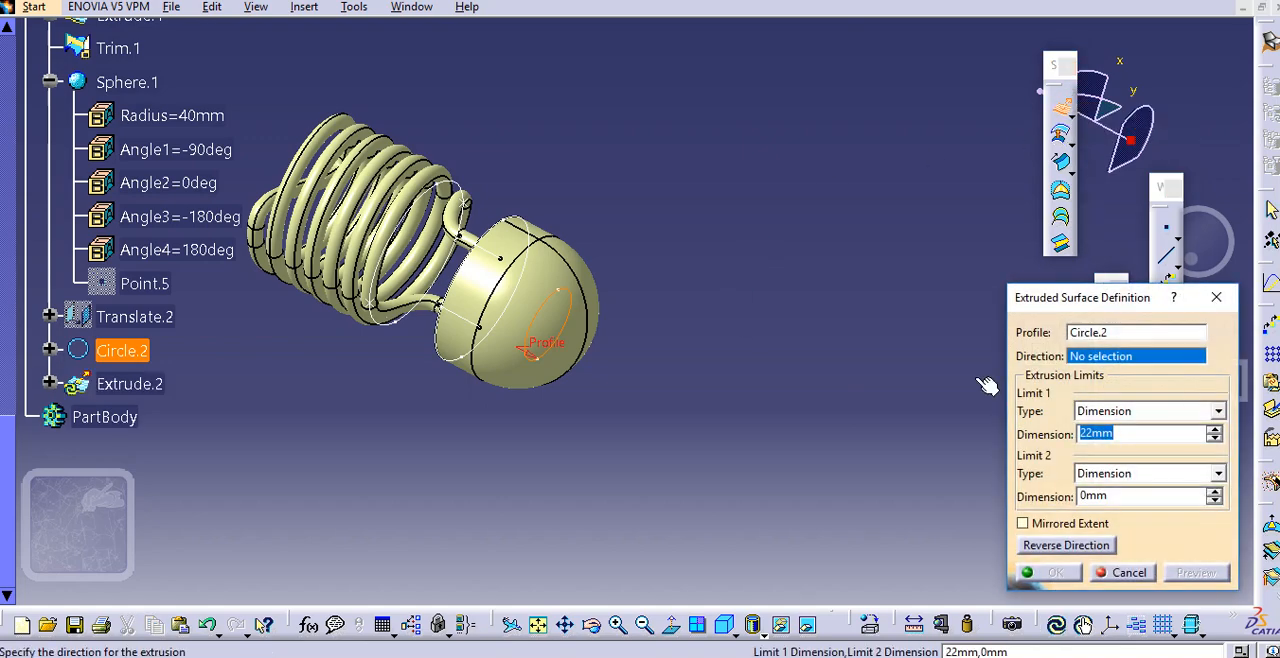
pyautogui.rightClick(1106, 358)
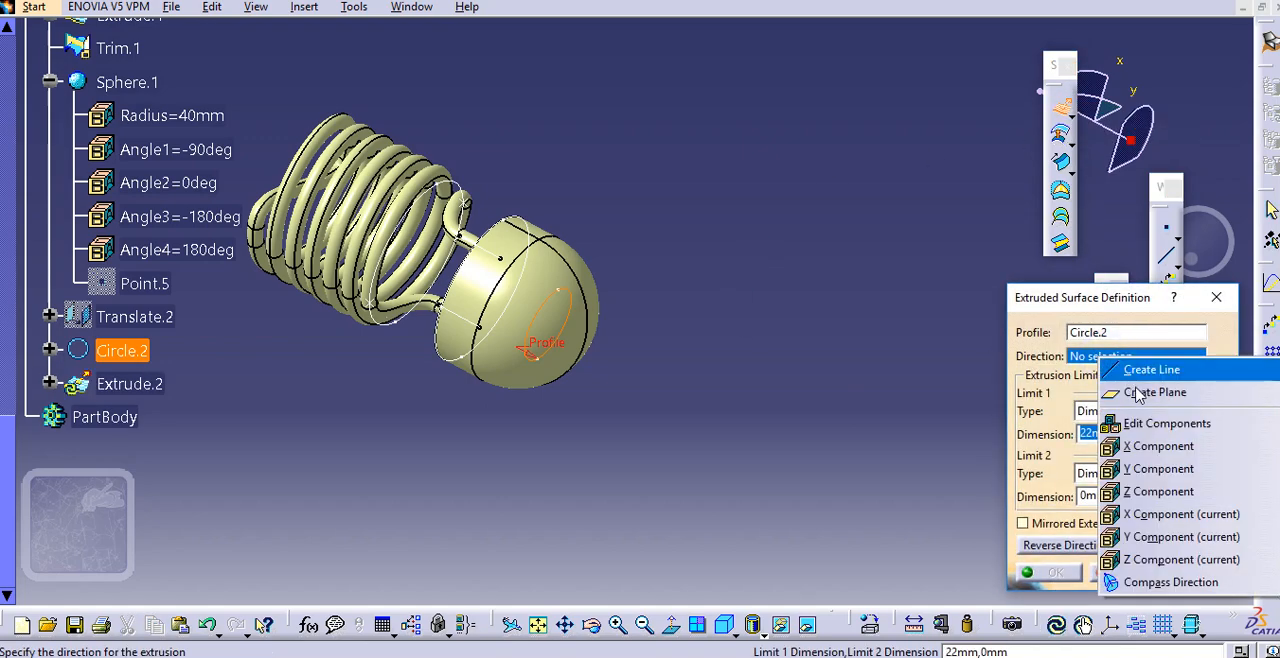
pyautogui.click(1160, 491)
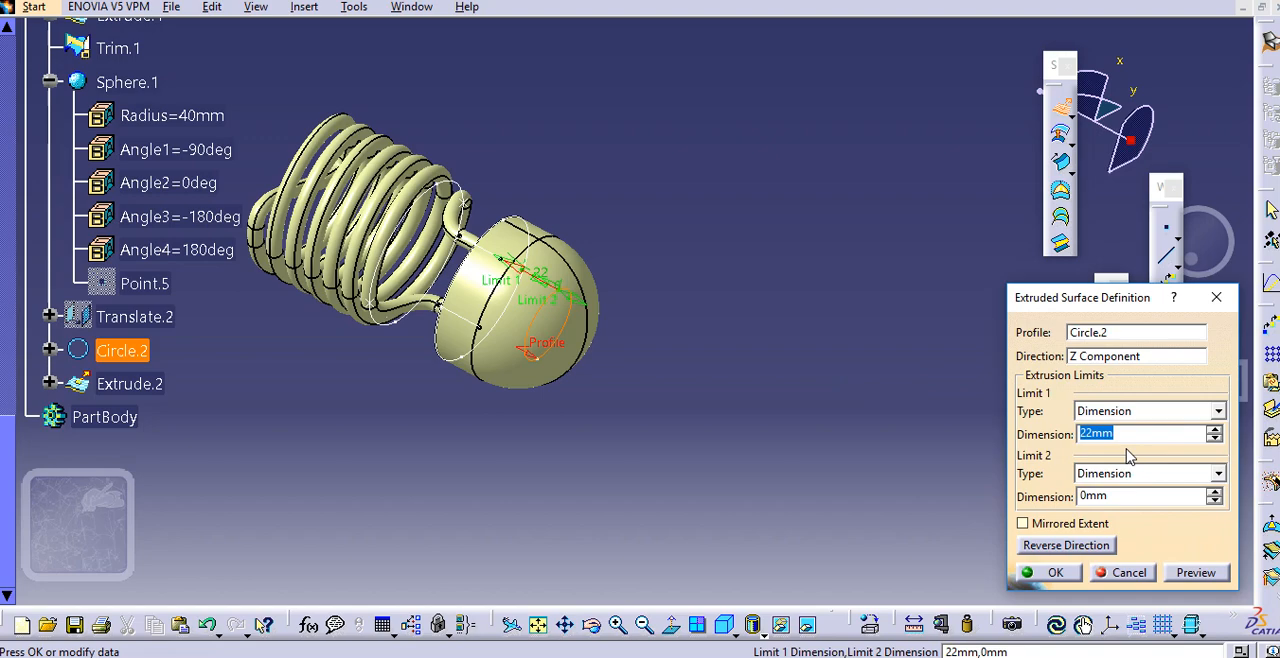
pyautogui.click(1136, 476)
pyautogui.click(1138, 353)
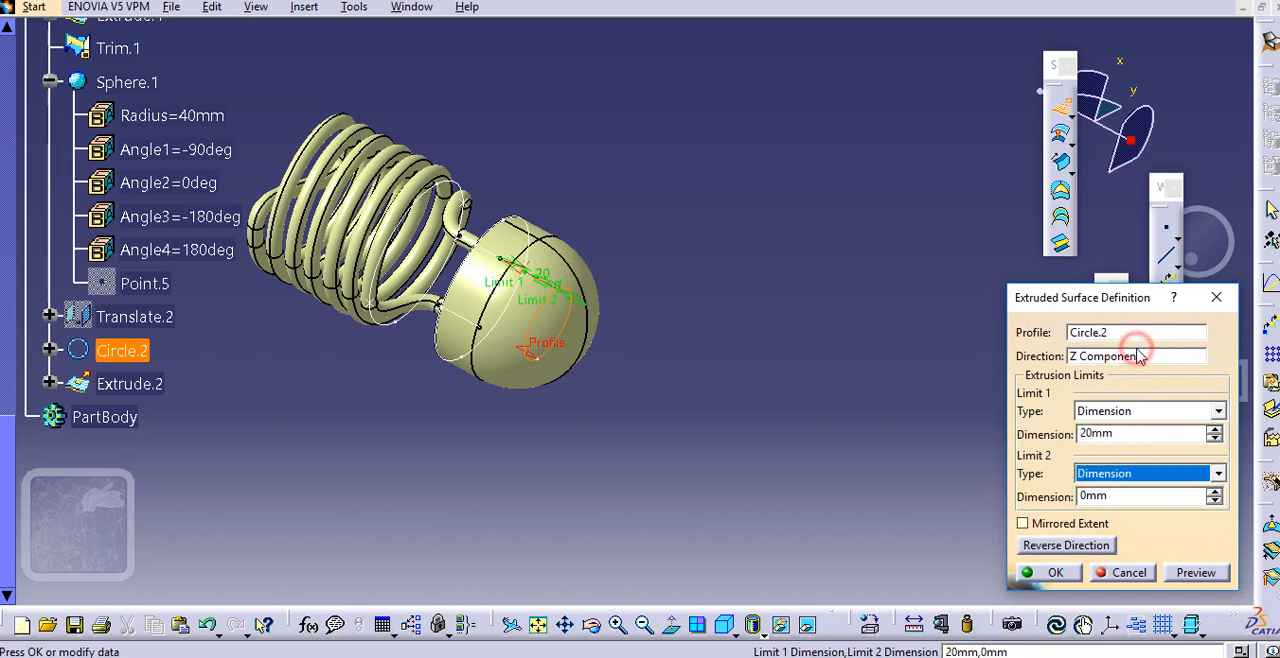
pyautogui.click(1098, 547)
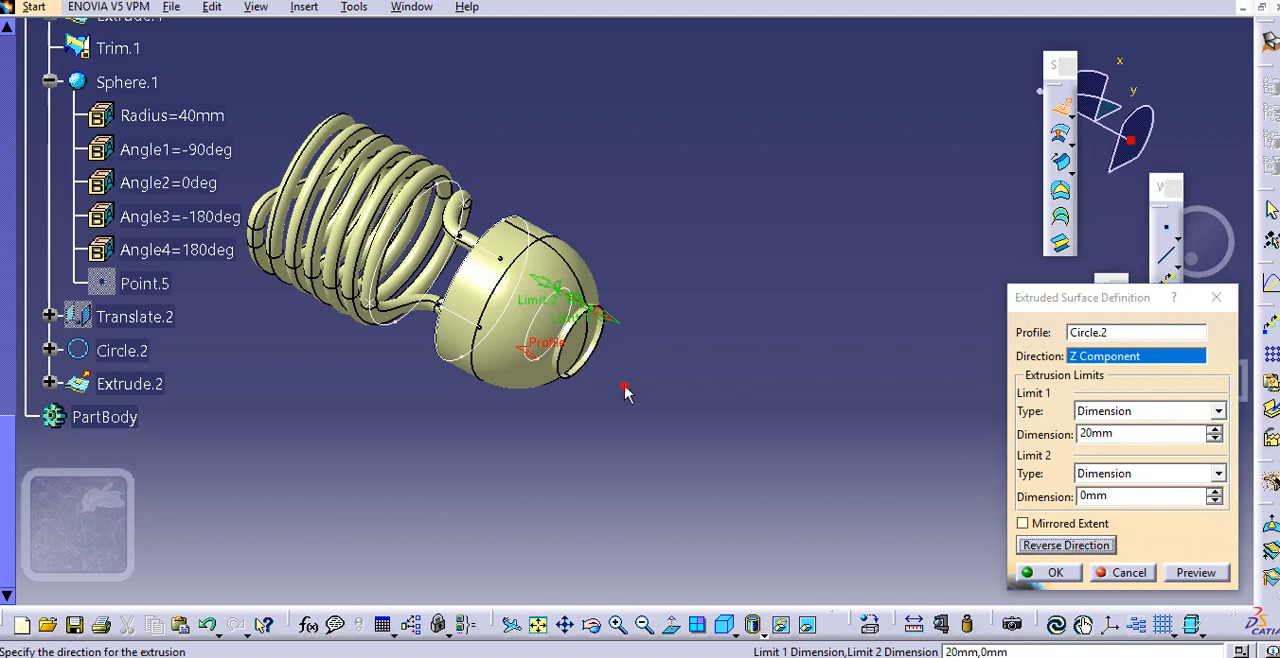
# Set the extrusion's first limit to 45 mm with the second limit at 0 mm and accept the surface
pyautogui.moveTo(629, 388); pyautogui.dragTo(633, 338, button='middle')
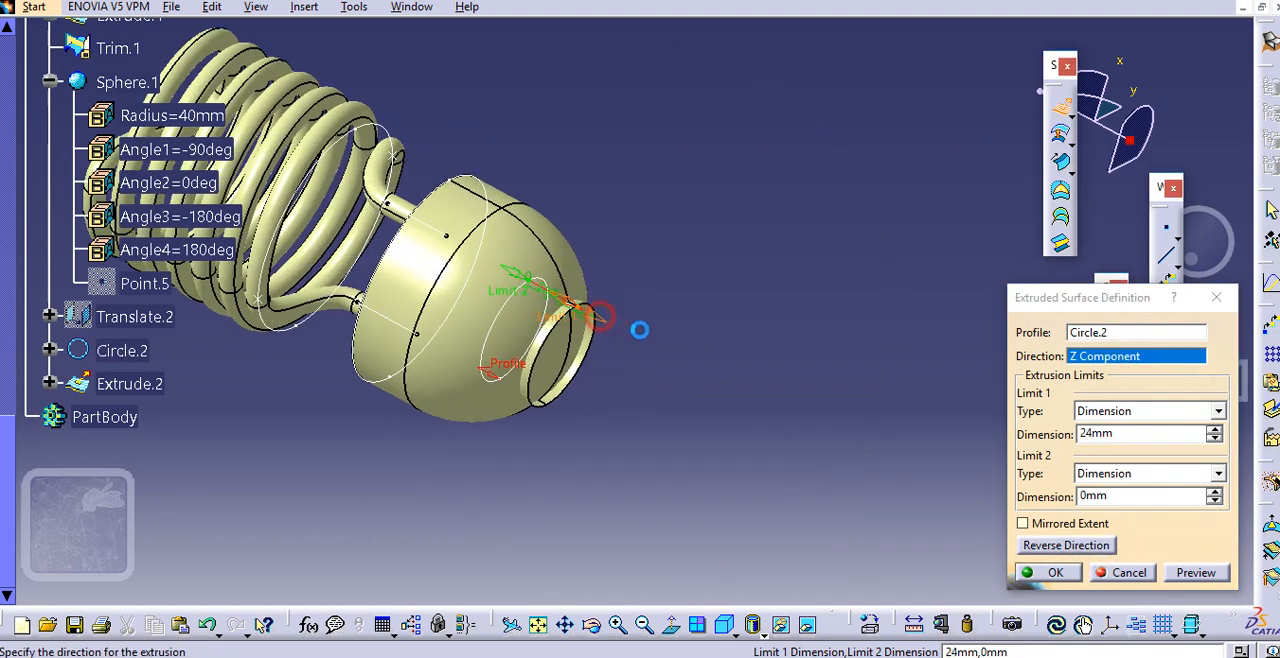
pyautogui.moveTo(640, 330); pyautogui.dragTo(686, 362)
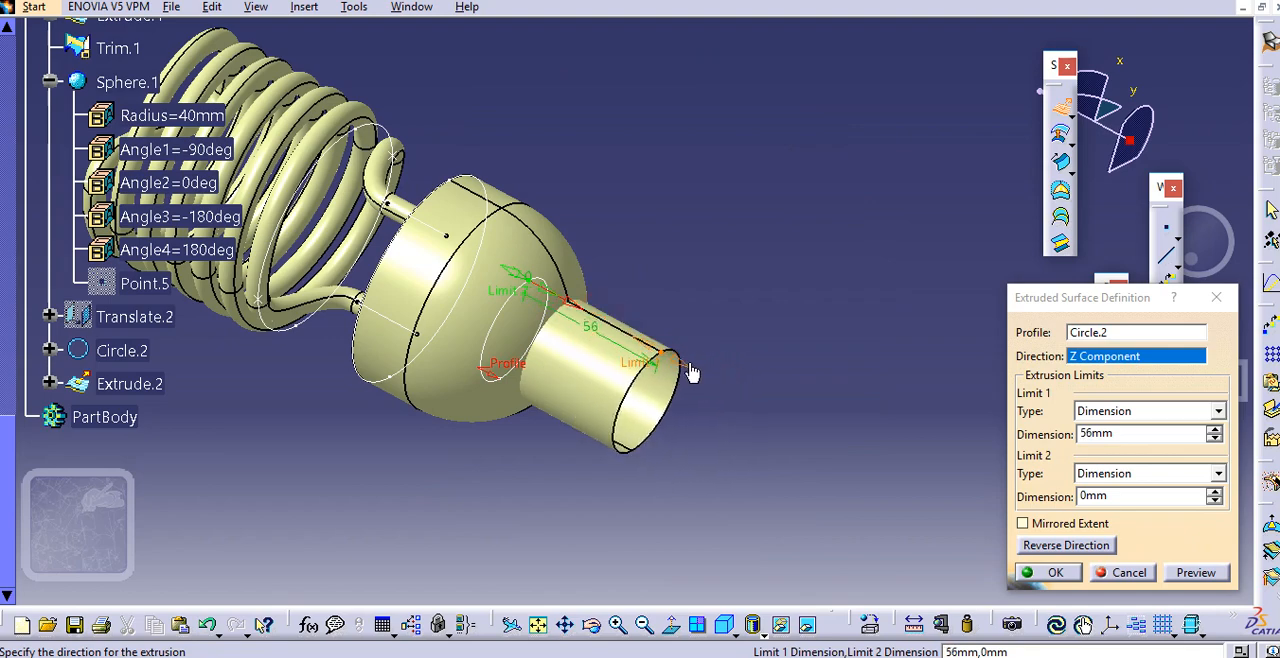
pyautogui.doubleClick(1135, 435)
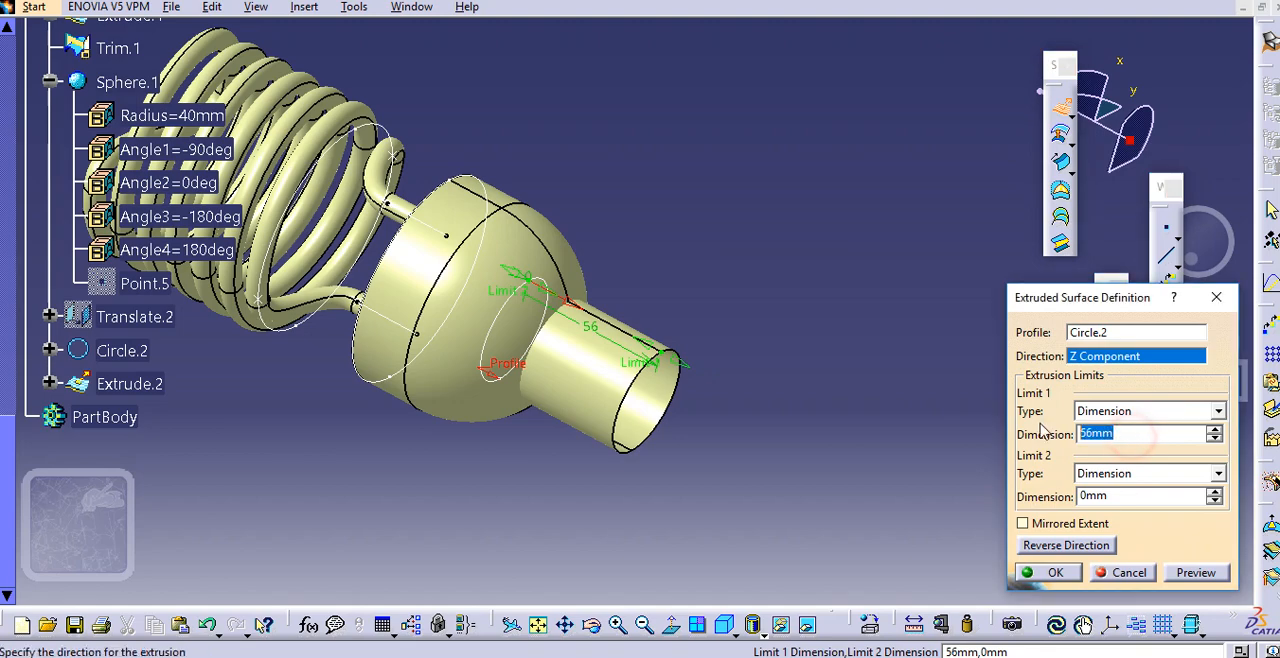
pyautogui.write('40')
pyautogui.click(1117, 495)
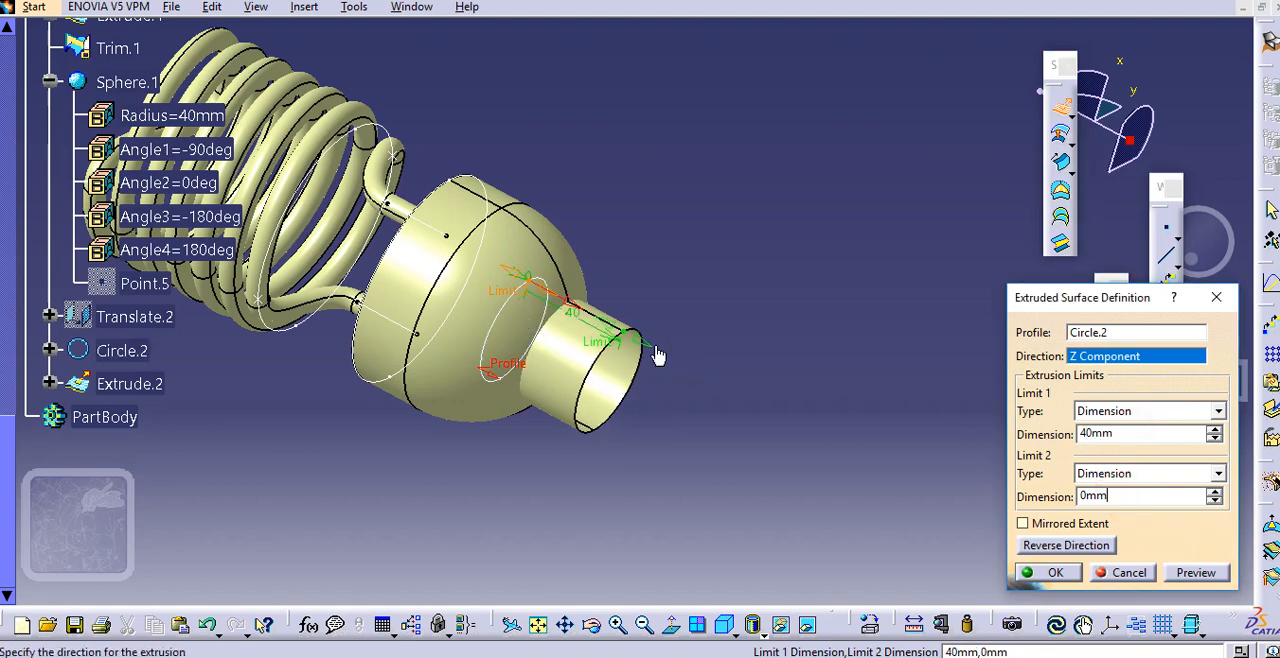
pyautogui.click(1214, 429)
pyautogui.click(1214, 429)
pyautogui.click(1214, 429)
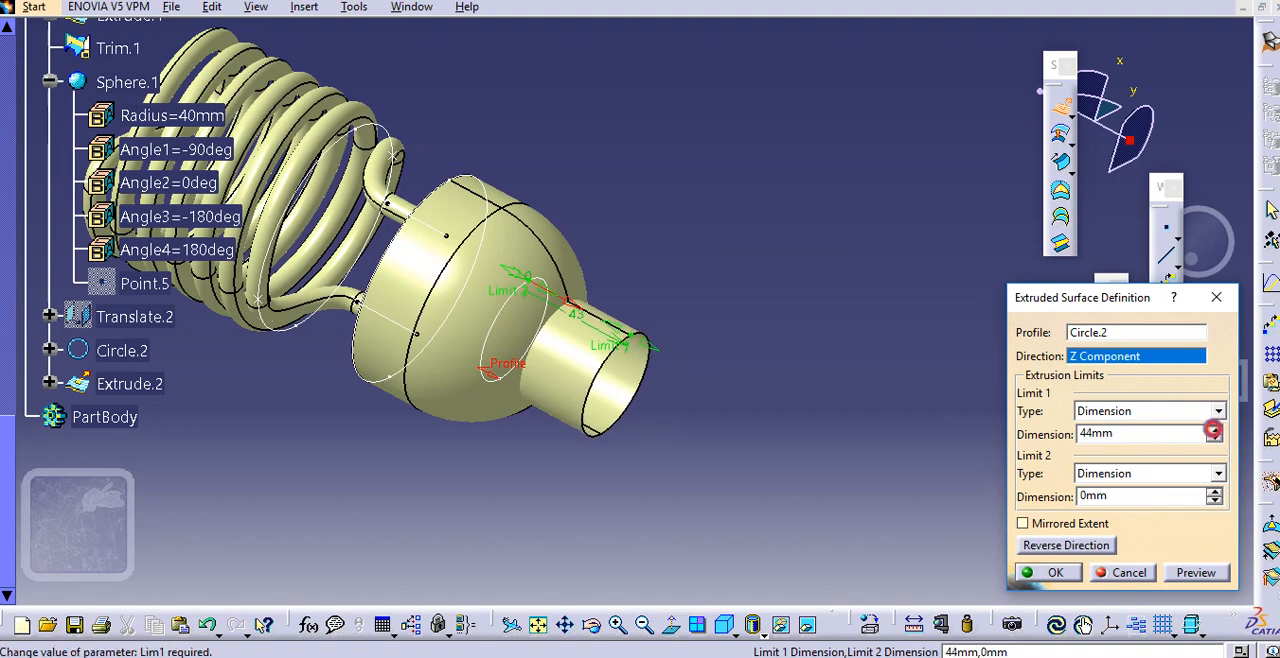
pyautogui.click(1214, 429)
pyautogui.click(1214, 429)
pyautogui.click(1214, 429)
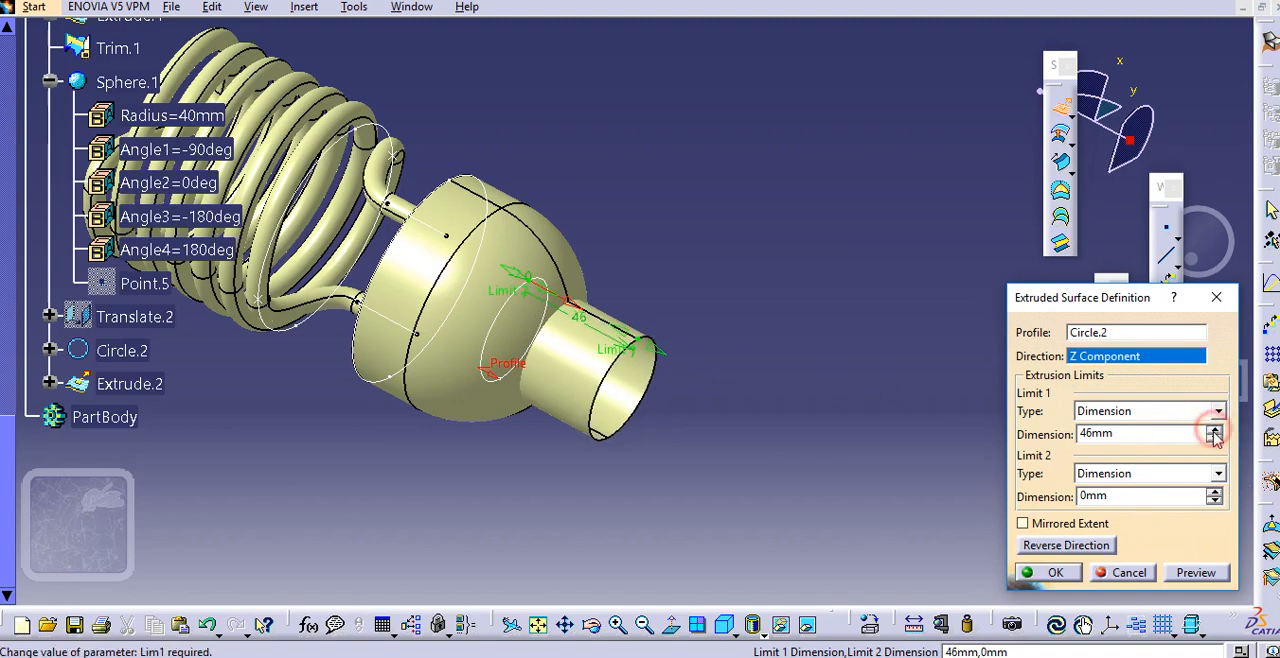
pyautogui.click(1214, 440)
pyautogui.click(1052, 572)
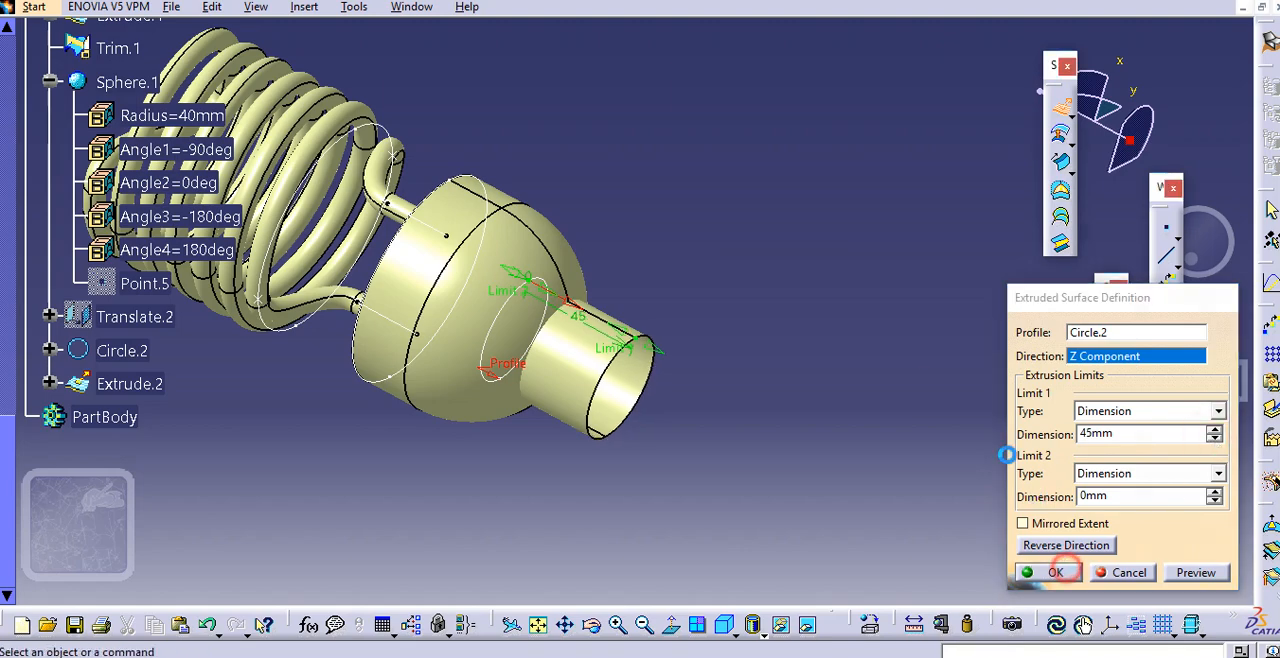
# Trim the hemispherical surface and the extruded 20 mm-radius cylinder against each other
pyautogui.moveTo(688, 234); pyautogui.dragTo(660, 300, button='middle')
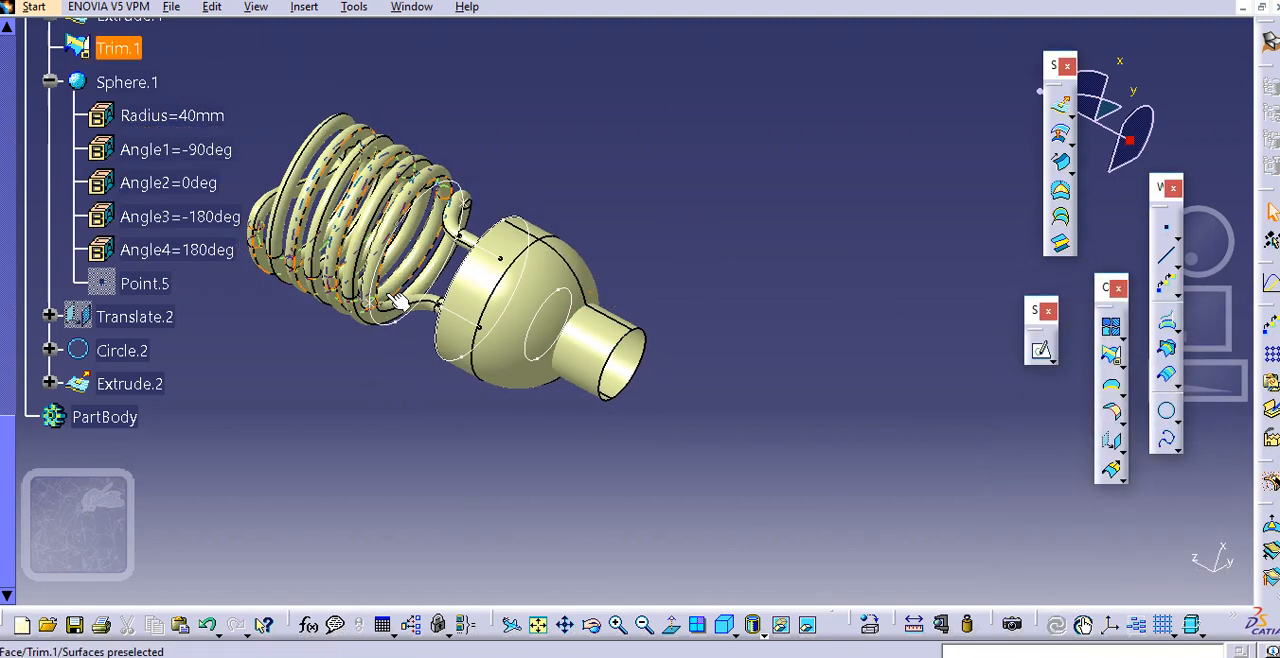
pyautogui.moveTo(391, 295); pyautogui.dragTo(917, 303, button='middle')
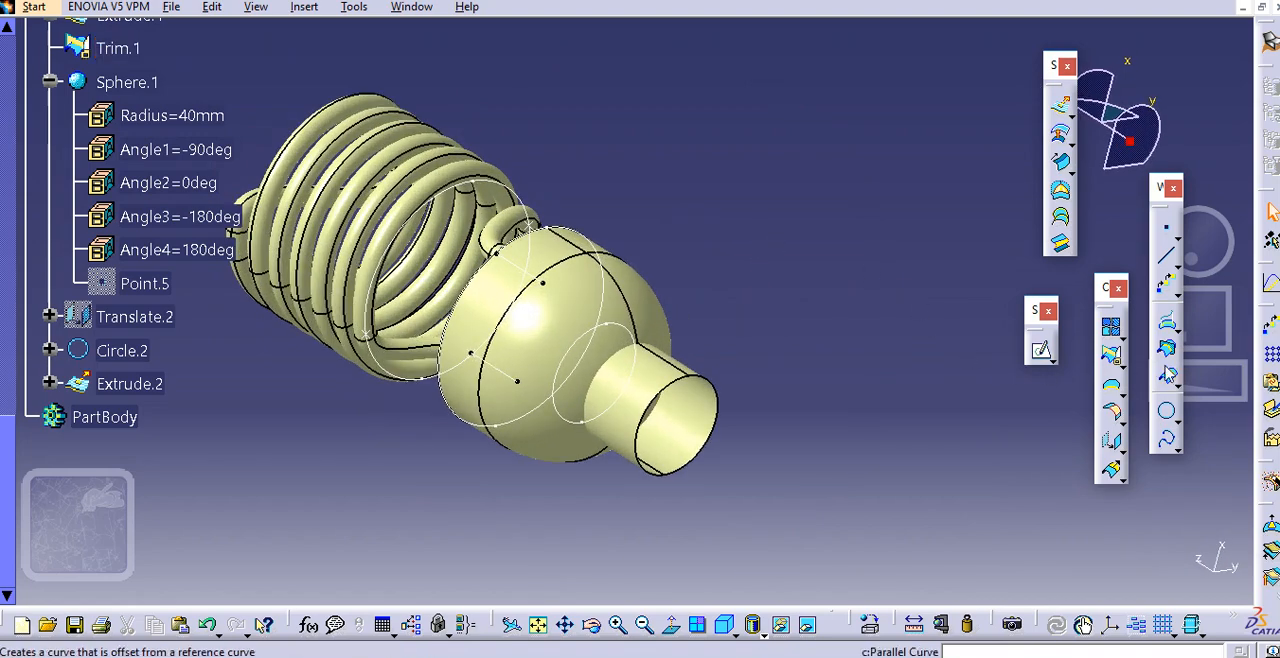
pyautogui.click(1111, 355)
pyautogui.moveTo(708, 322); pyautogui.dragTo(706, 349, button='middle')
pyautogui.click(693, 322)
pyautogui.moveTo(743, 391); pyautogui.dragTo(692, 376, button='middle')
pyautogui.click(690, 375)
pyautogui.moveTo(811, 372); pyautogui.dragTo(783, 363, button='middle')
pyautogui.click(1066, 575)
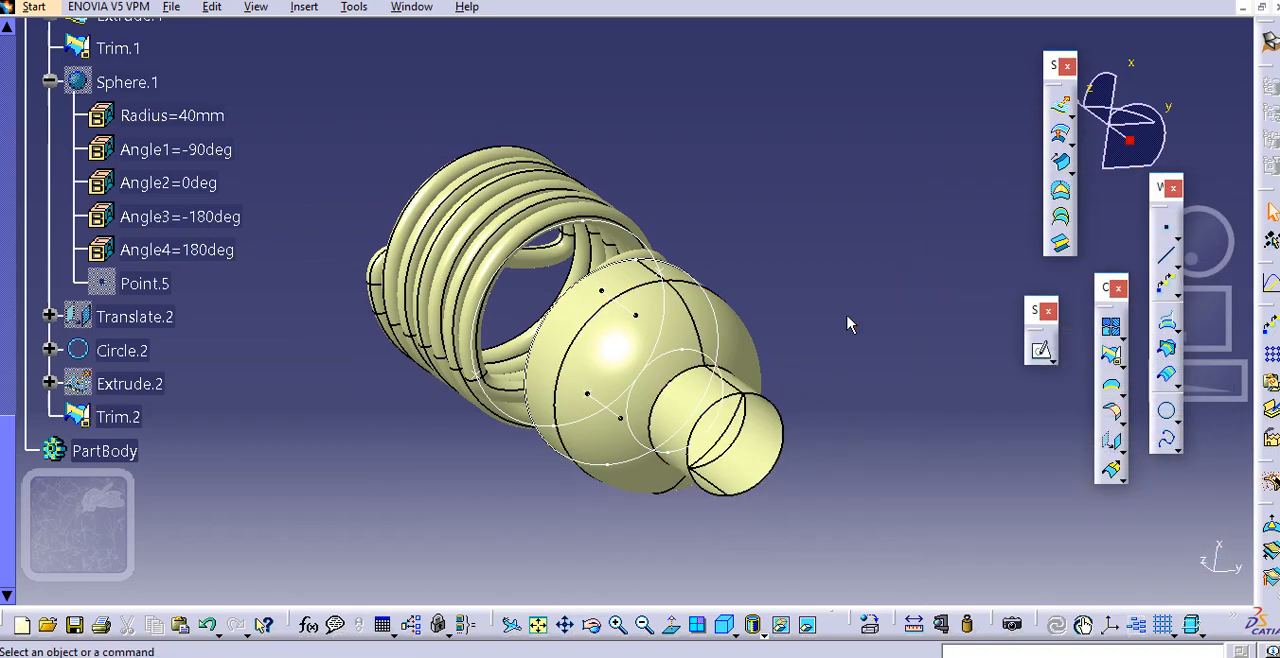
# Hide the translated circle on the base's upper edge, the 20 mm-radius circle and the circle at the spiral's lower end
pyautogui.moveTo(847, 324); pyautogui.dragTo(742, 340, button='middle')
pyautogui.moveTo(690, 308); pyautogui.dragTo(743, 352, button='middle')
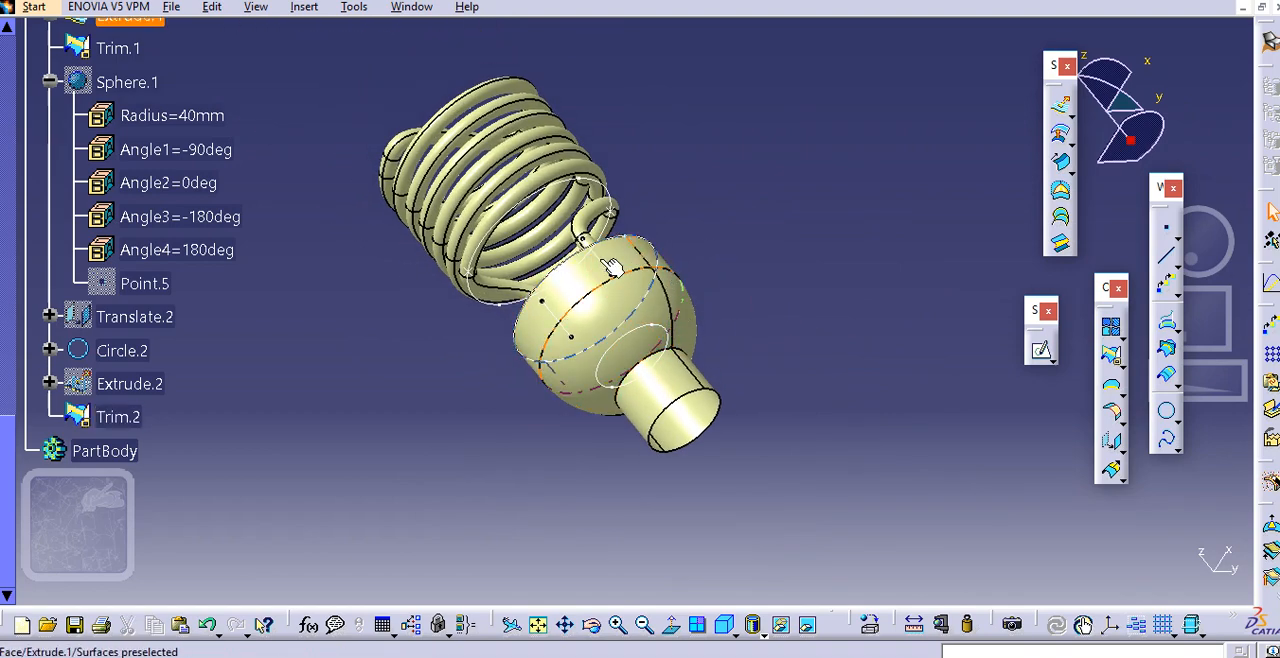
pyautogui.click(597, 180)
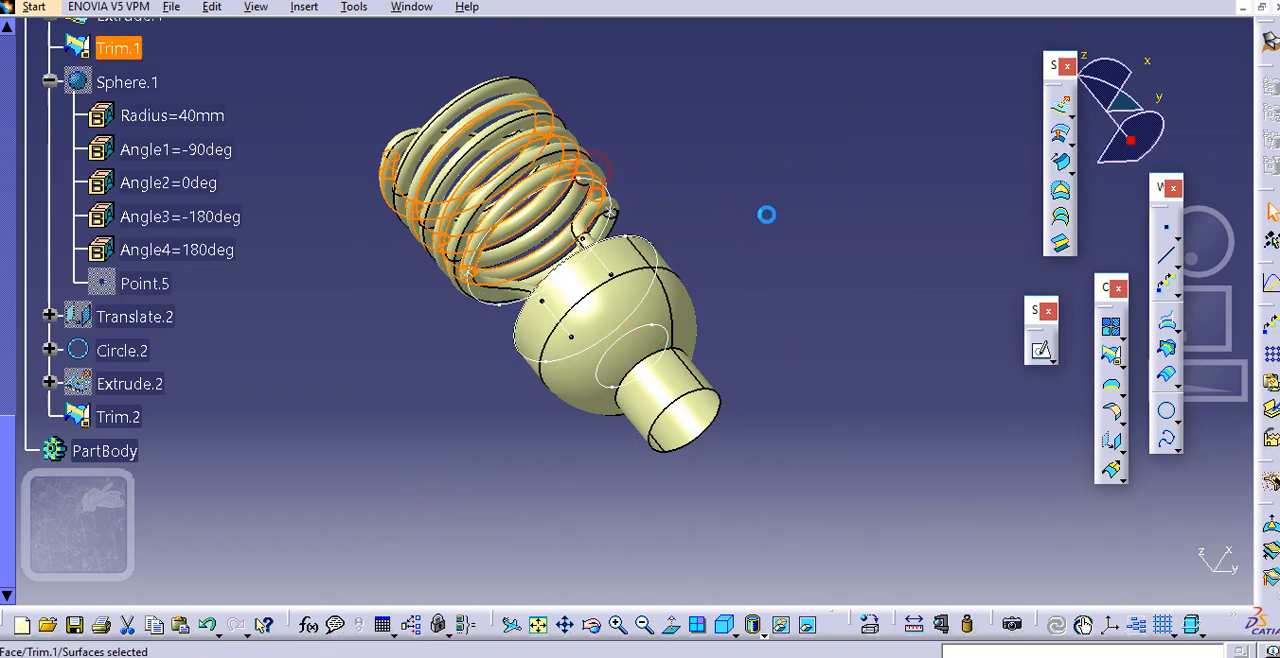
pyautogui.click(690, 385)
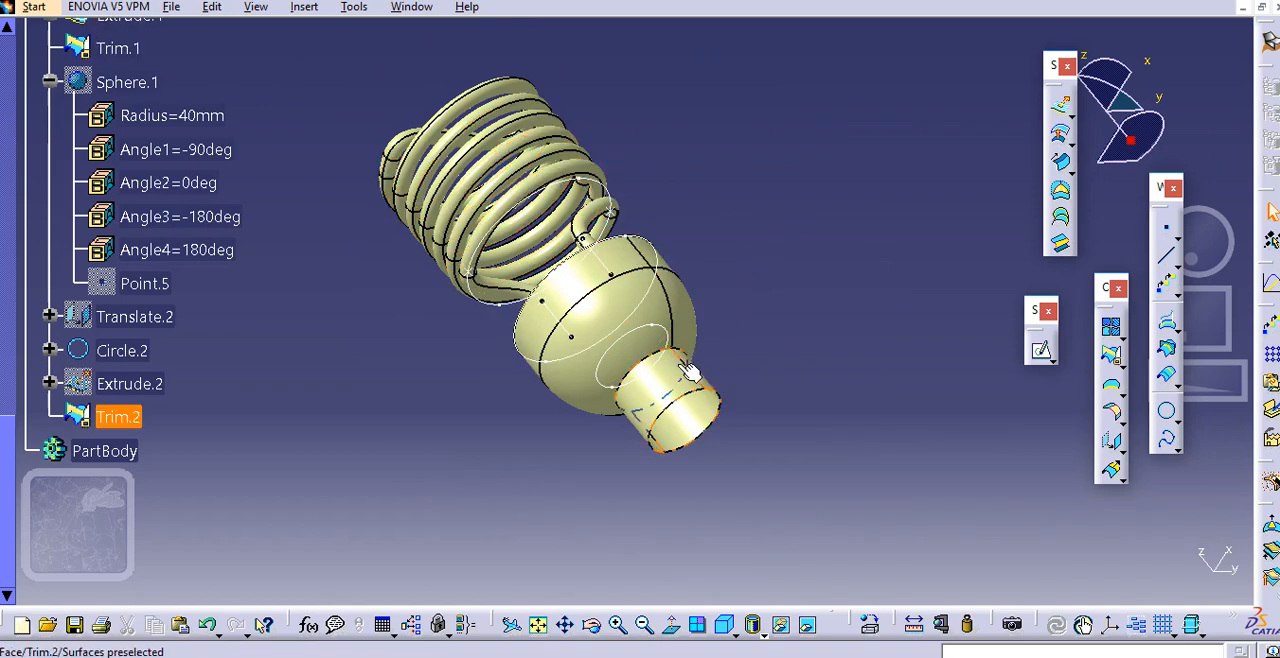
pyautogui.click(835, 287)
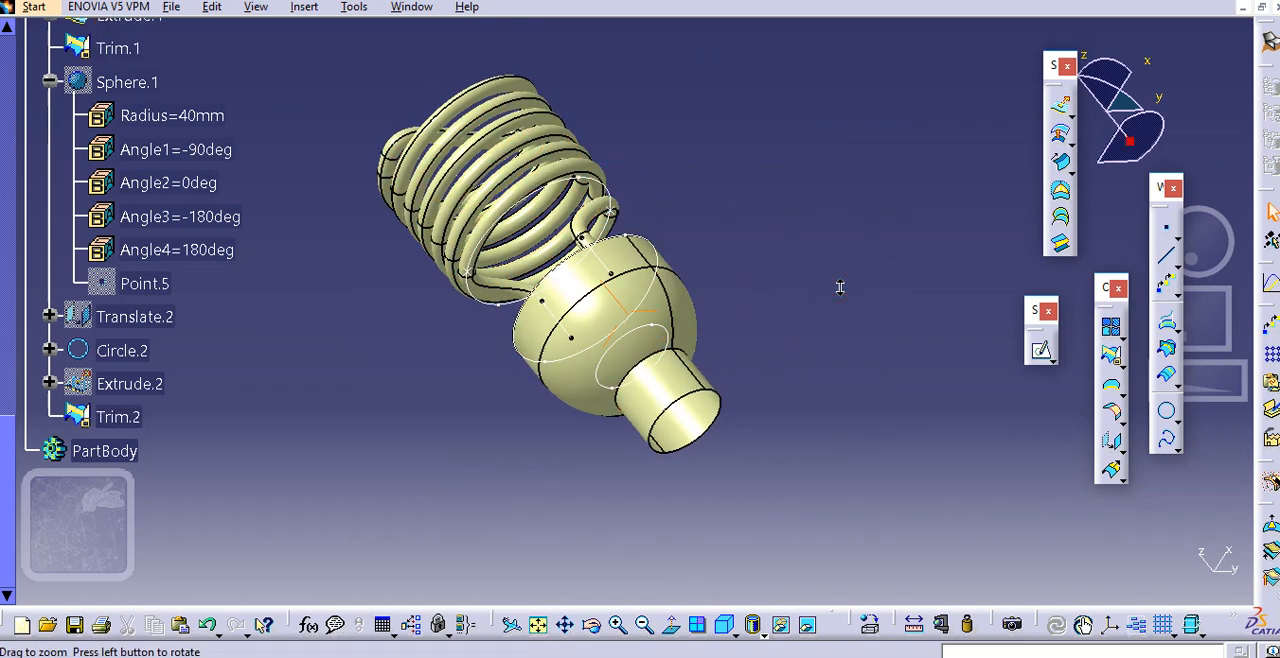
pyautogui.rightClick(660, 287)
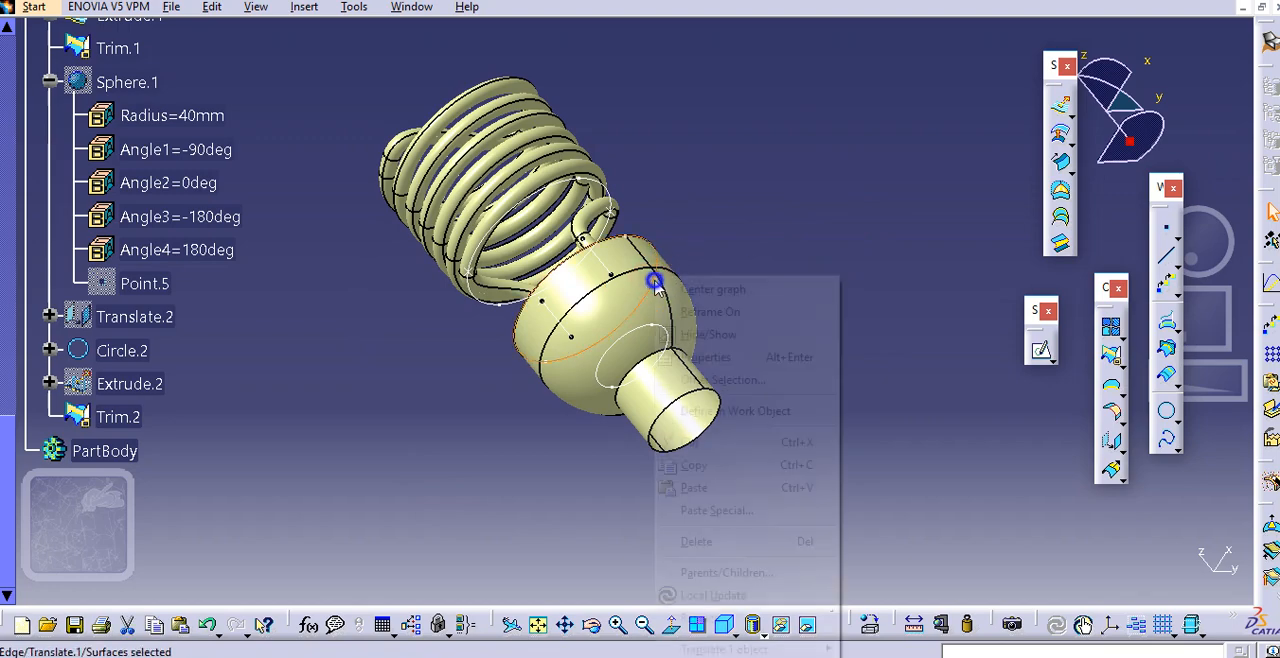
pyautogui.click(700, 334)
pyautogui.click(640, 325)
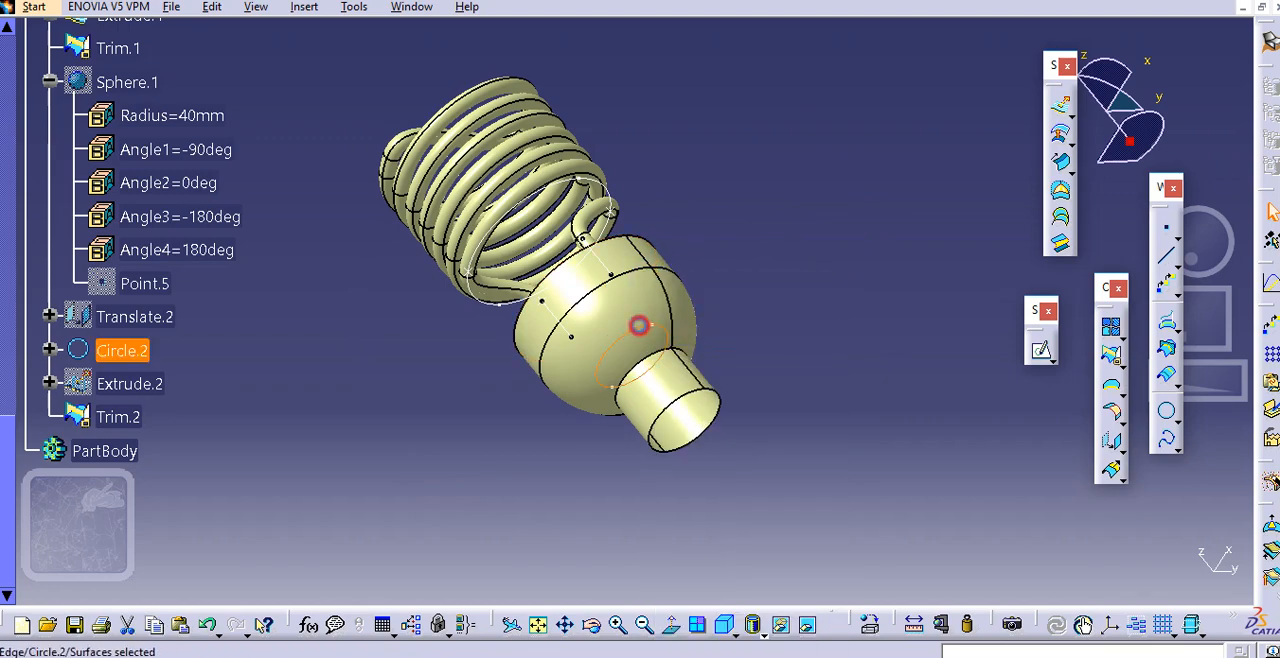
pyautogui.rightClick(640, 325)
pyautogui.click(700, 334)
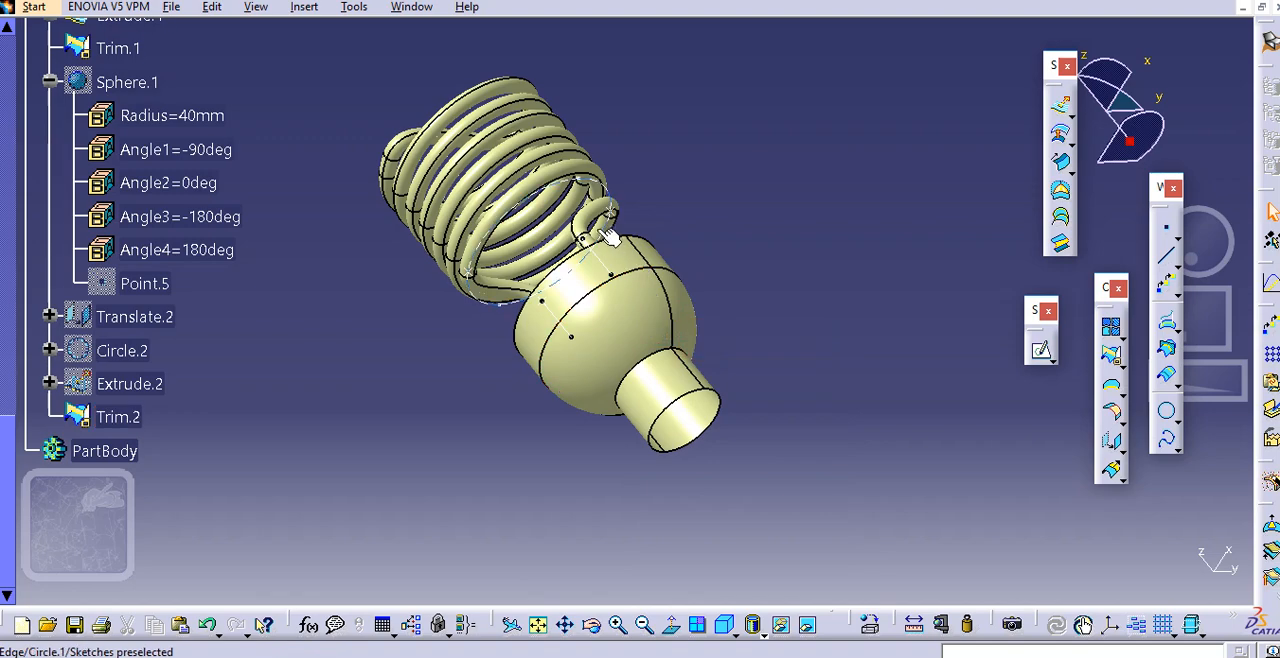
pyautogui.rightClick(603, 230)
pyautogui.click(668, 287)
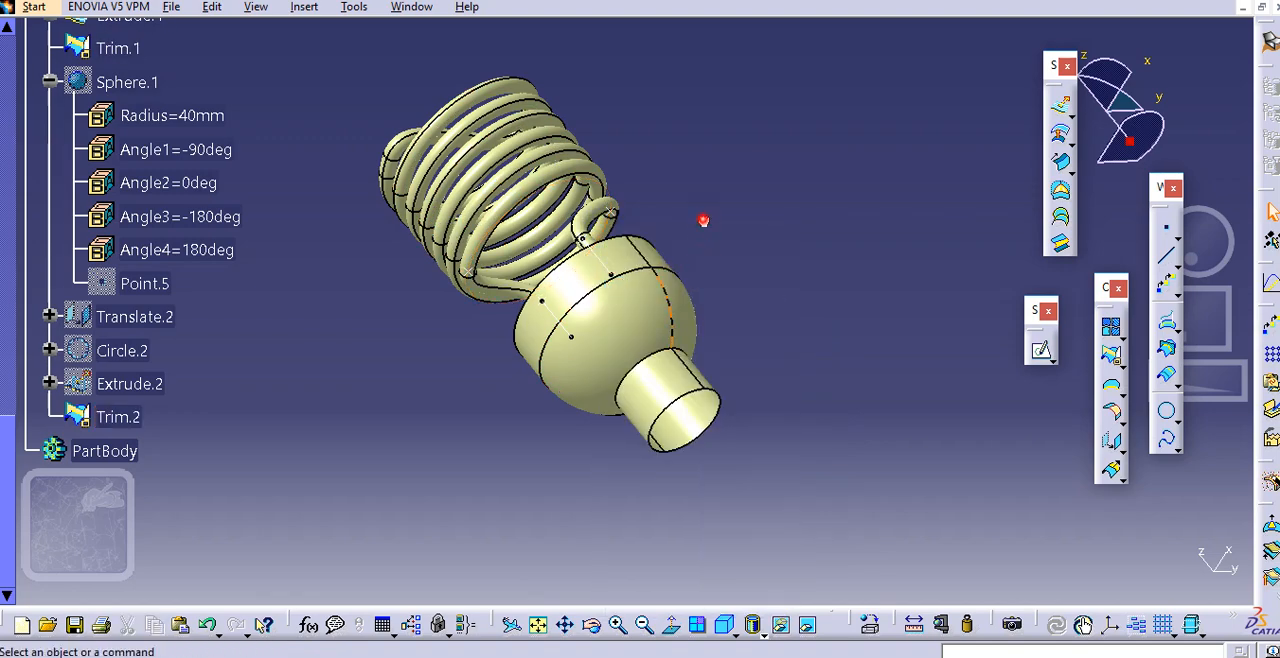
pyautogui.click(305, 10)
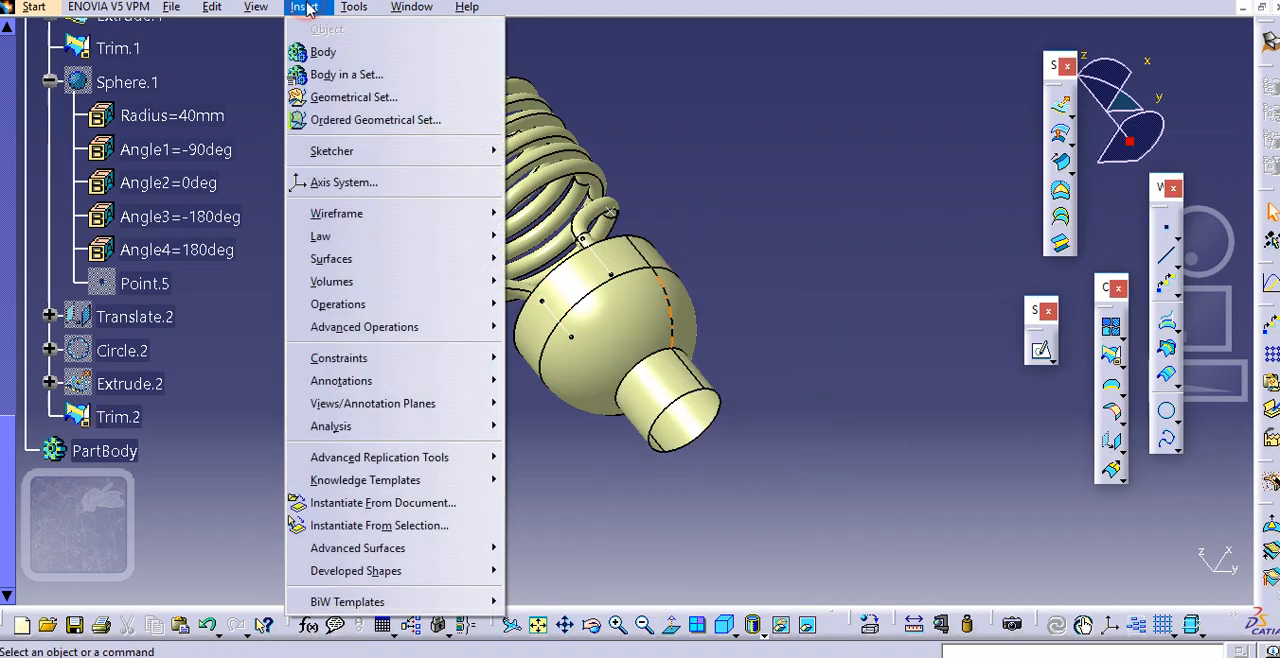
pyautogui.moveTo(360, 257)
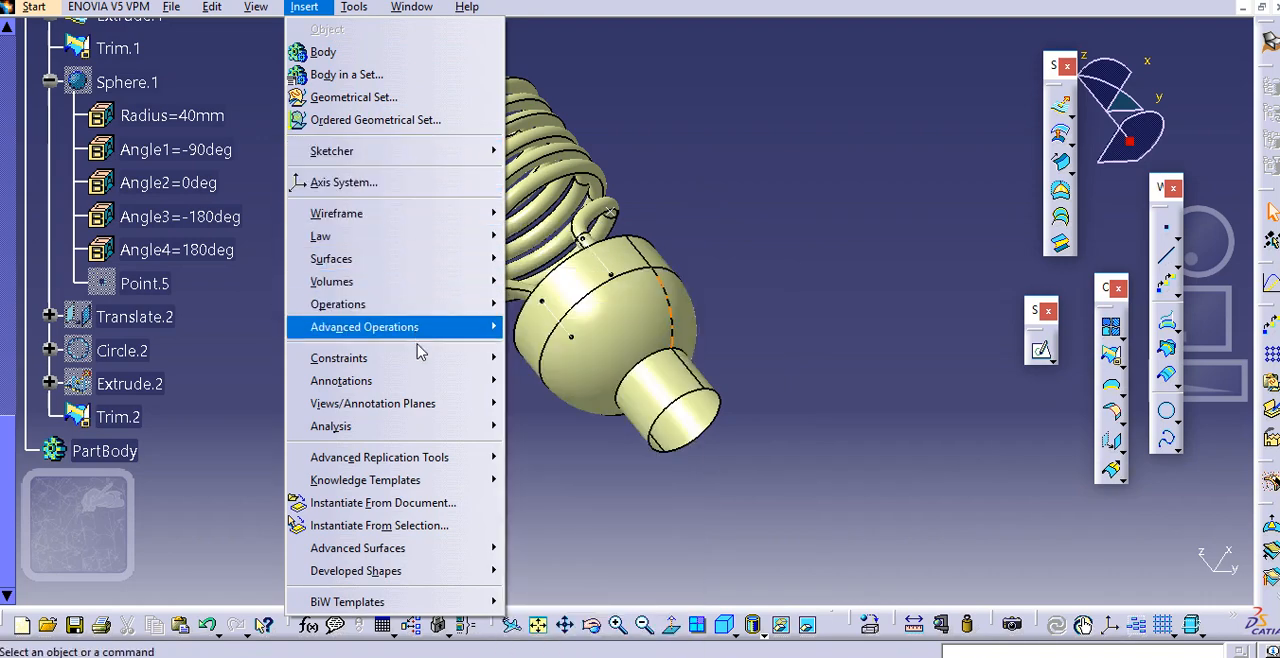
pyautogui.moveTo(421, 418)
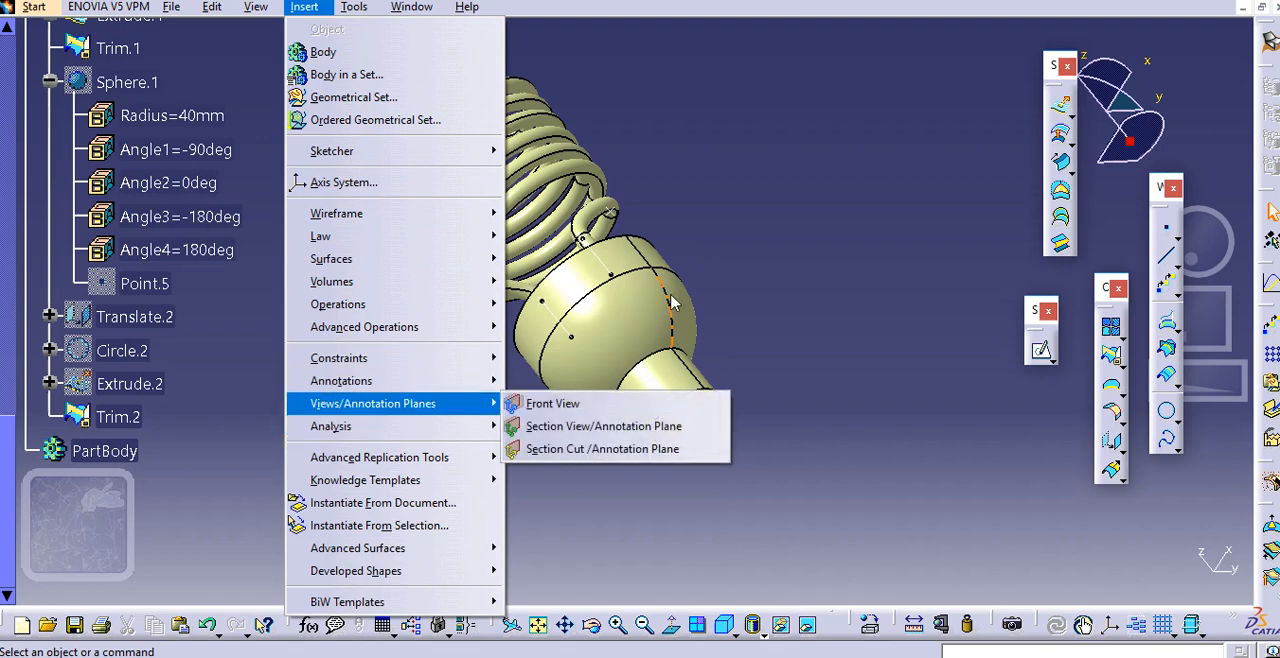
pyautogui.click(376, 152)
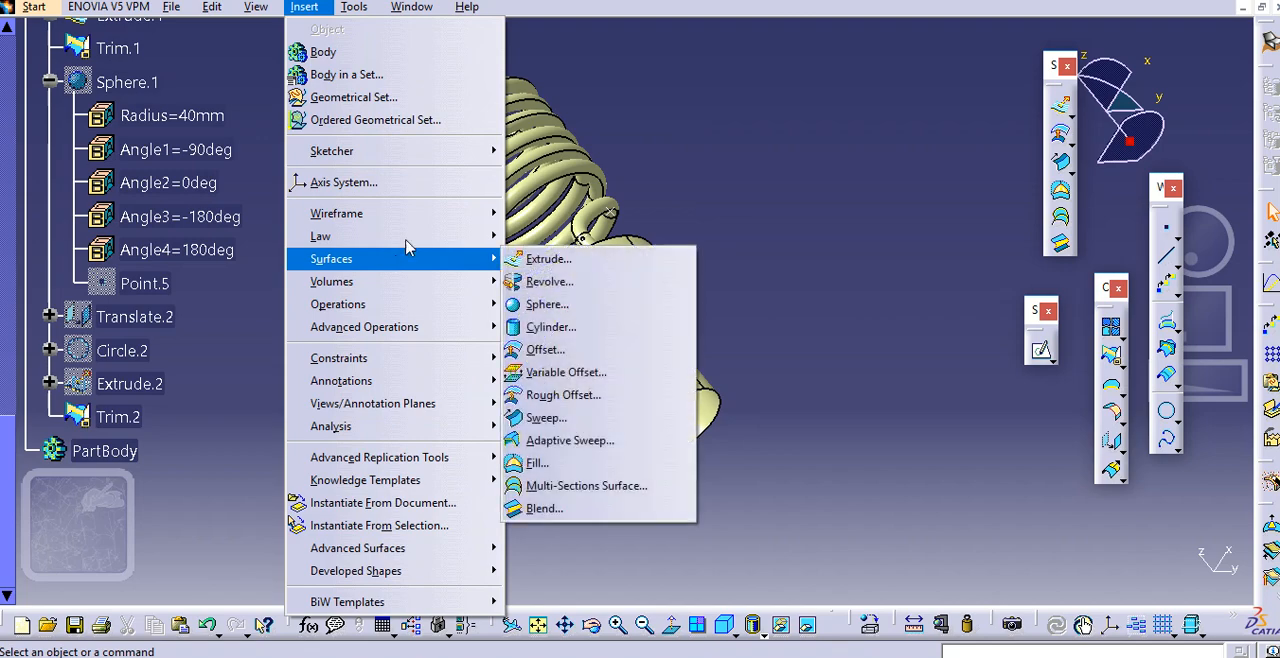
pyautogui.click(646, 138)
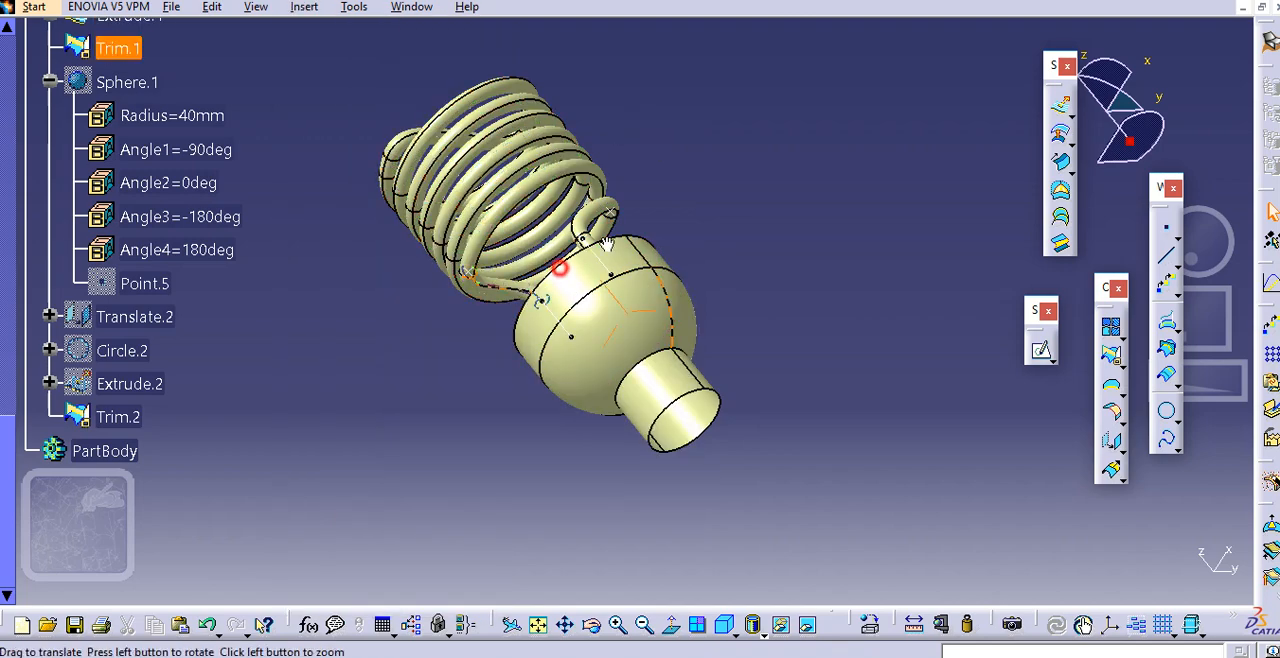
# Hide the two straight lines that run from the spiral tube's ends into the cylindrical base
pyautogui.moveTo(606, 244); pyautogui.dragTo(642, 220, button='middle')
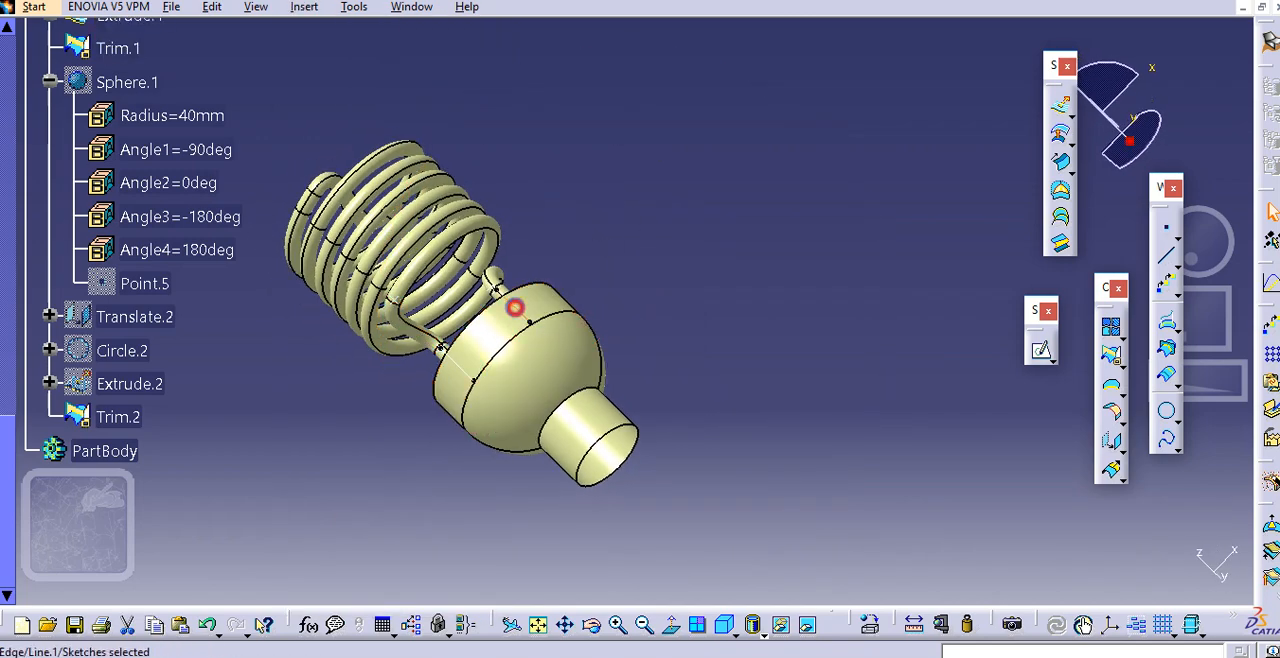
pyautogui.rightClick(518, 285)
pyautogui.click(572, 309)
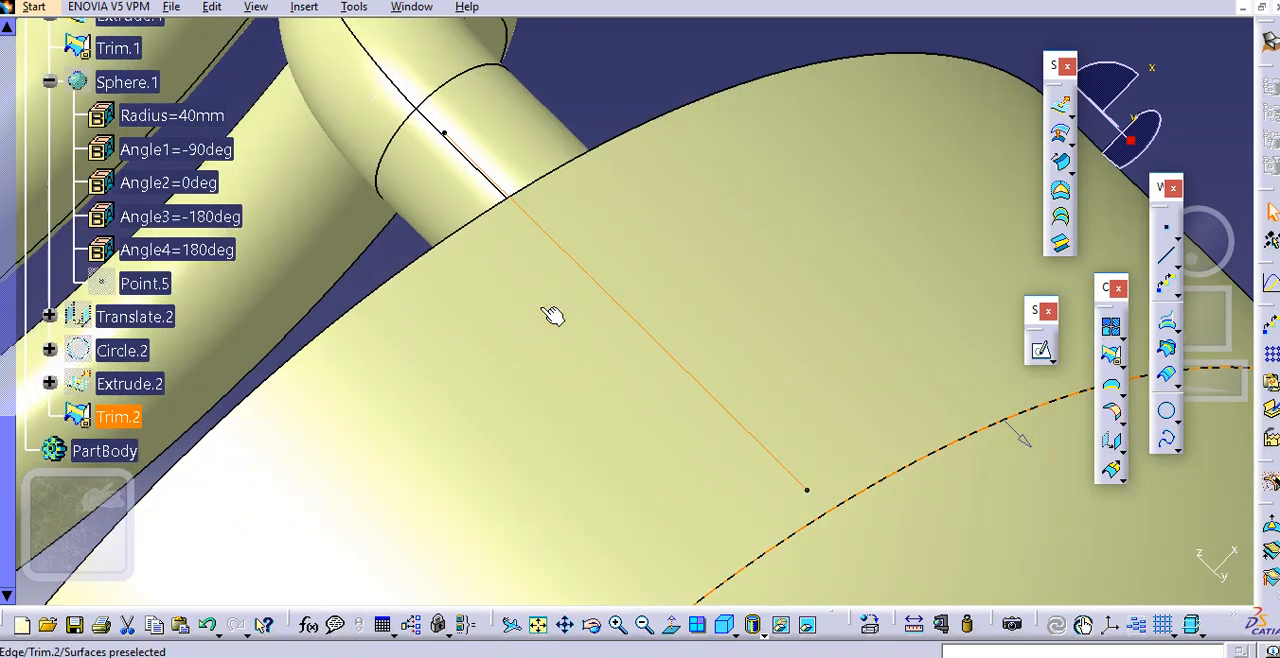
pyautogui.rightClick(577, 267)
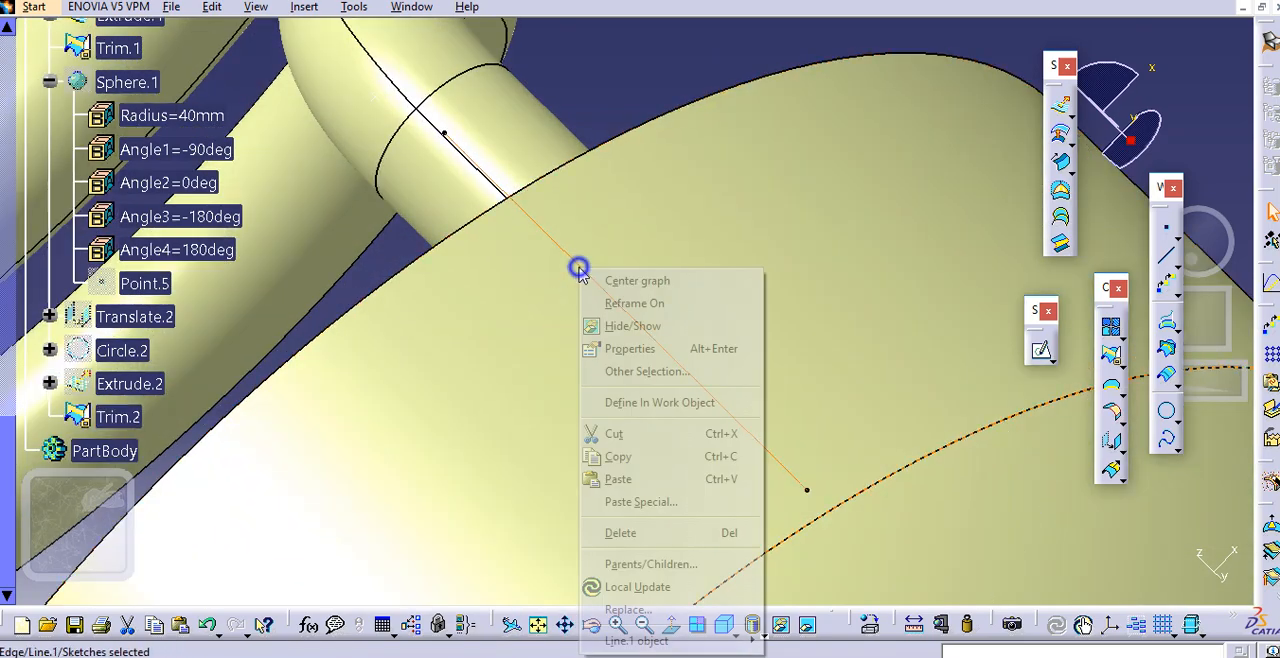
pyautogui.click(617, 330)
pyautogui.moveTo(700, 189); pyautogui.dragTo(720, 392, button='middle')
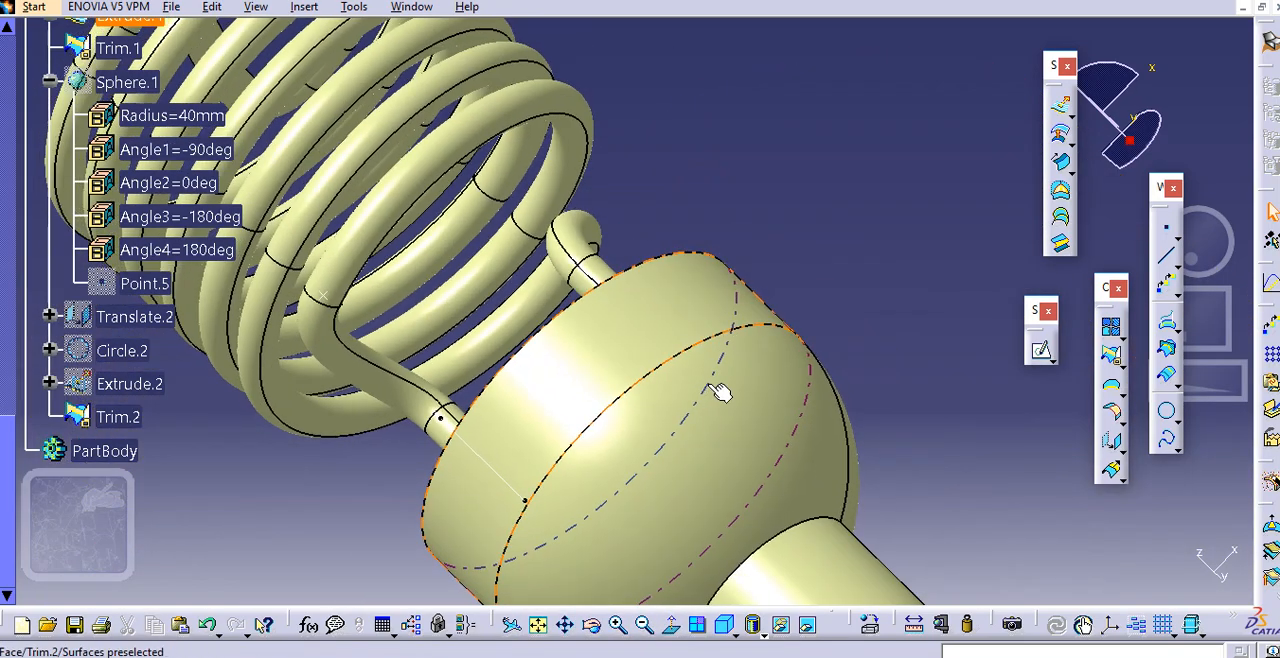
pyautogui.rightClick(487, 462)
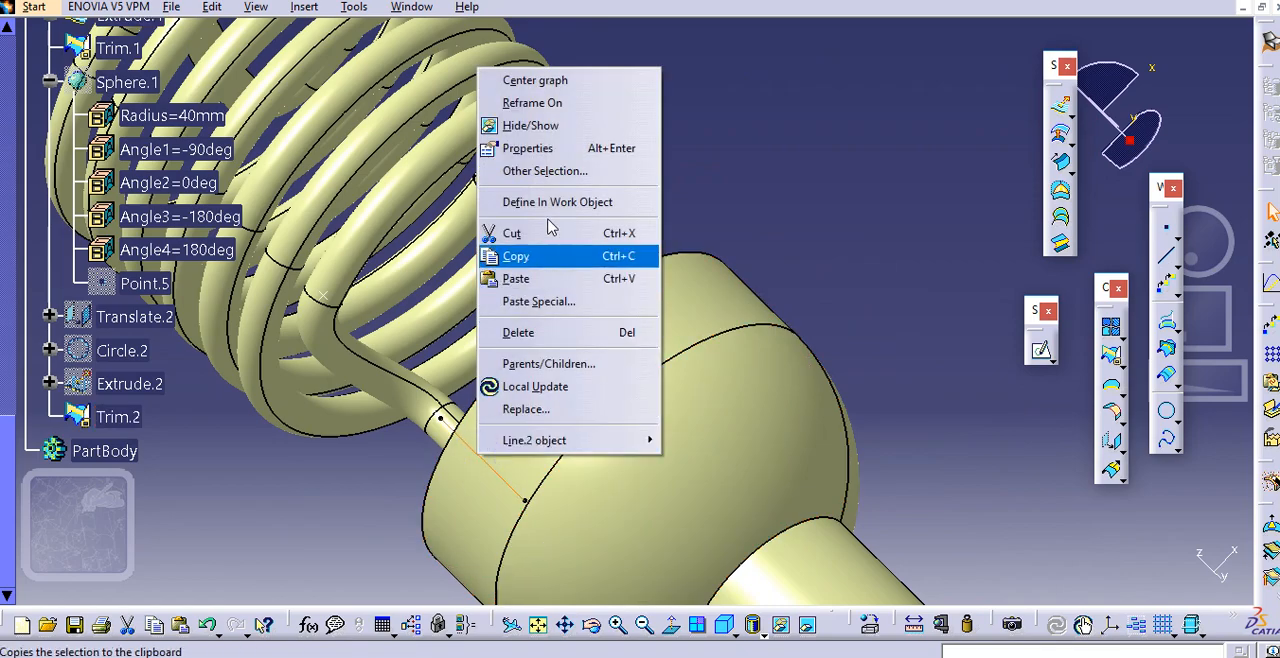
pyautogui.click(500, 126)
# Close the open end of the 20 mm-radius cylindrical cap with a fill surface bounded by its circular end edge
pyautogui.moveTo(603, 170); pyautogui.dragTo(594, 312, button='middle')
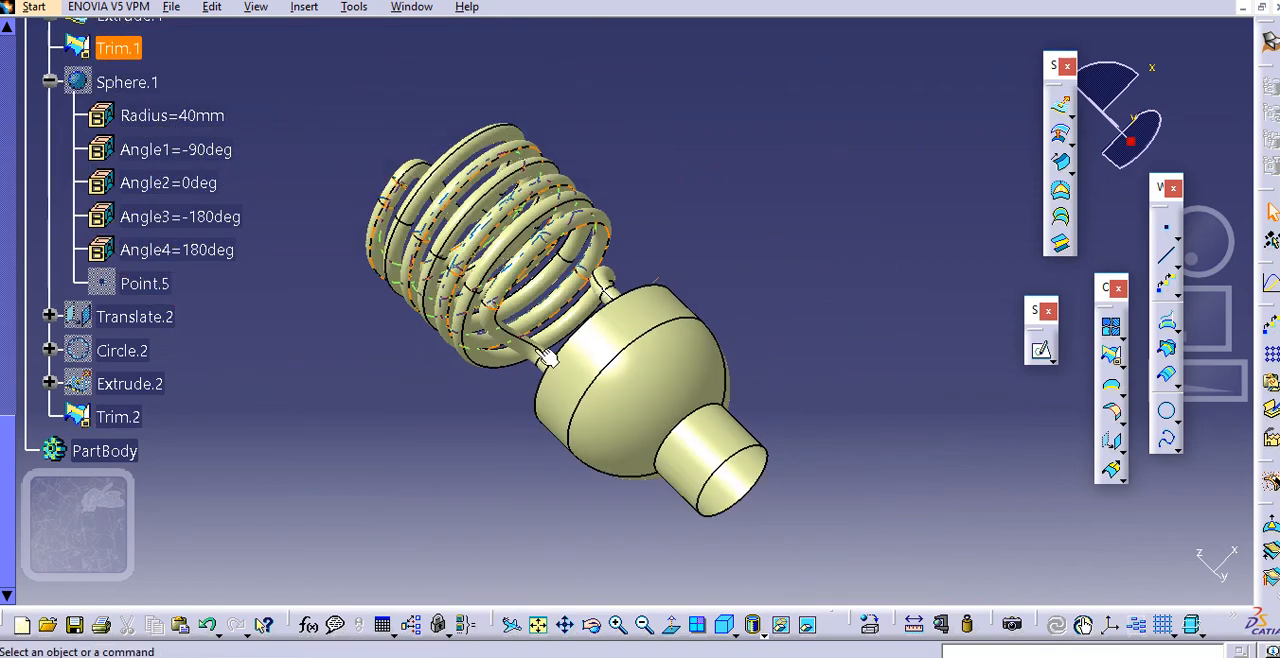
pyautogui.moveTo(512, 366); pyautogui.dragTo(775, 95, button='middle')
pyautogui.click(307, 298)
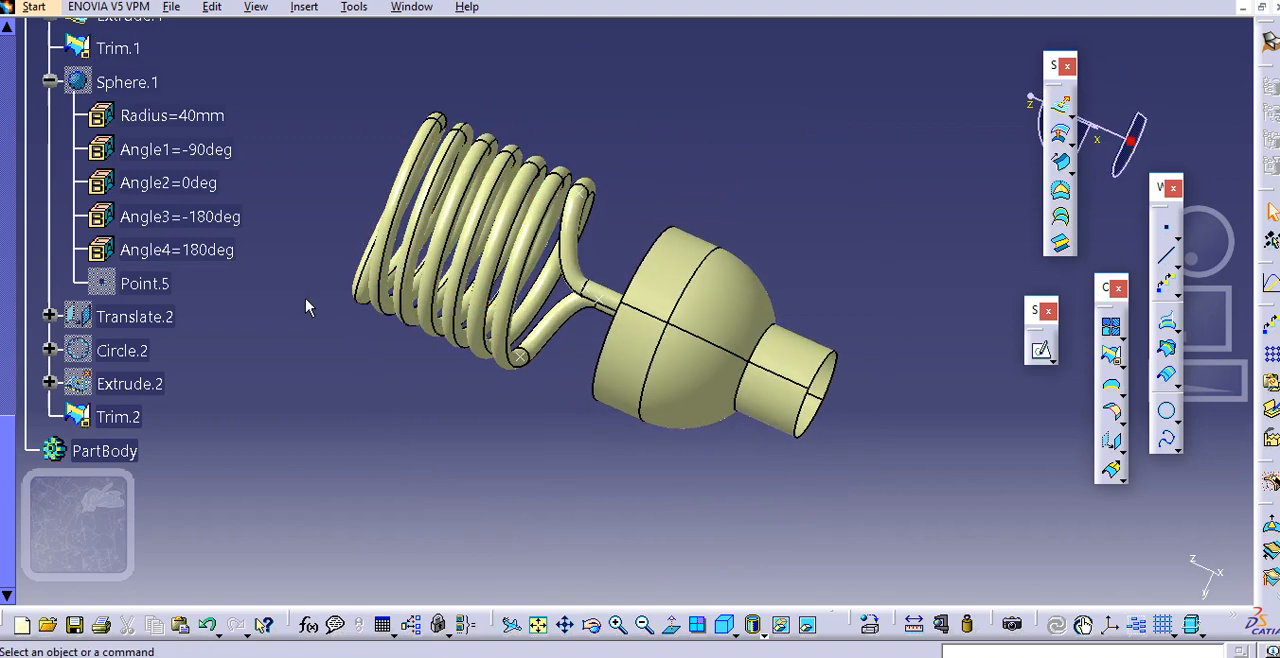
pyautogui.moveTo(352, 323); pyautogui.dragTo(703, 333, button='middle')
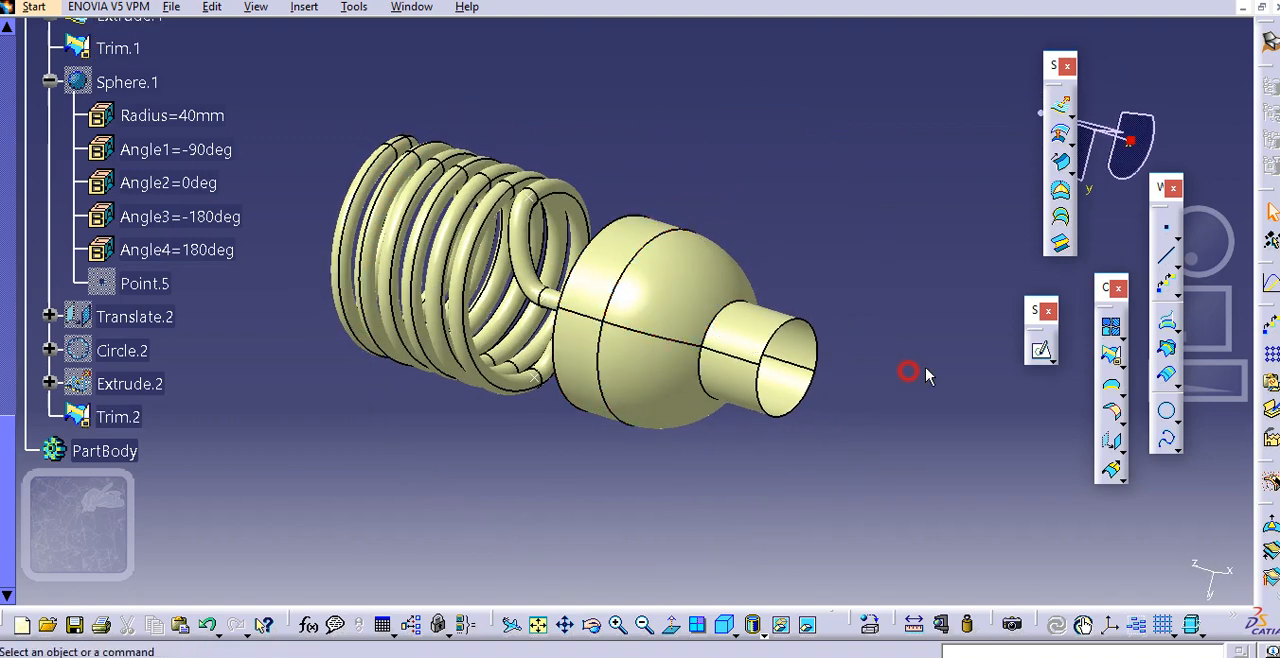
pyautogui.click(1060, 190)
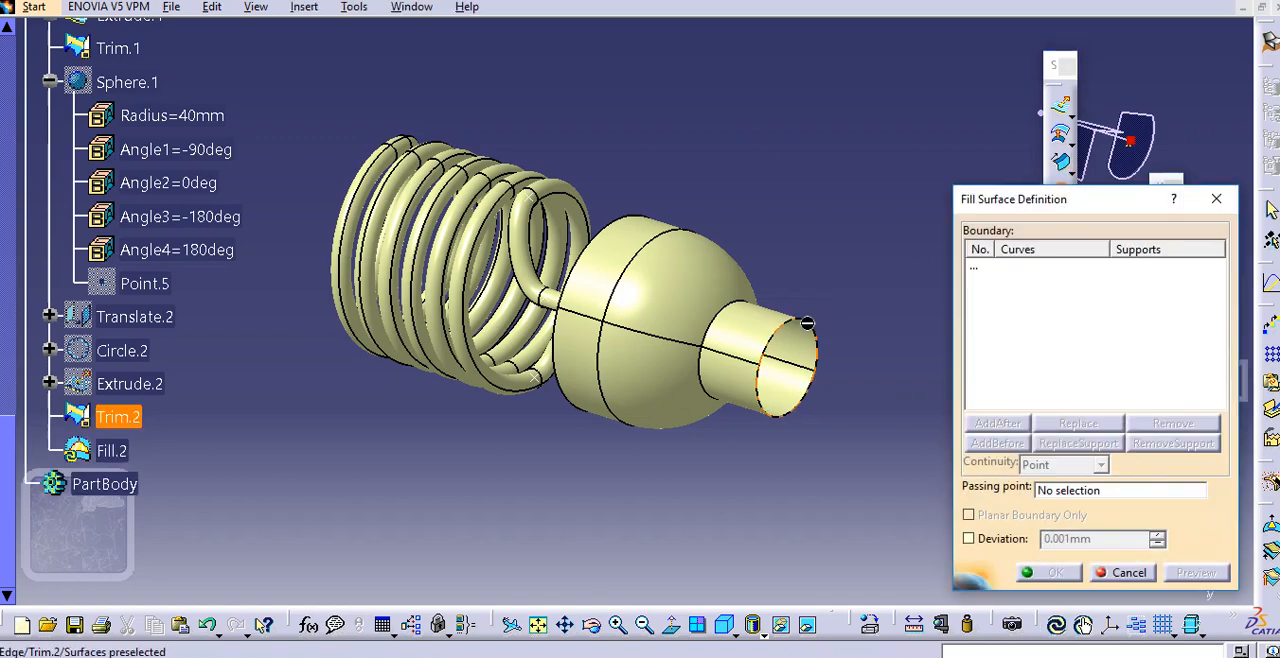
pyautogui.click(812, 330)
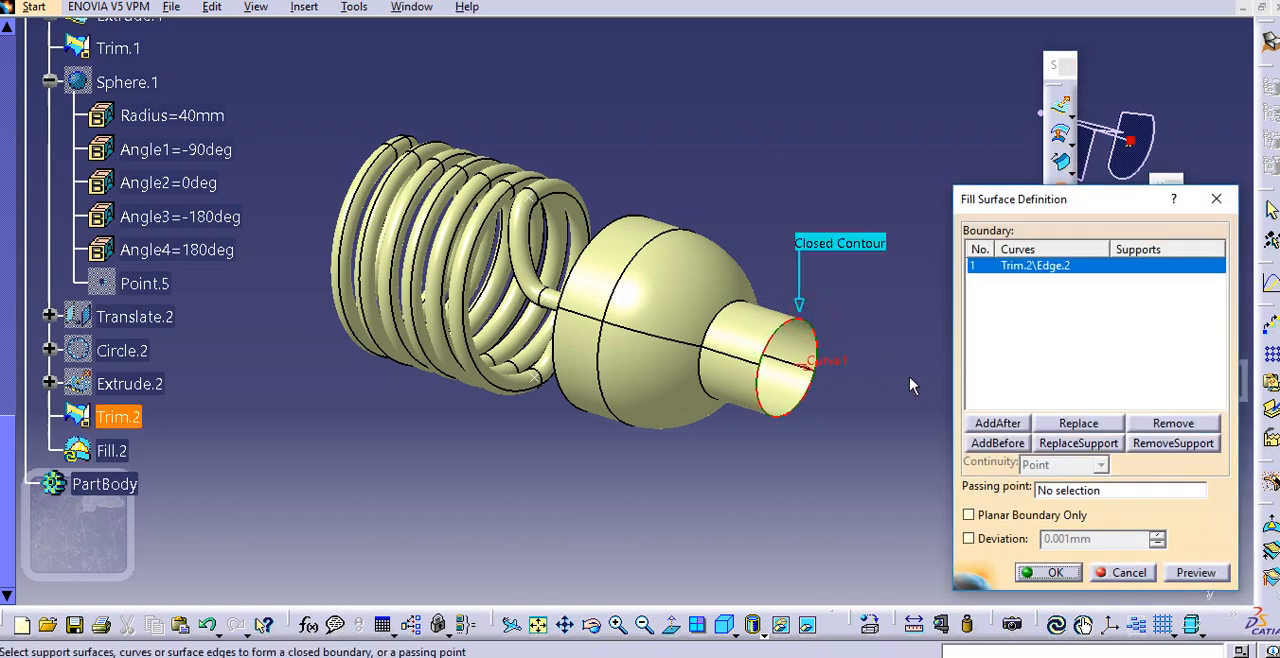
pyautogui.click(1066, 573)
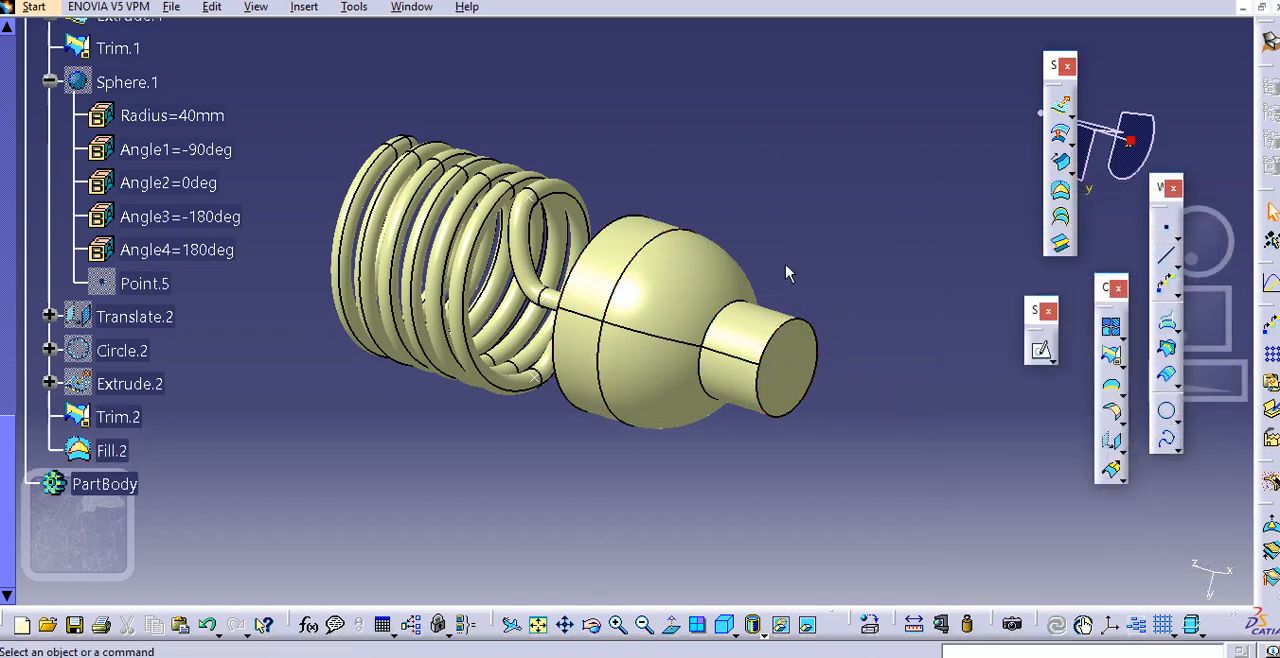
# Join the trimmed spiral tube, extruded cylindrical base, trimmed hemisphere with cap, and end fill into one surface with a 0.001 mm merging distance
pyautogui.moveTo(760, 190); pyautogui.dragTo(852, 256, button='middle')
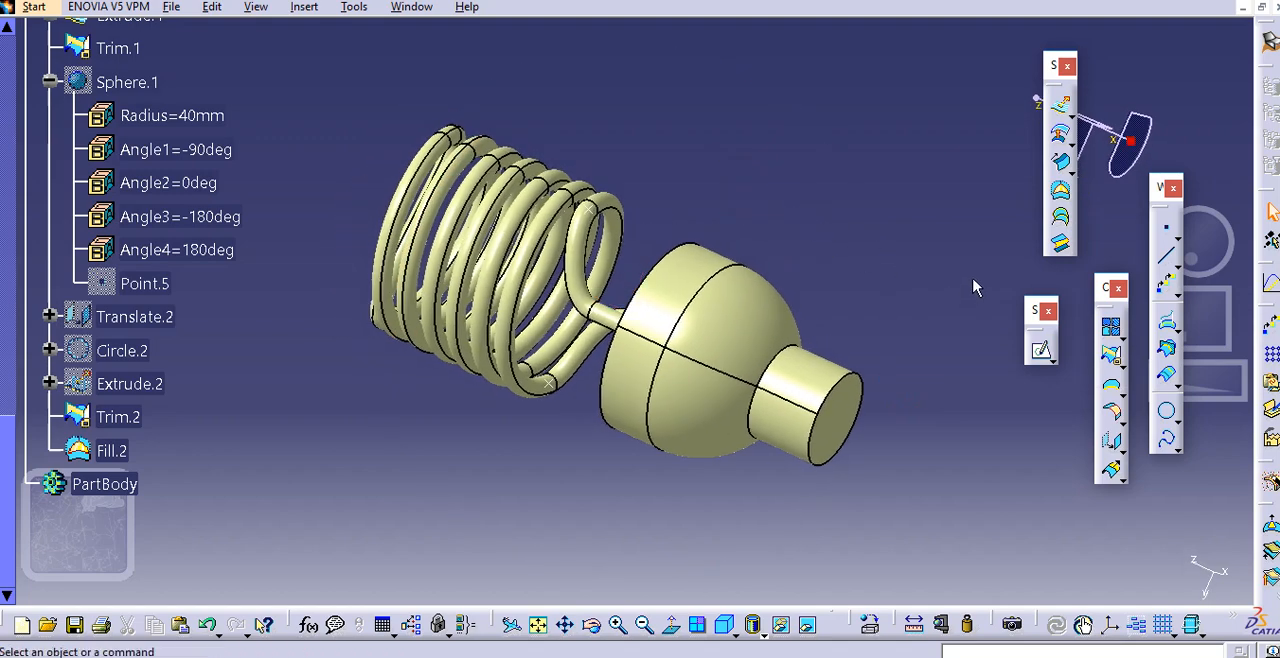
pyautogui.click(1119, 335)
pyautogui.click(1112, 328)
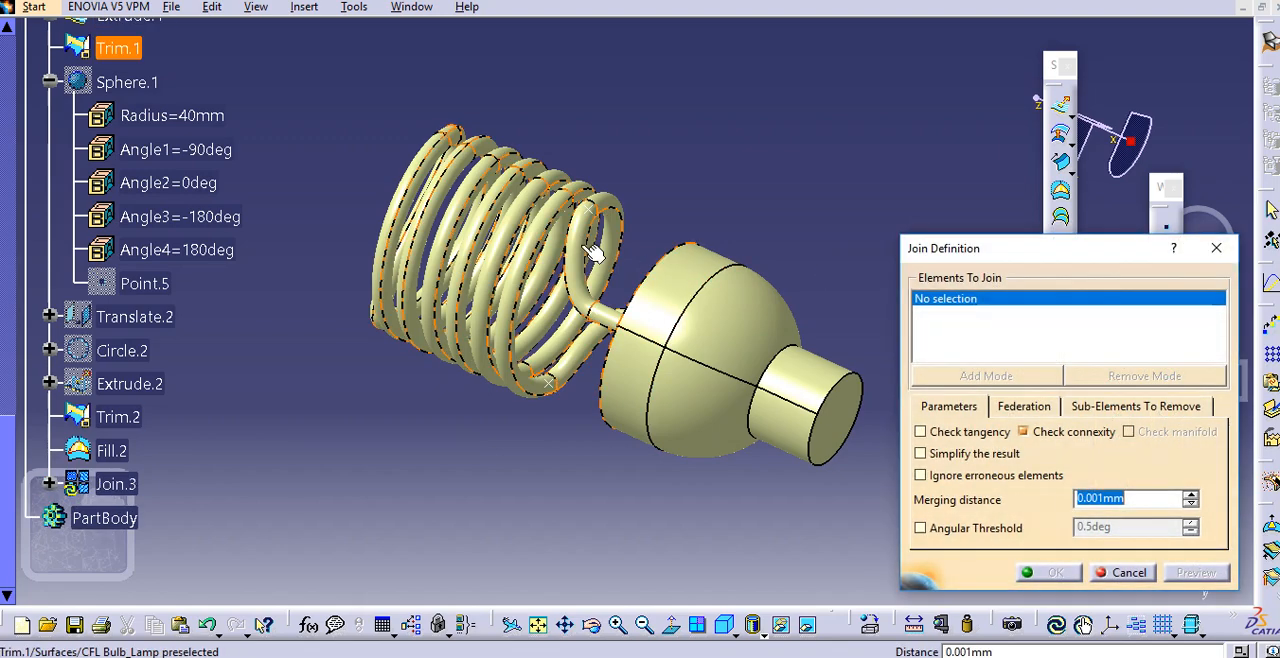
pyautogui.click(588, 252)
pyautogui.click(694, 278)
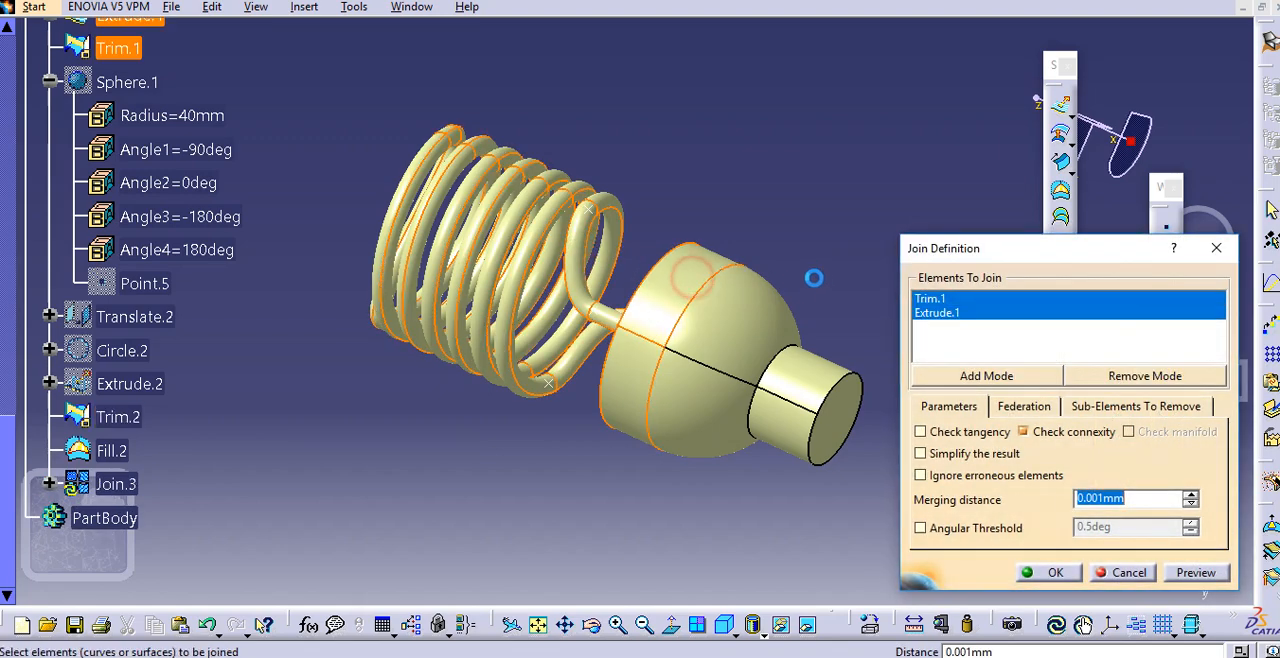
pyautogui.moveTo(818, 277); pyautogui.dragTo(752, 262, button='middle')
pyautogui.click(704, 296)
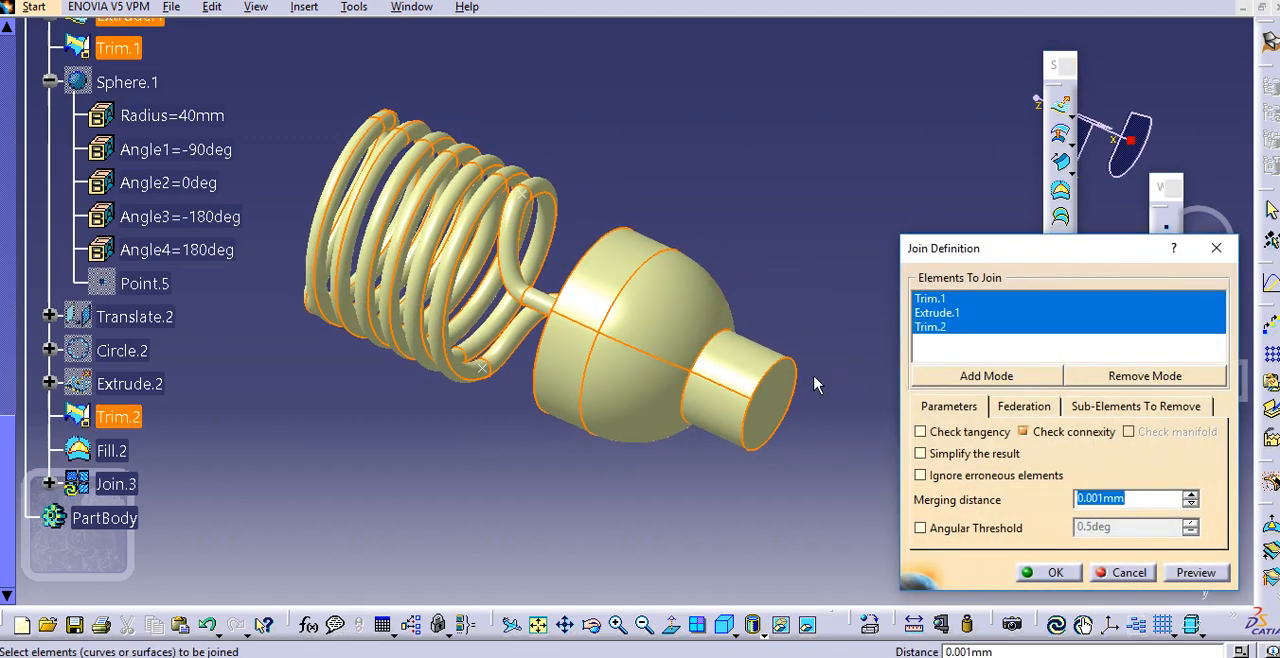
pyautogui.click(792, 392)
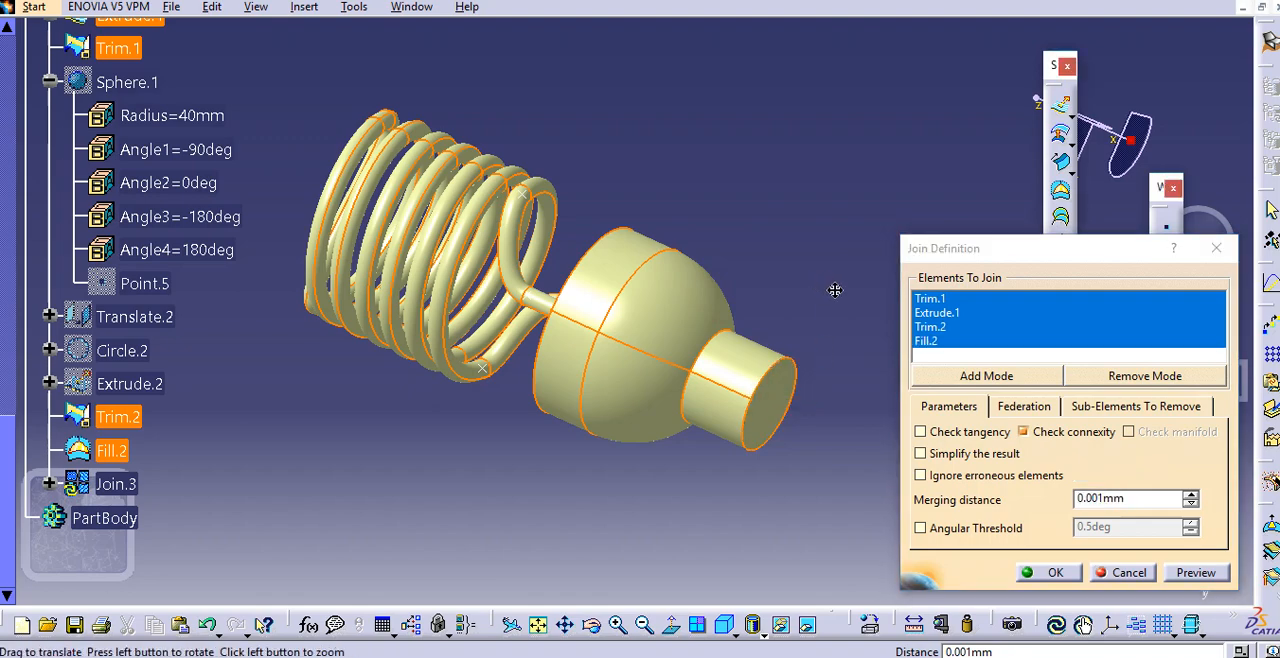
pyautogui.moveTo(834, 289); pyautogui.dragTo(852, 297, button='middle')
pyautogui.click(1047, 572)
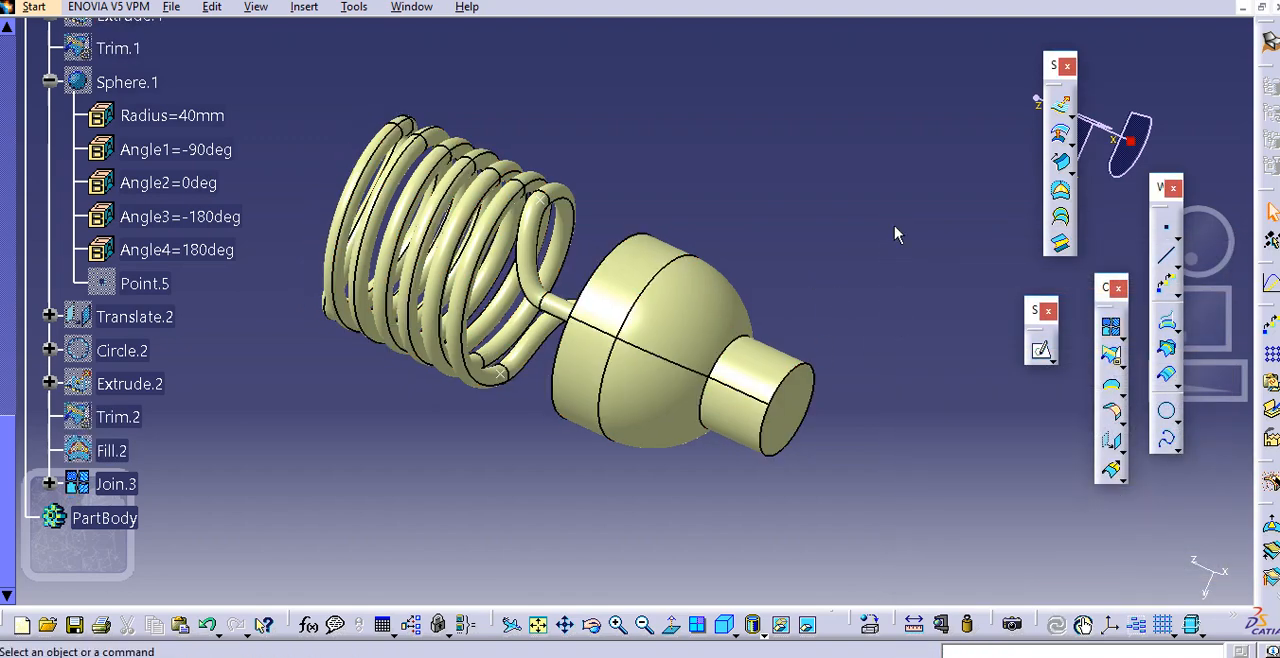
# Switch the lamp part to the Part Design workbench
pyautogui.moveTo(722, 217); pyautogui.dragTo(725, 260, button='middle')
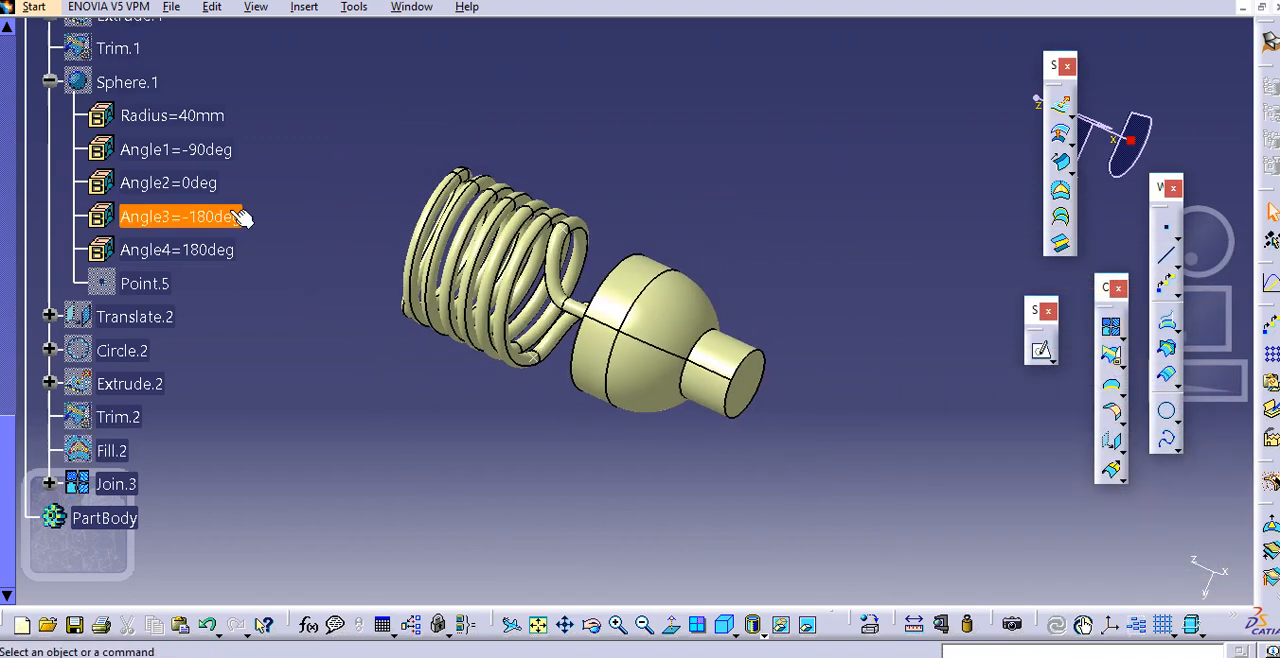
pyautogui.moveTo(469, 271); pyautogui.dragTo(624, 359, button='middle')
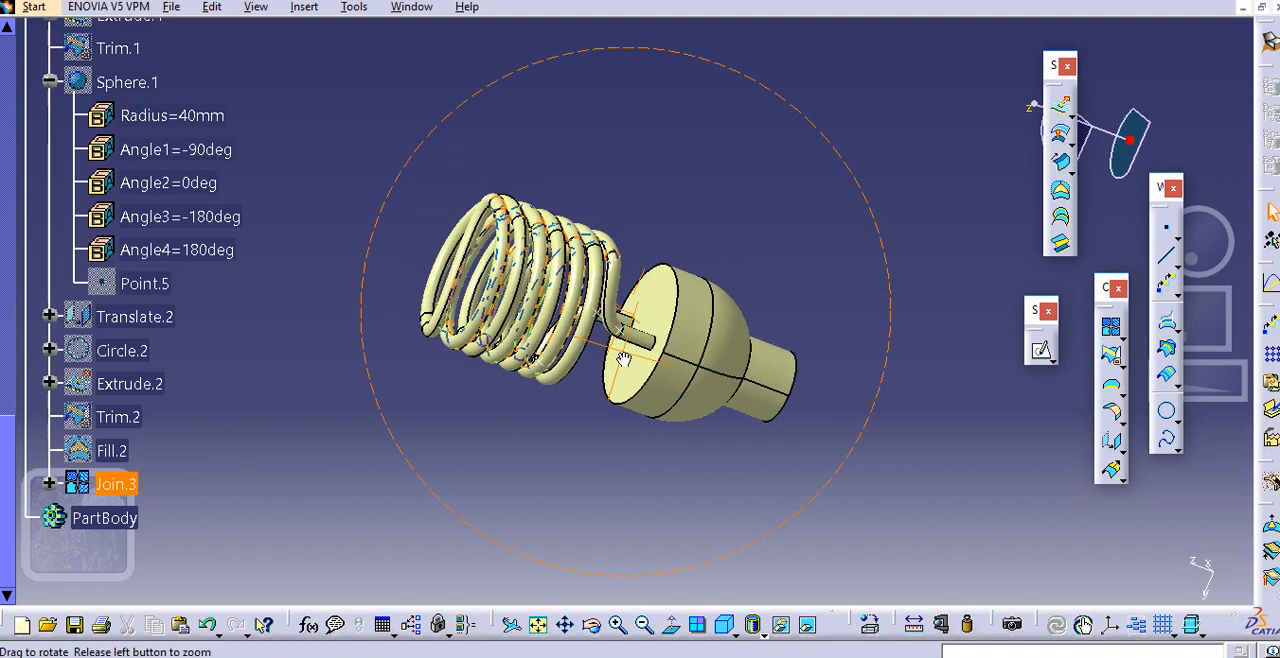
pyautogui.scroll(3, 224, 285)
pyautogui.scroll(3, 224, 285)
pyautogui.click(33, 7)
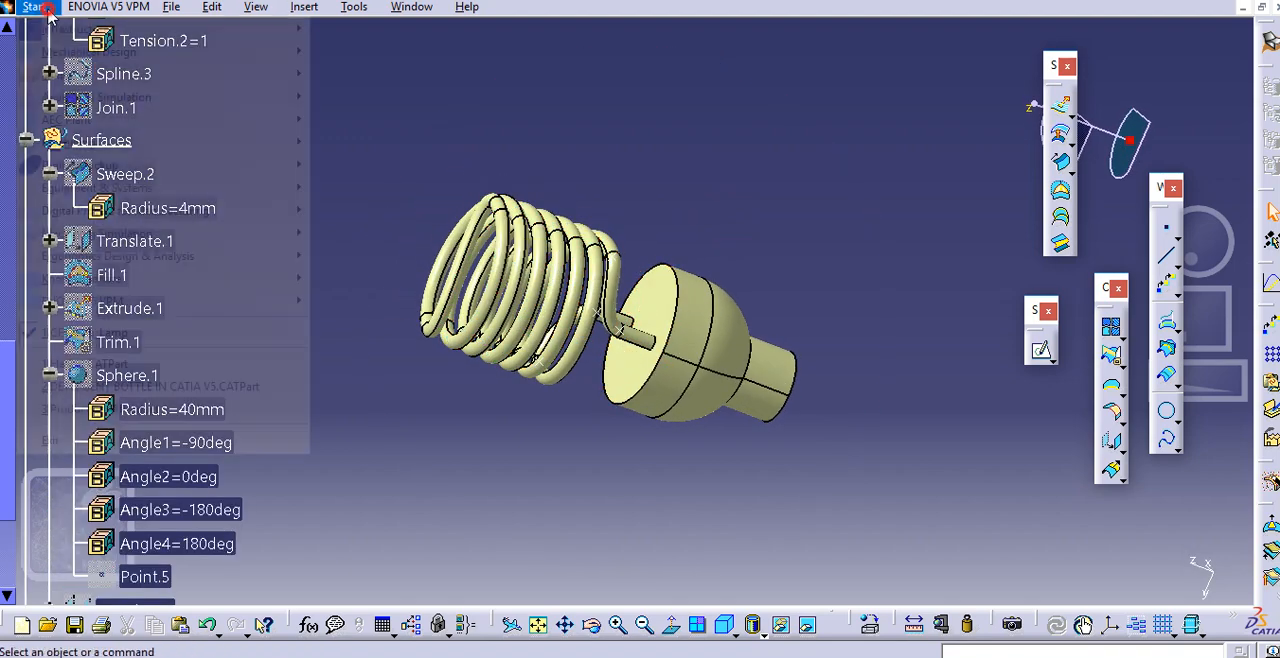
pyautogui.moveTo(68, 53)
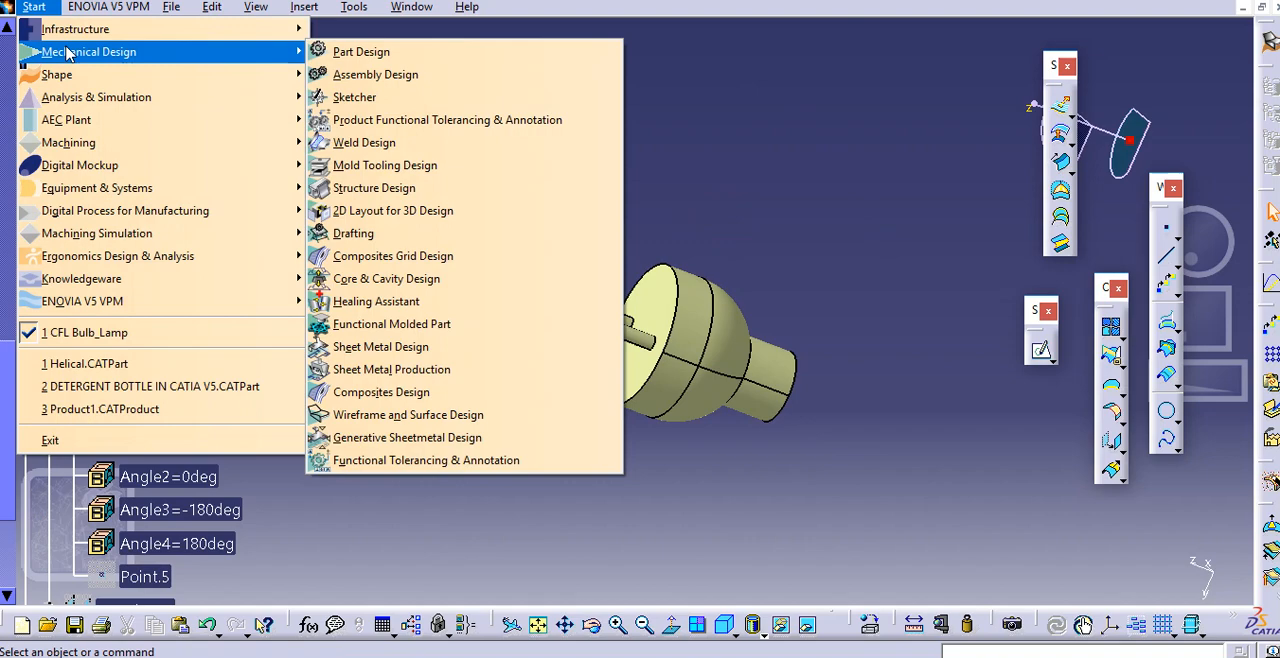
pyautogui.click(352, 51)
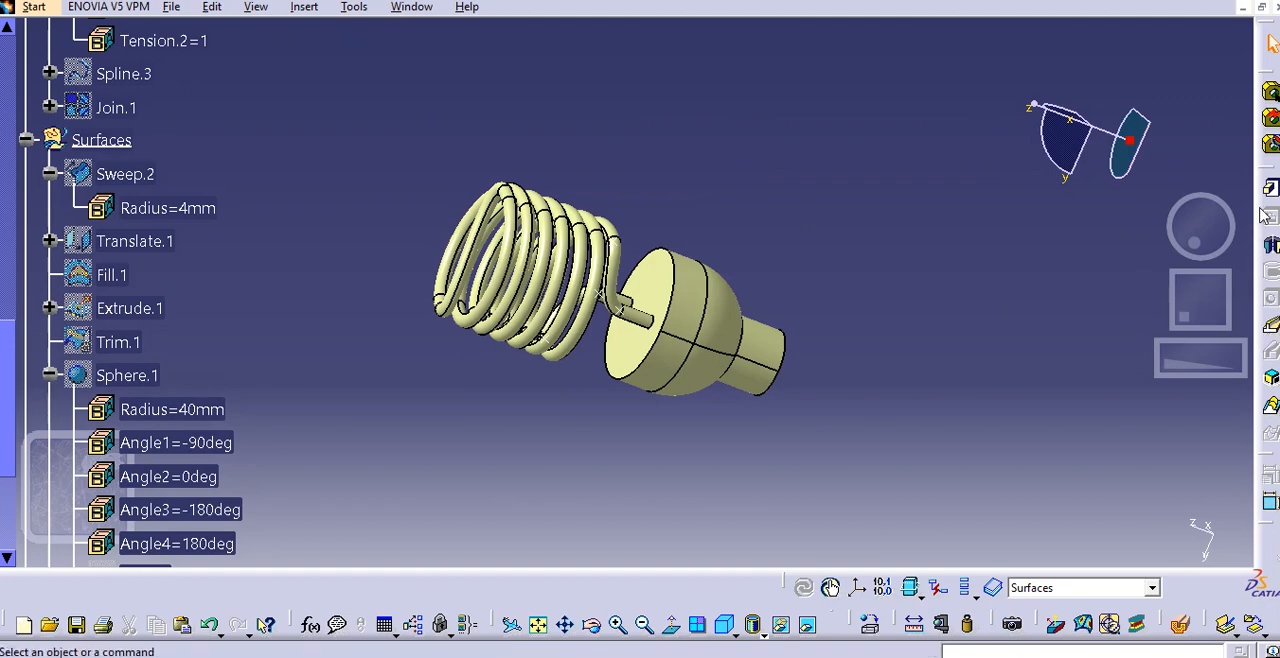
# Undock the sketch-based, constraint and dress-up feature tool sets and float them over the model area
pyautogui.moveTo(1264, 166); pyautogui.dragTo(1188, 162)
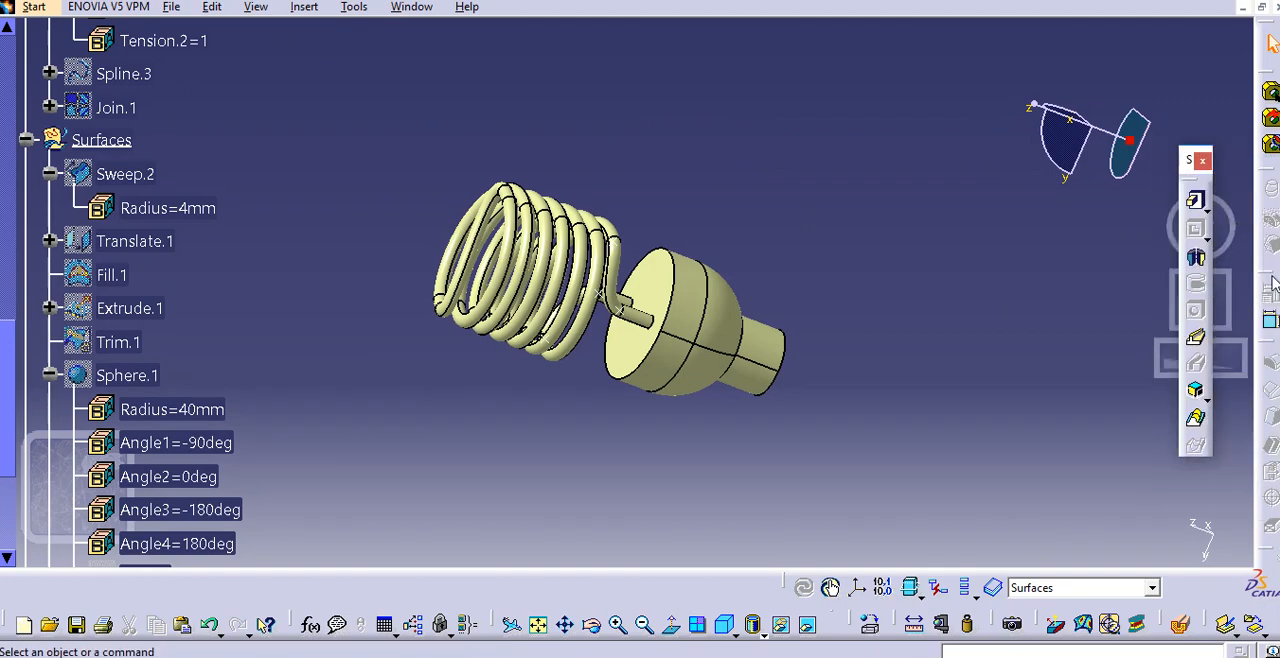
pyautogui.moveTo(1270, 273); pyautogui.dragTo(1138, 233)
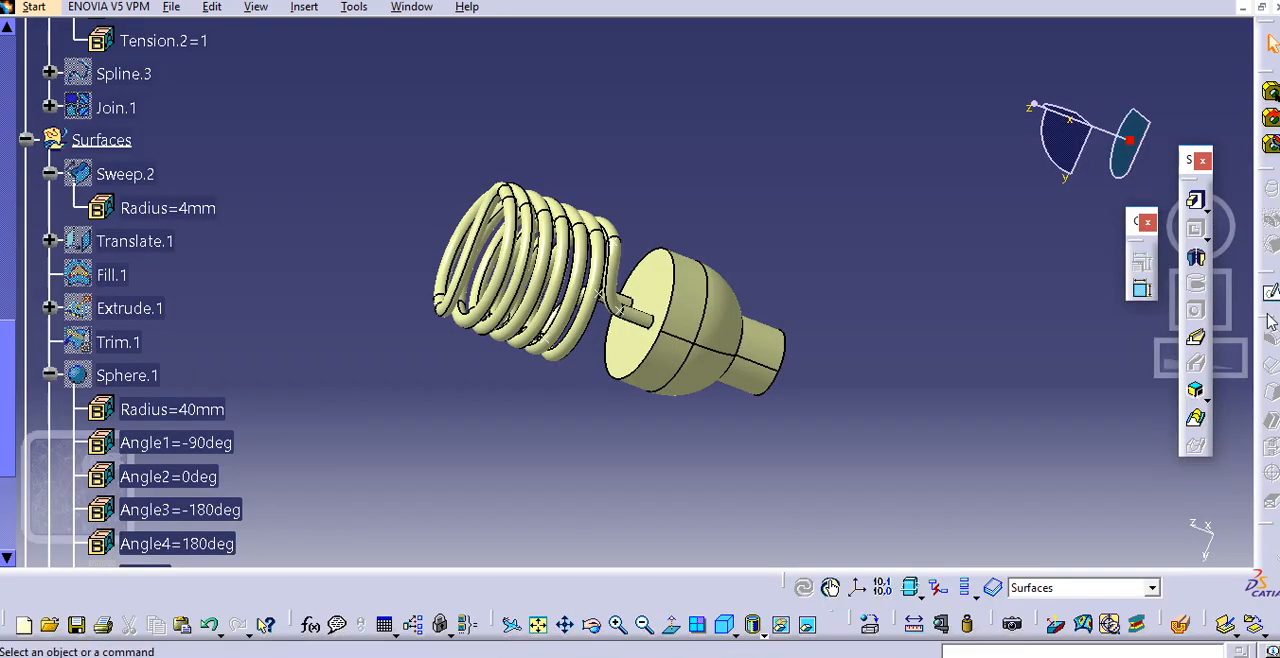
pyautogui.moveTo(1267, 315); pyautogui.dragTo(1135, 286)
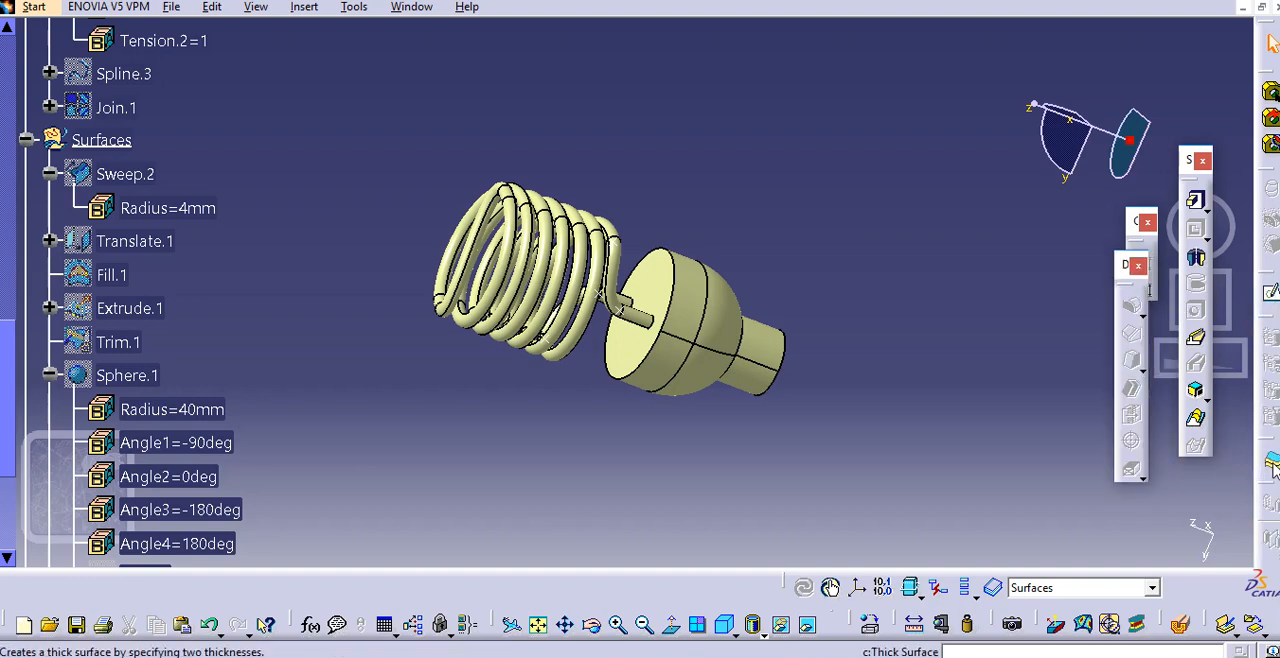
# Thicken the joined lamp surface with a 1 mm first offset and 0 mm second offset, reversing the direction inward
pyautogui.click(781, 371)
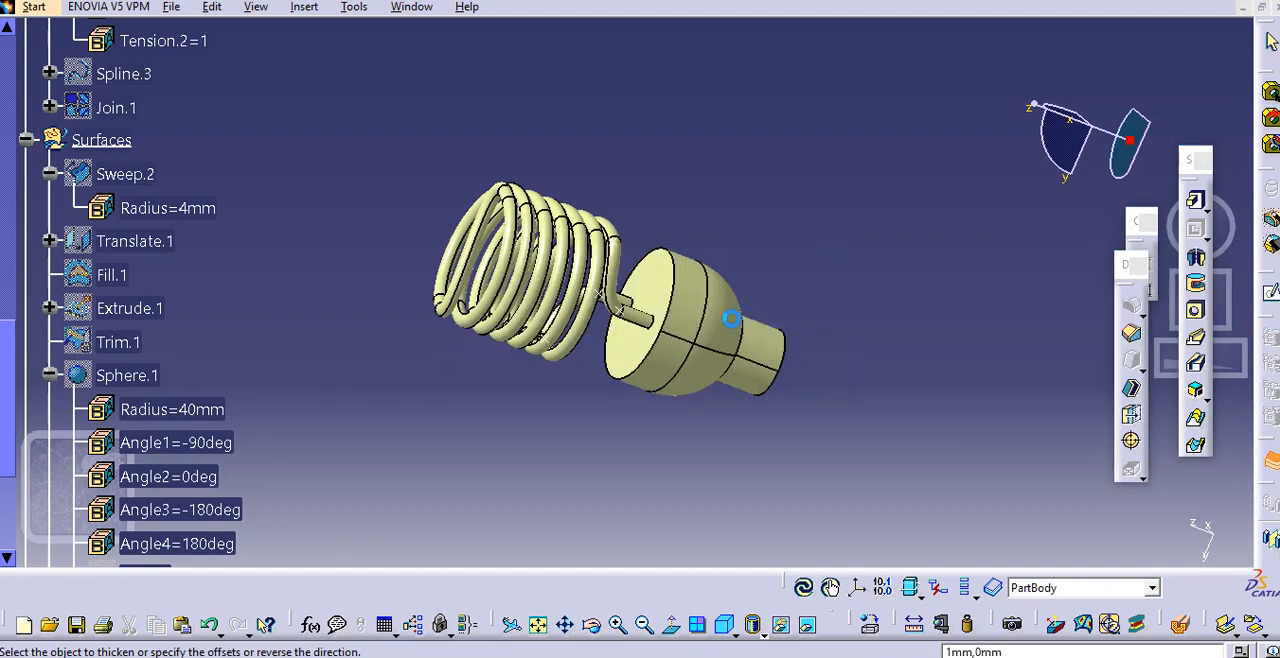
pyautogui.moveTo(822, 262); pyautogui.dragTo(718, 281, button='middle')
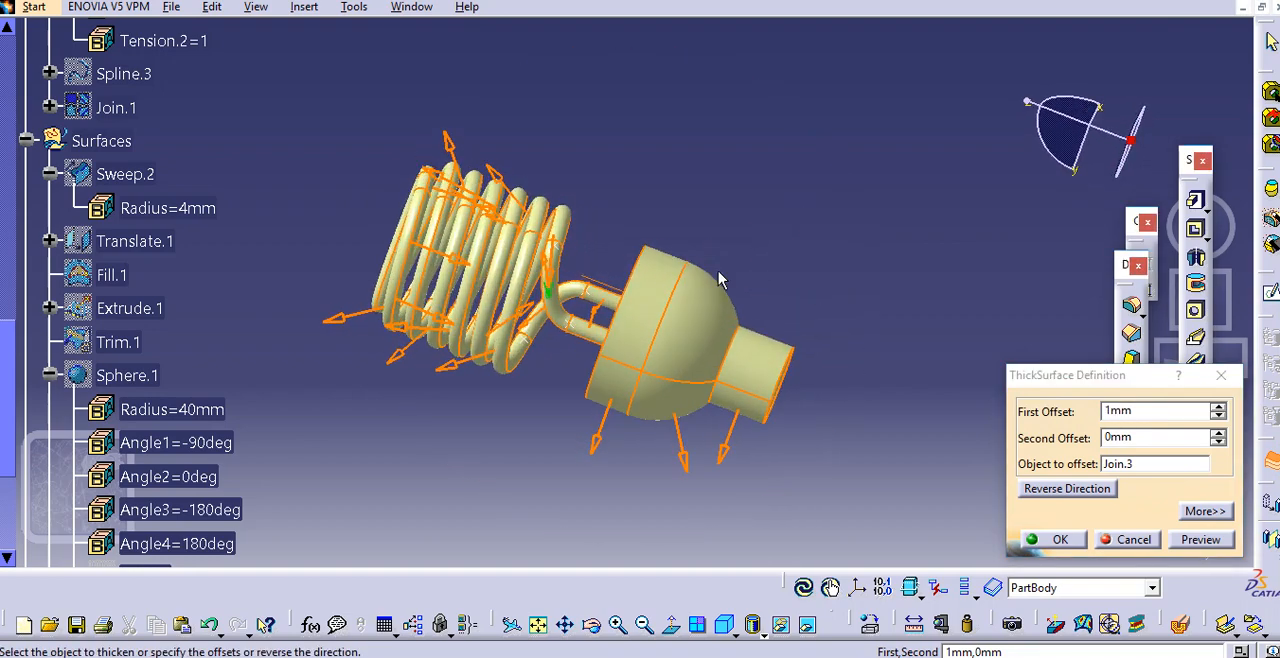
pyautogui.click(684, 472)
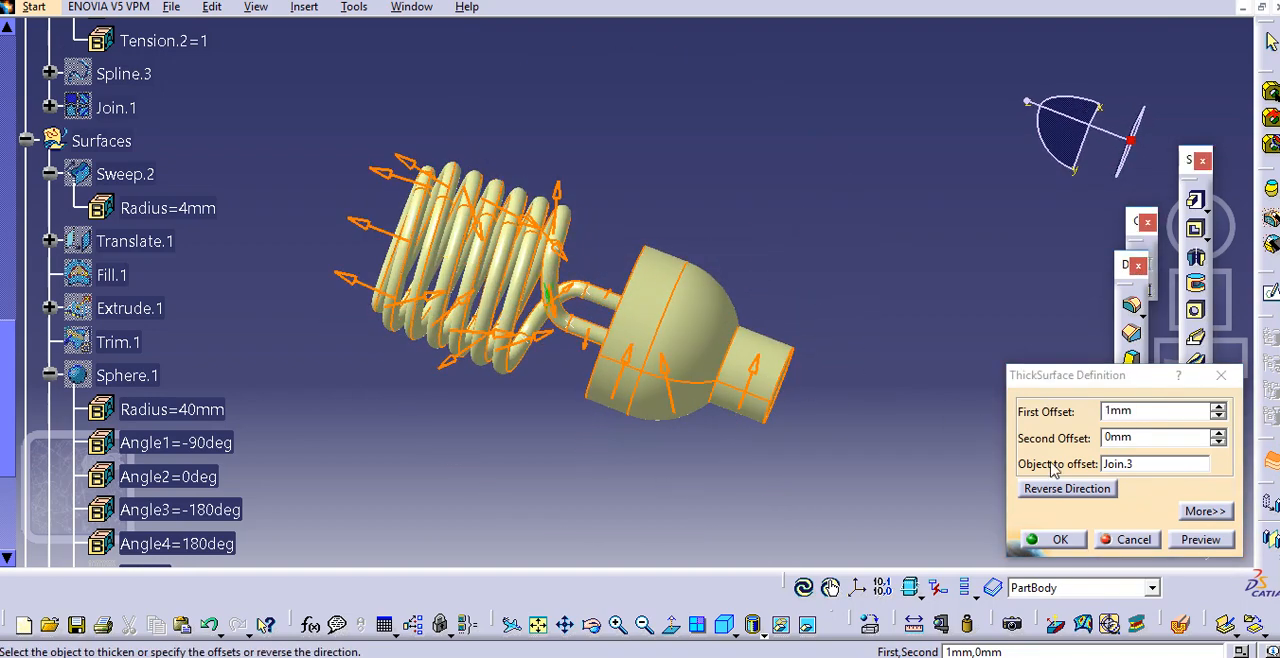
pyautogui.click(1196, 539)
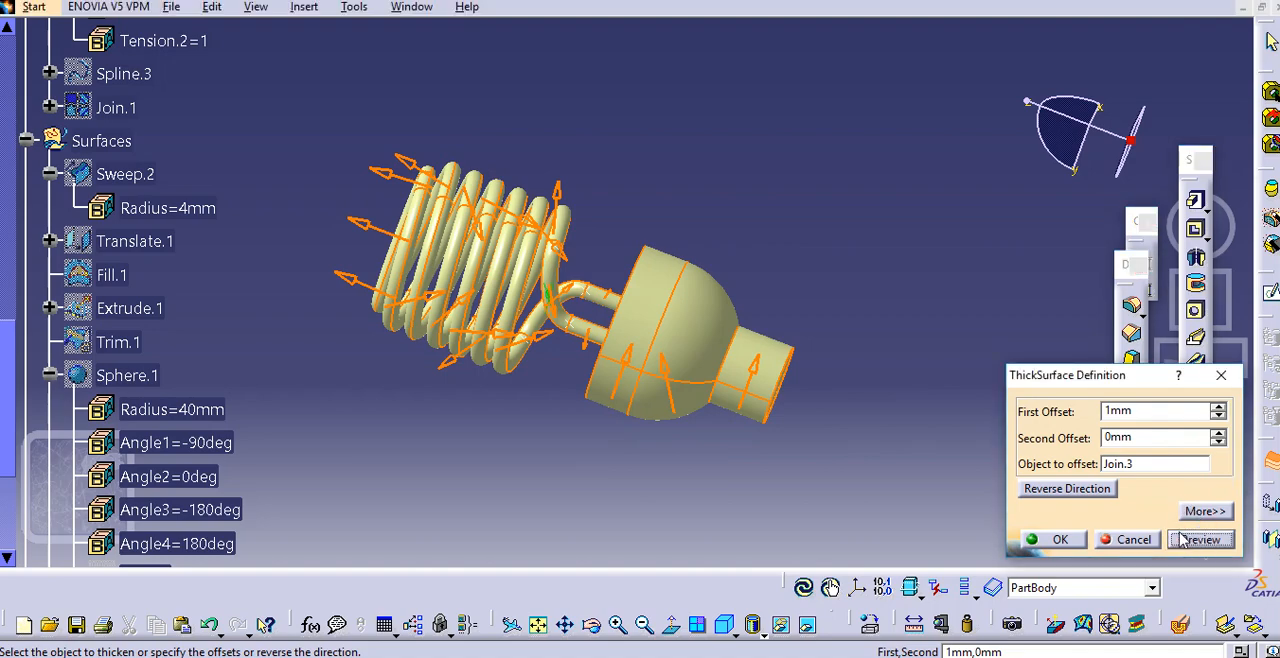
pyautogui.click(1064, 541)
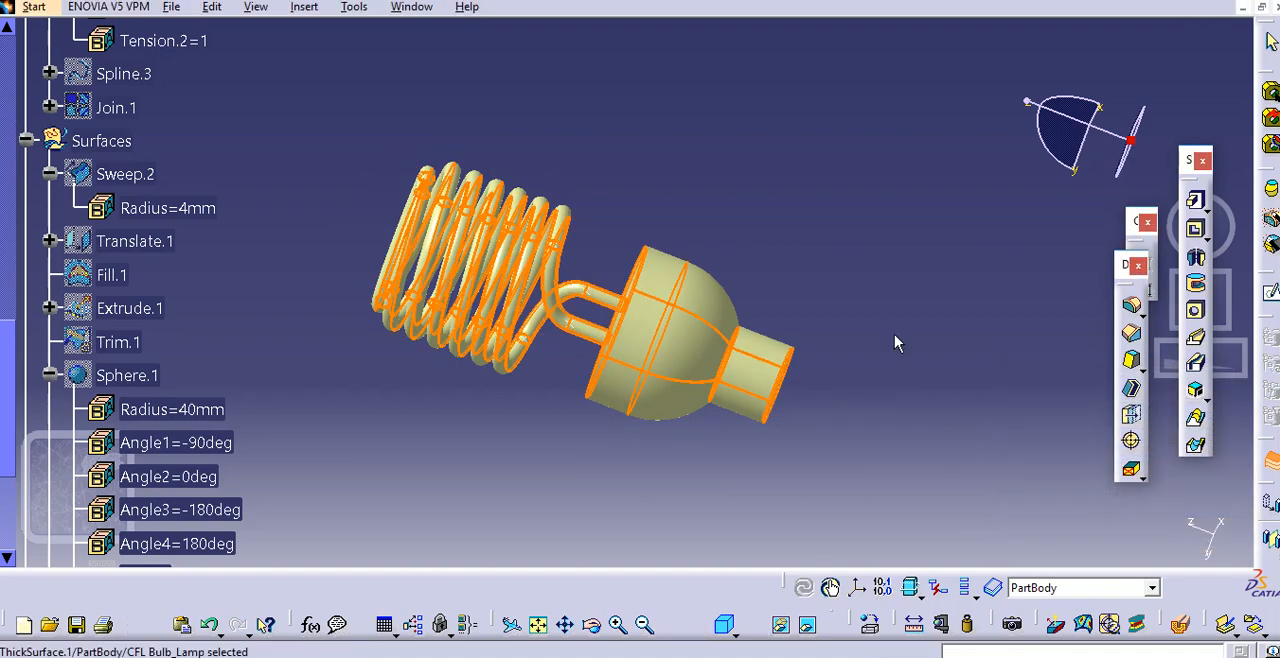
# Hide the thickened lamp solid and the joined lamp surface Join.3
pyautogui.click(872, 300)
pyautogui.click(676, 318)
pyautogui.rightClick(676, 318)
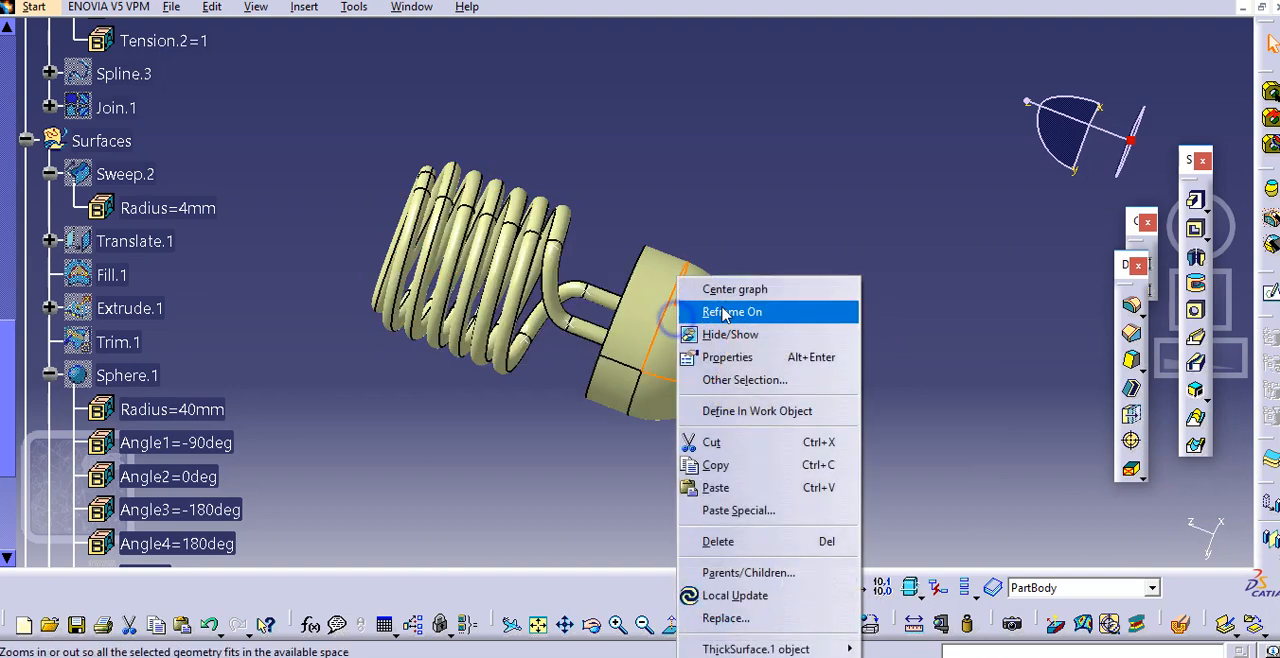
pyautogui.click(726, 332)
pyautogui.moveTo(846, 254); pyautogui.dragTo(806, 208, button='middle')
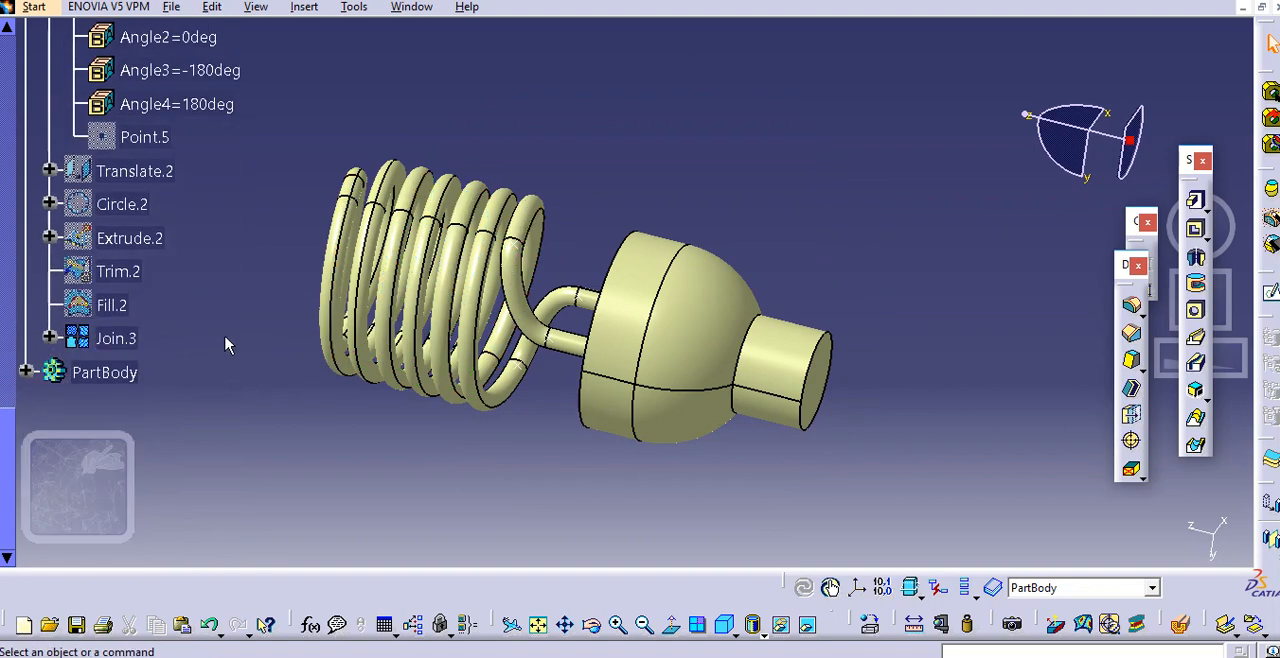
pyautogui.rightClick(108, 337)
pyautogui.click(150, 334)
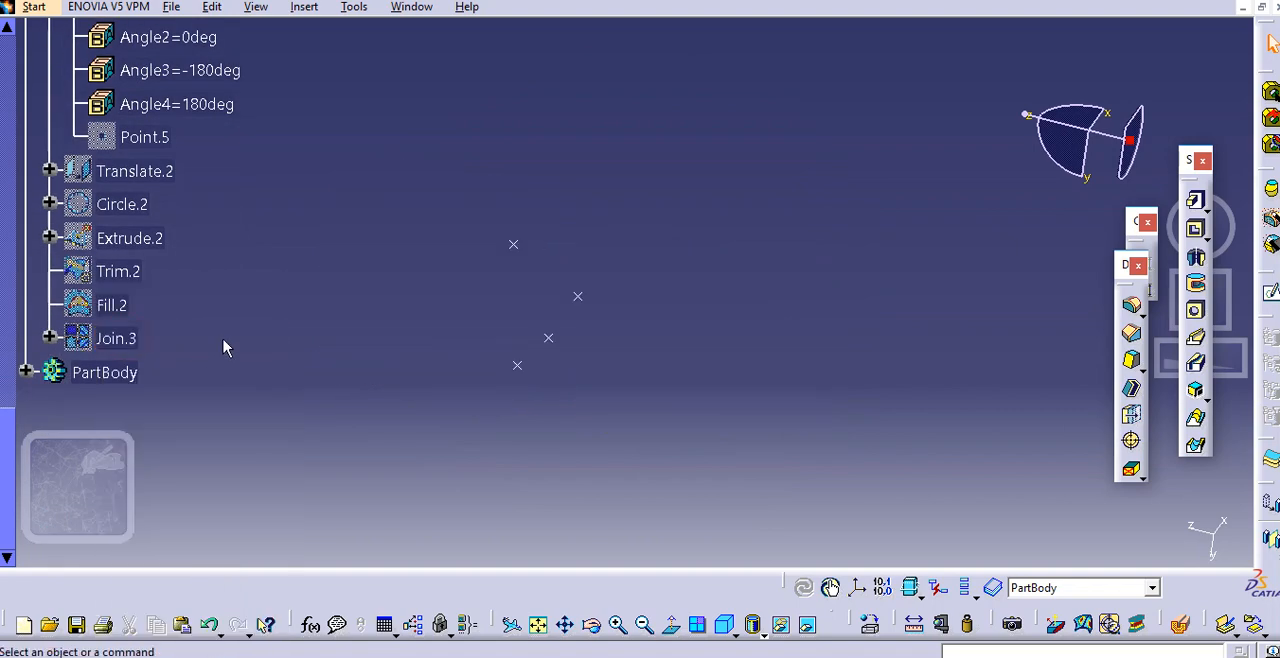
# Show the thickened lamp solid ThickSurface.1 in PartBody again
pyautogui.scroll(1, 223, 348)
pyautogui.scroll(-3, 223, 350)
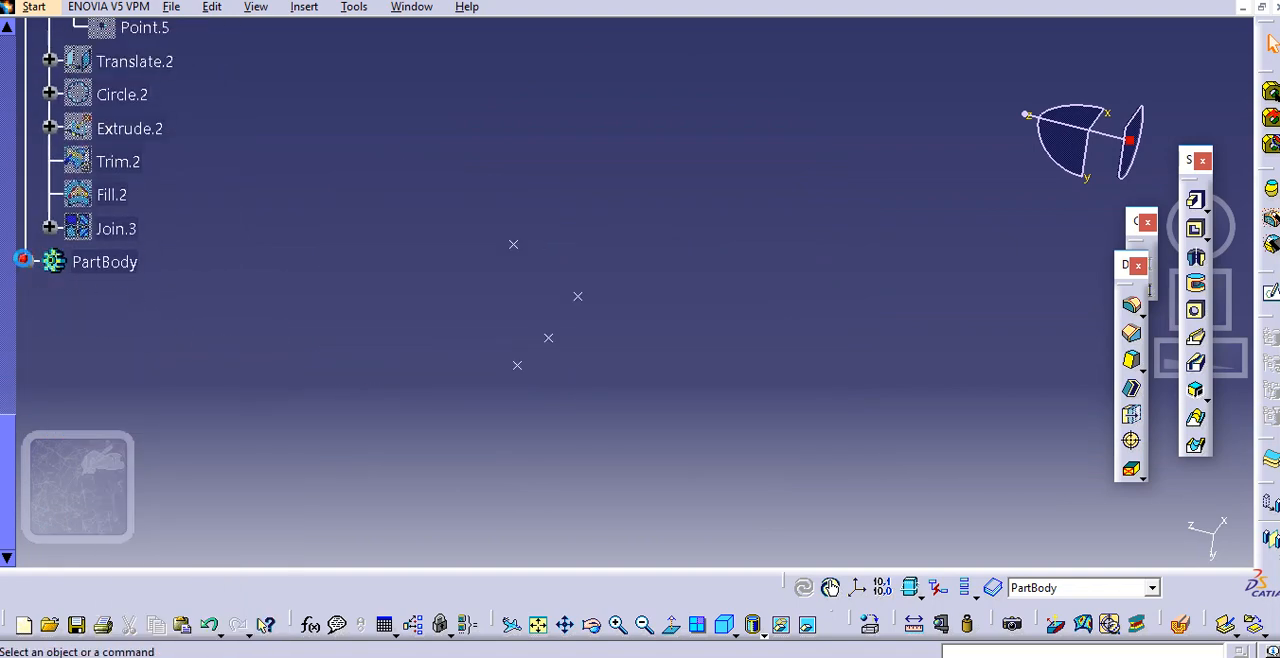
pyautogui.click(23, 259)
pyautogui.rightClick(128, 305)
pyautogui.click(200, 332)
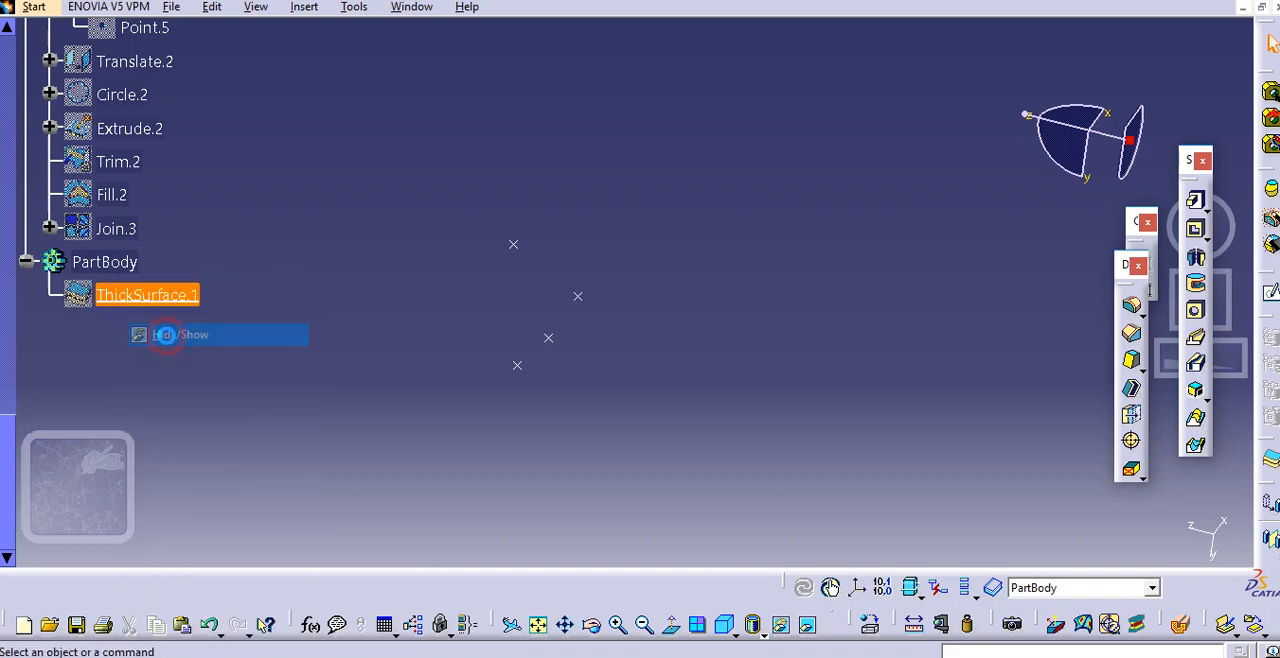
pyautogui.moveTo(366, 337); pyautogui.dragTo(470, 328, button='middle')
pyautogui.click(331, 323)
pyautogui.moveTo(327, 298); pyautogui.dragTo(450, 207, button='middle')
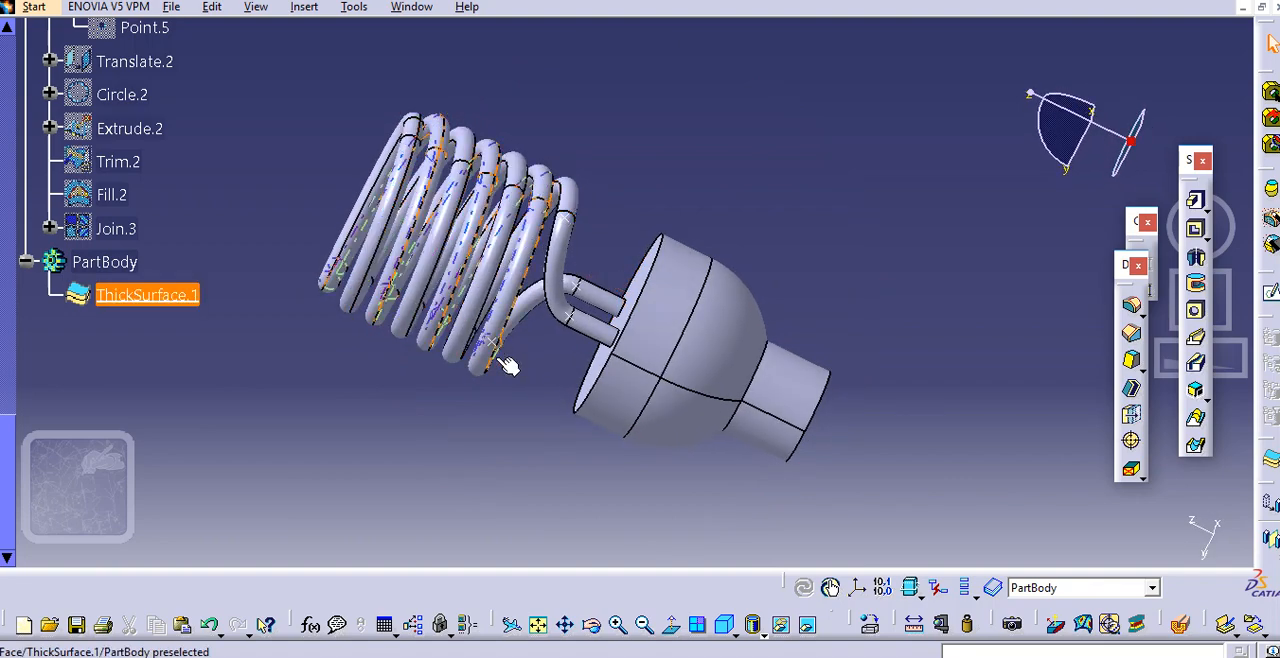
pyautogui.moveTo(684, 232); pyautogui.dragTo(629, 217, button='middle')
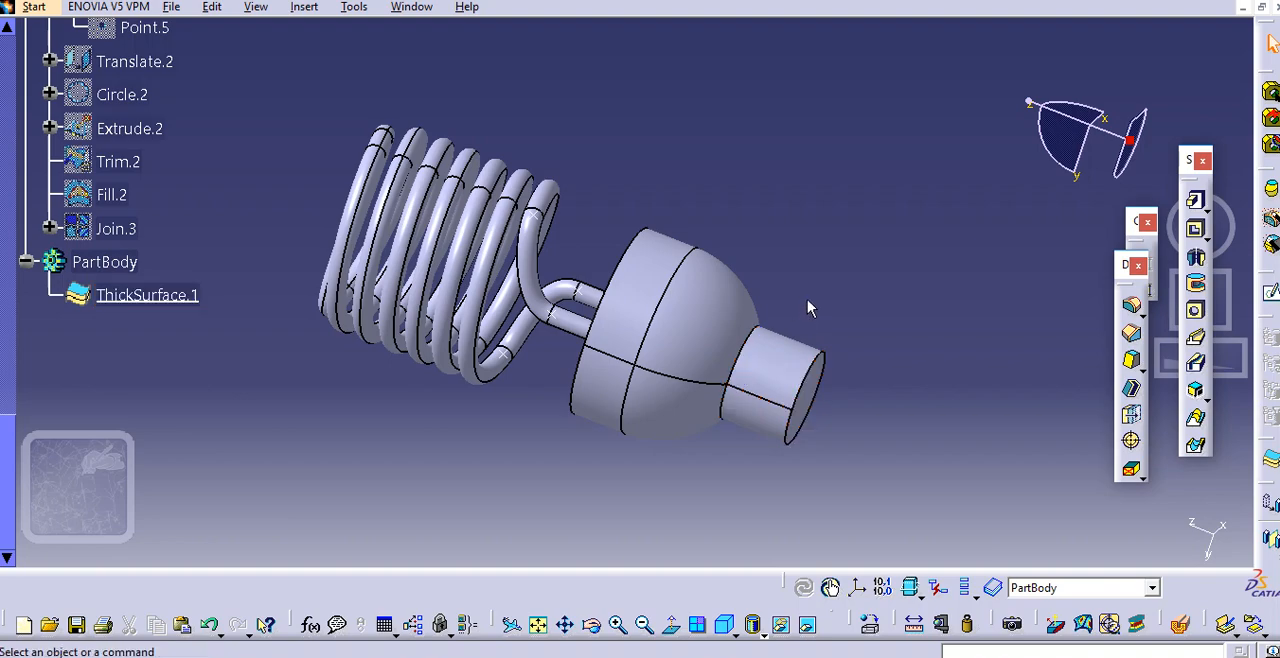
pyautogui.scroll(2, 892, 314)
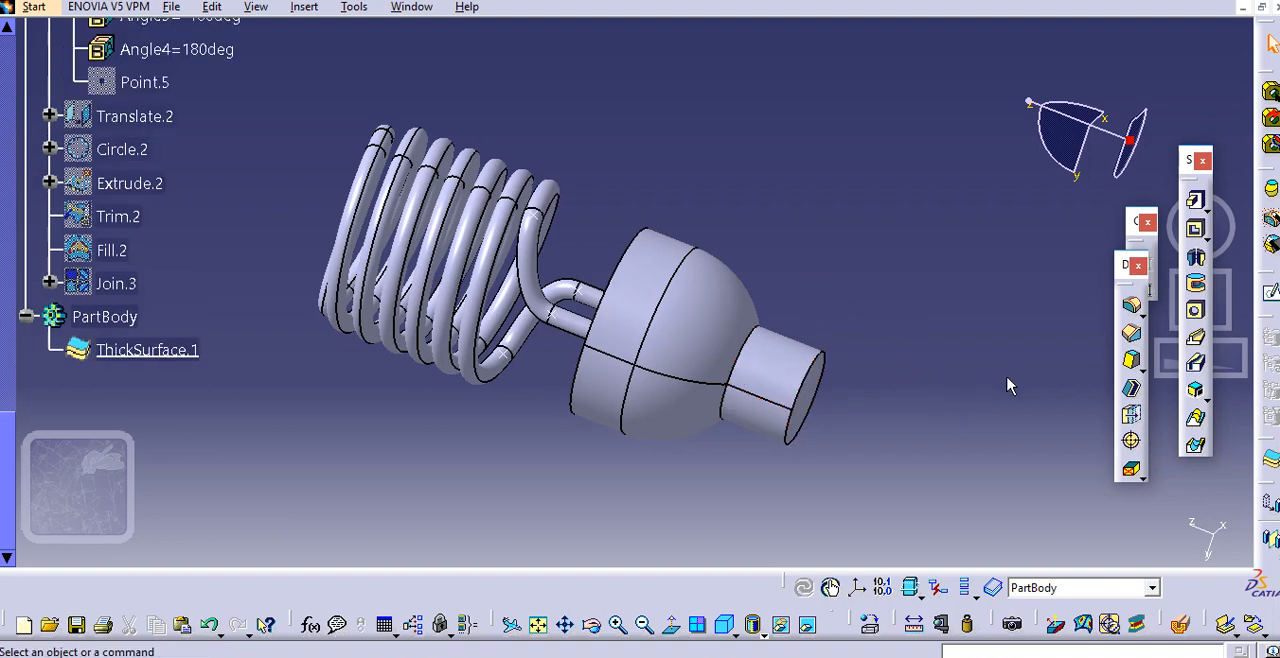
# Rearrange the floating dress-up and constraint tool sets, and undock the advanced dress-up and annotation tool sets over the model area
pyautogui.moveTo(951, 364); pyautogui.dragTo(934, 357, button='middle')
pyautogui.moveTo(802, 405); pyautogui.dragTo(817, 399, button='middle')
pyautogui.moveTo(1135, 265); pyautogui.dragTo(1079, 262)
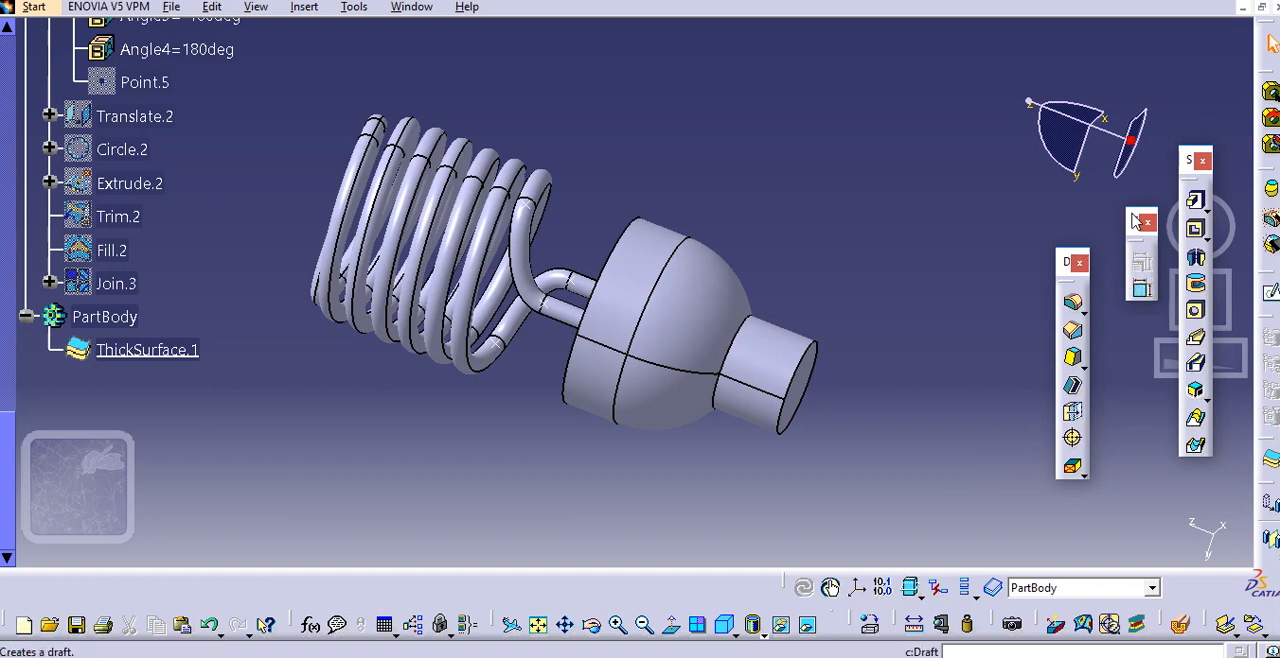
pyautogui.moveTo(1122, 218); pyautogui.dragTo(1124, 228)
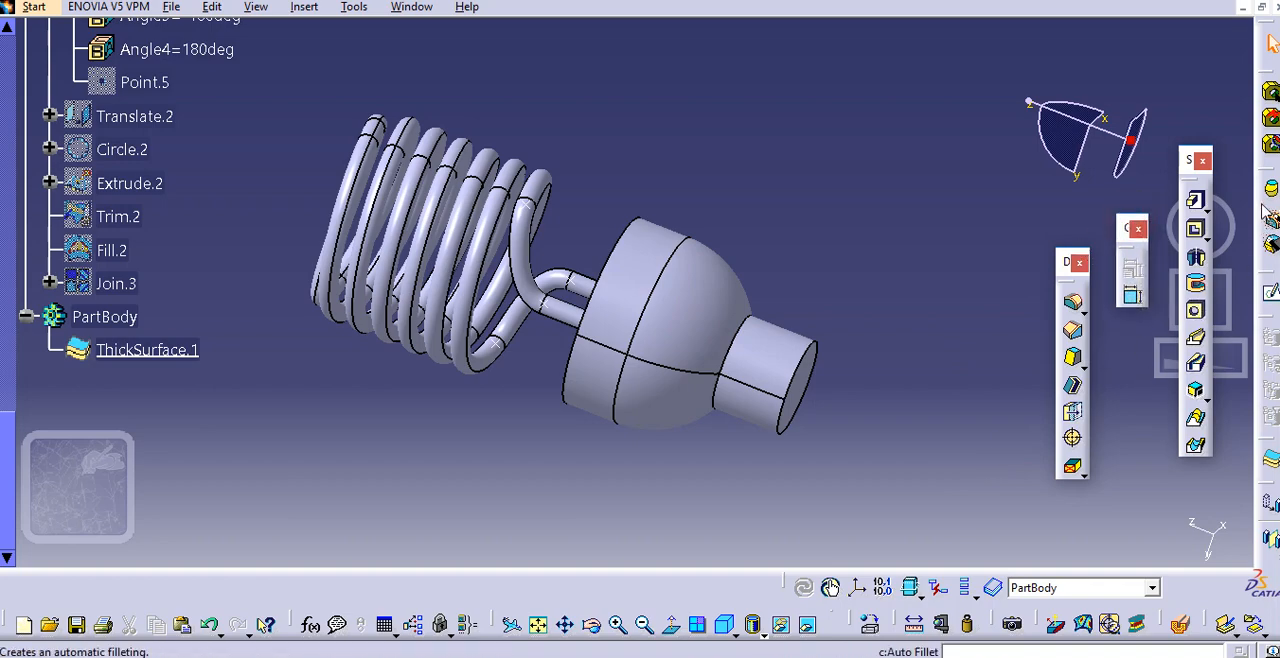
pyautogui.moveTo(1238, 175); pyautogui.dragTo(1100, 150)
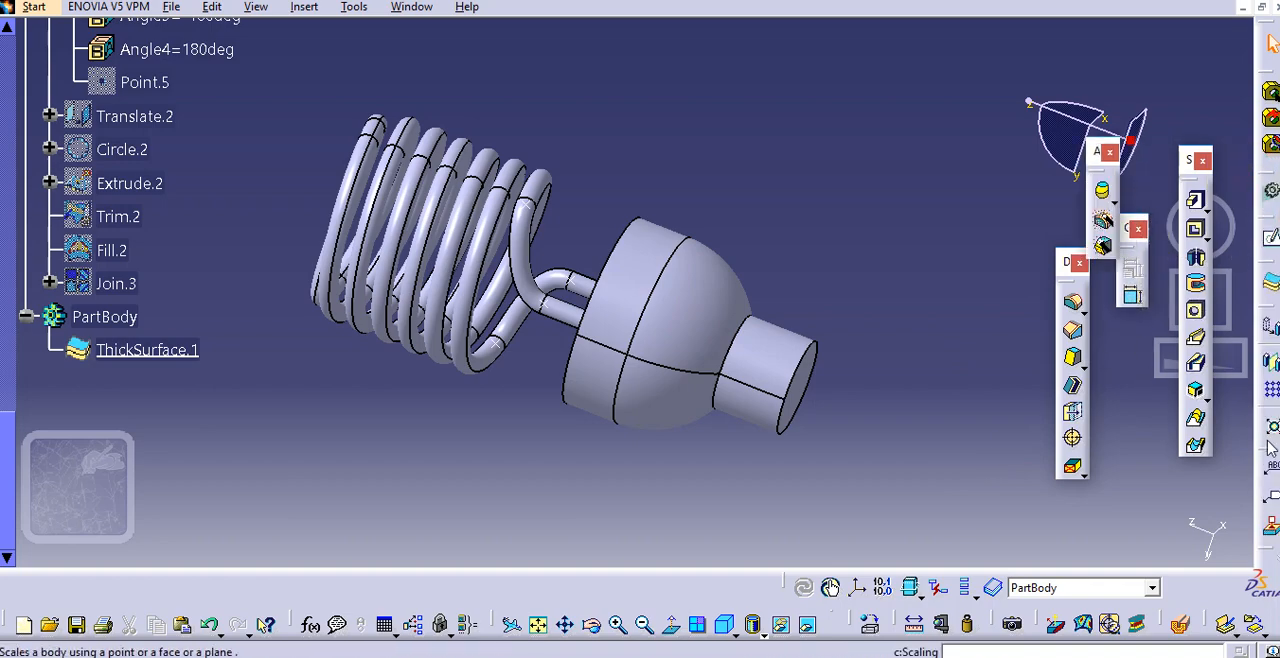
pyautogui.moveTo(1268, 398); pyautogui.dragTo(1138, 333)
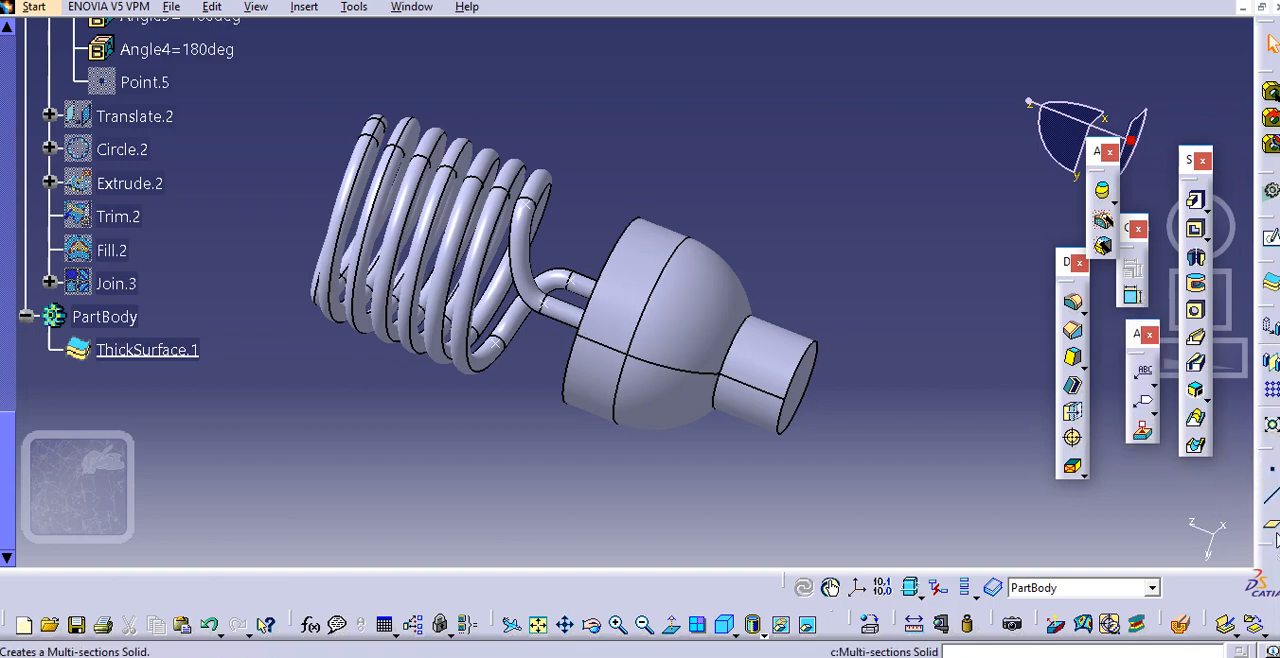
# Create a plane offset 20 mm from the cylindrical cap's flat end face, reversed inward along the cap
pyautogui.click(1273, 527)
pyautogui.moveTo(843, 426); pyautogui.dragTo(828, 417, button='middle')
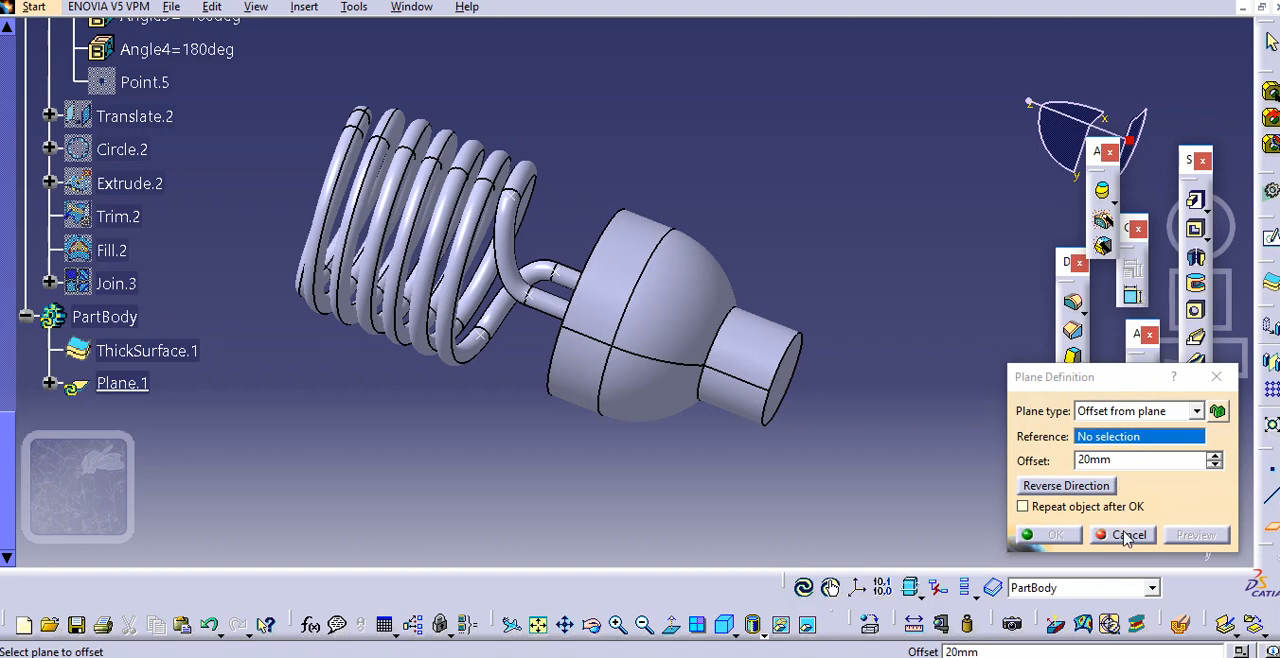
pyautogui.click(806, 372)
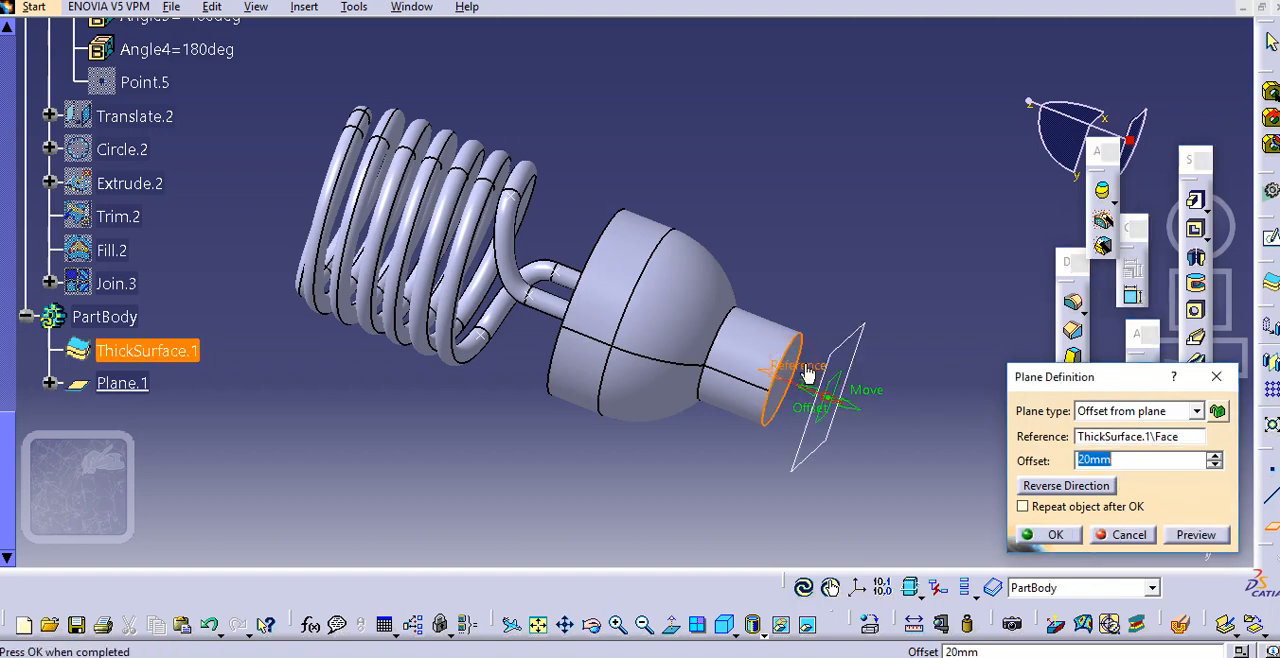
pyautogui.click(1099, 441)
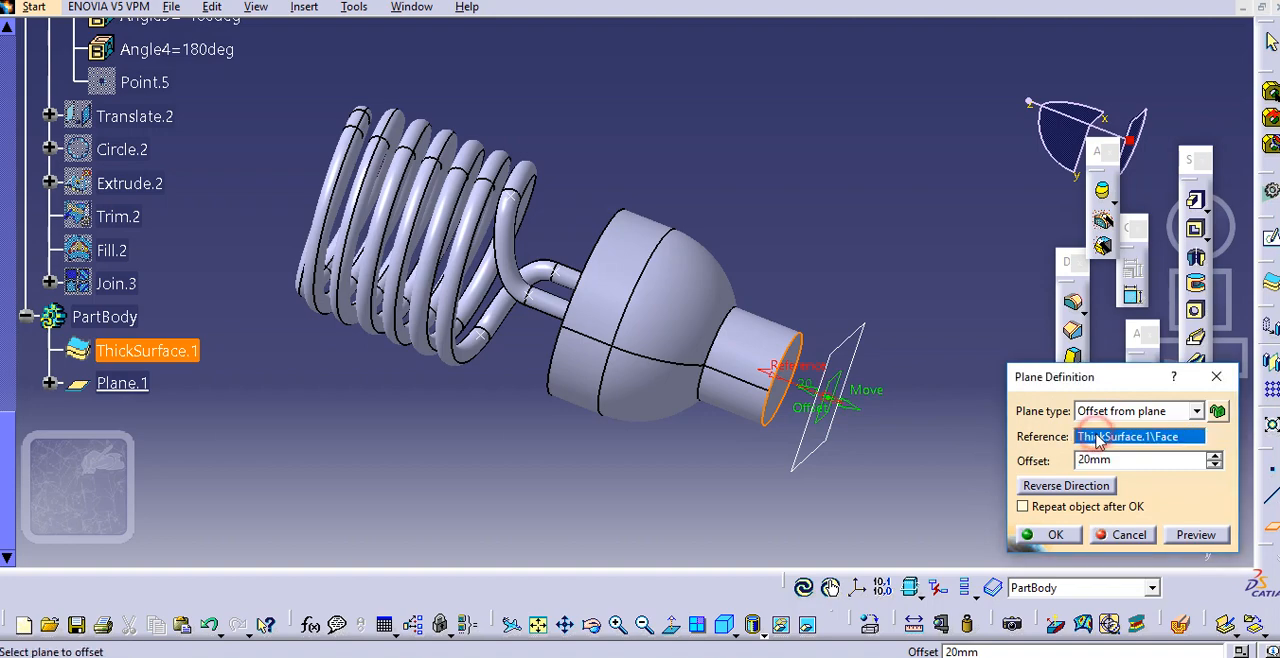
pyautogui.click(1090, 487)
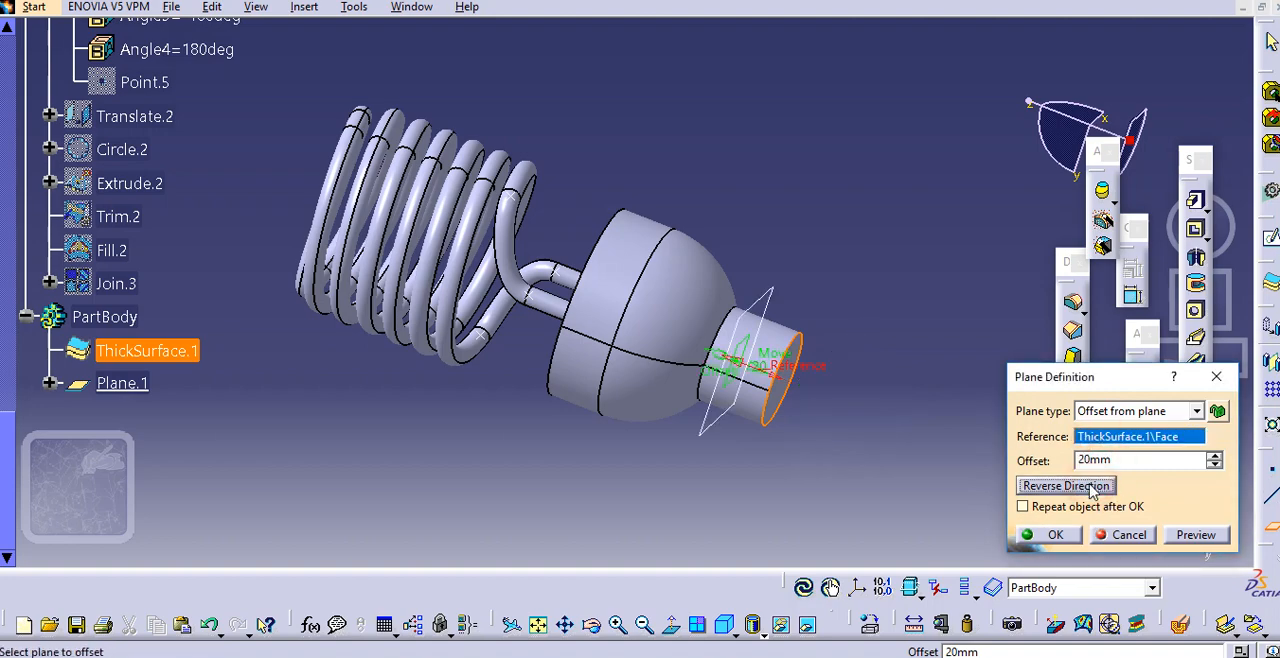
pyautogui.click(1055, 535)
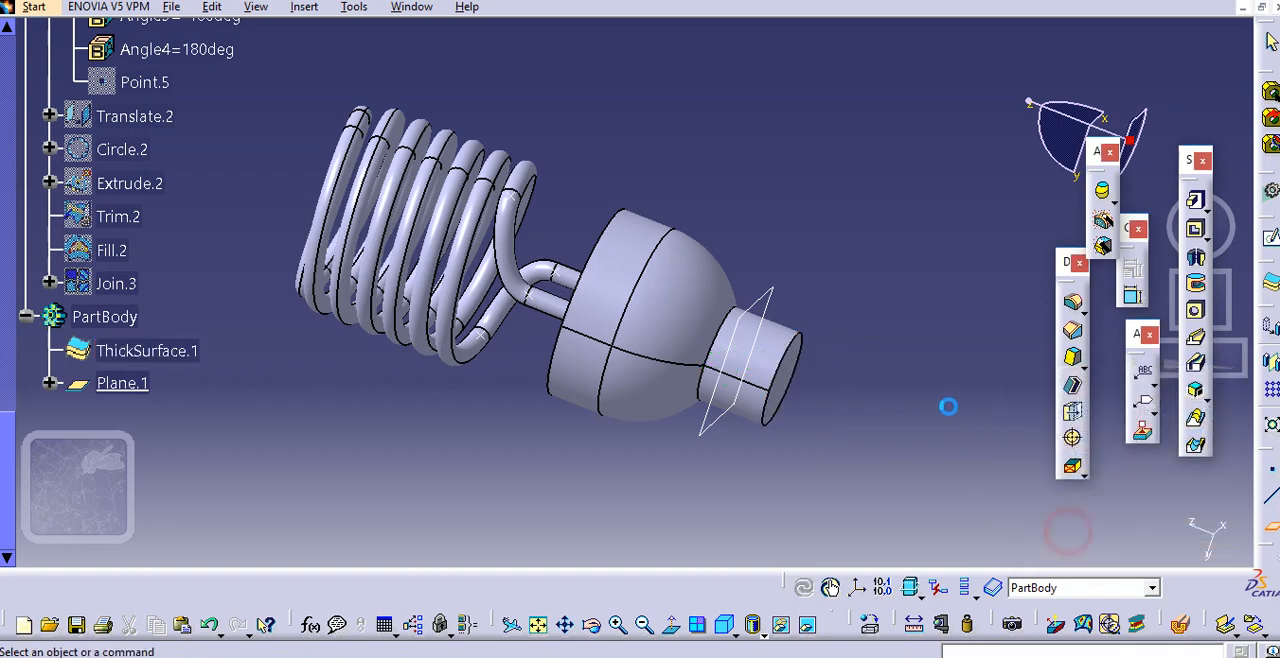
# Measure the distance between the cap's end circle and its junction edge with the hemisphere, copy the value, and discard the measurement
pyautogui.click(913, 624)
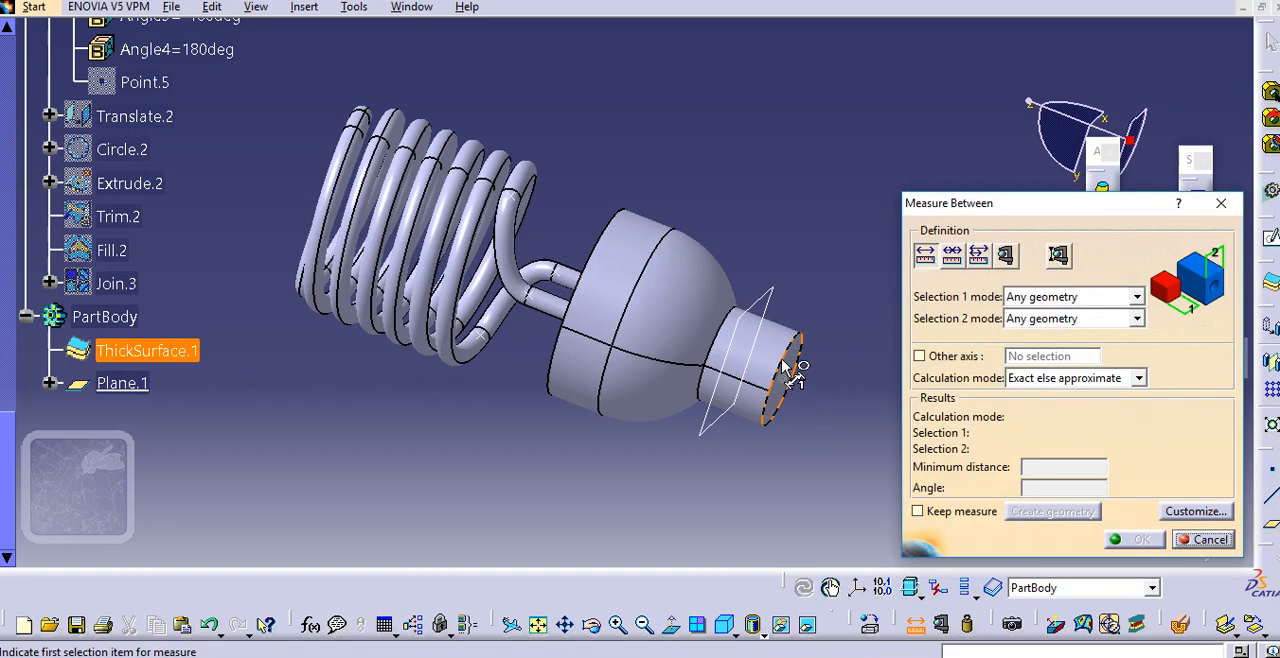
pyautogui.click(793, 372)
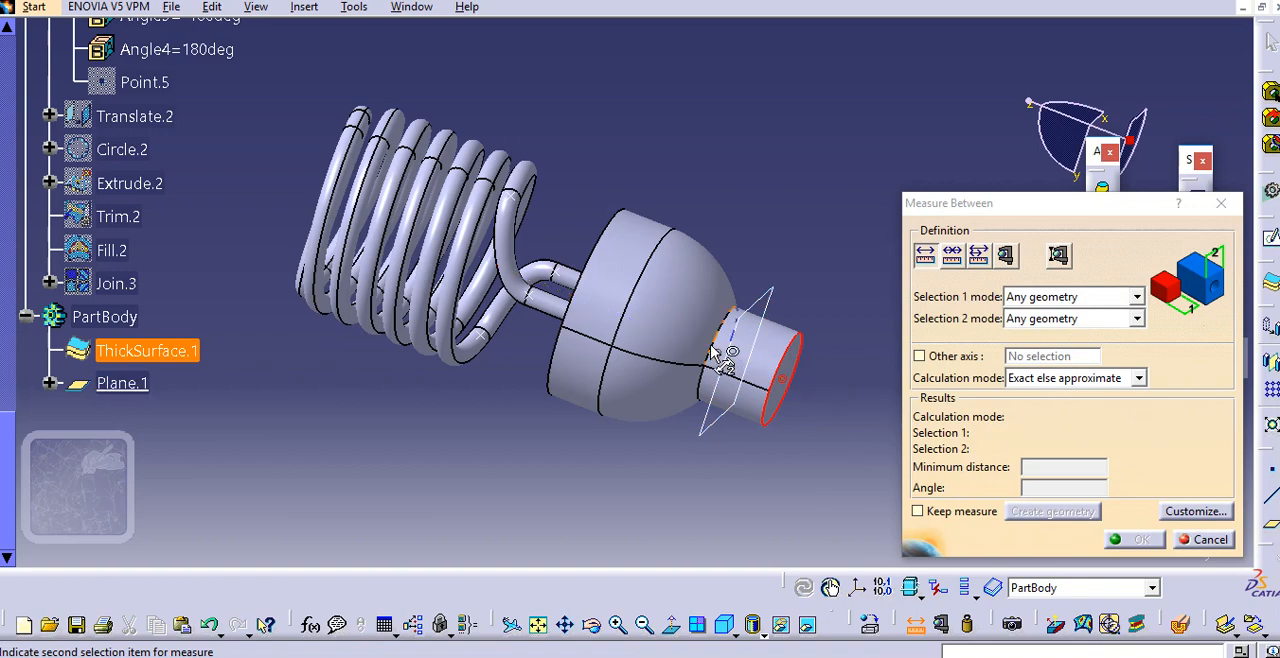
pyautogui.click(718, 334)
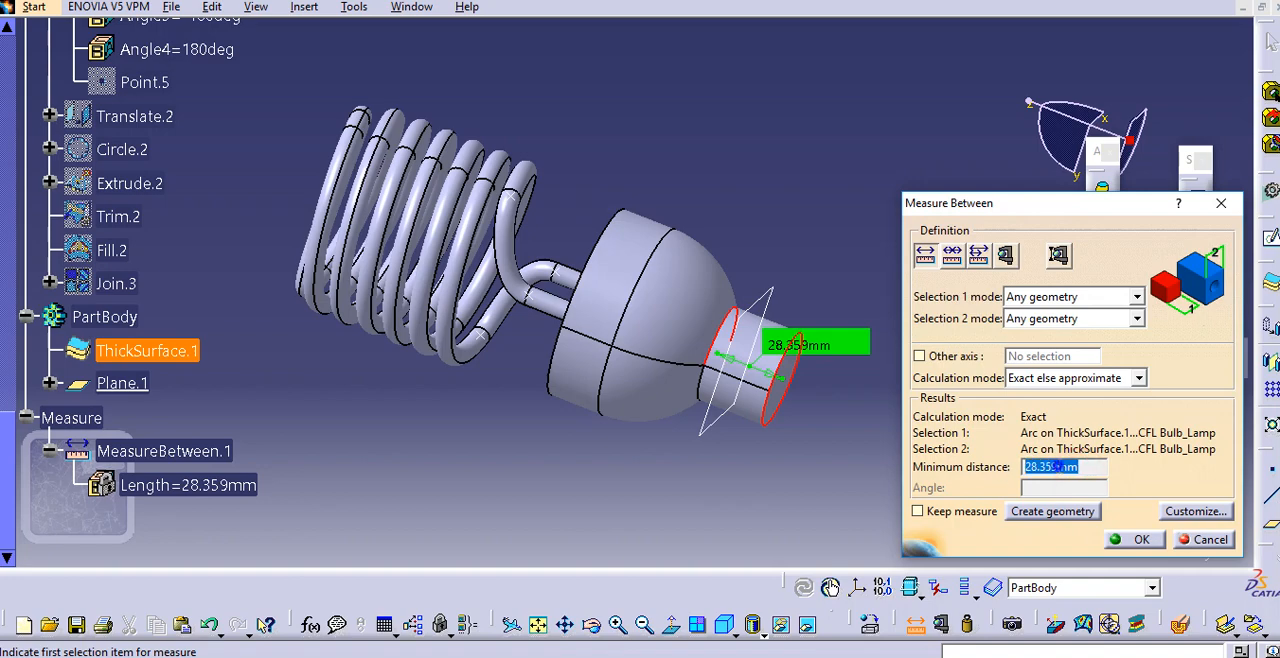
pyautogui.rightClick(1055, 467)
pyautogui.click(1082, 390)
pyautogui.click(1205, 540)
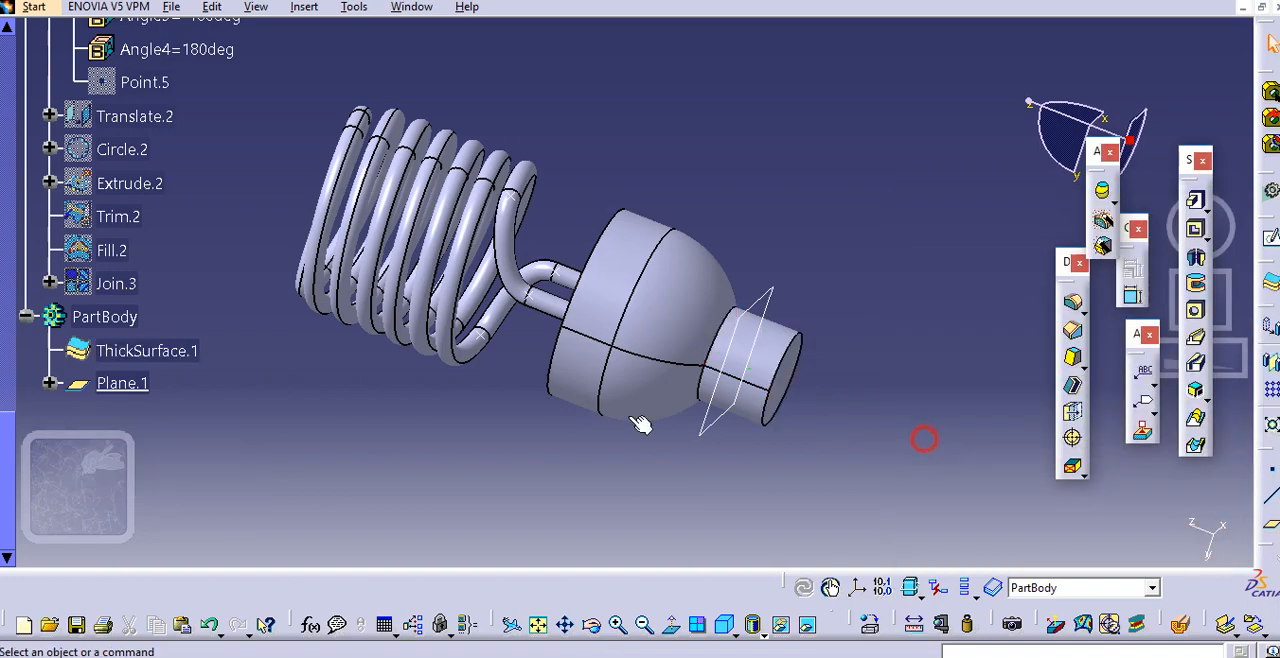
# Set the offset of Plane.1 to 28.359 mm
pyautogui.doubleClick(122, 383)
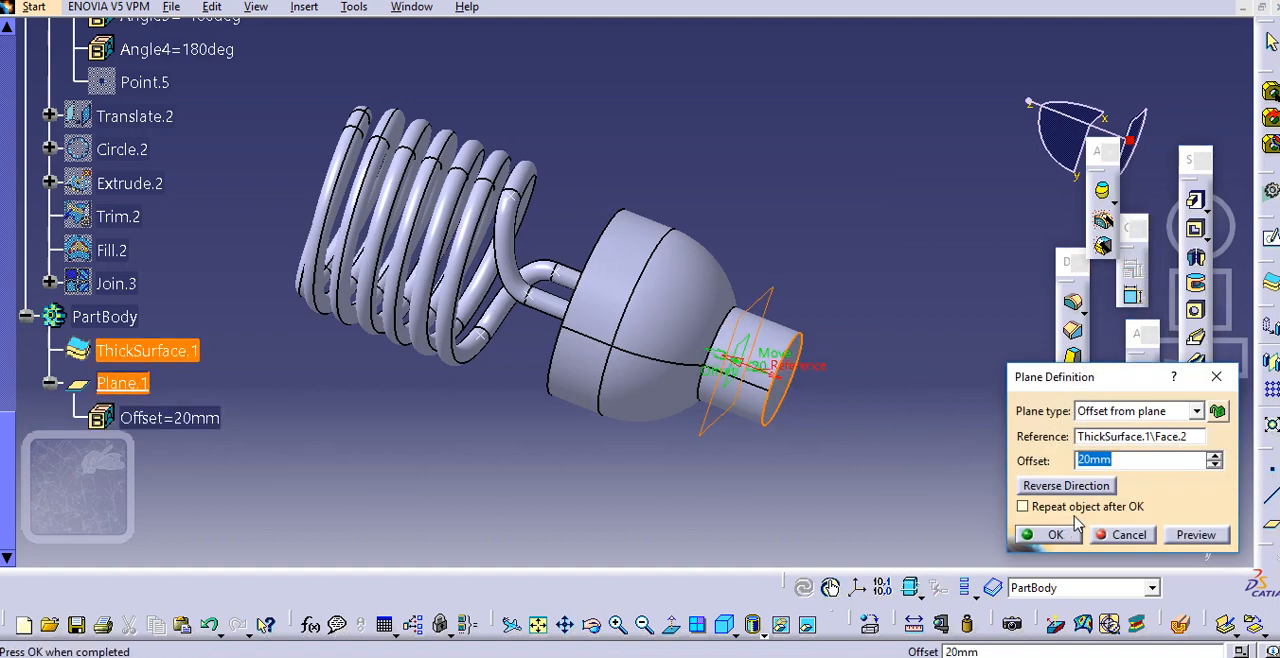
pyautogui.click(1195, 535)
pyautogui.click(1068, 541)
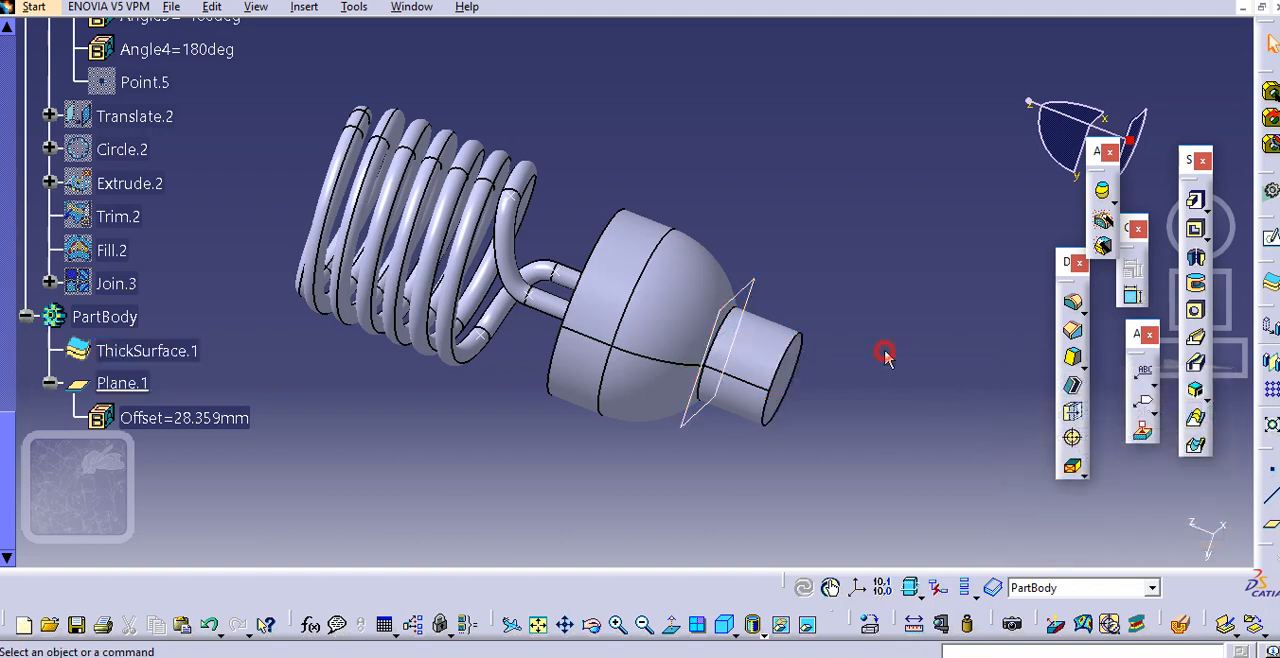
# Create a positioned sketch on Plane.1 with its V direction reversed
pyautogui.moveTo(903, 320); pyautogui.dragTo(875, 316, button='middle')
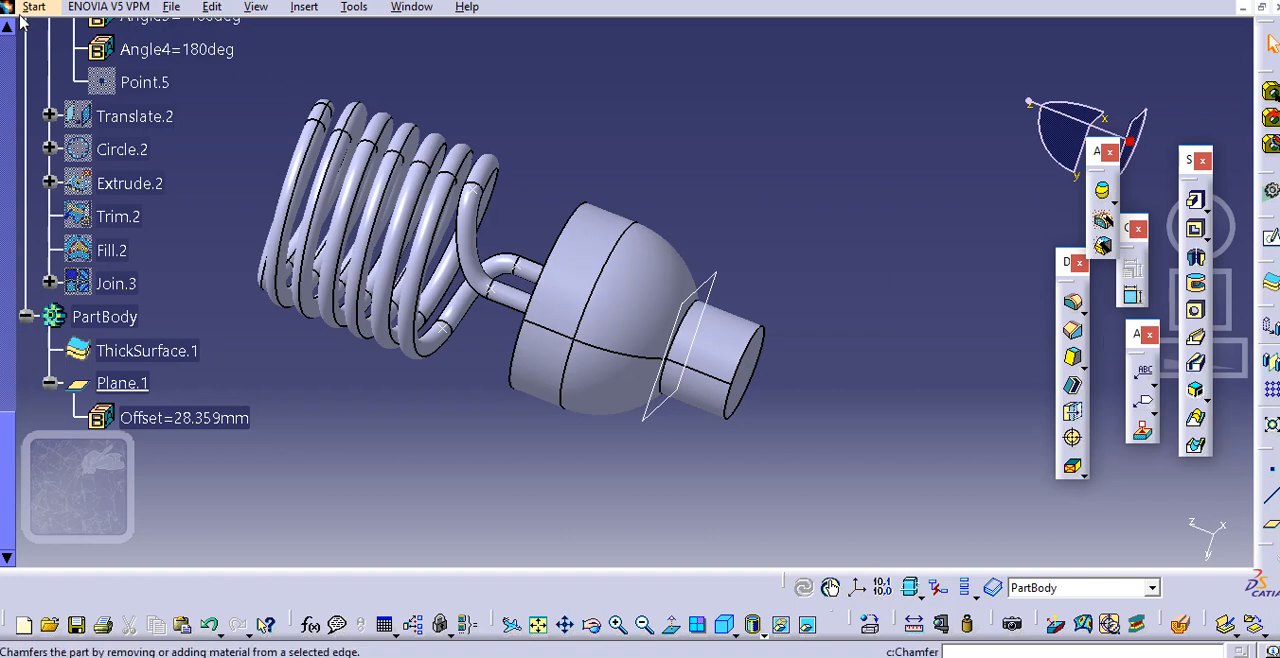
pyautogui.moveTo(795, 231); pyautogui.dragTo(785, 236, button='middle')
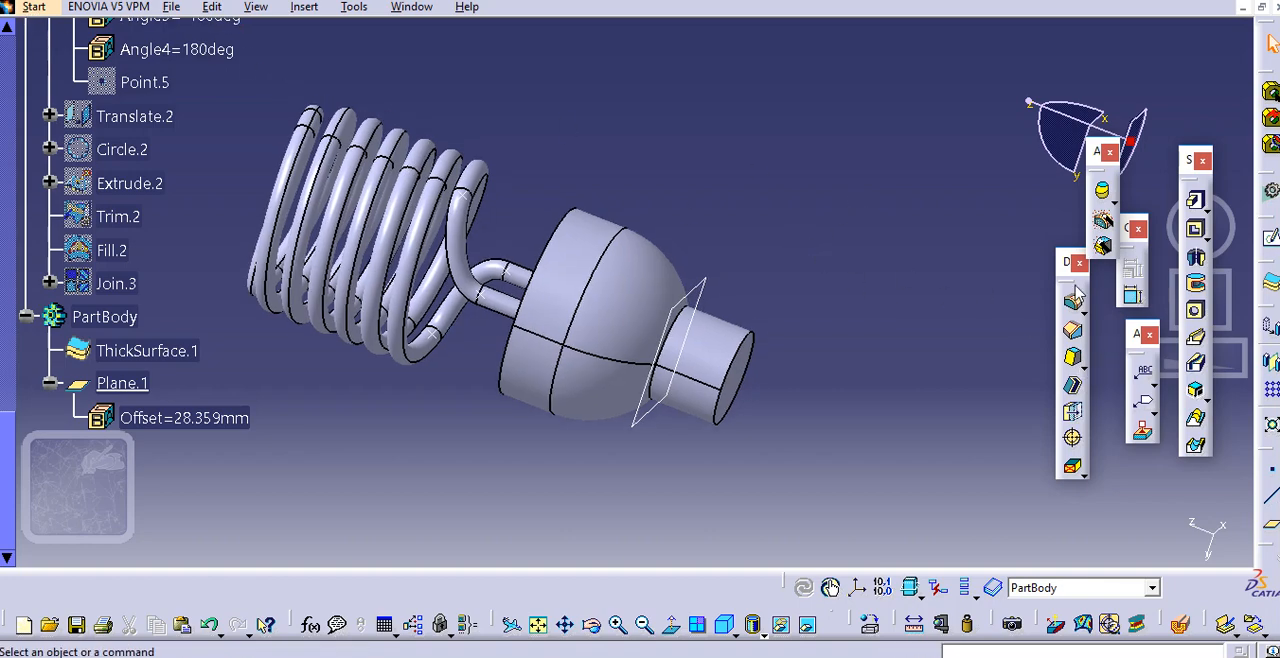
pyautogui.click(1270, 265)
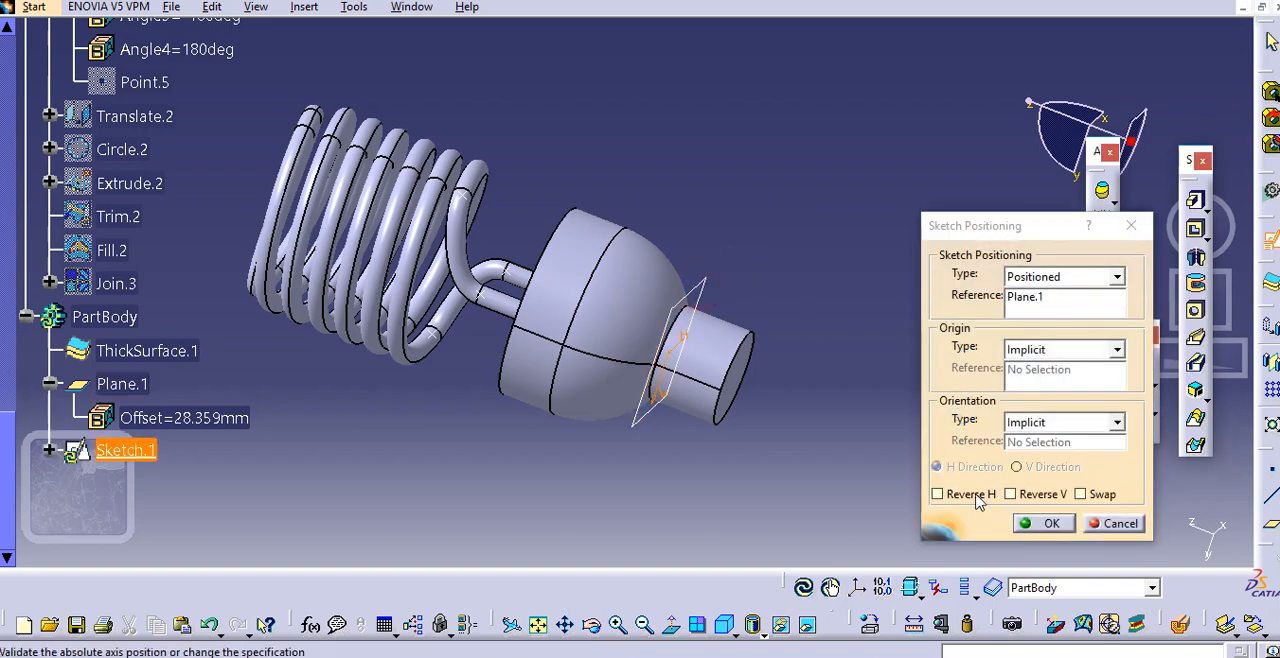
pyautogui.click(976, 497)
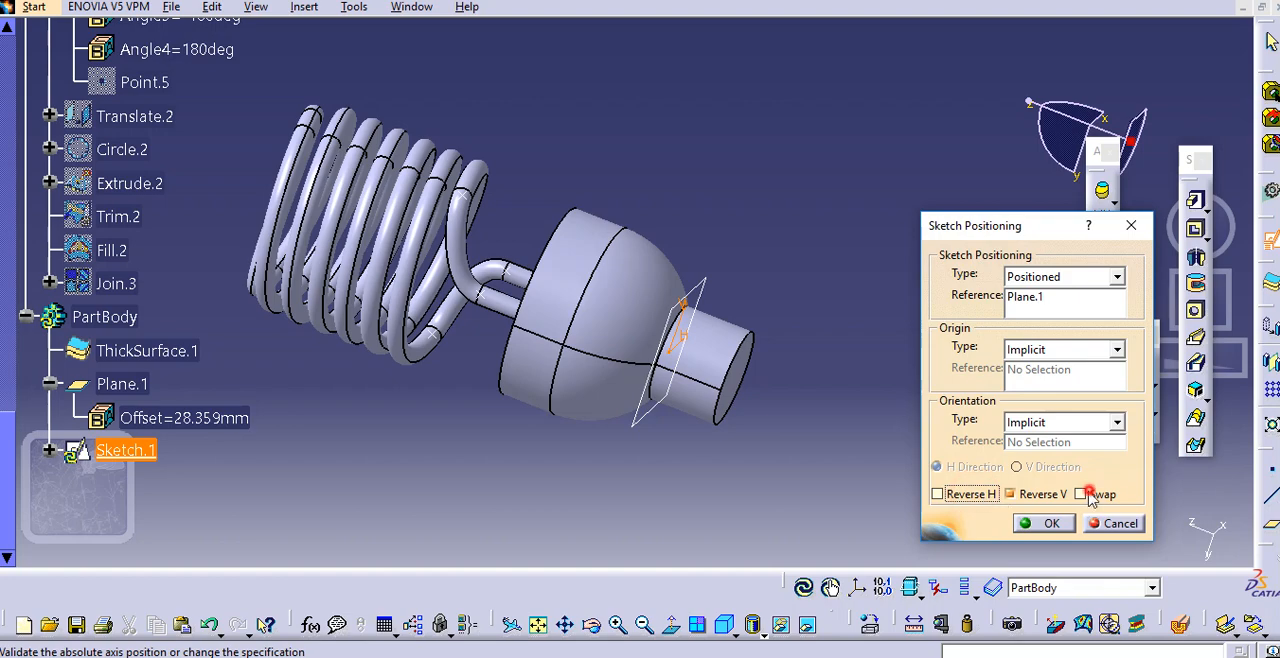
pyautogui.click(1050, 524)
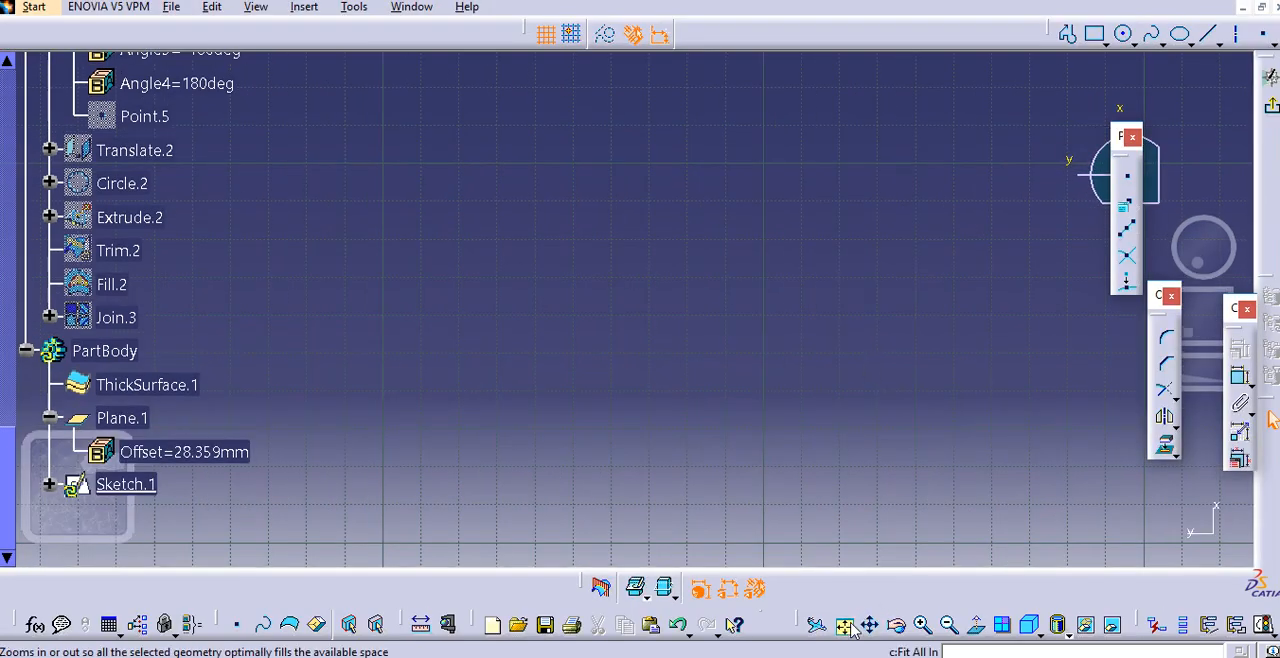
# Project the cap's circular end face onto the sketch plane as a circle and exit the sketch
pyautogui.moveTo(568, 354); pyautogui.dragTo(593, 293, button='middle')
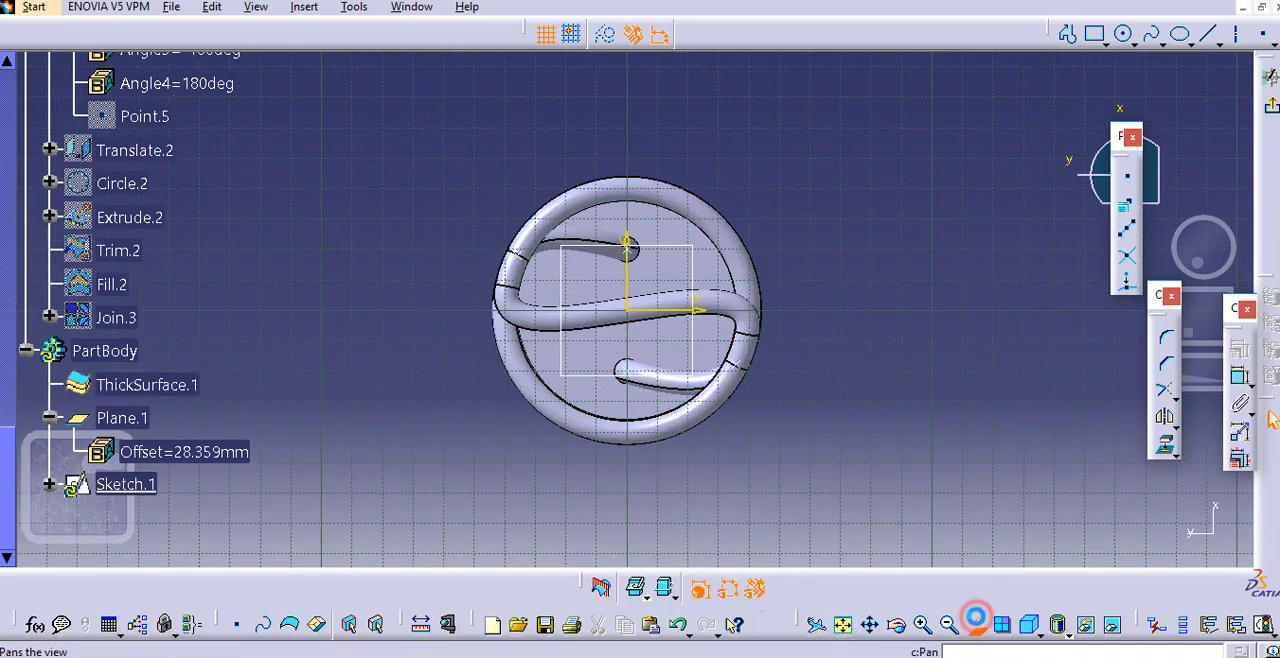
pyautogui.click(976, 624)
pyautogui.moveTo(749, 417); pyautogui.dragTo(775, 375, button='middle')
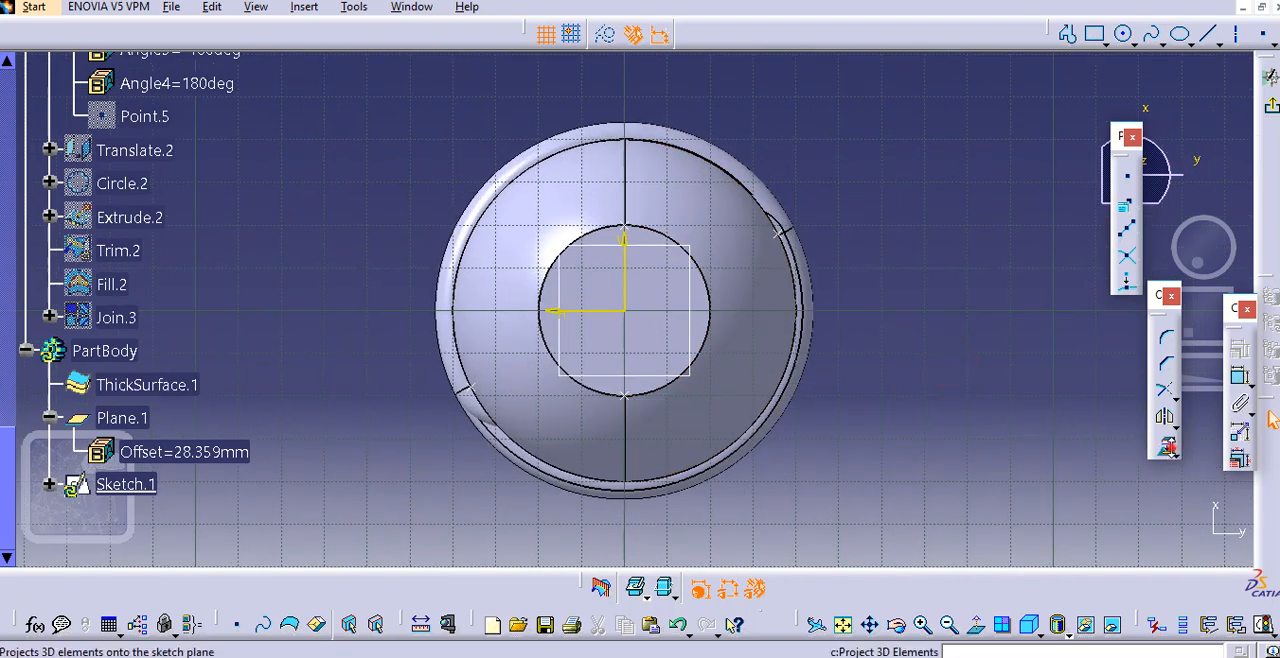
pyautogui.click(1176, 455)
pyautogui.click(1166, 445)
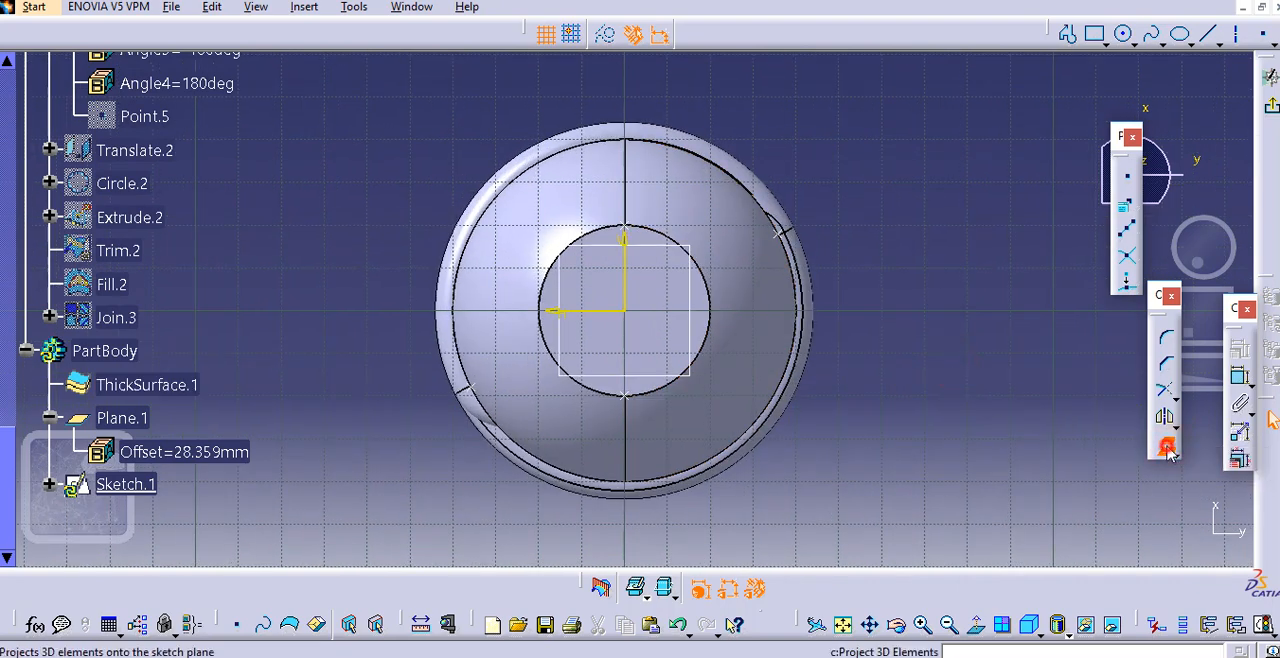
pyautogui.click(664, 269)
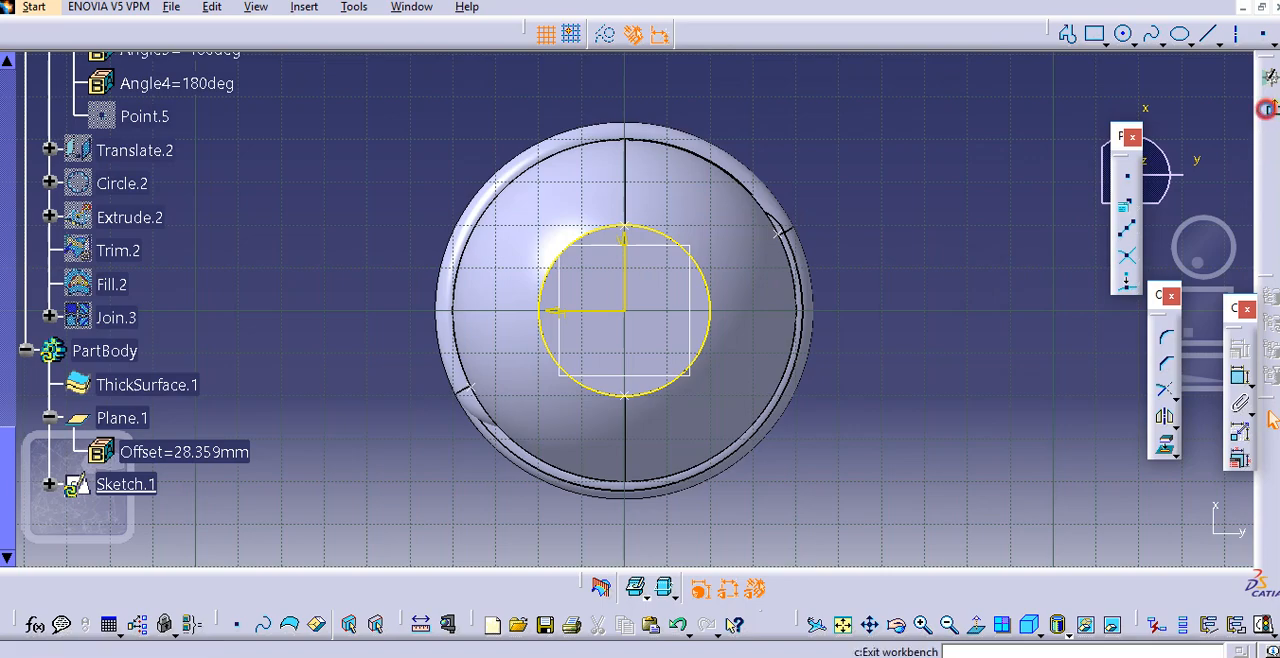
pyautogui.click(1270, 105)
# Create an on-curve point on the projected circle of Sketch.1 at a geodesic length of 0 mm
pyautogui.moveTo(797, 203)
pyautogui.mouseDown(button='middle')
pyautogui.moveTo(805, 227)
pyautogui.moveTo(817, 160)
pyautogui.mouseUp(button='middle')
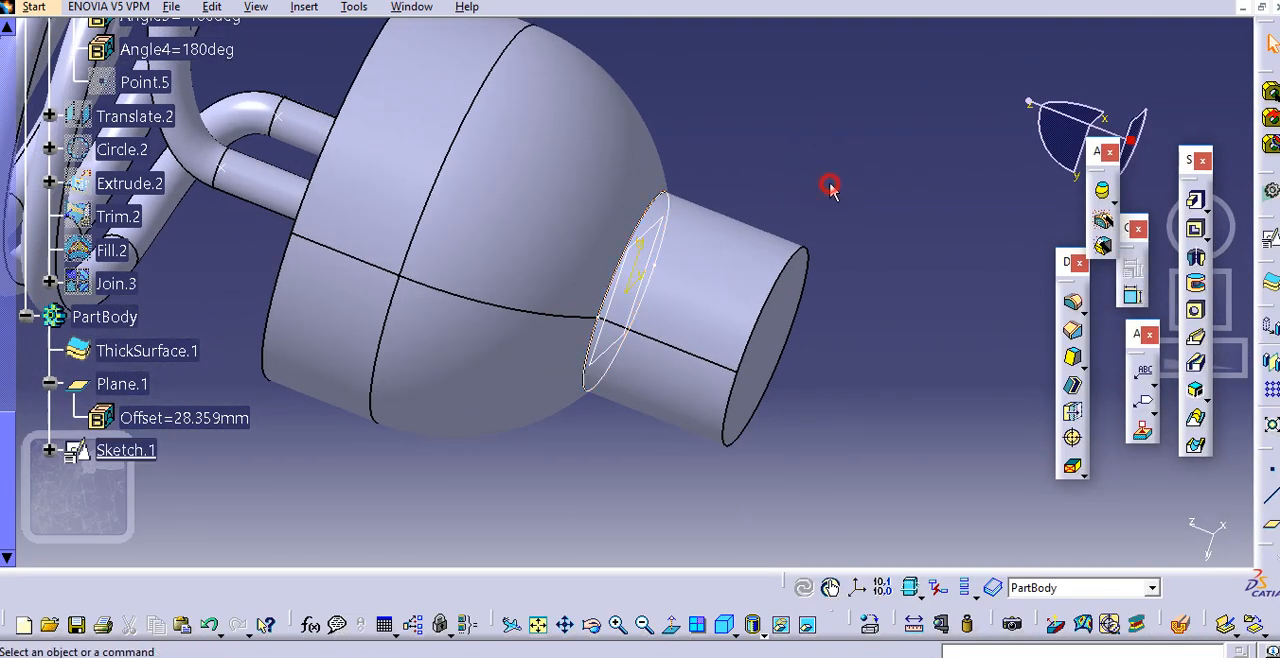
pyautogui.click(1271, 468)
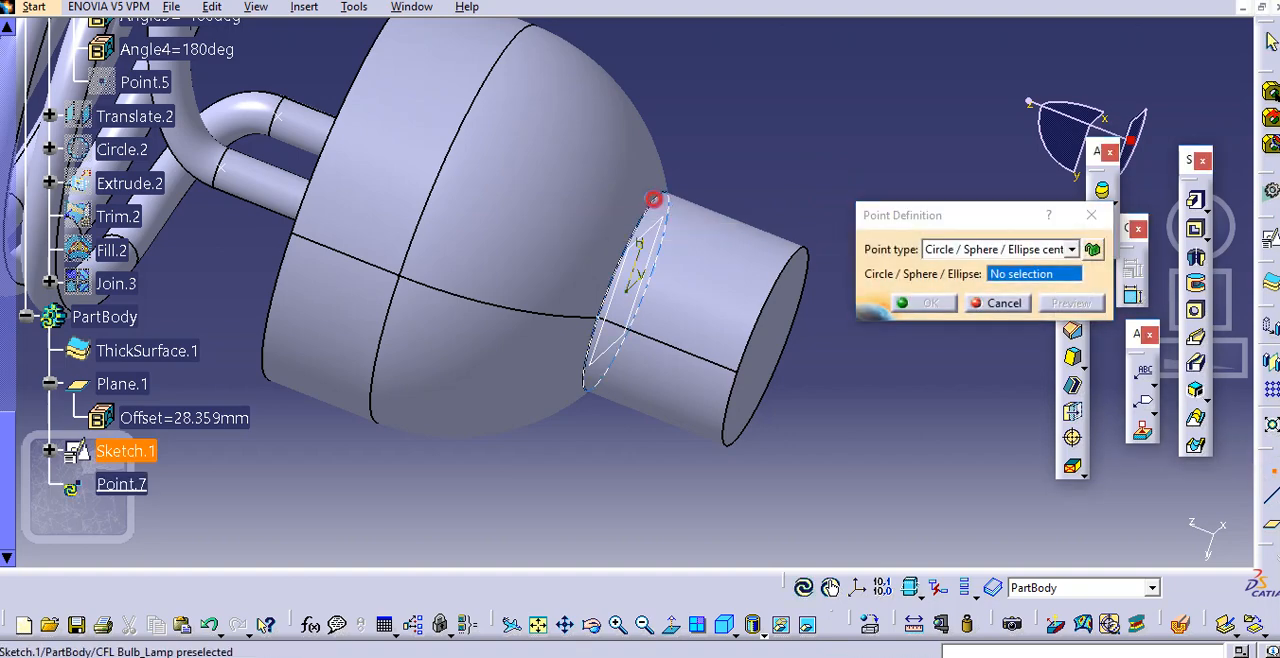
pyautogui.click(658, 200)
pyautogui.click(1001, 250)
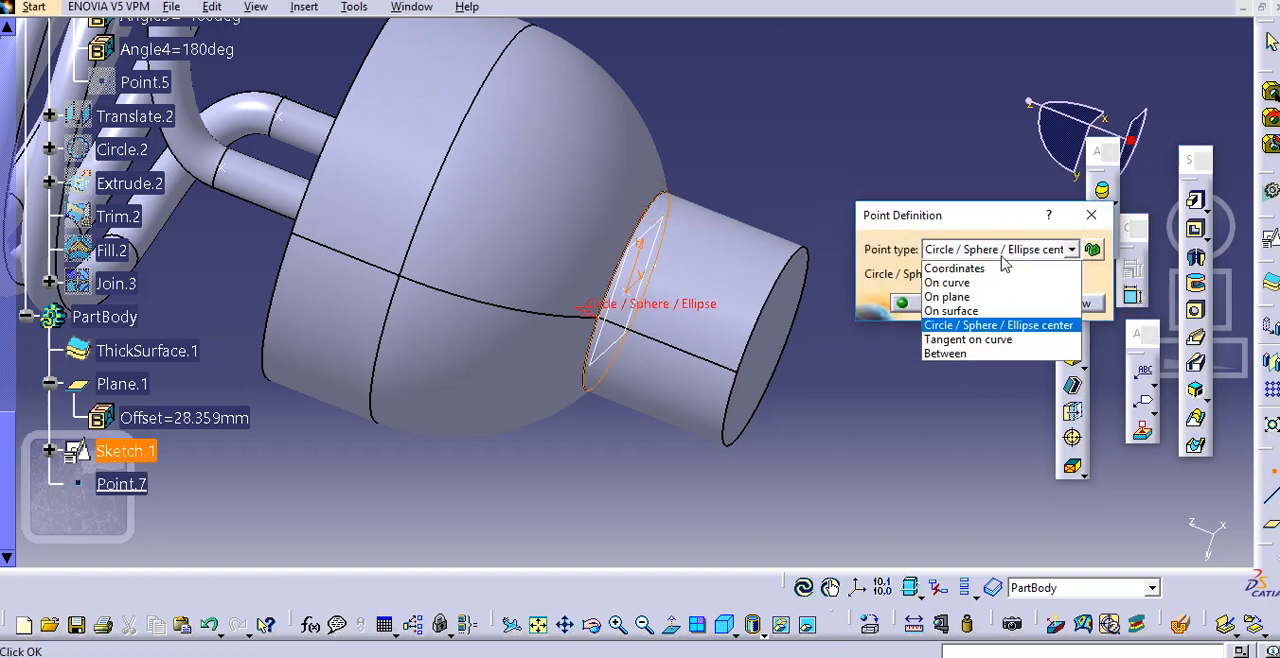
pyautogui.click(993, 278)
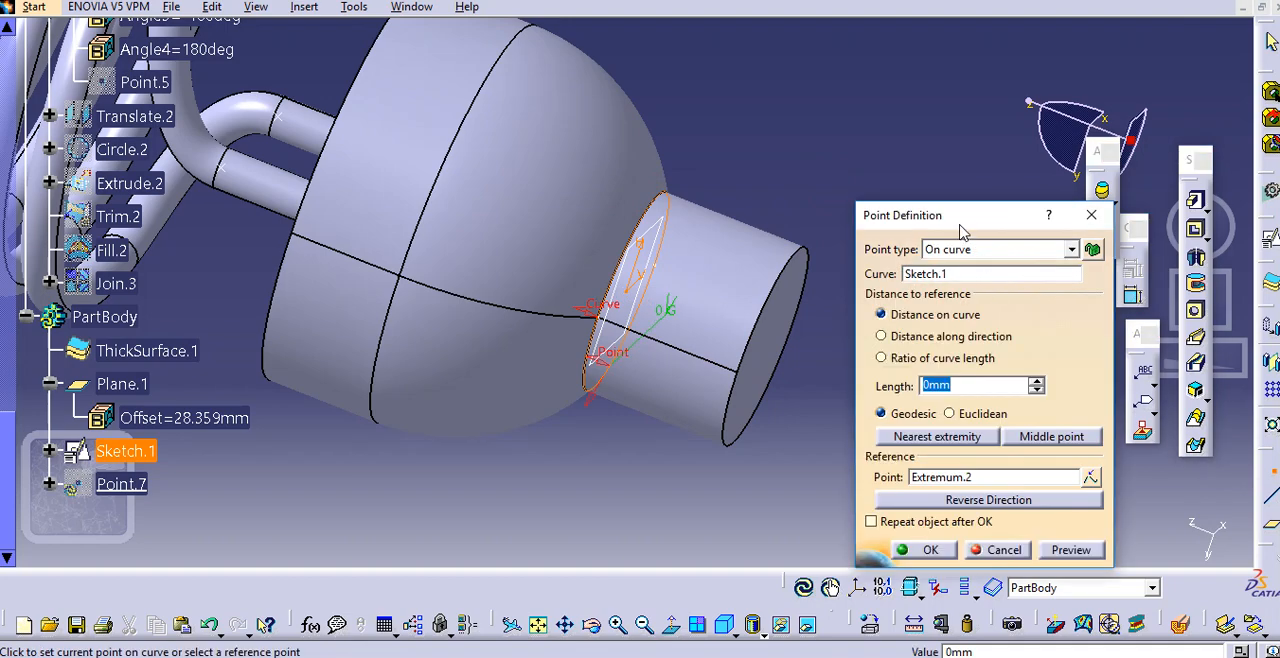
pyautogui.moveTo(960, 231); pyautogui.dragTo(970, 138)
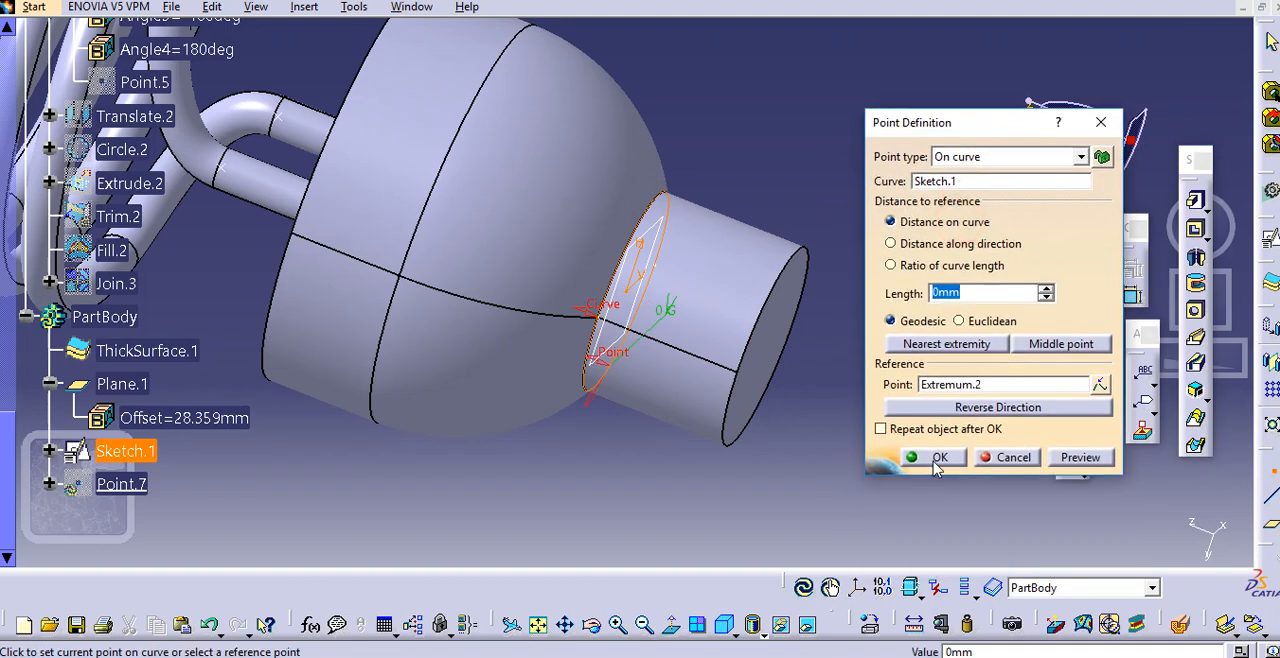
pyautogui.click(936, 459)
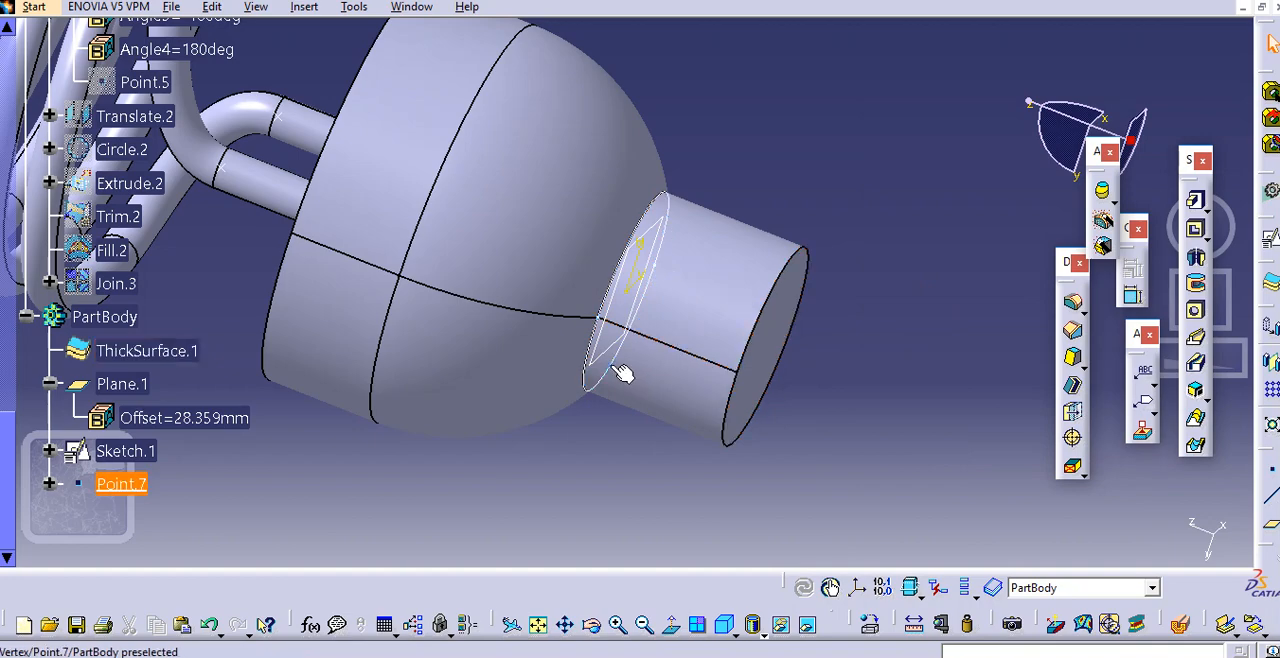
pyautogui.click(959, 350)
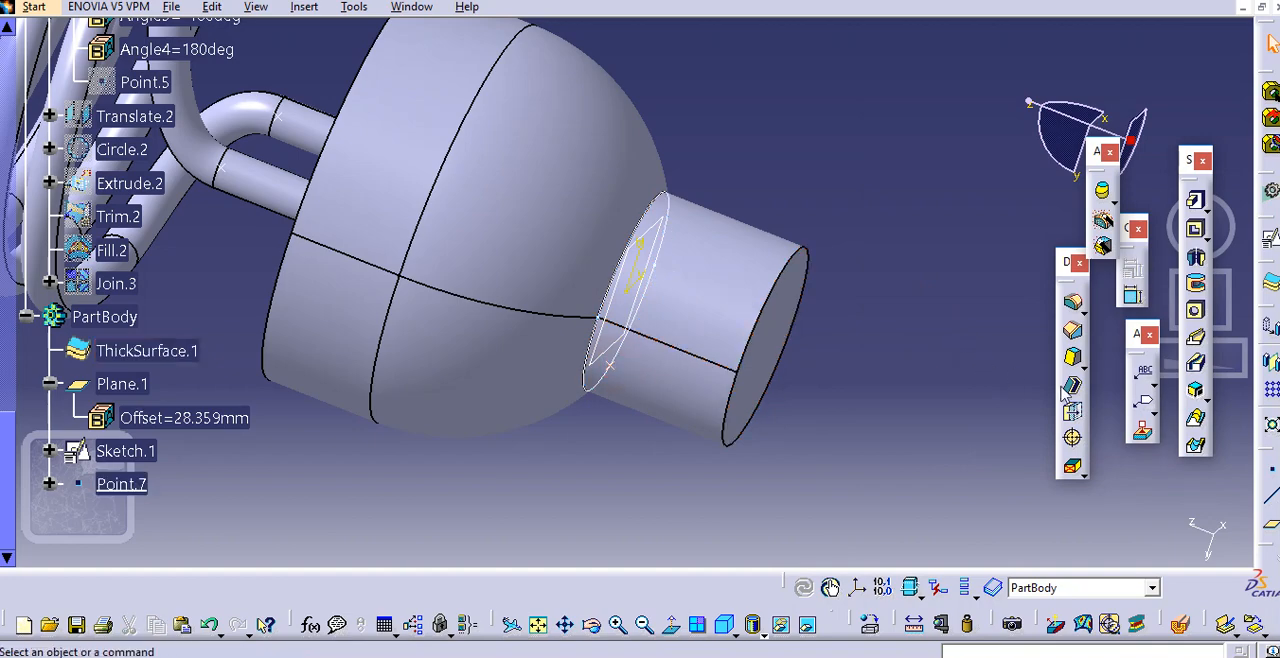
# Switch to the Generative Shape Design workbench and start a helix from Point.7 around the Z axis
pyautogui.click(48, 9)
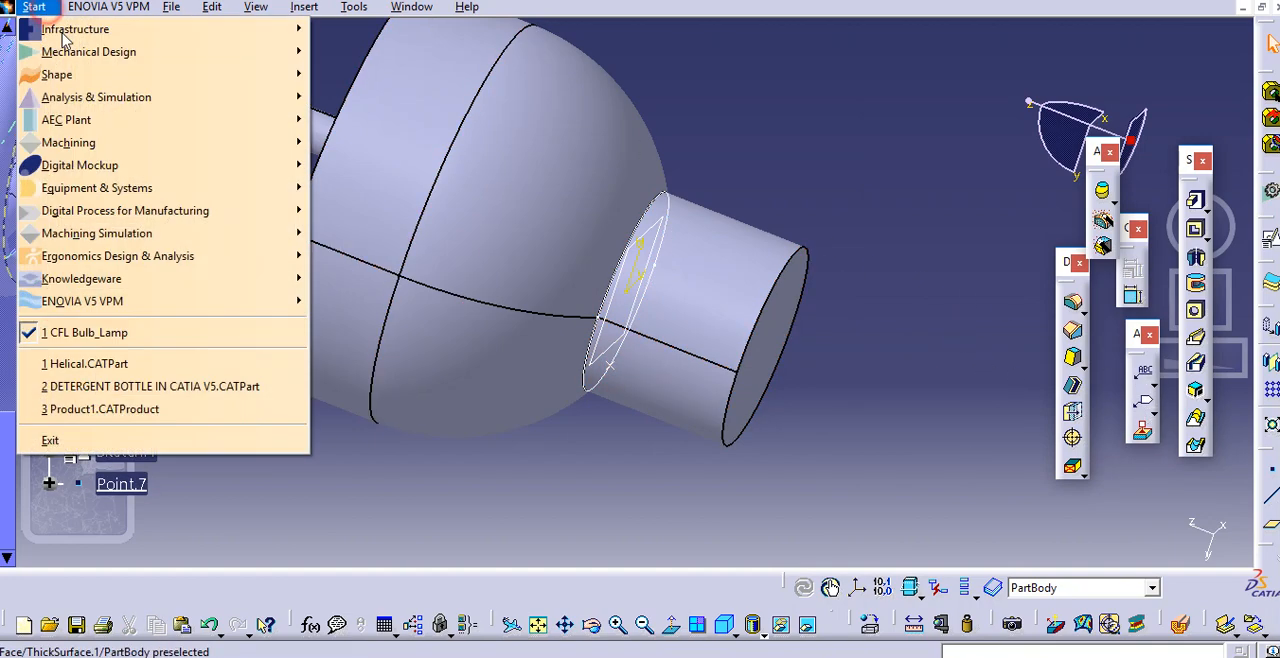
pyautogui.moveTo(60, 74)
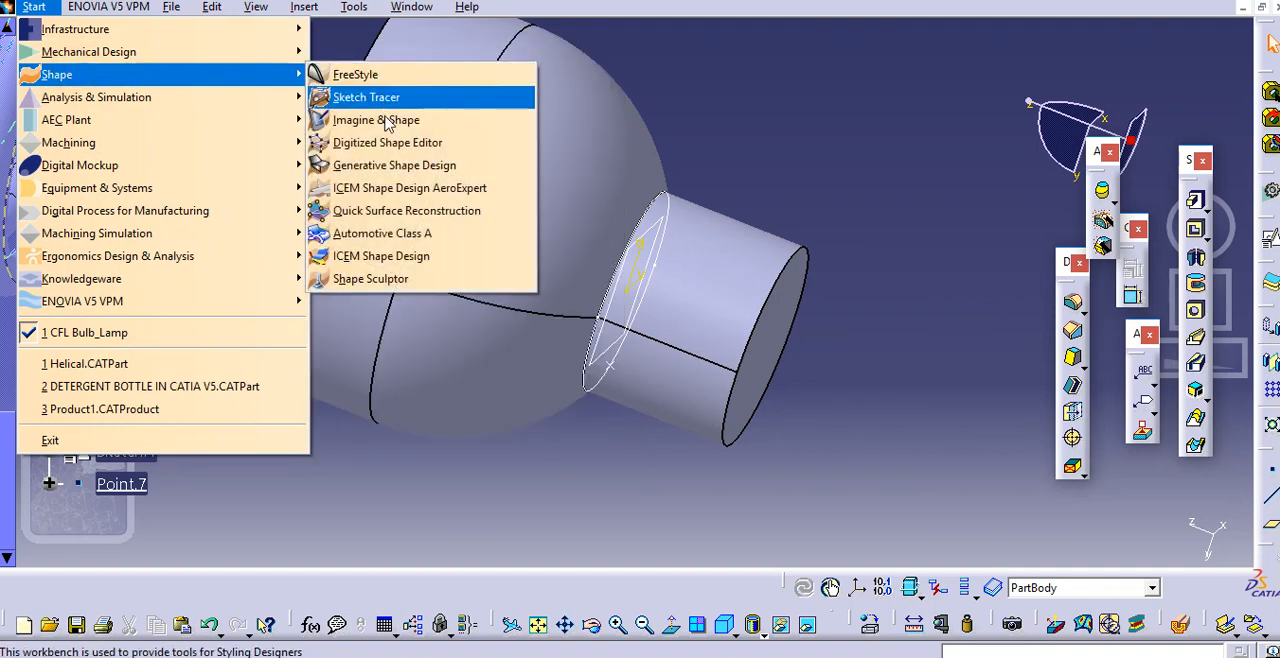
pyautogui.click(393, 164)
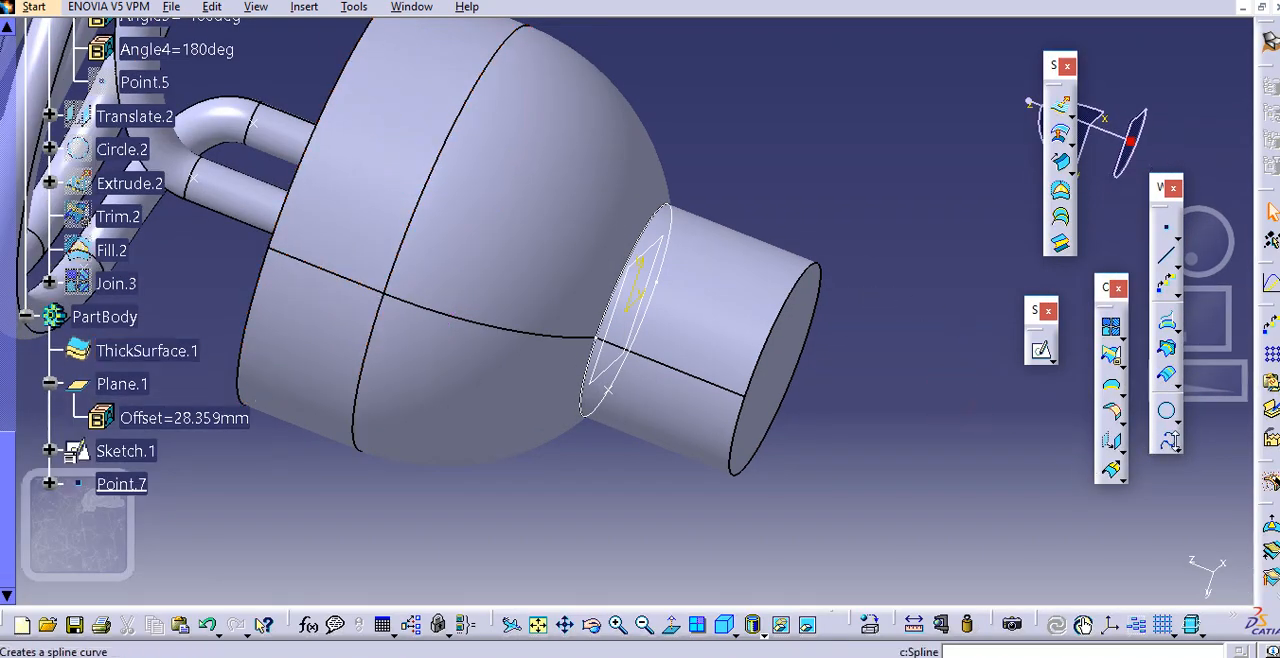
pyautogui.click(1170, 441)
pyautogui.click(1190, 465)
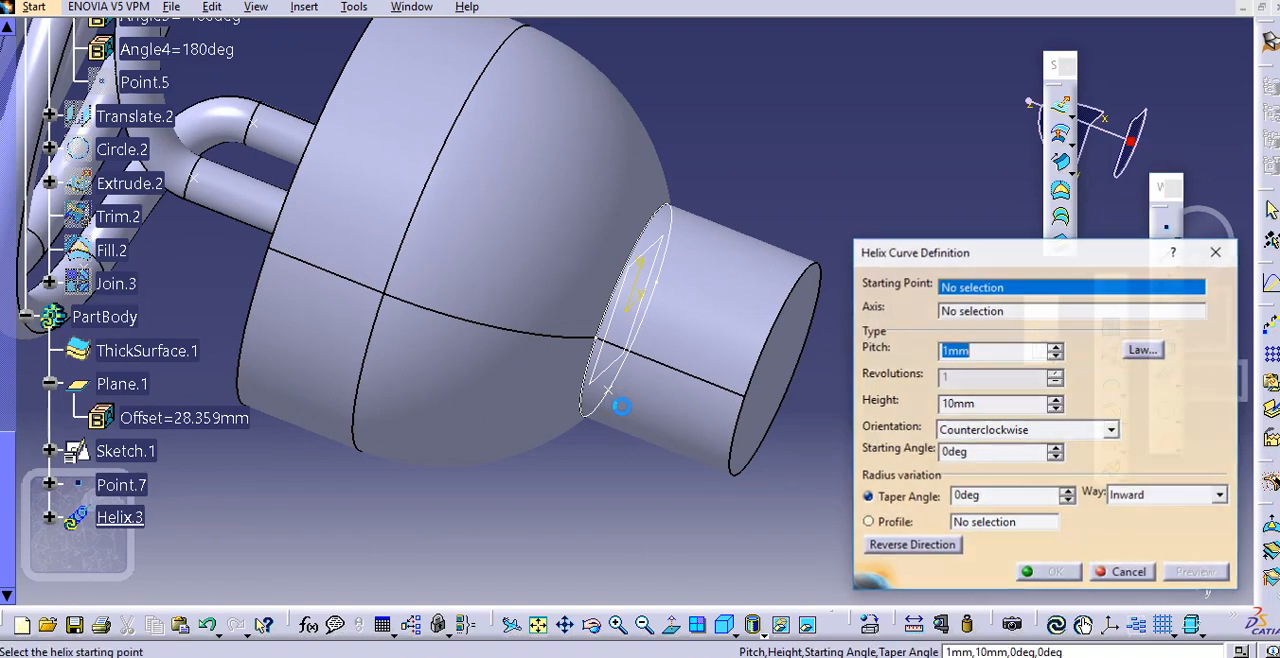
pyautogui.click(608, 393)
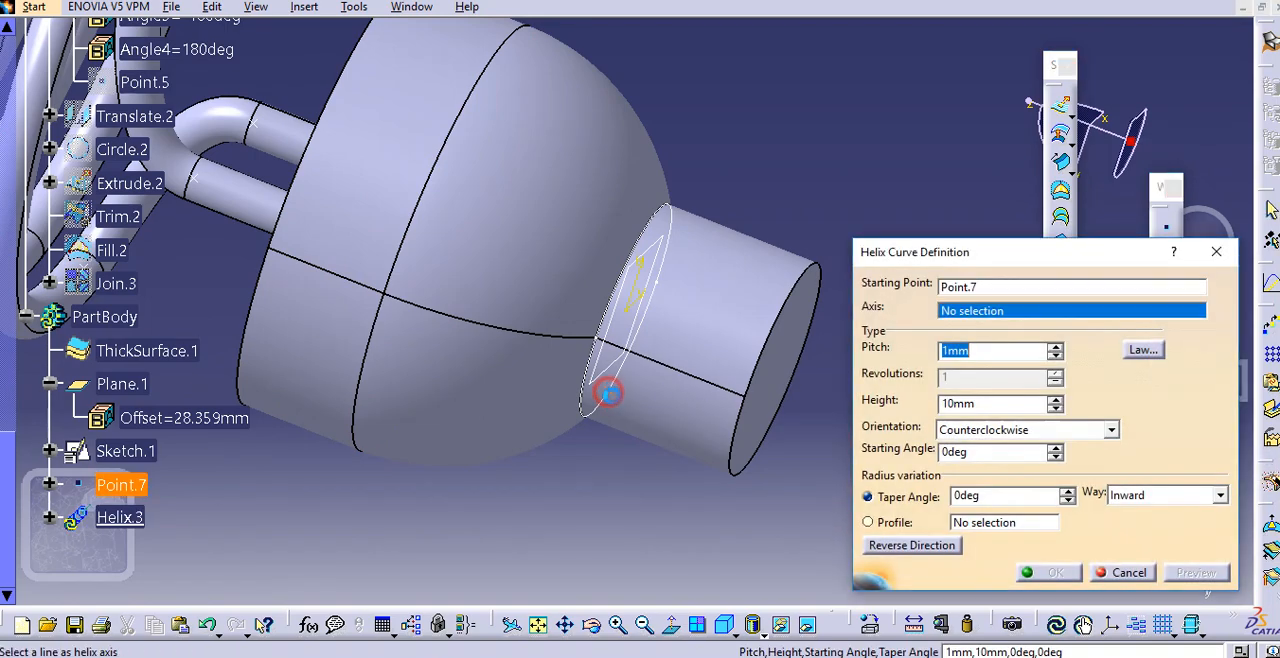
pyautogui.moveTo(608, 428); pyautogui.dragTo(586, 422, button='middle')
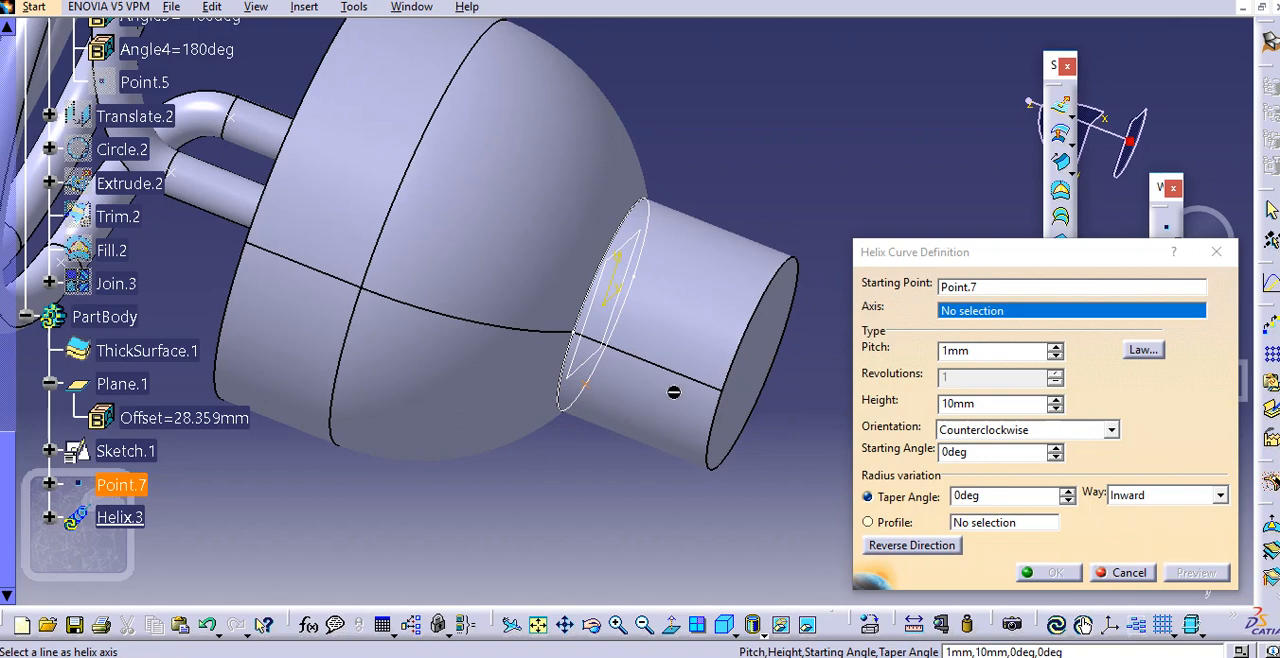
pyautogui.rightClick(970, 316)
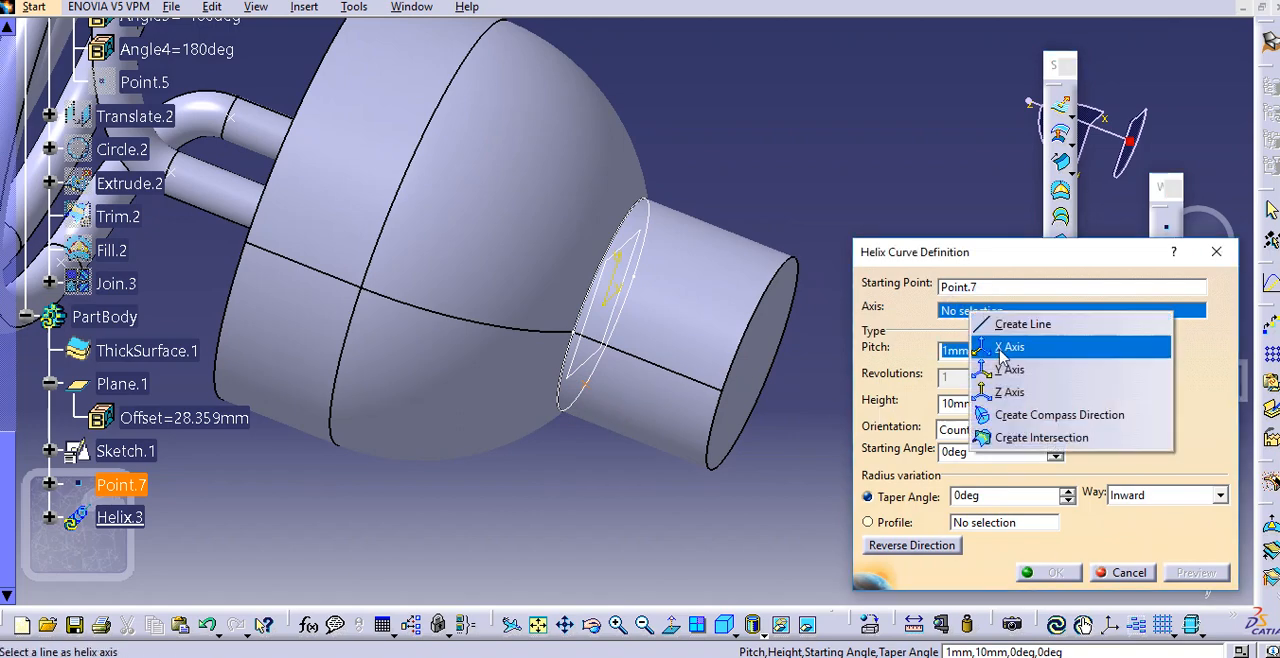
pyautogui.click(1012, 386)
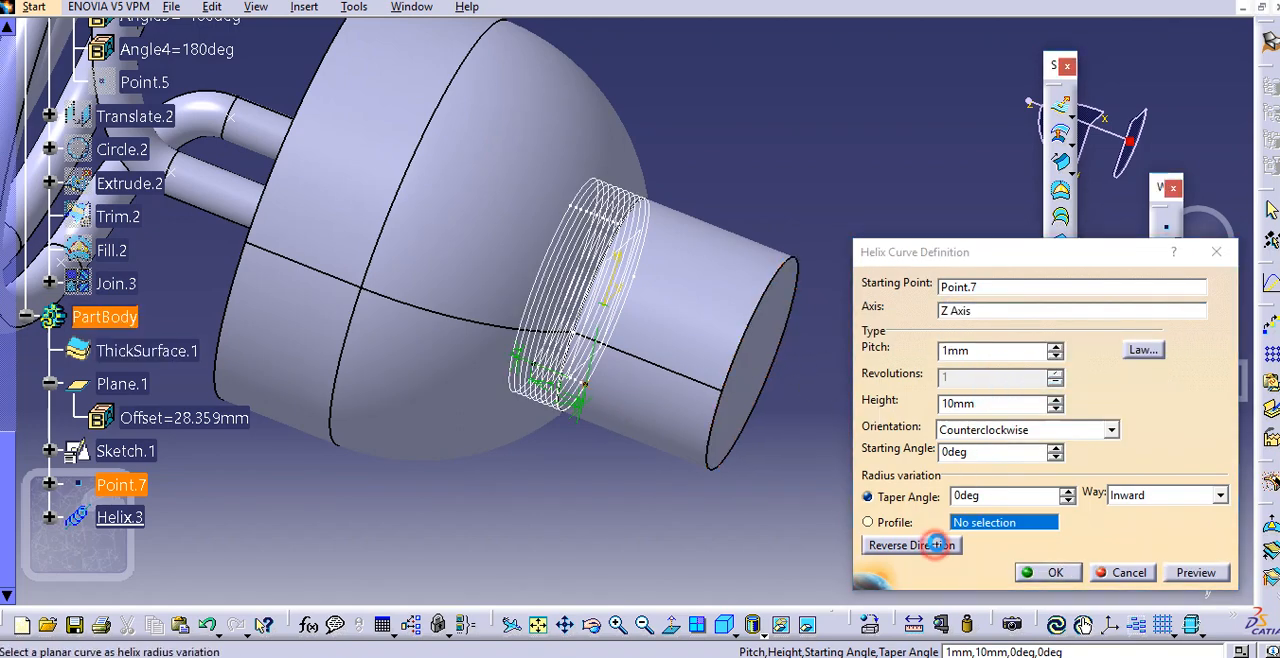
# Reverse the helix direction so it runs along the cap and set its height to 25 mm
pyautogui.click(927, 545)
pyautogui.moveTo(888, 367); pyautogui.dragTo(873, 365, button='middle')
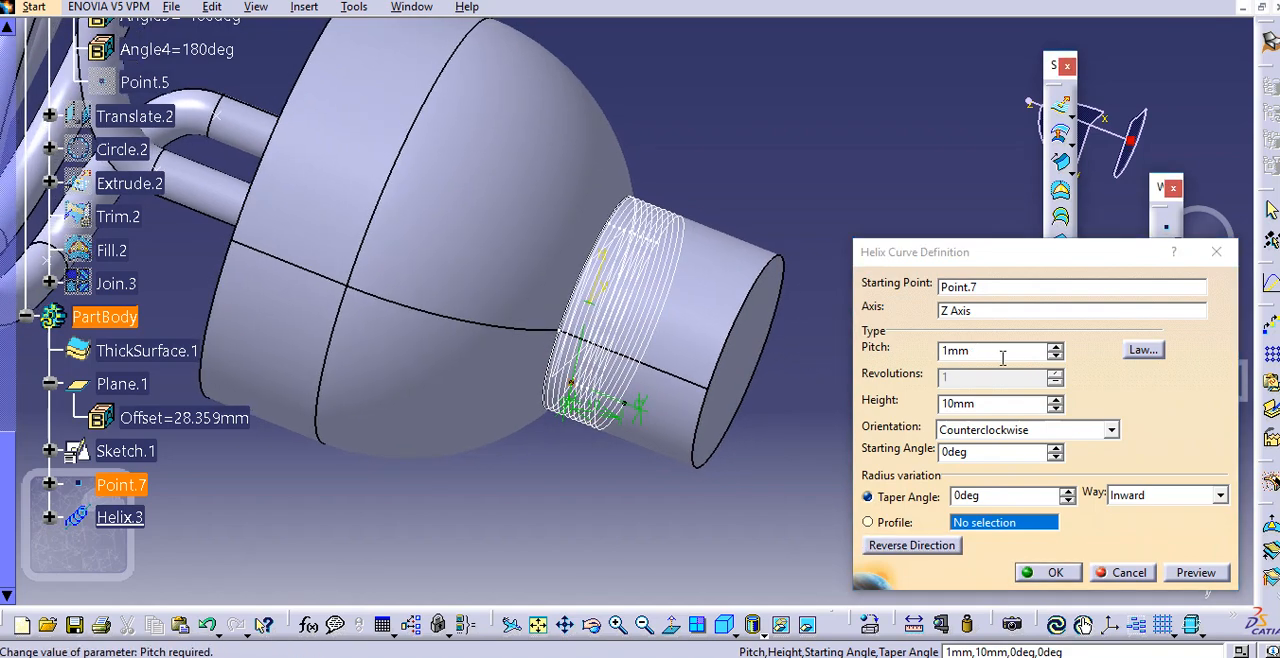
pyautogui.moveTo(989, 403); pyautogui.dragTo(886, 410)
pyautogui.write('28.359mm')
# Try helix pitches of 25 mm and 20 mm
pyautogui.click(975, 352)
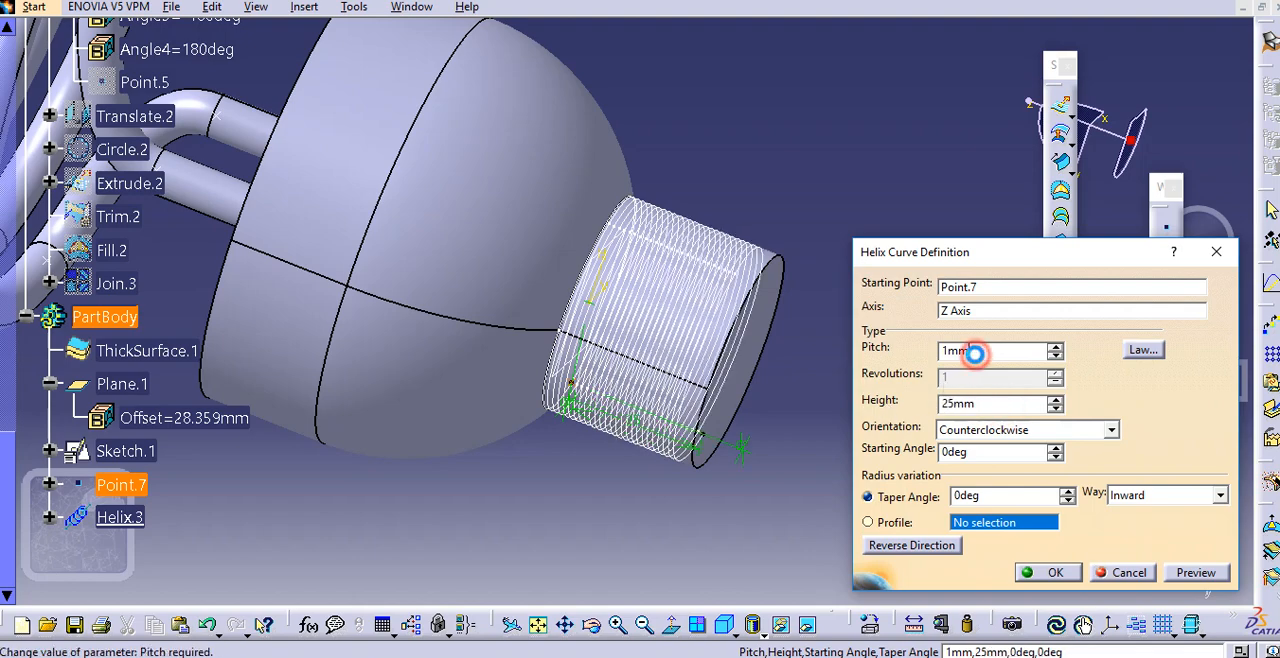
pyautogui.moveTo(1001, 351); pyautogui.dragTo(913, 360)
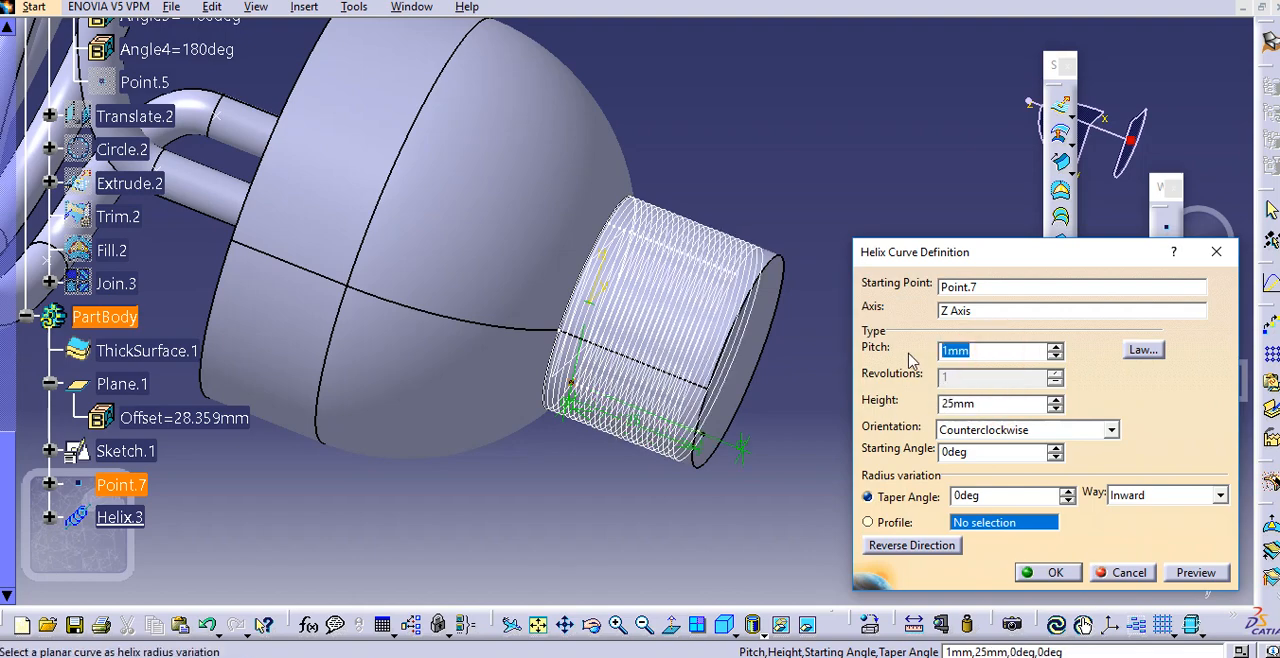
pyautogui.click(991, 406)
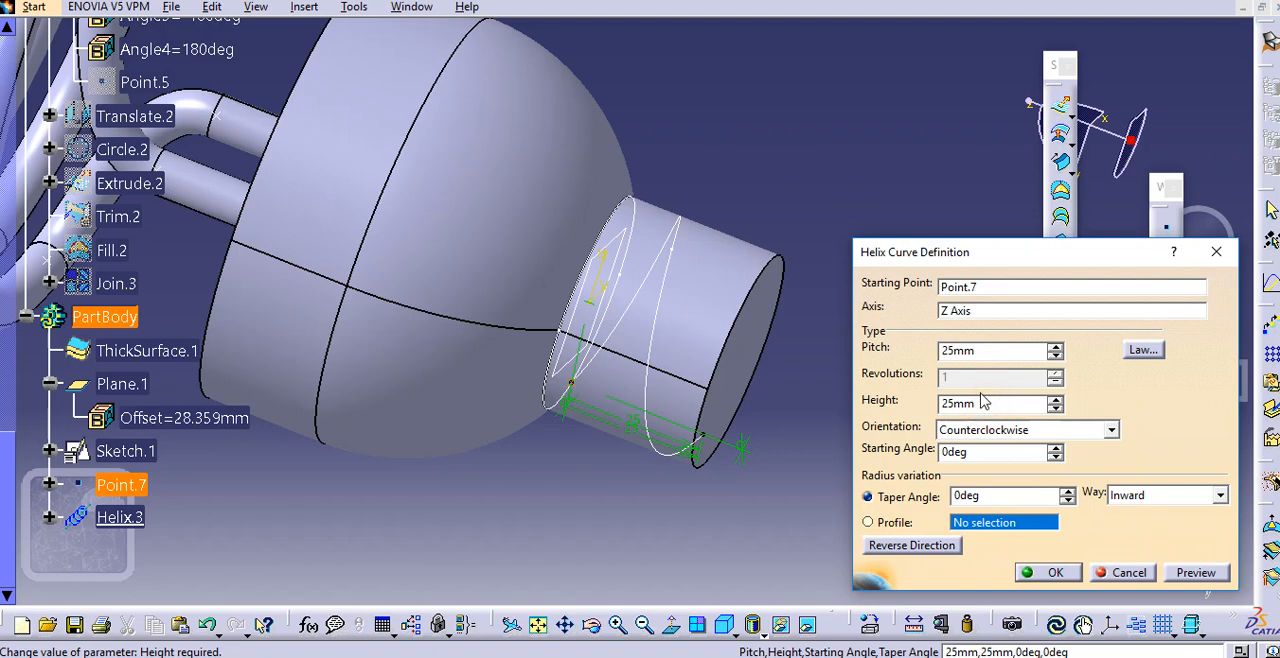
pyautogui.moveTo(977, 349); pyautogui.dragTo(917, 350)
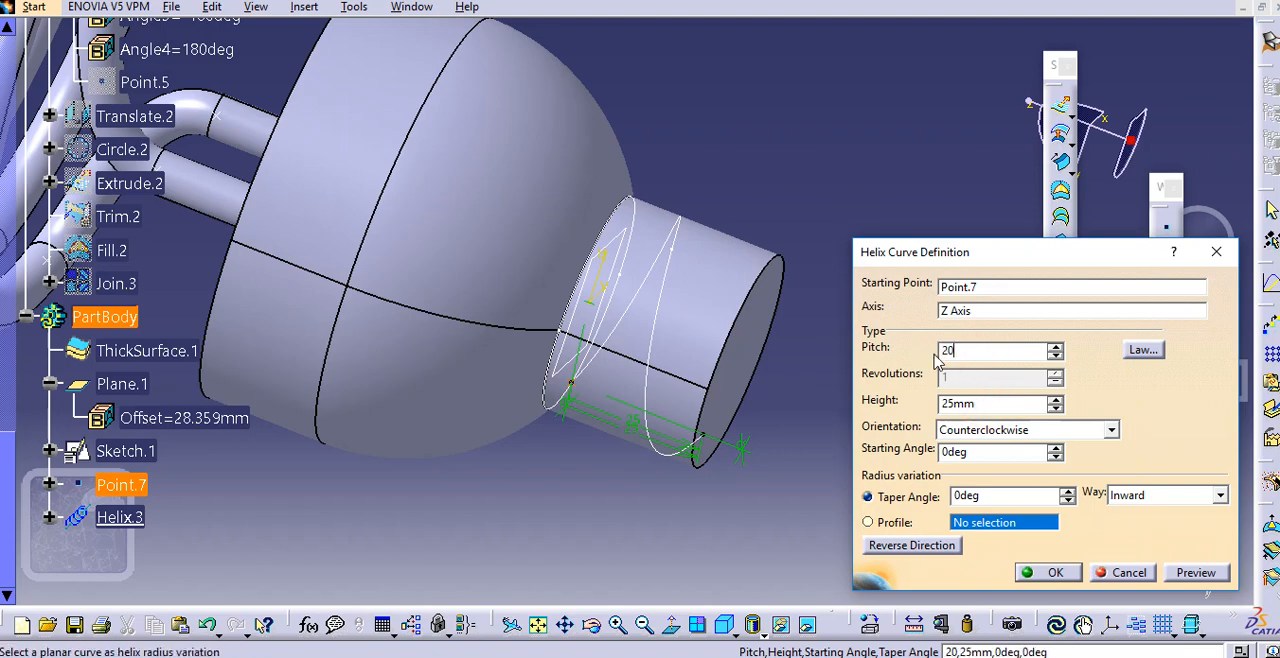
pyautogui.click(980, 408)
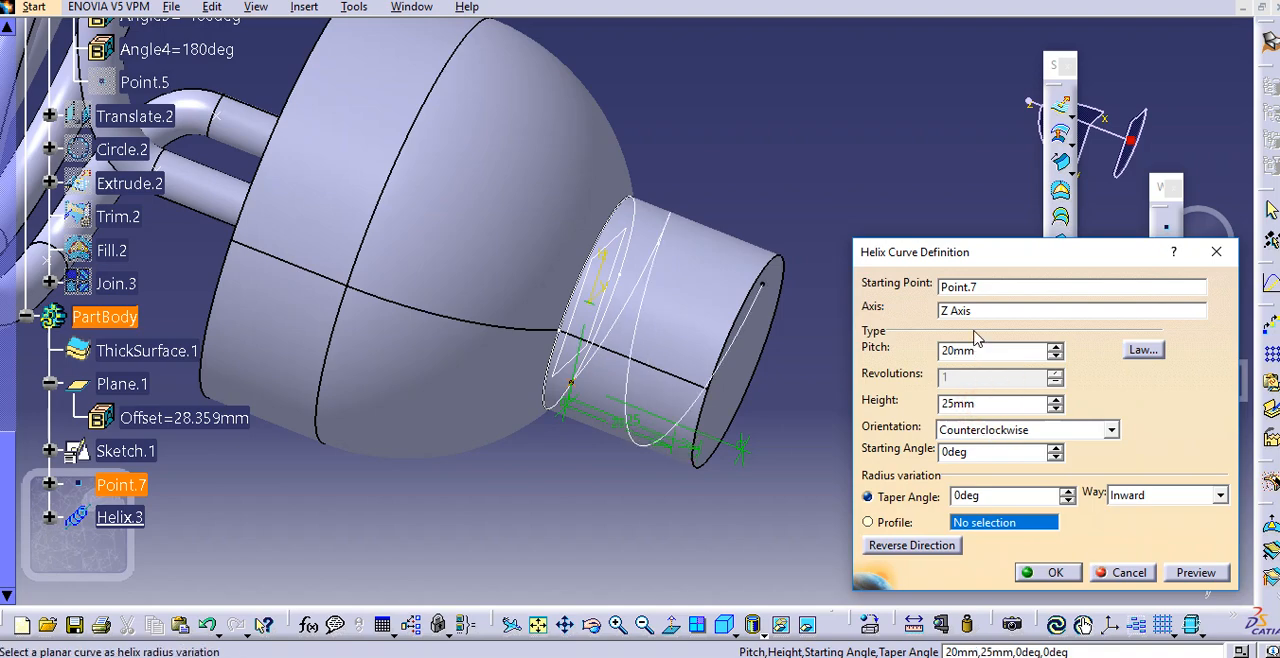
# Set the helix pitch to 15 mm and create the helix around the cap
pyautogui.moveTo(990, 352); pyautogui.dragTo(898, 365)
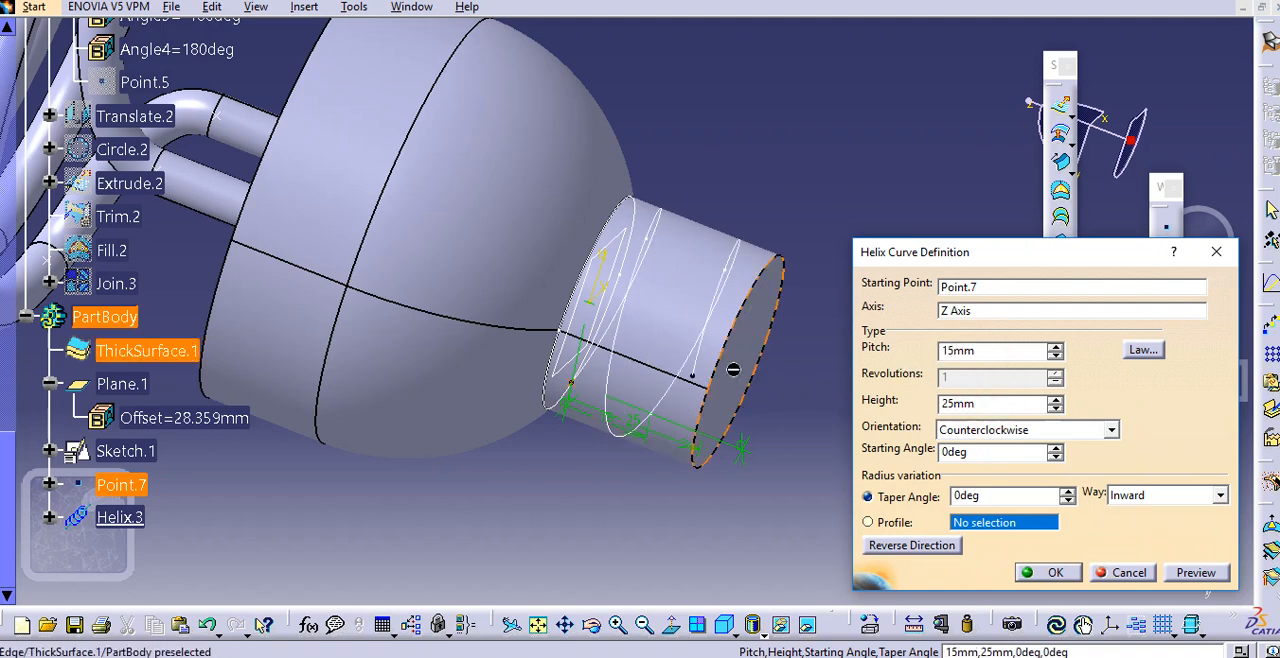
pyautogui.moveTo(649, 331); pyautogui.dragTo(722, 397, button='middle')
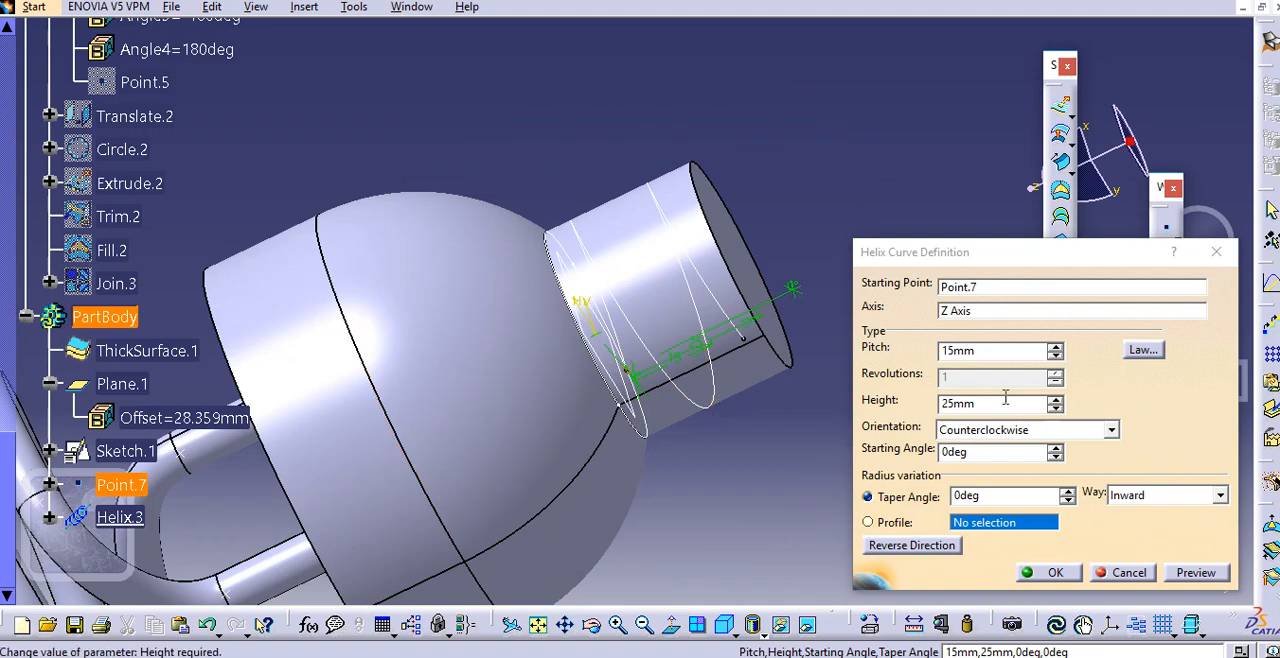
pyautogui.click(1047, 575)
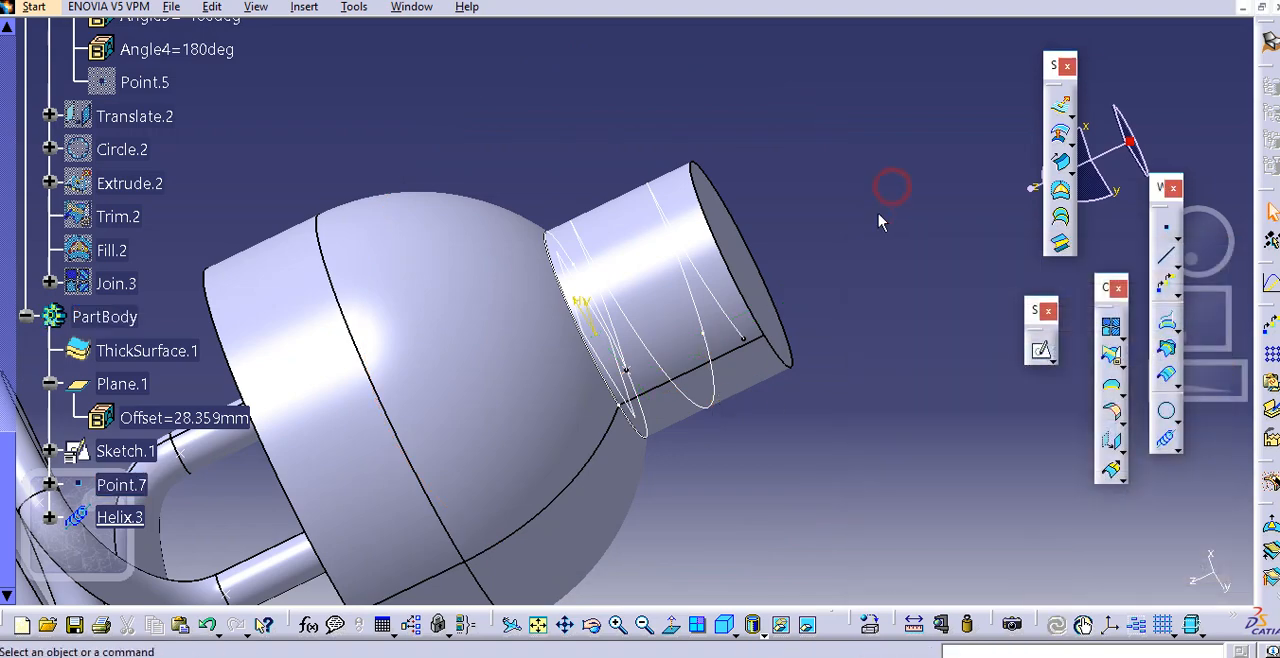
pyautogui.moveTo(766, 180); pyautogui.dragTo(846, 429, button='middle')
pyautogui.moveTo(769, 338); pyautogui.dragTo(782, 288, button='middle')
pyautogui.click(860, 198)
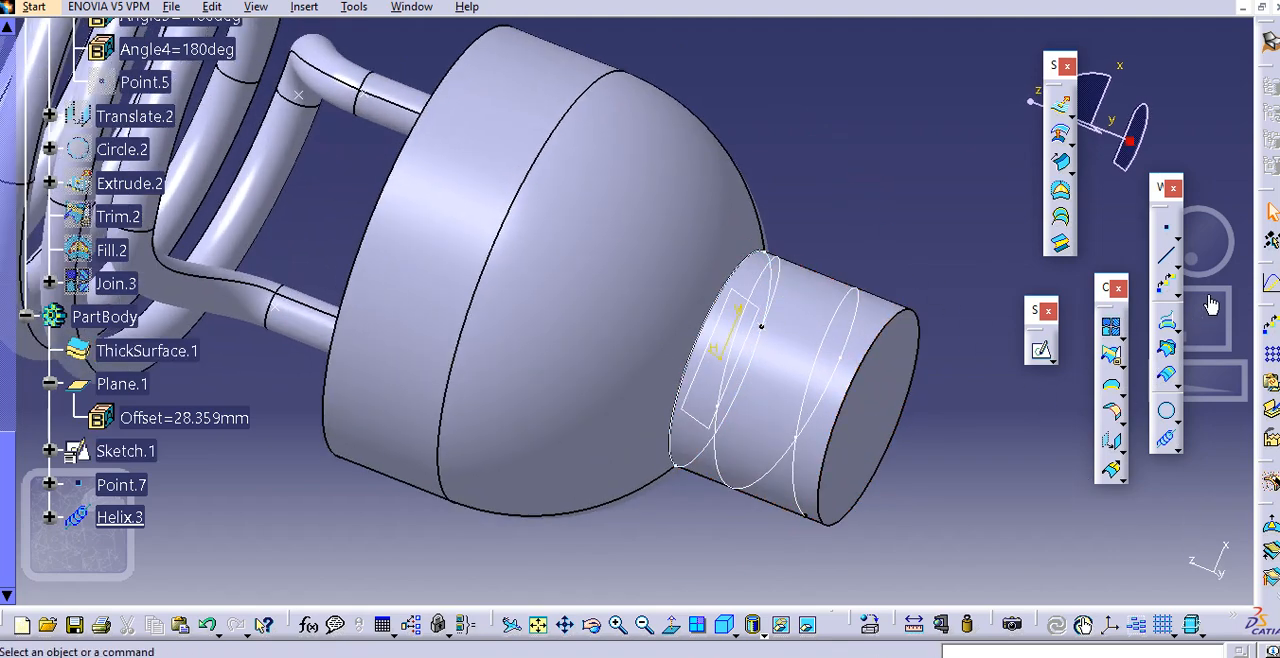
# Return to the Part Design workbench and create a plane normal to the helix at its starting point, Point.7
pyautogui.click(34, 7)
pyautogui.moveTo(88, 51)
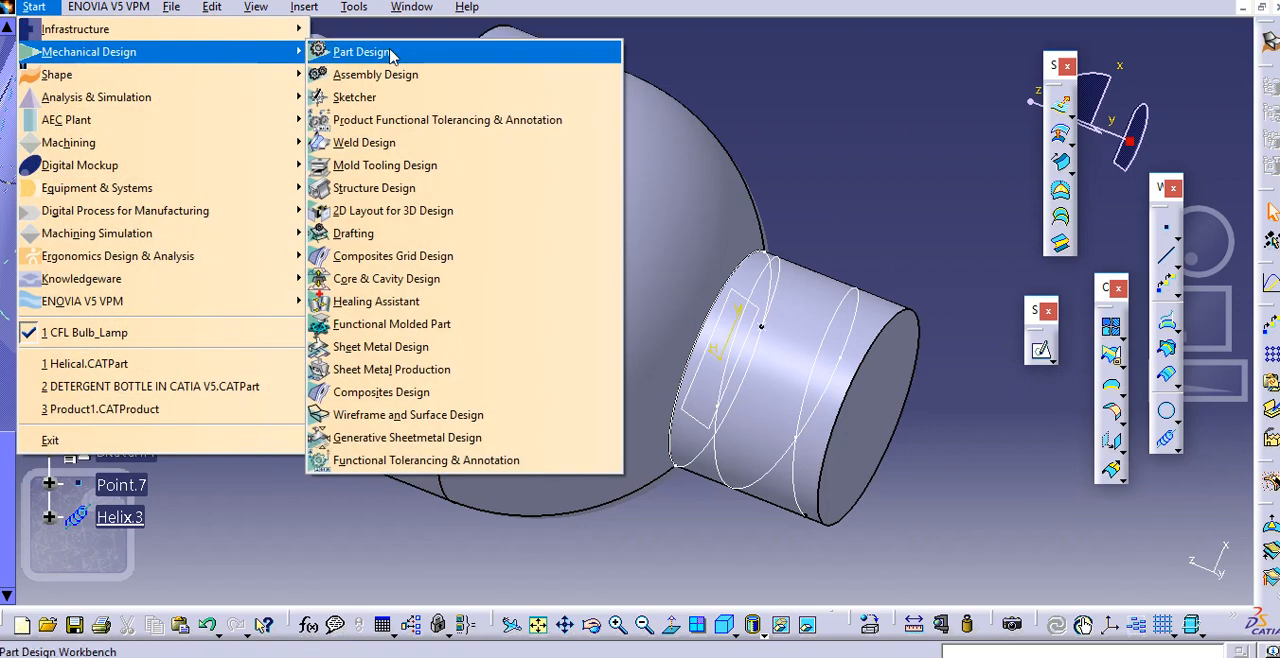
pyautogui.click(380, 52)
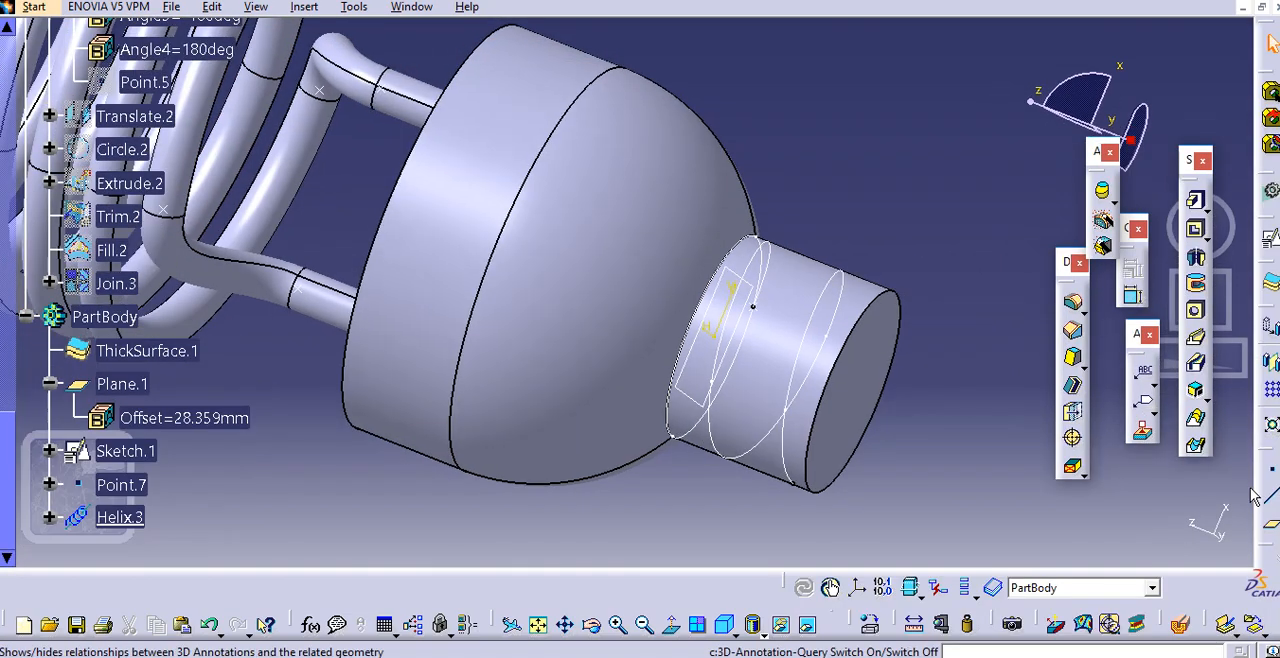
pyautogui.click(1271, 527)
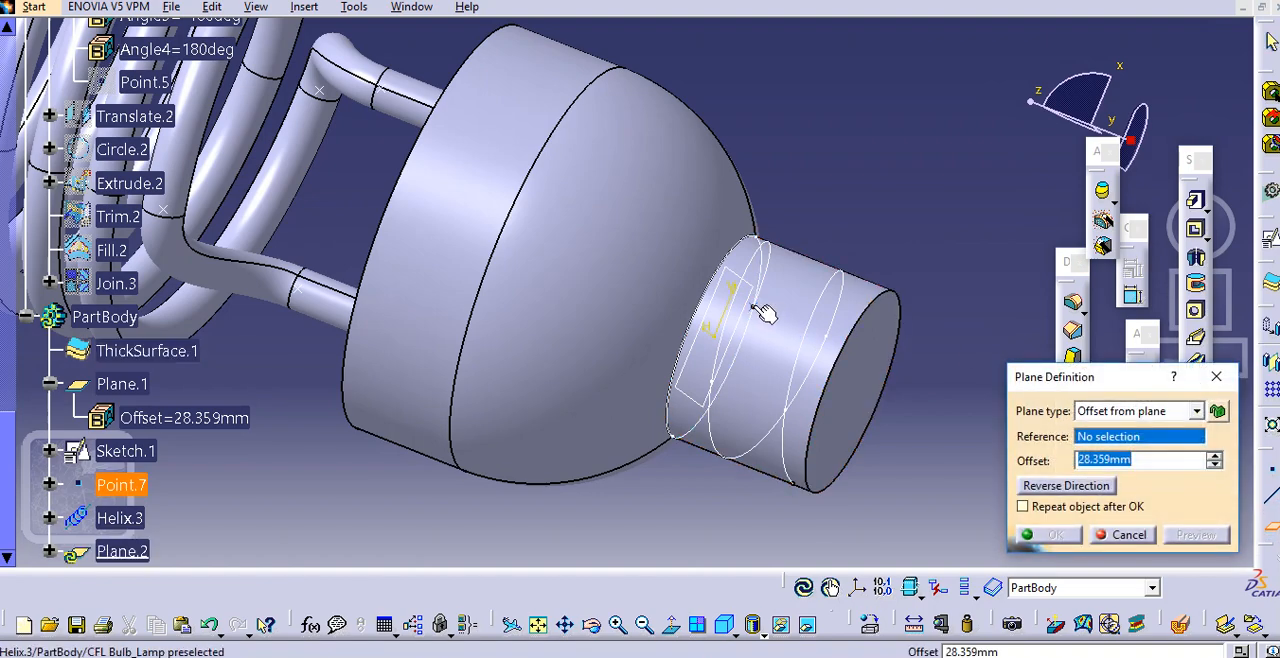
pyautogui.click(722, 376)
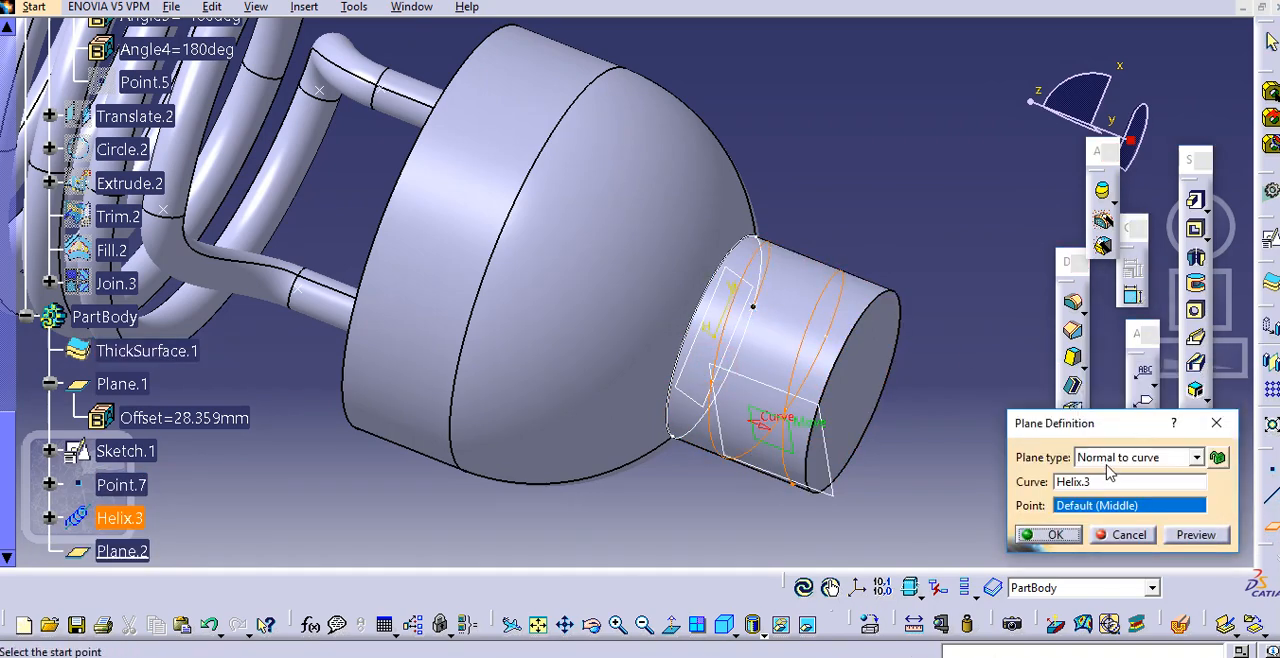
pyautogui.click(1104, 483)
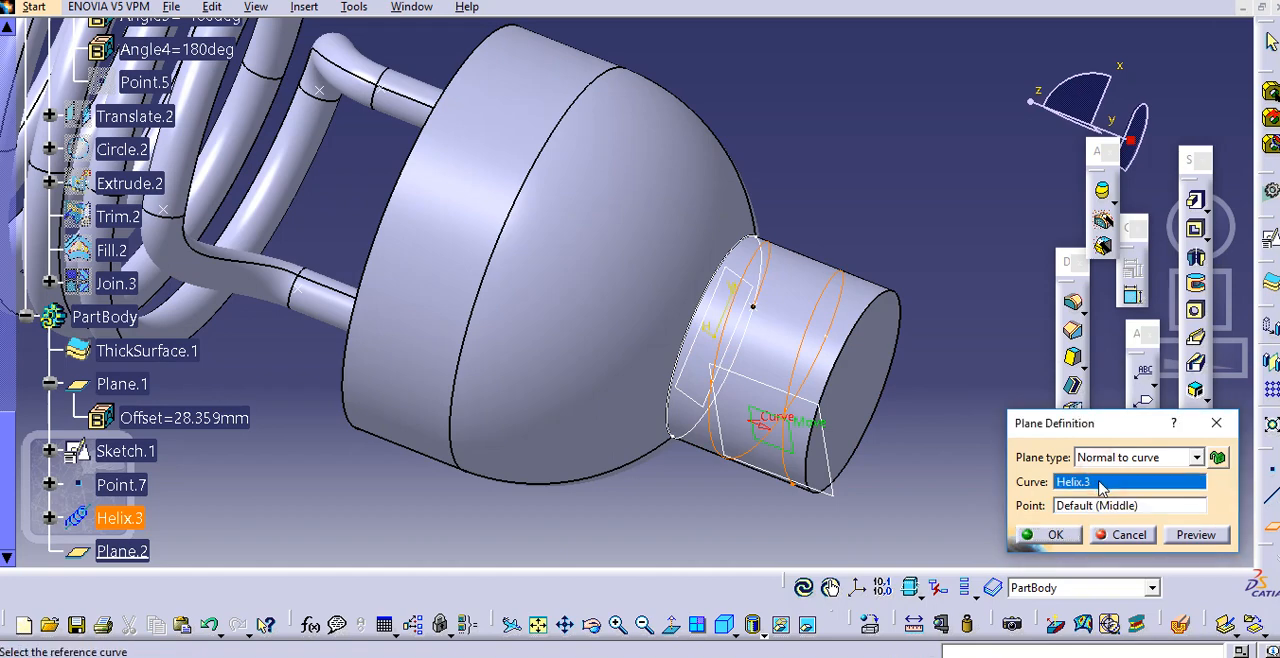
pyautogui.click(1104, 506)
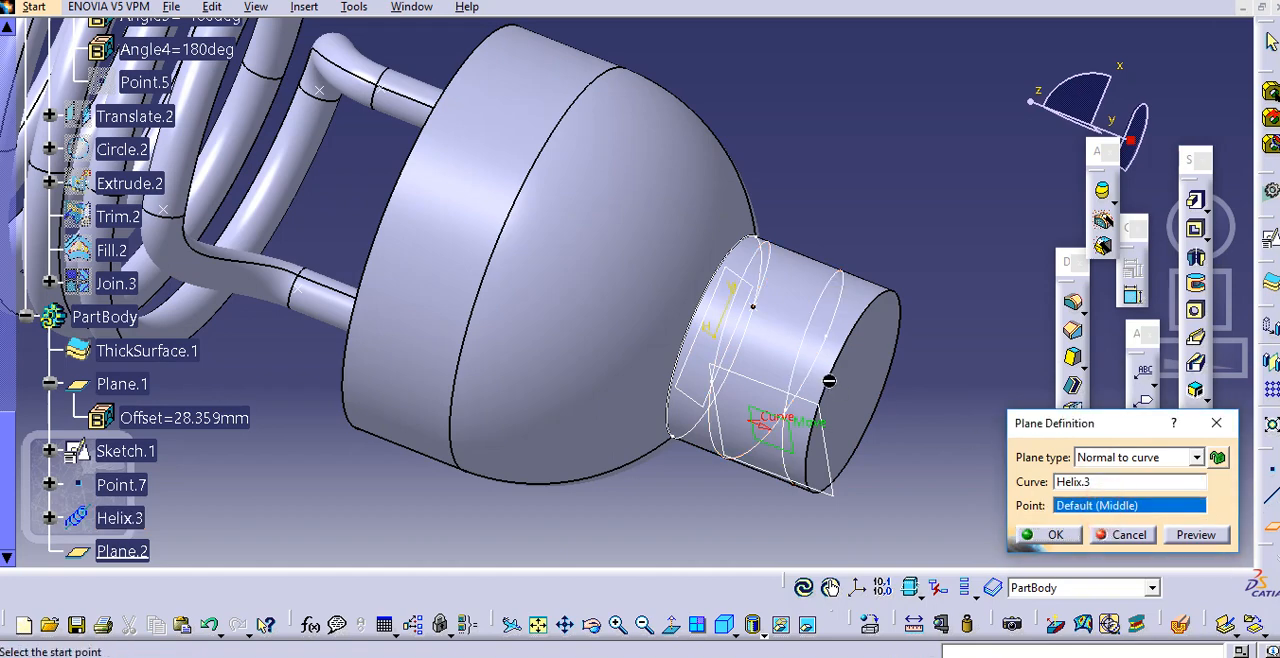
pyautogui.click(762, 315)
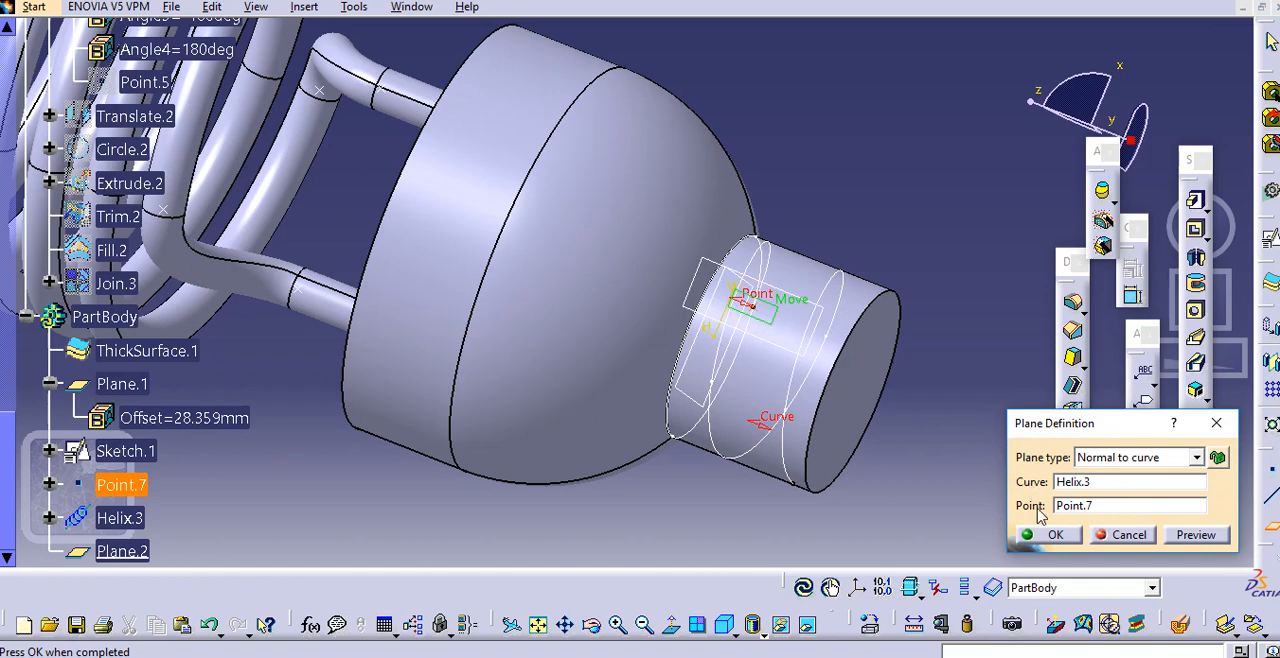
pyautogui.click(1050, 535)
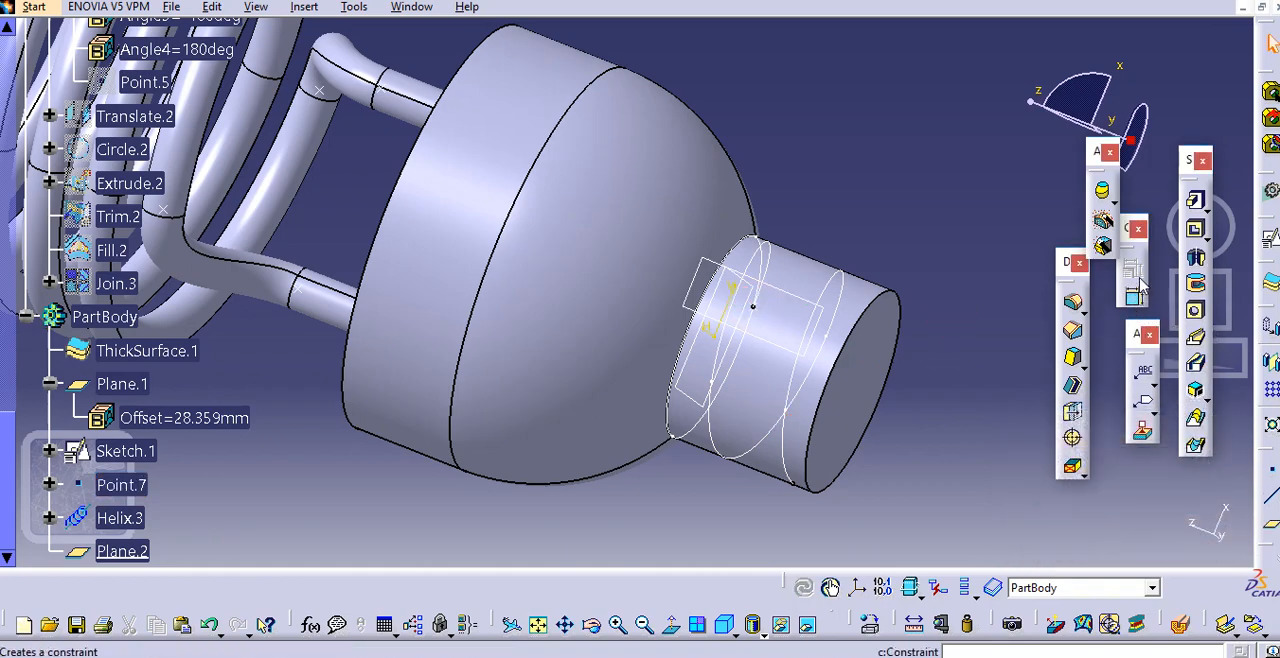
# Start a positioned sketch on Plane.2, the plane normal to the helix, with both the H and V directions reversed
pyautogui.click(1267, 238)
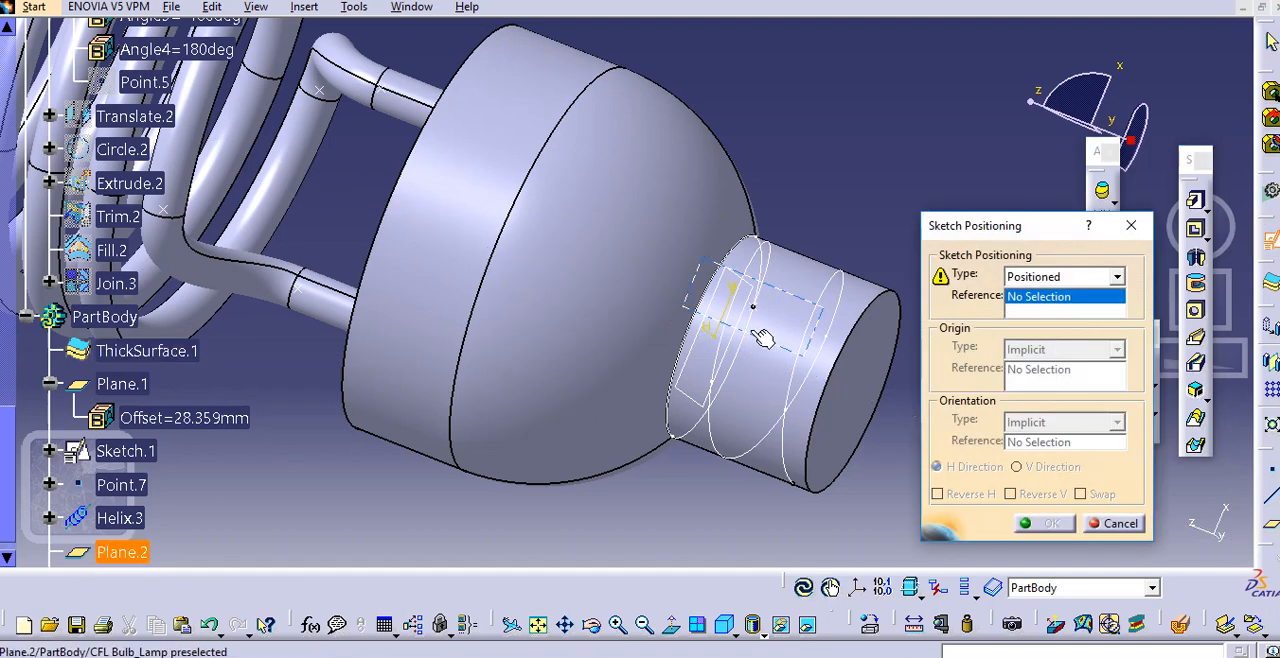
pyautogui.moveTo(765, 362); pyautogui.dragTo(730, 362, button='middle')
pyautogui.click(722, 333)
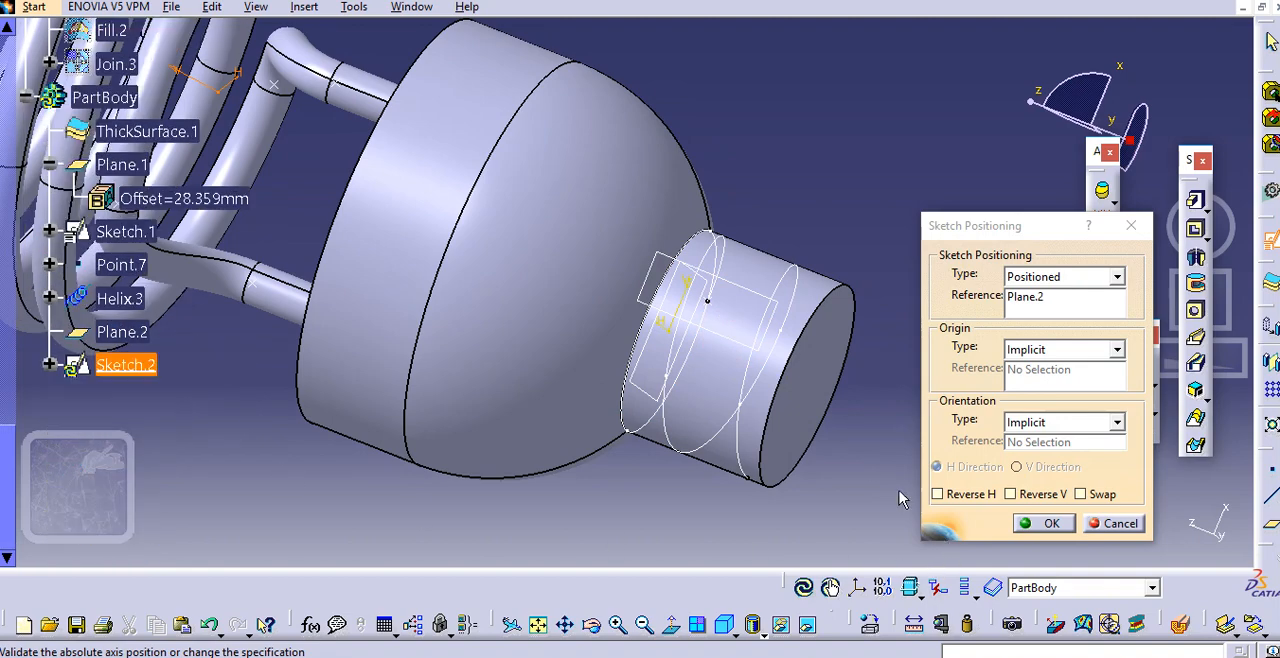
pyautogui.click(976, 497)
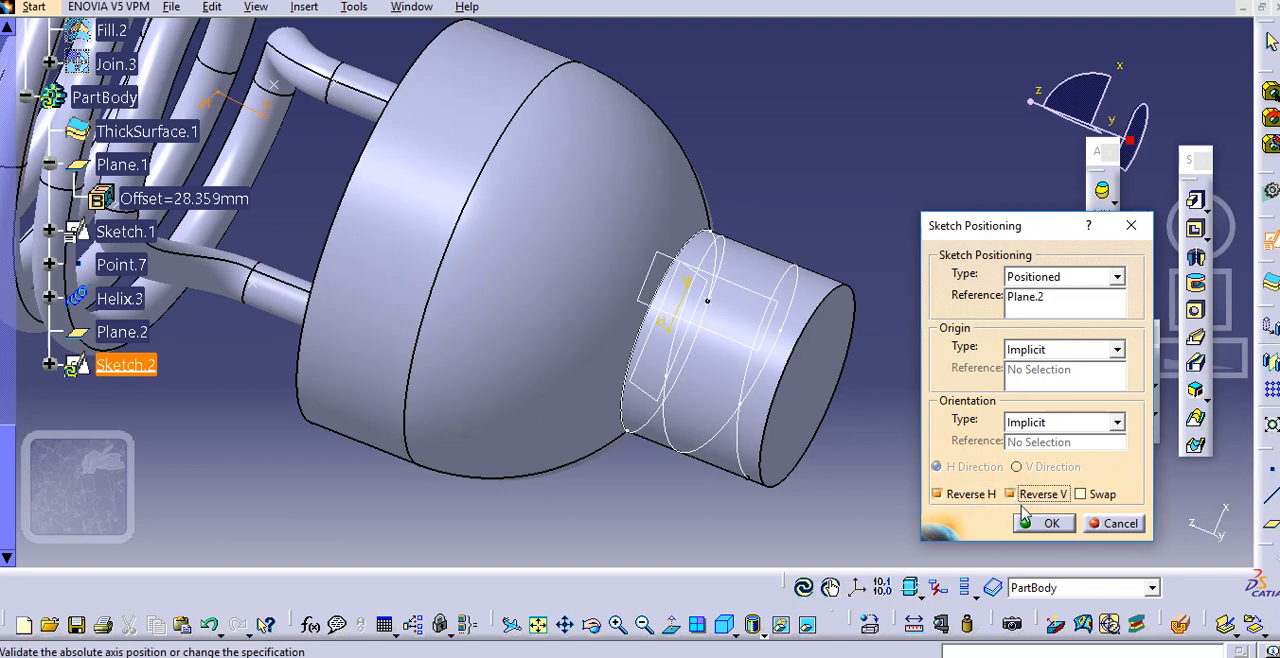
pyautogui.click(1043, 523)
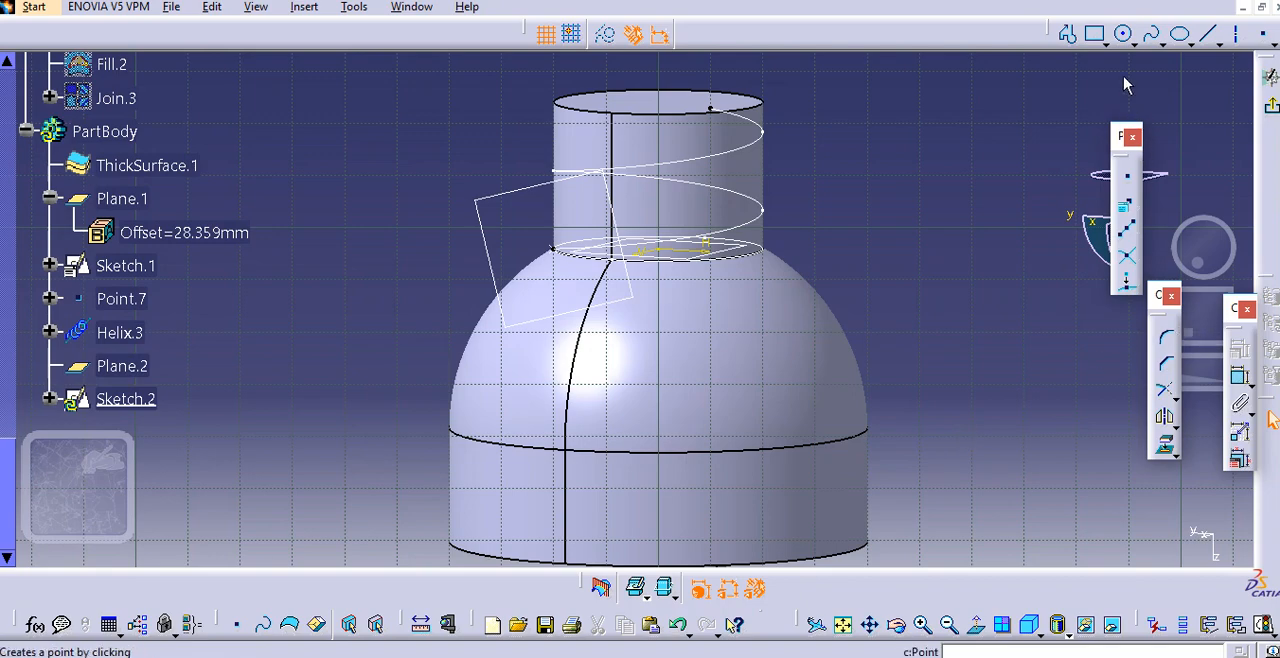
# Sketch a circle about 8 mm in diameter in the empty space beside the cap's neck
pyautogui.click(1125, 40)
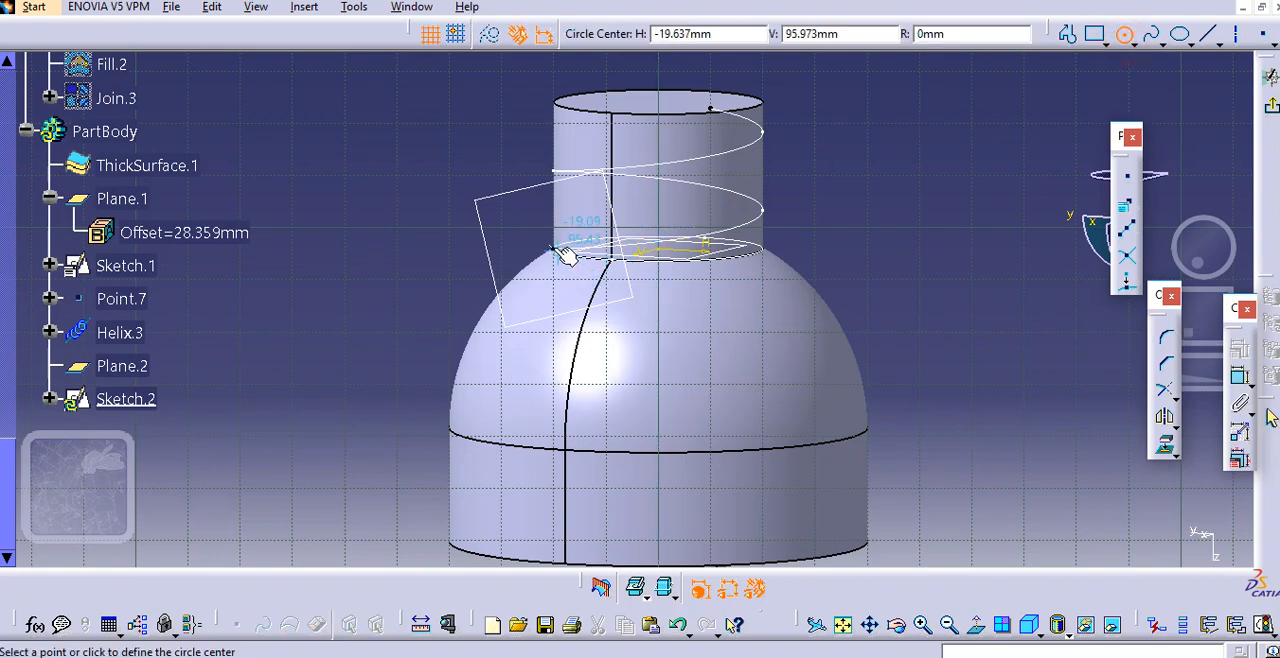
pyautogui.moveTo(563, 255); pyautogui.dragTo(580, 352, button='middle')
pyautogui.moveTo(582, 307); pyautogui.dragTo(590, 273, button='middle')
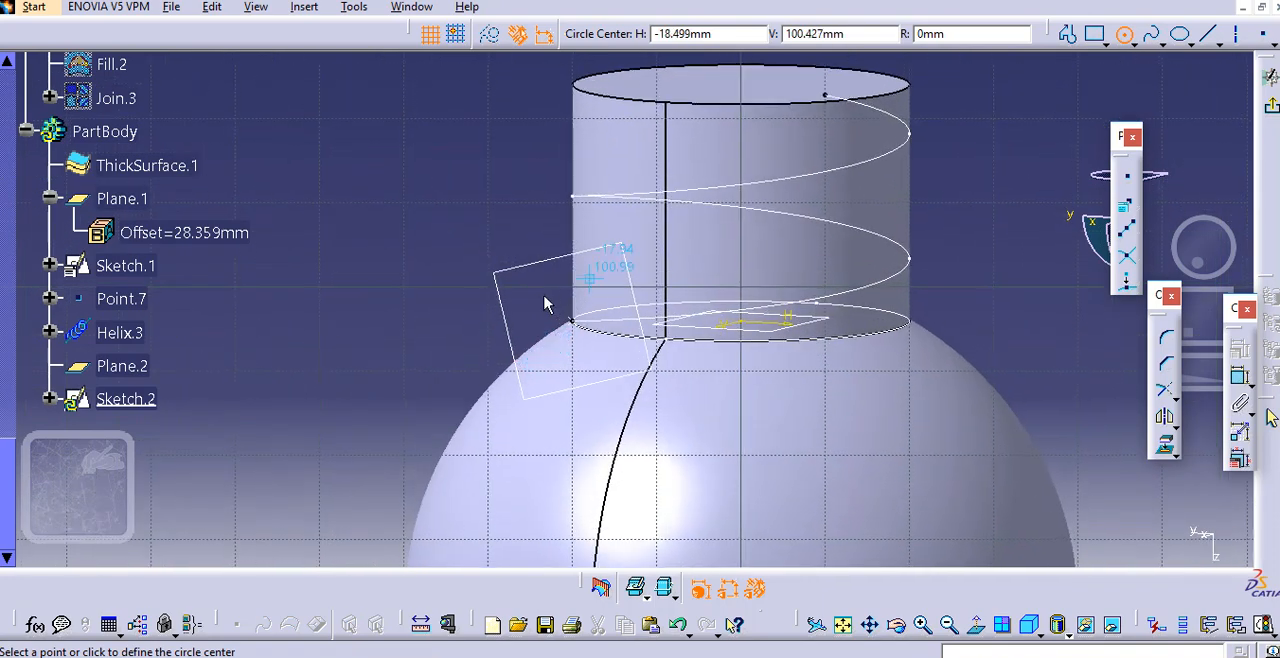
pyautogui.click(414, 320)
pyautogui.click(428, 352)
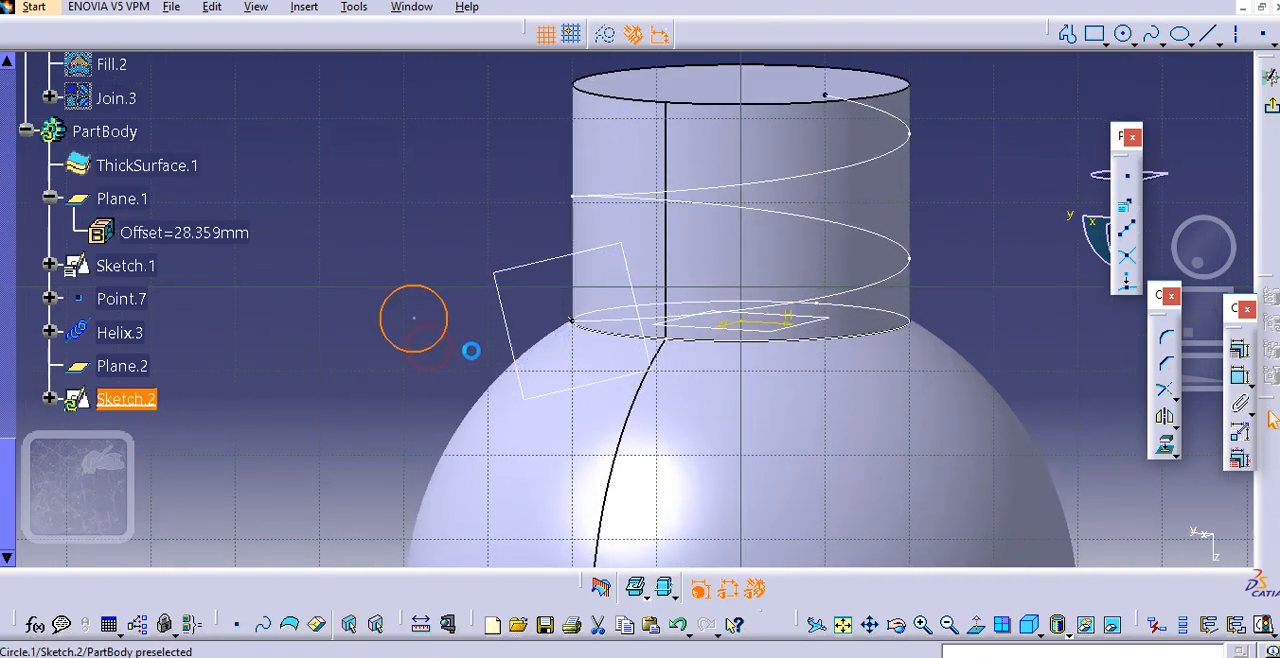
# Dimension the circle and set its diameter to 3 mm
pyautogui.click(1239, 375)
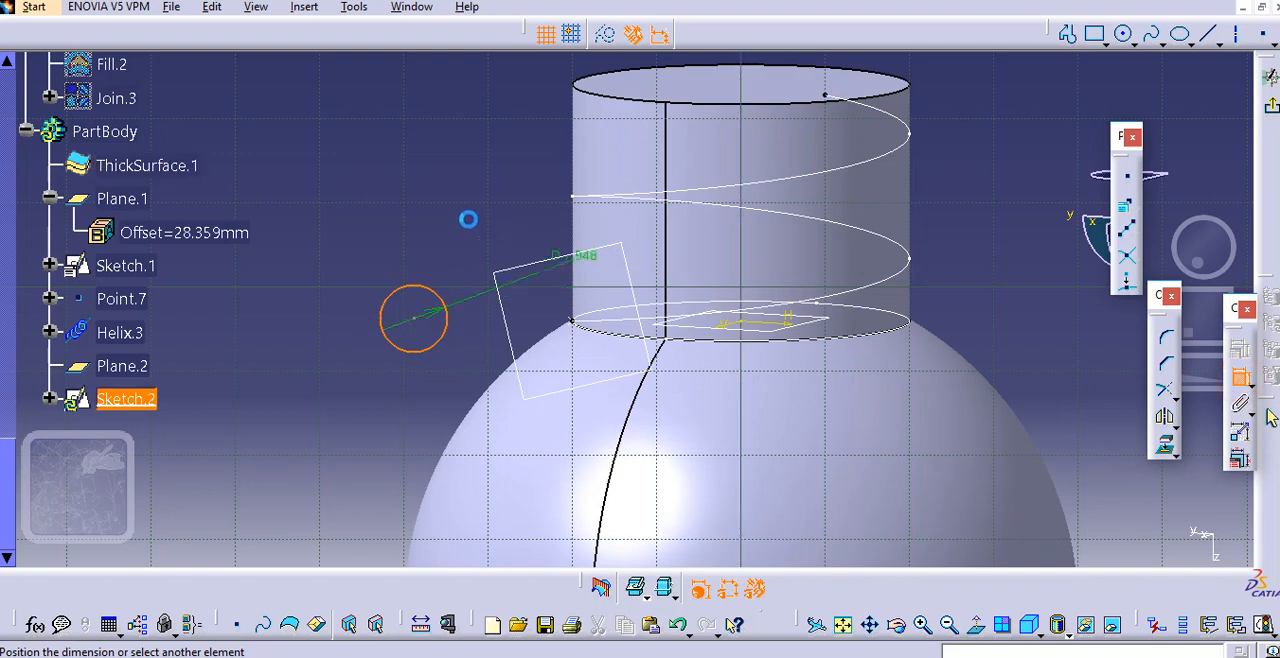
pyautogui.click(478, 218)
pyautogui.doubleClick(469, 216)
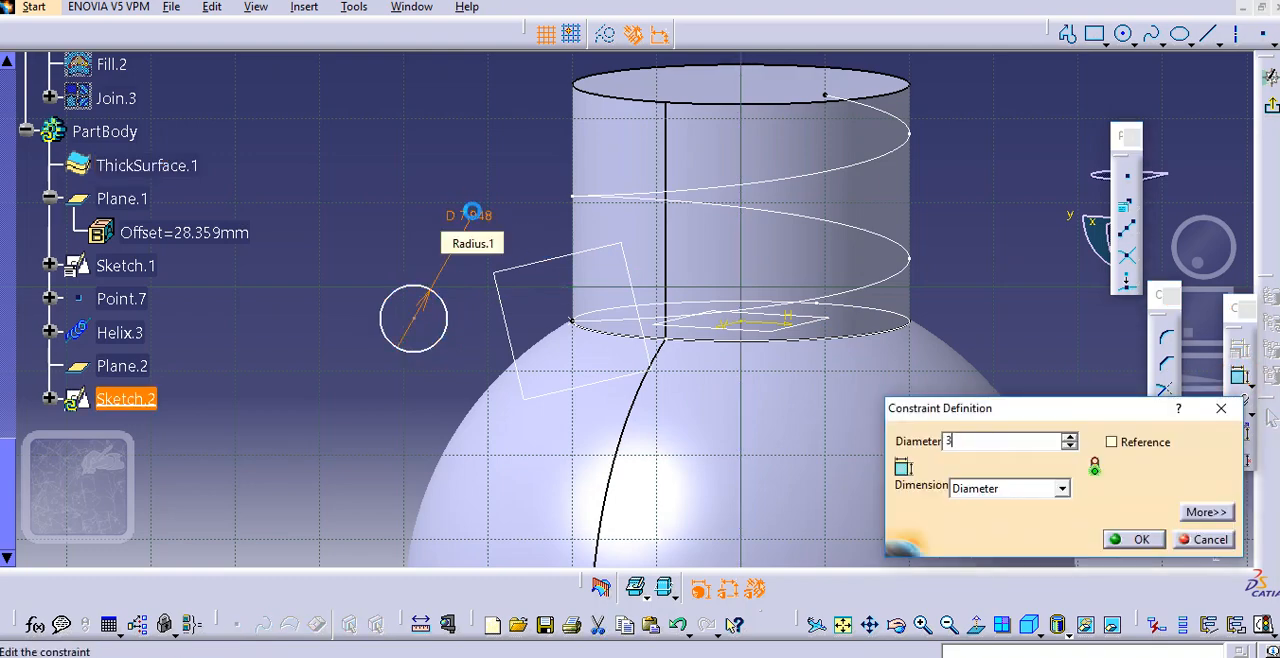
pyautogui.press('Return')
# Make the circle's centre coincident with the helix starting point, Point.7, and exit the sketch
pyautogui.click(1239, 375)
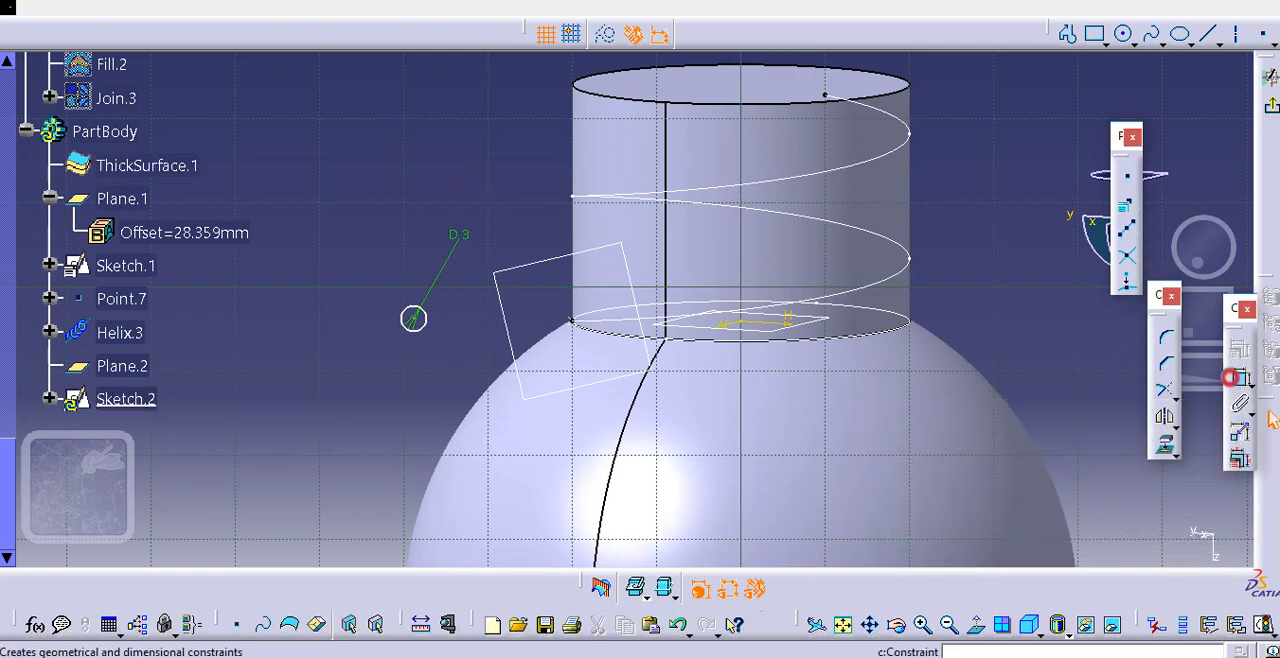
pyautogui.click(575, 322)
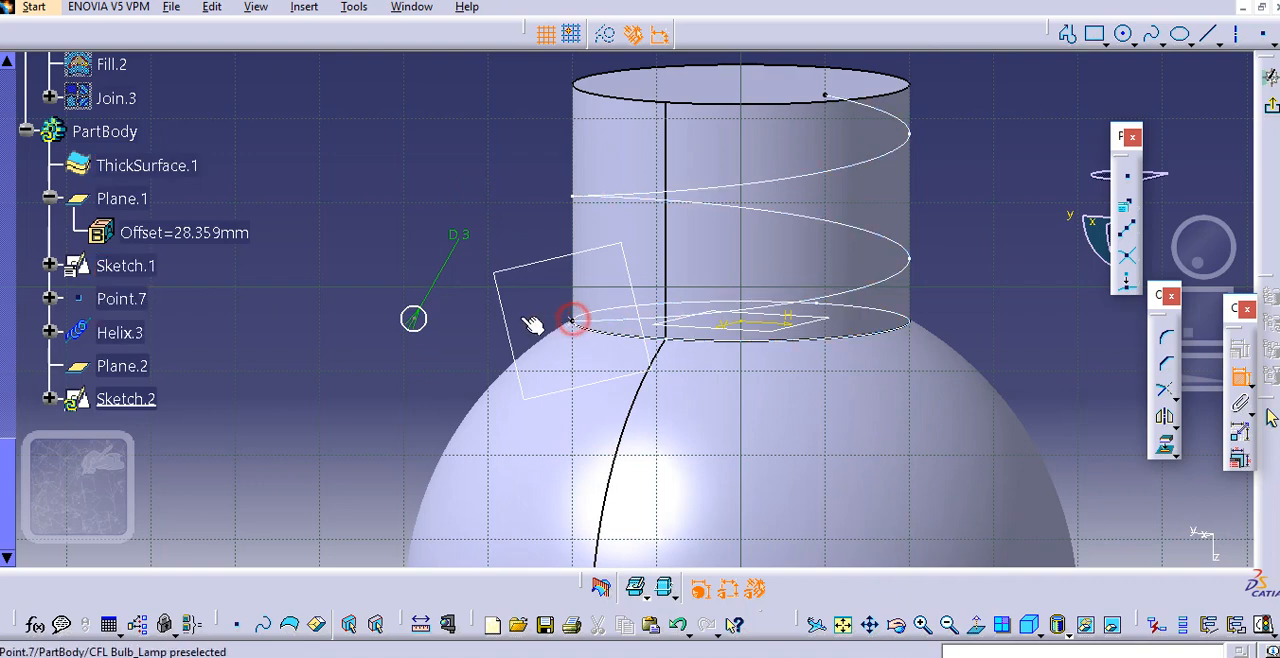
pyautogui.rightClick(416, 228)
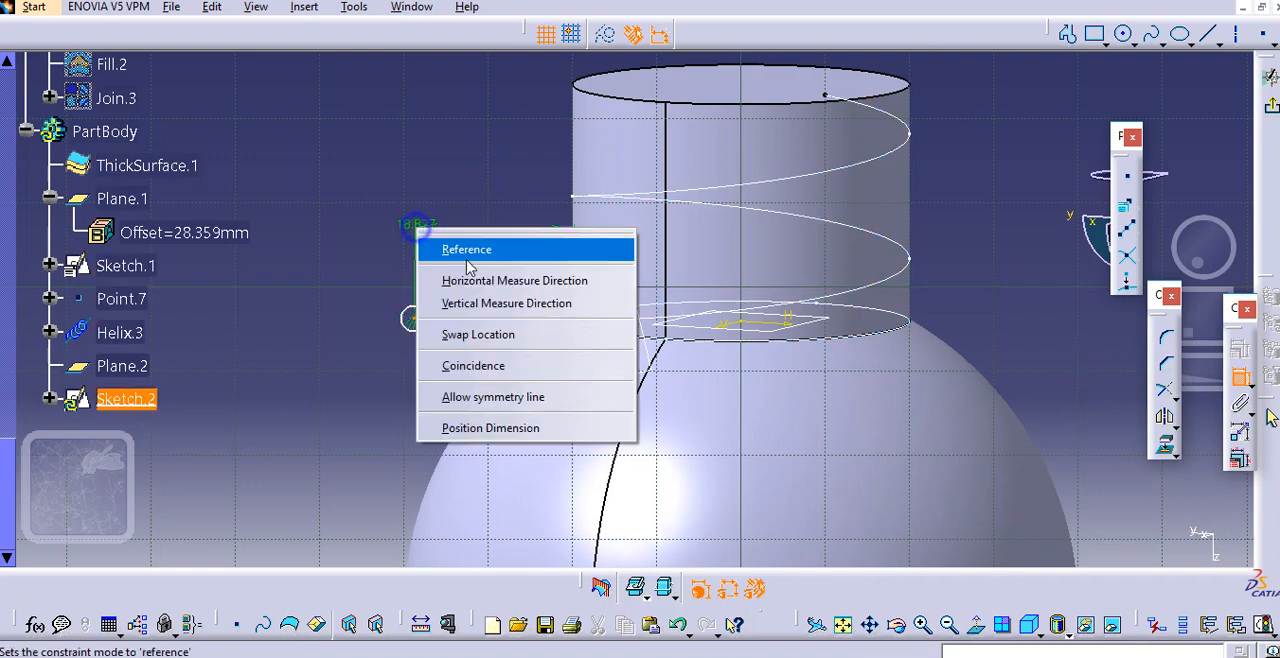
pyautogui.click(482, 329)
pyautogui.click(1270, 104)
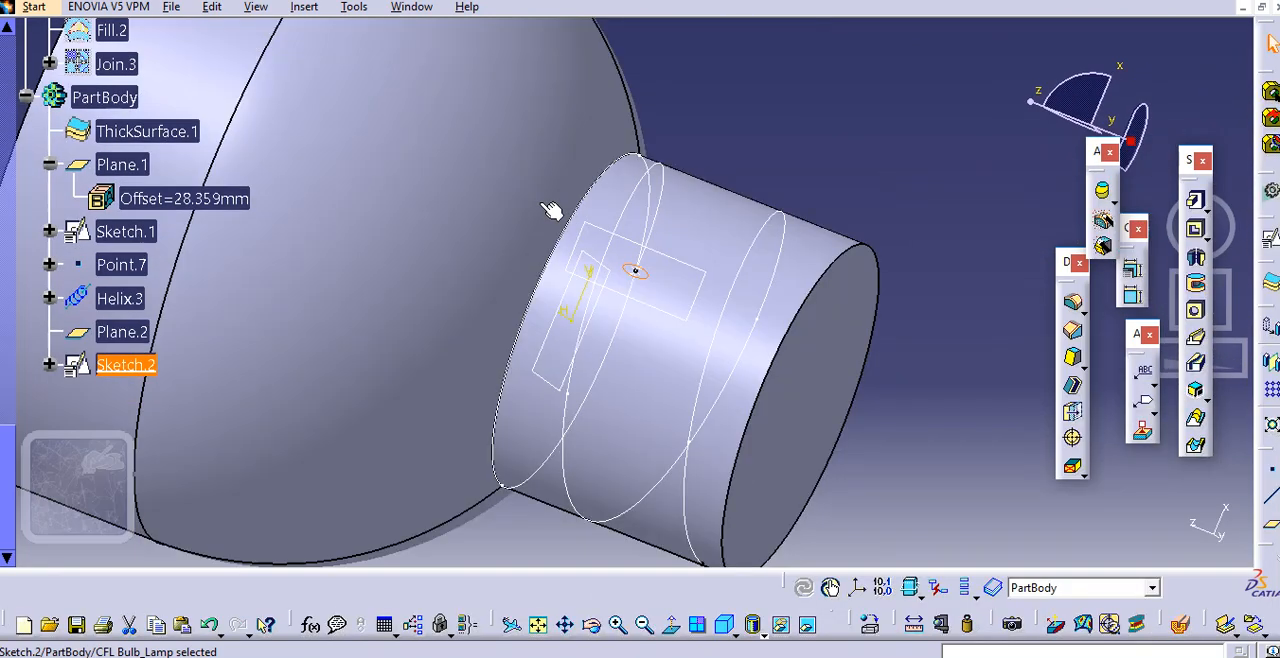
# Create a rib with the circle sketch, Sketch.2, as profile and Helix.3 as center curve
pyautogui.keyDown('ctrl'); pyautogui.moveTo(778, 233); pyautogui.dragTo(803, 292, button='middle'); pyautogui.keyUp('ctrl')
pyautogui.click(1001, 262)
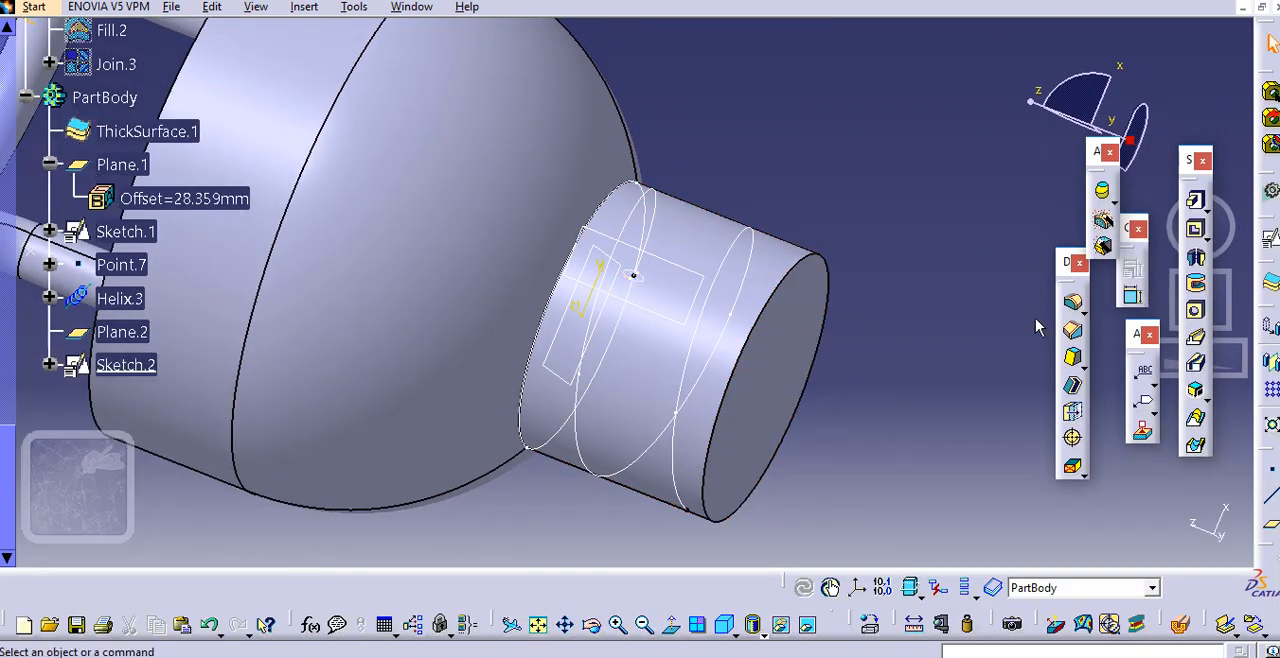
pyautogui.click(1200, 341)
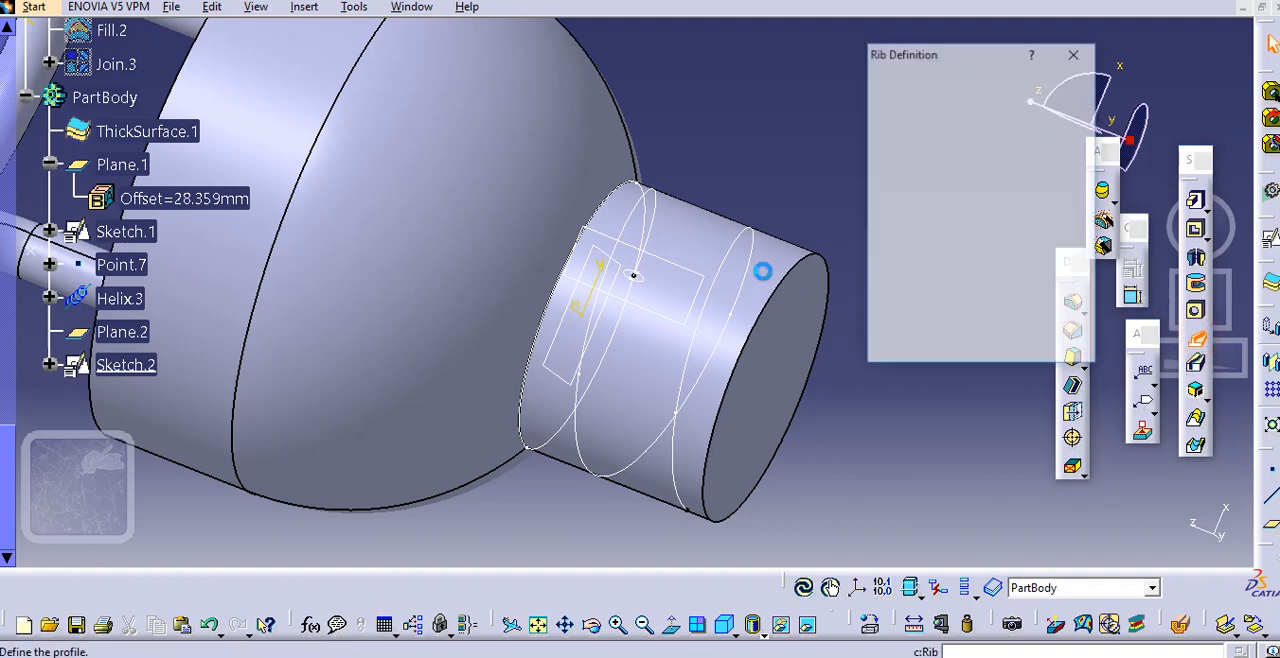
pyautogui.click(638, 279)
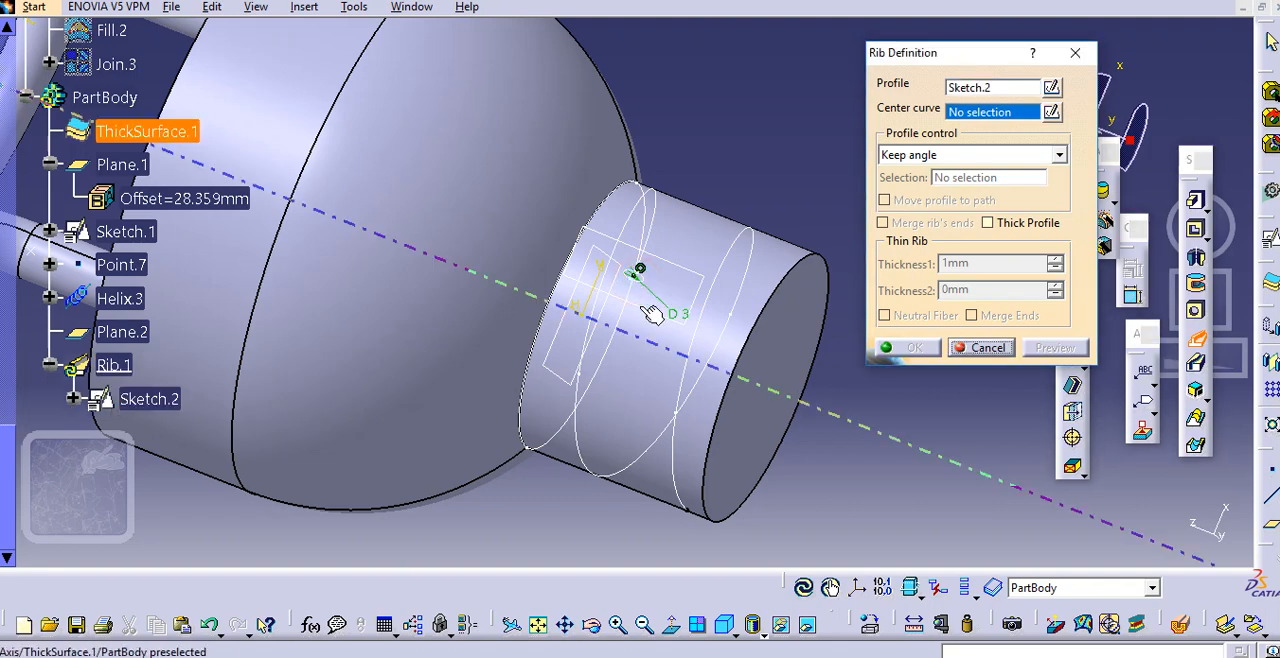
pyautogui.click(576, 404)
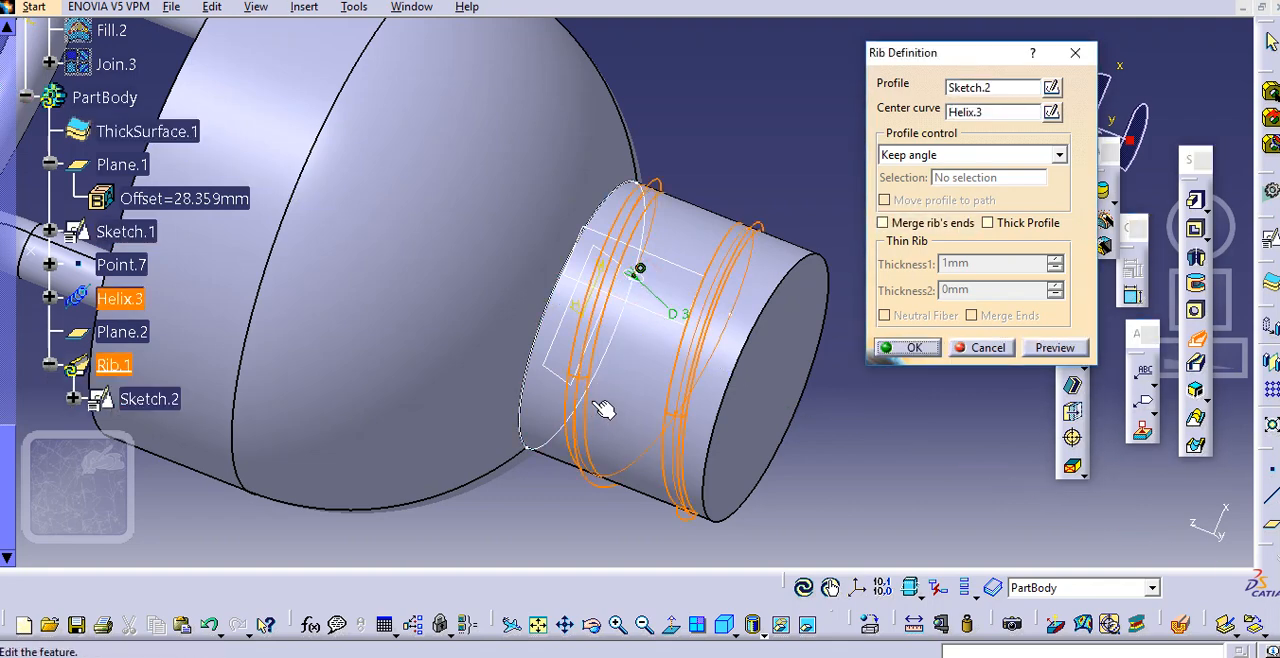
pyautogui.click(914, 348)
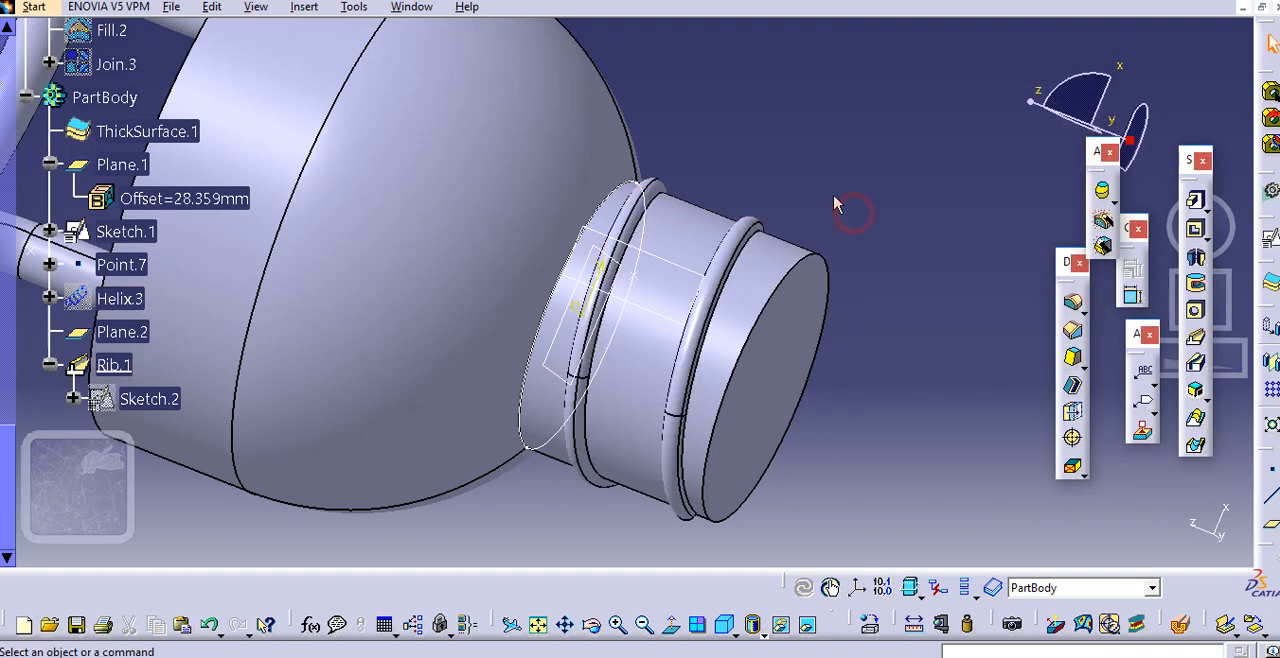
# Try a pitch of 10 mm for Helix.3 to tighten the thread on the cap
pyautogui.moveTo(837, 206); pyautogui.dragTo(824, 425, button='middle')
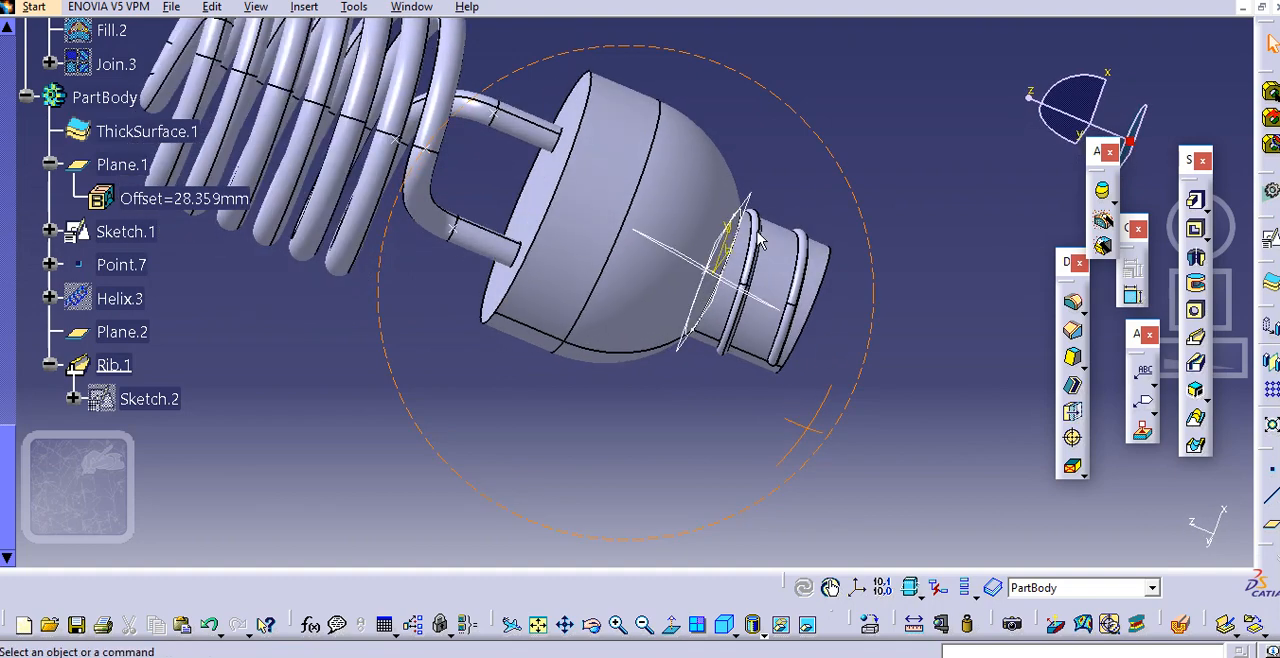
pyautogui.click(755, 240)
pyautogui.moveTo(755, 240); pyautogui.dragTo(690, 298, button='middle')
pyautogui.click(357, 382)
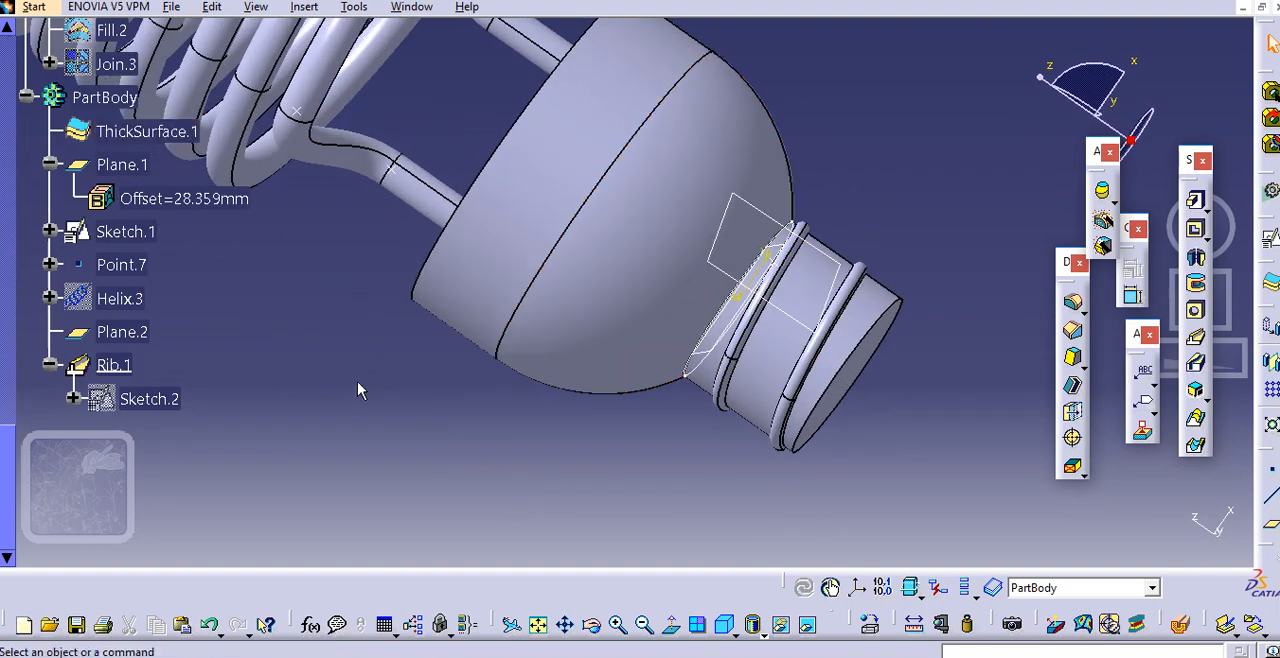
pyautogui.doubleClick(118, 298)
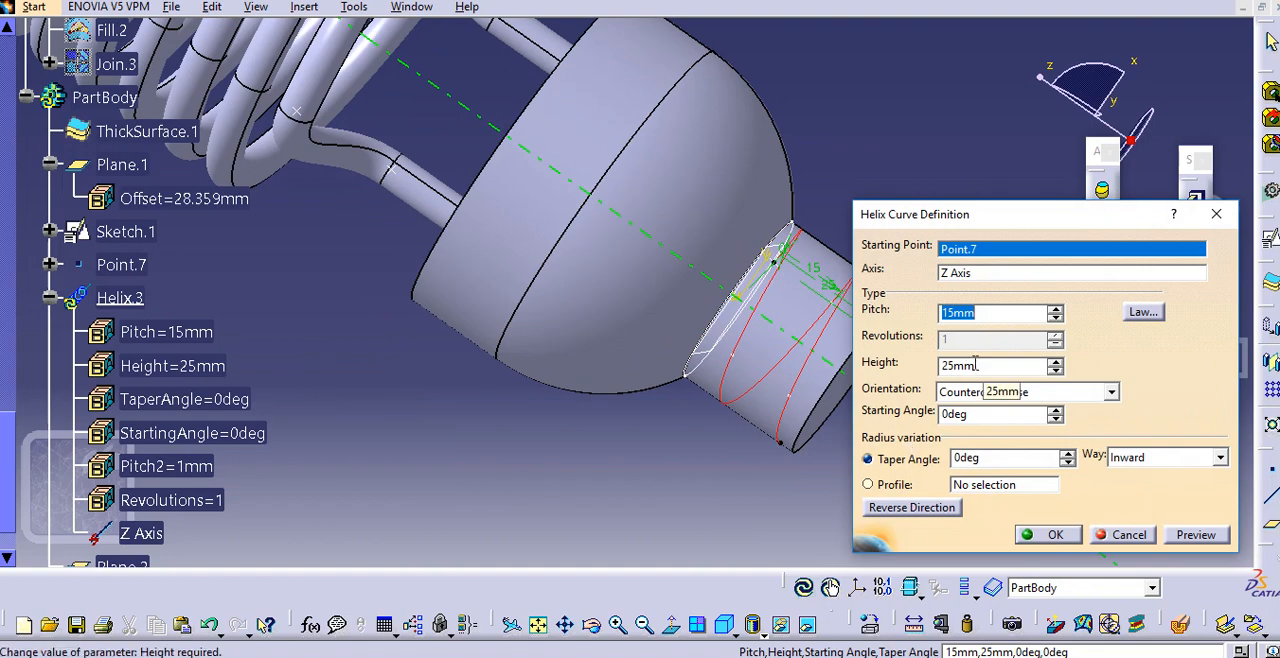
pyautogui.press('Return')
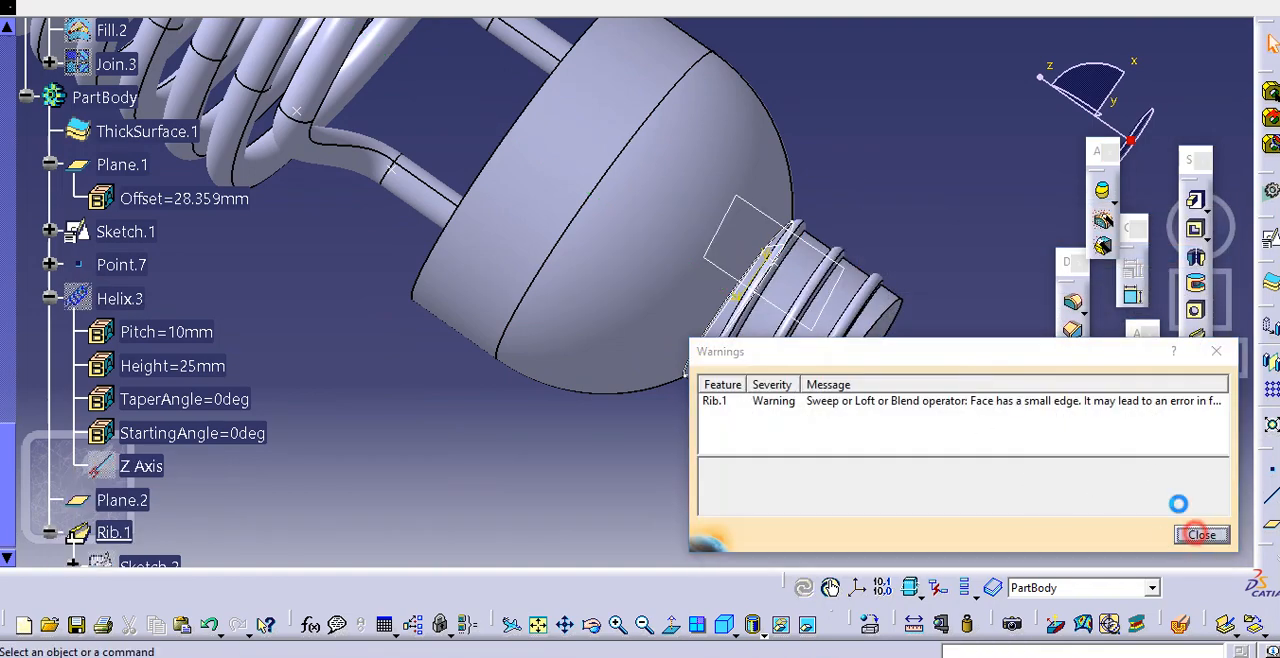
pyautogui.click(1201, 535)
# Set the pitch parameter of Helix.3 to 5 mm
pyautogui.moveTo(877, 340); pyautogui.dragTo(508, 428, button='middle')
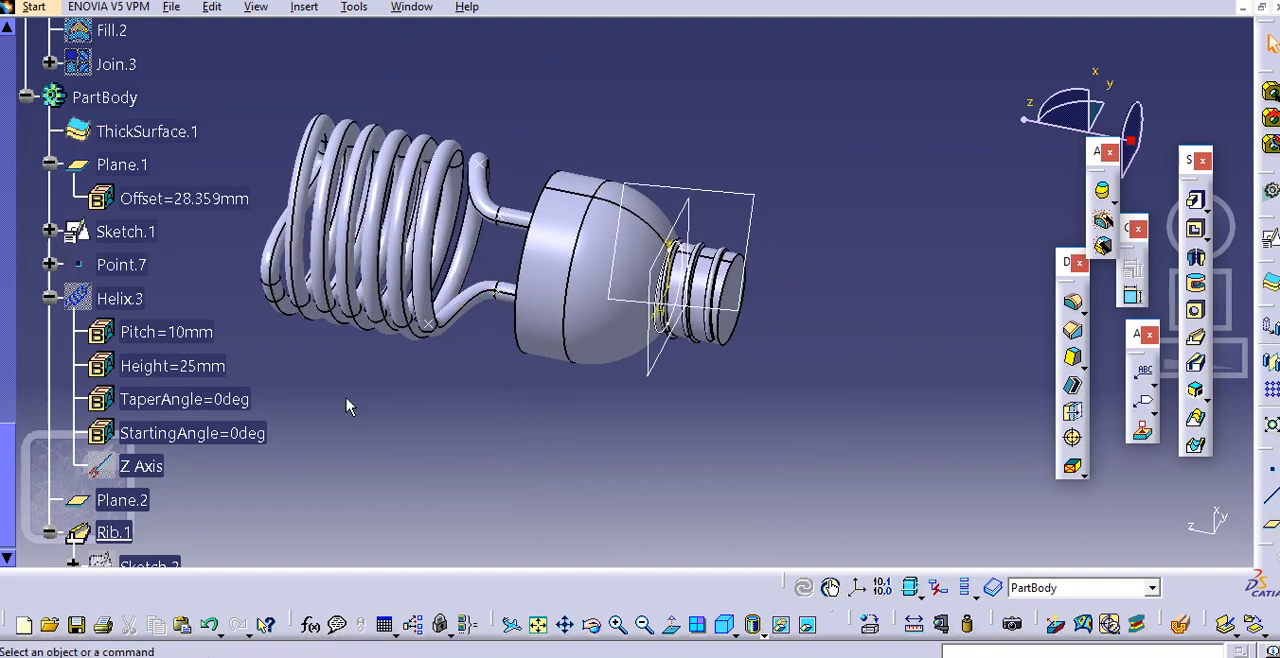
pyautogui.scroll(-6, 314, 372)
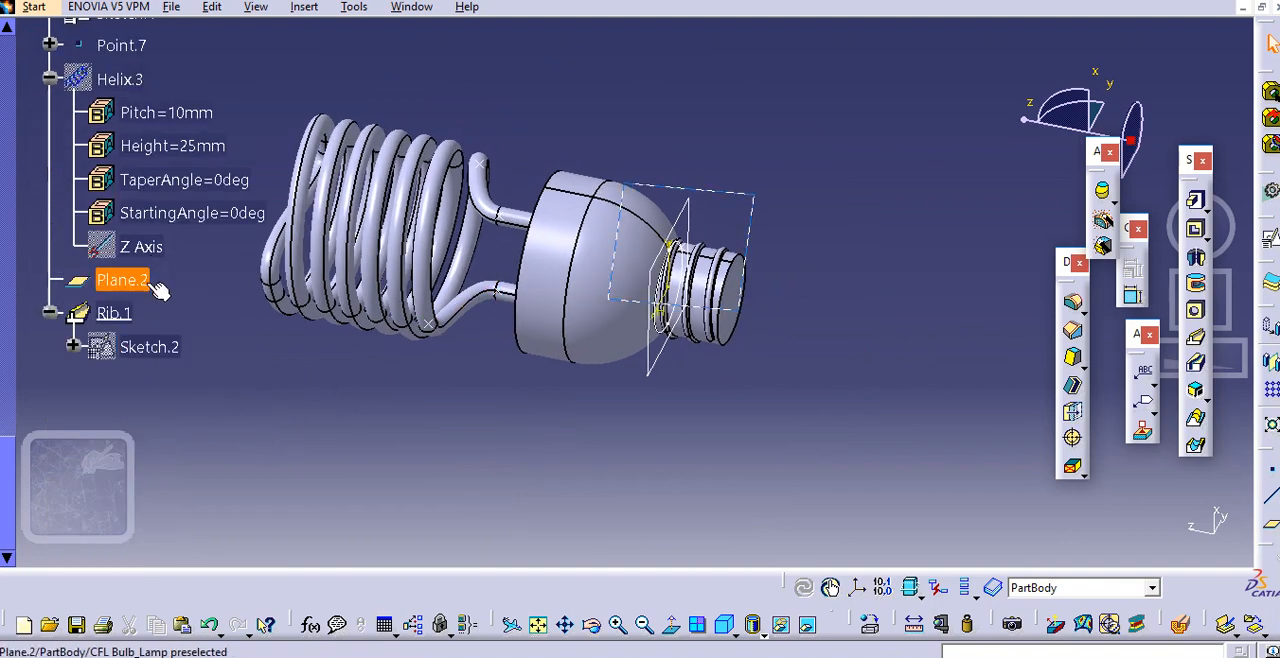
pyautogui.scroll(2, 155, 285)
pyautogui.doubleClick(199, 178)
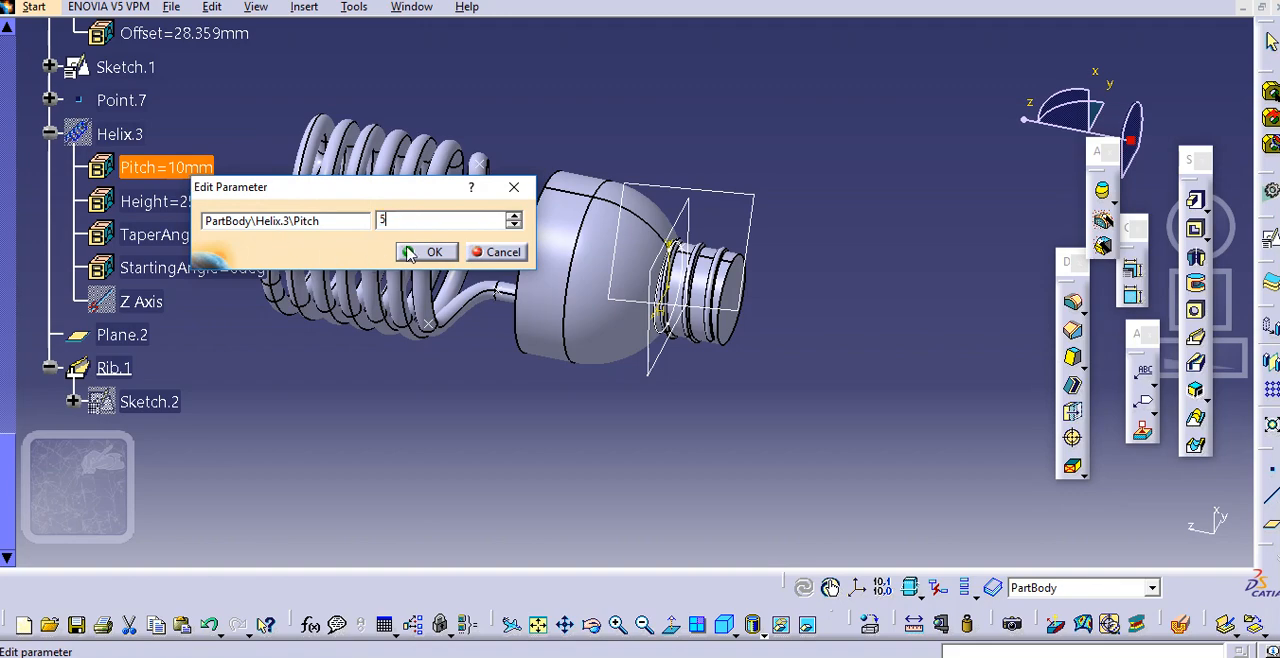
pyautogui.write('5')
pyautogui.click(408, 254)
pyautogui.click(733, 373)
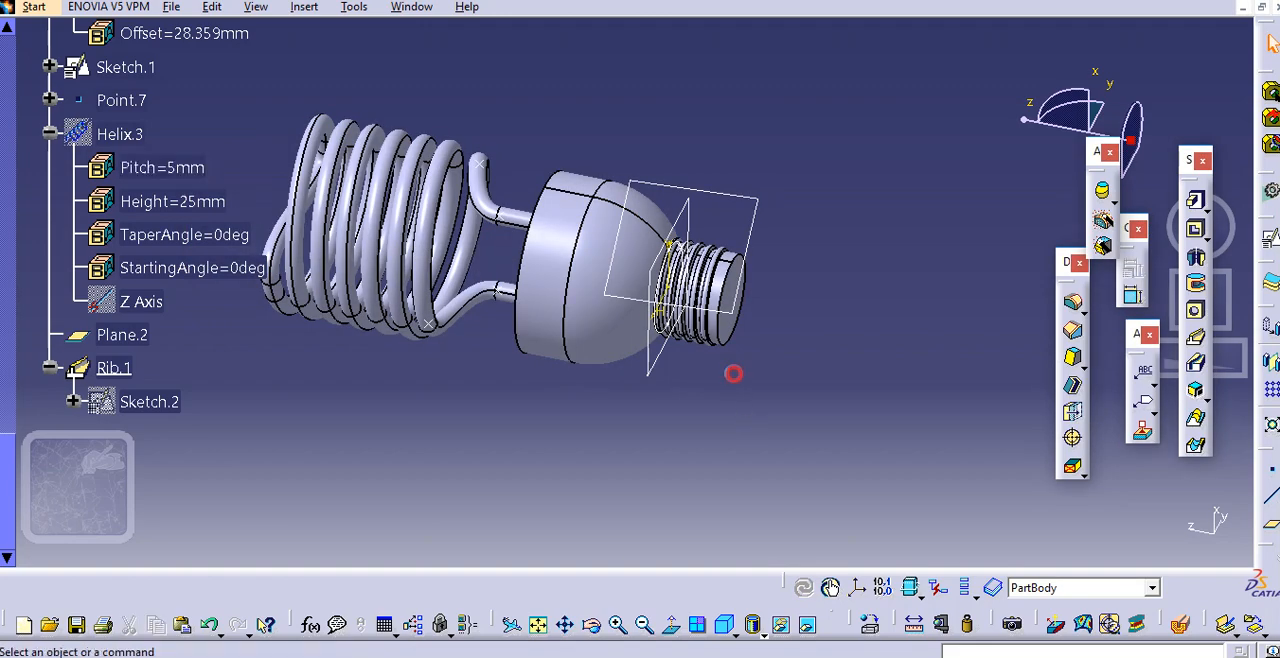
# Switch the model display to shading without edges
pyautogui.moveTo(598, 237)
pyautogui.mouseDown(button='middle')
pyautogui.moveTo(634, 342)
pyautogui.moveTo(640, 310)
pyautogui.mouseUp(button='middle')
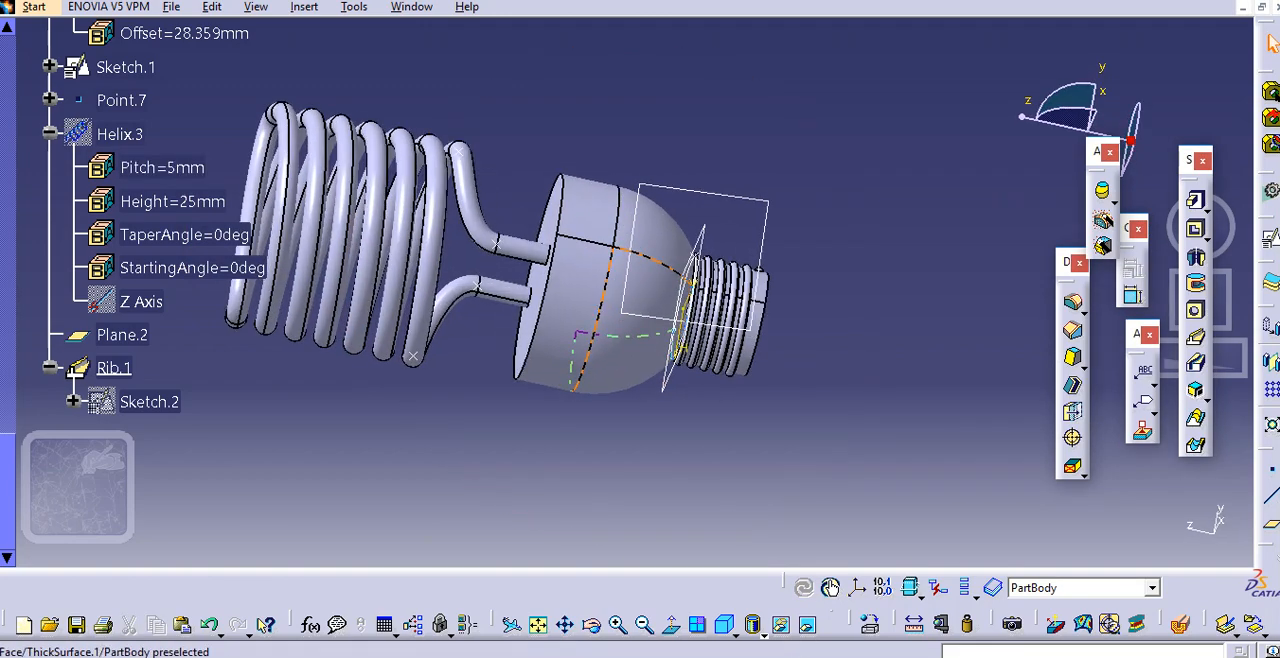
pyautogui.scroll(1, 640, 310)
pyautogui.click(758, 630)
pyautogui.click(774, 481)
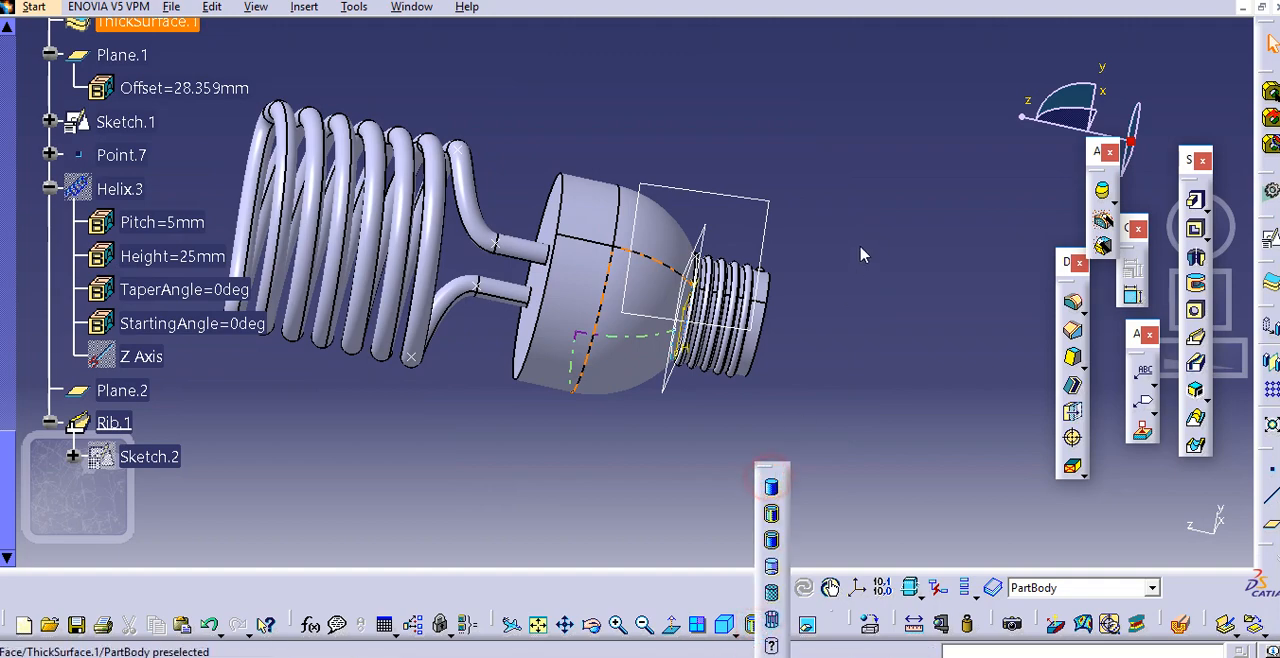
# Hide the construction planes Plane.2 and Plane.1 together with Sketch.1
pyautogui.moveTo(681, 261); pyautogui.dragTo(886, 271, button='middle')
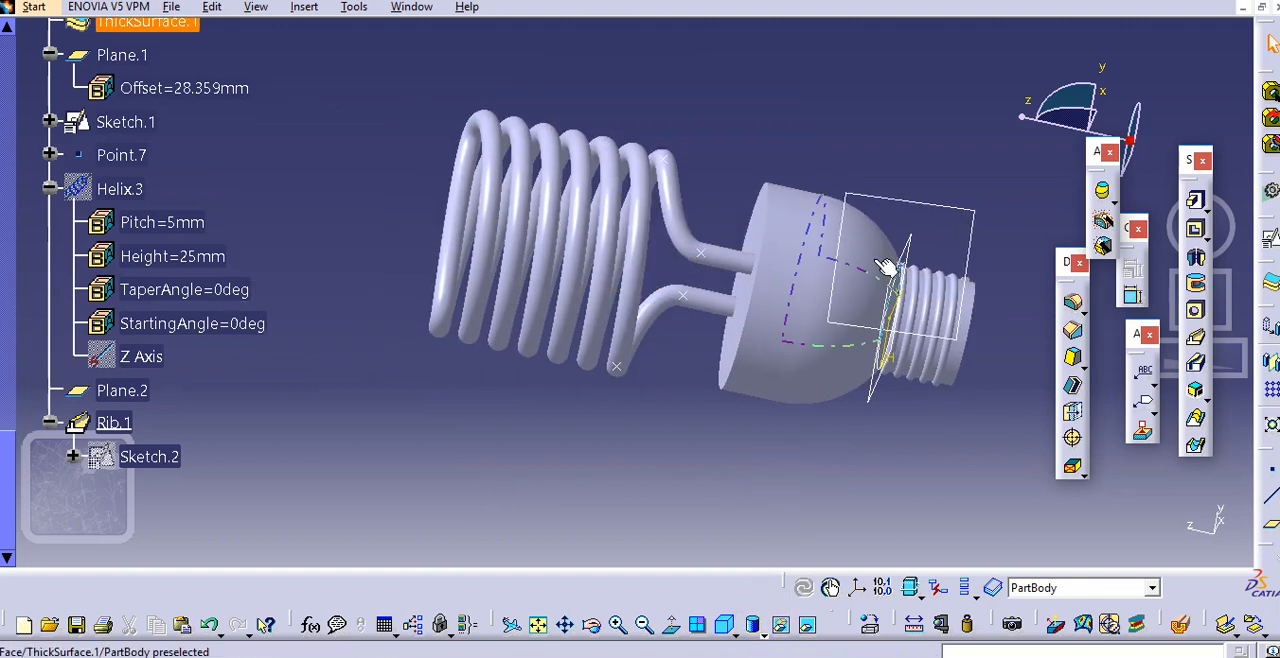
pyautogui.rightClick(962, 205)
pyautogui.click(990, 260)
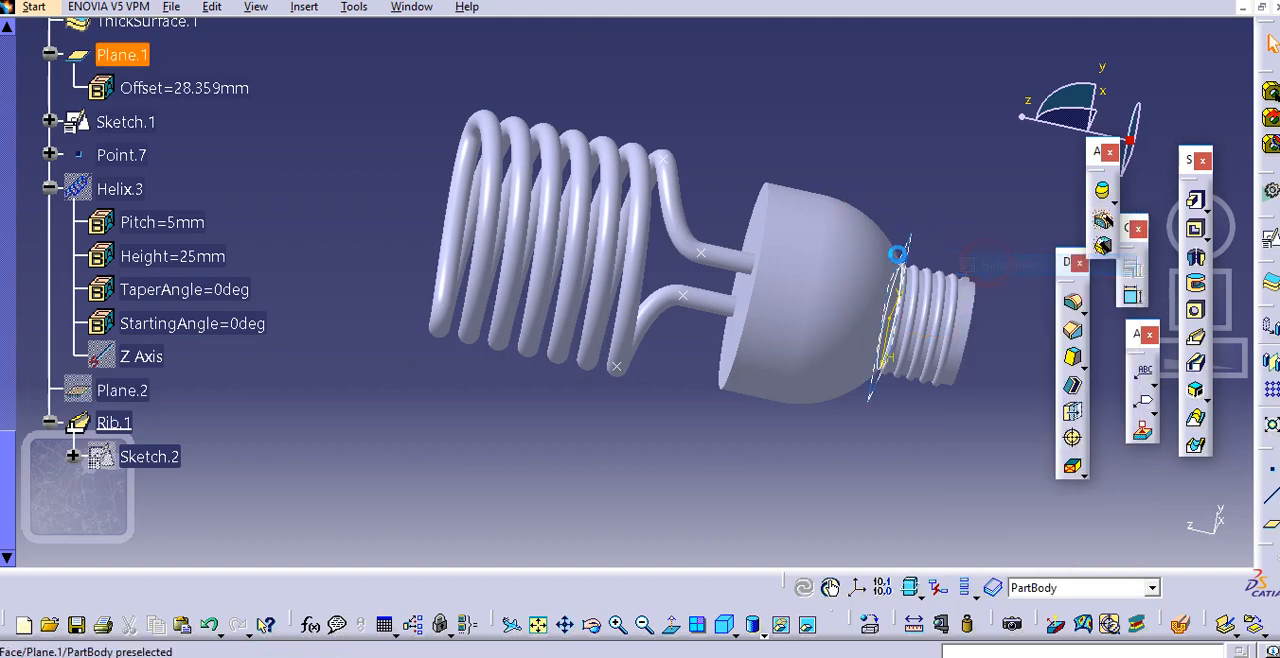
pyautogui.moveTo(930, 275); pyautogui.dragTo(865, 280, button='middle')
pyautogui.click(855, 267)
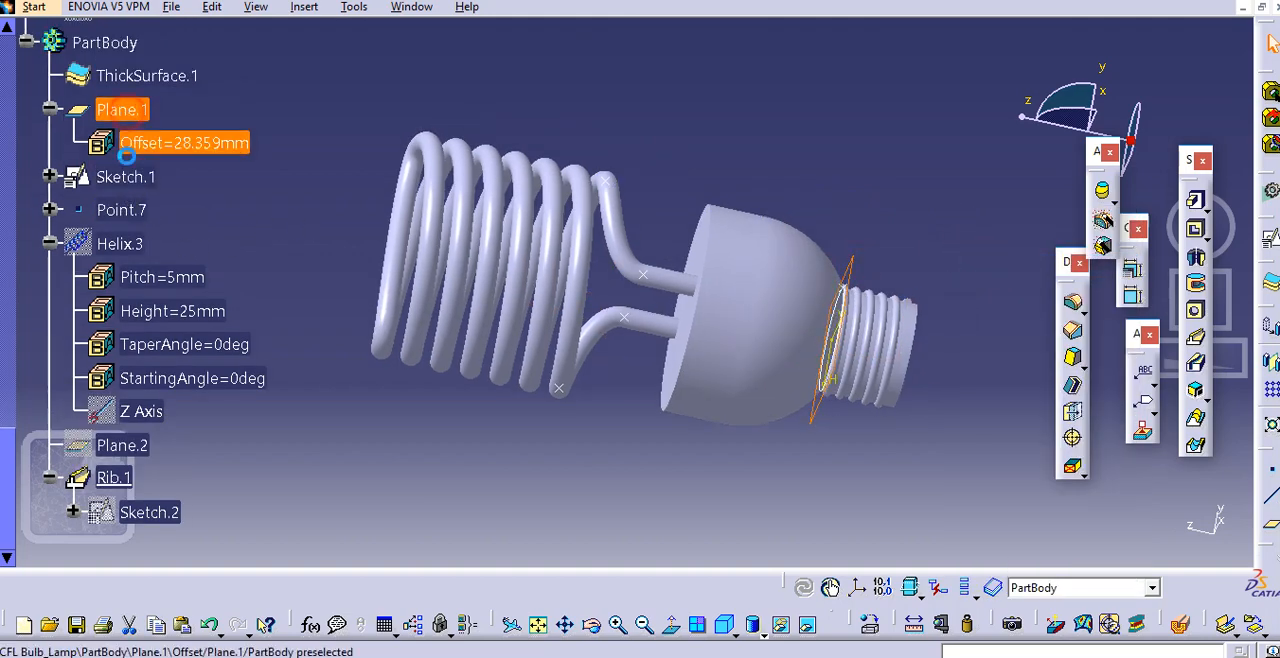
pyautogui.rightClick(126, 177)
pyautogui.click(178, 237)
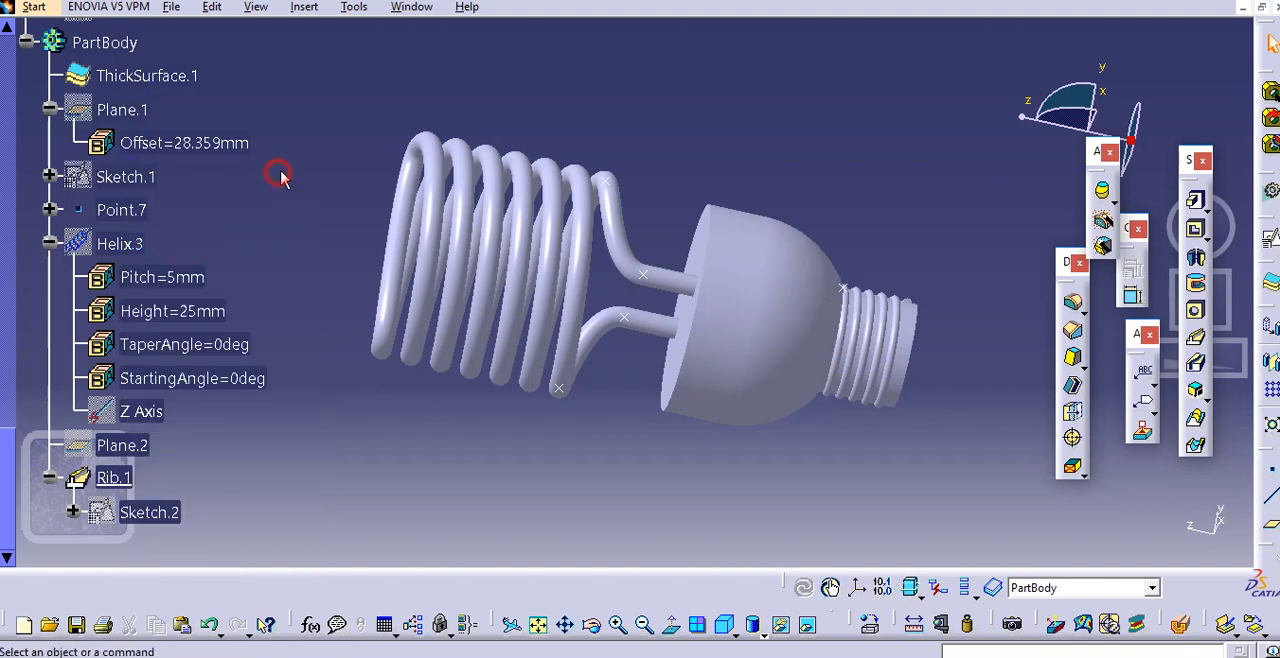
pyautogui.moveTo(445, 230); pyautogui.dragTo(406, 219, button='middle')
pyautogui.moveTo(390, 289); pyautogui.dragTo(466, 306, button='middle')
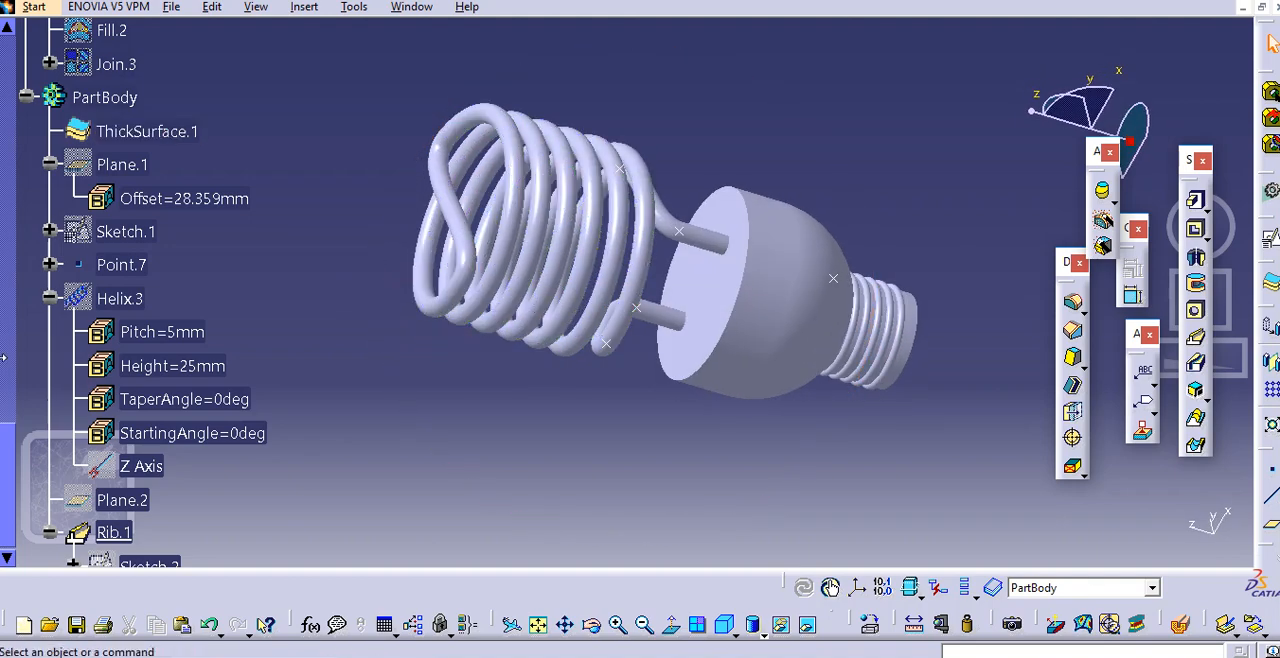